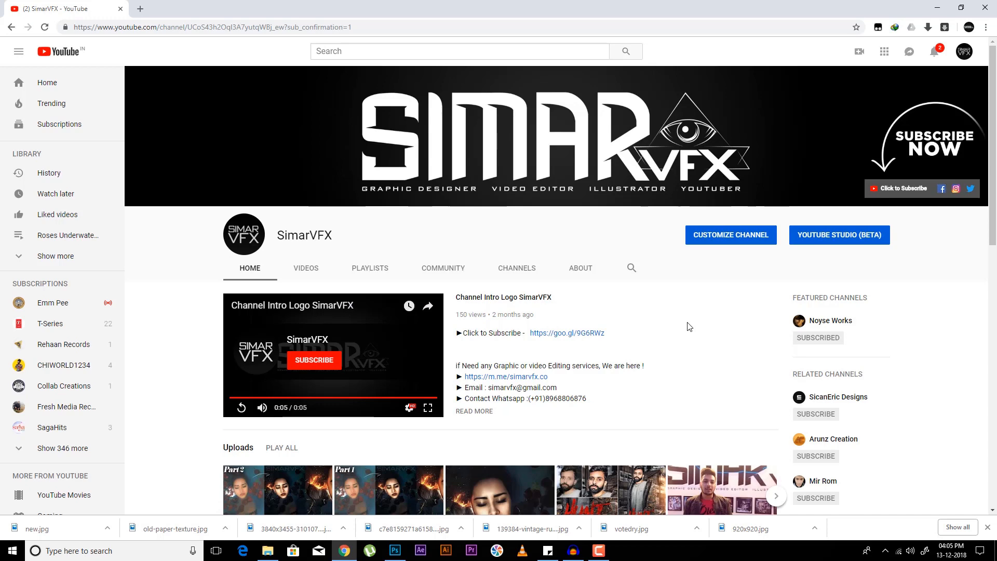
{"action": "left_click", "coordinate": [904, 191]}
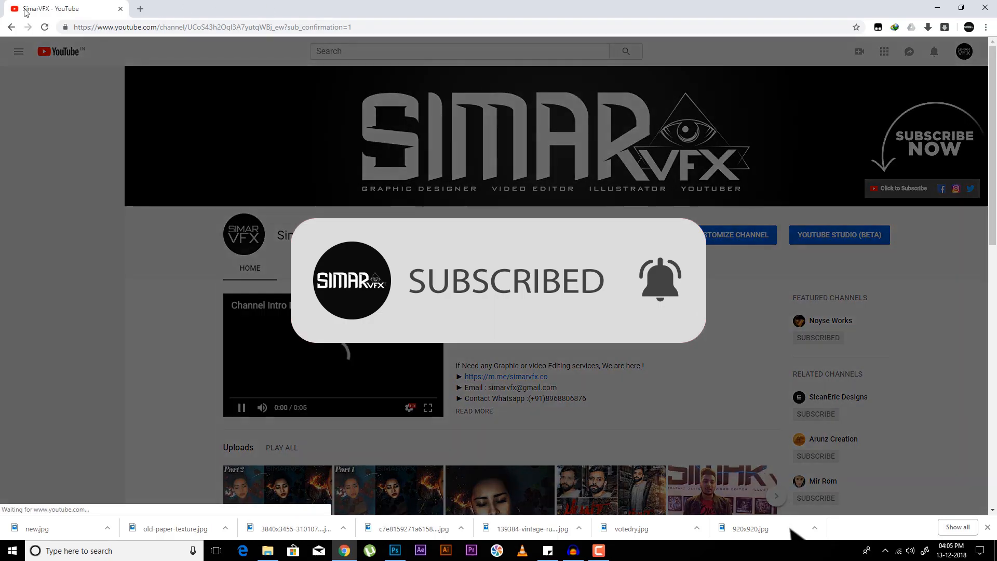
{"action": "left_click", "coordinate": [500, 305]}
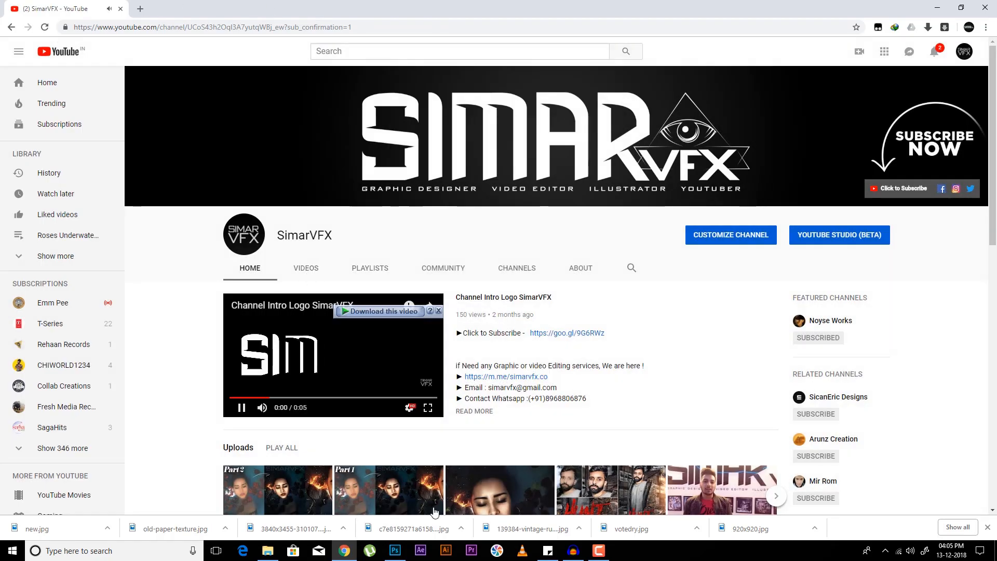
Step: Switch to Photoshop and examine the portrait IMG_4521 (1).JPG in Camera Raw, both the face up close and the whole figure
{"action": "left_click", "coordinate": [395, 551]}
{"action": "scroll", "coordinate": [565, 223], "scroll_direction": "up", "scroll_amount": 5}
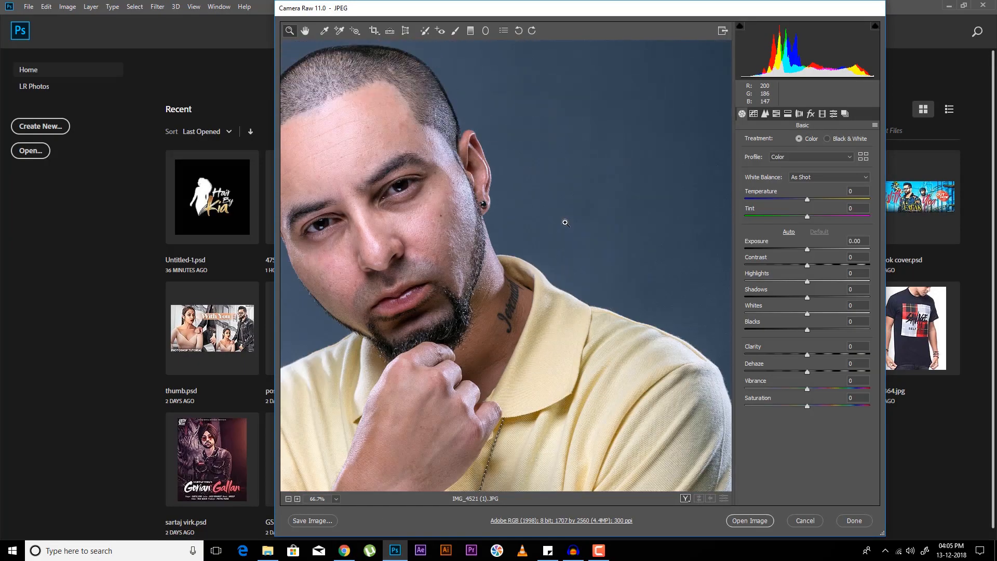
{"action": "scroll", "coordinate": [565, 221], "scroll_direction": "down", "scroll_amount": 1}
{"action": "scroll", "coordinate": [448, 162], "scroll_direction": "up", "scroll_amount": 1}
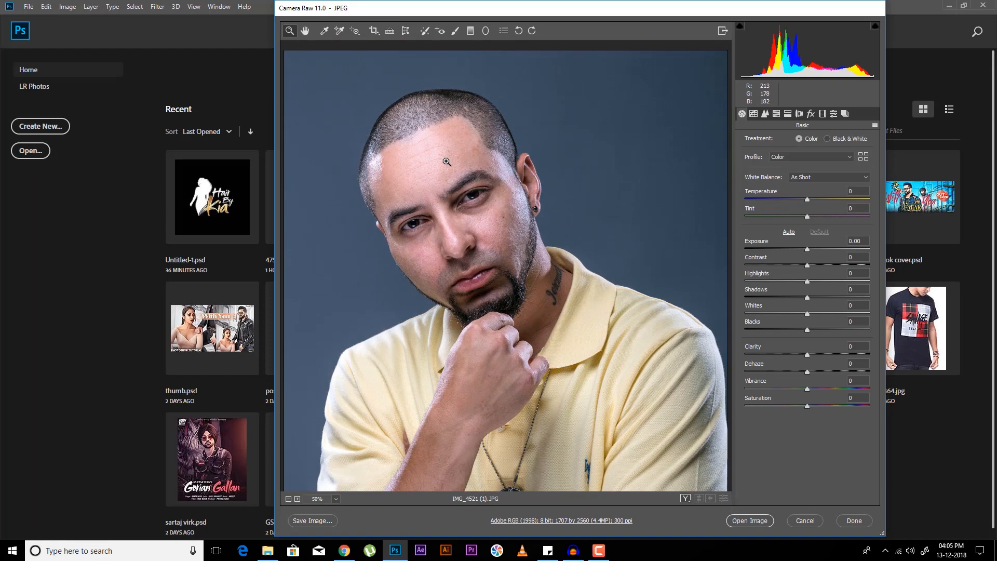
{"action": "scroll", "coordinate": [462, 172], "scroll_direction": "up", "scroll_amount": 1}
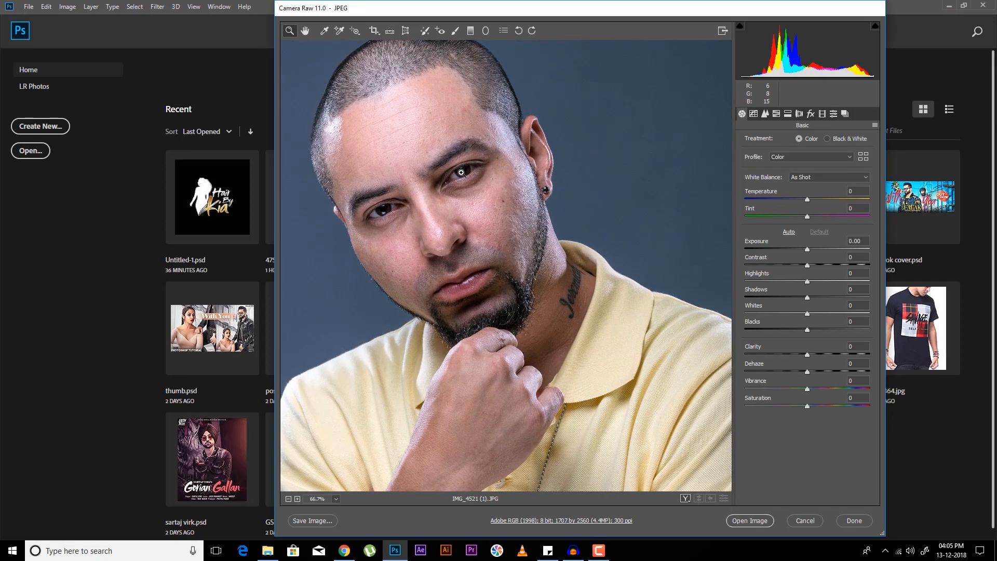
{"action": "scroll", "coordinate": [482, 172], "scroll_direction": "up", "scroll_amount": 2}
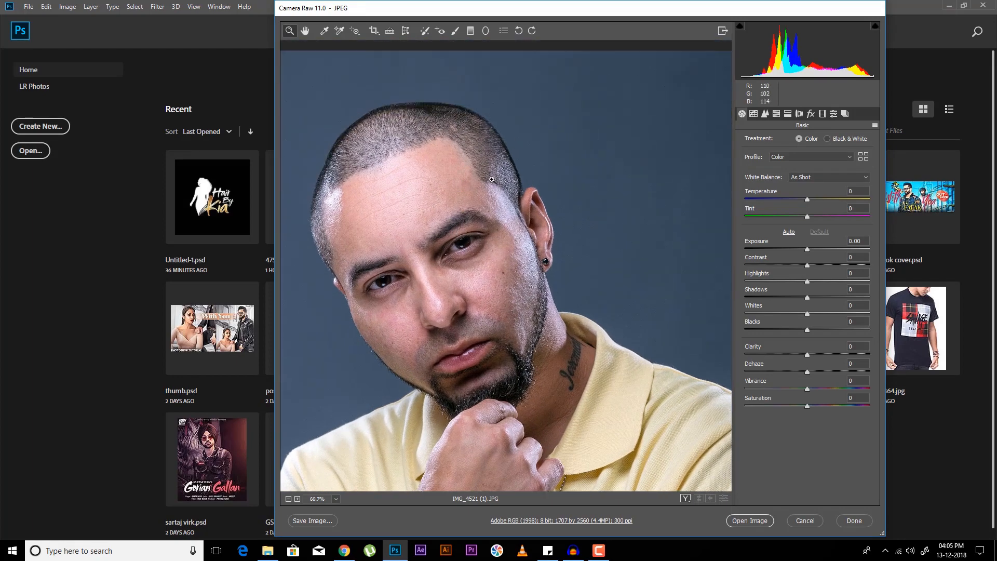
{"action": "scroll", "coordinate": [492, 179], "scroll_direction": "down", "scroll_amount": 8}
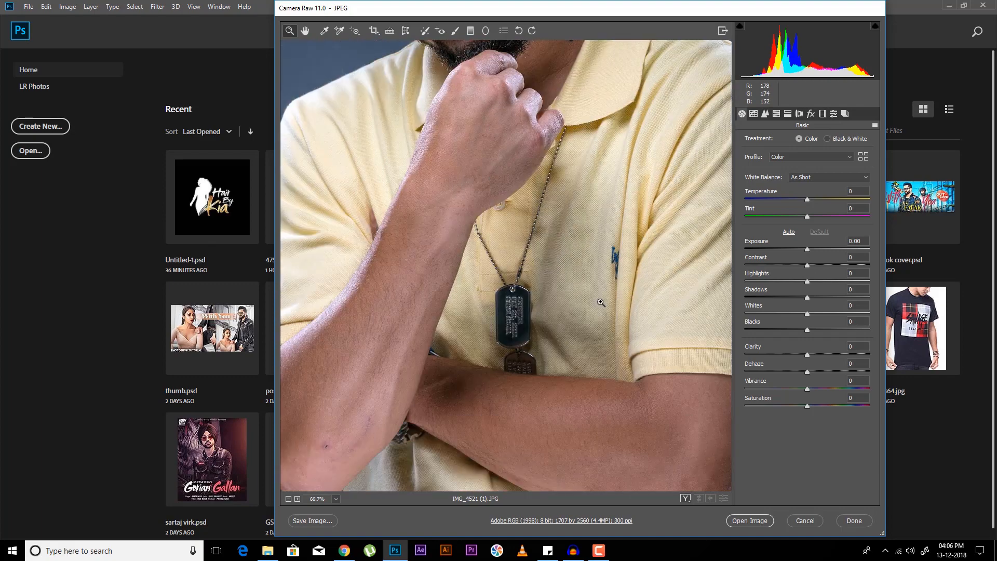
{"action": "scroll", "coordinate": [612, 244], "scroll_direction": "up", "scroll_amount": 8}
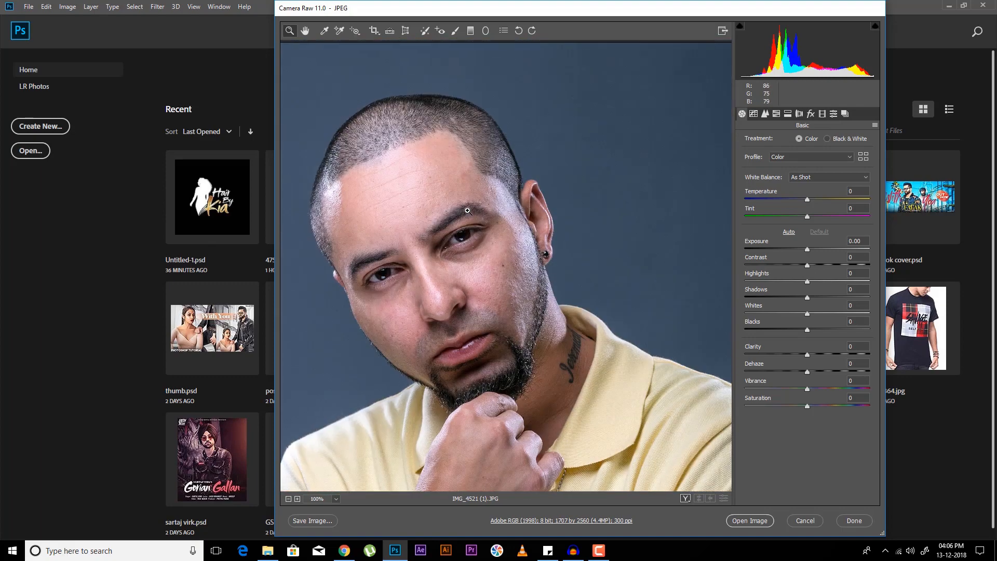
{"action": "left_click", "coordinate": [467, 211]}
{"action": "left_click_drag", "start_coordinate": [350, 256], "coordinate": [516, 226]}
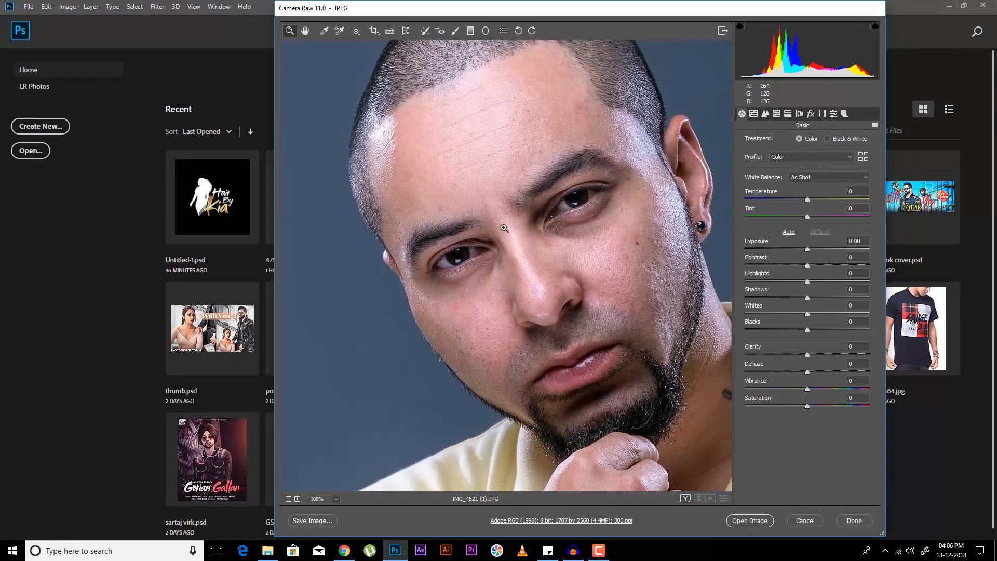
{"action": "key", "text": "ctrl+minus"}
{"action": "key", "text": "ctrl+minus"}
{"action": "scroll", "coordinate": [516, 225], "scroll_direction": "down", "scroll_amount": 3}
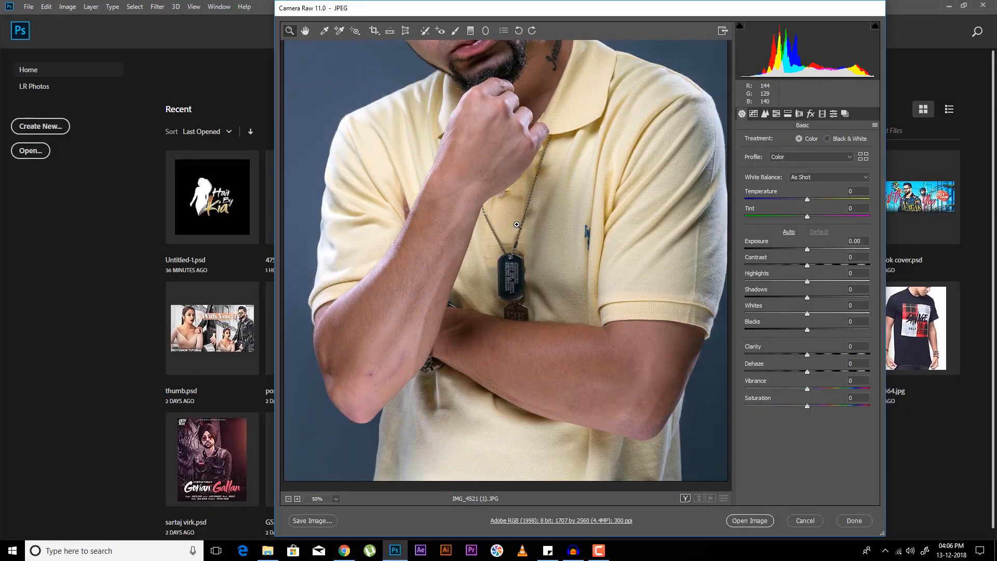
{"action": "scroll", "coordinate": [517, 224], "scroll_direction": "up", "scroll_amount": 3}
{"action": "scroll", "coordinate": [517, 225], "scroll_direction": "up", "scroll_amount": 3}
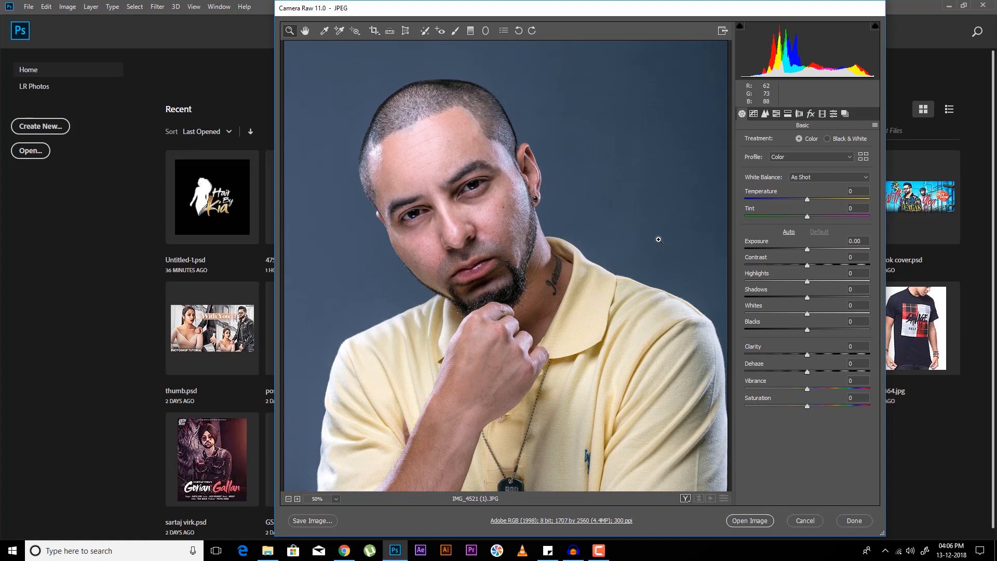
Step: Switch to File Explorer's "untouchables front" folder and preview the votedry newspaper image
{"action": "left_click", "coordinate": [268, 551]}
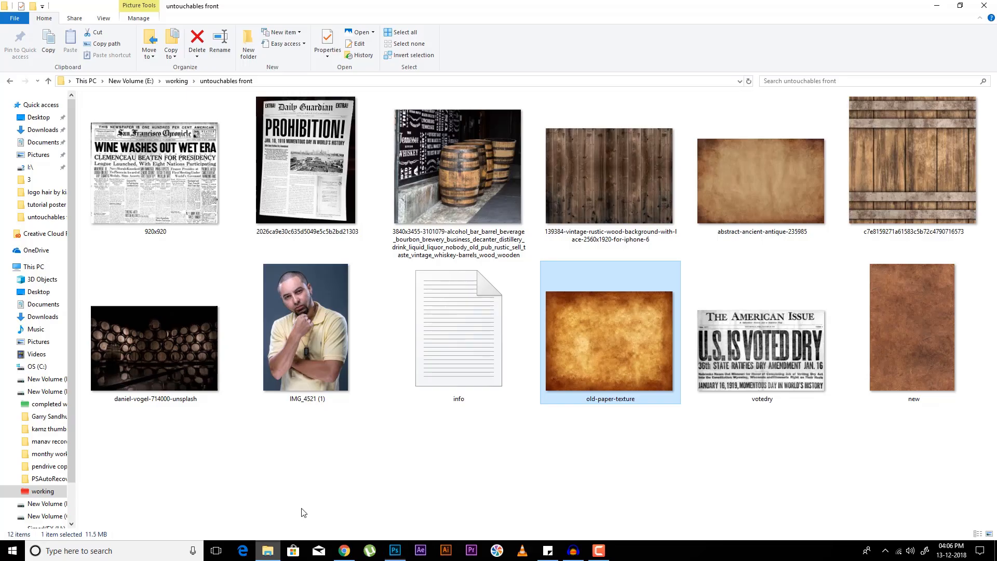
{"action": "double_click", "coordinate": [774, 340]}
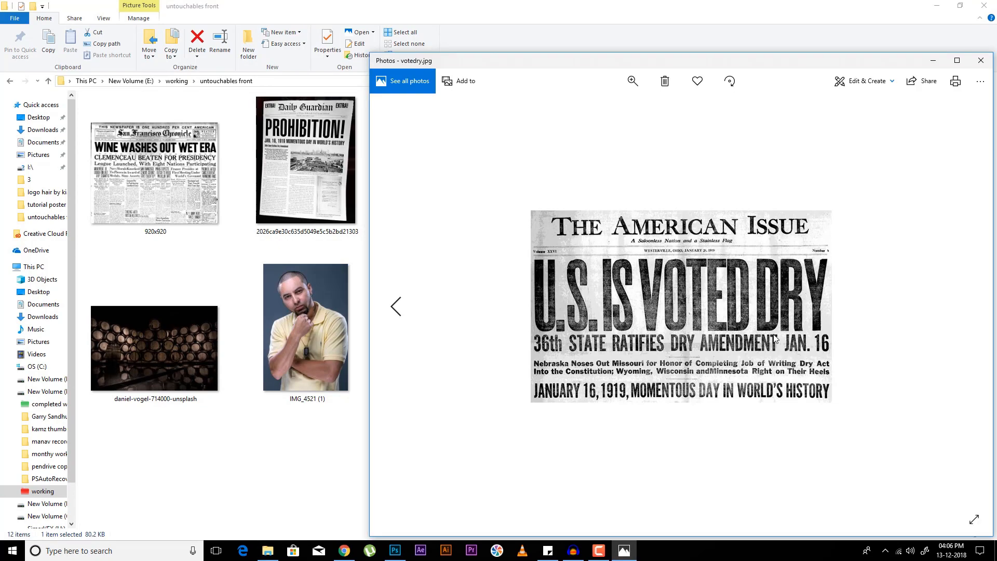
{"action": "left_click", "coordinate": [982, 60]}
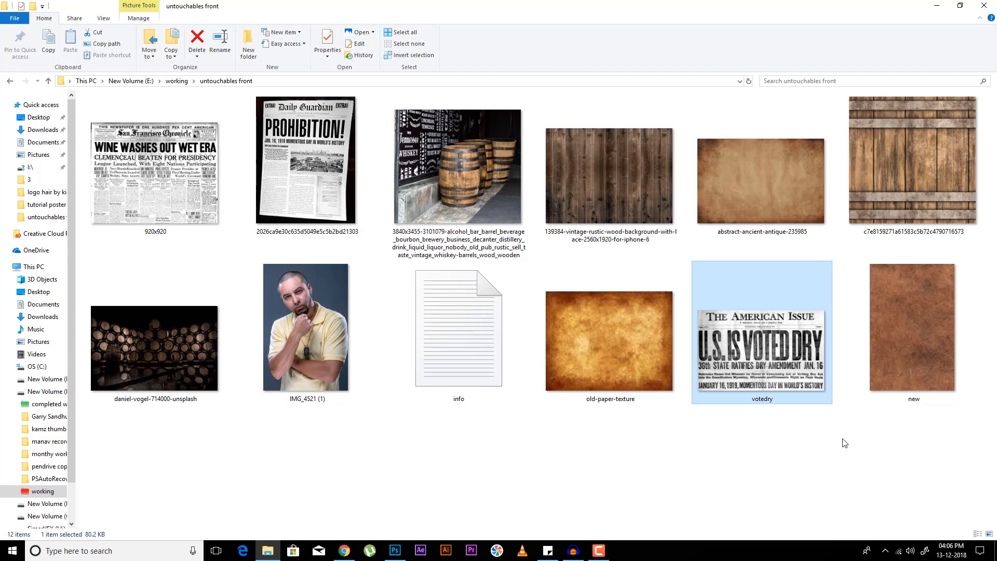
Step: Read the album cover brief in the info text file and close it
{"action": "left_click", "coordinate": [598, 456]}
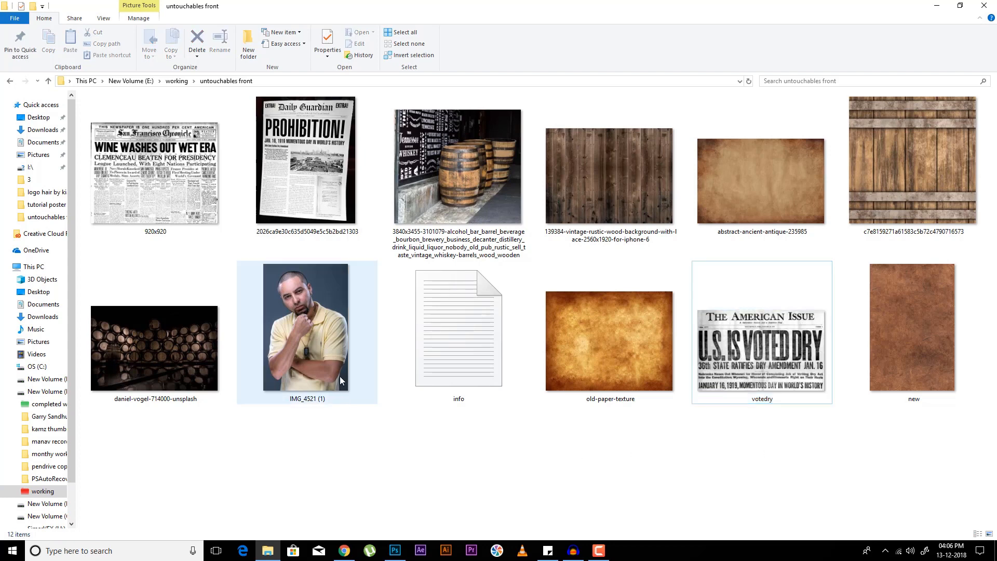
{"action": "double_click", "coordinate": [439, 376]}
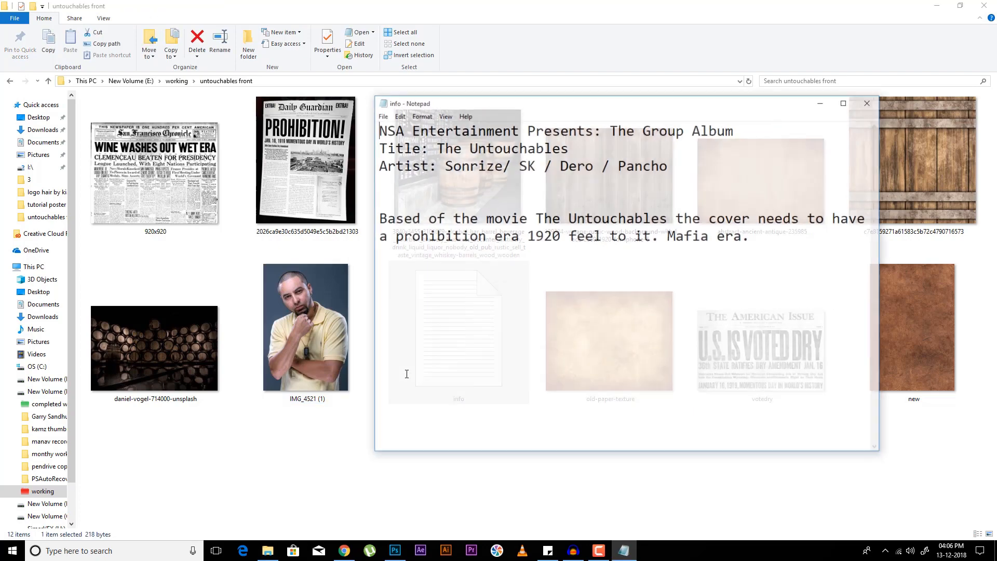
{"action": "left_click", "coordinate": [870, 103]}
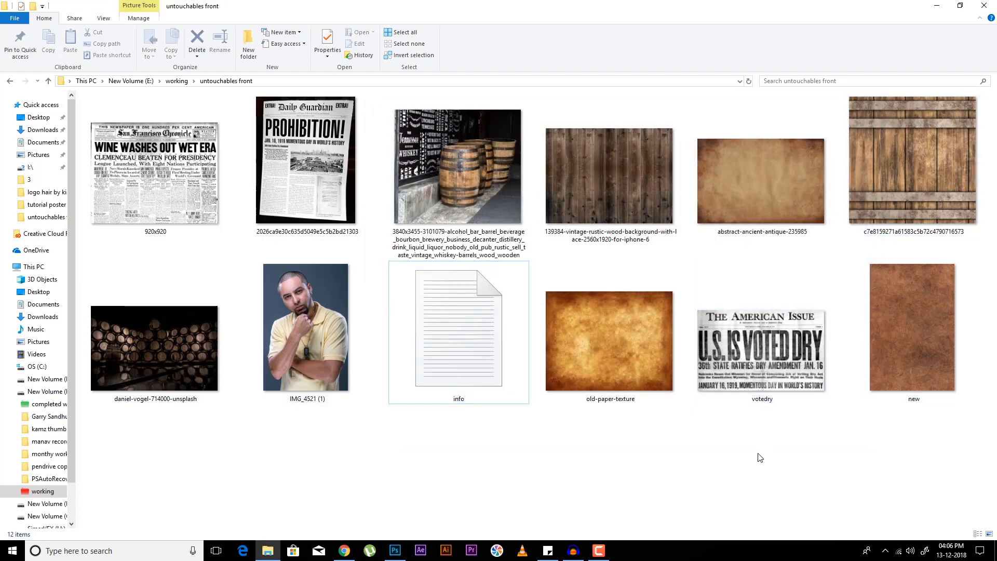
Step: Preview the portrait IMG_4521 (1) and the dark photo of stacked barrels, closing each one
{"action": "double_click", "coordinate": [292, 312]}
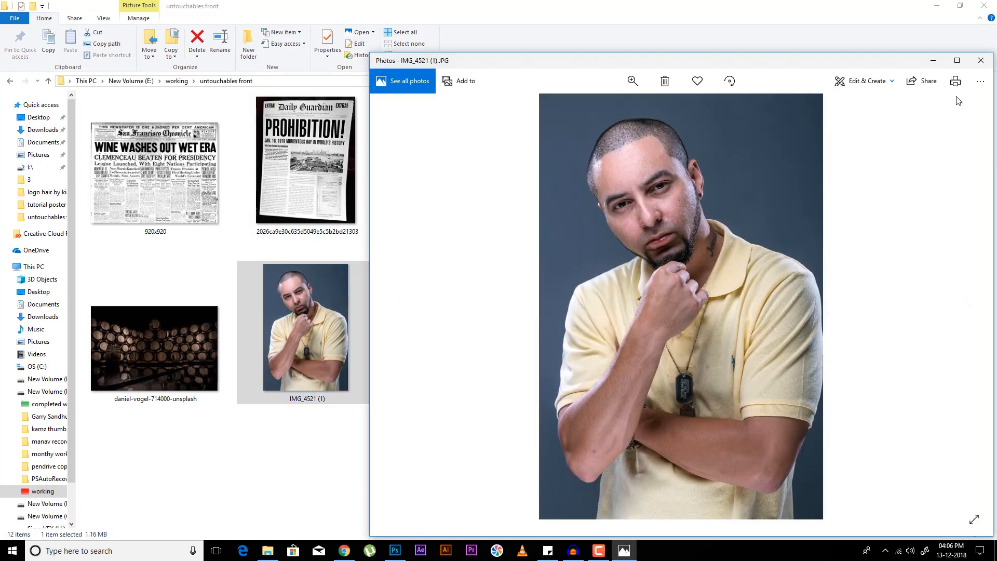
{"action": "left_click", "coordinate": [981, 61]}
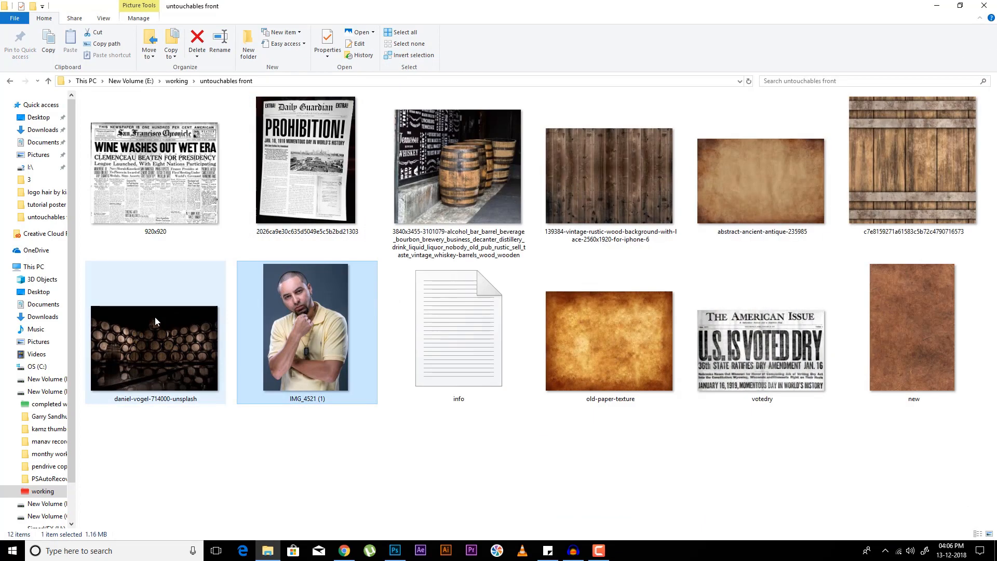
{"action": "key", "text": "Left"}
{"action": "key", "text": "Return"}
{"action": "left_click", "coordinate": [981, 60]}
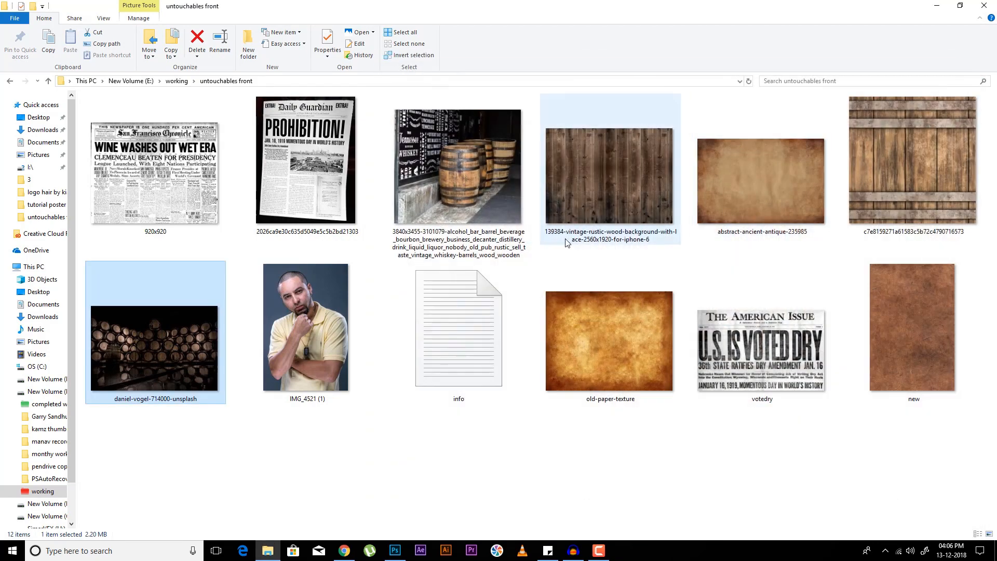
Step: Preview the vintage rustic wood background and the 920x920 newspaper image, closing each one
{"action": "double_click", "coordinate": [611, 191]}
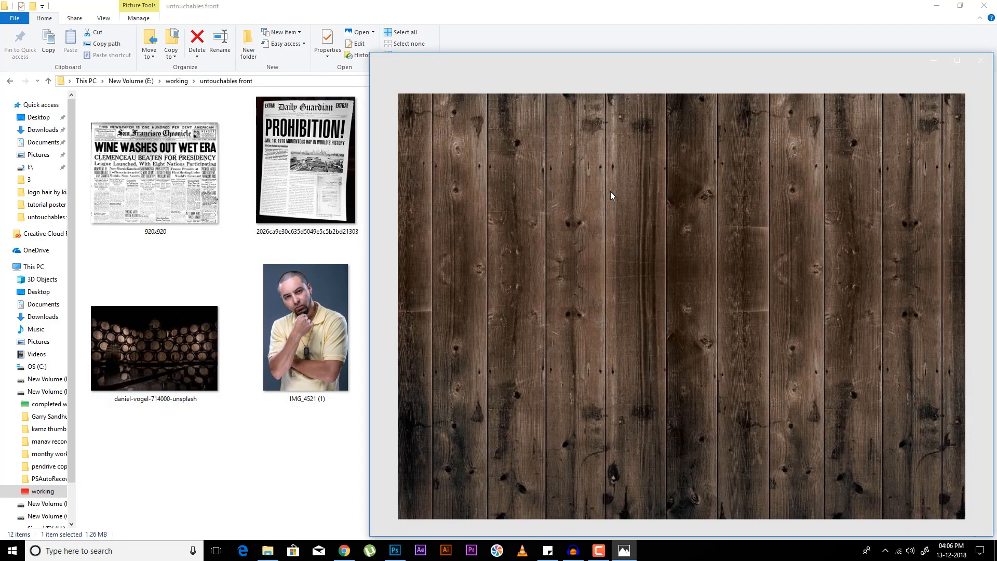
{"action": "left_click", "coordinate": [989, 62]}
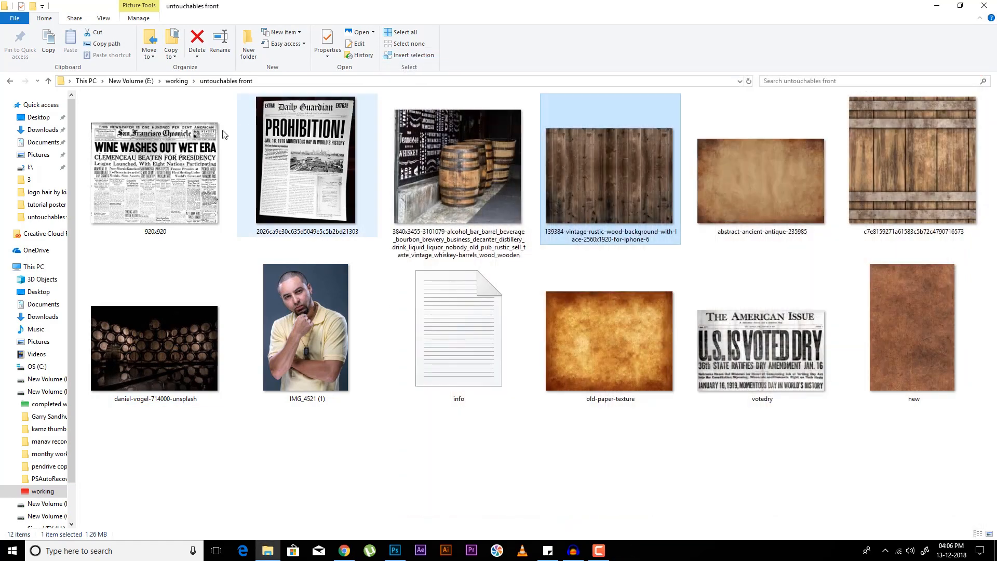
{"action": "key", "text": "Home"}
{"action": "key", "text": "Return"}
{"action": "left_click", "coordinate": [980, 60]}
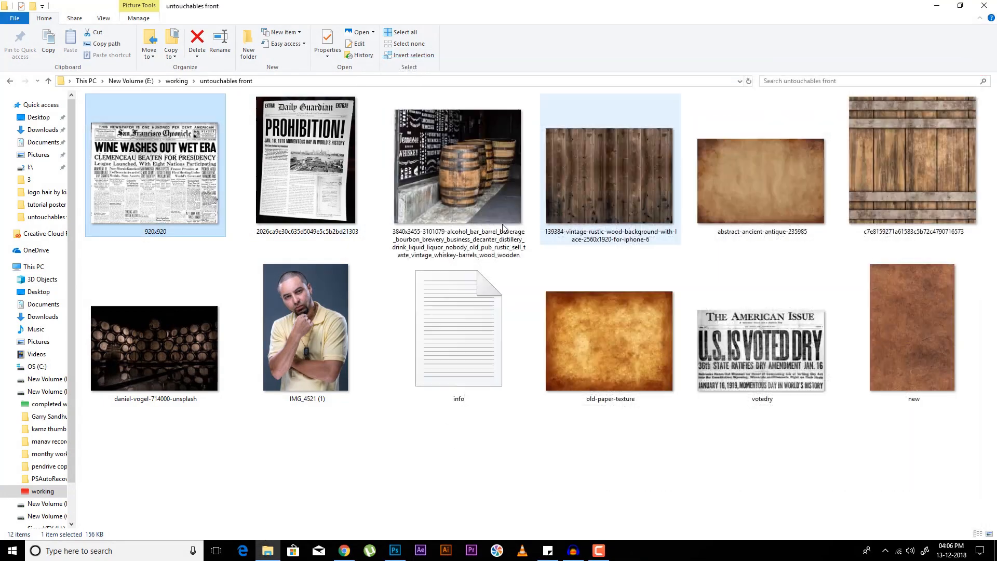
{"action": "left_click", "coordinate": [336, 313]}
{"action": "left_click", "coordinate": [493, 452]}
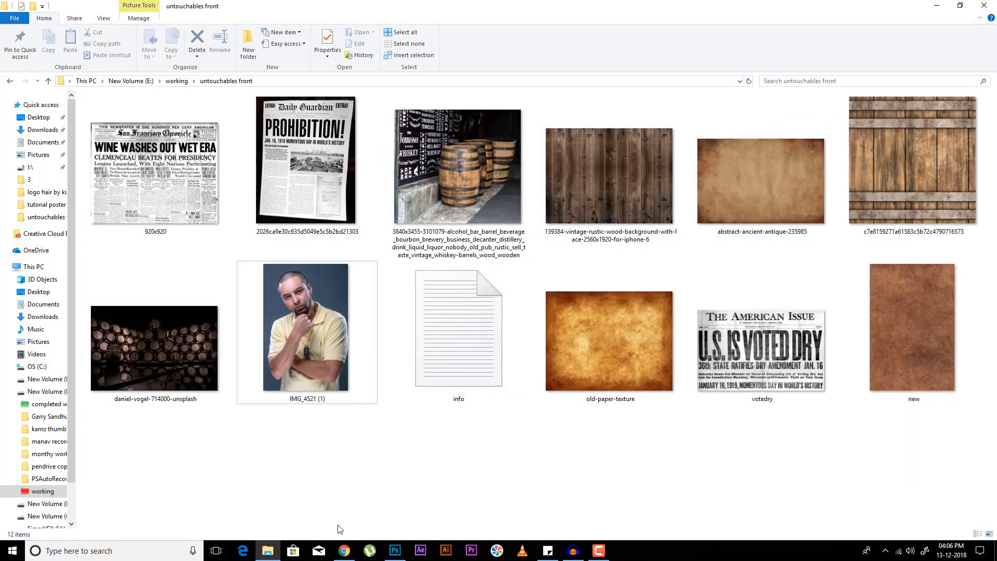
Step: Switch back to Photoshop and look over the portrait from head to arms in the Camera Raw window
{"action": "left_click", "coordinate": [398, 556]}
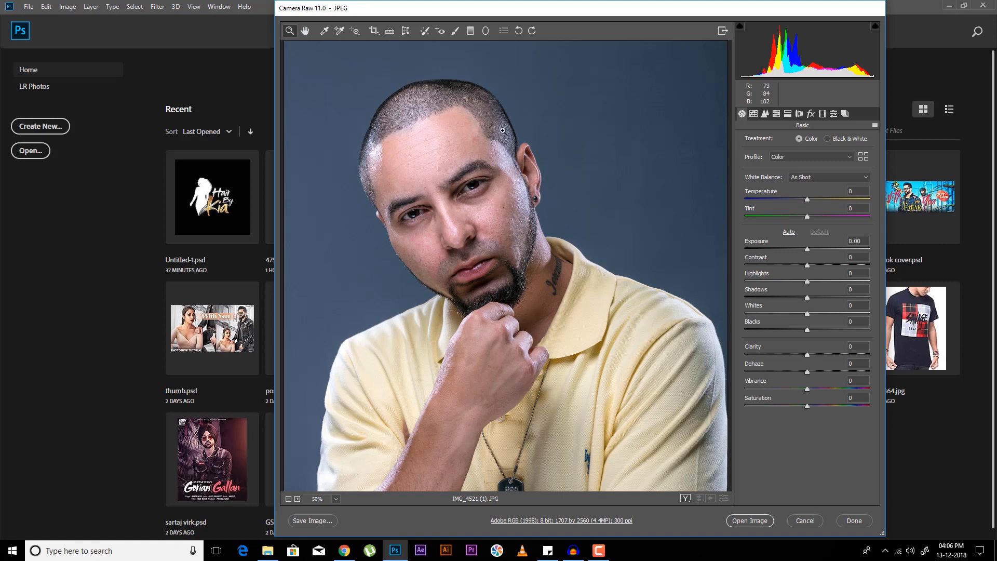
{"action": "scroll", "coordinate": [520, 143], "scroll_direction": "up", "scroll_amount": 1}
{"action": "scroll", "coordinate": [543, 155], "scroll_direction": "down", "scroll_amount": 5}
{"action": "key", "text": "ctrl+minus"}
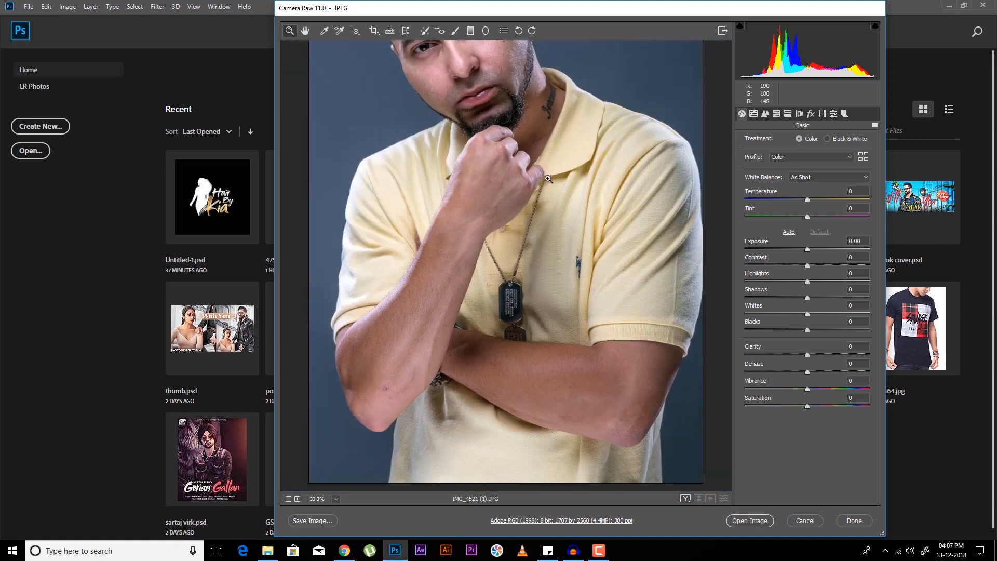
{"action": "key", "text": "ctrl+plus"}
{"action": "scroll", "coordinate": [575, 148], "scroll_direction": "up", "scroll_amount": 3}
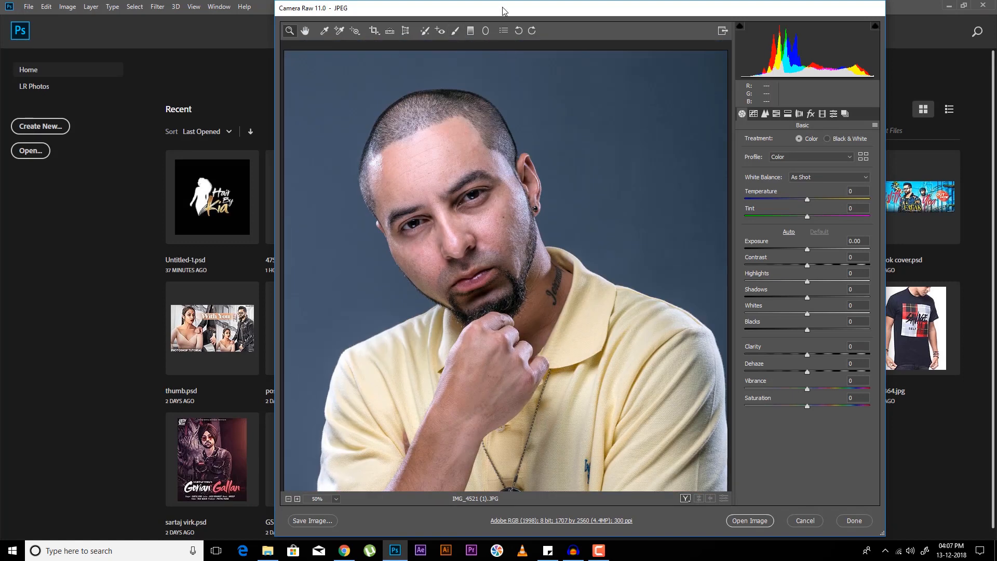
{"action": "left_click_drag", "start_coordinate": [503, 10], "coordinate": [471, 10]}
{"action": "left_click", "coordinate": [522, 122]}
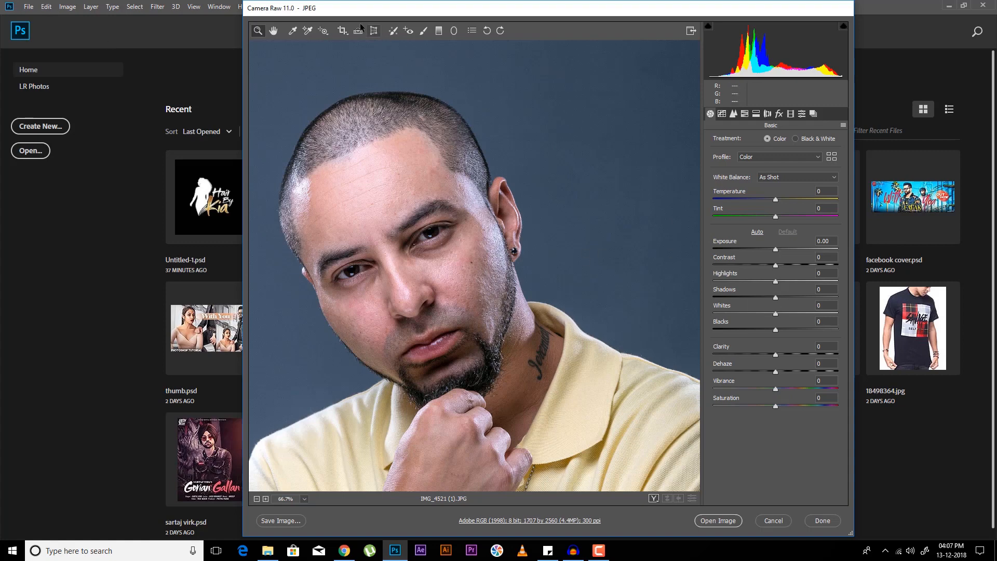
Step: Apply the favorite preset "Meraki Scoop by SimarVFX" to the portrait
{"action": "left_click", "coordinate": [801, 115]}
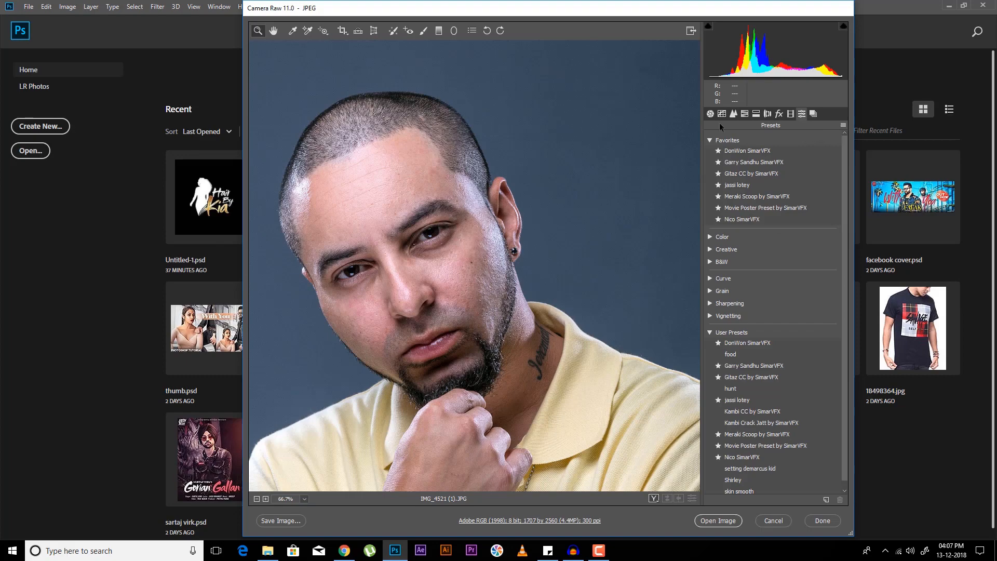
{"action": "left_click", "coordinate": [748, 185]}
{"action": "left_click", "coordinate": [746, 195]}
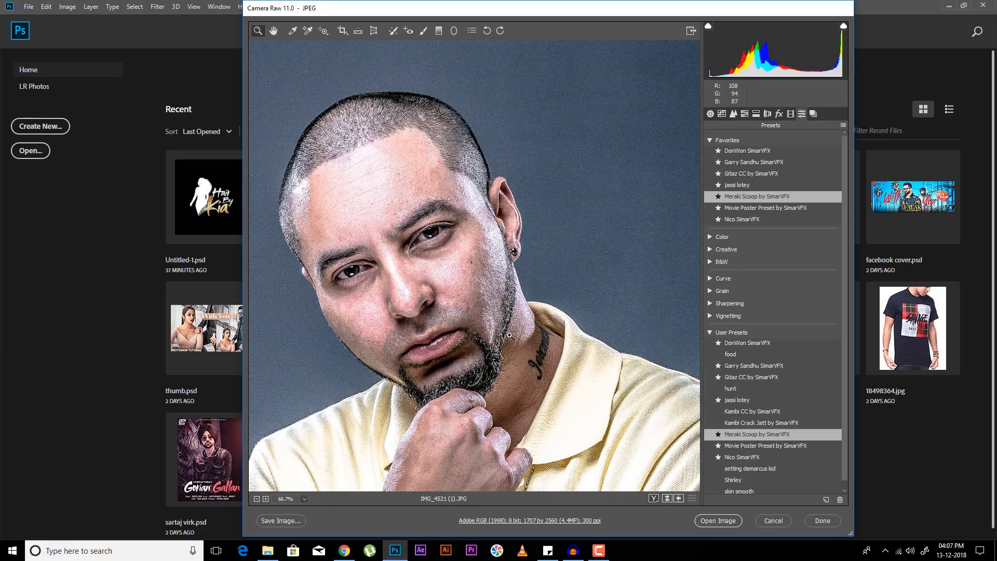
Step: Examine the preset's effect on the whole portrait and the face's skin detail, along with its Basic adjustment values
{"action": "scroll", "coordinate": [516, 336], "scroll_direction": "down", "scroll_amount": 3}
{"action": "scroll", "coordinate": [516, 336], "scroll_direction": "down", "scroll_amount": 2}
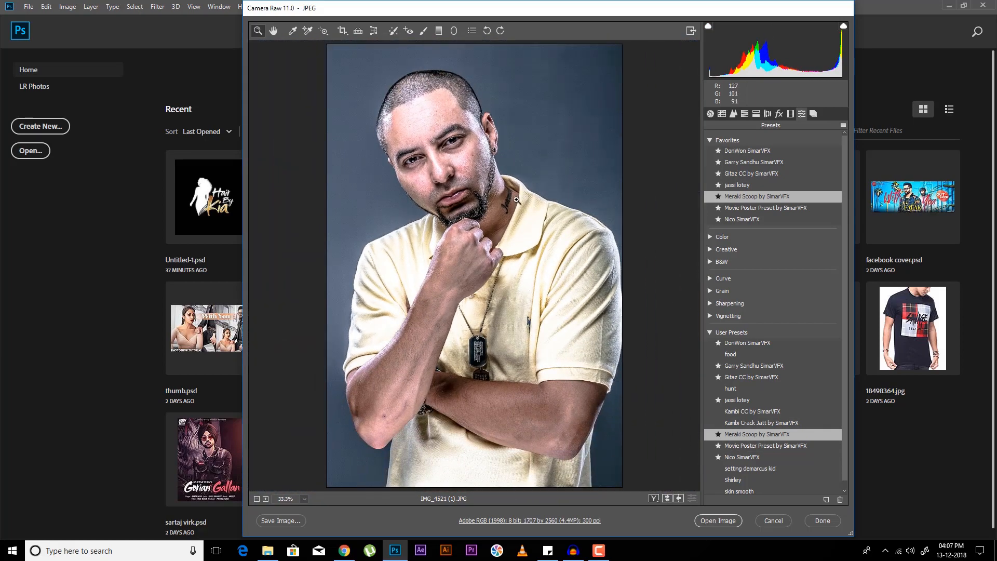
{"action": "scroll", "coordinate": [467, 234], "scroll_direction": "up", "scroll_amount": 2}
{"action": "scroll", "coordinate": [515, 247], "scroll_direction": "up", "scroll_amount": 2}
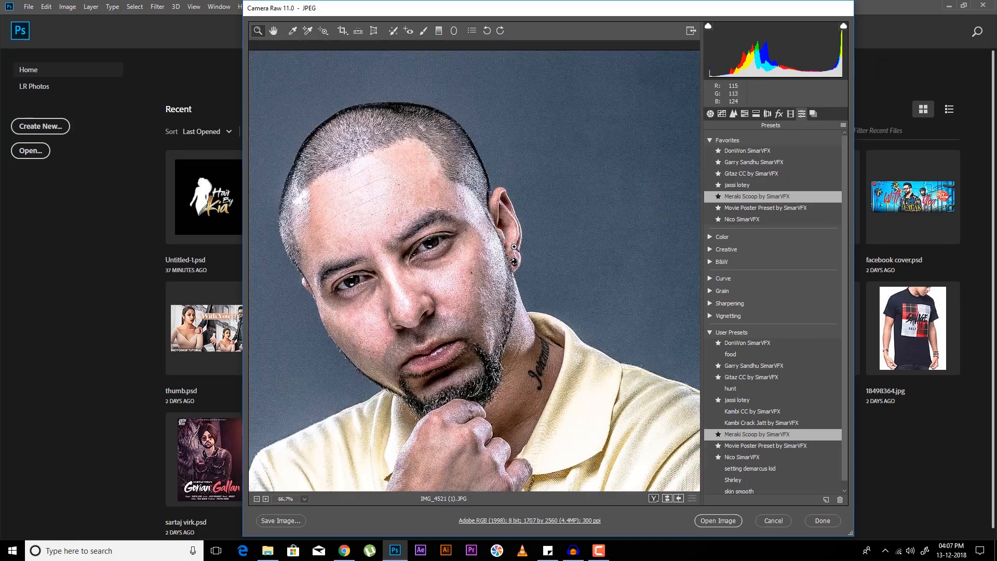
{"action": "left_click", "coordinate": [710, 114]}
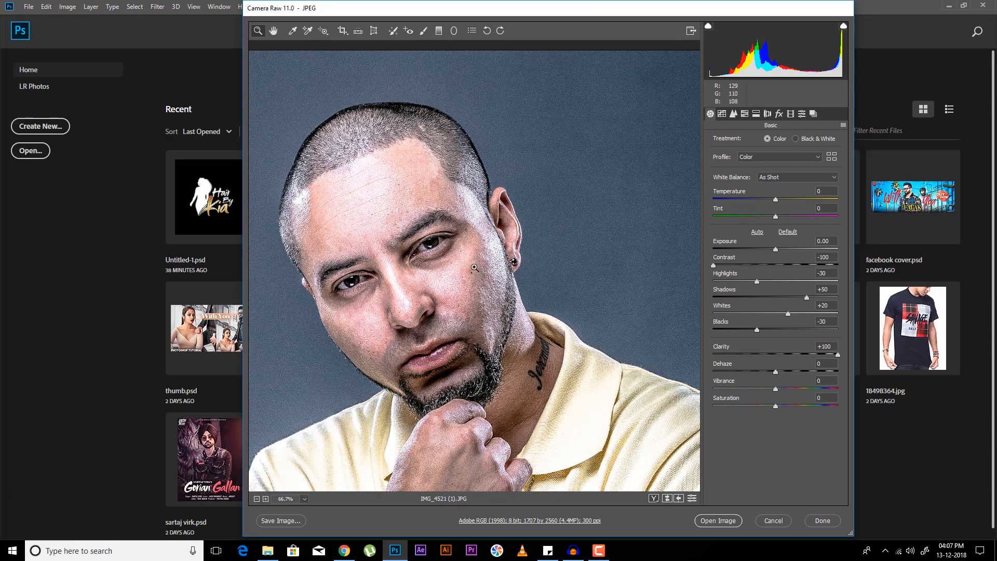
{"action": "scroll", "coordinate": [473, 260], "scroll_direction": "up", "scroll_amount": 2}
{"action": "scroll", "coordinate": [472, 260], "scroll_direction": "down", "scroll_amount": 2}
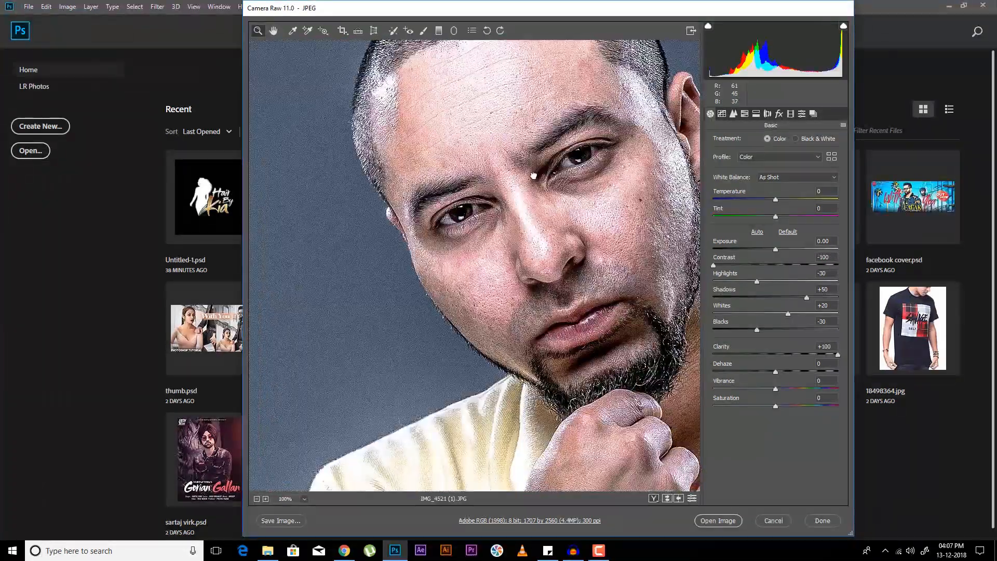
{"action": "scroll", "coordinate": [605, 212], "scroll_direction": "up", "scroll_amount": 2}
{"action": "scroll", "coordinate": [605, 212], "scroll_direction": "down", "scroll_amount": 2}
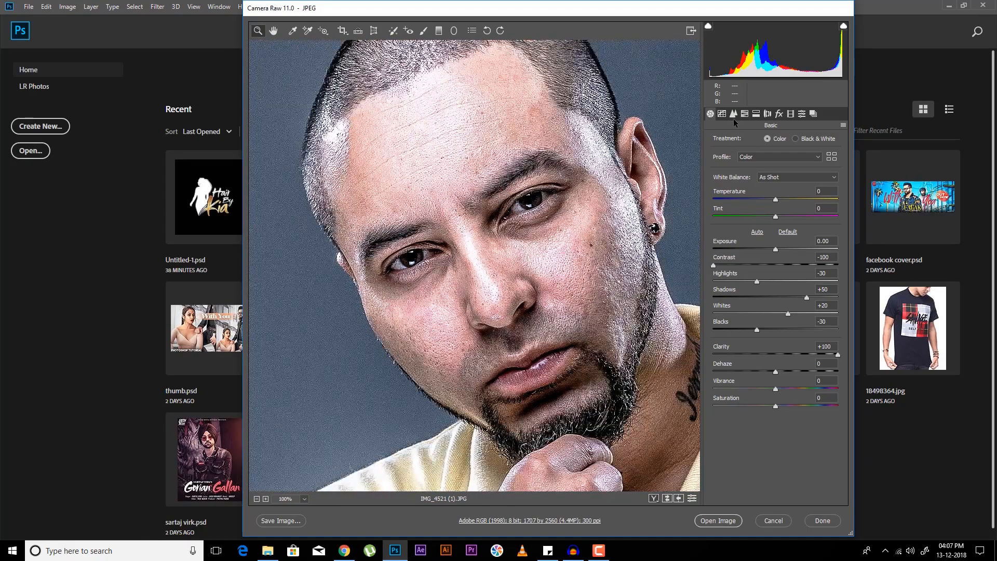
Step: Set the portrait's sharpening amount to 35, checking the skin texture around the eyes and nose
{"action": "left_click", "coordinate": [723, 114]}
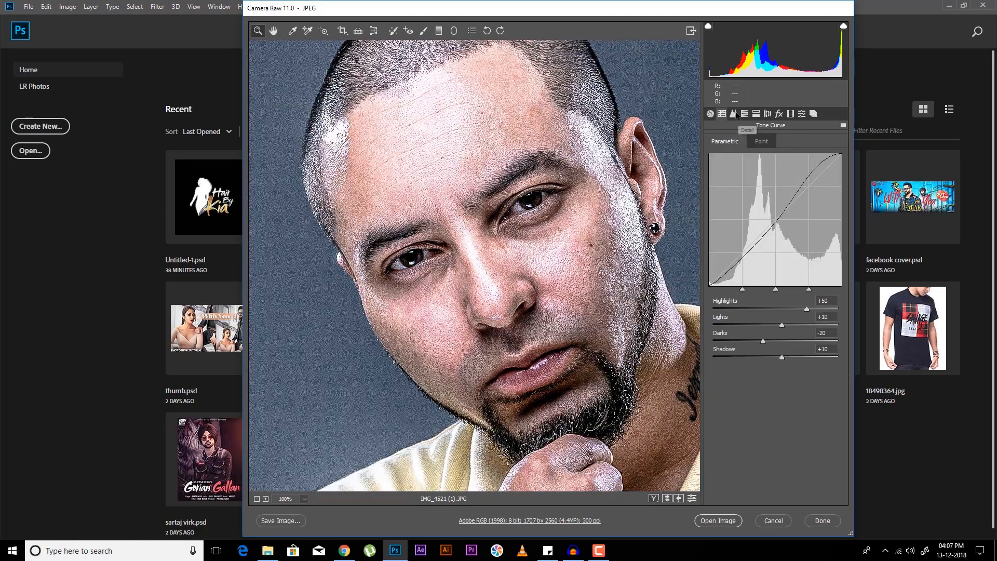
{"action": "left_click", "coordinate": [734, 114]}
{"action": "left_click", "coordinate": [818, 149]}
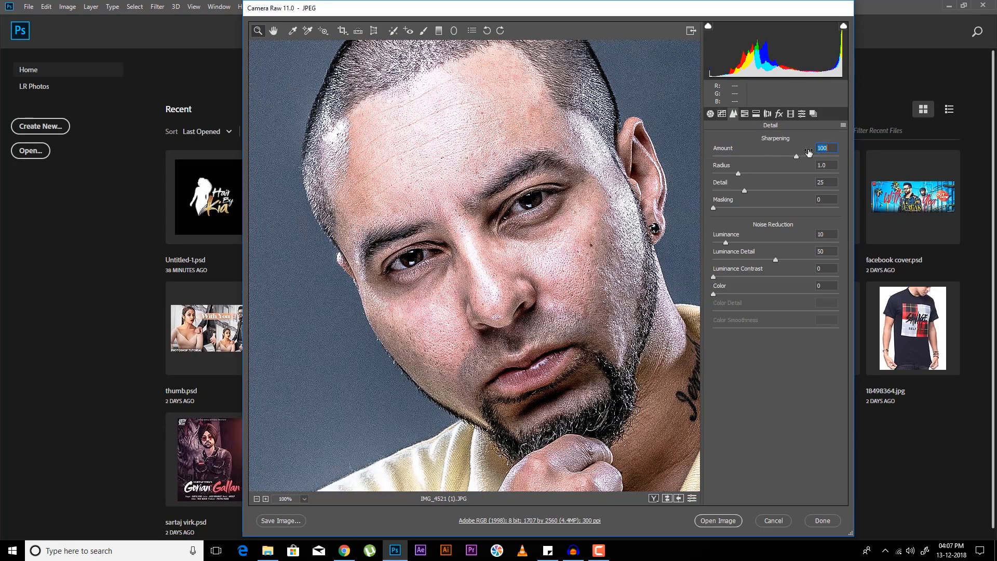
{"action": "scroll", "coordinate": [564, 276], "scroll_direction": "up", "scroll_amount": 1}
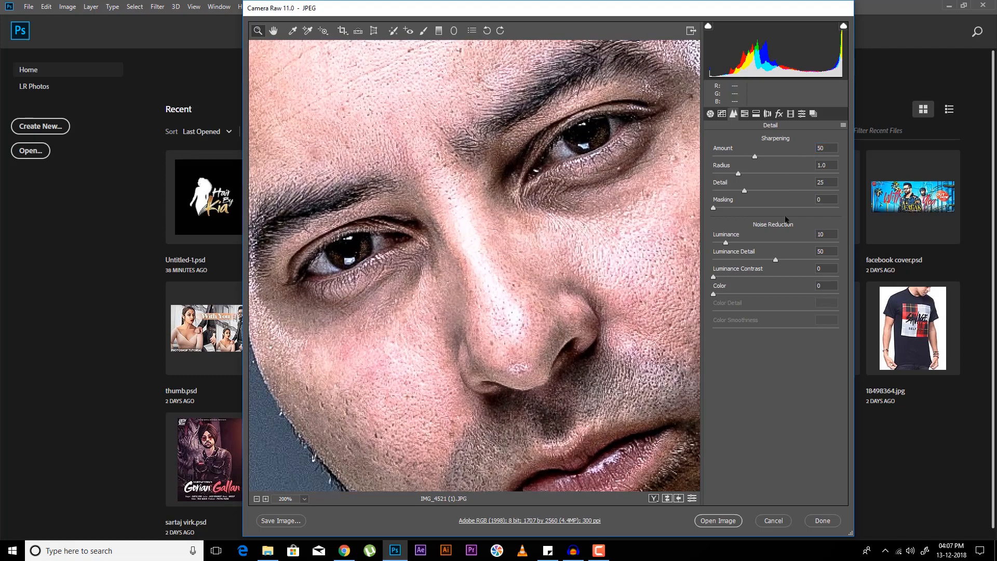
{"action": "left_click", "coordinate": [825, 148]}
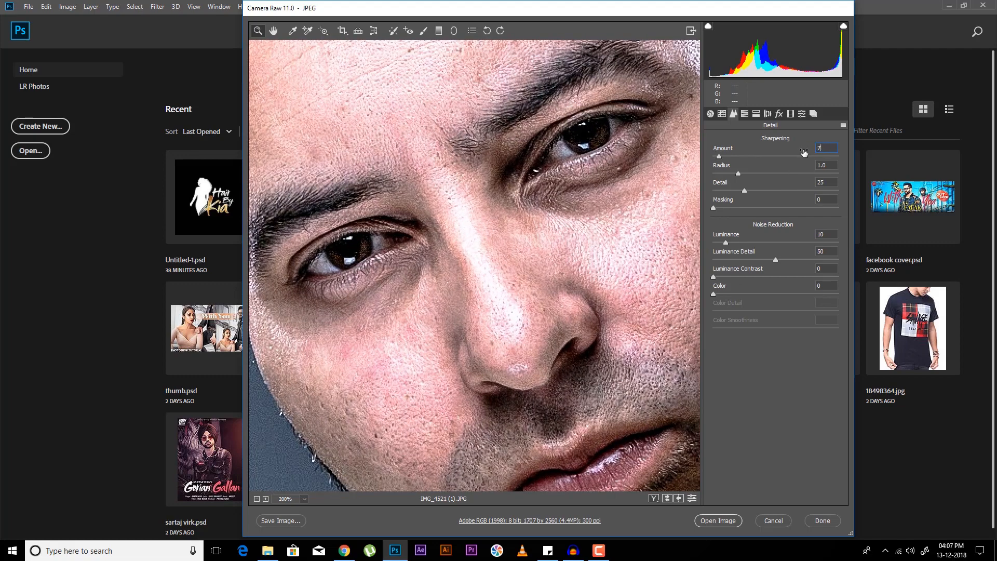
{"action": "type", "text": "75"}
{"action": "left_click_drag", "start_coordinate": [829, 147], "coordinate": [799, 149]}
{"action": "key", "text": "shift+Down"}
{"action": "key", "text": "shift+Down"}
{"action": "key", "text": "shift+Down"}
{"action": "key", "text": "shift+Down"}
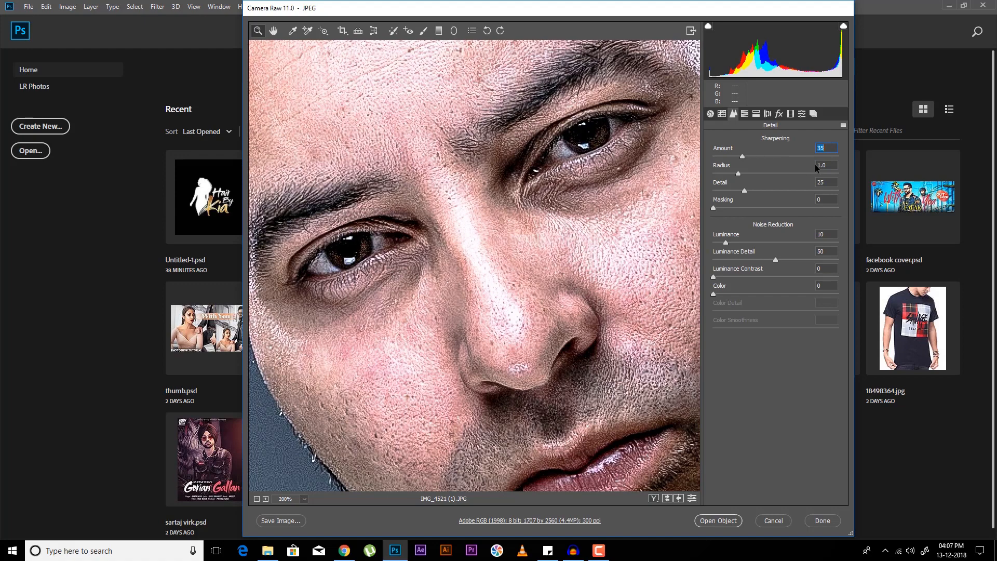
{"action": "key", "text": "shift+Up"}
Step: Set the Luminance noise reduction to 20, comparing stronger values on the face
{"action": "left_click_drag", "start_coordinate": [827, 235], "coordinate": [796, 255]}
{"action": "key", "text": "shift+Up"}
{"action": "key", "text": "shift+Up"}
{"action": "key", "text": "shift+Down"}
{"action": "key", "text": "shift+Up"}
{"action": "key", "text": "shift+Up"}
{"action": "key", "text": "shift+Up"}
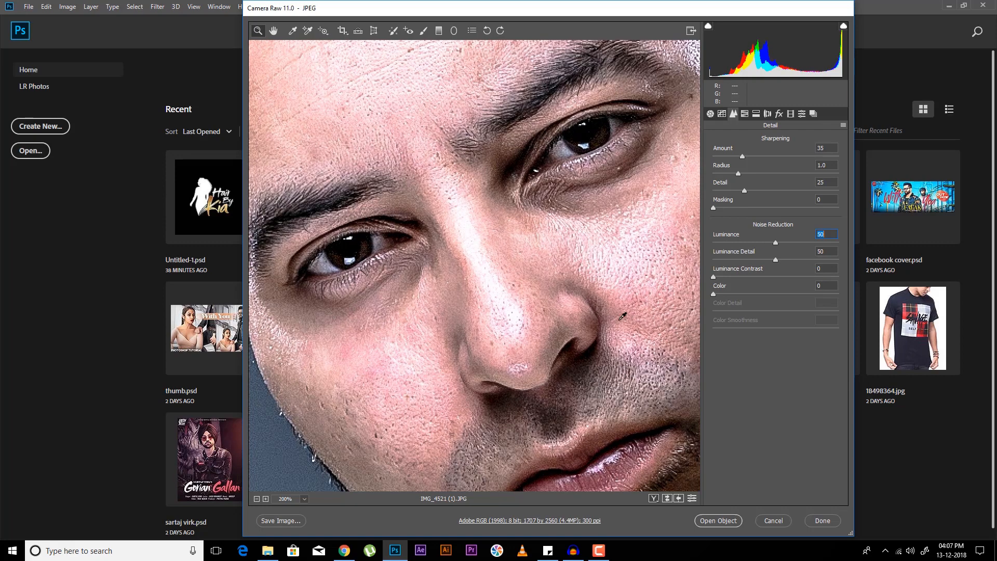
{"action": "key", "text": "shift+Down"}
{"action": "key", "text": "ctrl+minus"}
{"action": "key", "text": "ctrl+minus"}
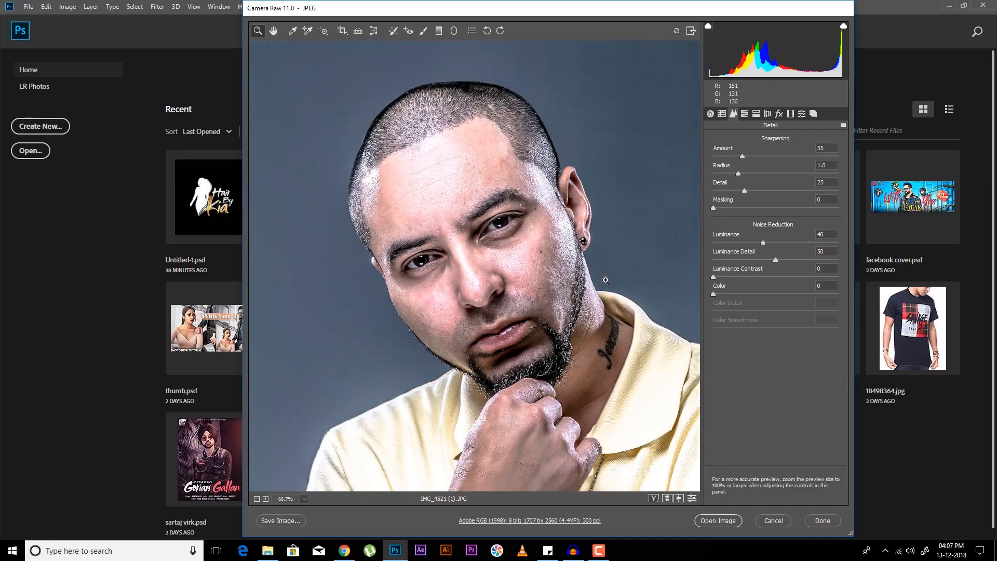
{"action": "key", "text": "ctrl+plus"}
{"action": "key", "text": "shift+Down"}
{"action": "key", "text": "shift+Down"}
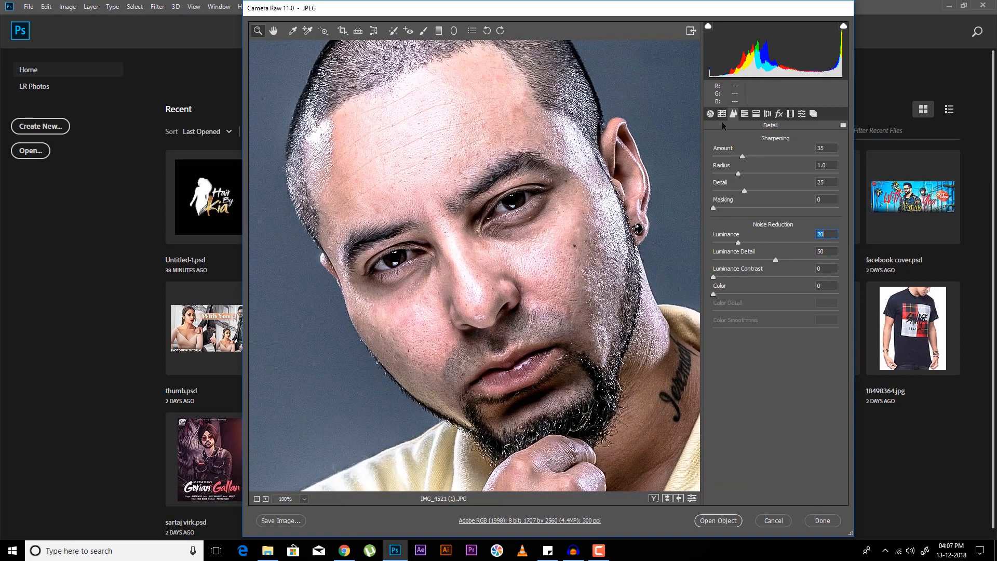
Step: Try lower Highlights and Lights values in the parametric tone curve
{"action": "left_click", "coordinate": [723, 114]}
{"action": "left_click", "coordinate": [830, 300]}
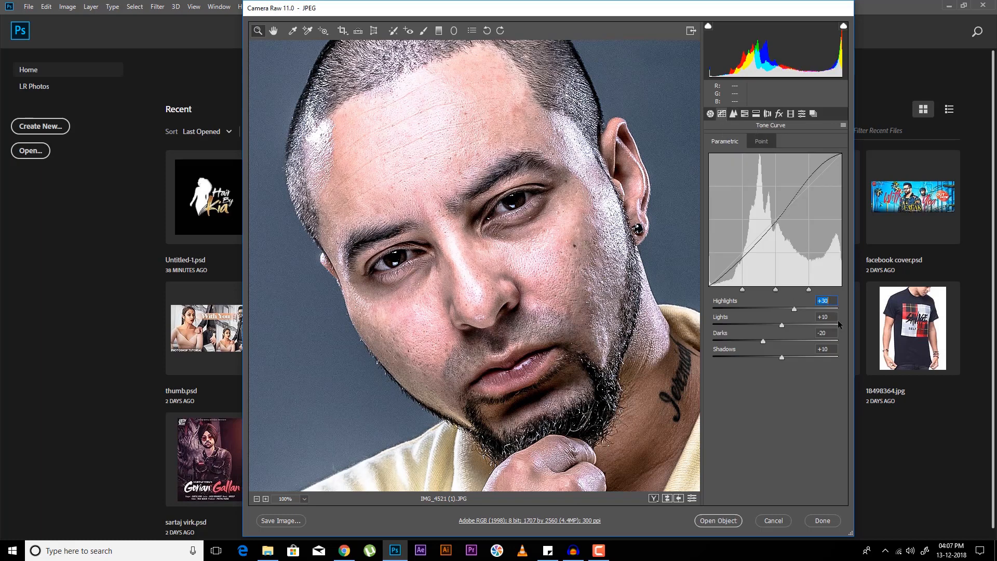
{"action": "left_click", "coordinate": [829, 314]}
{"action": "key", "text": "shift+Down"}
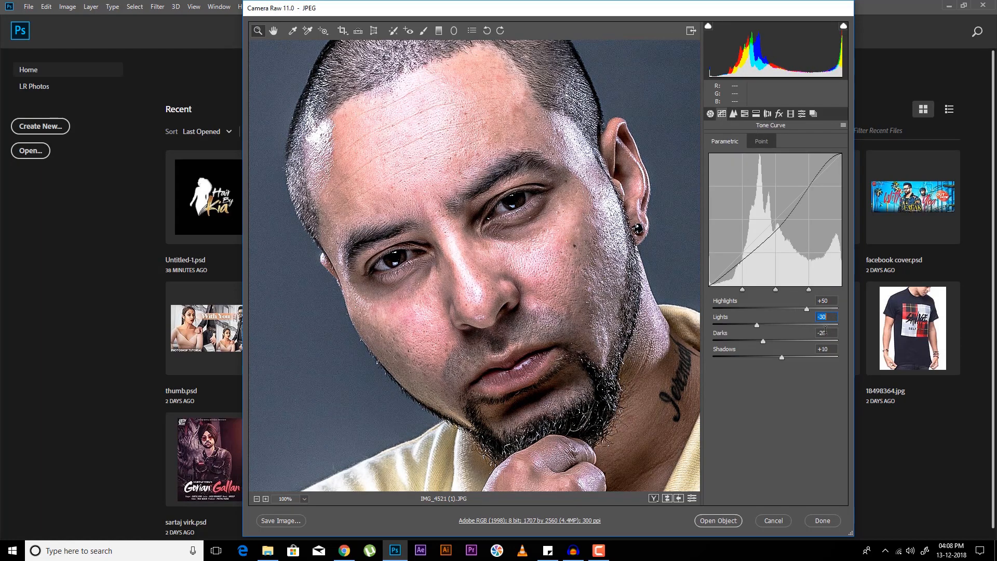
{"action": "key", "text": "shift+Up"}
Step: Set the parametric tone curve's Darks to -10 after comparing darker and lighter values
{"action": "left_click", "coordinate": [829, 333]}
{"action": "key", "text": "shift+Down"}
{"action": "key", "text": "shift+Down"}
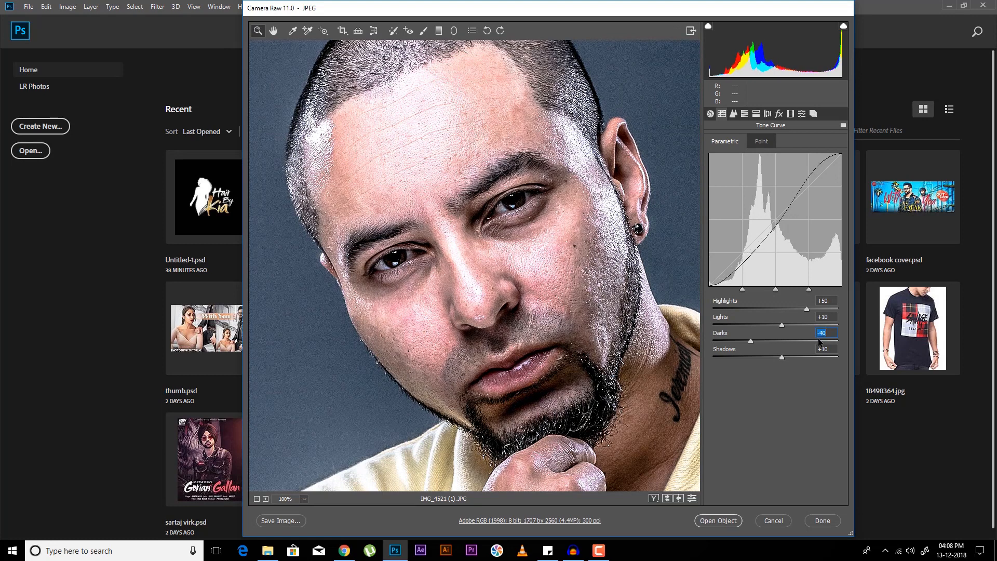
{"action": "key", "text": "shift+Up"}
{"action": "key", "text": "shift+Up"}
{"action": "key", "text": "shift+Up"}
{"action": "key", "text": "shift+Up"}
{"action": "key", "text": "shift+Down"}
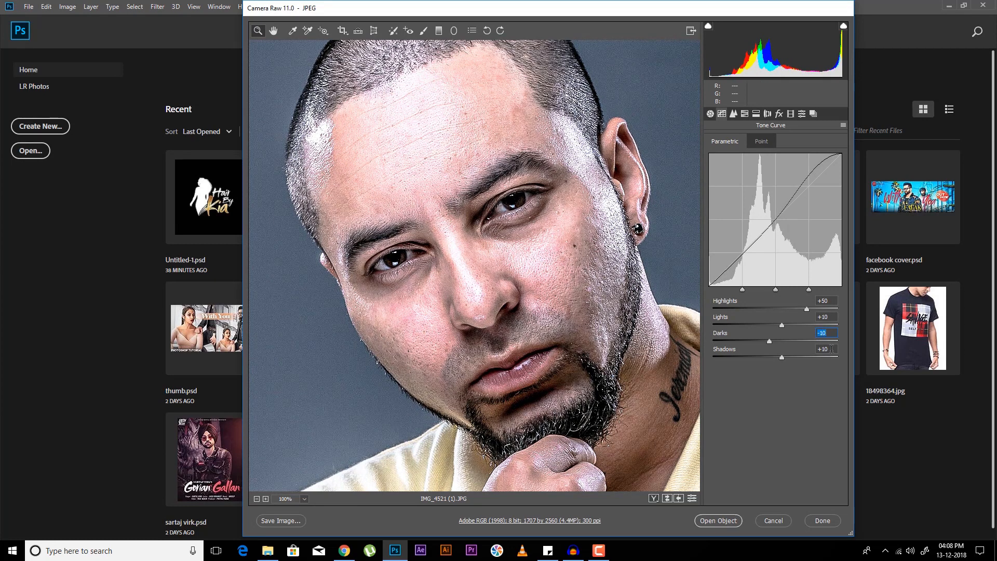
Step: Set the parametric tone curve's Shadows to +20
{"action": "left_click", "coordinate": [831, 349]}
{"action": "key", "text": "shift+Down"}
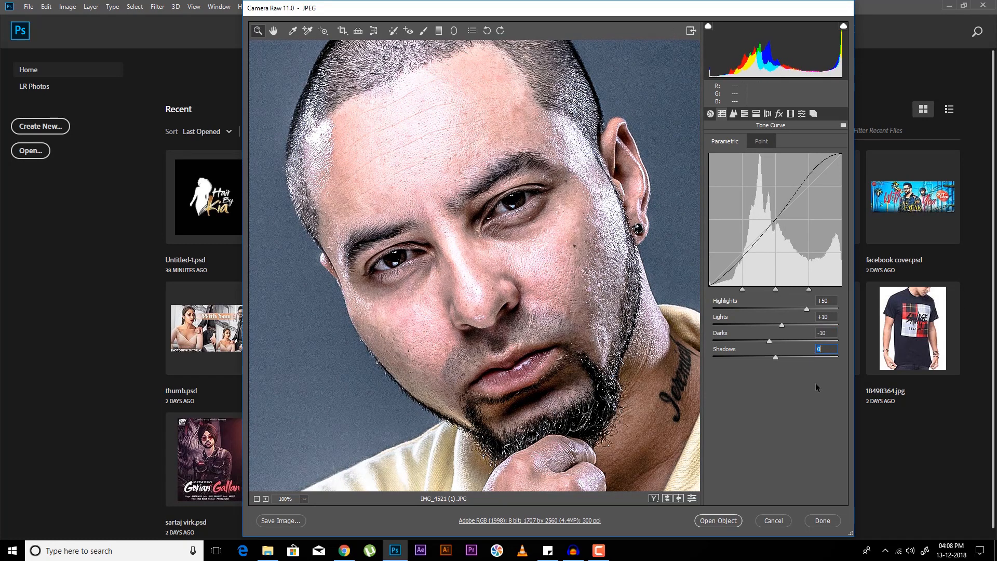
{"action": "key", "text": "shift+Up"}
{"action": "key", "text": "shift+Up"}
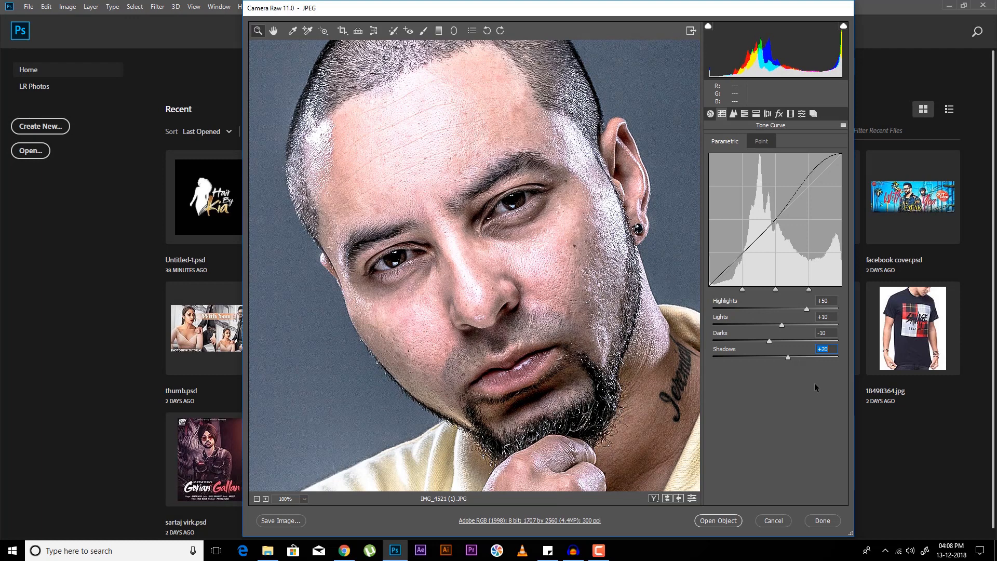
Step: Try higher Contrast values in the portrait's Basic adjustments
{"action": "key", "text": "ctrl+alt+1"}
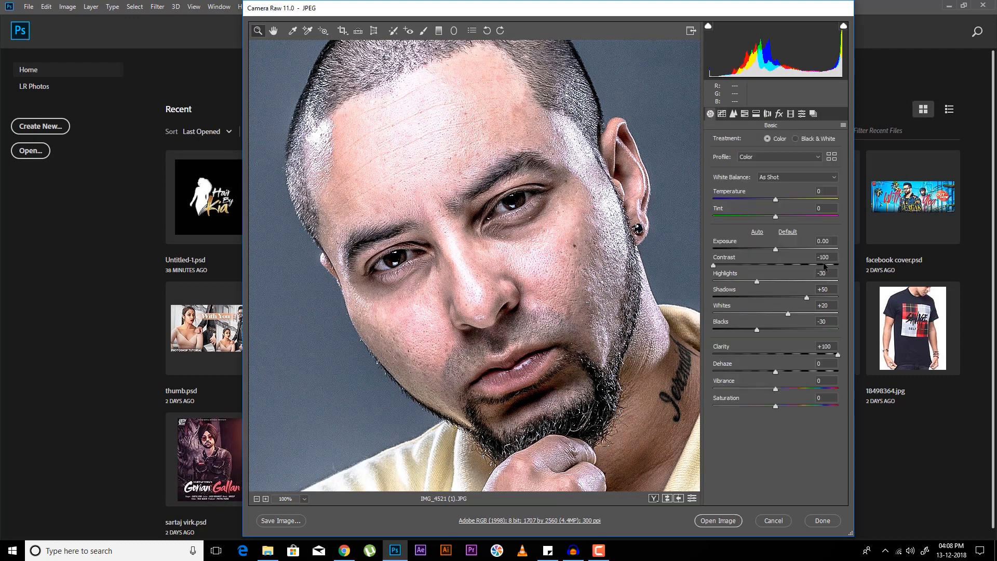
{"action": "key", "text": "shift+Up"}
{"action": "key", "text": "shift+Up"}
{"action": "key", "text": "shift+Down"}
{"action": "key", "text": "shift+Down"}
Step: Set the Highlights in the Basic adjustments to -50
{"action": "key", "text": "Tab"}
{"action": "key", "text": "shift+Up"}
{"action": "key", "text": "shift+Down"}
{"action": "key", "text": "shift+Down"}
{"action": "key", "text": "shift+Down"}
{"action": "key", "text": "shift+Down"}
Step: Try different Shadows and Whites values in the Basic adjustments
{"action": "left_click_drag", "start_coordinate": [835, 288], "coordinate": [823, 319]}
{"action": "key", "text": "shift+Up"}
{"action": "key", "text": "shift+Up"}
{"action": "key", "text": "shift+Down"}
{"action": "key", "text": "shift+Down"}
{"action": "key", "text": "shift+Up"}
{"action": "key", "text": "shift+Down"}
{"action": "key", "text": "shift+Down"}
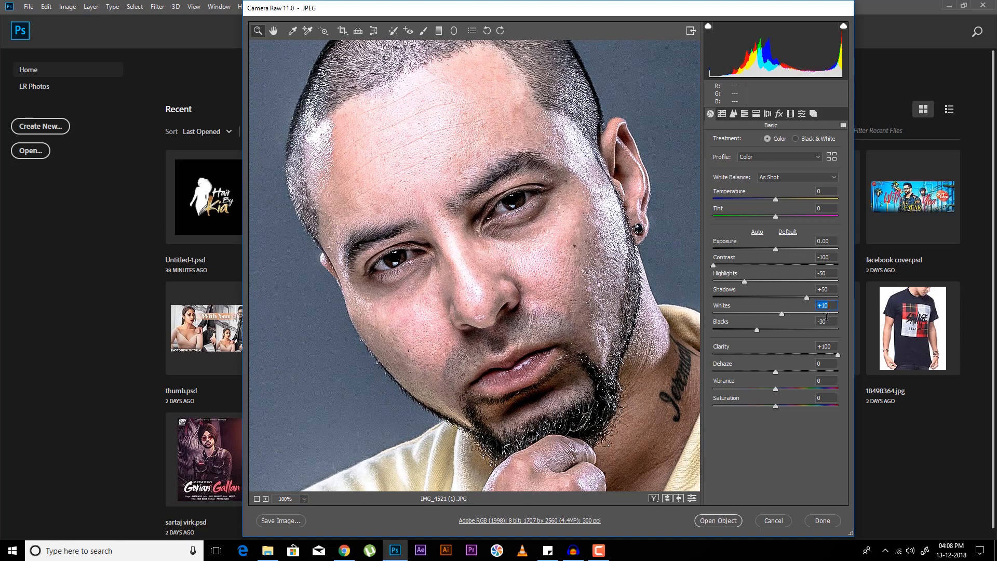
{"action": "key", "text": "shift+Up"}
Step: Set the Blacks in the Basic adjustments to -20 and try a lower Clarity
{"action": "left_click", "coordinate": [827, 321]}
{"action": "key", "text": "shift+Up"}
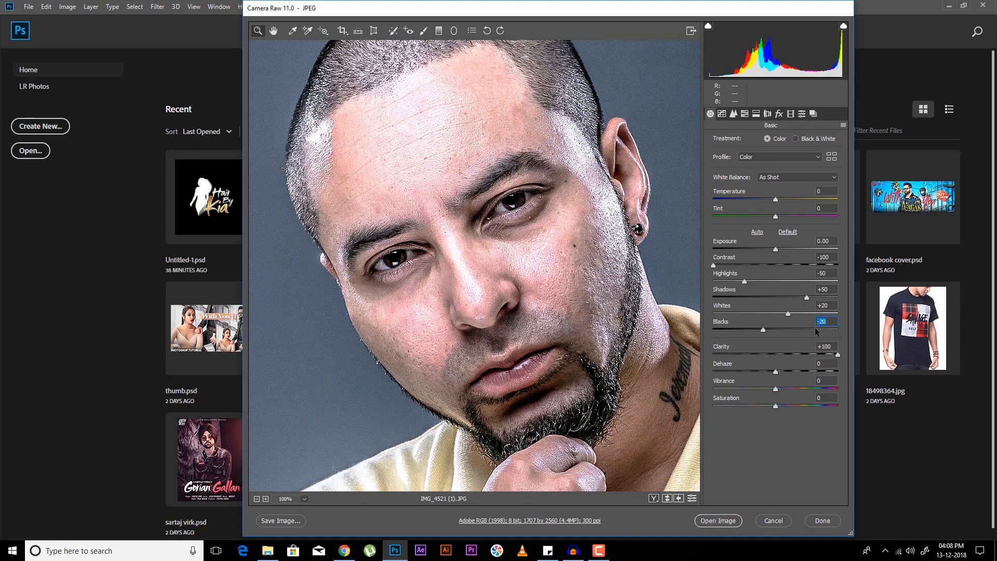
{"action": "left_click", "coordinate": [829, 355]}
{"action": "key", "text": "shift+Down"}
{"action": "key", "text": "shift+Up"}
Step: Set the HSL luminance of the Reds to +10 and try adjusting the Oranges luminance
{"action": "left_click", "coordinate": [745, 114]}
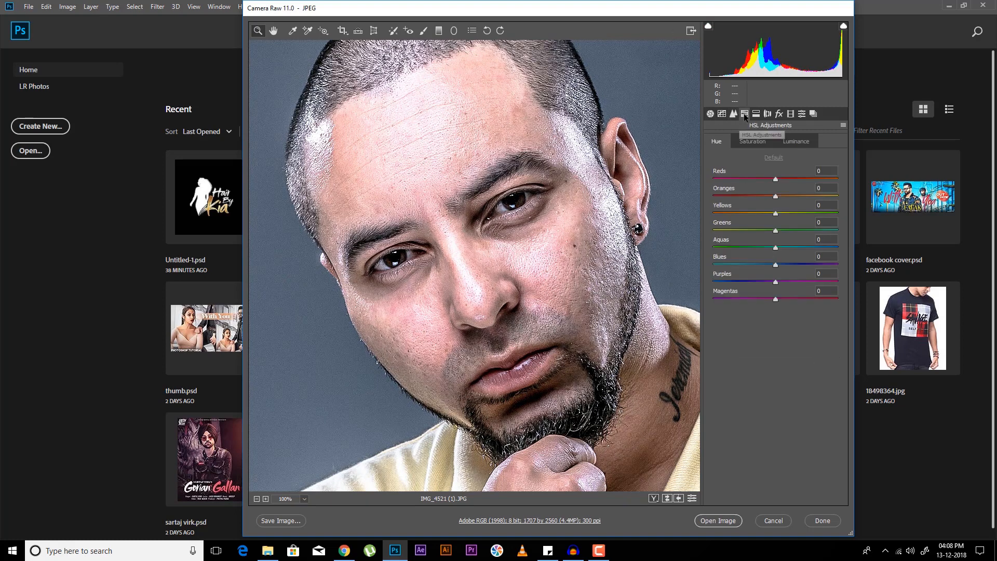
{"action": "left_click", "coordinate": [797, 141]}
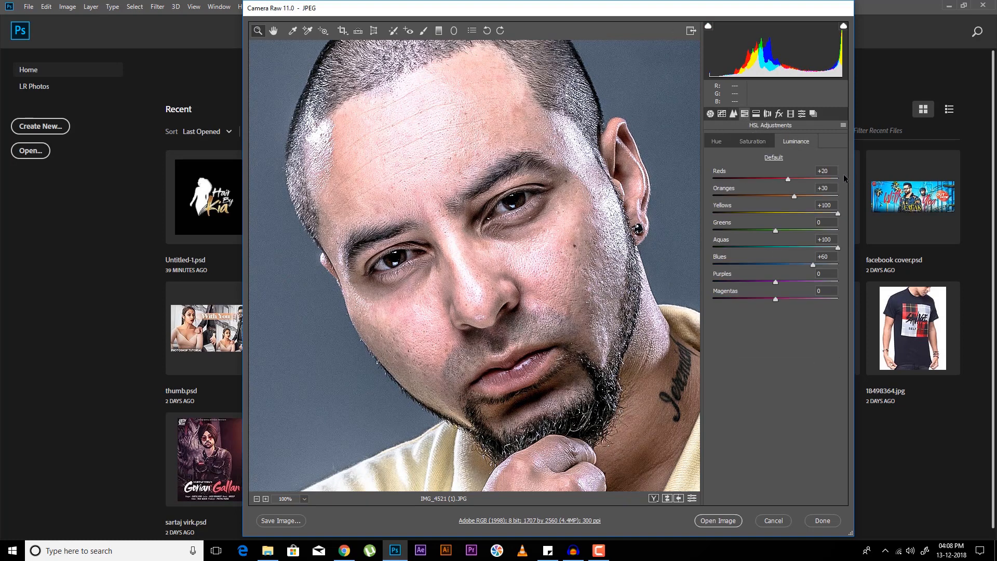
{"action": "left_click", "coordinate": [824, 172]}
{"action": "key", "text": "shift+Down"}
{"action": "key", "text": "shift+Down"}
{"action": "key", "text": "shift+Down"}
{"action": "key", "text": "shift+Up"}
{"action": "key", "text": "shift+Up"}
{"action": "key", "text": "shift+Up"}
{"action": "key", "text": "shift+Down"}
{"action": "left_click", "coordinate": [825, 189]}
{"action": "mouse_move", "coordinate": [795, 194]}
{"action": "left_mouse_down"}
{"action": "mouse_move", "coordinate": [759, 192]}
{"action": "mouse_move", "coordinate": [797, 195]}
{"action": "left_mouse_up"}
Step: Set the HSL luminance of the Yellows to 0 to bring back the shirt's yellow tone
{"action": "scroll", "coordinate": [572, 254], "scroll_direction": "down", "scroll_amount": 3}
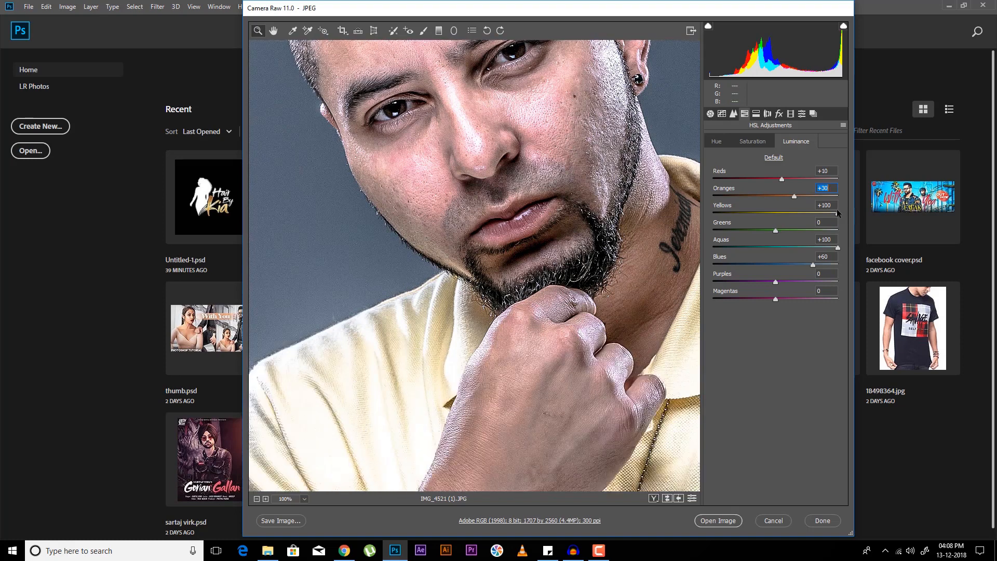
{"action": "left_click_drag", "start_coordinate": [837, 210], "coordinate": [772, 217]}
{"action": "key", "text": "ctrl+minus"}
{"action": "scroll", "coordinate": [665, 232], "scroll_direction": "down", "scroll_amount": 3}
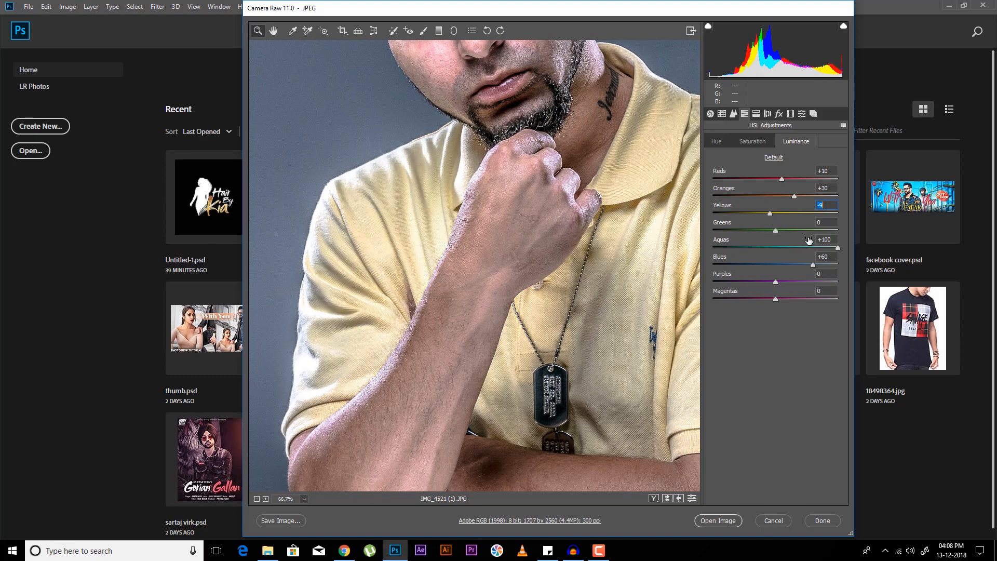
{"action": "type", "text": "0"}
{"action": "scroll", "coordinate": [626, 242], "scroll_direction": "up", "scroll_amount": 2}
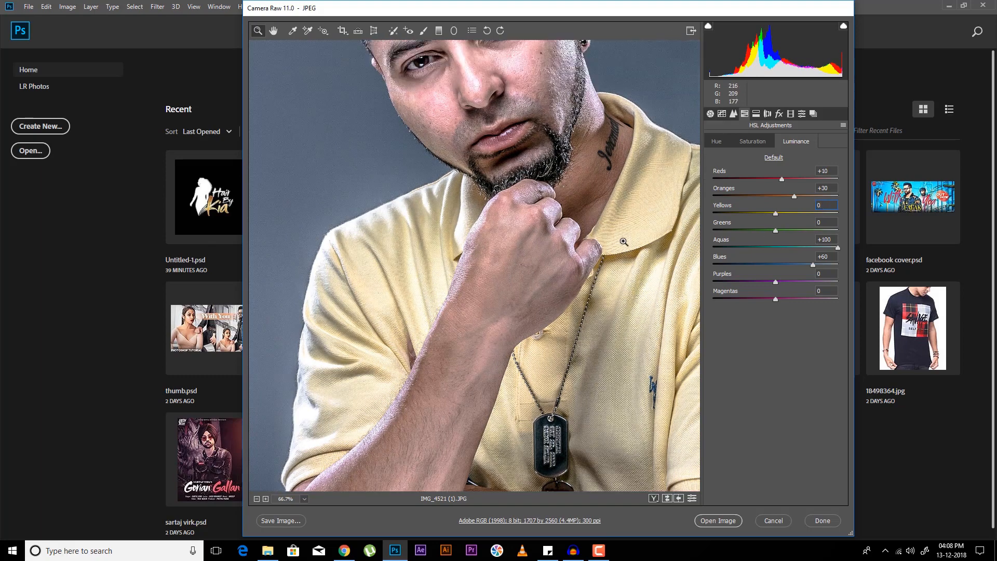
{"action": "key", "text": "ctrl+minus"}
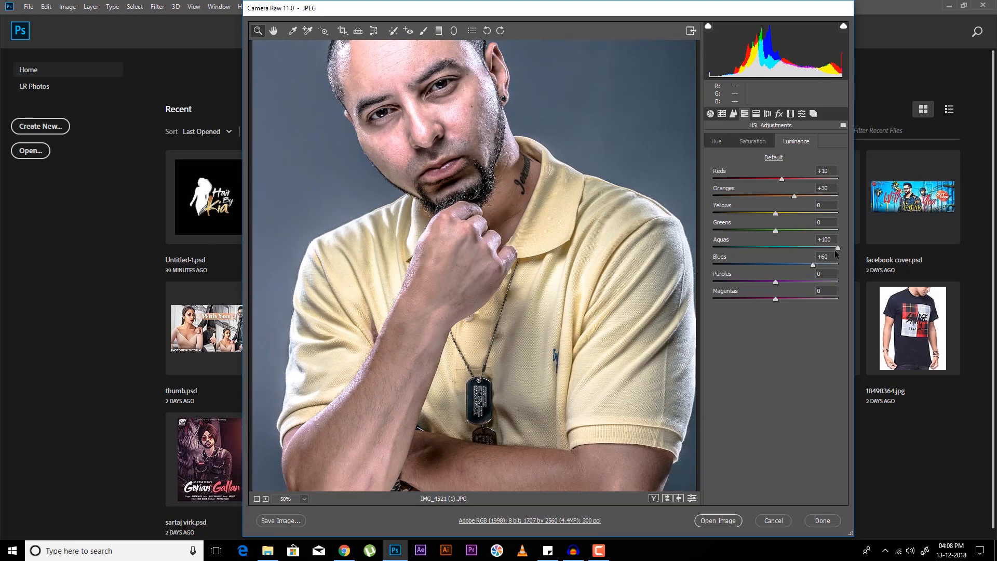
Step: Try the Aquas luminance and the split-toning highlight saturation
{"action": "left_click", "coordinate": [825, 239]}
{"action": "left_click", "coordinate": [756, 116]}
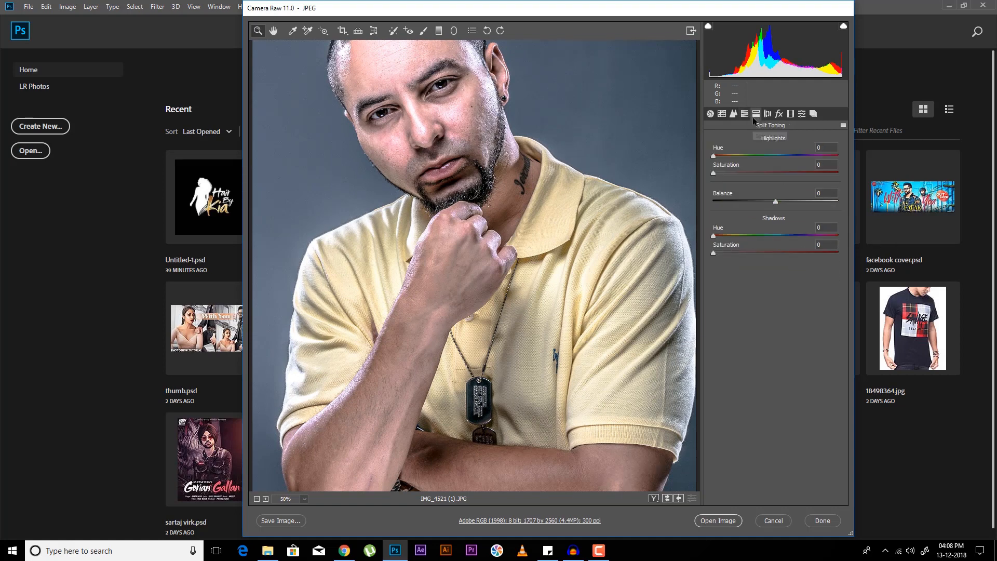
{"action": "mouse_move", "coordinate": [714, 173]}
{"action": "left_mouse_down"}
{"action": "mouse_move", "coordinate": [824, 172]}
{"action": "mouse_move", "coordinate": [713, 173]}
{"action": "left_mouse_up"}
{"action": "left_click", "coordinate": [769, 112]}
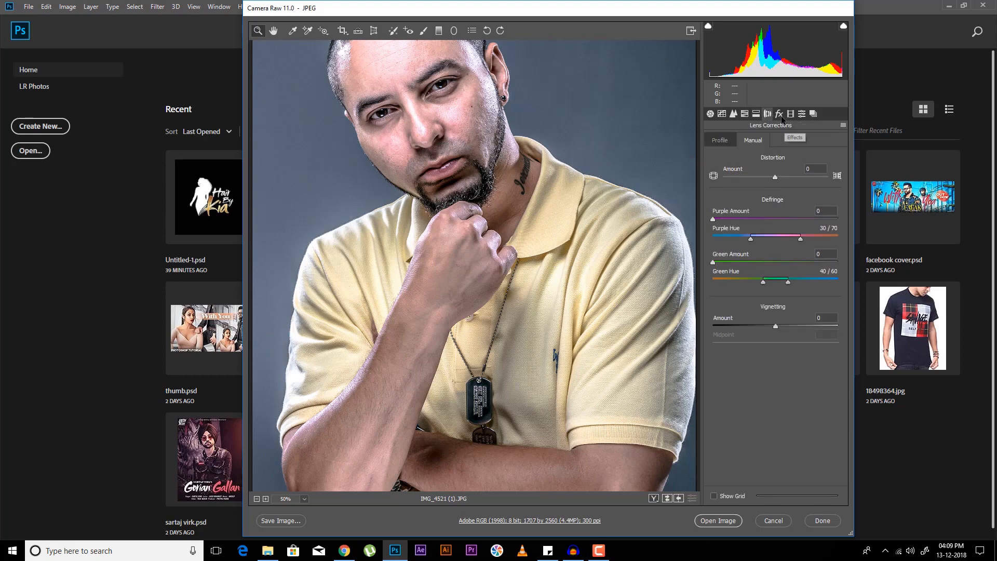
Step: Examine the graded arms, shirt, neck and face at full size, along with the lens correction and calibration settings
{"action": "left_click", "coordinate": [561, 195]}
{"action": "left_click", "coordinate": [591, 216]}
{"action": "left_click_drag", "start_coordinate": [607, 234], "coordinate": [426, 134]}
{"action": "left_click_drag", "start_coordinate": [547, 462], "coordinate": [501, 154]}
{"action": "left_click_drag", "start_coordinate": [565, 416], "coordinate": [630, 162]}
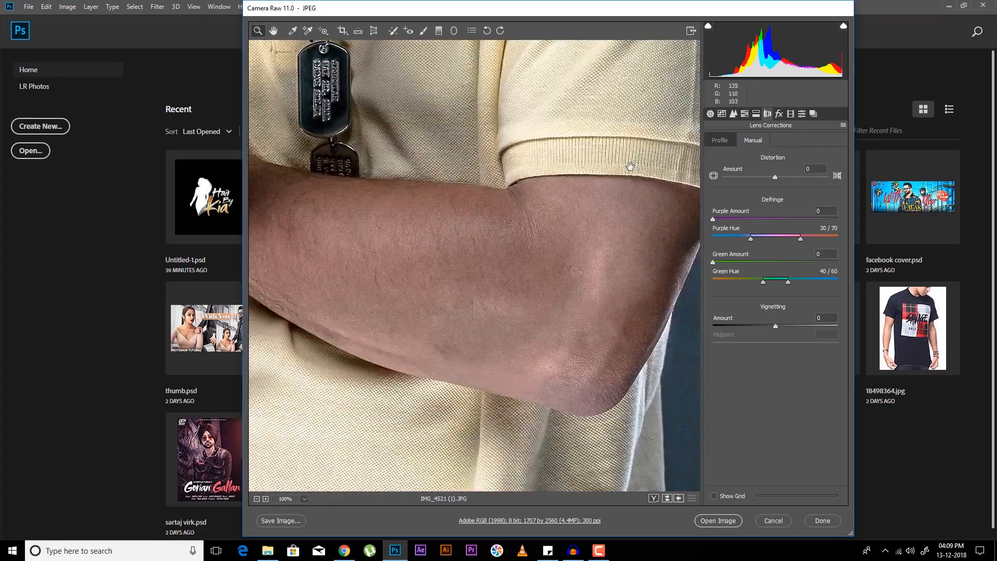
{"action": "left_click_drag", "start_coordinate": [565, 305], "coordinate": [746, 292]}
{"action": "left_click_drag", "start_coordinate": [304, 260], "coordinate": [505, 426]}
{"action": "left_click_drag", "start_coordinate": [579, 188], "coordinate": [543, 89]}
{"action": "left_click_drag", "start_coordinate": [514, 201], "coordinate": [447, 454]}
{"action": "left_click_drag", "start_coordinate": [495, 259], "coordinate": [489, 305]}
{"action": "left_click", "coordinate": [481, 268]}
{"action": "left_click_drag", "start_coordinate": [571, 208], "coordinate": [572, 409]}
{"action": "left_click", "coordinate": [598, 219], "text": "alt"}
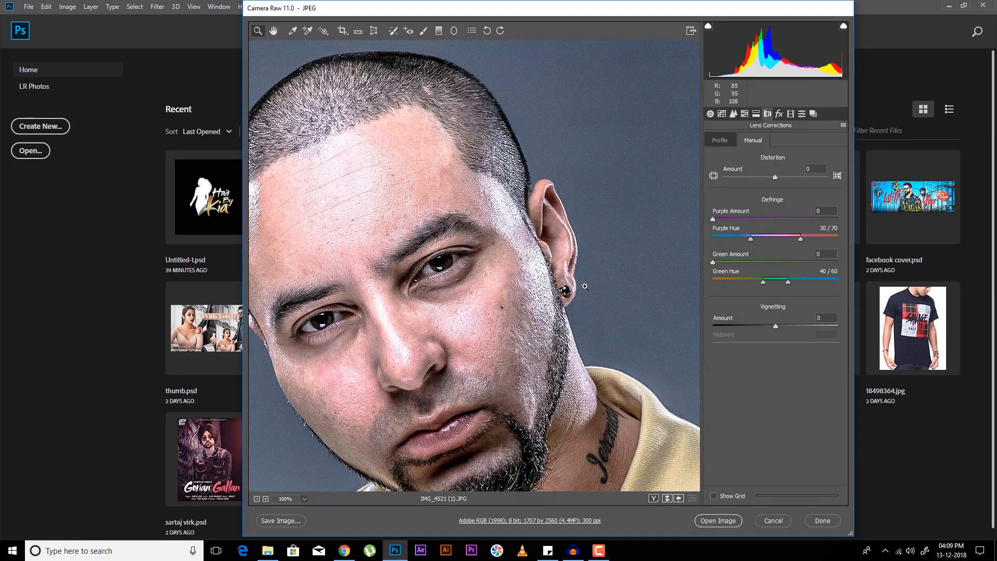
{"action": "scroll", "coordinate": [582, 276], "scroll_direction": "down", "scroll_amount": 3}
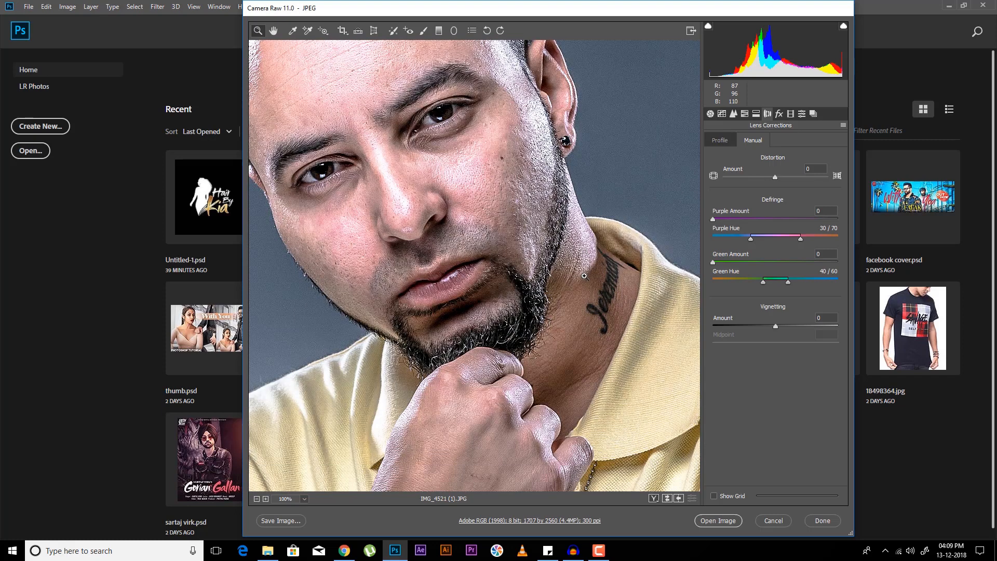
{"action": "scroll", "coordinate": [585, 275], "scroll_direction": "up", "scroll_amount": 2}
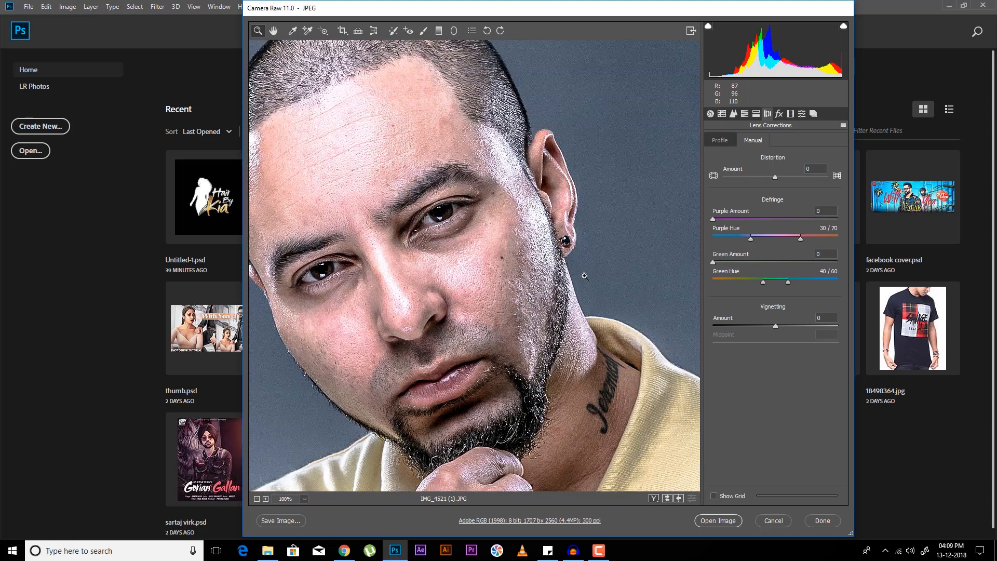
{"action": "left_click", "coordinate": [791, 114]}
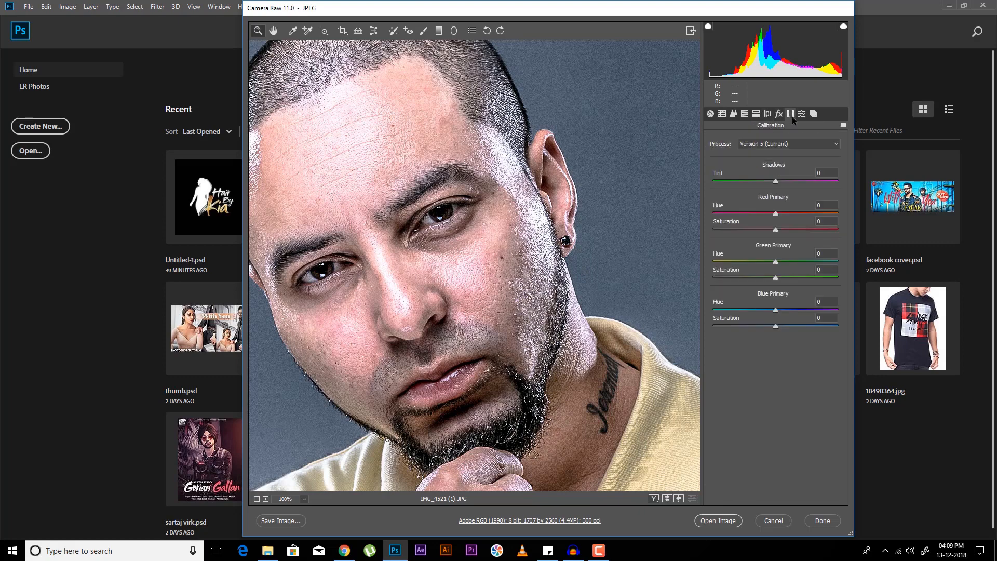
Step: Open the graded portrait from Camera Raw as a Photoshop document, with the face at 100% view
{"action": "left_click", "coordinate": [715, 524]}
{"action": "key", "text": "ctrl+plus"}
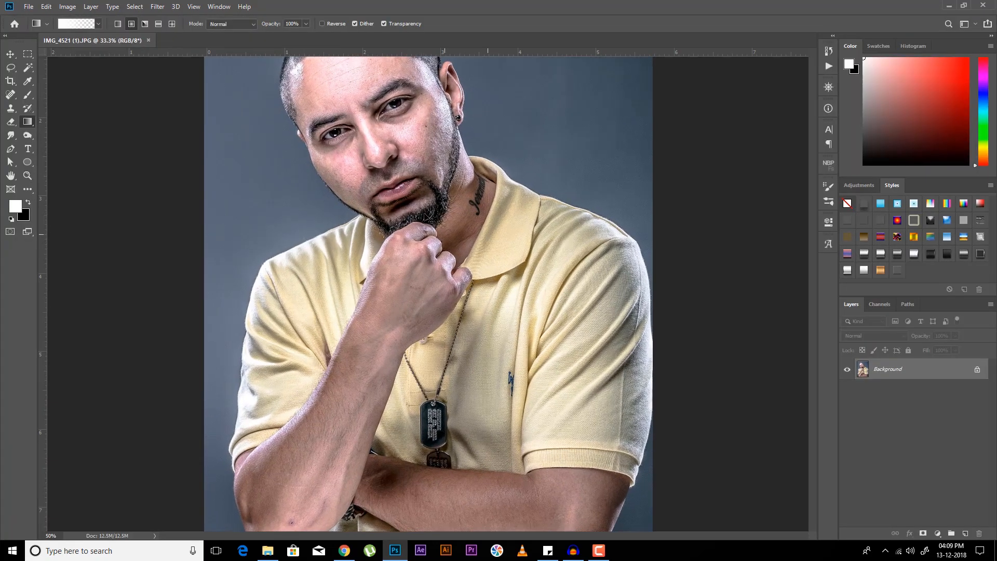
{"action": "key", "text": "ctrl+plus"}
{"action": "left_click_drag", "start_coordinate": [427, 183], "coordinate": [474, 375]}
{"action": "key", "text": "ctrl+plus"}
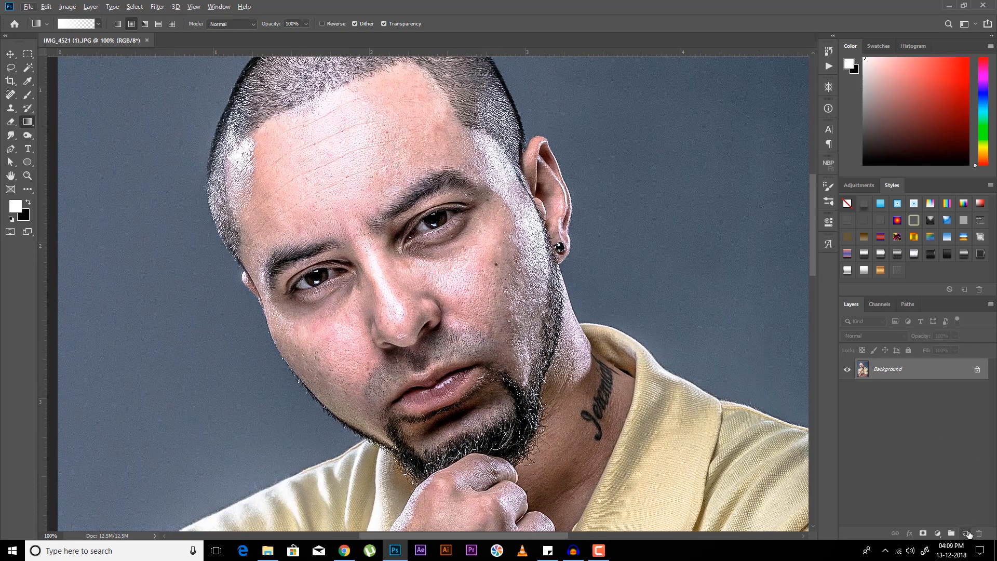
Step: Create a new empty layer named "skin retouching" above the background with Normal mode and 100% opacity
{"action": "left_click", "coordinate": [968, 533], "text": "alt"}
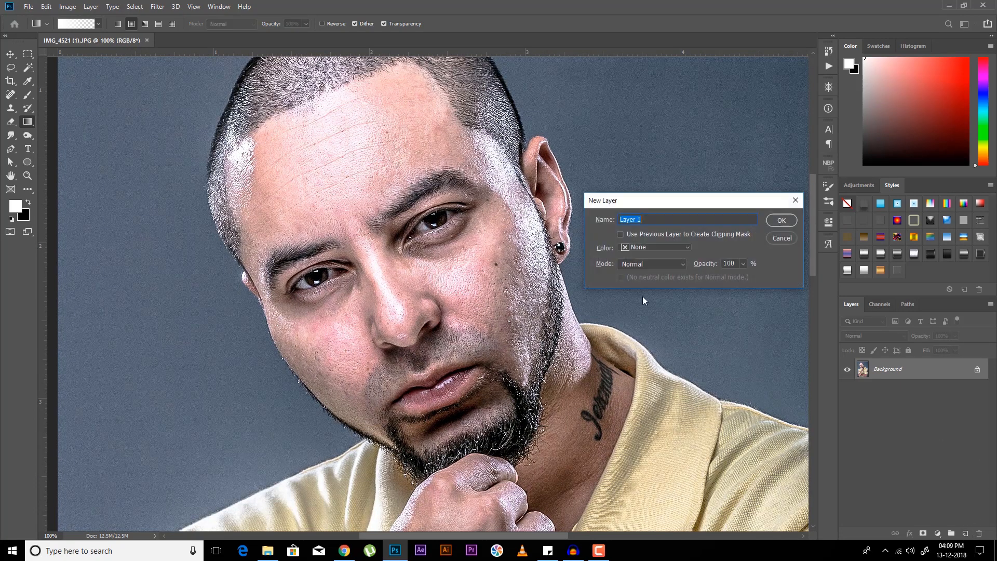
{"action": "left_click_drag", "start_coordinate": [667, 208], "coordinate": [654, 215]}
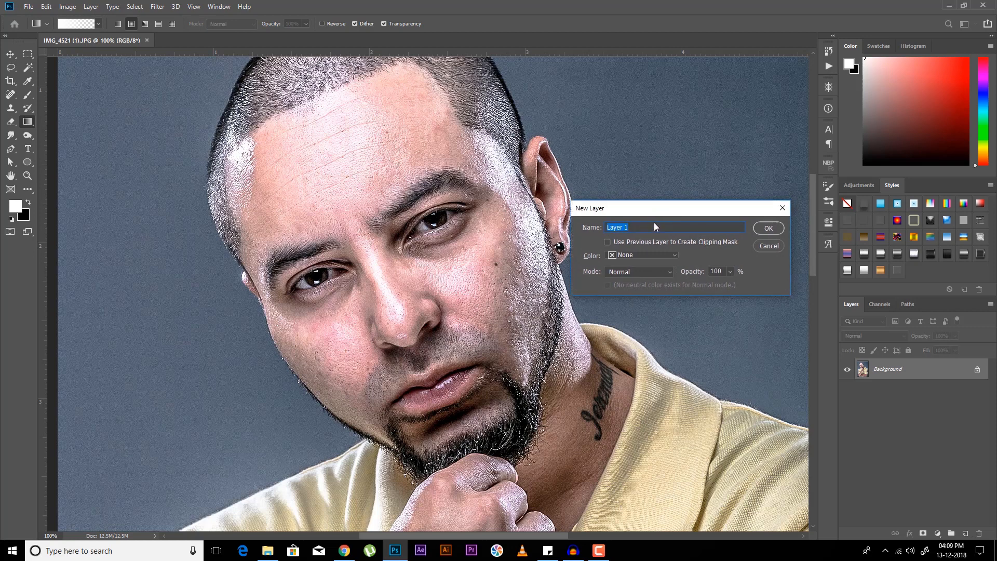
{"action": "type", "text": "skin retouching"}
{"action": "left_click", "coordinate": [650, 274]}
{"action": "left_click", "coordinate": [653, 260]}
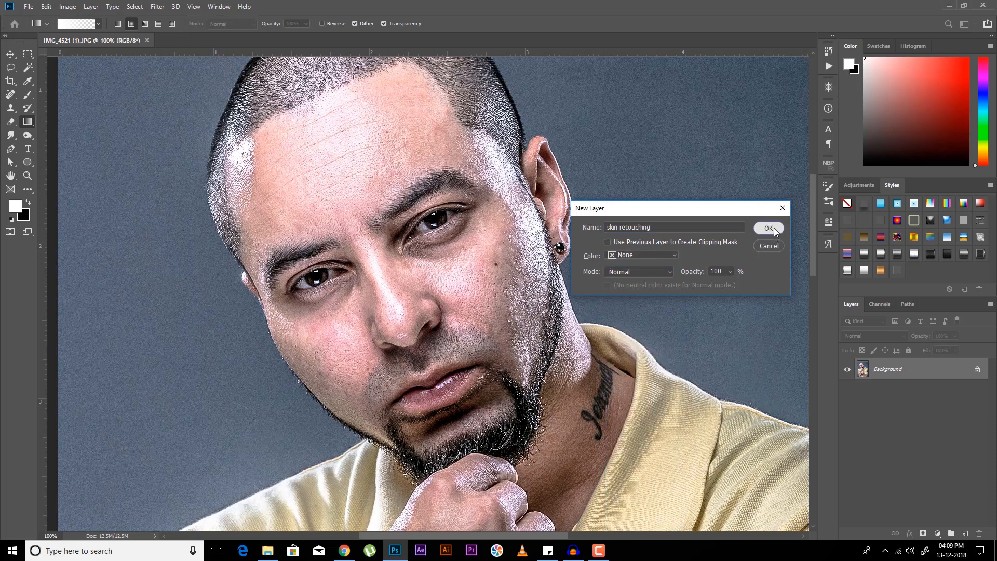
{"action": "left_click", "coordinate": [774, 229]}
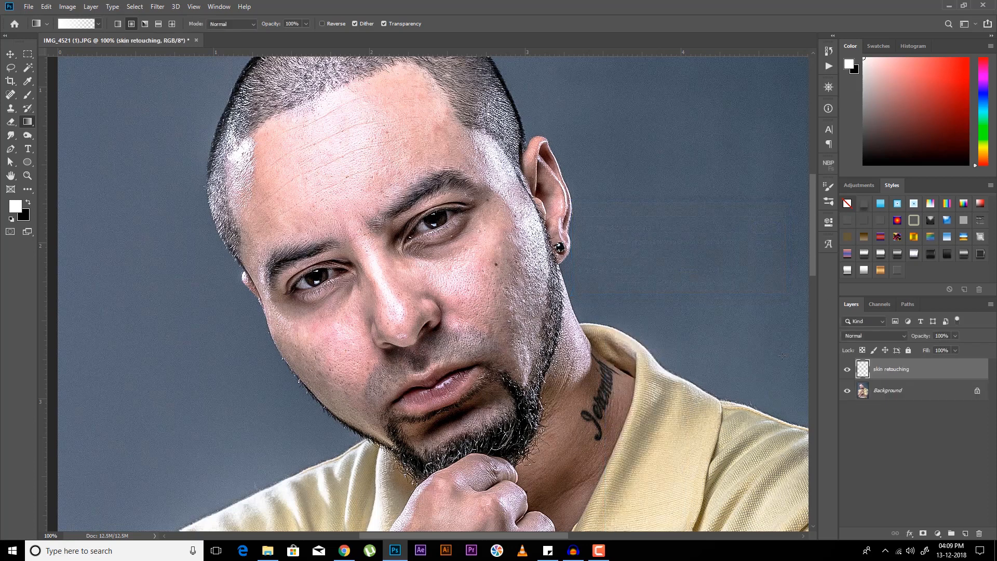
Step: Choose the Mixer Brush with the second 200 px brush from the SBrushes_By_SimarVFX set
{"action": "right_click", "coordinate": [28, 95]}
{"action": "left_click", "coordinate": [76, 124]}
{"action": "right_click", "coordinate": [485, 196]}
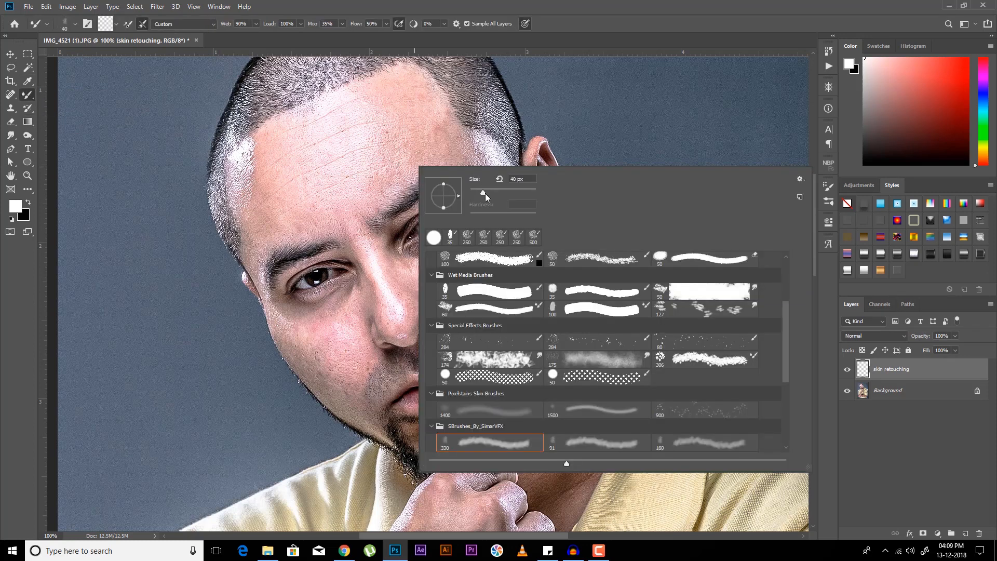
{"action": "scroll", "coordinate": [514, 398], "scroll_direction": "down", "scroll_amount": 2}
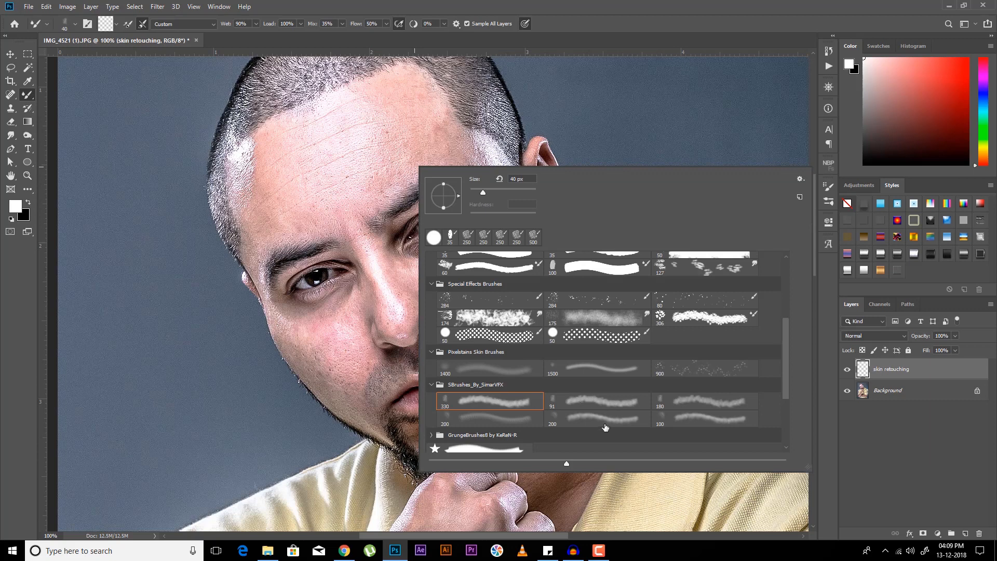
{"action": "left_click", "coordinate": [568, 421]}
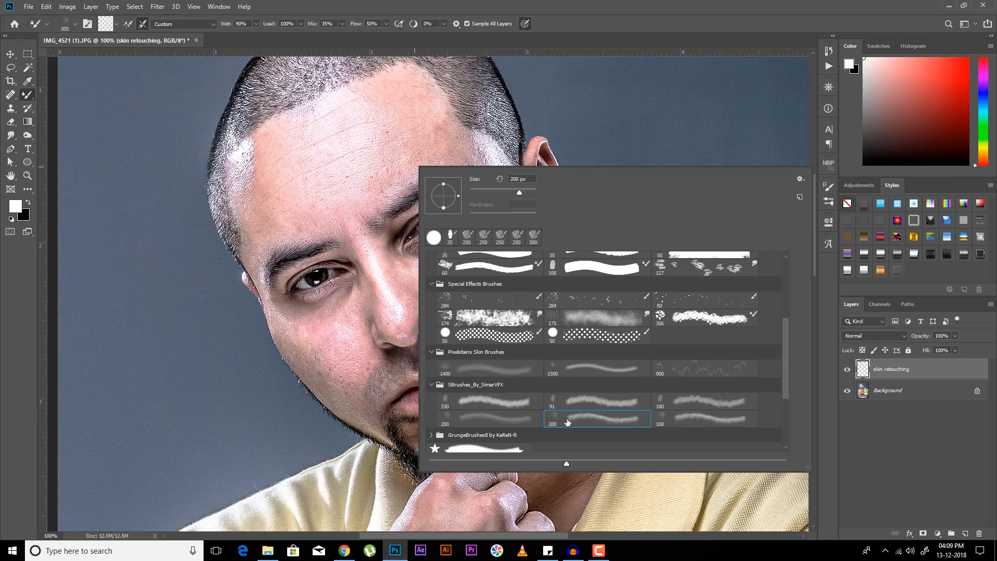
{"action": "right_click", "coordinate": [352, 151]}
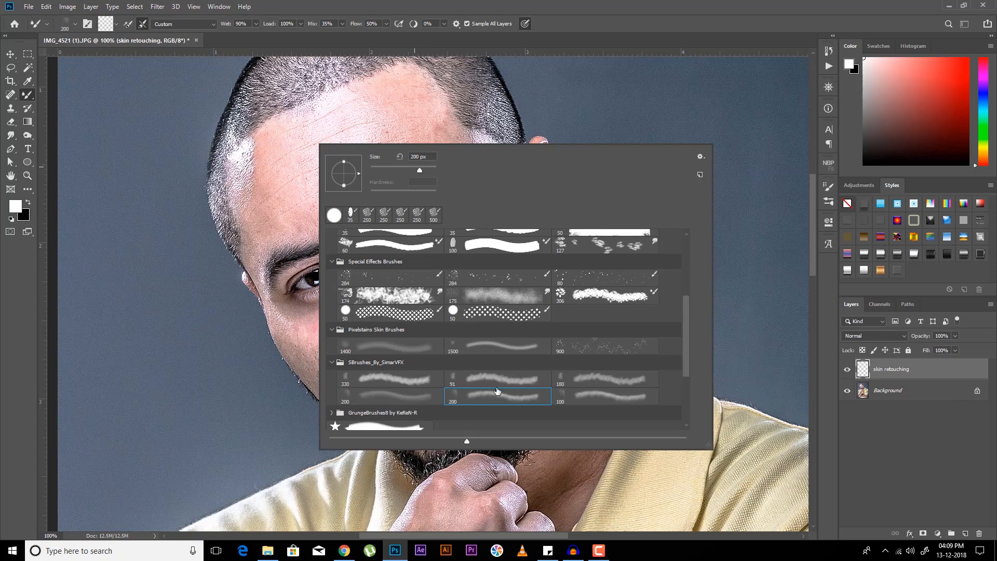
{"action": "key", "text": "Escape"}
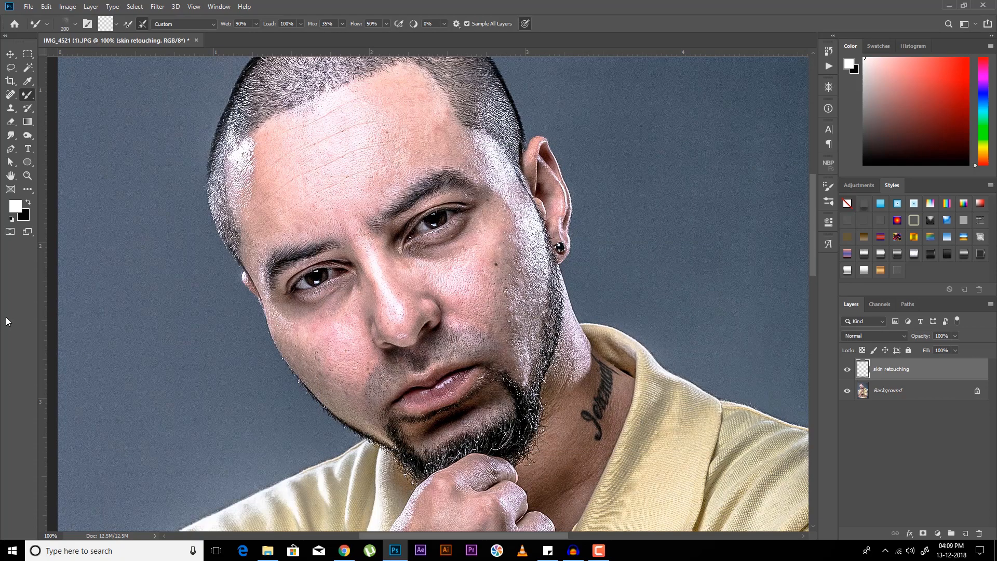
Step: Reduce the Mixer Brush to 90 px for the forehead at 300% view and set Wet to 50%
{"action": "key", "text": "ctrl+plus"}
{"action": "key", "text": "ctrl+plus"}
{"action": "mouse_move", "coordinate": [402, 224]}
{"action": "left_mouse_down"}
{"action": "mouse_move", "coordinate": [382, 309]}
{"action": "mouse_move", "coordinate": [576, 504]}
{"action": "left_mouse_up"}
{"action": "key", "text": "bracketleft"}
{"action": "key", "text": "bracketleft"}
{"action": "key", "text": "bracketleft"}
{"action": "key", "text": "bracketleft"}
{"action": "key", "text": "bracketleft"}
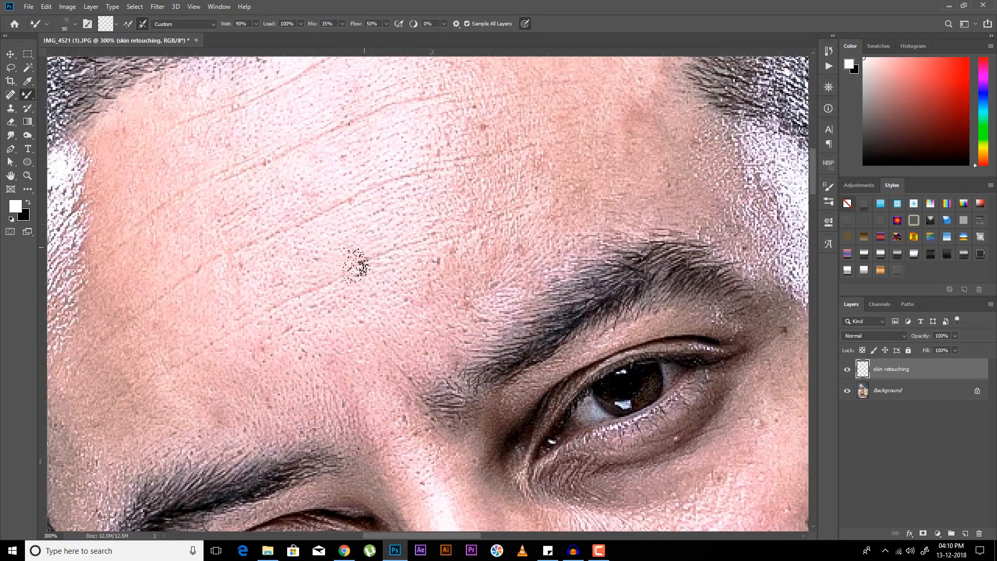
{"action": "left_click_drag", "start_coordinate": [502, 201], "coordinate": [458, 286]}
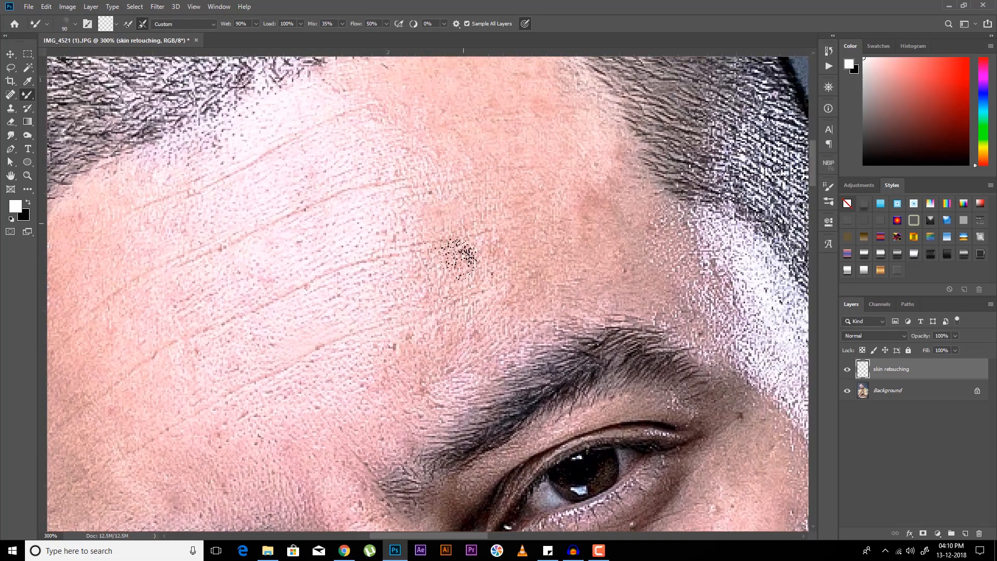
{"action": "mouse_move", "coordinate": [453, 57]}
{"action": "left_mouse_down"}
{"action": "mouse_move", "coordinate": [448, 180]}
{"action": "mouse_move", "coordinate": [493, 147]}
{"action": "mouse_move", "coordinate": [589, 218]}
{"action": "mouse_move", "coordinate": [613, 257]}
{"action": "left_mouse_up"}
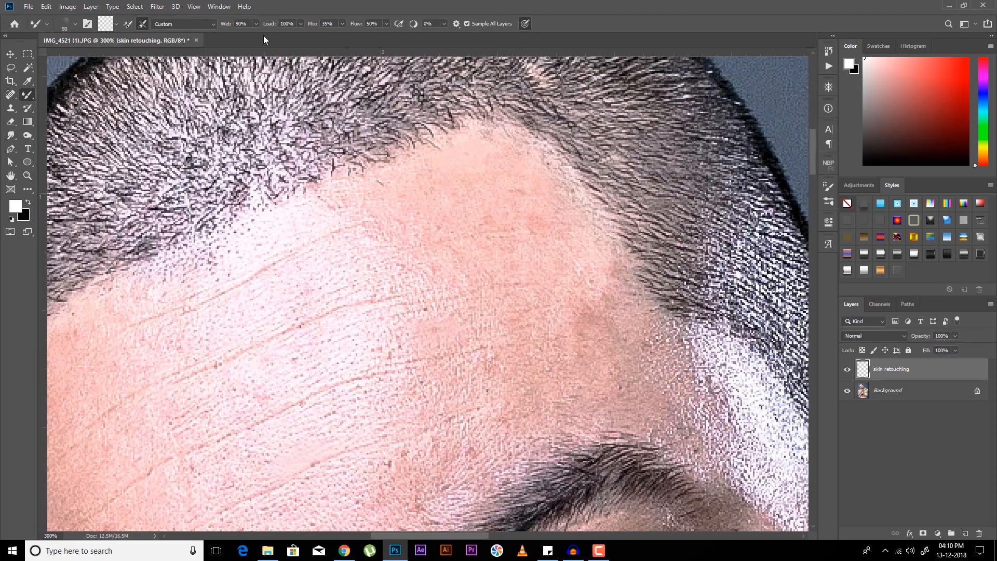
{"action": "type", "text": "50"}
{"action": "key", "text": "Return"}
{"action": "key", "text": "ctrl"}
Step: Check the version information of Photoshop CC and close it again
{"action": "left_click", "coordinate": [245, 7]}
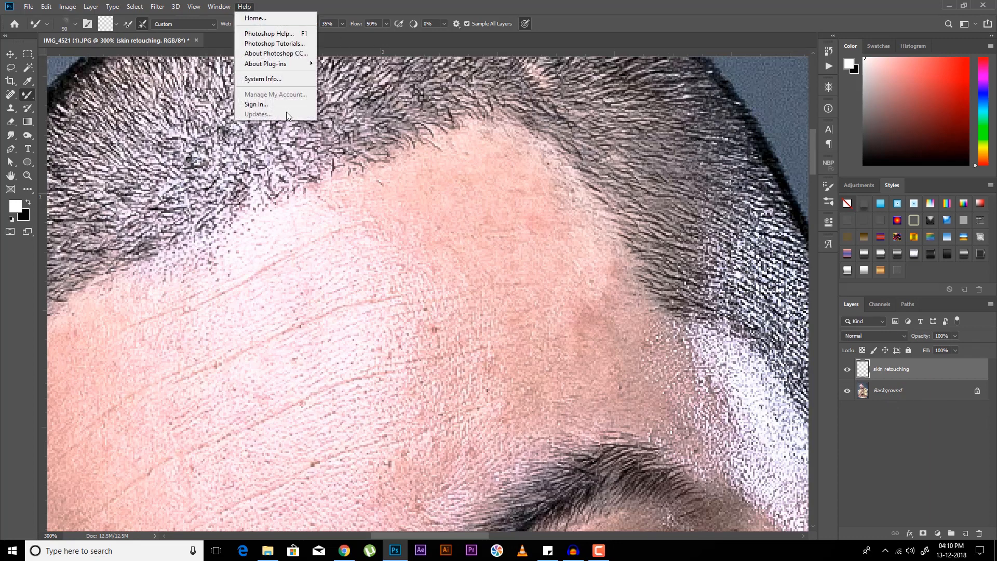
{"action": "mouse_move", "coordinate": [294, 67]}
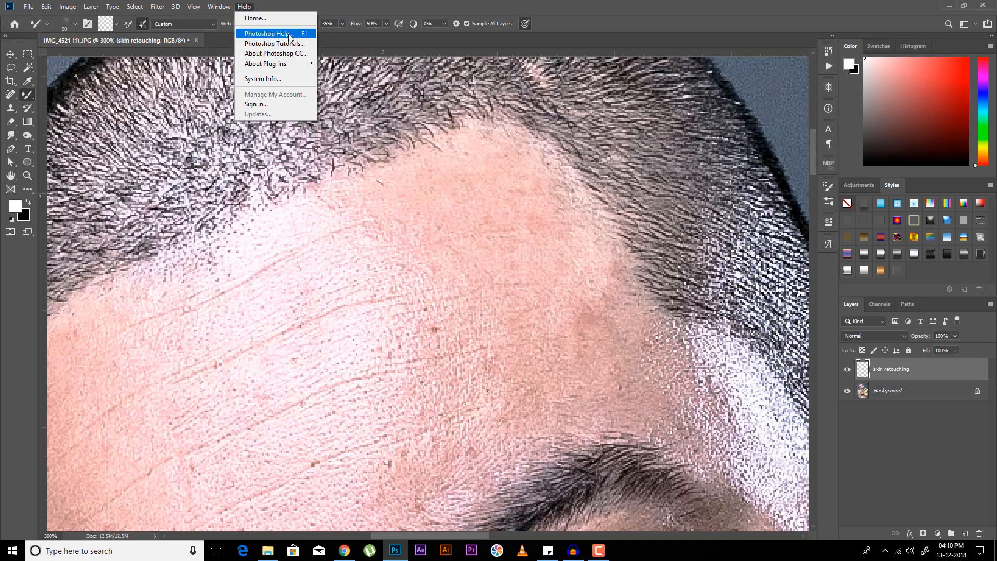
{"action": "left_click", "coordinate": [293, 53]}
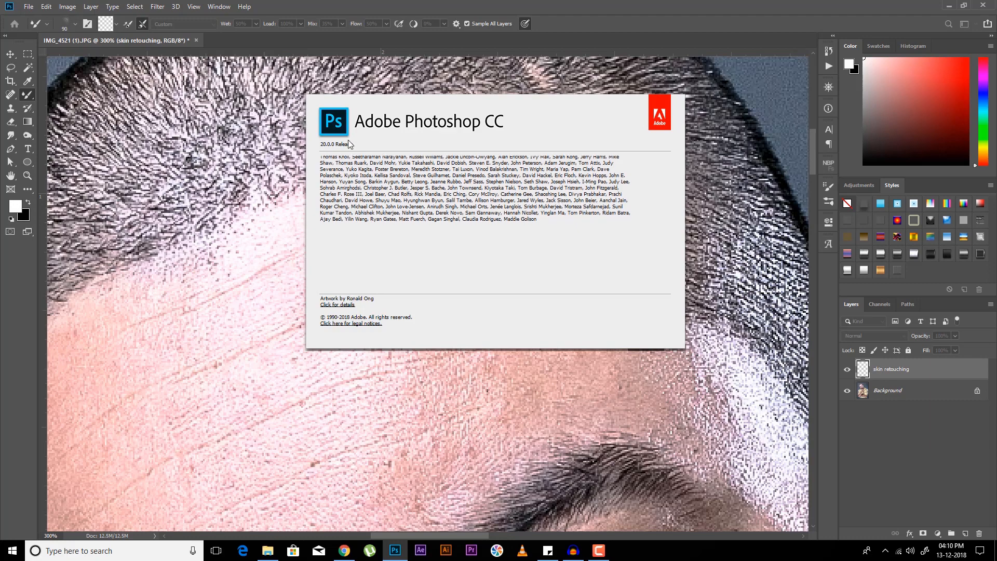
{"action": "left_click", "coordinate": [706, 263]}
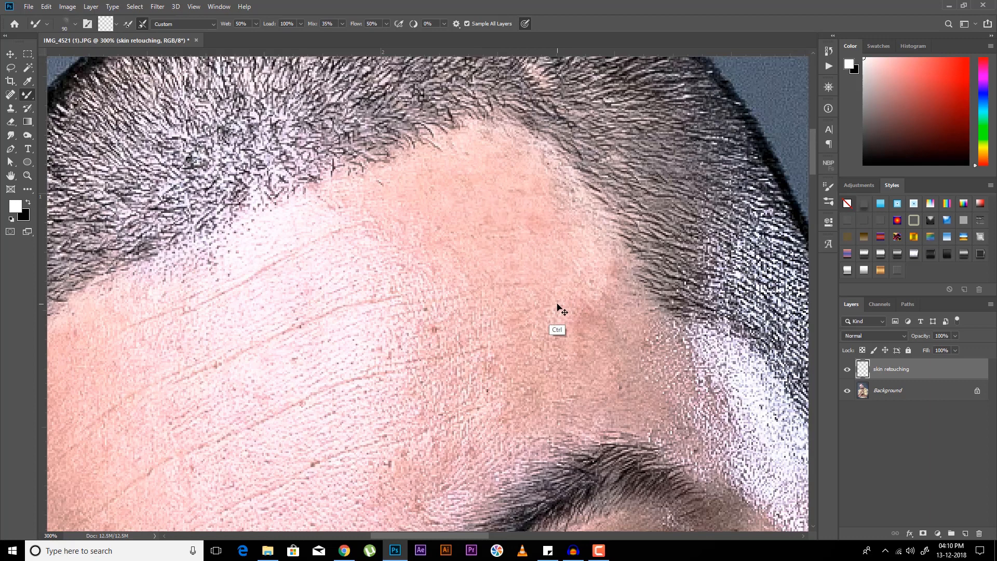
Step: Try smoothing the upper forehead and the area above the eyebrow with the Mixer Brush, and undo the strokes
{"action": "key", "text": "ctrl+z"}
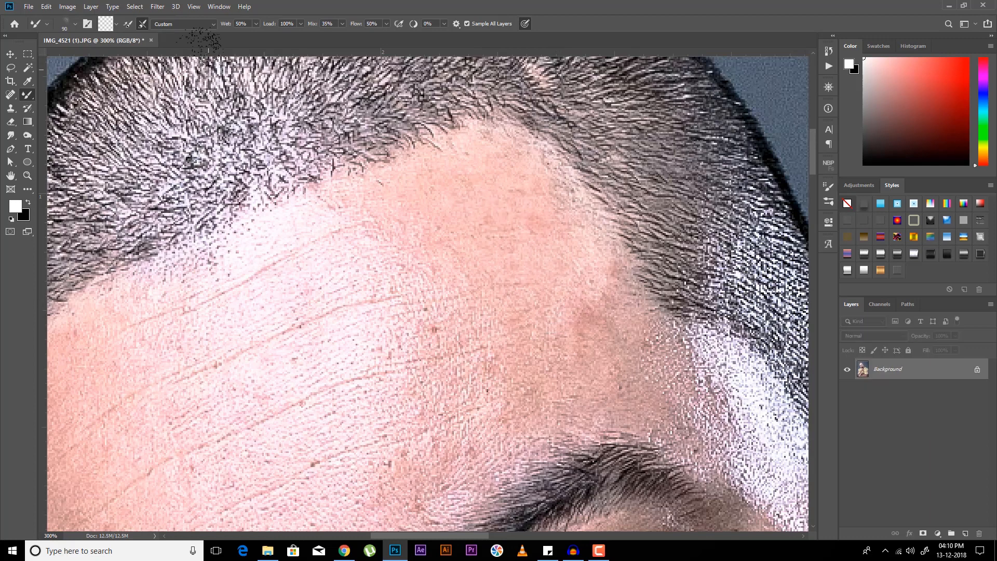
{"action": "key", "text": "ctrl+shift+z"}
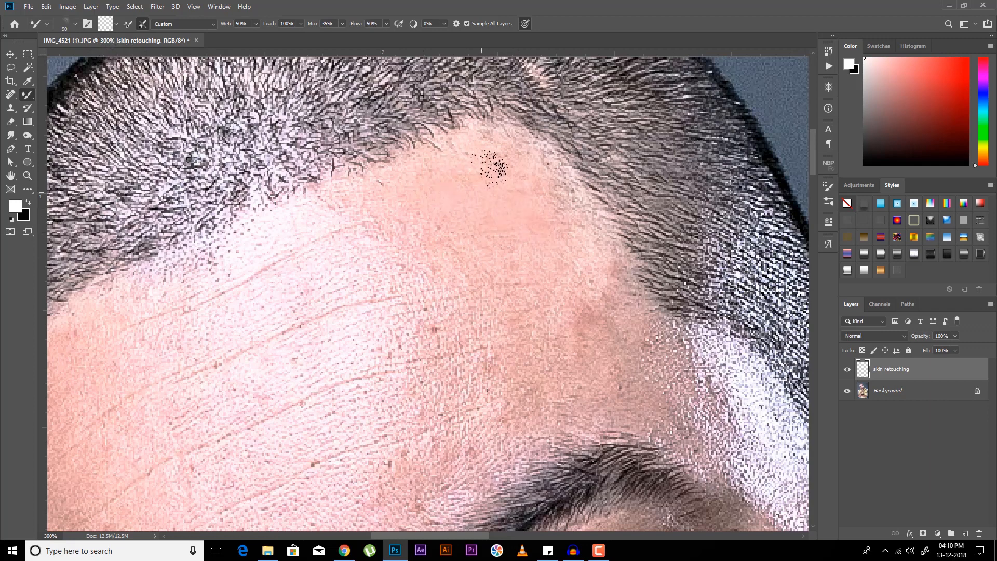
{"action": "mouse_move", "coordinate": [582, 182]}
{"action": "left_mouse_down"}
{"action": "mouse_move", "coordinate": [564, 203]}
{"action": "mouse_move", "coordinate": [491, 135]}
{"action": "mouse_move", "coordinate": [572, 192]}
{"action": "mouse_move", "coordinate": [600, 242]}
{"action": "mouse_move", "coordinate": [525, 165]}
{"action": "left_mouse_up"}
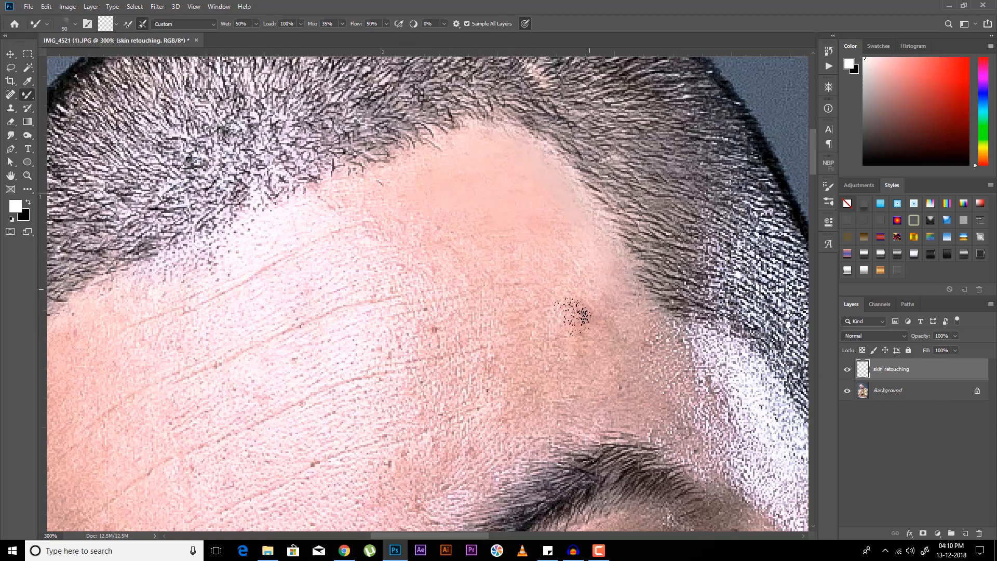
{"action": "mouse_move", "coordinate": [573, 317]}
{"action": "left_mouse_down"}
{"action": "mouse_move", "coordinate": [603, 341]}
{"action": "mouse_move", "coordinate": [596, 311]}
{"action": "mouse_move", "coordinate": [651, 341]}
{"action": "mouse_move", "coordinate": [617, 302]}
{"action": "mouse_move", "coordinate": [671, 358]}
{"action": "mouse_move", "coordinate": [607, 378]}
{"action": "mouse_move", "coordinate": [637, 374]}
{"action": "left_mouse_up"}
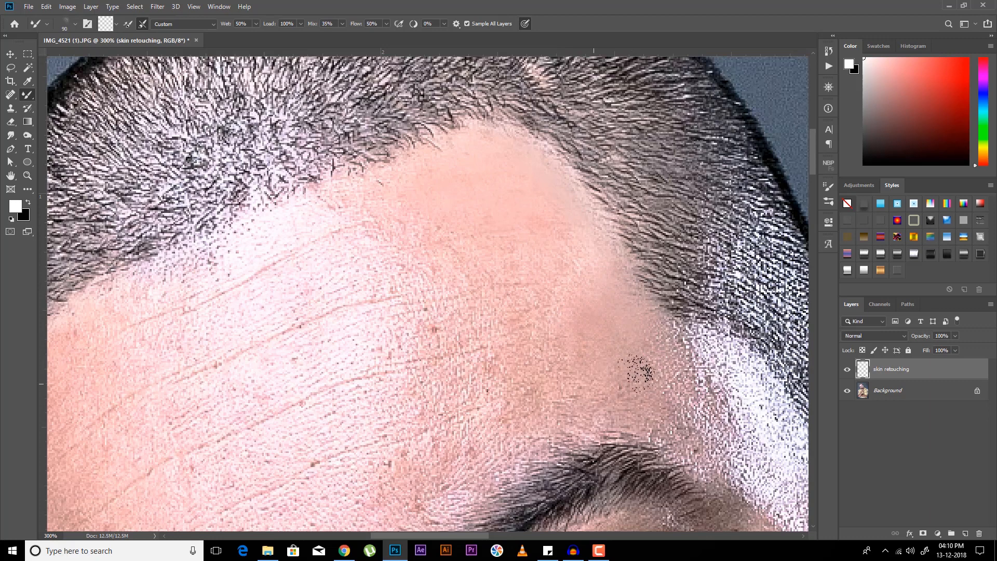
{"action": "key", "text": "ctrl+z"}
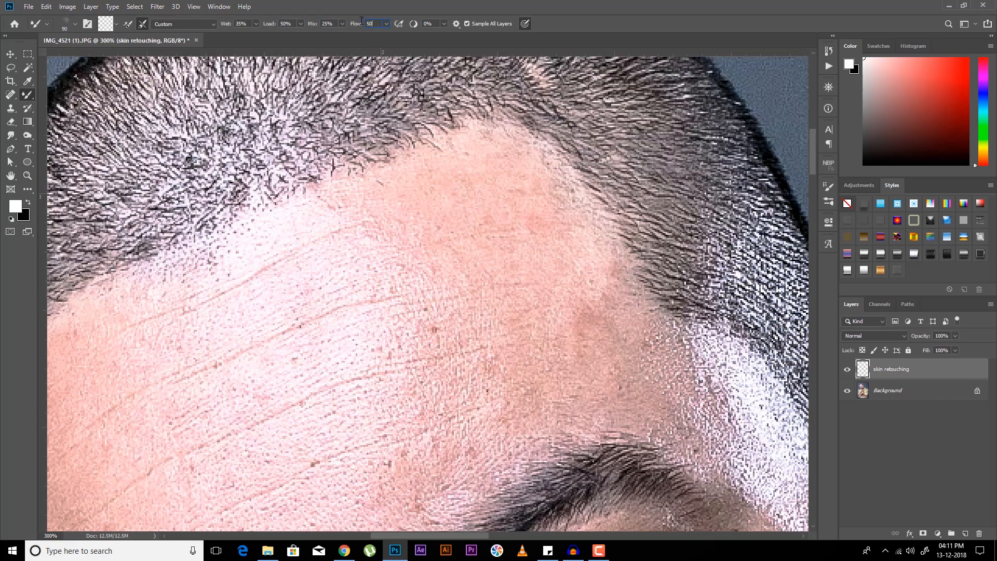
Step: Set the Mixer Brush to Wet 25%, Load 50%, Mix 25%, Flow 25% and smoothing 0%, with airbrush-style build-up enabled
{"action": "left_click", "coordinate": [399, 23]}
{"action": "left_click", "coordinate": [444, 24]}
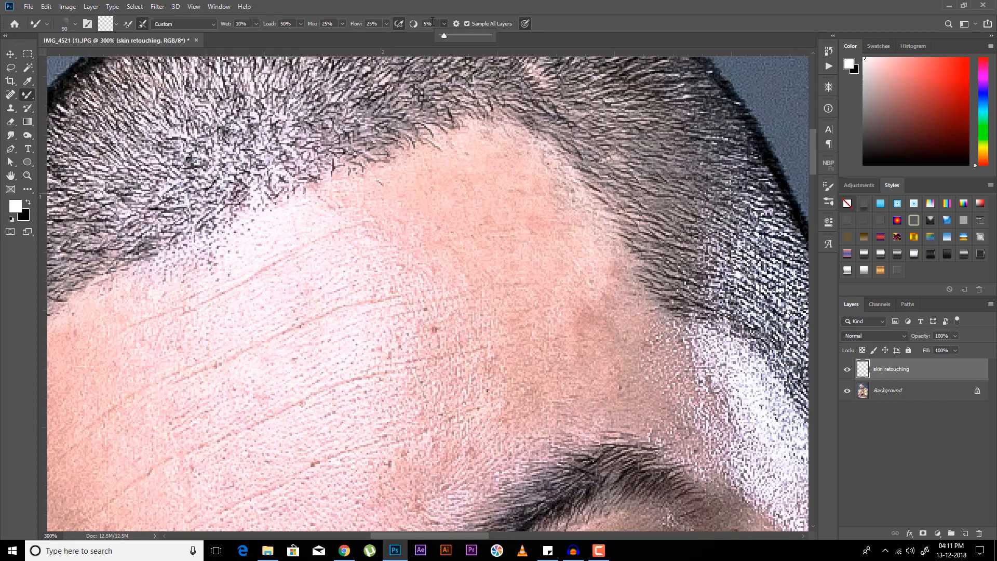
{"action": "left_click", "coordinate": [433, 22]}
{"action": "key", "text": "0"}
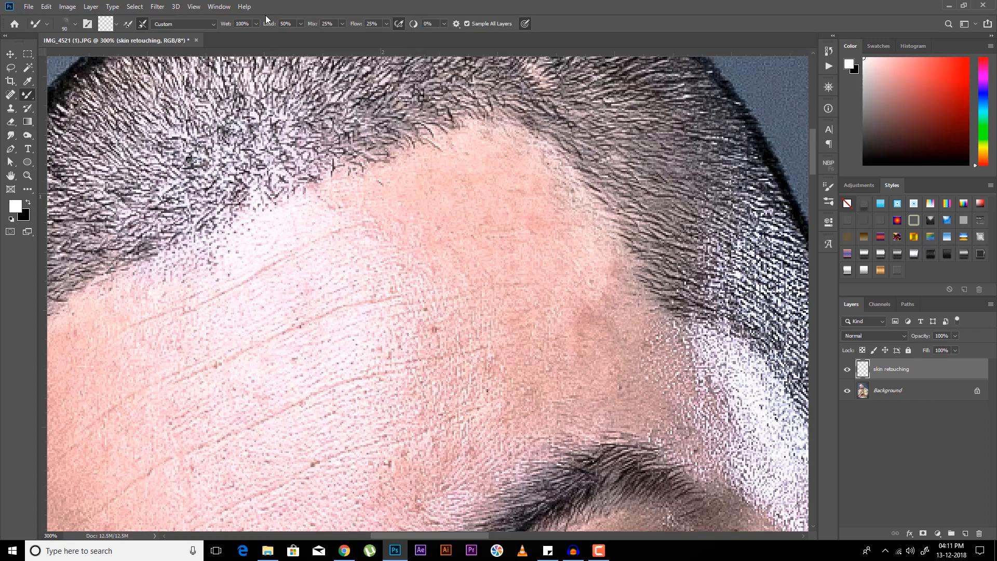
{"action": "left_click", "coordinate": [257, 24]}
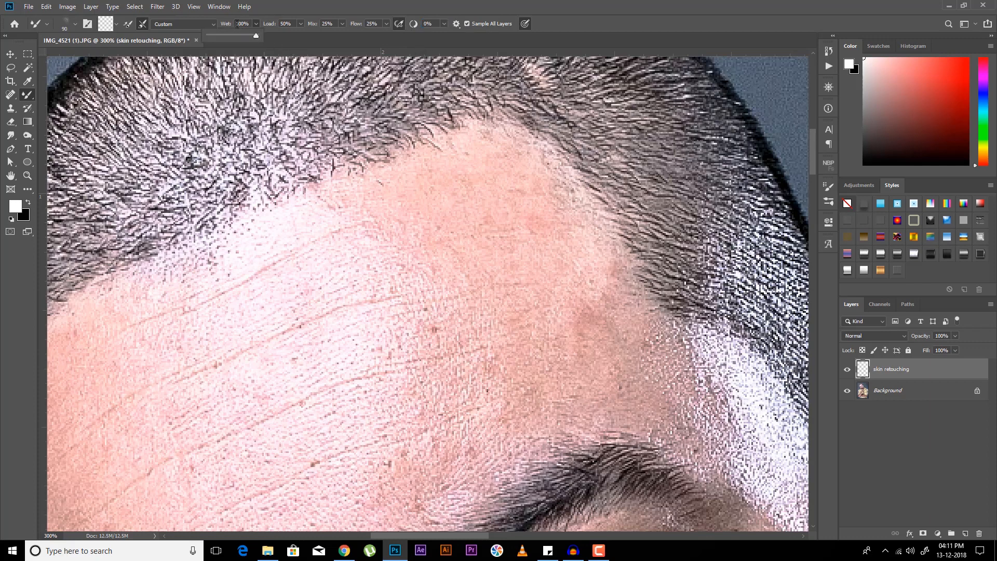
{"action": "left_click", "coordinate": [254, 23]}
{"action": "type", "text": "25"}
{"action": "key", "text": "Return"}
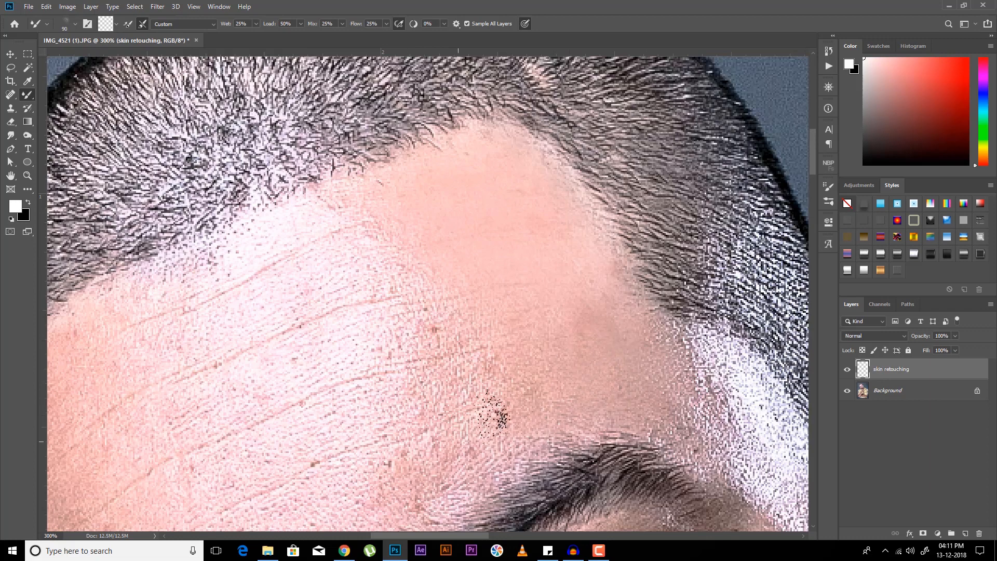
Step: Smooth the skin of the forehead, under-eye areas, cheeks and neck with the 90 px Mixer Brush
{"action": "mouse_move", "coordinate": [442, 429]}
{"action": "left_mouse_down"}
{"action": "mouse_move", "coordinate": [564, 329]}
{"action": "mouse_move", "coordinate": [595, 323]}
{"action": "left_mouse_up"}
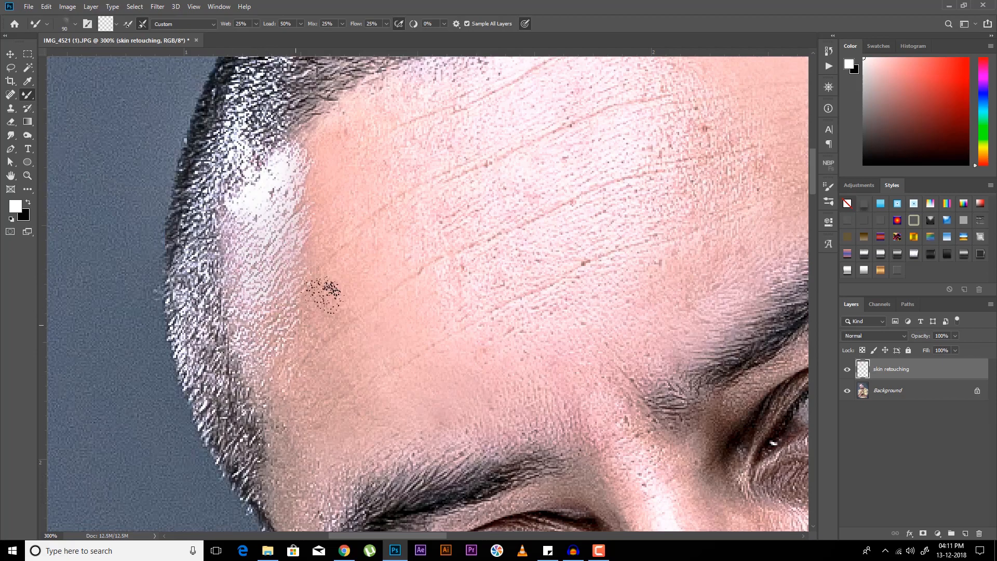
{"action": "left_click_drag", "start_coordinate": [408, 136], "coordinate": [275, 217]}
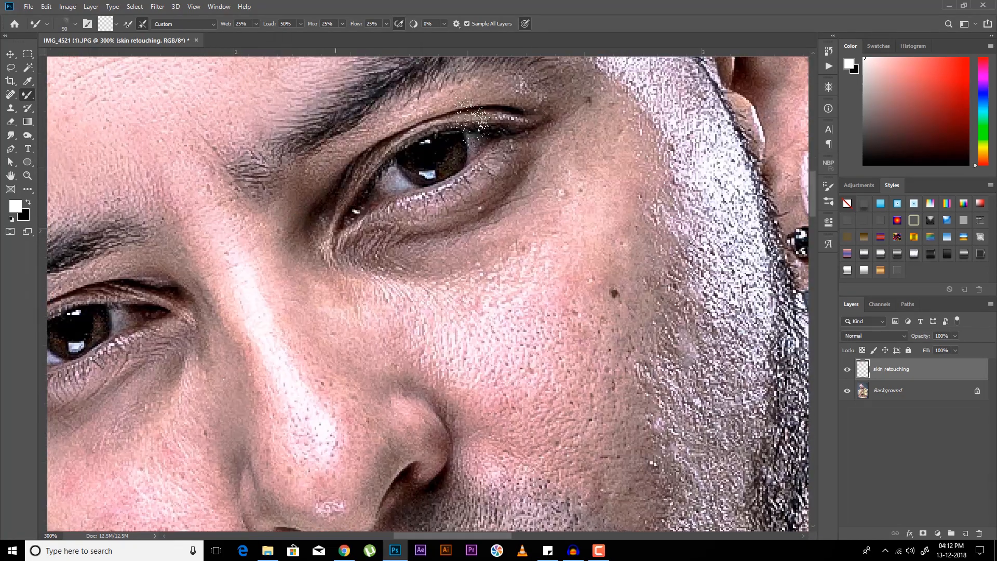
{"action": "left_click_drag", "start_coordinate": [613, 288], "coordinate": [589, 311]}
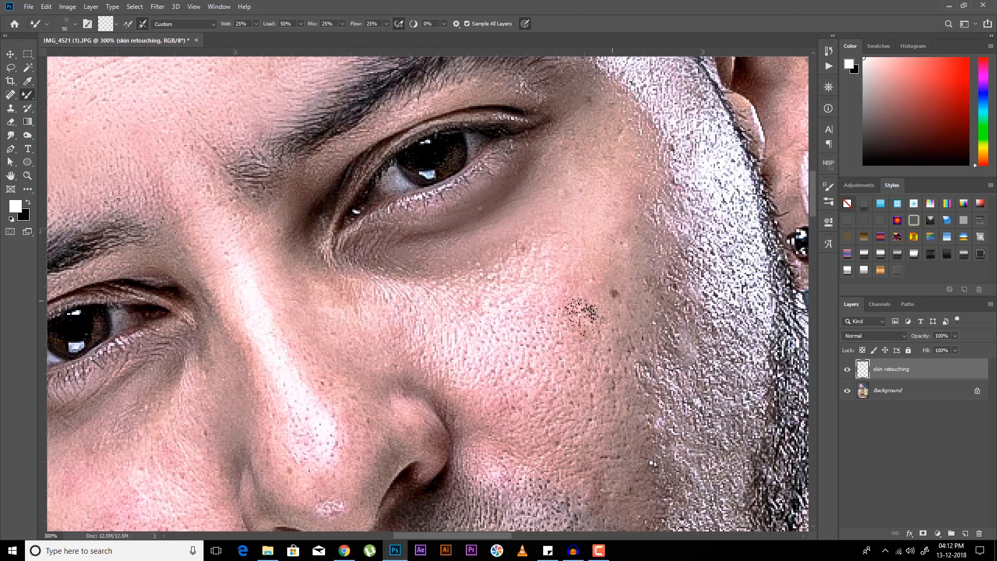
{"action": "mouse_move", "coordinate": [640, 266]}
{"action": "left_mouse_down"}
{"action": "mouse_move", "coordinate": [669, 337]}
{"action": "mouse_move", "coordinate": [686, 266]}
{"action": "left_mouse_up"}
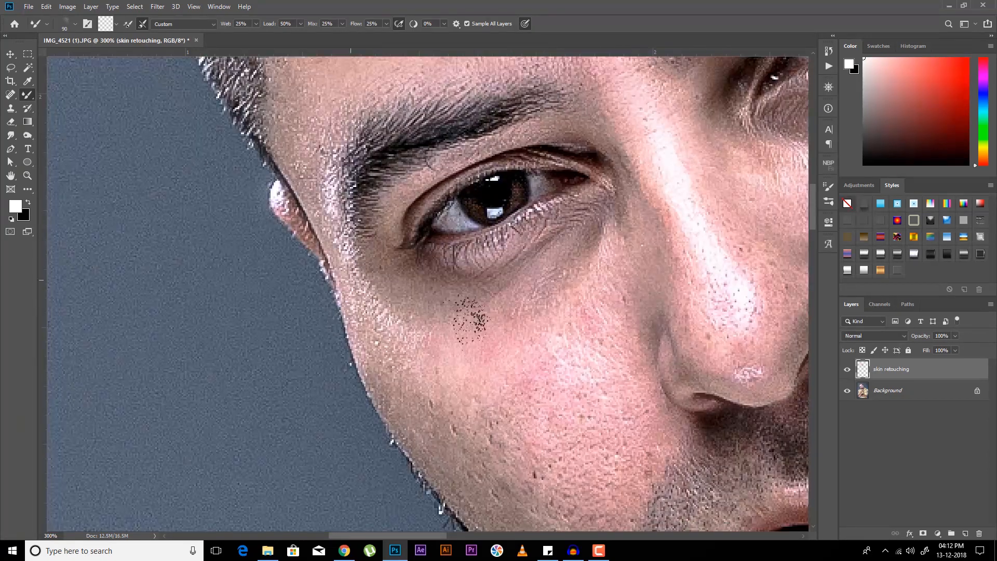
{"action": "left_click_drag", "start_coordinate": [508, 457], "coordinate": [413, 317]}
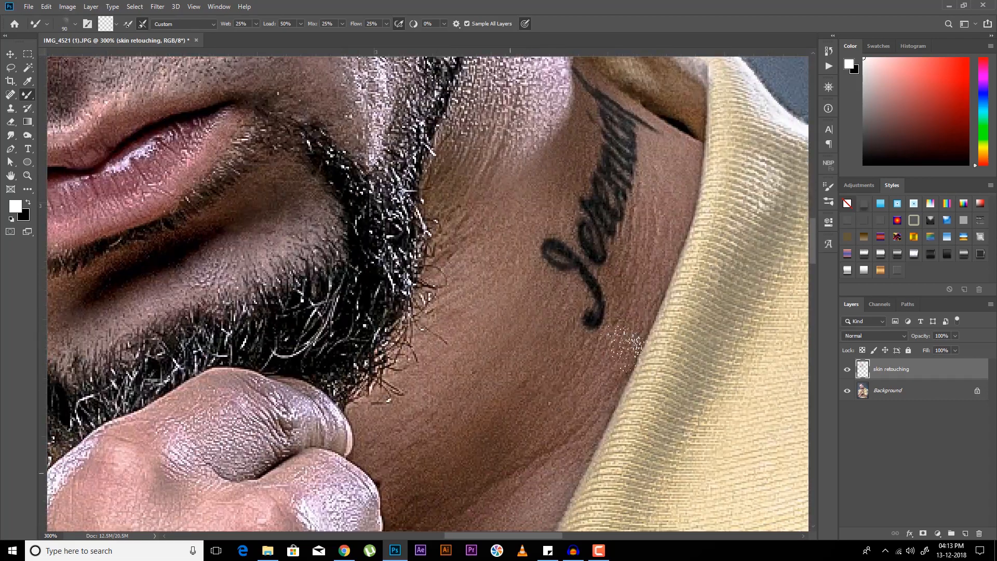
Step: Blend the remaining rough skin on the nose, cheeks and jaw with the Mixer Brush at 200% view
{"action": "key", "text": "ctrl+minus"}
{"action": "key", "text": "ctrl+minus"}
{"action": "left_click_drag", "start_coordinate": [303, 99], "coordinate": [358, 204]}
{"action": "key", "text": "ctrl+plus"}
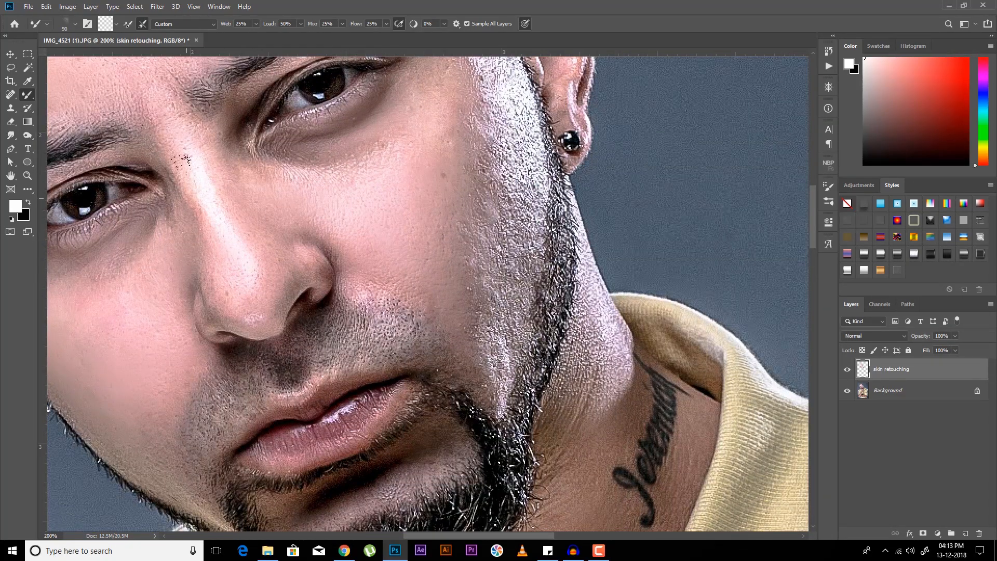
{"action": "left_click_drag", "start_coordinate": [171, 131], "coordinate": [309, 195]}
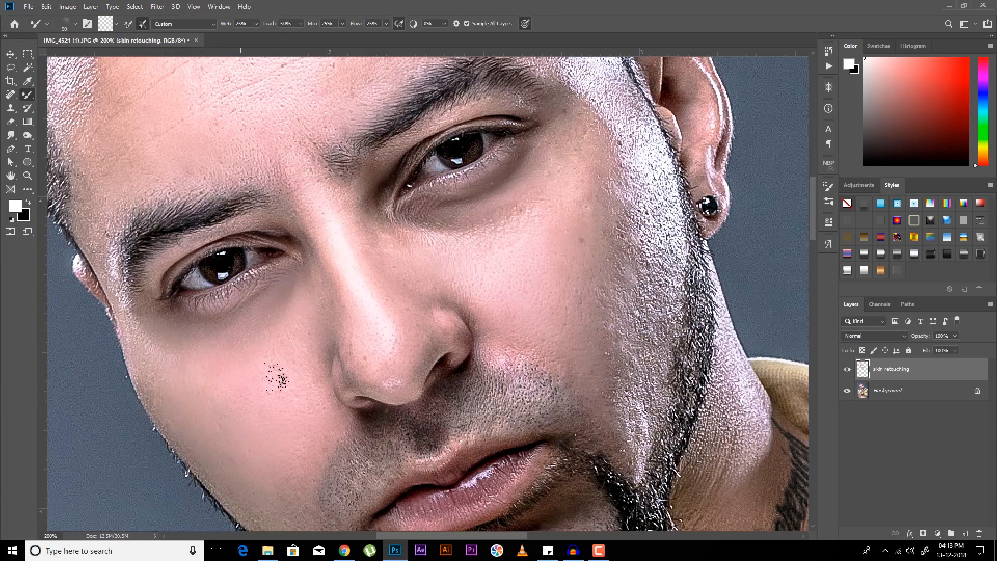
{"action": "left_click_drag", "start_coordinate": [194, 480], "coordinate": [147, 360]}
{"action": "mouse_move", "coordinate": [571, 233]}
{"action": "left_mouse_down"}
{"action": "mouse_move", "coordinate": [486, 363]}
{"action": "mouse_move", "coordinate": [493, 377]}
{"action": "left_mouse_up"}
{"action": "left_click_drag", "start_coordinate": [508, 429], "coordinate": [533, 346]}
Step: Reduce the Mixer Brush to 50 px and soften the bright skin highlight on the temple beside the ear
{"action": "scroll", "coordinate": [515, 358], "scroll_direction": "up", "scroll_amount": 3}
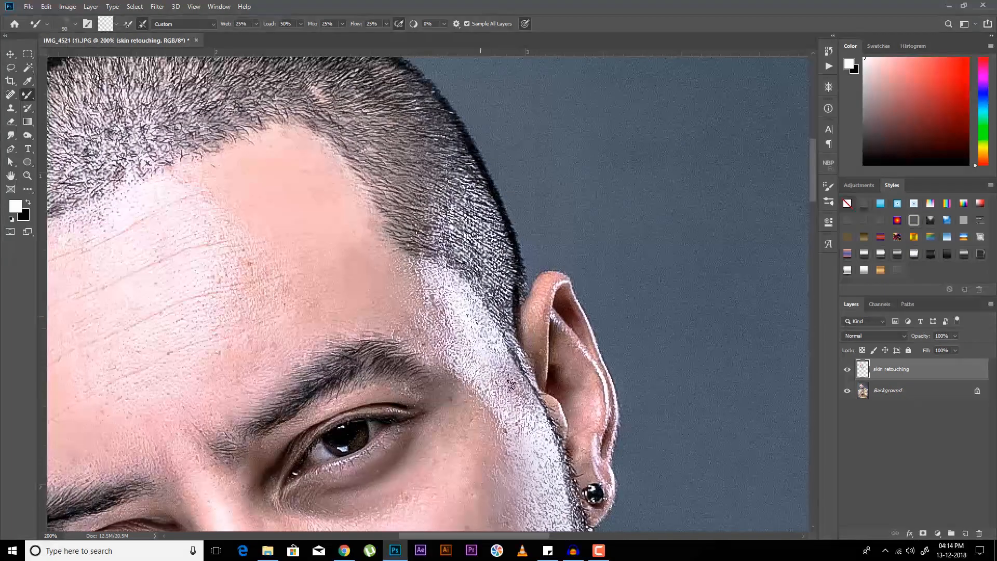
{"action": "key", "text": "bracketleft"}
{"action": "key", "text": "bracketleft"}
{"action": "key", "text": "bracketleft"}
{"action": "key", "text": "bracketleft"}
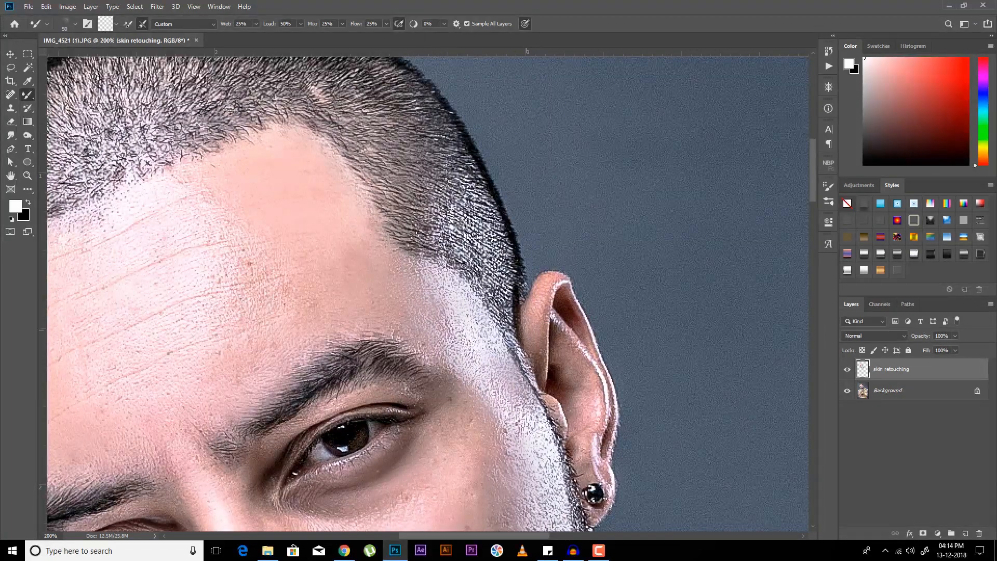
{"action": "scroll", "coordinate": [575, 457], "scroll_direction": "down", "scroll_amount": 4}
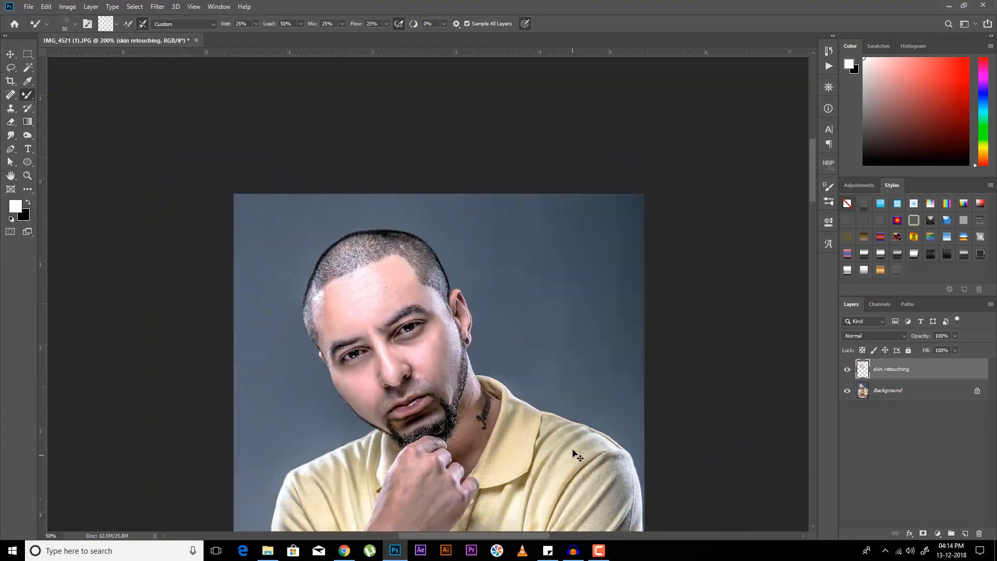
Step: Enlarge the Spot Healing Brush to 25 px and heal the dark purple crease on the forearm near the elbow
{"action": "scroll", "coordinate": [378, 357], "scroll_direction": "up", "scroll_amount": 2}
{"action": "left_click_drag", "start_coordinate": [353, 468], "coordinate": [457, 281]}
{"action": "scroll", "coordinate": [450, 289], "scroll_direction": "up", "scroll_amount": 3}
{"action": "left_click", "coordinate": [11, 94]}
{"action": "left_click_drag", "start_coordinate": [463, 364], "coordinate": [484, 350]}
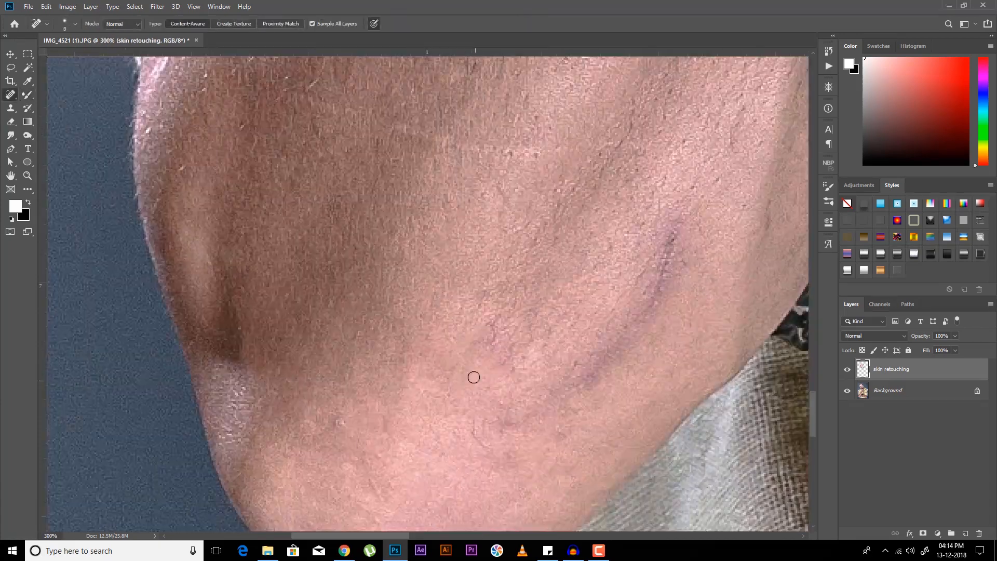
{"action": "key", "text": "bracketright"}
{"action": "key", "text": "bracketright"}
{"action": "key", "text": "bracketright"}
{"action": "key", "text": "bracketright"}
{"action": "key", "text": "bracketright"}
{"action": "key", "text": "bracketright"}
{"action": "left_click_drag", "start_coordinate": [679, 208], "coordinate": [514, 418]}
{"action": "left_click_drag", "start_coordinate": [685, 189], "coordinate": [643, 237]}
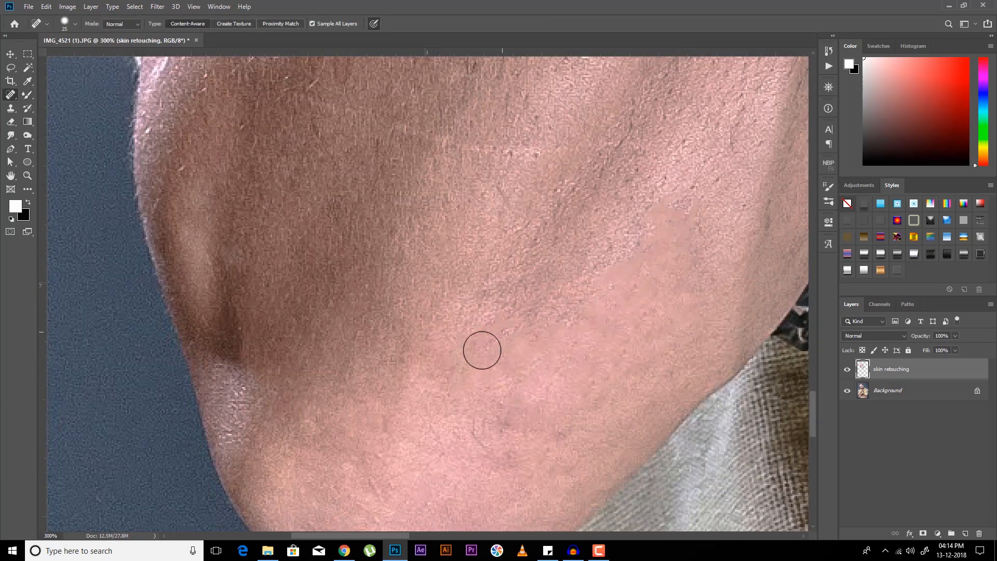
Step: Switch to the Mixer Brush and soften the skin beneath the eye and on the upper cheek, reducing the brush to 45 px
{"action": "scroll", "coordinate": [483, 350], "scroll_direction": "down", "scroll_amount": 4}
{"action": "left_click_drag", "start_coordinate": [519, 78], "coordinate": [492, 345]}
{"action": "scroll", "coordinate": [427, 286], "scroll_direction": "up", "scroll_amount": 3}
{"action": "left_click", "coordinate": [27, 97]}
{"action": "left_click_drag", "start_coordinate": [587, 488], "coordinate": [482, 303]}
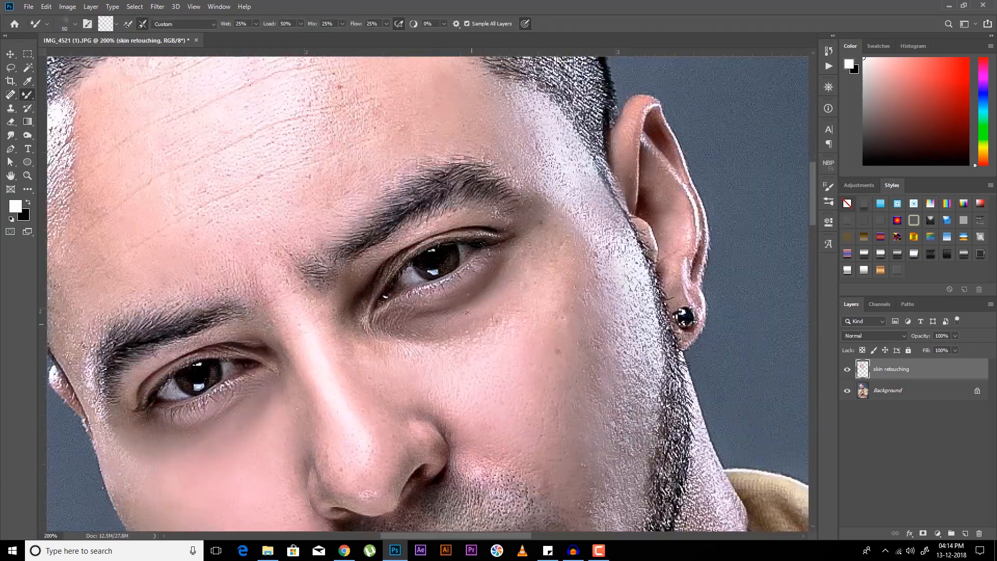
{"action": "key", "text": "bracketright"}
{"action": "key", "text": "bracketright"}
{"action": "key", "text": "bracketright"}
{"action": "key", "text": "bracketright"}
{"action": "key", "text": "bracketleft"}
{"action": "key", "text": "bracketleft"}
{"action": "key", "text": "bracketleft"}
{"action": "key", "text": "bracketleft"}
{"action": "key", "text": "bracketleft"}
{"action": "key", "text": "bracketleft"}
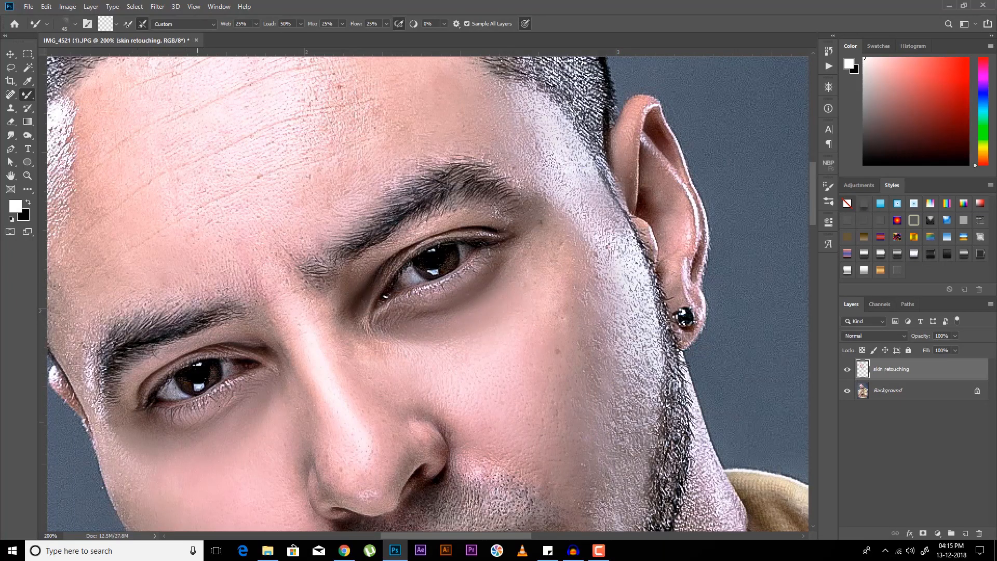
Step: Blend the outer cheek and the skin around the nose with the Mixer Brush at sizes between 40 and 125 px
{"action": "key", "text": "bracketright"}
{"action": "key", "text": "bracketright"}
{"action": "key", "text": "bracketright"}
{"action": "key", "text": "bracketright"}
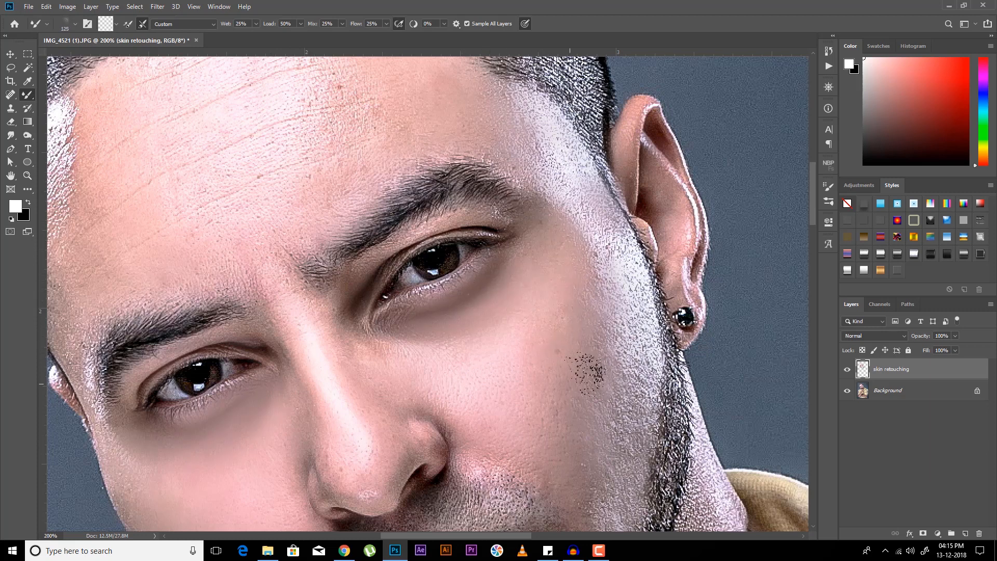
{"action": "key", "text": "bracketleft"}
{"action": "key", "text": "bracketleft"}
{"action": "key", "text": "bracketleft"}
{"action": "left_click_drag", "start_coordinate": [320, 487], "coordinate": [375, 423]}
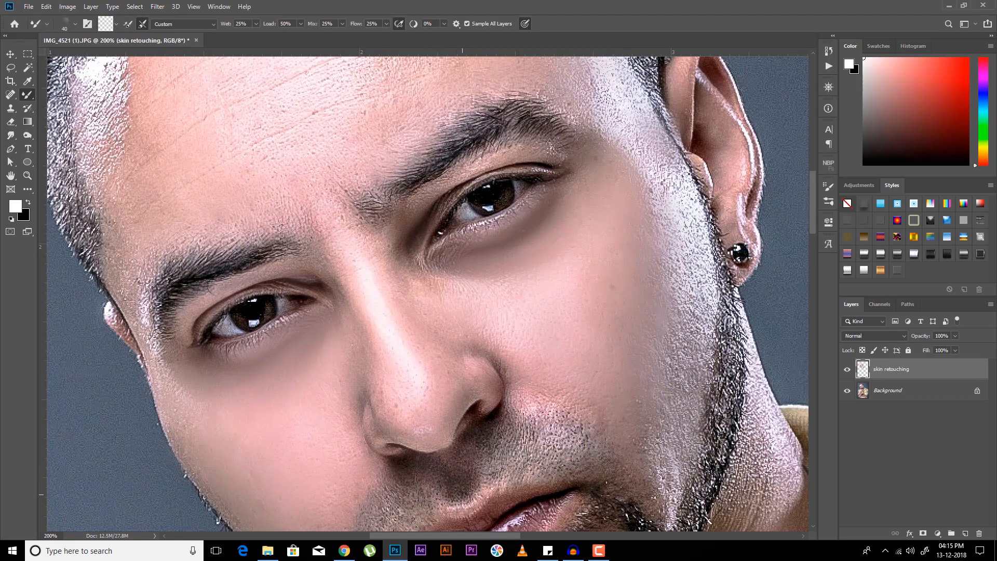
{"action": "scroll", "coordinate": [546, 430], "scroll_direction": "down", "scroll_amount": 3}
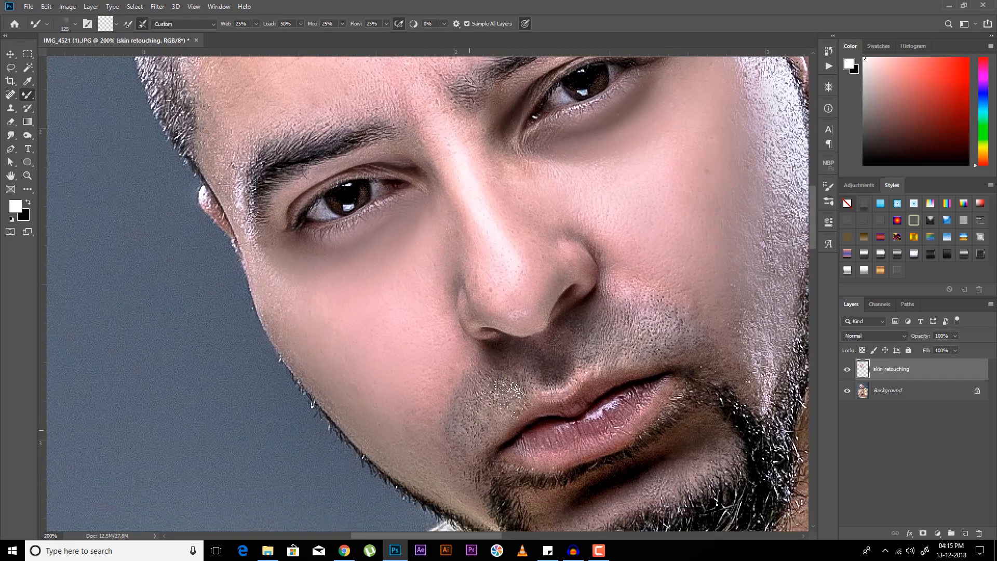
{"action": "key", "text": "bracketright"}
{"action": "scroll", "coordinate": [446, 164], "scroll_direction": "up", "scroll_amount": 2}
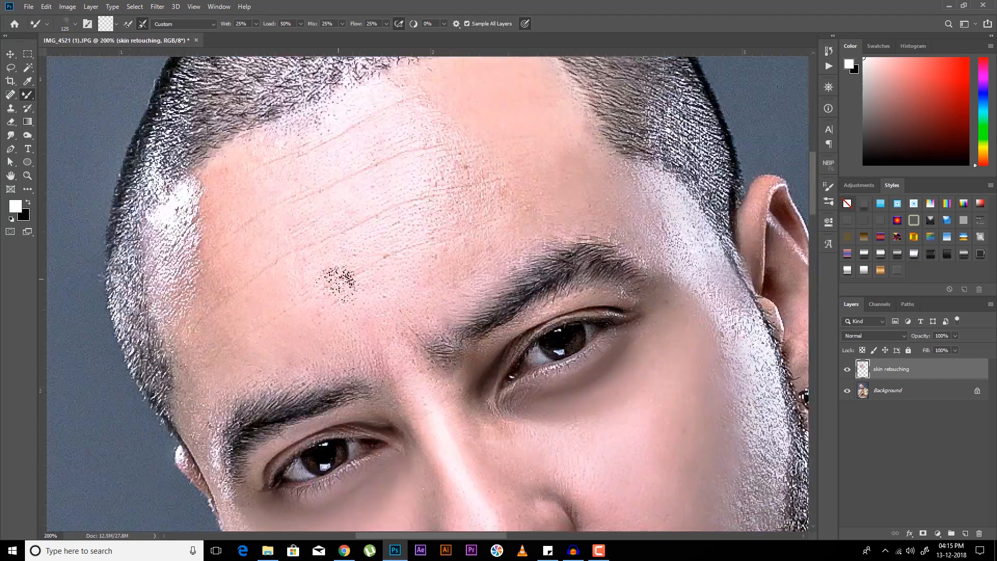
Step: Smooth the forehead, reducing the Mixer Brush to 60 px for the skin along the hairline
{"action": "left_click_drag", "start_coordinate": [290, 258], "coordinate": [318, 327]}
{"action": "left_click_drag", "start_coordinate": [325, 188], "coordinate": [442, 180]}
{"action": "key", "text": "bracketleft"}
{"action": "key", "text": "bracketleft"}
{"action": "key", "text": "bracketleft"}
{"action": "key", "text": "bracketleft"}
{"action": "key", "text": "bracketleft"}
{"action": "key", "text": "bracketleft"}
{"action": "left_click_drag", "start_coordinate": [343, 183], "coordinate": [243, 222]}
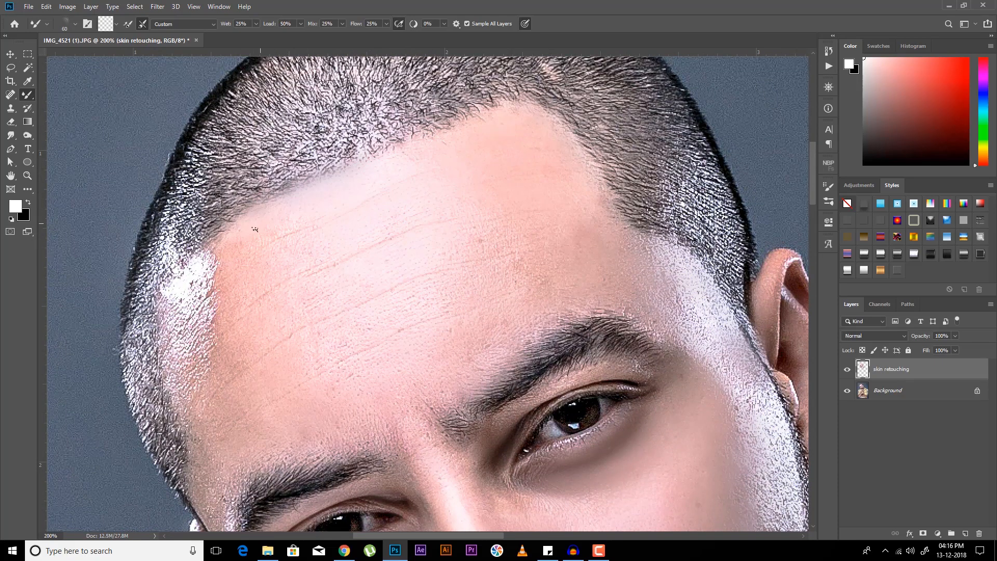
Step: Soften the bright highlight on the temple at the forehead's edge with the 80 px Mixer Brush
{"action": "key", "text": "bracketright"}
{"action": "key", "text": "bracketright"}
{"action": "mouse_move", "coordinate": [207, 268]}
{"action": "left_mouse_down"}
{"action": "mouse_move", "coordinate": [222, 296]}
{"action": "mouse_move", "coordinate": [188, 379]}
{"action": "mouse_move", "coordinate": [205, 320]}
{"action": "mouse_move", "coordinate": [184, 408]}
{"action": "left_mouse_up"}
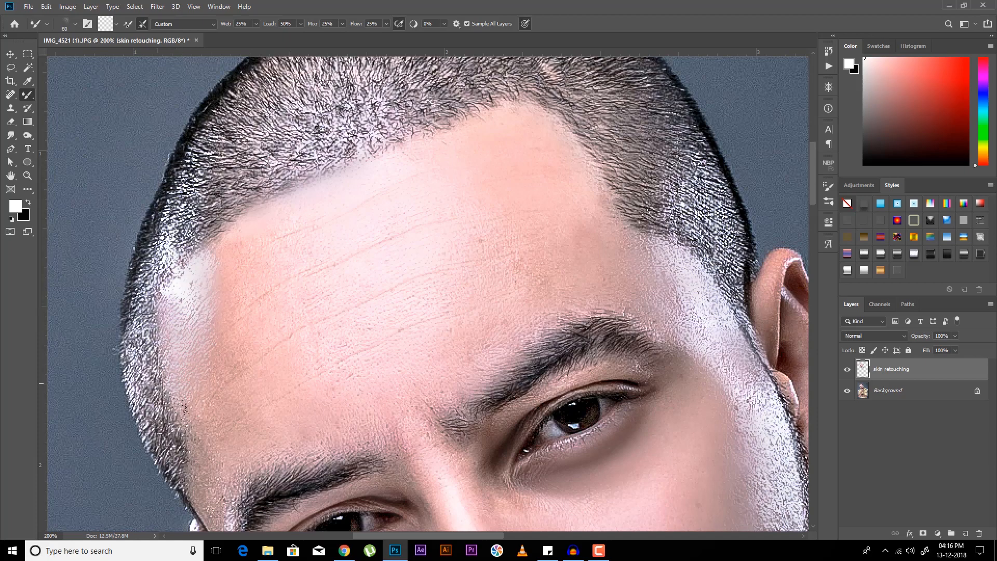
{"action": "left_click_drag", "start_coordinate": [182, 289], "coordinate": [193, 339]}
{"action": "left_click_drag", "start_coordinate": [219, 407], "coordinate": [208, 309]}
{"action": "key", "text": "ctrl+minus"}
{"action": "key", "text": "ctrl+minus"}
{"action": "key", "text": "ctrl+minus"}
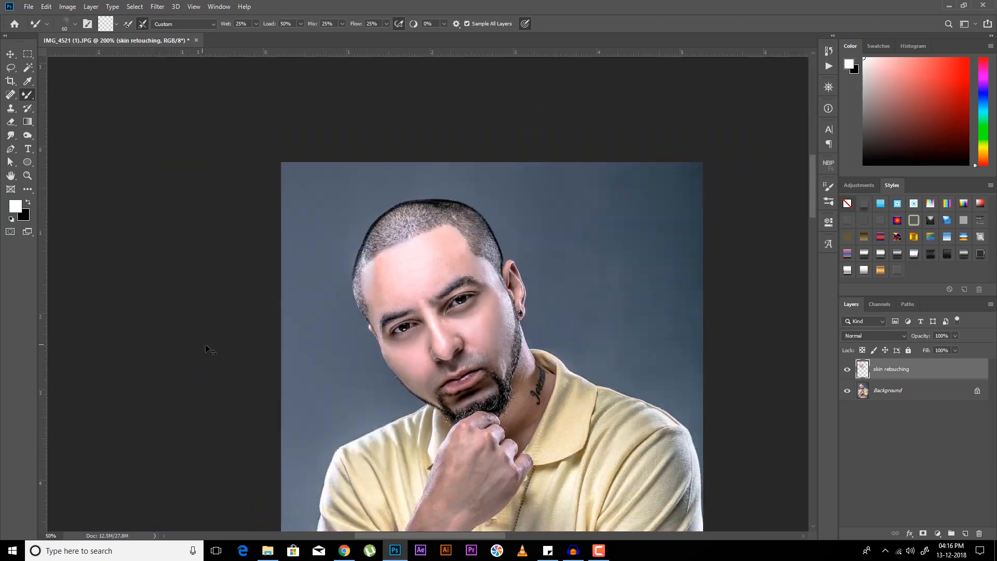
Step: Examine the retouched neck, hand, arms and face at different zoom levels
{"action": "key", "text": "ctrl+plus"}
{"action": "key", "text": "ctrl+plus"}
{"action": "mouse_move", "coordinate": [419, 448]}
{"action": "left_mouse_down"}
{"action": "mouse_move", "coordinate": [329, 314]}
{"action": "mouse_move", "coordinate": [319, 366]}
{"action": "left_mouse_up"}
{"action": "key", "text": "ctrl+plus"}
{"action": "key", "text": "bracketright"}
{"action": "key", "text": "bracketright"}
{"action": "key", "text": "bracketright"}
{"action": "key", "text": "ctrl+minus"}
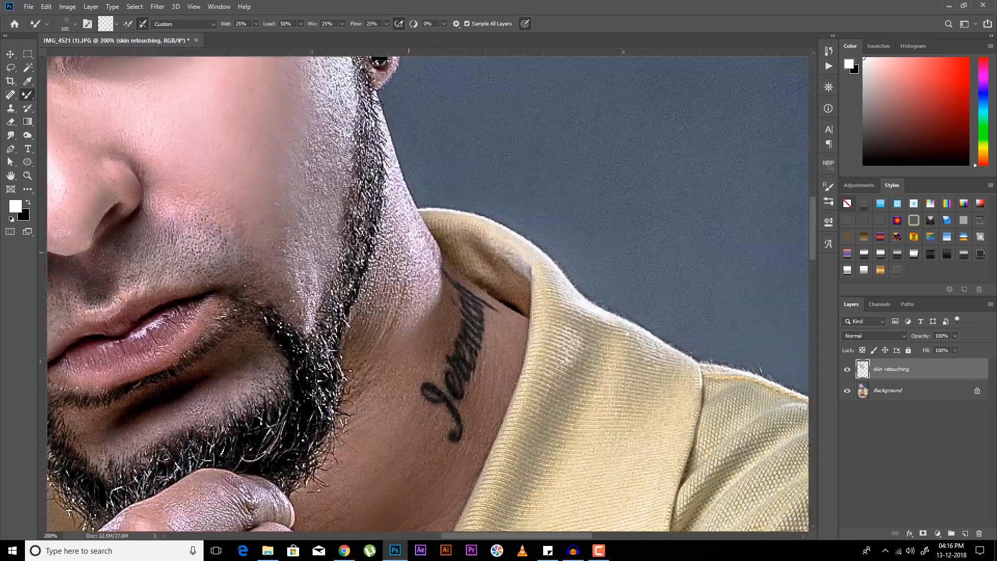
{"action": "key", "text": "ctrl+minus"}
{"action": "key", "text": "ctrl+plus"}
{"action": "key", "text": "bracketleft"}
{"action": "key", "text": "ctrl+minus"}
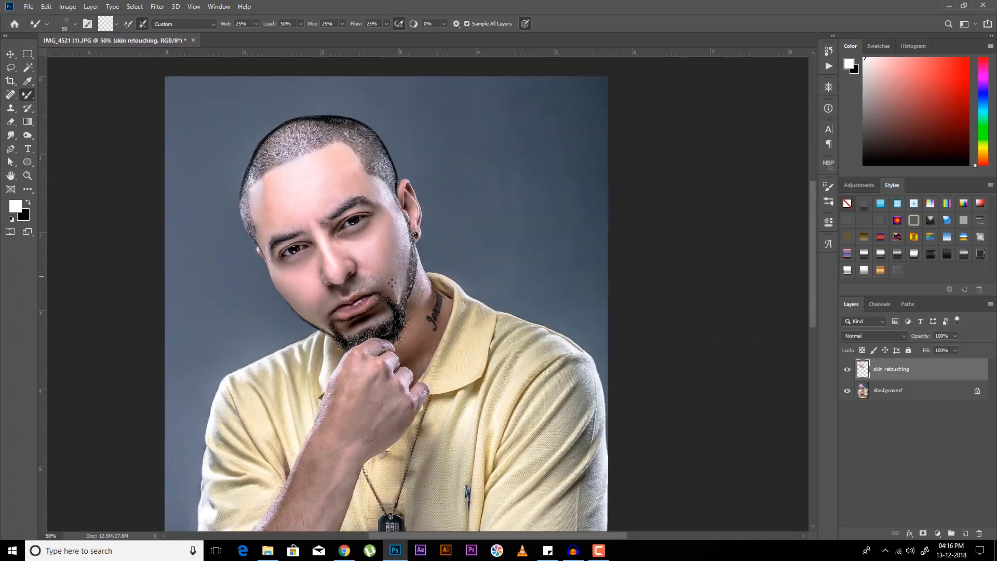
{"action": "left_click_drag", "start_coordinate": [436, 326], "coordinate": [492, 163]}
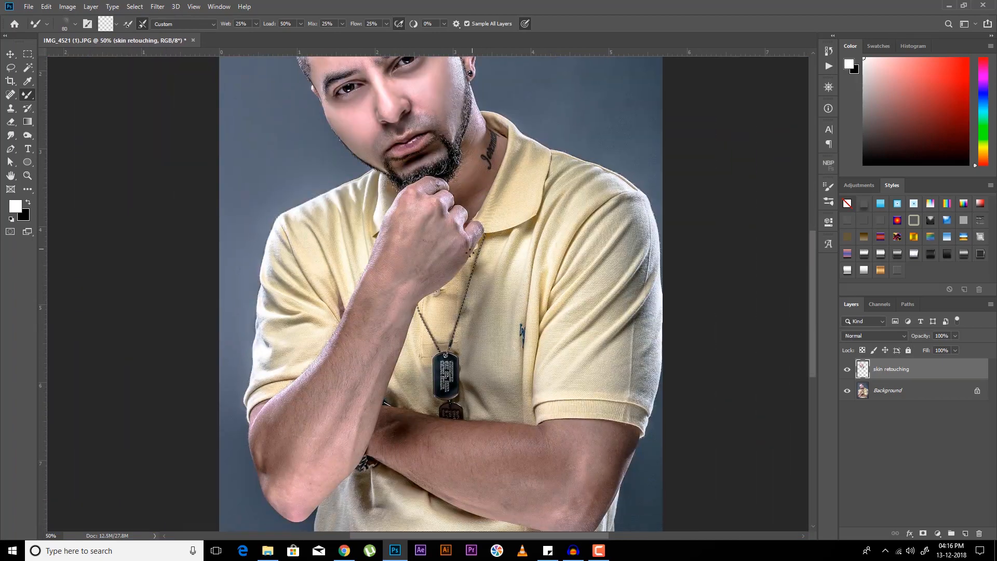
{"action": "key", "text": "ctrl+plus"}
{"action": "left_click_drag", "start_coordinate": [440, 229], "coordinate": [465, 520]}
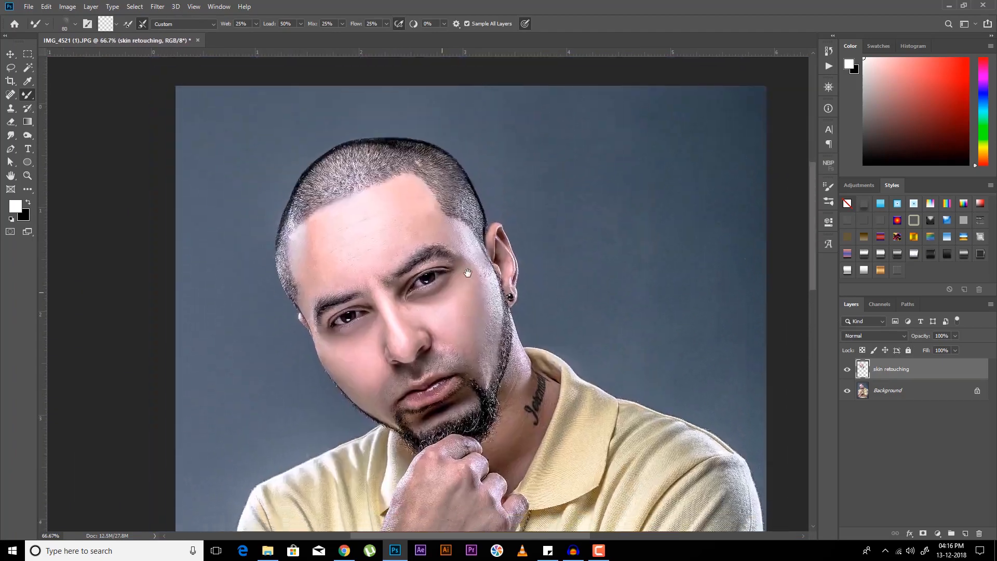
Step: Set the skin retouching layer's opacity to 60% and compare the face with the layer hidden and shown
{"action": "key", "text": "ctrl+plus"}
{"action": "key", "text": "ctrl+plus"}
{"action": "key", "text": "ctrl+plus"}
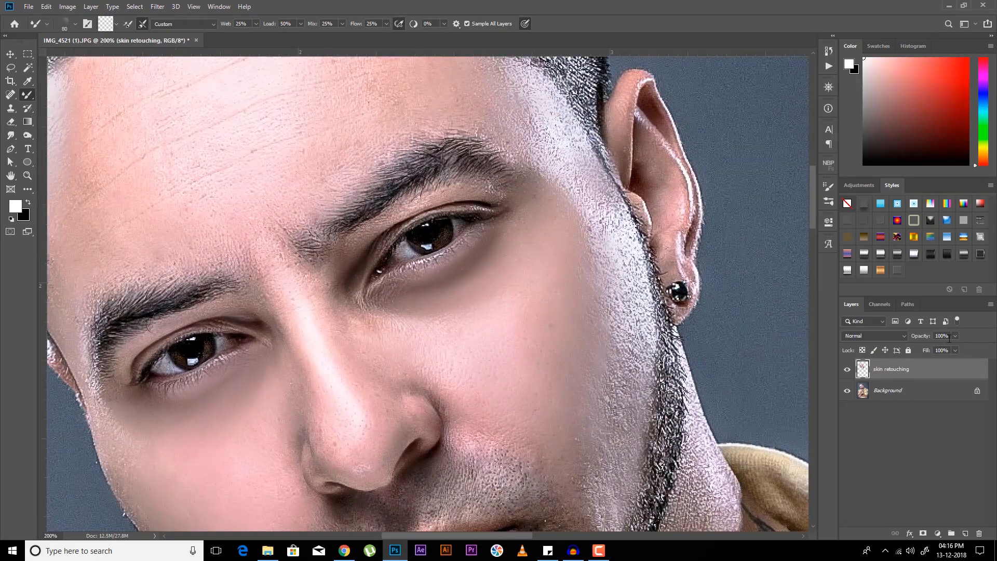
{"action": "type", "text": "60"}
{"action": "key", "text": "Return"}
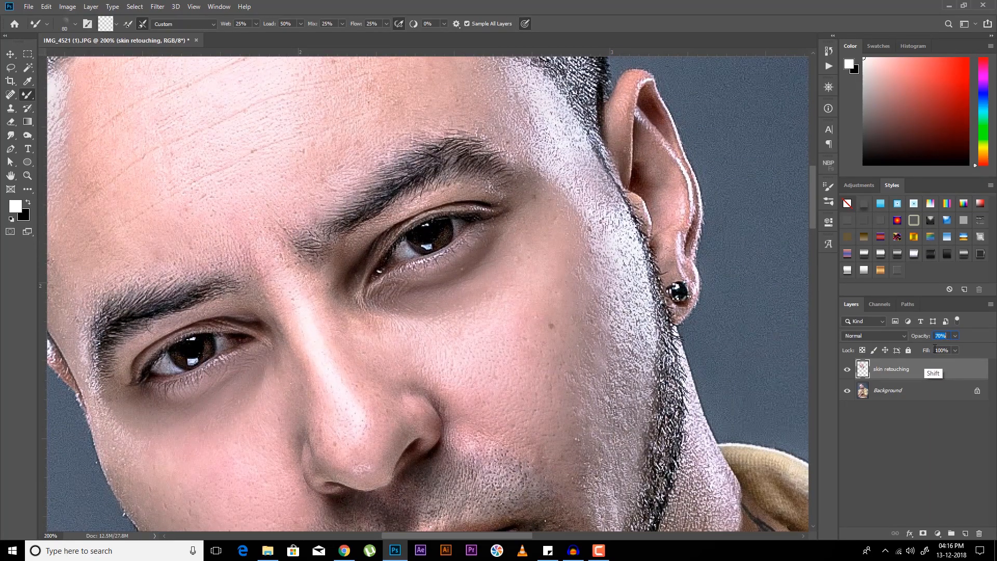
{"action": "left_click_drag", "start_coordinate": [246, 215], "coordinate": [428, 251]}
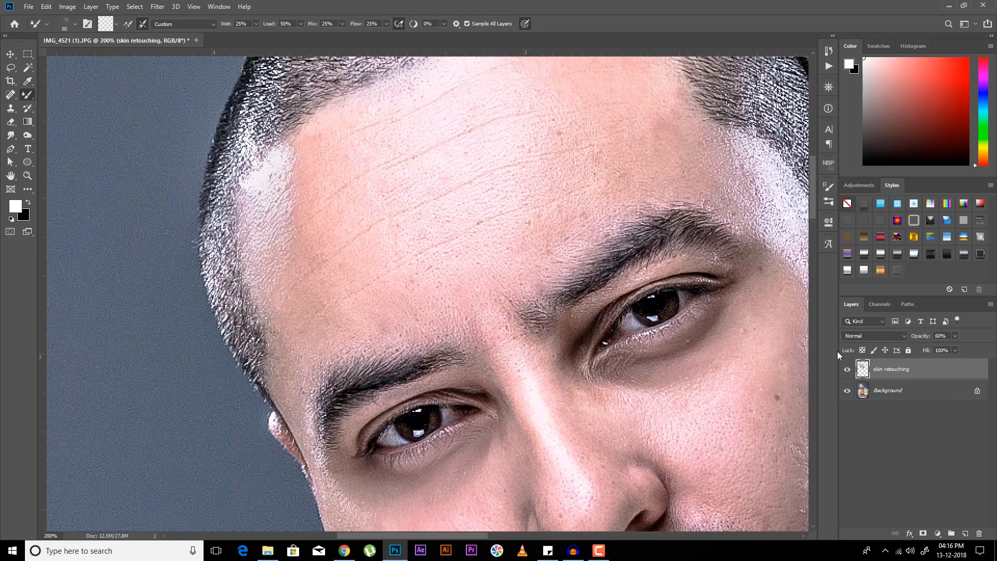
{"action": "left_click", "coordinate": [848, 370]}
{"action": "left_click", "coordinate": [848, 371]}
Step: Try the Lighten blend mode with opacity up to 90% on the skin retouching layer, and return it to Normal at 70%
{"action": "left_click", "coordinate": [884, 336]}
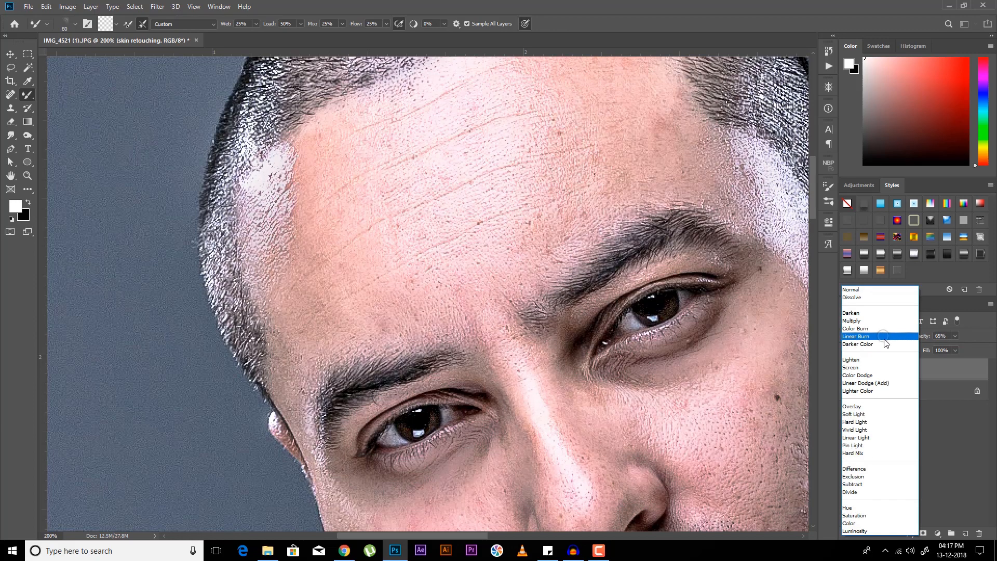
{"action": "left_click", "coordinate": [864, 361]}
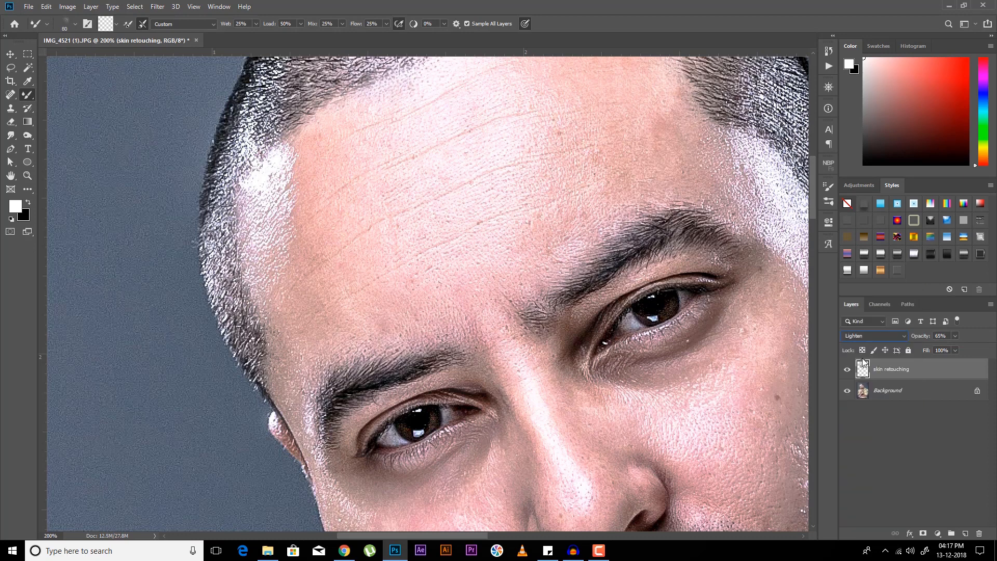
{"action": "left_click_drag", "start_coordinate": [935, 336], "coordinate": [933, 336]}
{"action": "key", "text": "shift+Down"}
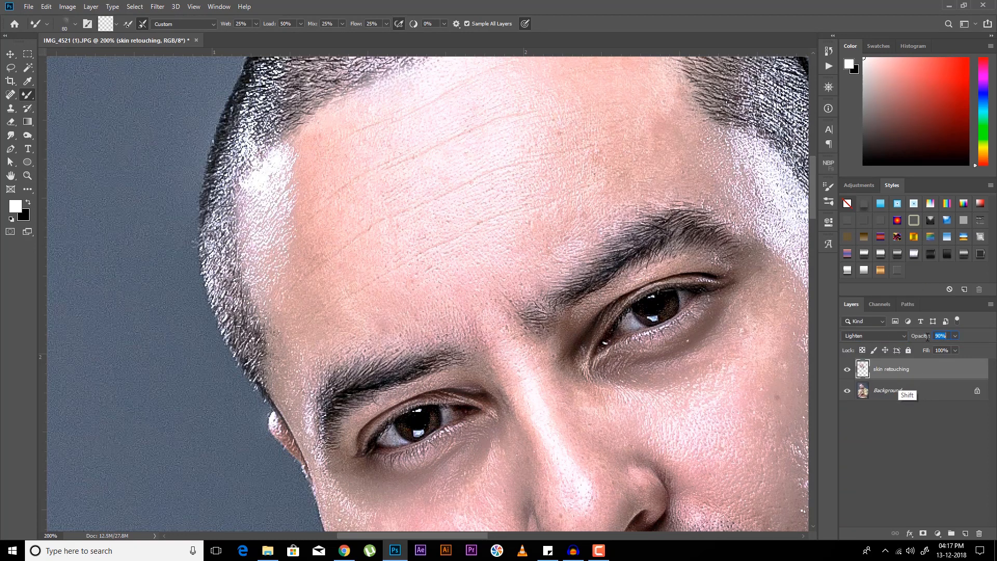
{"action": "key", "text": "shift+Up"}
{"action": "left_click", "coordinate": [884, 337]}
{"action": "left_click", "coordinate": [859, 290]}
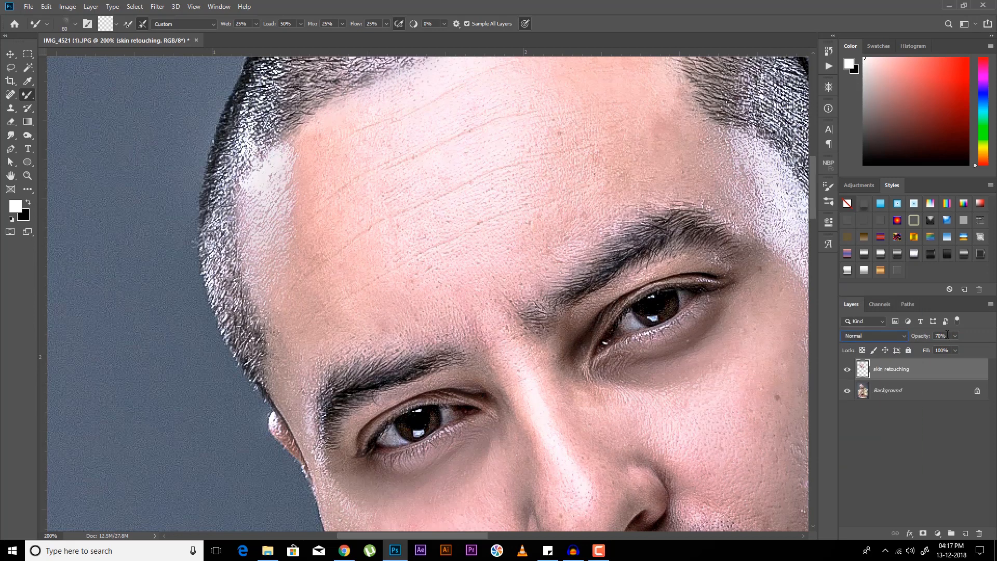
Step: Raise the skin retouching layer's opacity to 100% and leave its fill at 100%
{"action": "left_click_drag", "start_coordinate": [948, 336], "coordinate": [926, 350]}
{"action": "key", "text": "shift+Up"}
{"action": "key", "text": "shift+Up"}
{"action": "key", "text": "shift+Up"}
{"action": "key", "text": "shift+Down"}
{"action": "key", "text": "shift+Down"}
{"action": "key", "text": "shift+Down"}
{"action": "key", "text": "shift+Up"}
{"action": "key", "text": "shift+Up"}
{"action": "key", "text": "shift+Up"}
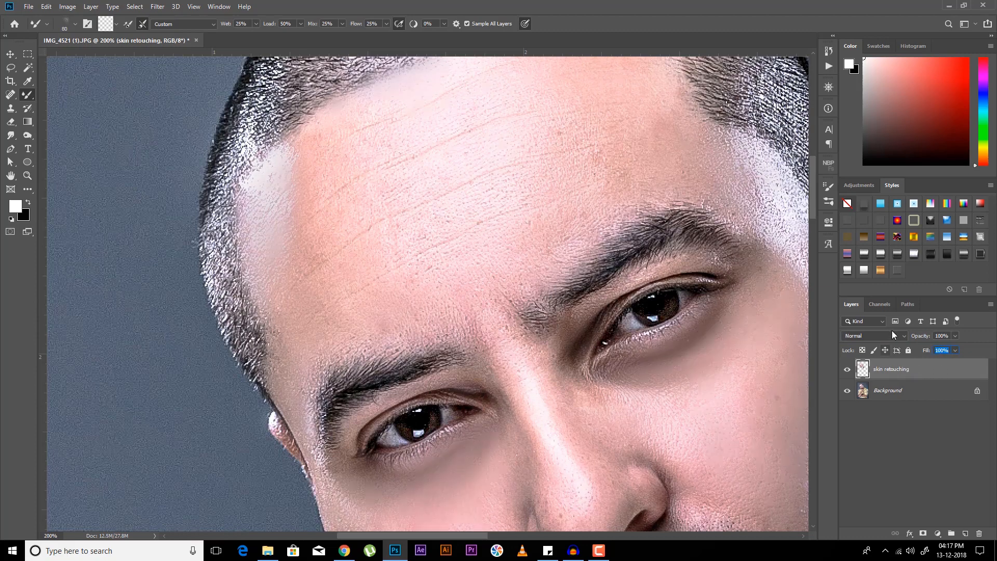
Step: Set the skin retouching layer's blend mode to Lighten and its fill to 60%
{"action": "left_click", "coordinate": [893, 334]}
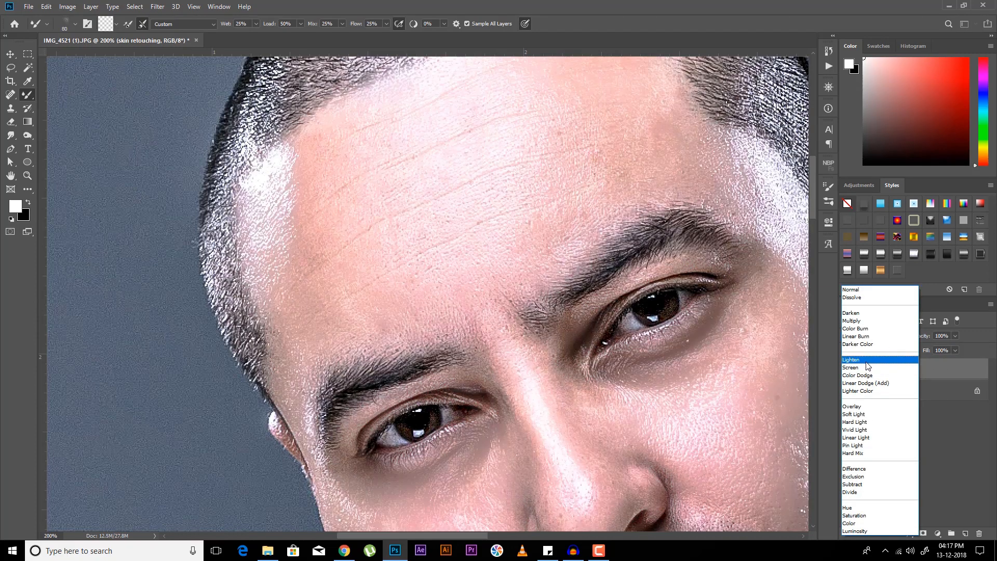
{"action": "left_click", "coordinate": [867, 366]}
{"action": "key", "text": "shift+Down"}
{"action": "key", "text": "shift+Down"}
{"action": "key", "text": "shift+Down"}
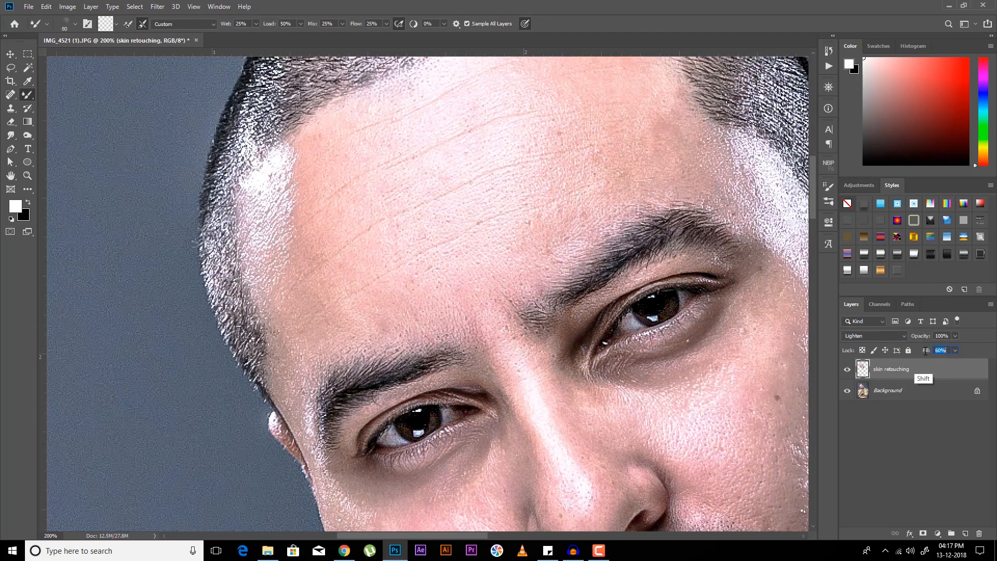
{"action": "key", "text": "shift+Down"}
Step: Examine the face closely and compare it with the skin retouching layer hidden and shown
{"action": "key", "text": "ctrl+minus"}
{"action": "key", "text": "ctrl+minus"}
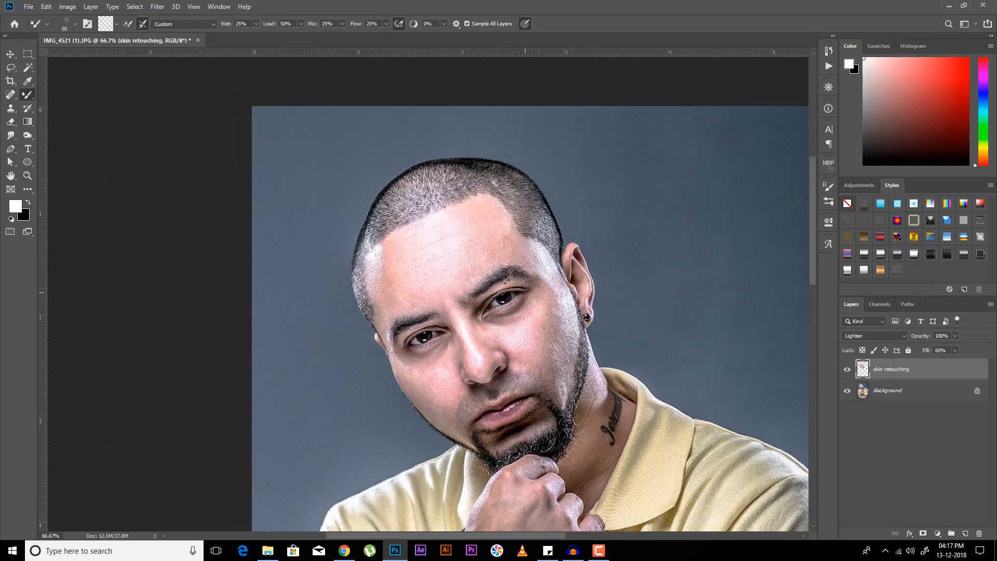
{"action": "mouse_move", "coordinate": [579, 334]}
{"action": "left_mouse_down"}
{"action": "mouse_move", "coordinate": [491, 228]}
{"action": "mouse_move", "coordinate": [505, 268]}
{"action": "left_mouse_up"}
{"action": "key", "text": "ctrl+plus"}
{"action": "key", "text": "ctrl+plus"}
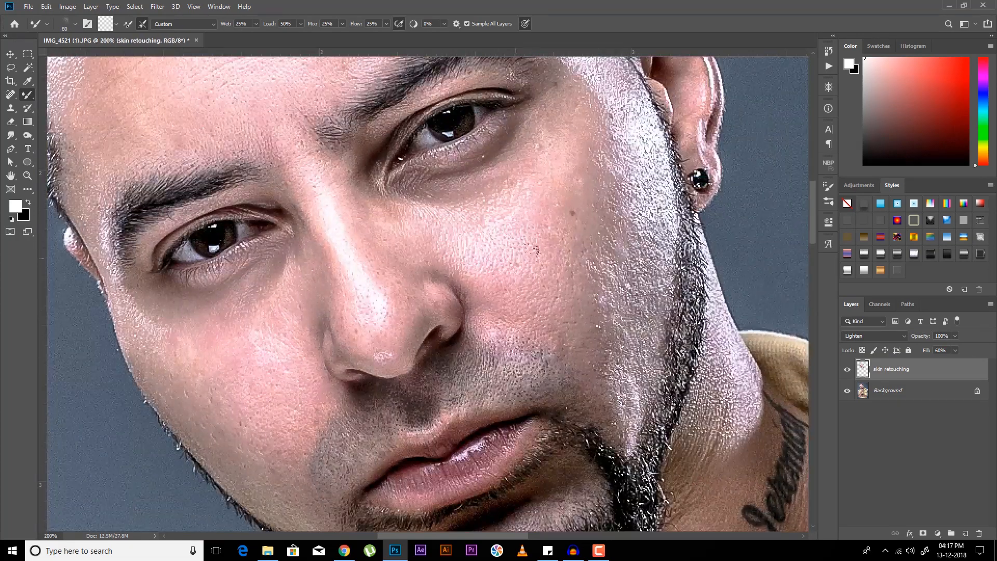
{"action": "mouse_move", "coordinate": [545, 237]}
{"action": "left_mouse_down"}
{"action": "mouse_move", "coordinate": [494, 236]}
{"action": "mouse_move", "coordinate": [529, 470]}
{"action": "left_mouse_up"}
{"action": "mouse_move", "coordinate": [472, 190]}
{"action": "left_mouse_down"}
{"action": "mouse_move", "coordinate": [572, 203]}
{"action": "mouse_move", "coordinate": [568, 212]}
{"action": "left_mouse_up"}
{"action": "left_click", "coordinate": [849, 370]}
{"action": "left_click", "coordinate": [849, 369]}
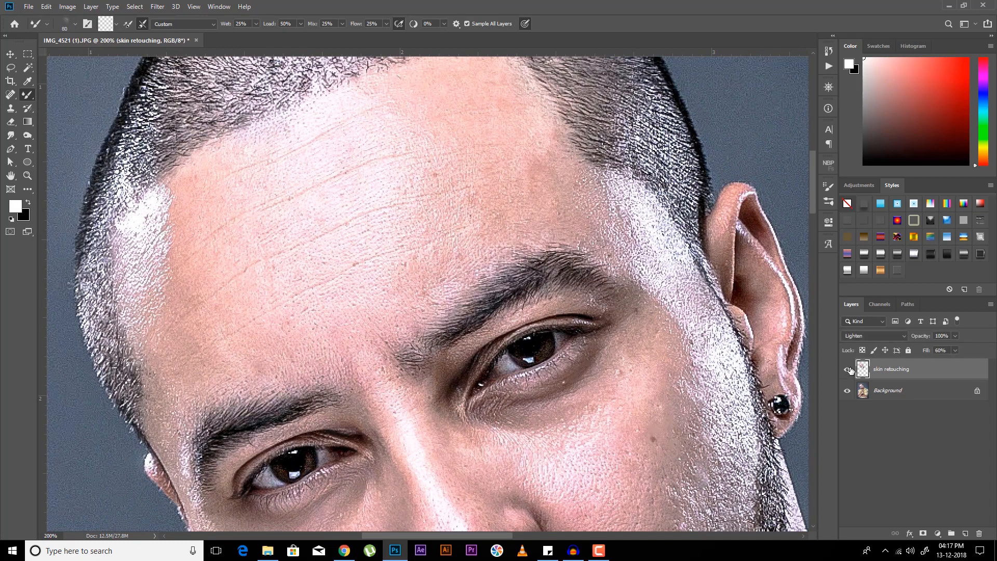
{"action": "left_click", "coordinate": [849, 370]}
{"action": "left_click", "coordinate": [849, 370]}
{"action": "left_click", "coordinate": [849, 370]}
{"action": "left_click", "coordinate": [849, 370]}
Step: Set the skin retouching layer's fill to 70% and check the whole portrait
{"action": "key", "text": "shift+Up"}
{"action": "key", "text": "Return"}
{"action": "key", "text": "ctrl+minus"}
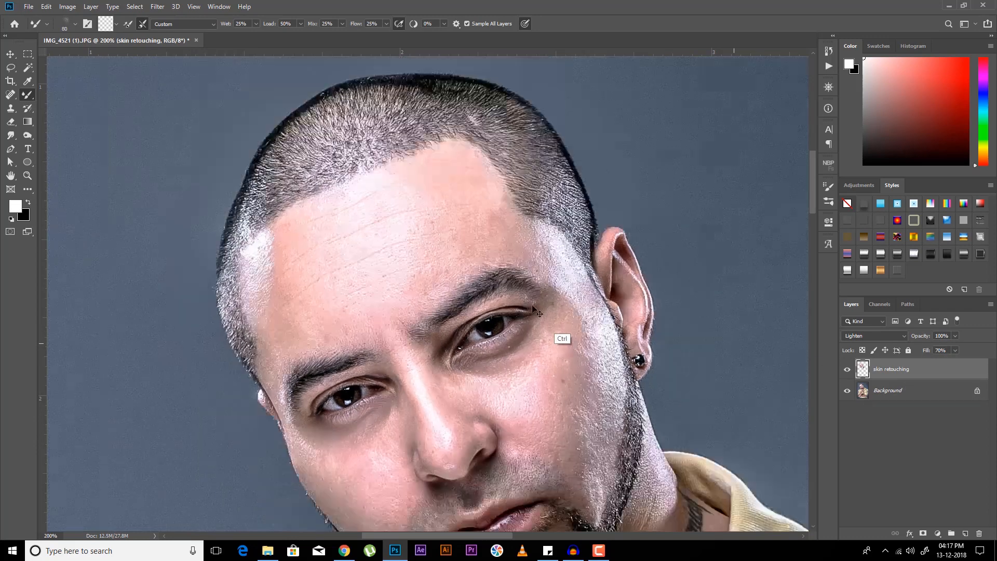
{"action": "key", "text": "ctrl+minus"}
{"action": "left_click_drag", "start_coordinate": [559, 343], "coordinate": [539, 242]}
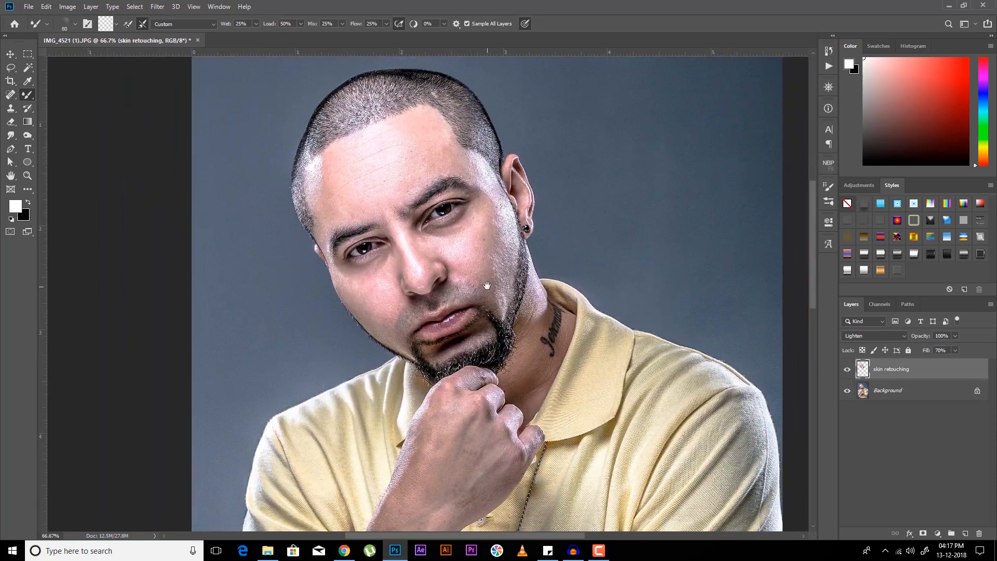
{"action": "left_click_drag", "start_coordinate": [487, 269], "coordinate": [449, 78]}
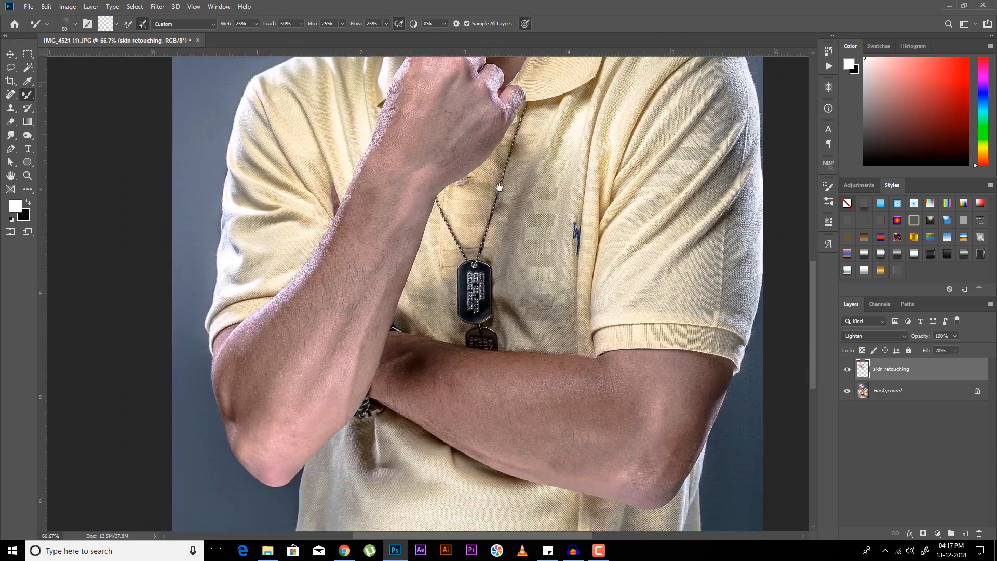
Step: Create a new layer above the skin retouching layer and choose the Spot Healing Brush for the elbow
{"action": "left_click_drag", "start_coordinate": [492, 197], "coordinate": [530, 242]}
{"action": "key", "text": "ctrl+plus"}
{"action": "key", "text": "ctrl+plus"}
{"action": "left_click_drag", "start_coordinate": [439, 289], "coordinate": [640, 107]}
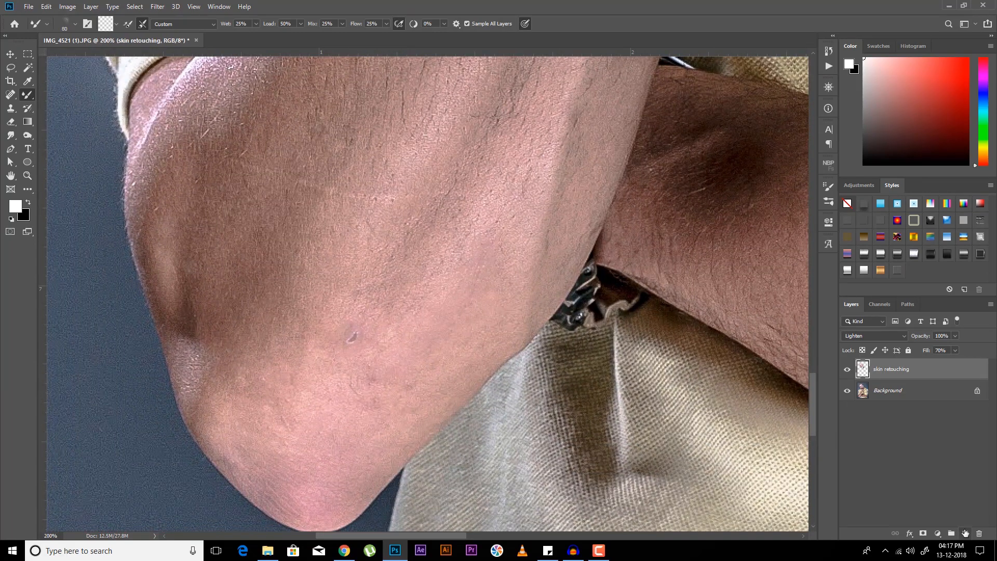
{"action": "left_click", "coordinate": [966, 533]}
{"action": "left_click", "coordinate": [11, 96]}
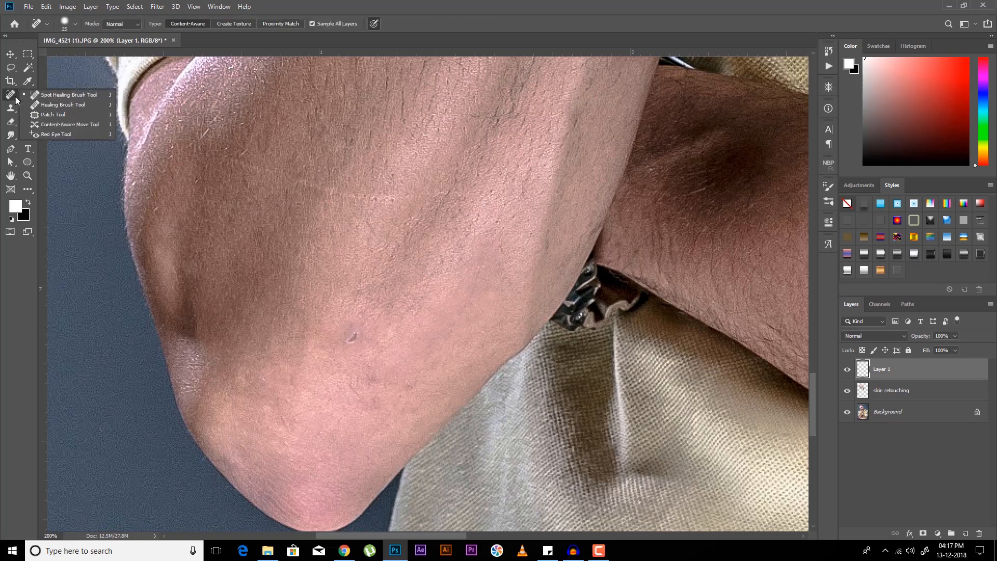
{"action": "left_click", "coordinate": [60, 97]}
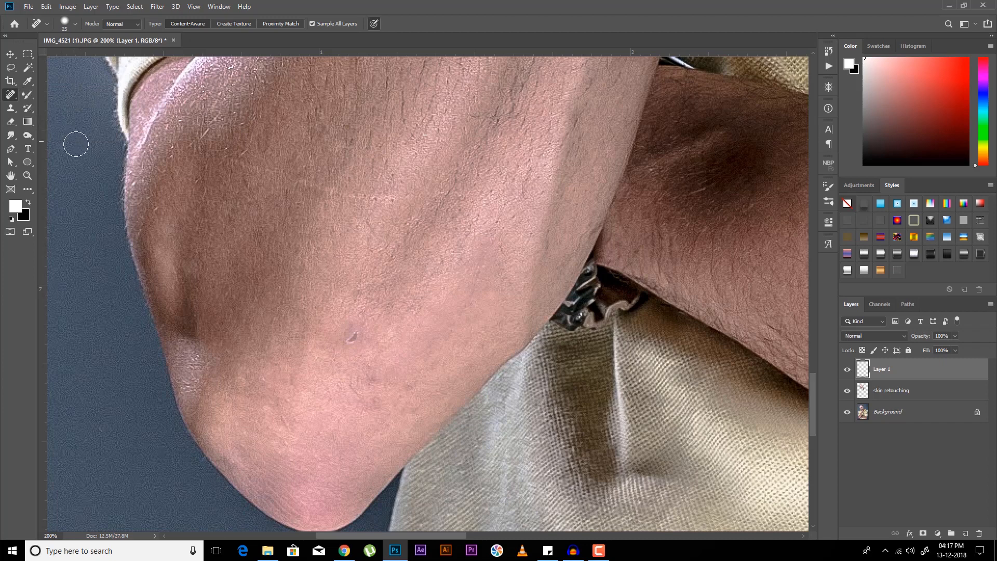
Step: Heal the small scars and dark spots on the elbow and forearm with the 25 px Spot Healing Brush
{"action": "left_click_drag", "start_coordinate": [348, 331], "coordinate": [361, 358]}
{"action": "mouse_move", "coordinate": [407, 315]}
{"action": "left_mouse_down"}
{"action": "mouse_move", "coordinate": [357, 387]}
{"action": "mouse_move", "coordinate": [395, 347]}
{"action": "left_mouse_up"}
{"action": "left_click_drag", "start_coordinate": [482, 253], "coordinate": [459, 312]}
{"action": "left_click_drag", "start_coordinate": [471, 273], "coordinate": [455, 275]}
{"action": "left_click_drag", "start_coordinate": [348, 377], "coordinate": [361, 396]}
{"action": "left_click_drag", "start_coordinate": [375, 378], "coordinate": [407, 383]}
{"action": "left_click_drag", "start_coordinate": [463, 351], "coordinate": [361, 371]}
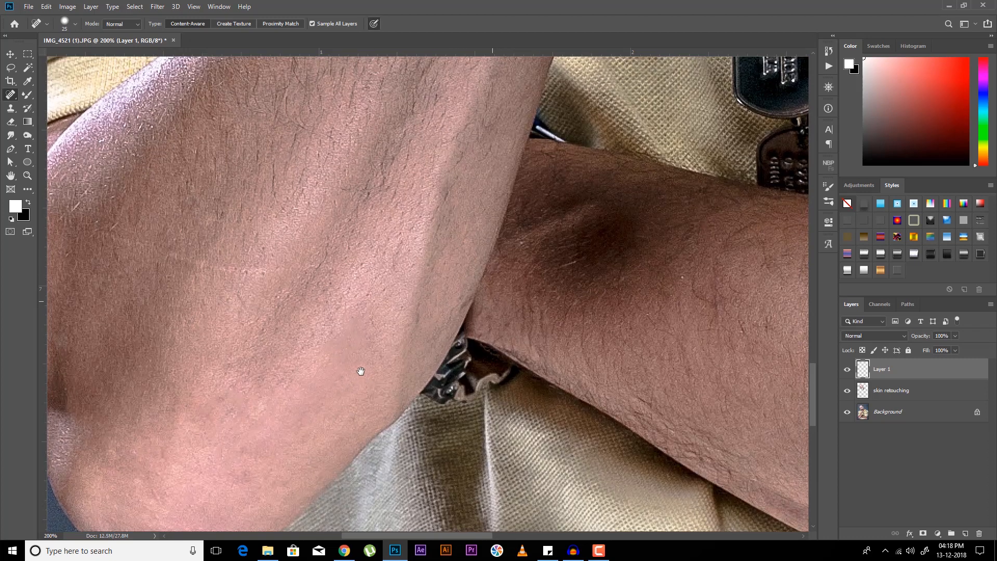
Step: Heal the blemish on the nose with the 25 px Spot Healing Brush and check the face and arms
{"action": "scroll", "coordinate": [361, 371], "scroll_direction": "down", "scroll_amount": 4}
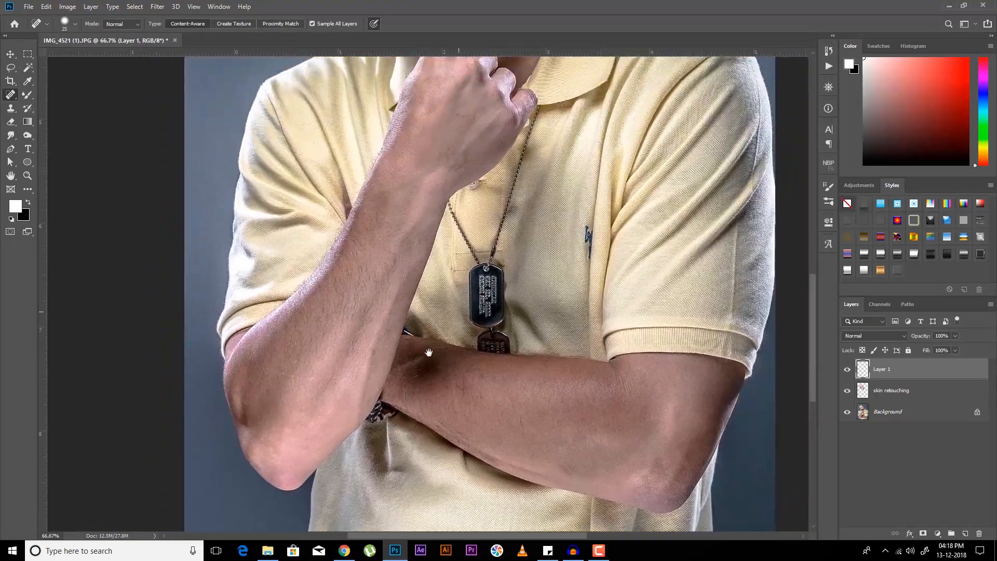
{"action": "scroll", "coordinate": [429, 353], "scroll_direction": "up", "scroll_amount": 8}
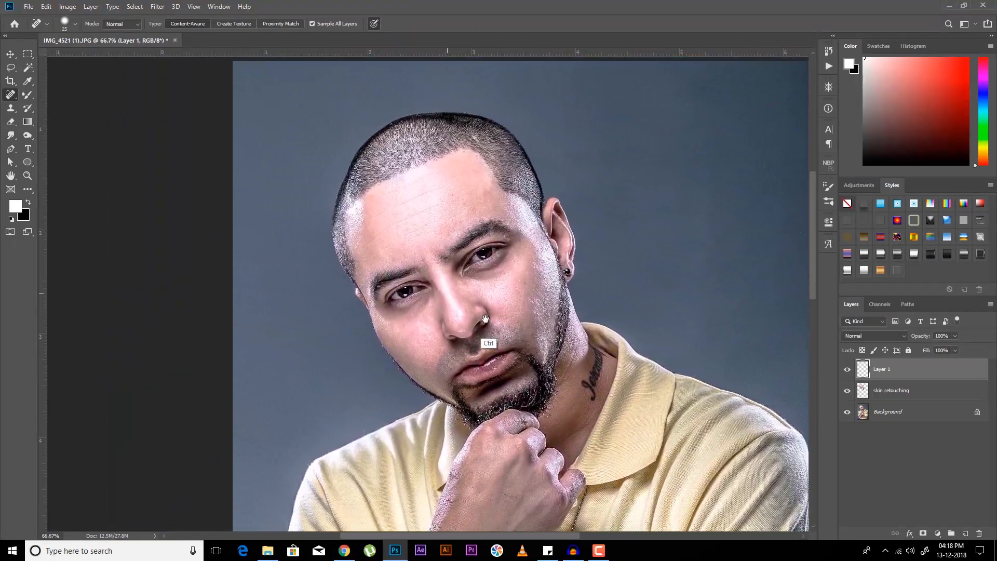
{"action": "key", "text": "ctrl+plus"}
{"action": "key", "text": "ctrl+plus"}
{"action": "left_click_drag", "start_coordinate": [468, 329], "coordinate": [399, 320]}
{"action": "key", "text": "ctrl+minus"}
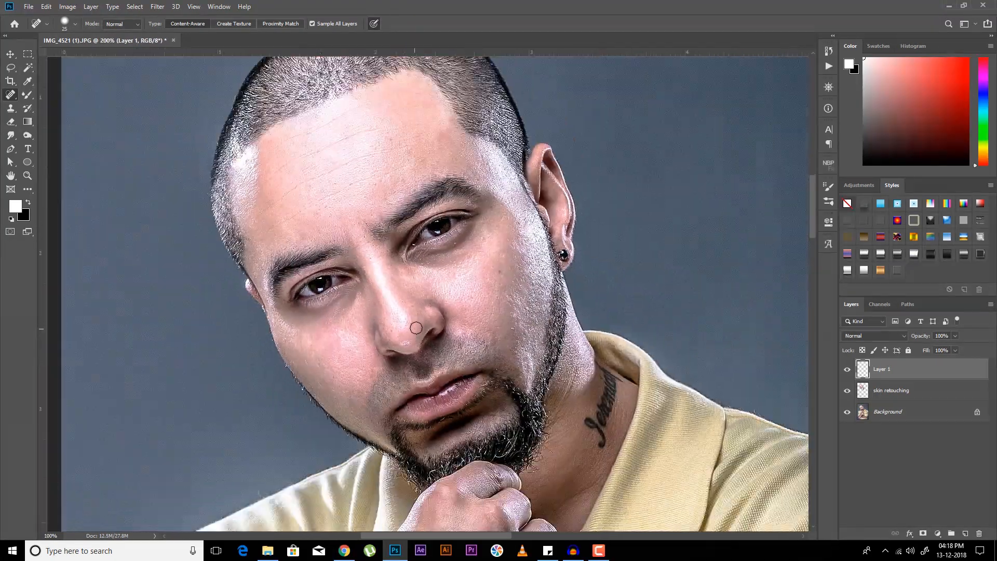
{"action": "left_click", "coordinate": [421, 328]}
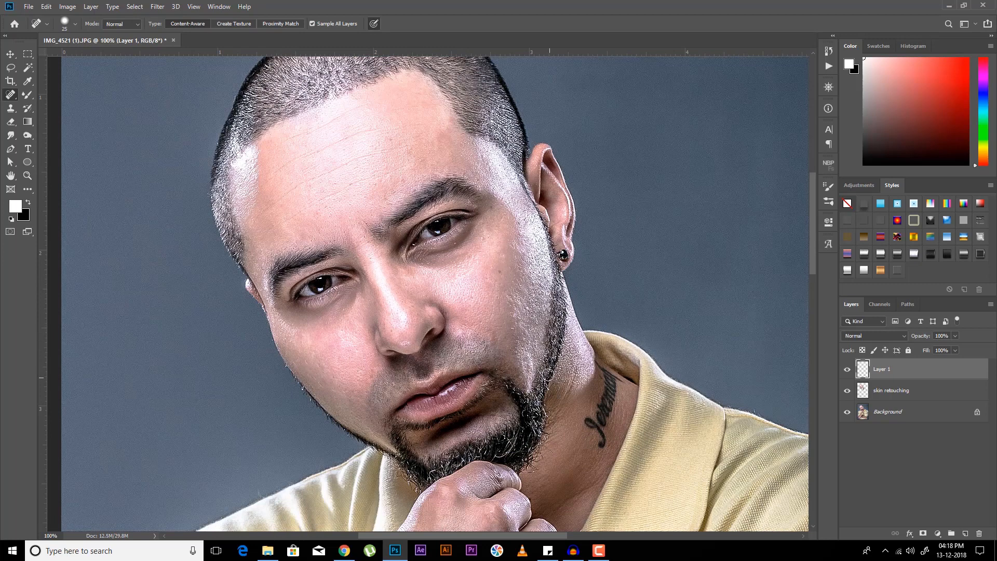
{"action": "left_click_drag", "start_coordinate": [549, 375], "coordinate": [494, 317]}
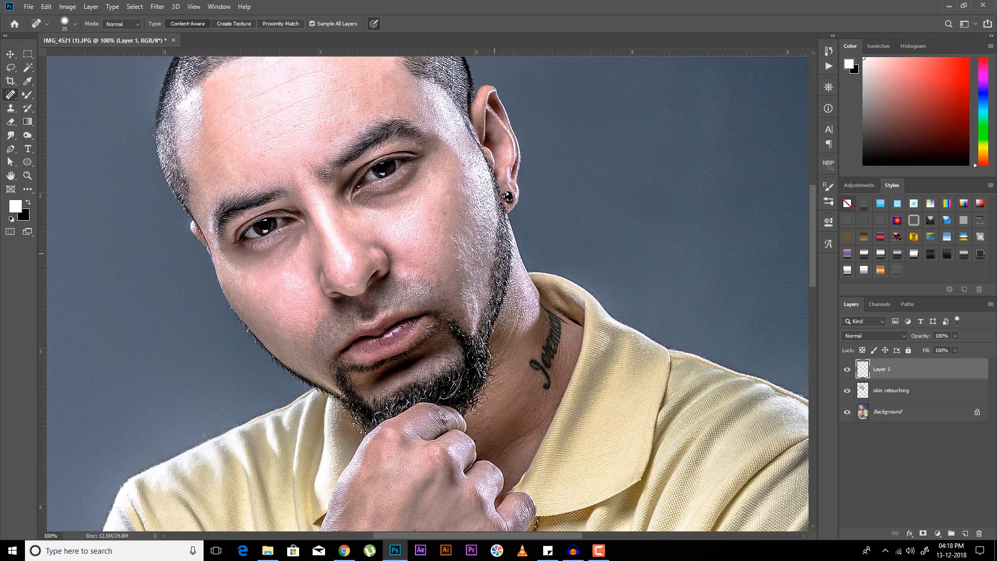
{"action": "scroll", "coordinate": [489, 263], "scroll_direction": "down", "scroll_amount": 1}
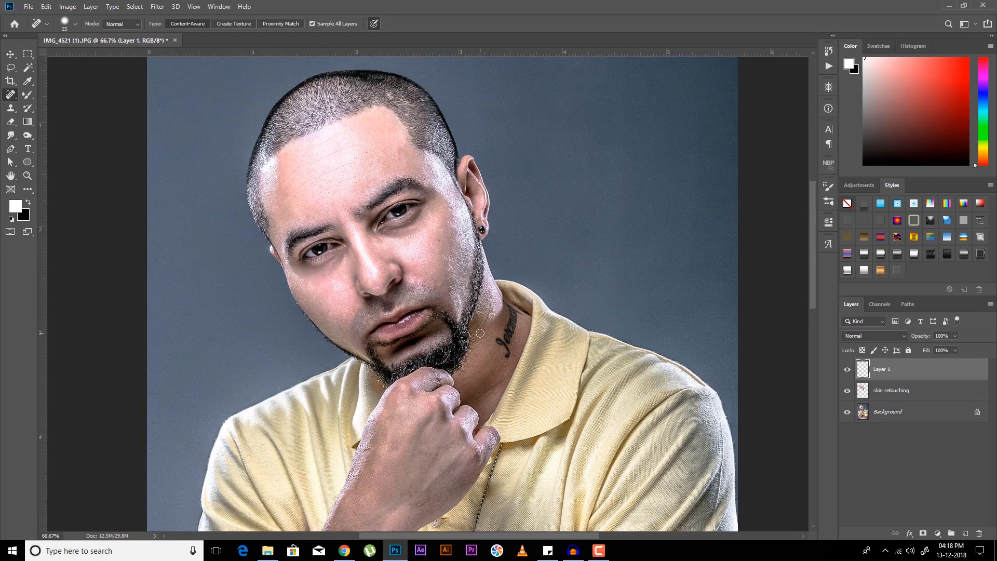
Step: Stamp all visible layers into a new merged layer at the top of the stack and look over the portrait
{"action": "key", "text": "ctrl+shift+alt+e"}
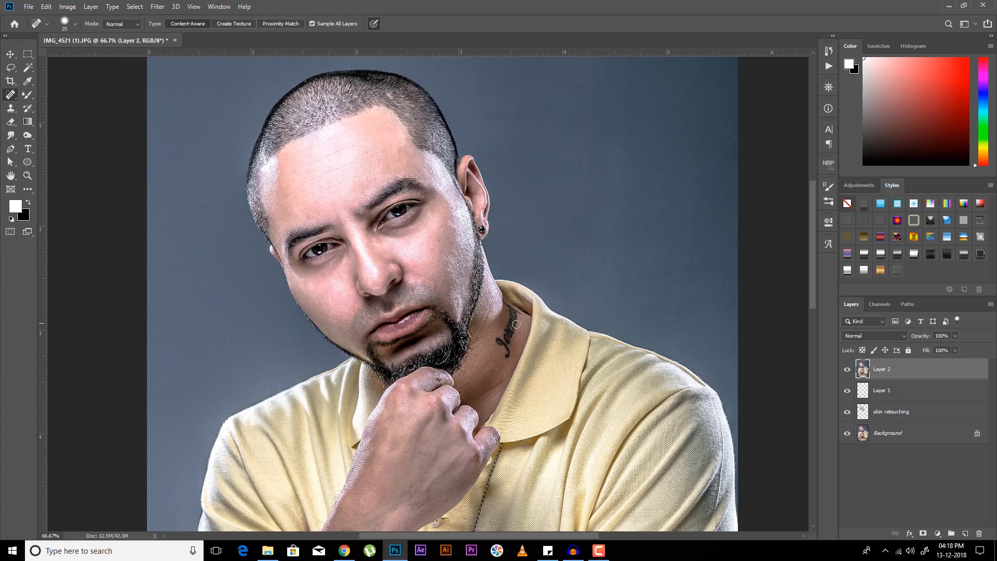
{"action": "left_click_drag", "start_coordinate": [499, 359], "coordinate": [534, 207]}
{"action": "left_click_drag", "start_coordinate": [444, 357], "coordinate": [517, 195]}
{"action": "left_click_drag", "start_coordinate": [482, 260], "coordinate": [446, 284]}
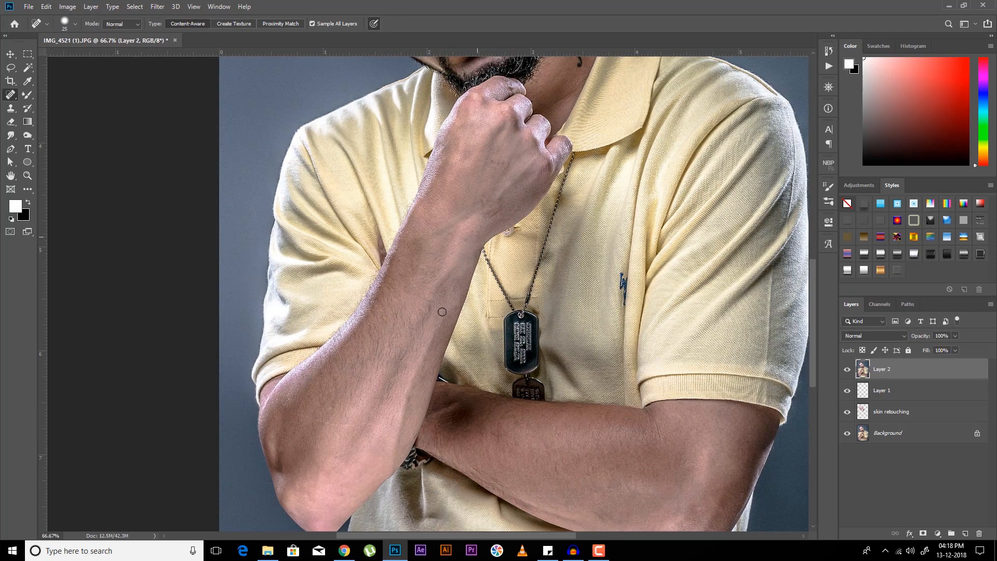
{"action": "left_click_drag", "start_coordinate": [461, 225], "coordinate": [437, 329]}
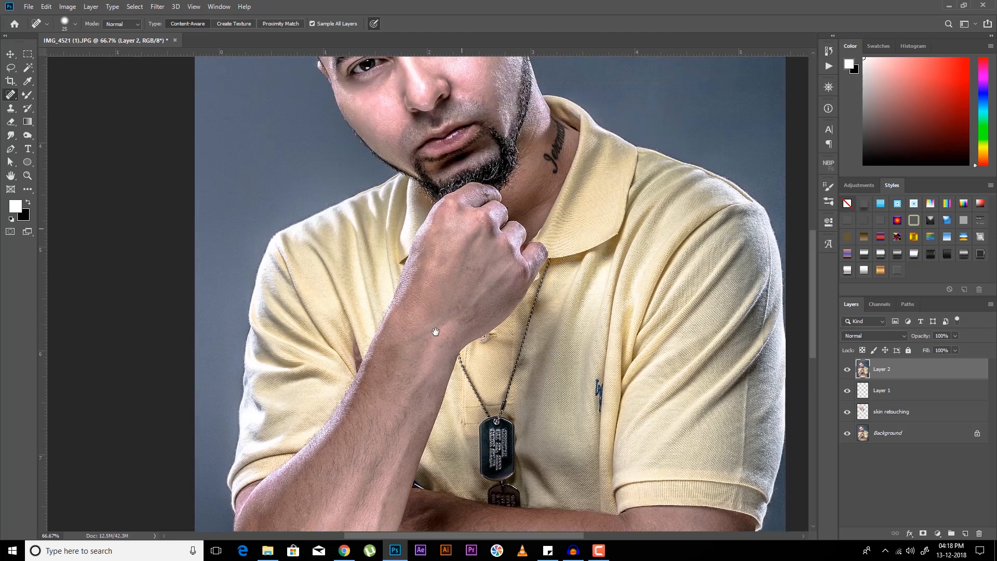
{"action": "left_click_drag", "start_coordinate": [475, 239], "coordinate": [480, 323]}
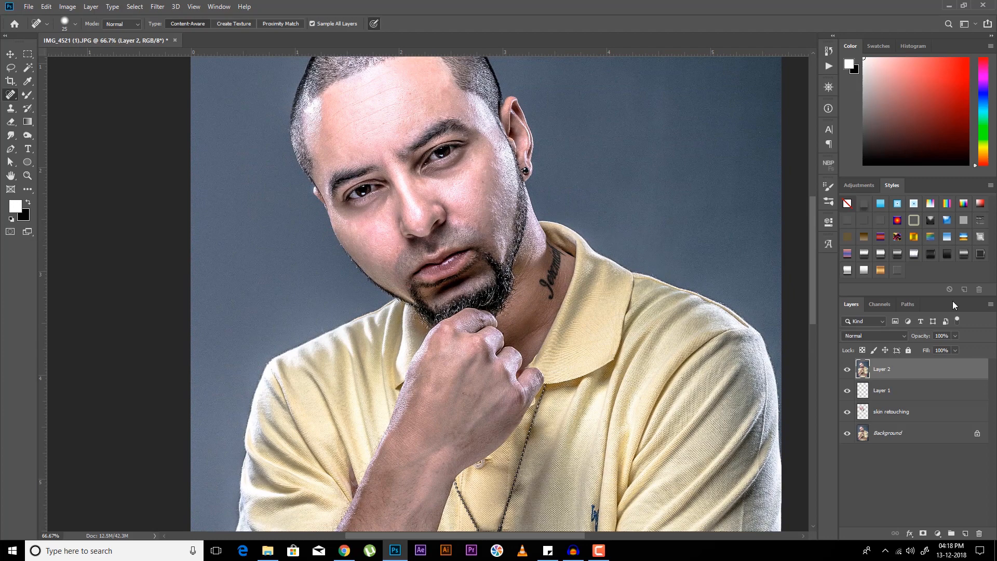
{"action": "double_click", "coordinate": [882, 369]}
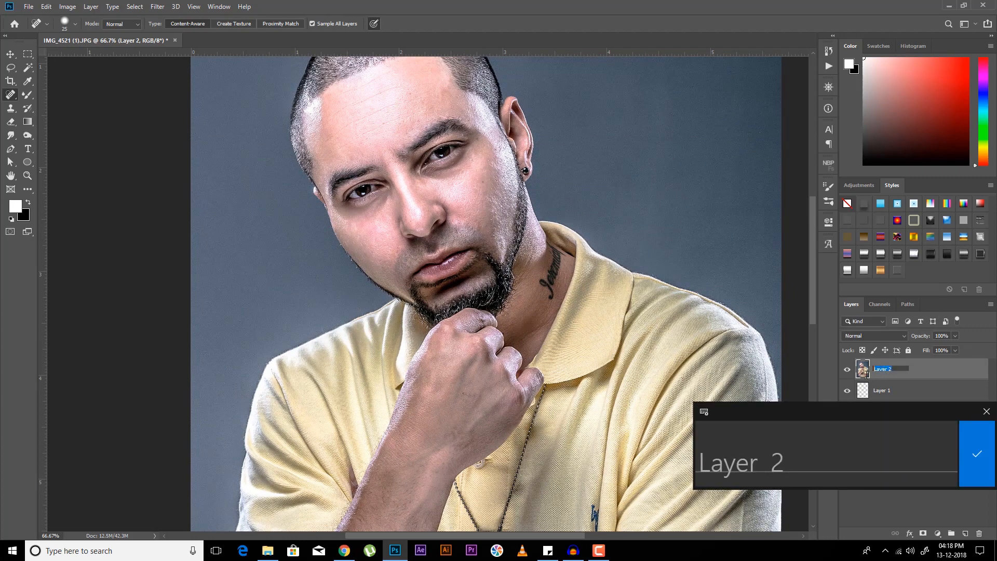
{"action": "left_click", "coordinate": [932, 366]}
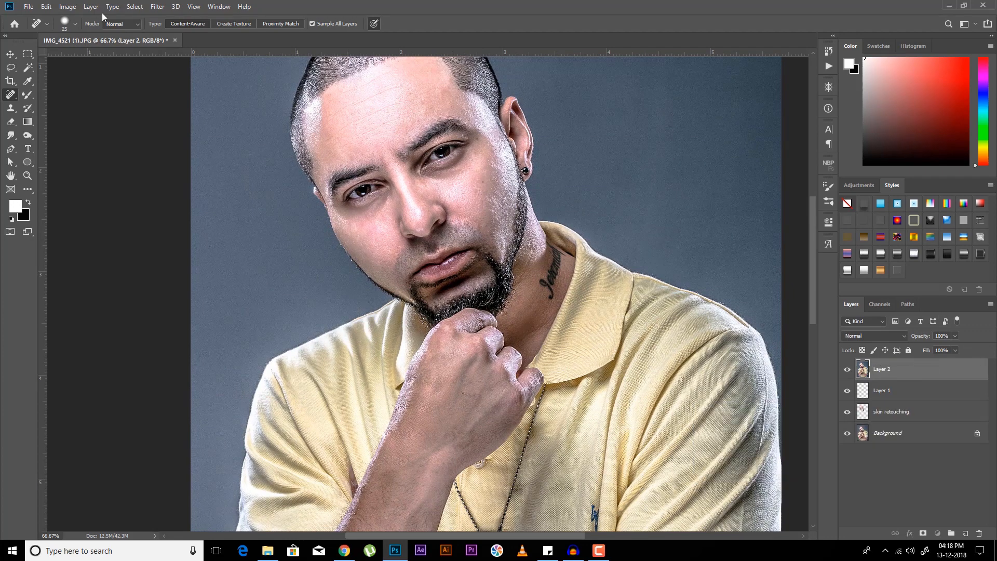
Step: Duplicate the image as a document named lab and merge all its layers into one
{"action": "left_click", "coordinate": [60, 9]}
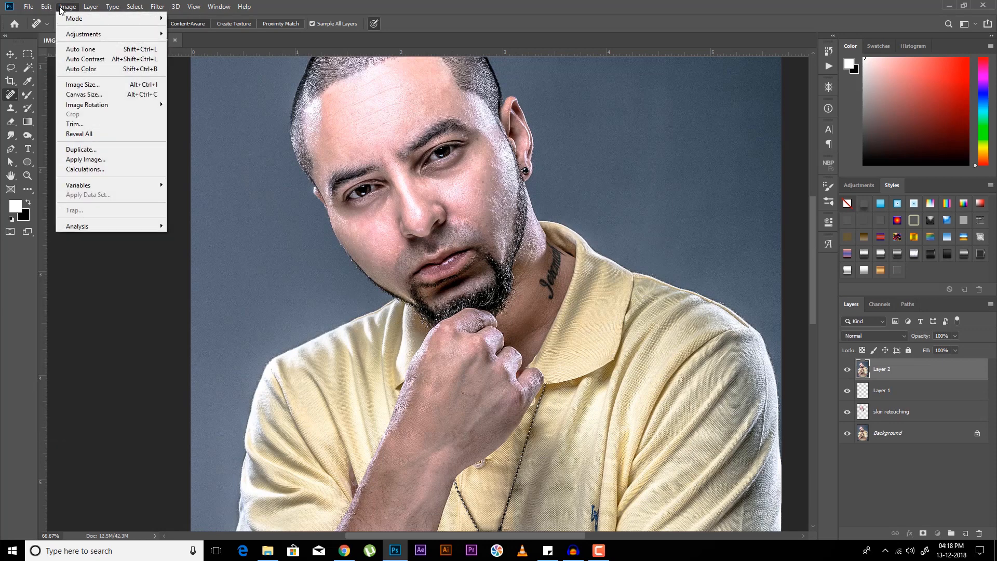
{"action": "left_click", "coordinate": [102, 150]}
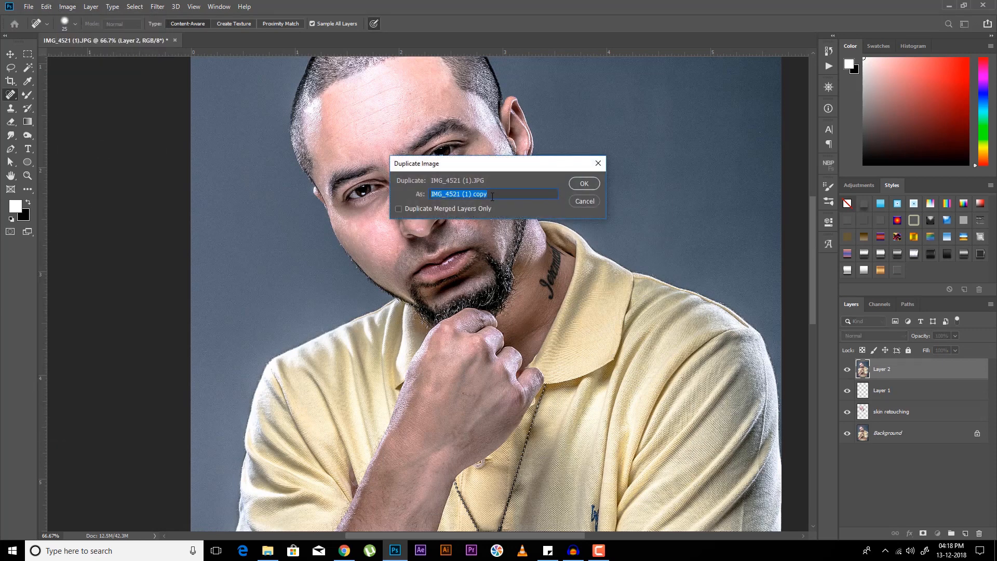
{"action": "type", "text": "lab"}
{"action": "key", "text": "Return"}
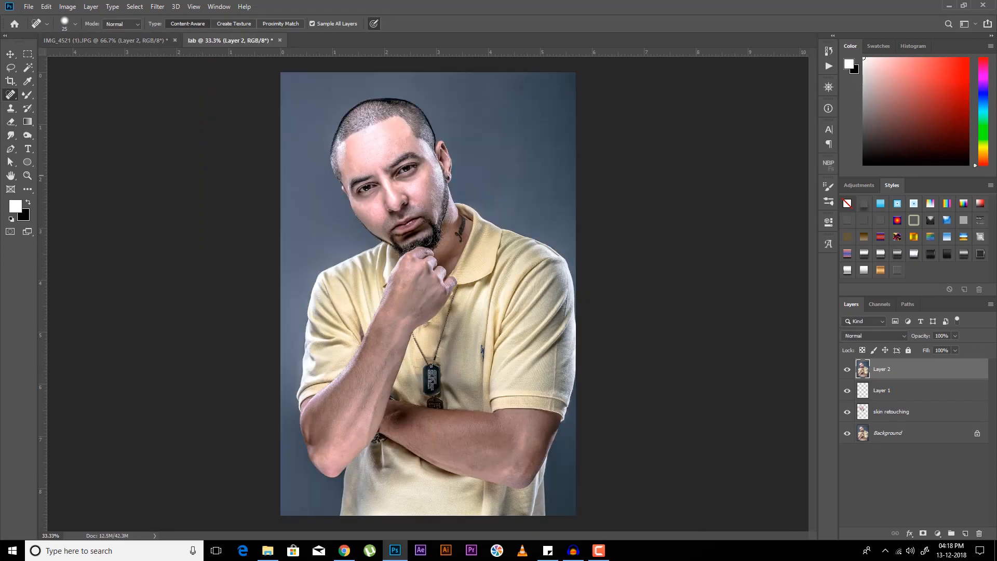
{"action": "left_click", "coordinate": [883, 433], "text": "shift"}
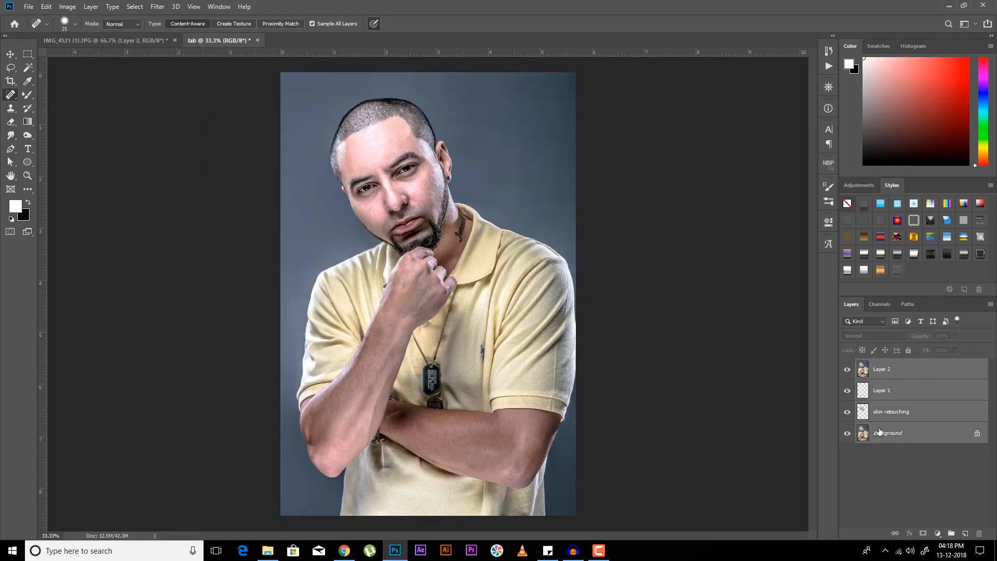
{"action": "key", "text": "ctrl+e"}
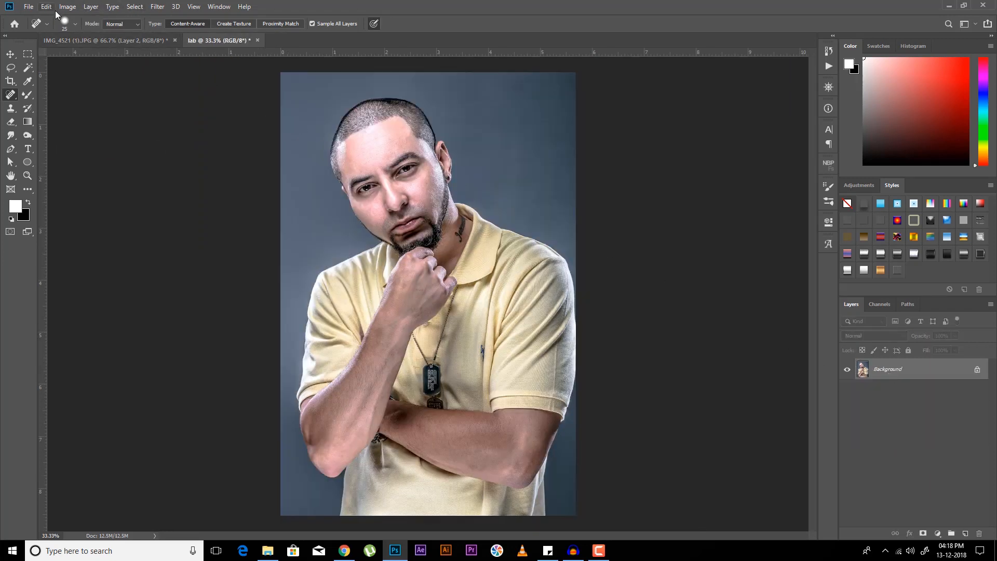
Step: Convert the lab copy to Lab Color and inspect the face in the Lightness channel alone
{"action": "left_click", "coordinate": [67, 7]}
{"action": "mouse_move", "coordinate": [78, 19]}
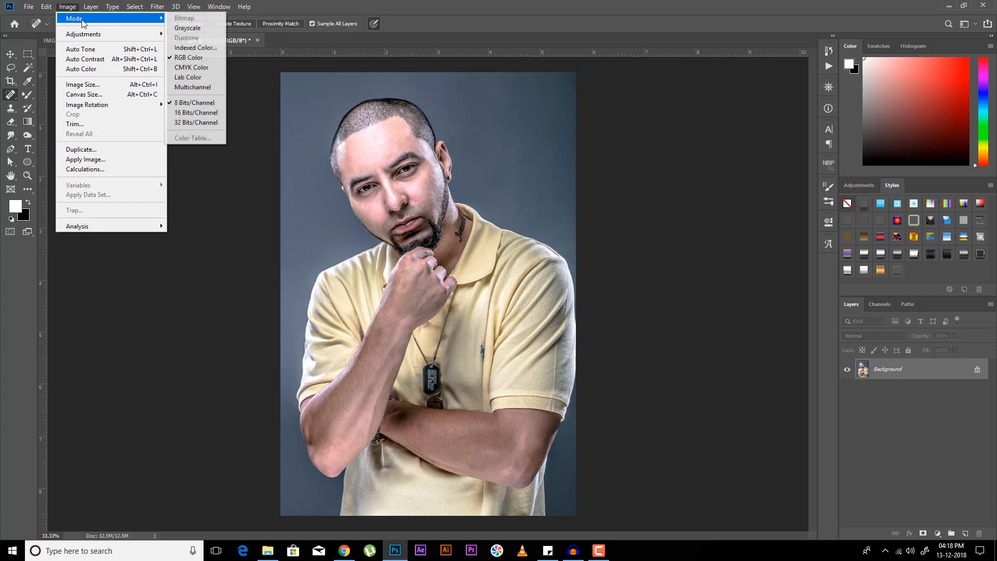
{"action": "left_click", "coordinate": [182, 77]}
{"action": "left_click", "coordinate": [888, 305]}
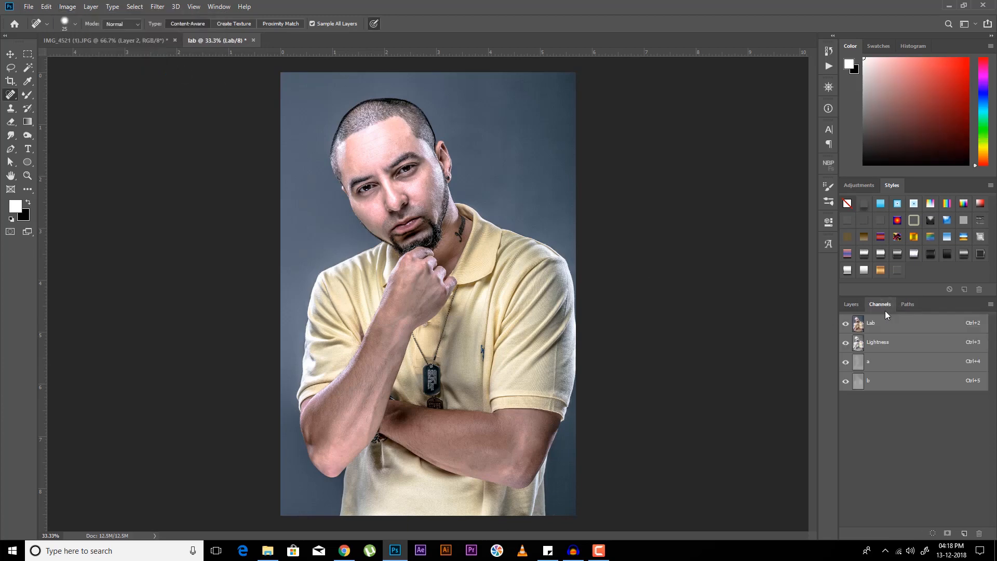
{"action": "left_click", "coordinate": [887, 343]}
{"action": "key", "text": "ctrl+plus"}
{"action": "key", "text": "ctrl+plus"}
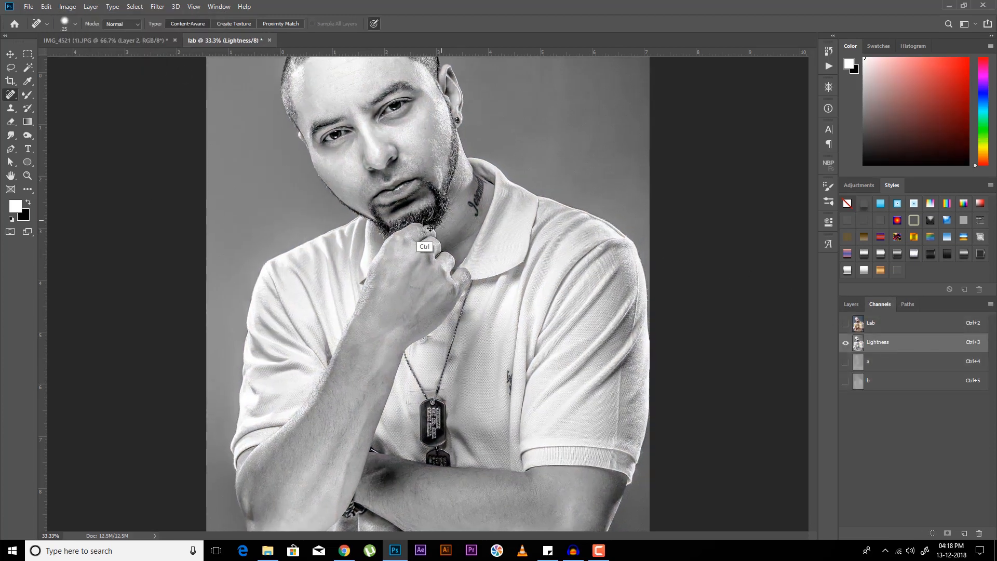
{"action": "left_click_drag", "start_coordinate": [410, 177], "coordinate": [437, 243]}
{"action": "key", "text": "ctrl+plus"}
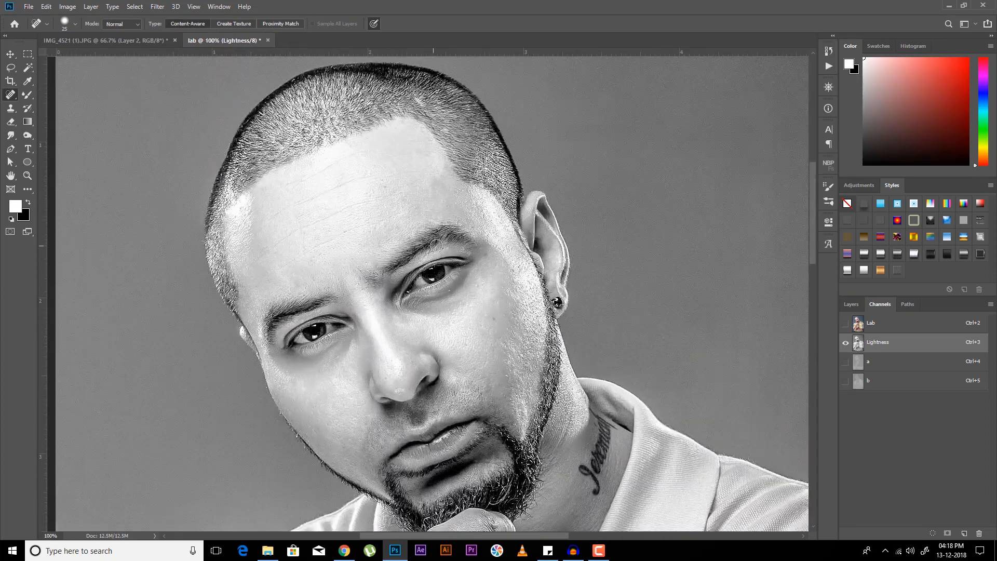
Step: Close the lab copy without saving and return to the layers of the original portrait
{"action": "key", "text": "ctrl+w"}
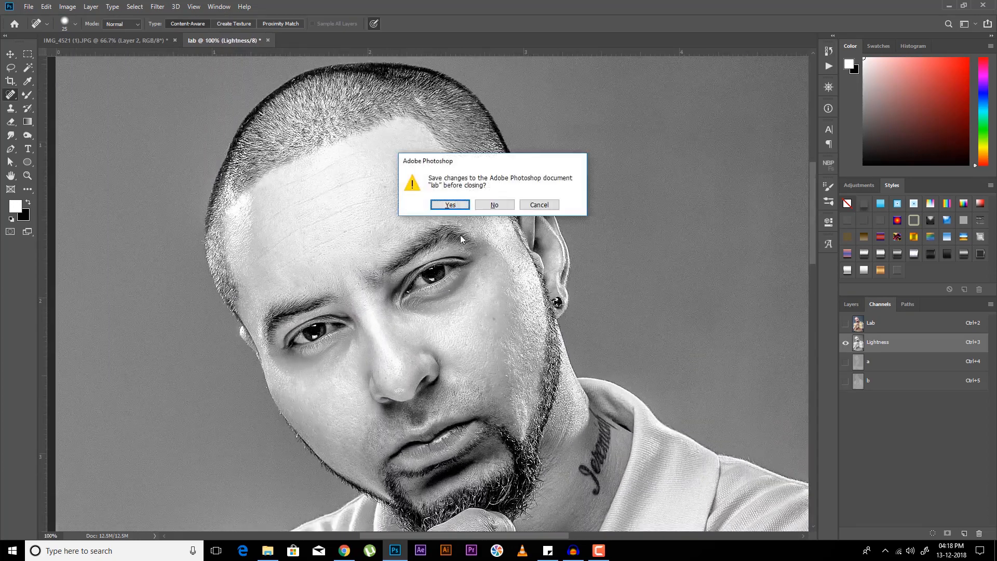
{"action": "left_click", "coordinate": [495, 205]}
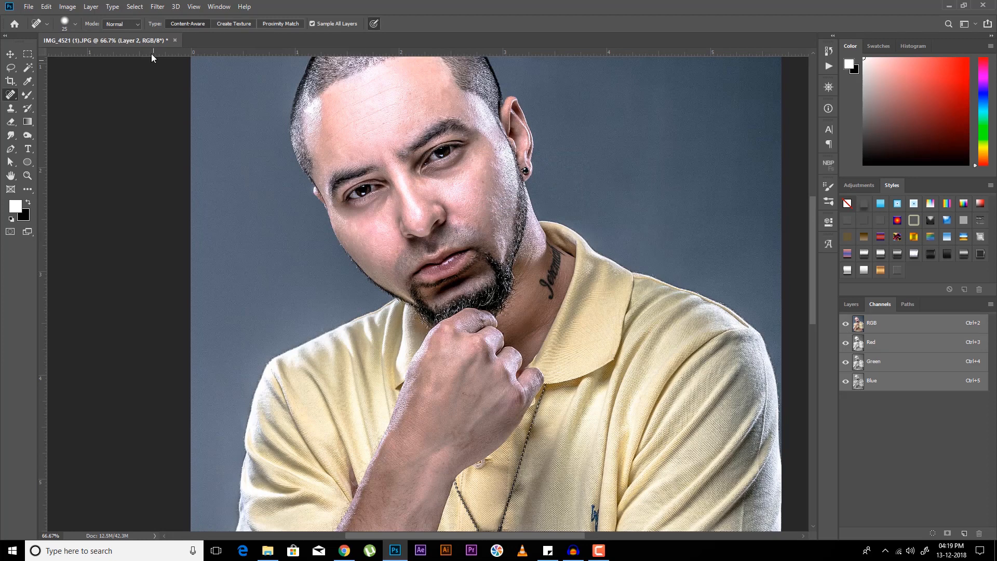
{"action": "left_click", "coordinate": [853, 305]}
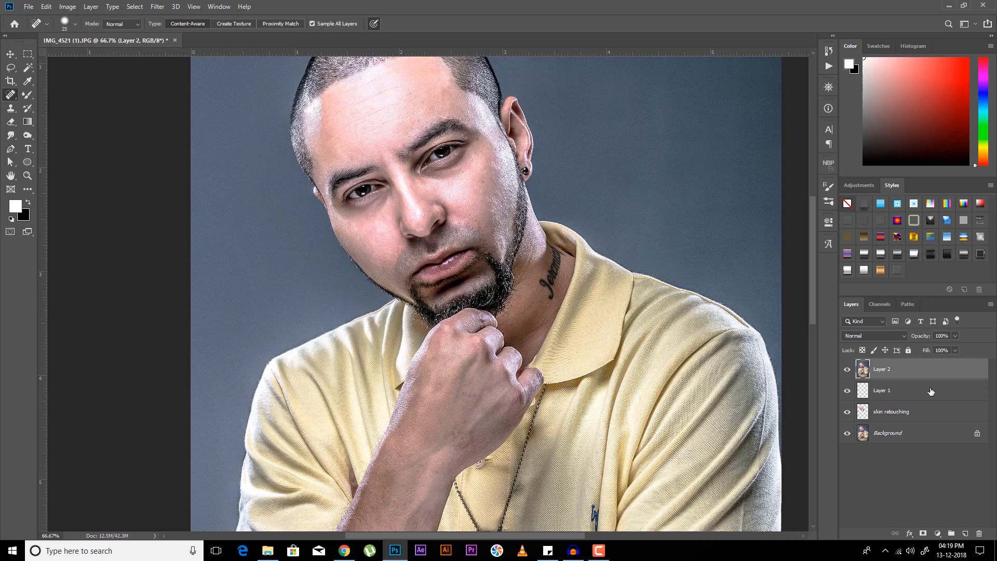
Step: Create a new layer named Dodge in Soft Light mode, filled with 50% gray
{"action": "key", "text": "ctrl+shift+n"}
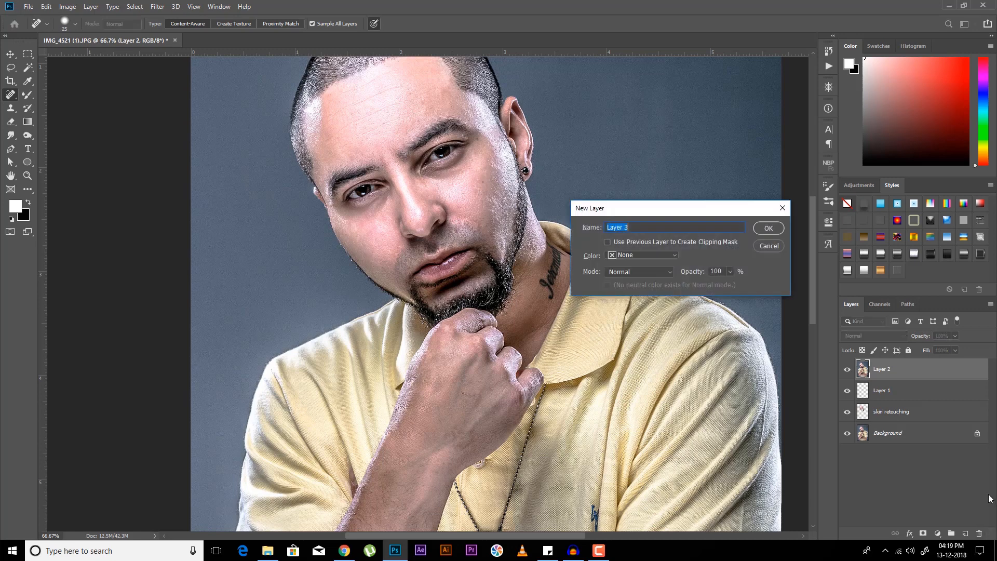
{"action": "left_click", "coordinate": [633, 273]}
{"action": "left_click", "coordinate": [614, 392]}
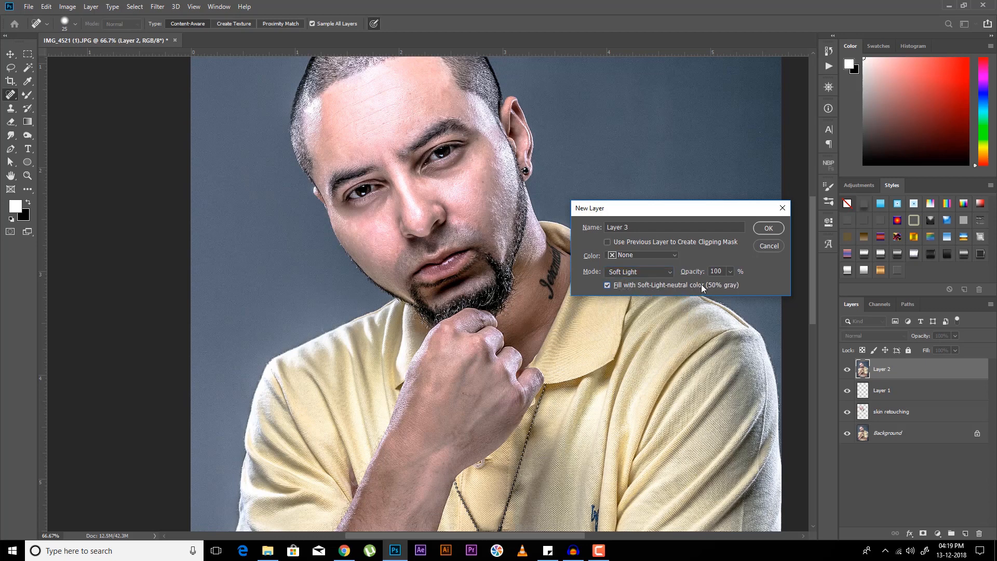
{"action": "left_click", "coordinate": [586, 229]}
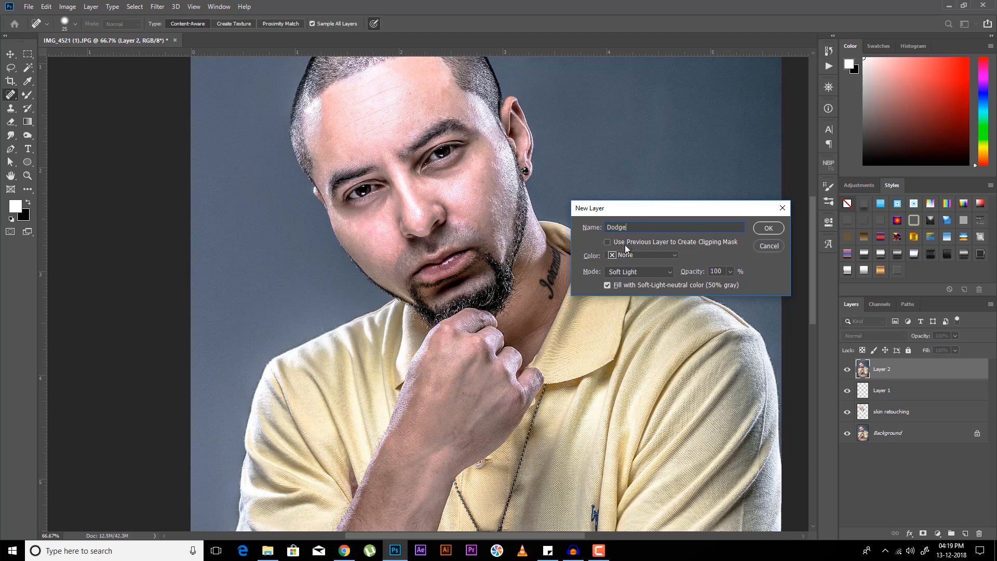
{"action": "type", "text": "Dodge"}
{"action": "key", "text": "Return"}
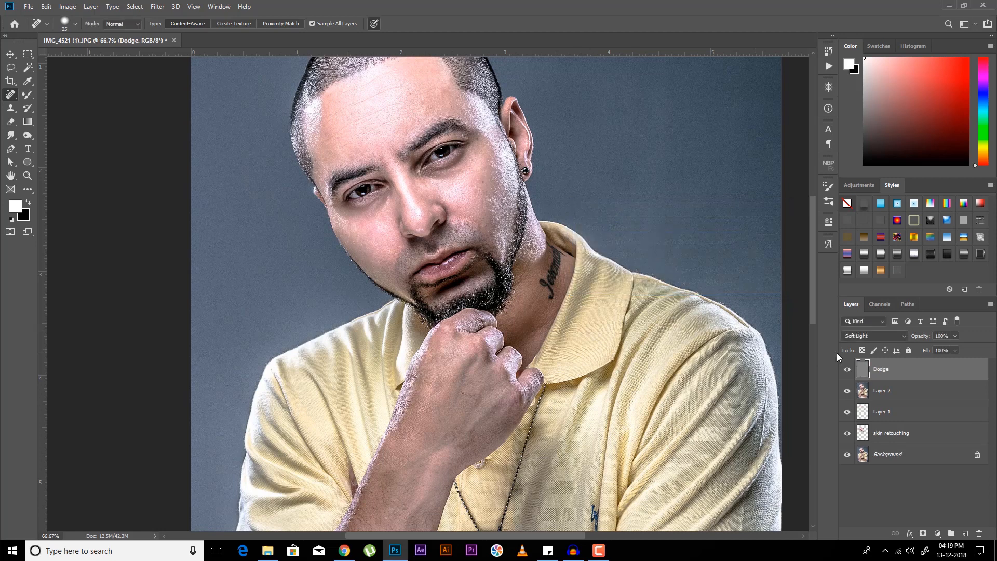
Step: Choose the Dodge tool and reduce its brush to 15 px for working on the forehead in the Dodge layer
{"action": "left_click", "coordinate": [26, 140]}
{"action": "right_click", "coordinate": [31, 137]}
{"action": "left_click", "coordinate": [77, 134]}
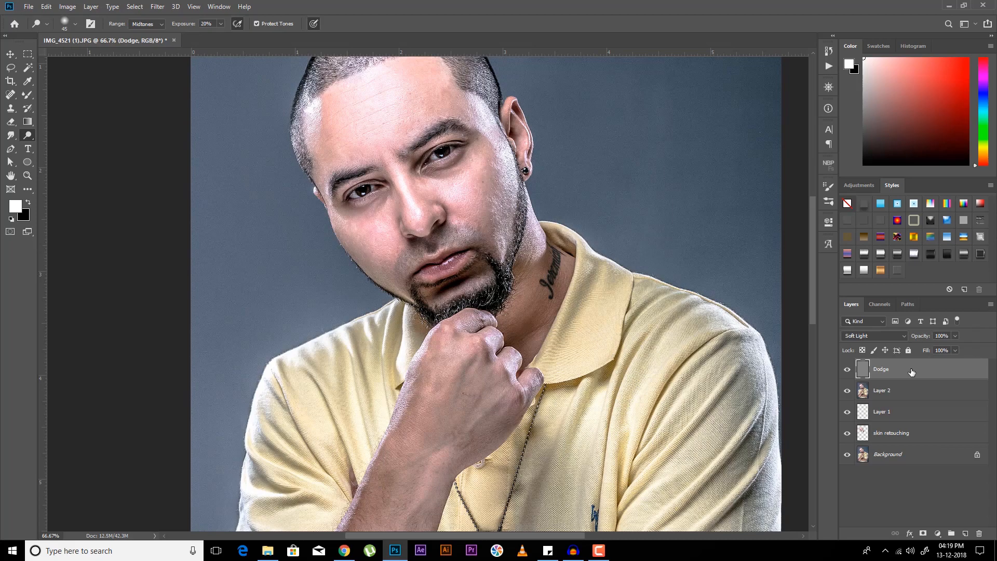
{"action": "left_click_drag", "start_coordinate": [410, 110], "coordinate": [434, 247]}
{"action": "key", "text": "ctrl+plus"}
{"action": "key", "text": "ctrl+plus"}
{"action": "left_click_drag", "start_coordinate": [402, 201], "coordinate": [419, 274]}
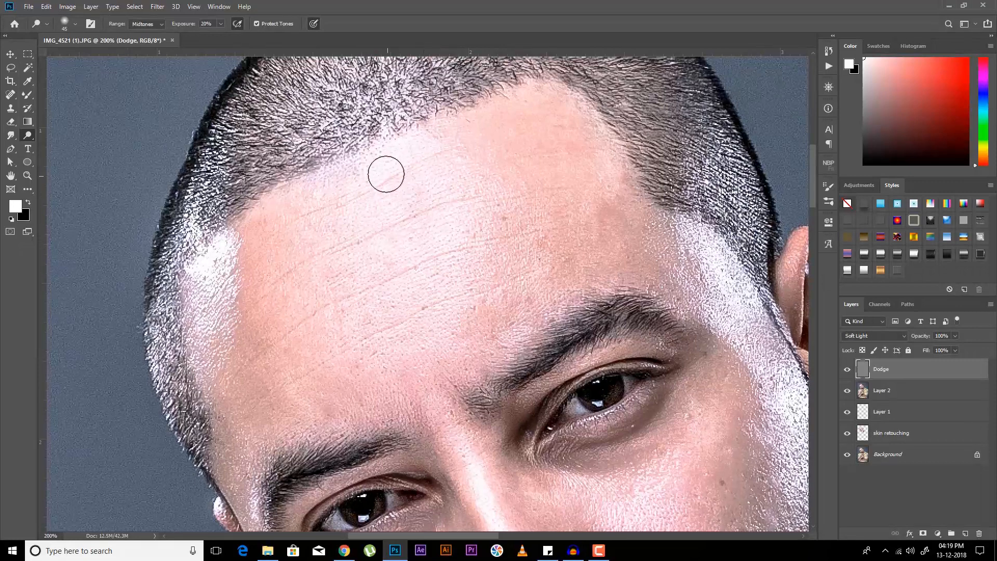
{"action": "key", "text": "bracketleft"}
{"action": "key", "text": "bracketleft"}
{"action": "key", "text": "bracketleft"}
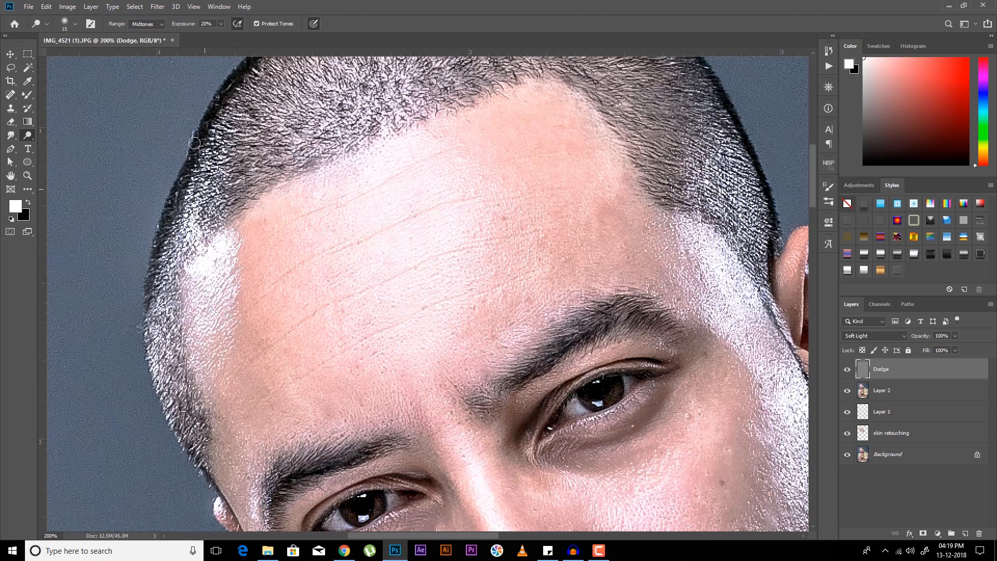
Step: Set the Dodge tool's range to Highlights, enlarge the brush to 45 px and brighten the middle of the forehead
{"action": "left_click", "coordinate": [147, 23]}
{"action": "left_click", "coordinate": [148, 47]}
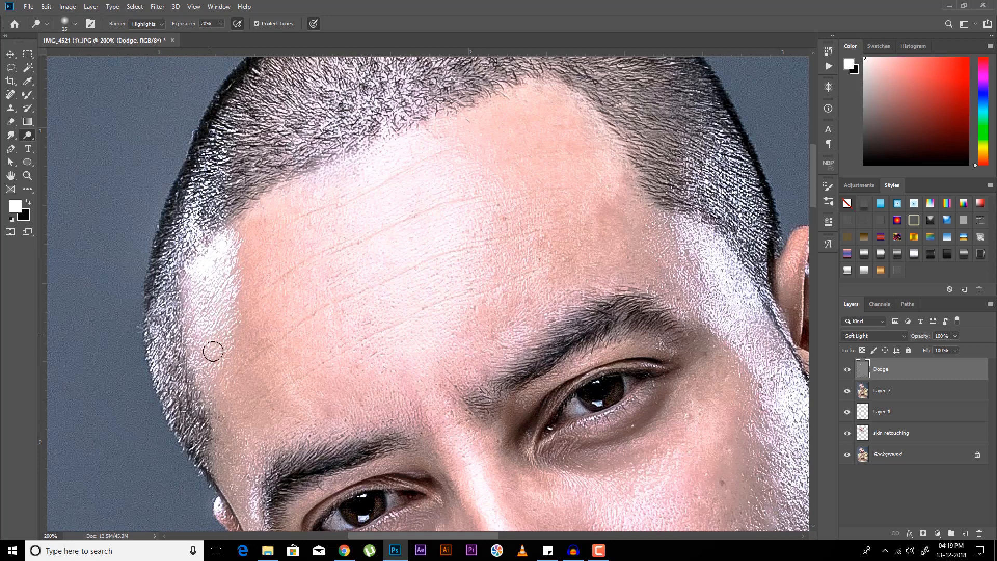
{"action": "key", "text": "bracketright"}
{"action": "key", "text": "bracketright"}
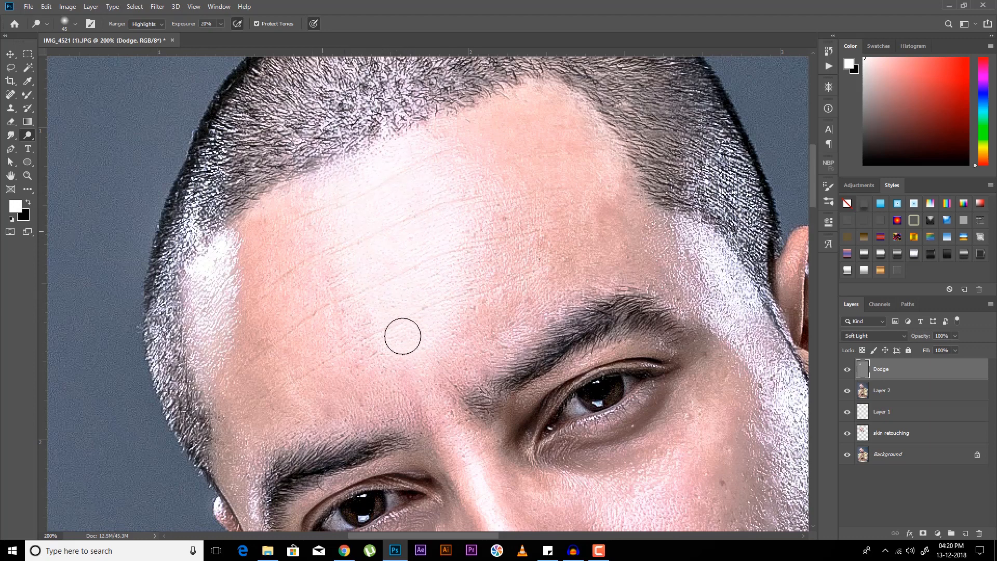
Step: Enlarge the Dodge brush to 45 px and brighten the cheek highlights below the eye nearest the earring
{"action": "left_click_drag", "start_coordinate": [401, 334], "coordinate": [339, 154]}
{"action": "key", "text": "bracketleft"}
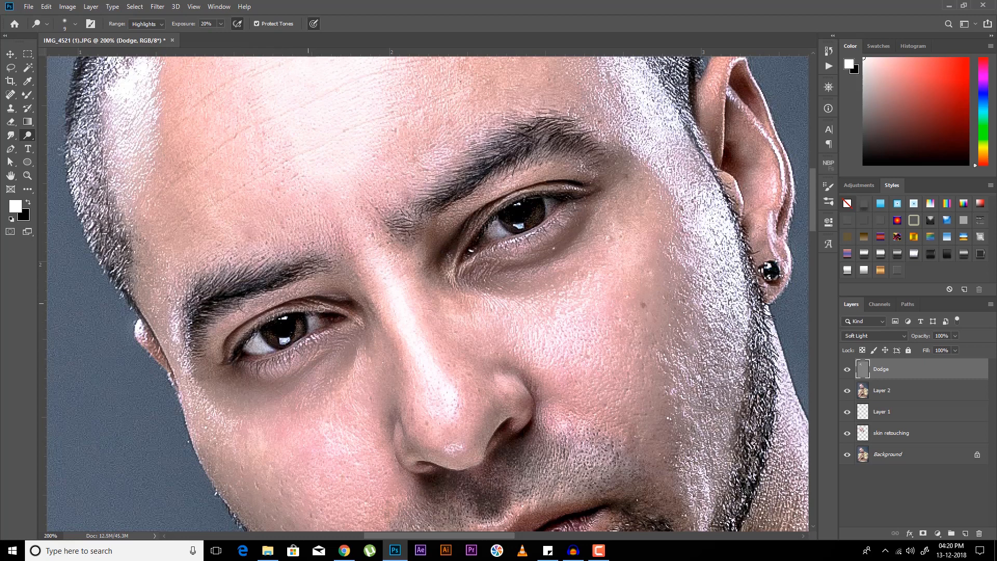
{"action": "key", "text": "bracketright"}
{"action": "key", "text": "bracketright"}
{"action": "key", "text": "bracketright"}
{"action": "key", "text": "bracketright"}
{"action": "key", "text": "bracketright"}
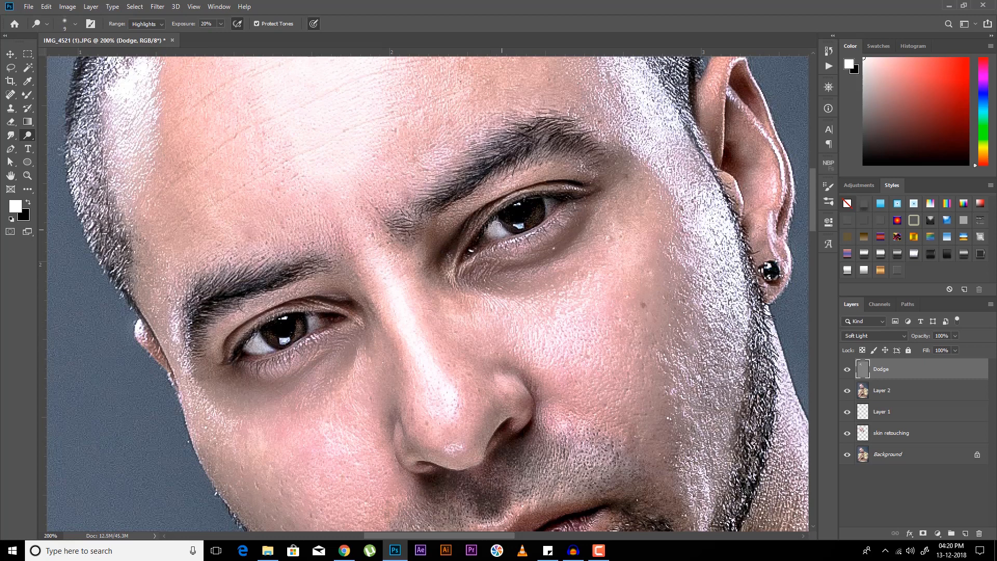
{"action": "key", "text": "bracketright"}
{"action": "key", "text": "bracketright"}
{"action": "key", "text": "bracketright"}
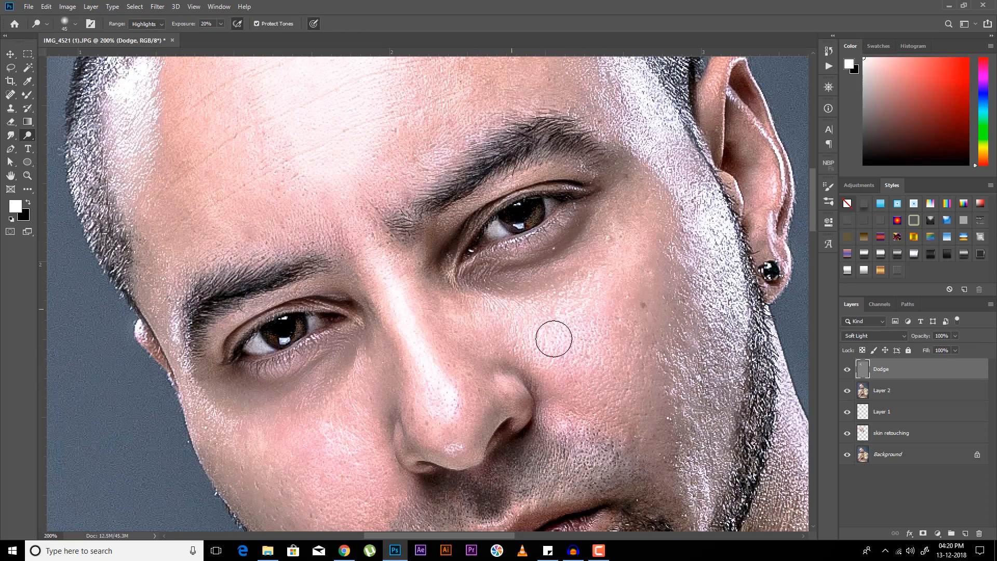
Step: Brighten the highlights on the lips with the Dodge brush reduced to 7 px
{"action": "mouse_move", "coordinate": [716, 279]}
{"action": "left_mouse_down"}
{"action": "mouse_move", "coordinate": [684, 365]}
{"action": "mouse_move", "coordinate": [672, 286]}
{"action": "mouse_move", "coordinate": [561, 70]}
{"action": "left_mouse_up"}
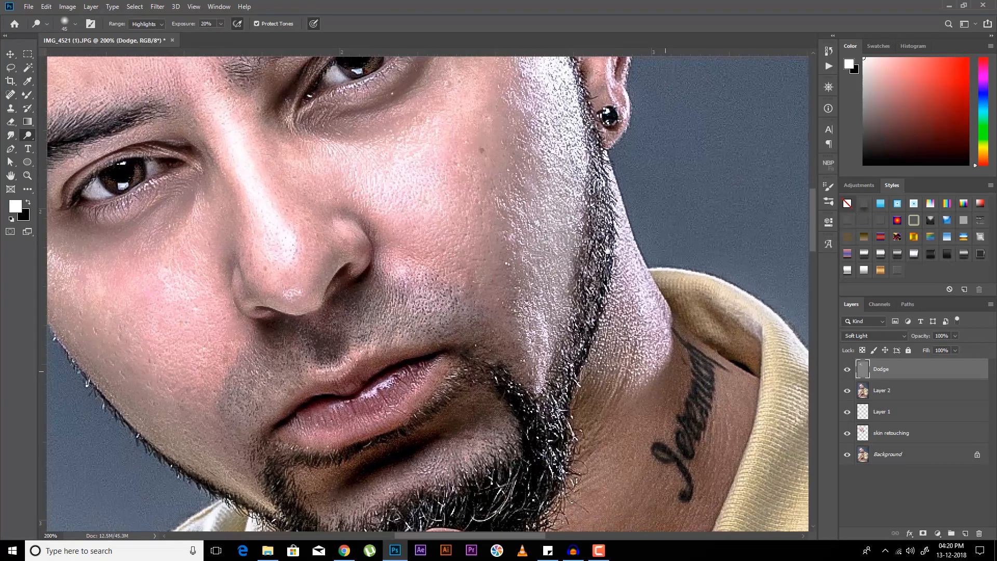
{"action": "left_click_drag", "start_coordinate": [543, 337], "coordinate": [597, 244]}
{"action": "key", "text": "bracketleft"}
{"action": "key", "text": "bracketleft"}
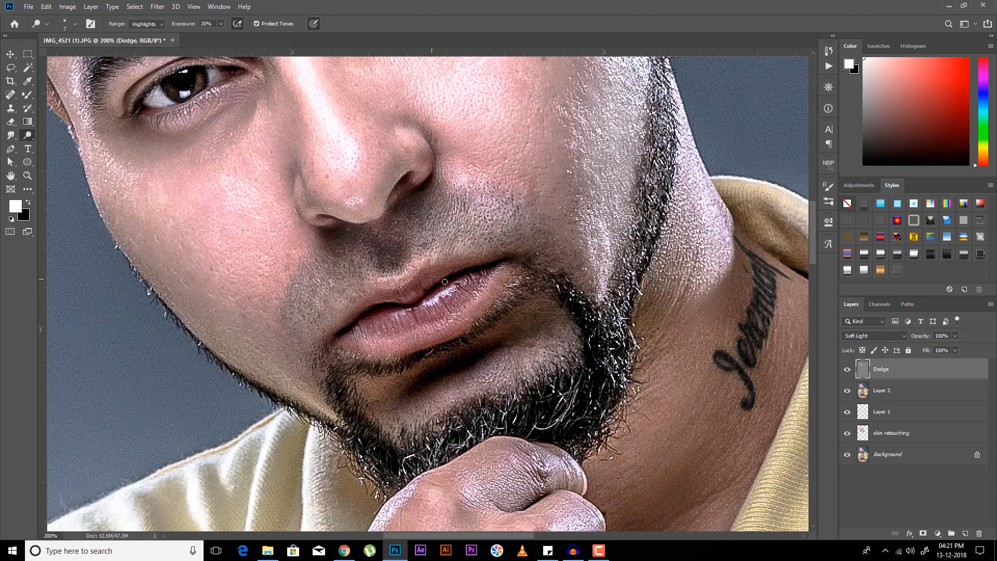
{"action": "left_click_drag", "start_coordinate": [448, 391], "coordinate": [534, 360]}
{"action": "scroll", "coordinate": [510, 410], "scroll_direction": "down", "scroll_amount": 1}
{"action": "scroll", "coordinate": [375, 310], "scroll_direction": "up", "scroll_amount": 1}
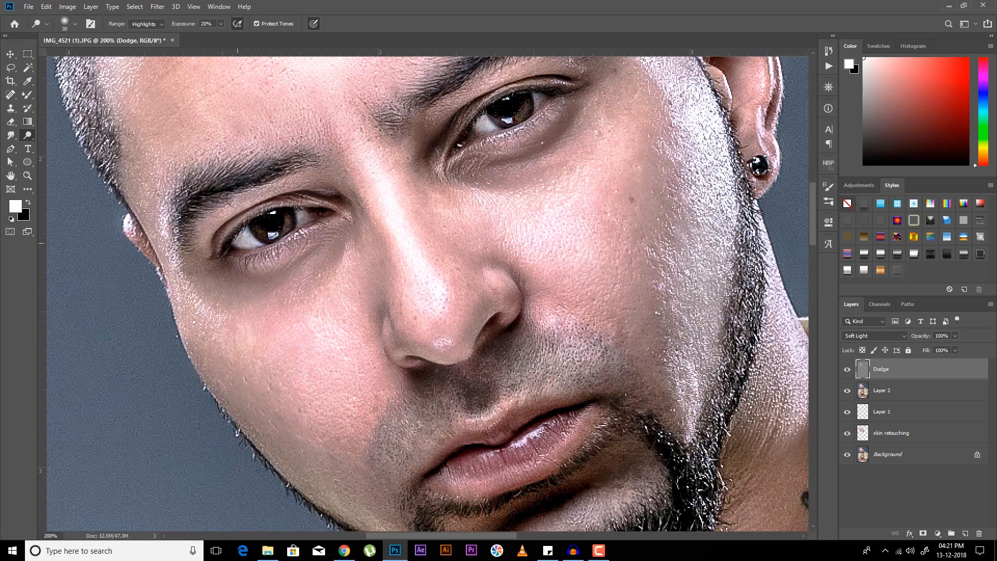
Step: Reduce the Dodge brush to 9 px for the fine highlights on the neck beside the beard
{"action": "left_click_drag", "start_coordinate": [665, 171], "coordinate": [486, 322]}
{"action": "key", "text": "bracketleft"}
{"action": "key", "text": "bracketleft"}
{"action": "key", "text": "bracketleft"}
{"action": "key", "text": "bracketleft"}
{"action": "scroll", "coordinate": [560, 112], "scroll_direction": "down", "scroll_amount": 1}
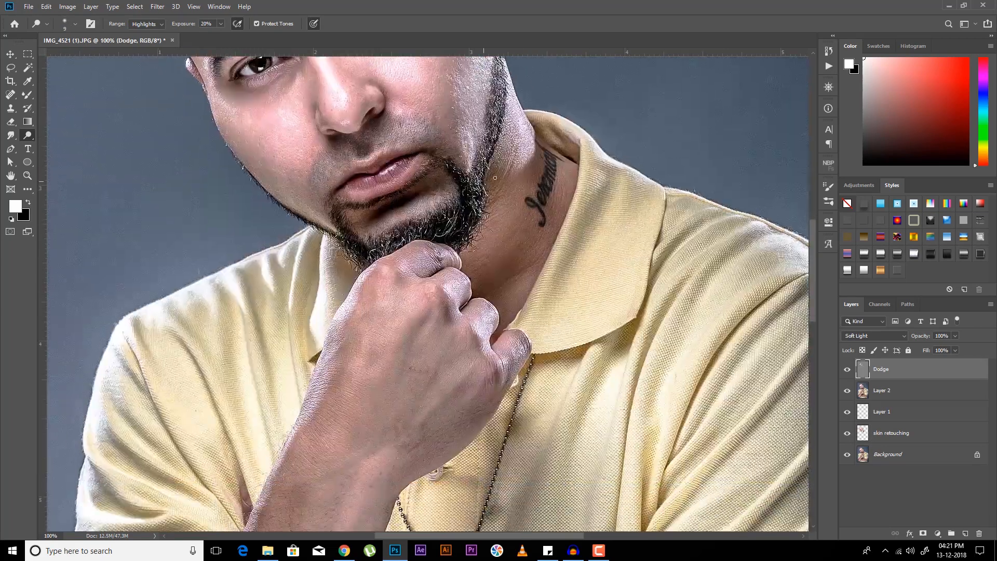
Step: Brighten the outer edge of the raised hand and wrist with the Dodge brush at 20 px
{"action": "key", "text": "bracketleft"}
{"action": "key", "text": "bracketleft"}
{"action": "key", "text": "bracketleft"}
{"action": "key", "text": "bracketleft"}
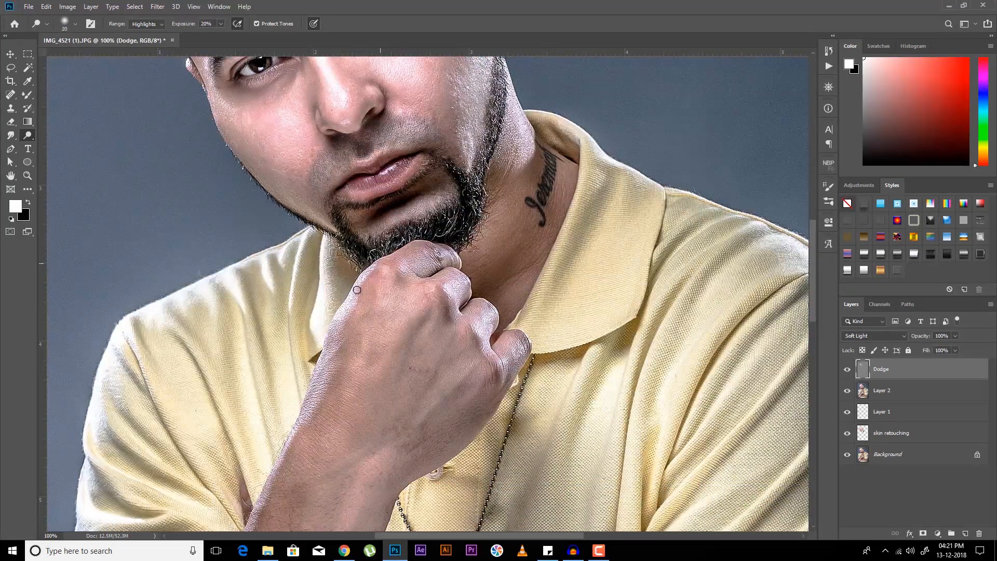
{"action": "left_click_drag", "start_coordinate": [357, 290], "coordinate": [320, 385]}
{"action": "mouse_move", "coordinate": [320, 386]}
{"action": "left_mouse_down"}
{"action": "mouse_move", "coordinate": [349, 319]}
{"action": "mouse_move", "coordinate": [285, 473]}
{"action": "left_mouse_up"}
{"action": "mouse_move", "coordinate": [285, 473]}
{"action": "left_mouse_down"}
{"action": "mouse_move", "coordinate": [372, 283]}
{"action": "mouse_move", "coordinate": [276, 405]}
{"action": "mouse_move", "coordinate": [343, 339]}
{"action": "left_mouse_up"}
{"action": "key", "text": "bracketright"}
{"action": "key", "text": "bracketright"}
{"action": "key", "text": "bracketright"}
{"action": "mouse_move", "coordinate": [344, 339]}
{"action": "left_mouse_down"}
{"action": "mouse_move", "coordinate": [266, 433]}
{"action": "mouse_move", "coordinate": [286, 491]}
{"action": "left_mouse_up"}
Step: Brighten the outer edge of the raised forearm towards the elbow with the Dodge brush at 15 px
{"action": "key", "text": "bracketright"}
{"action": "key", "text": "bracketright"}
{"action": "key", "text": "bracketright"}
{"action": "key", "text": "bracketright"}
{"action": "key", "text": "bracketright"}
{"action": "key", "text": "bracketright"}
{"action": "key", "text": "bracketleft"}
{"action": "key", "text": "bracketleft"}
{"action": "left_click_drag", "start_coordinate": [469, 376], "coordinate": [488, 318]}
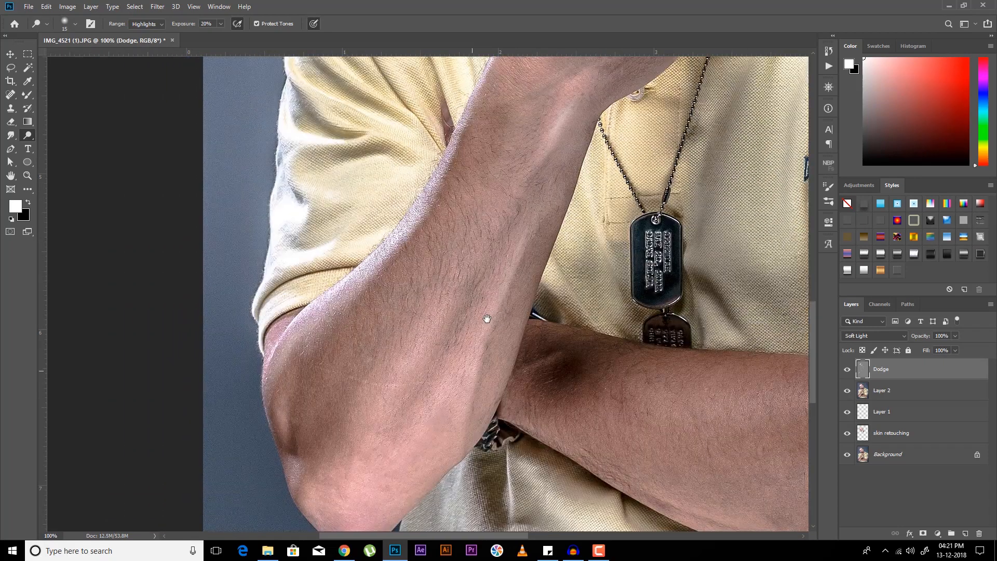
Step: Enlarge the Dodge brush to 70 px and brighten the broad areas of the raised forearm and the back of the hand
{"action": "key", "text": "bracketright"}
{"action": "key", "text": "bracketright"}
{"action": "key", "text": "bracketright"}
{"action": "key", "text": "bracketright"}
{"action": "key", "text": "bracketright"}
{"action": "key", "text": "bracketright"}
{"action": "key", "text": "bracketright"}
{"action": "key", "text": "bracketright"}
{"action": "key", "text": "bracketright"}
{"action": "key", "text": "bracketright"}
{"action": "key", "text": "bracketright"}
{"action": "left_click_drag", "start_coordinate": [371, 436], "coordinate": [405, 329]}
{"action": "key", "text": "ctrl+minus"}
{"action": "key", "text": "ctrl+minus"}
{"action": "key", "text": "ctrl+minus"}
{"action": "key", "text": "ctrl+plus"}
{"action": "key", "text": "ctrl+plus"}
{"action": "key", "text": "ctrl+plus"}
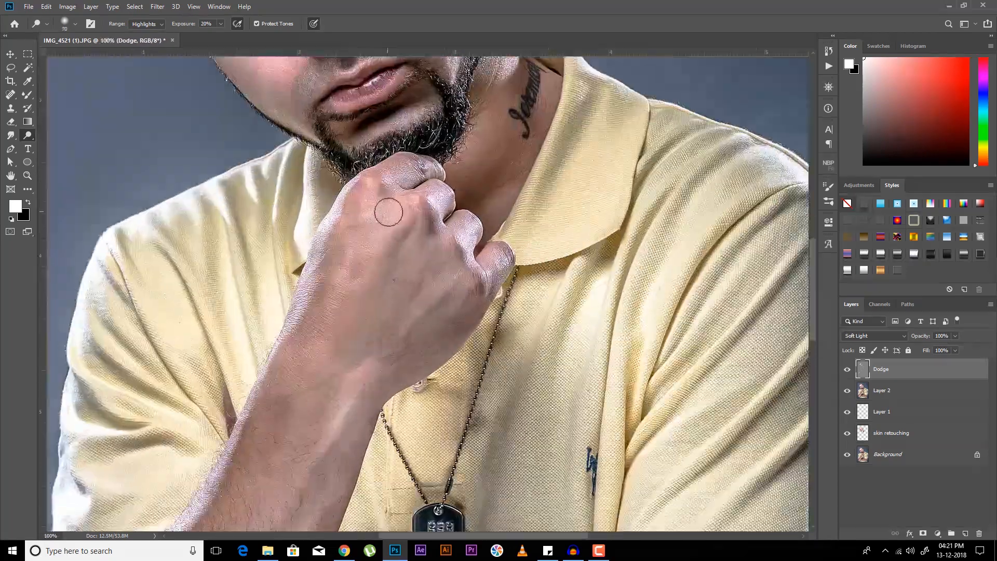
Step: Reduce the Dodge brush to 20 px and brighten the folded arm from the sleeve to the elbow
{"action": "key", "text": "bracketleft"}
{"action": "key", "text": "bracketleft"}
{"action": "key", "text": "bracketleft"}
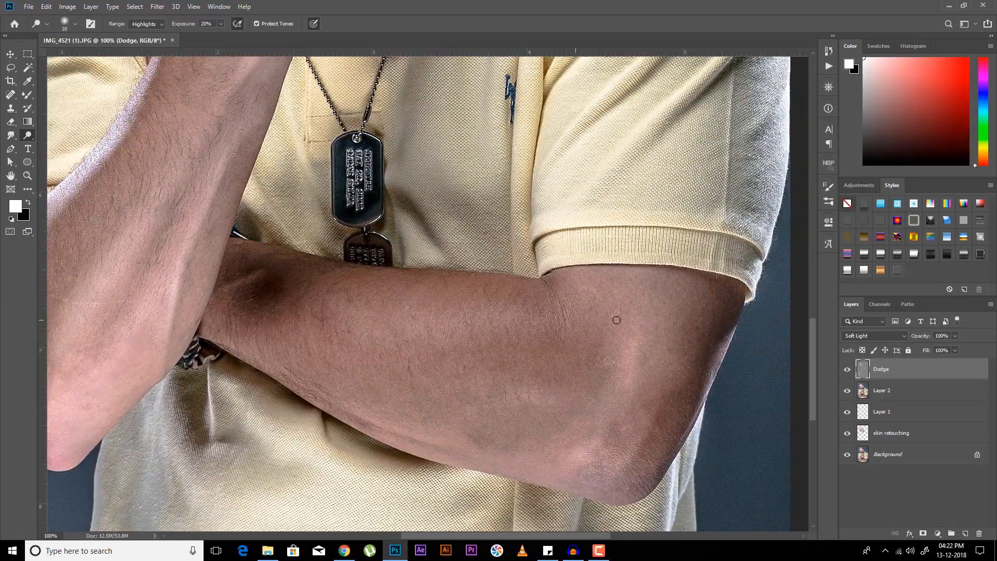
{"action": "mouse_move", "coordinate": [626, 304]}
{"action": "left_mouse_down"}
{"action": "mouse_move", "coordinate": [634, 380]}
{"action": "mouse_move", "coordinate": [614, 490]}
{"action": "left_mouse_up"}
Step: Review the blend modes for the Dodge layer and keep it on Soft Light
{"action": "key", "text": "ctrl+minus"}
{"action": "key", "text": "ctrl+minus"}
{"action": "key", "text": "ctrl+minus"}
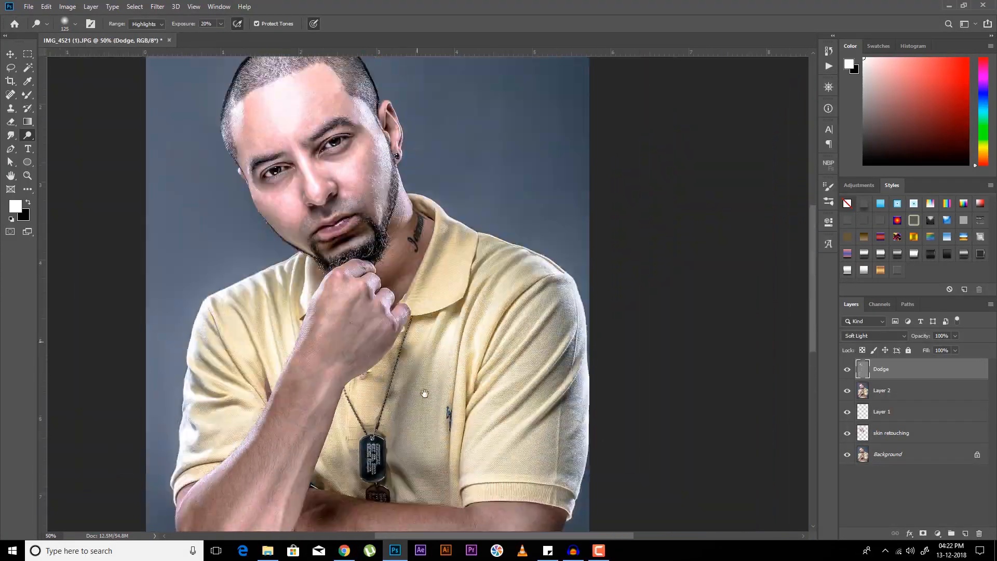
{"action": "left_click", "coordinate": [876, 336]}
{"action": "left_click", "coordinate": [854, 414]}
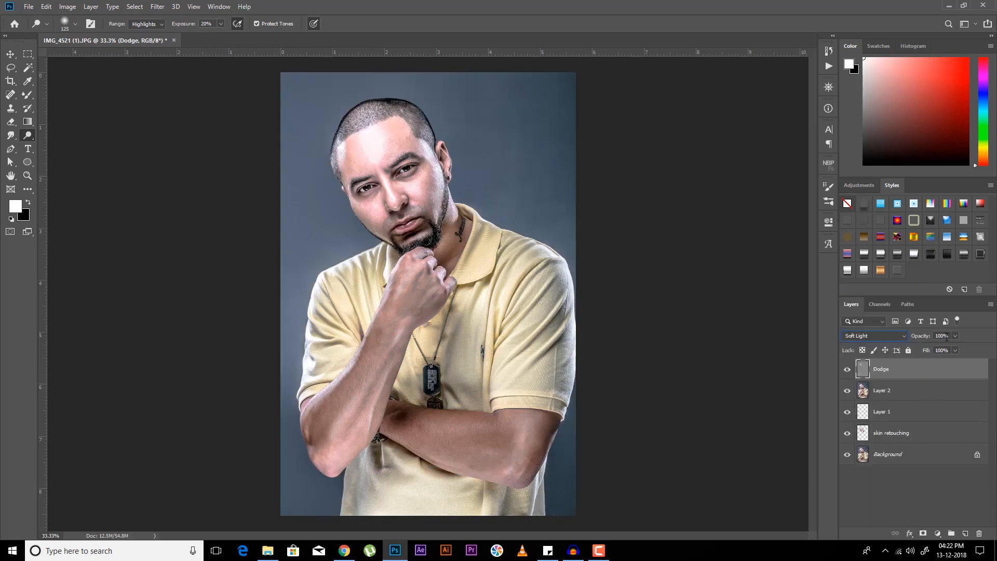
Step: Create a new layer named burn in Soft Light mode, filled with 50% gray
{"action": "key", "text": "ctrl+shift+n"}
{"action": "left_click", "coordinate": [608, 285]}
{"action": "type", "text": "bu"}
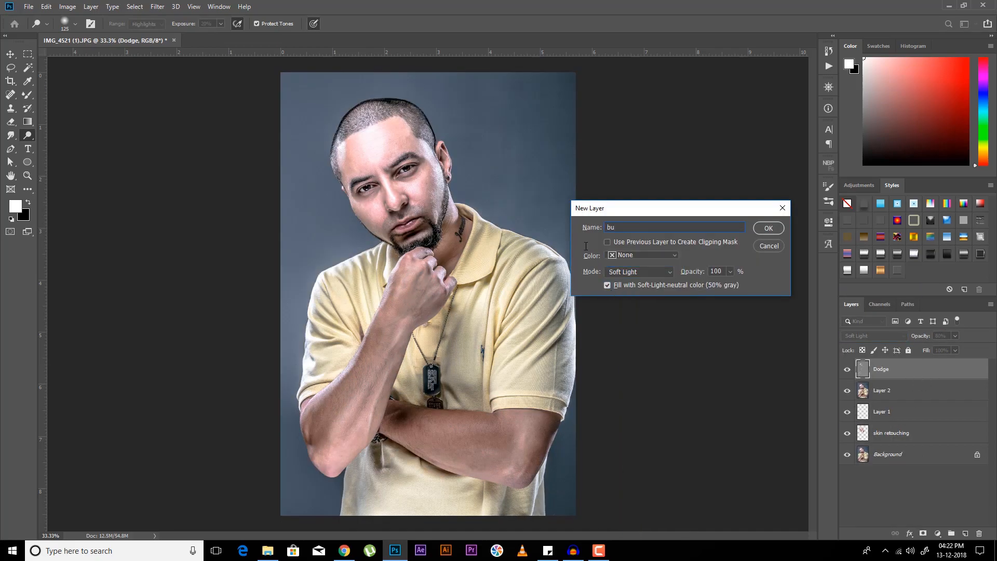
{"action": "type", "text": "rn"}
{"action": "key", "text": "Return"}
Step: Choose the Burn tool and reduce its brush to 45 px for working on the hair in the burn layer
{"action": "right_click", "coordinate": [27, 136]}
{"action": "left_click", "coordinate": [61, 146]}
{"action": "key", "text": "ctrl+plus"}
{"action": "key", "text": "ctrl+plus"}
{"action": "key", "text": "ctrl+plus"}
{"action": "key", "text": "ctrl+plus"}
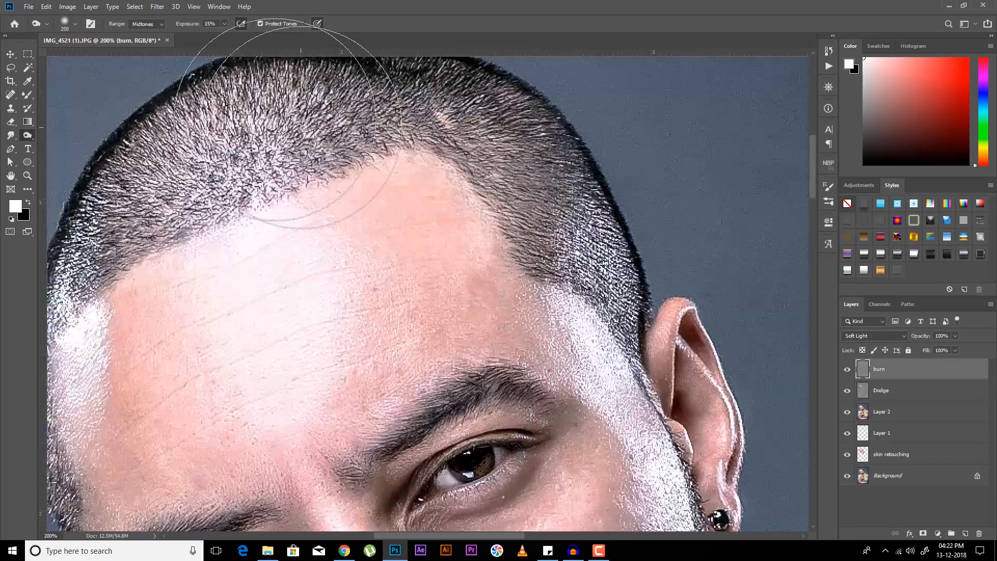
{"action": "key", "text": "bracketleft"}
{"action": "key", "text": "bracketleft"}
{"action": "key", "text": "bracketleft"}
{"action": "key", "text": "bracketleft"}
{"action": "key", "text": "bracketleft"}
{"action": "key", "text": "bracketleft"}
{"action": "key", "text": "bracketleft"}
{"action": "key", "text": "bracketleft"}
{"action": "key", "text": "bracketleft"}
{"action": "key", "text": "bracketleft"}
{"action": "key", "text": "bracketleft"}
Step: Darken the shaved hair above and beside the forehead, reducing the Burn brush to 40 px
{"action": "left_click_drag", "start_coordinate": [289, 155], "coordinate": [266, 254]}
{"action": "mouse_move", "coordinate": [369, 182]}
{"action": "left_mouse_down"}
{"action": "mouse_move", "coordinate": [519, 327]}
{"action": "mouse_move", "coordinate": [495, 303]}
{"action": "left_mouse_up"}
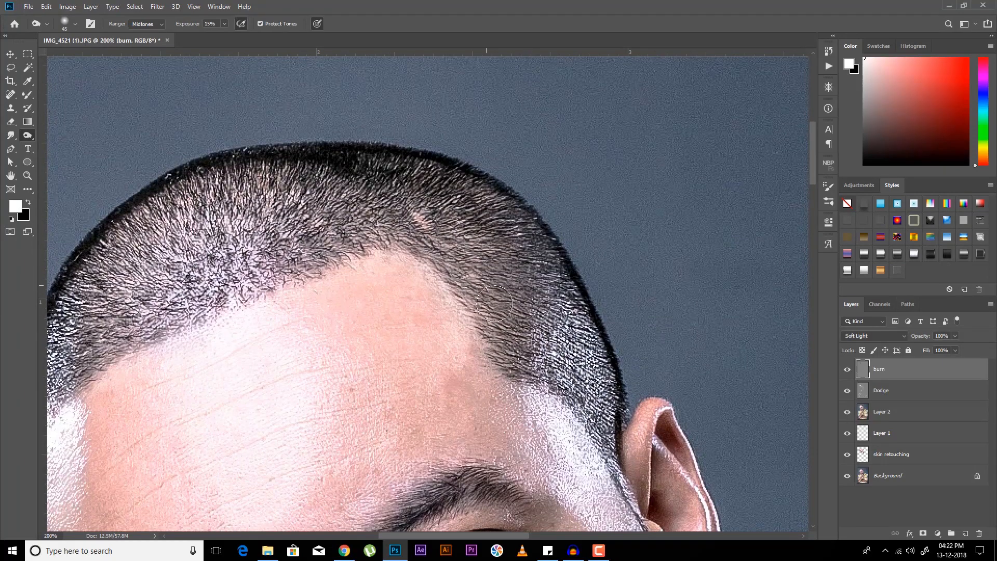
{"action": "left_click_drag", "start_coordinate": [512, 336], "coordinate": [645, 283]}
{"action": "key", "text": "bracketleft"}
{"action": "mouse_move", "coordinate": [272, 252]}
{"action": "left_mouse_down"}
{"action": "mouse_move", "coordinate": [208, 296]}
{"action": "mouse_move", "coordinate": [332, 208]}
{"action": "mouse_move", "coordinate": [176, 351]}
{"action": "left_mouse_up"}
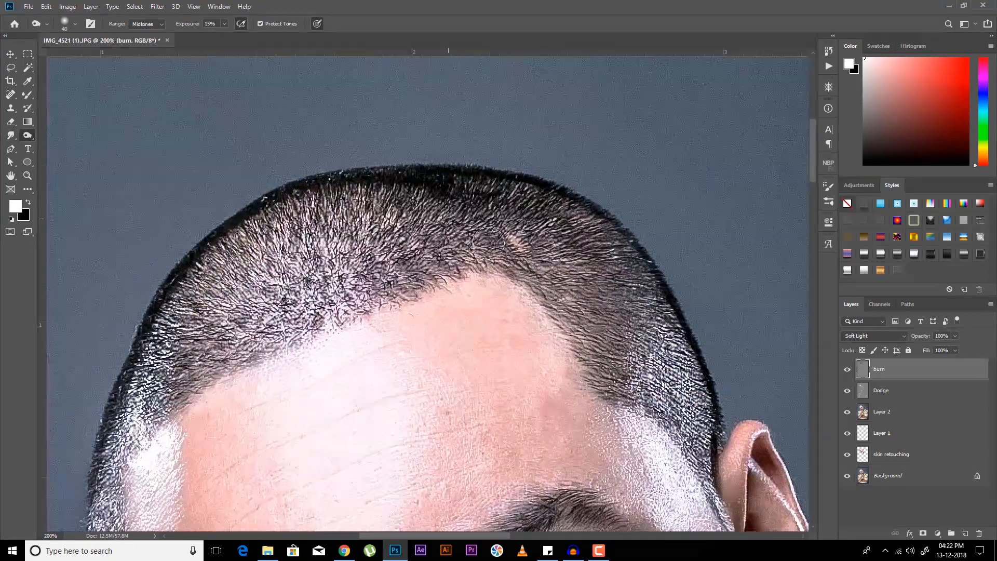
Step: Reduce the Burn brush to 15 px and darken the shadows in and around the ear
{"action": "key", "text": "bracketleft"}
{"action": "mouse_move", "coordinate": [713, 489]}
{"action": "left_mouse_down"}
{"action": "mouse_move", "coordinate": [552, 264]}
{"action": "mouse_move", "coordinate": [633, 311]}
{"action": "left_mouse_up"}
{"action": "key", "text": "bracketright"}
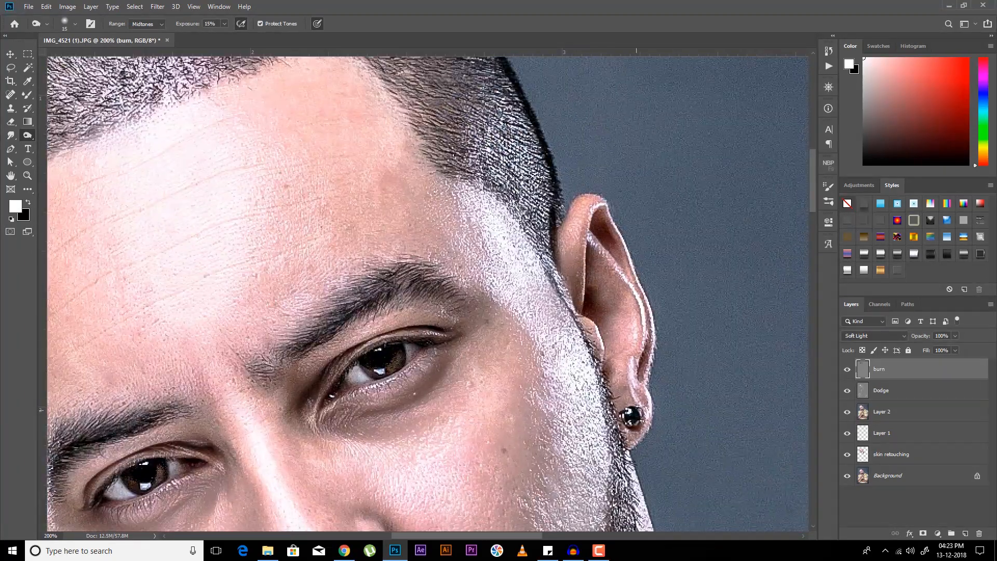
Step: Darken the upper lip with the Burn brush at 20 px
{"action": "left_click_drag", "start_coordinate": [636, 410], "coordinate": [625, 180]}
{"action": "left_click_drag", "start_coordinate": [583, 405], "coordinate": [583, 246]}
{"action": "key", "text": "bracketright"}
{"action": "key", "text": "bracketright"}
{"action": "key", "text": "bracketright"}
{"action": "key", "text": "bracketright"}
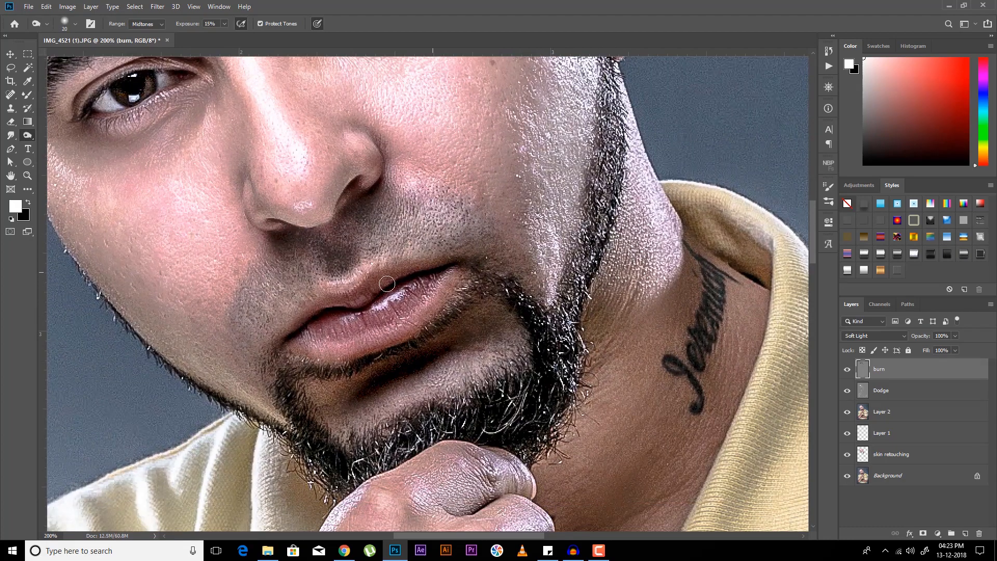
Step: Darken the outer corner of the eye farthest from the earring with the Burn brush at 15 px
{"action": "left_click_drag", "start_coordinate": [272, 228], "coordinate": [352, 295]}
{"action": "key", "text": "bracketright"}
{"action": "key", "text": "bracketright"}
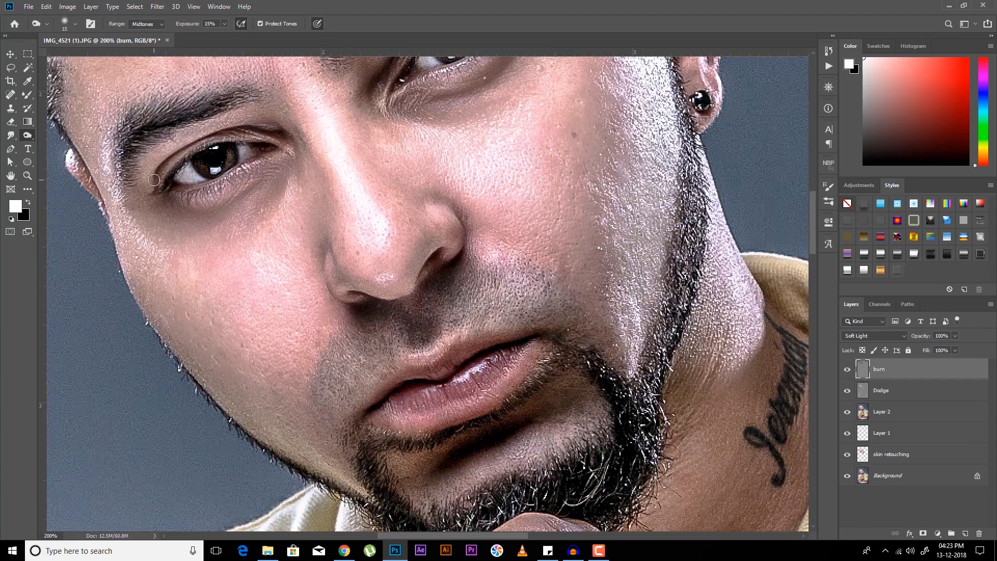
{"action": "left_click_drag", "start_coordinate": [404, 58], "coordinate": [295, 167]}
{"action": "key", "text": "bracketright"}
{"action": "left_click_drag", "start_coordinate": [294, 106], "coordinate": [329, 186]}
Step: Enlarge the Burn brush to 30 px and darken the eyebrow above that eye
{"action": "key", "text": "bracketright"}
{"action": "key", "text": "bracketright"}
{"action": "left_click_drag", "start_coordinate": [143, 289], "coordinate": [301, 244]}
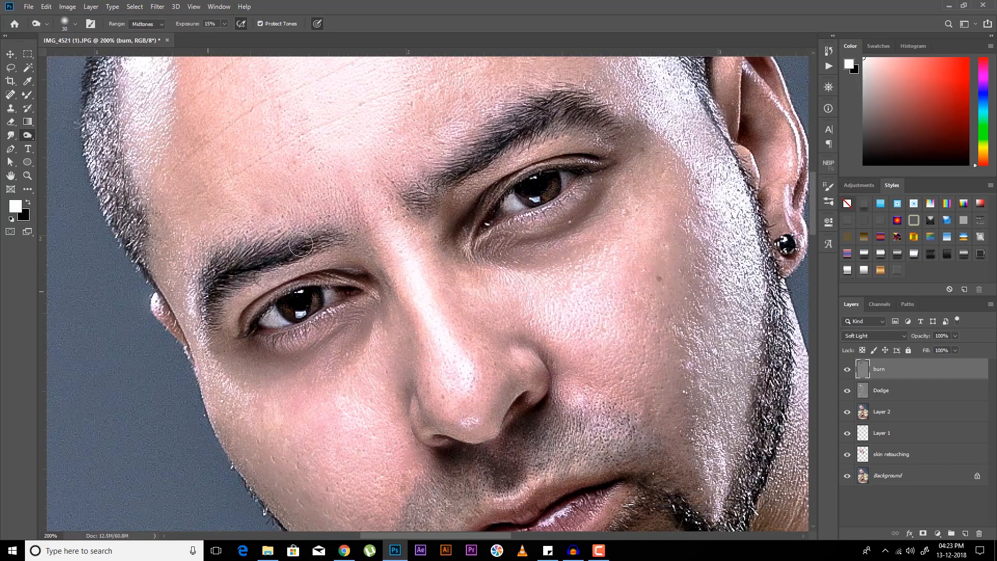
Step: Darken the side of the nose and the adjoining cheek with the Burn brush at 70 px
{"action": "left_click_drag", "start_coordinate": [374, 218], "coordinate": [367, 396]}
{"action": "key", "text": "bracketright"}
{"action": "key", "text": "bracketright"}
{"action": "key", "text": "bracketright"}
{"action": "key", "text": "bracketright"}
{"action": "key", "text": "bracketright"}
{"action": "key", "text": "bracketright"}
{"action": "key", "text": "bracketright"}
{"action": "key", "text": "bracketright"}
{"action": "key", "text": "bracketright"}
{"action": "key", "text": "bracketright"}
{"action": "key", "text": "bracketright"}
{"action": "left_click_drag", "start_coordinate": [256, 324], "coordinate": [203, 122]}
{"action": "key", "text": "bracketleft"}
{"action": "key", "text": "bracketleft"}
{"action": "key", "text": "bracketleft"}
{"action": "key", "text": "bracketleft"}
{"action": "key", "text": "bracketleft"}
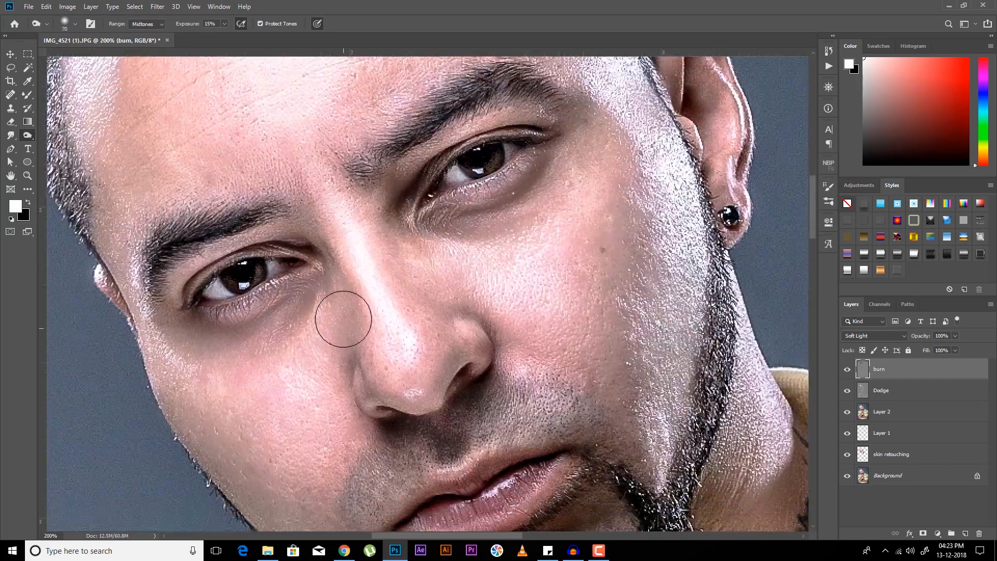
{"action": "mouse_move", "coordinate": [521, 354]}
{"action": "left_mouse_down"}
{"action": "mouse_move", "coordinate": [421, 249]}
{"action": "mouse_move", "coordinate": [436, 276]}
{"action": "left_mouse_up"}
{"action": "key", "text": "bracketright"}
{"action": "key", "text": "bracketright"}
Step: Enlarge the Burn brush to 100 px and darken the back of the raised hand and the wrist
{"action": "key", "text": "ctrl+minus"}
{"action": "key", "text": "ctrl+plus"}
{"action": "key", "text": "bracketleft"}
{"action": "key", "text": "bracketleft"}
{"action": "key", "text": "ctrl+minus"}
{"action": "left_click_drag", "start_coordinate": [379, 411], "coordinate": [405, 334]}
{"action": "key", "text": "bracketright"}
{"action": "key", "text": "bracketright"}
{"action": "key", "text": "bracketright"}
{"action": "key", "text": "bracketright"}
{"action": "key", "text": "bracketright"}
{"action": "left_click_drag", "start_coordinate": [343, 369], "coordinate": [307, 453]}
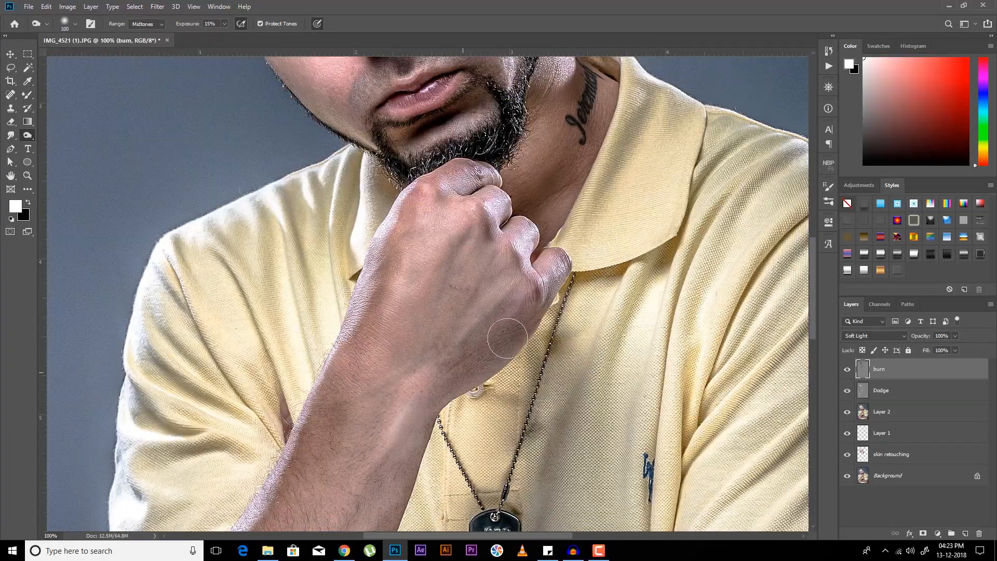
Step: Darken the raised arm from the back of the hand through the wrist into the forearm with the Burn brush
{"action": "key", "text": "bracketleft"}
{"action": "key", "text": "bracketleft"}
{"action": "key", "text": "bracketleft"}
{"action": "key", "text": "bracketleft"}
{"action": "key", "text": "bracketleft"}
{"action": "left_click_drag", "start_coordinate": [378, 384], "coordinate": [387, 213]}
{"action": "key", "text": "bracketright"}
{"action": "key", "text": "bracketright"}
{"action": "key", "text": "bracketright"}
{"action": "key", "text": "bracketright"}
{"action": "mouse_move", "coordinate": [496, 203]}
{"action": "left_mouse_down"}
{"action": "mouse_move", "coordinate": [425, 264]}
{"action": "mouse_move", "coordinate": [373, 422]}
{"action": "left_mouse_up"}
{"action": "left_click_drag", "start_coordinate": [357, 318], "coordinate": [392, 186]}
{"action": "left_click_drag", "start_coordinate": [378, 387], "coordinate": [425, 226]}
Step: Enlarge the Burn brush to 125 px and darken the raised arm around the elbow and along the forearm
{"action": "key", "text": "bracketright"}
{"action": "key", "text": "bracketright"}
{"action": "key", "text": "bracketright"}
{"action": "key", "text": "bracketright"}
{"action": "left_click_drag", "start_coordinate": [182, 383], "coordinate": [190, 415]}
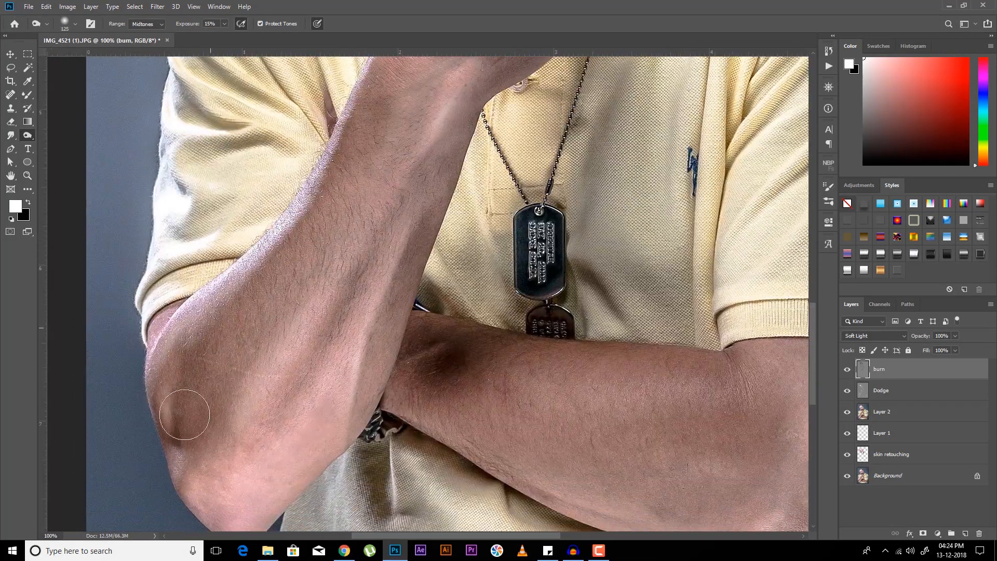
{"action": "left_click_drag", "start_coordinate": [243, 328], "coordinate": [391, 107]}
{"action": "key", "text": "bracketleft"}
{"action": "left_click_drag", "start_coordinate": [258, 452], "coordinate": [288, 366]}
{"action": "left_click_drag", "start_coordinate": [224, 392], "coordinate": [221, 406]}
Step: Darken the crossed forearm and its elbow with the Burn brush at 125 px
{"action": "left_click_drag", "start_coordinate": [693, 307], "coordinate": [550, 375]}
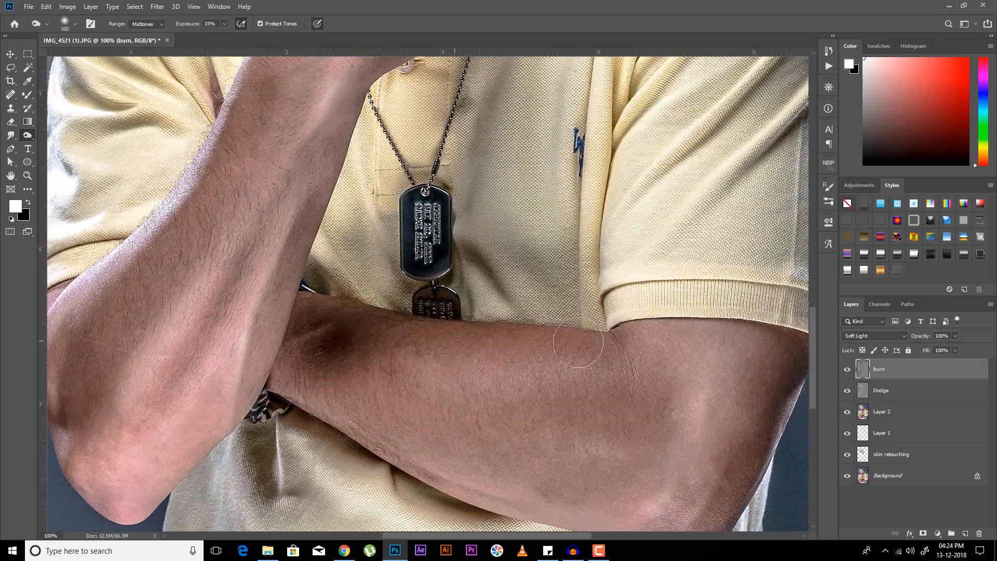
{"action": "key", "text": "bracketright"}
{"action": "left_click_drag", "start_coordinate": [596, 352], "coordinate": [378, 337]}
{"action": "key", "text": "bracketright"}
{"action": "key", "text": "bracketright"}
{"action": "left_click_drag", "start_coordinate": [573, 405], "coordinate": [515, 389]}
{"action": "key", "text": "bracketright"}
{"action": "left_click_drag", "start_coordinate": [778, 347], "coordinate": [810, 196]}
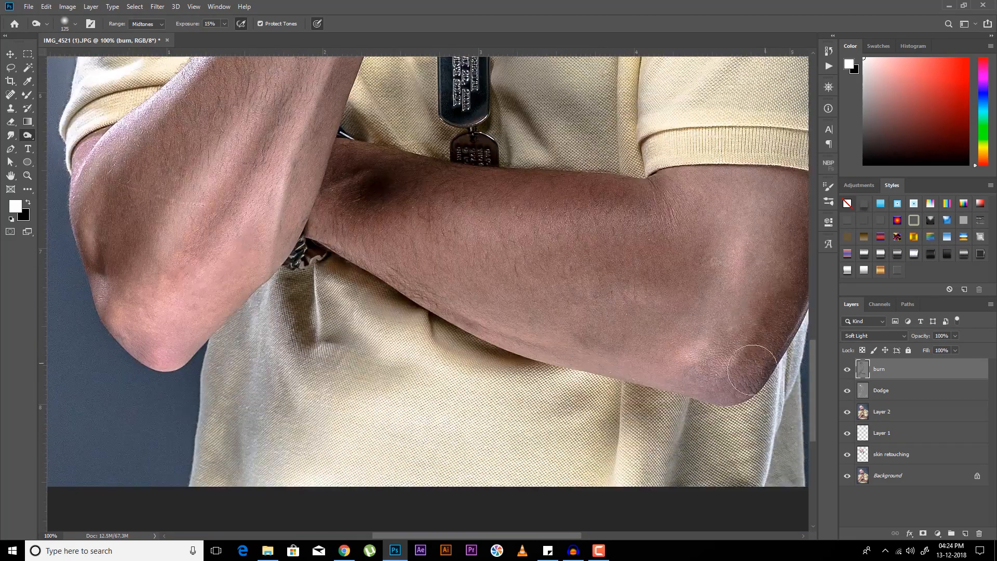
{"action": "left_click_drag", "start_coordinate": [753, 374], "coordinate": [450, 309]}
Step: Keep the burn layer in Soft Light at 90% opacity and lower the Dodge layer's opacity to 60%
{"action": "key", "text": "ctrl+minus"}
{"action": "key", "text": "bracketleft"}
{"action": "key", "text": "bracketleft"}
{"action": "key", "text": "bracketleft"}
{"action": "key", "text": "bracketleft"}
{"action": "left_click_drag", "start_coordinate": [457, 377], "coordinate": [373, 530]}
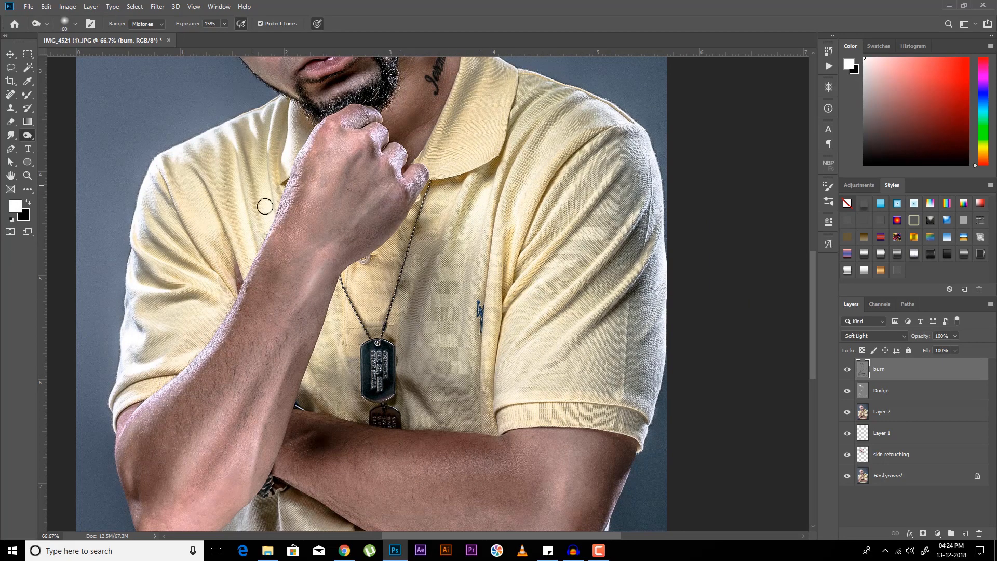
{"action": "key", "text": "ctrl+minus"}
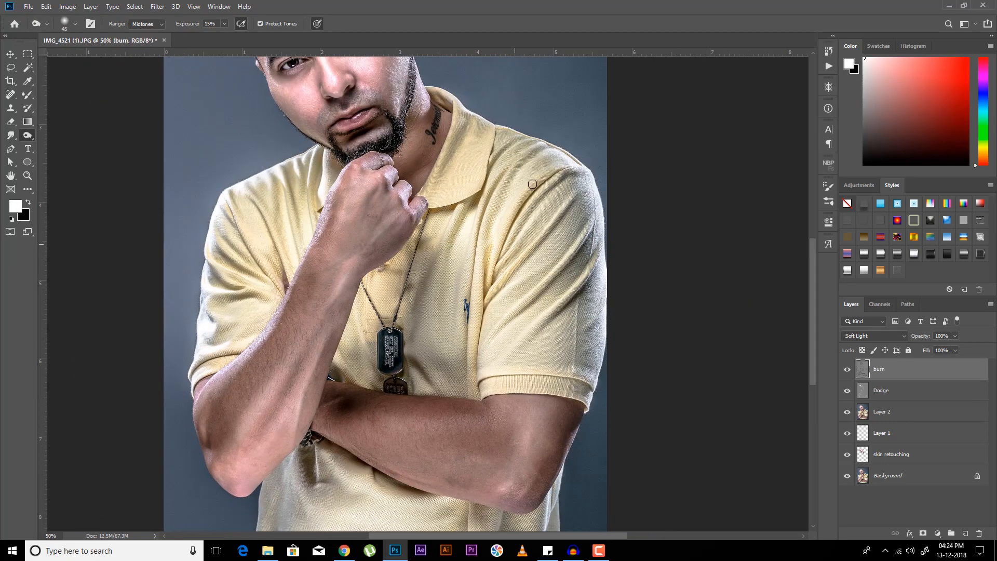
{"action": "left_click", "coordinate": [878, 335]}
{"action": "left_click", "coordinate": [865, 290]}
{"action": "key", "text": "ctrl+minus"}
{"action": "left_click", "coordinate": [884, 335]}
{"action": "left_click", "coordinate": [865, 414]}
{"action": "left_click_drag", "start_coordinate": [933, 335], "coordinate": [930, 336]}
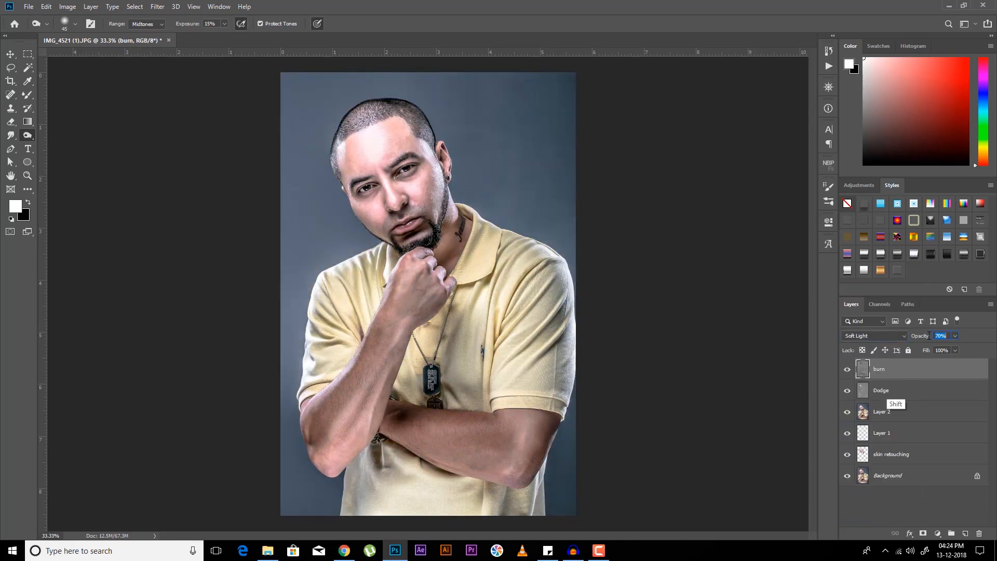
{"action": "left_click", "coordinate": [886, 390]}
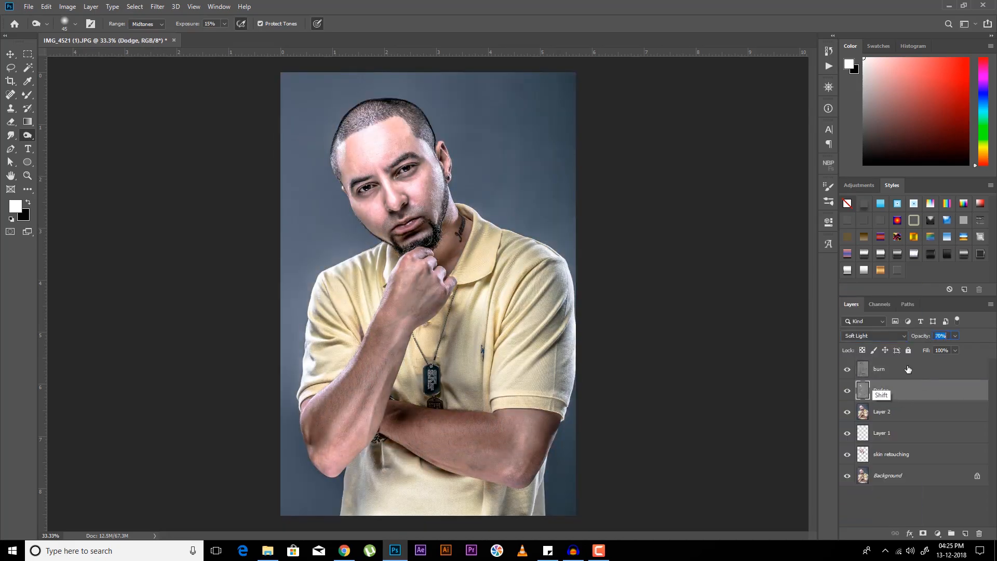
Step: Examine the crossed arm, sleeve and raised hand for areas that still need the Dodge brush
{"action": "key", "text": "shift+o"}
{"action": "key", "text": "ctrl+plus"}
{"action": "key", "text": "ctrl+plus"}
{"action": "key", "text": "ctrl+plus"}
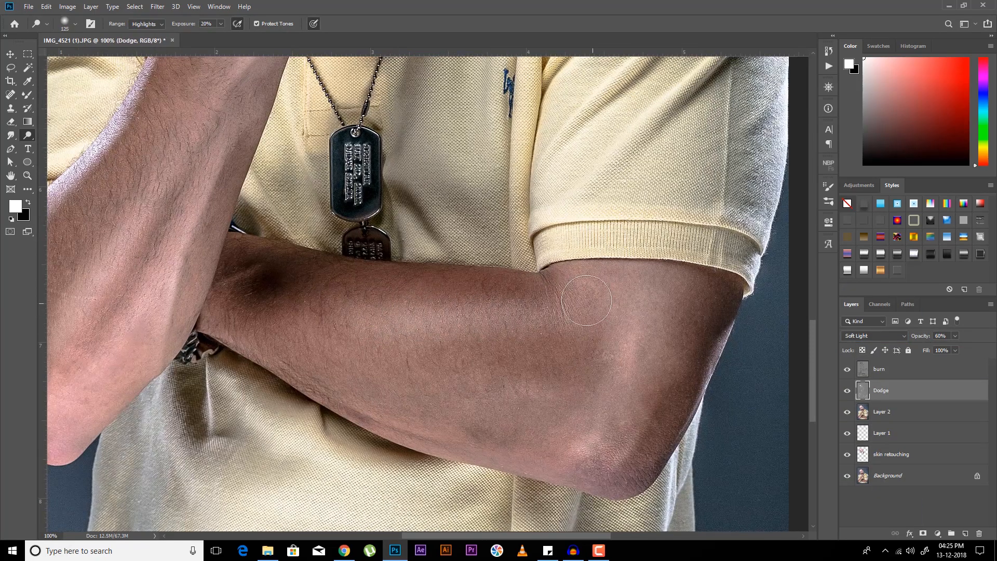
{"action": "key", "text": "bracketleft"}
{"action": "key", "text": "bracketleft"}
{"action": "key", "text": "bracketleft"}
{"action": "key", "text": "bracketleft"}
{"action": "key", "text": "bracketleft"}
{"action": "key", "text": "bracketleft"}
{"action": "key", "text": "bracketleft"}
{"action": "key", "text": "bracketleft"}
{"action": "key", "text": "bracketleft"}
{"action": "left_click_drag", "start_coordinate": [649, 127], "coordinate": [593, 314]}
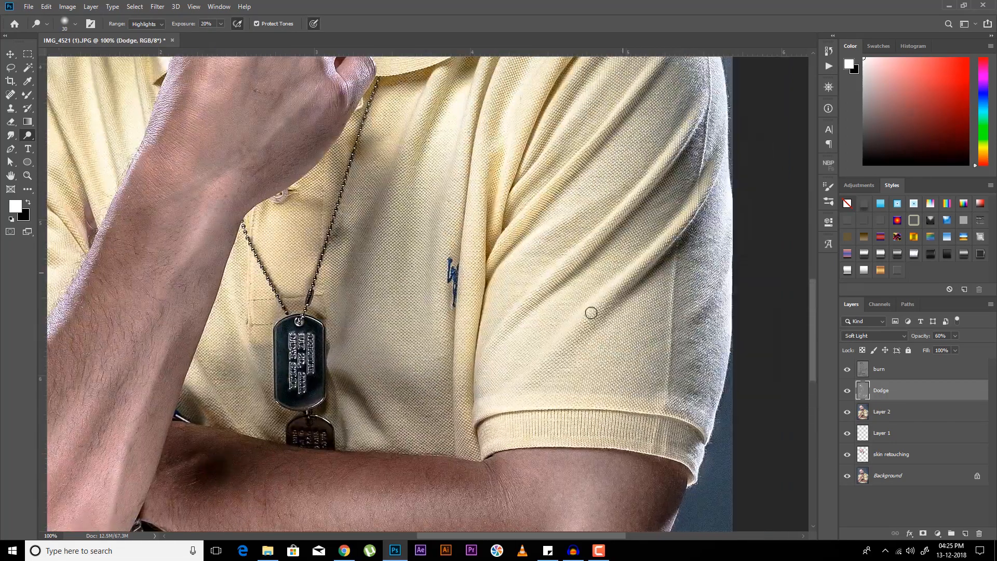
{"action": "left_click_drag", "start_coordinate": [127, 468], "coordinate": [350, 322]}
{"action": "key", "text": "bracketright"}
{"action": "key", "text": "bracketright"}
{"action": "key", "text": "bracketright"}
{"action": "key", "text": "bracketright"}
{"action": "key", "text": "ctrl+minus"}
{"action": "left_click_drag", "start_coordinate": [345, 161], "coordinate": [300, 400]}
{"action": "key", "text": "ctrl+minus"}
{"action": "key", "text": "ctrl+minus"}
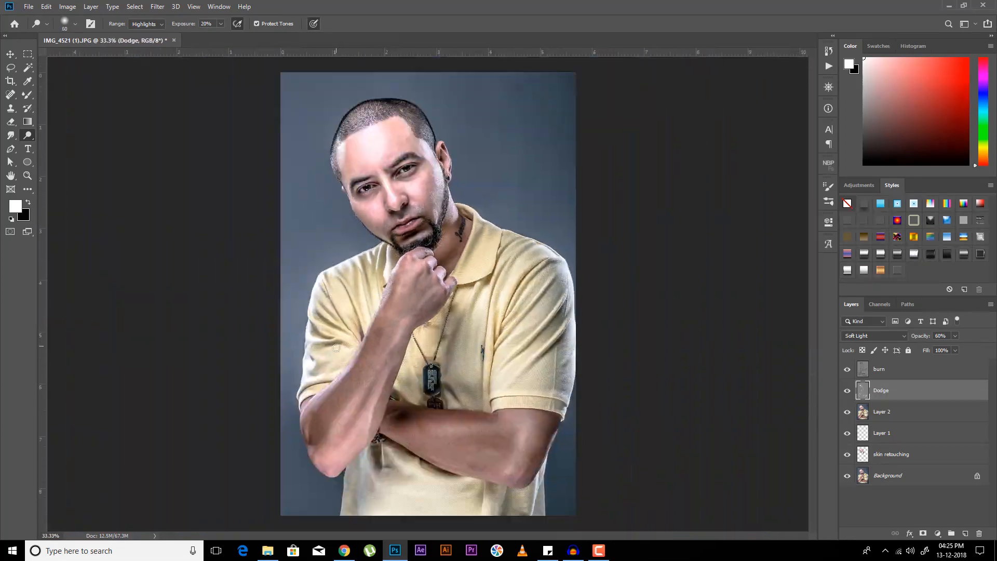
Step: Group all retouching layers from burn down to skin retouching, leaving the Background outside
{"action": "left_click", "coordinate": [885, 370]}
{"action": "left_click", "coordinate": [885, 454], "text": "shift"}
{"action": "key", "text": "ctrl+g"}
Step: Toggle the group's visibility to compare the retouched portrait with the original
{"action": "left_click", "coordinate": [849, 366]}
{"action": "left_click", "coordinate": [848, 365]}
{"action": "left_click", "coordinate": [847, 366]}
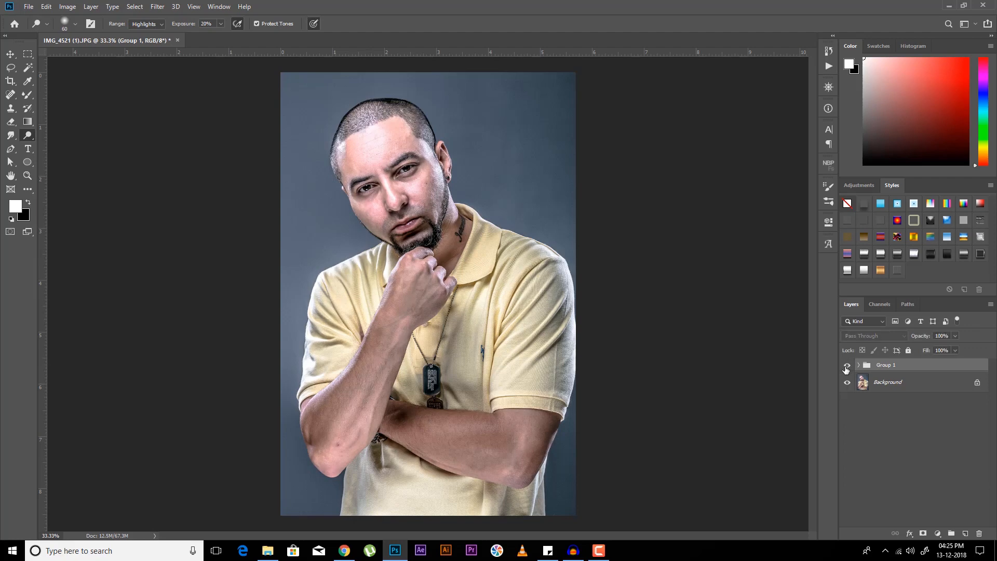
{"action": "left_click", "coordinate": [847, 367]}
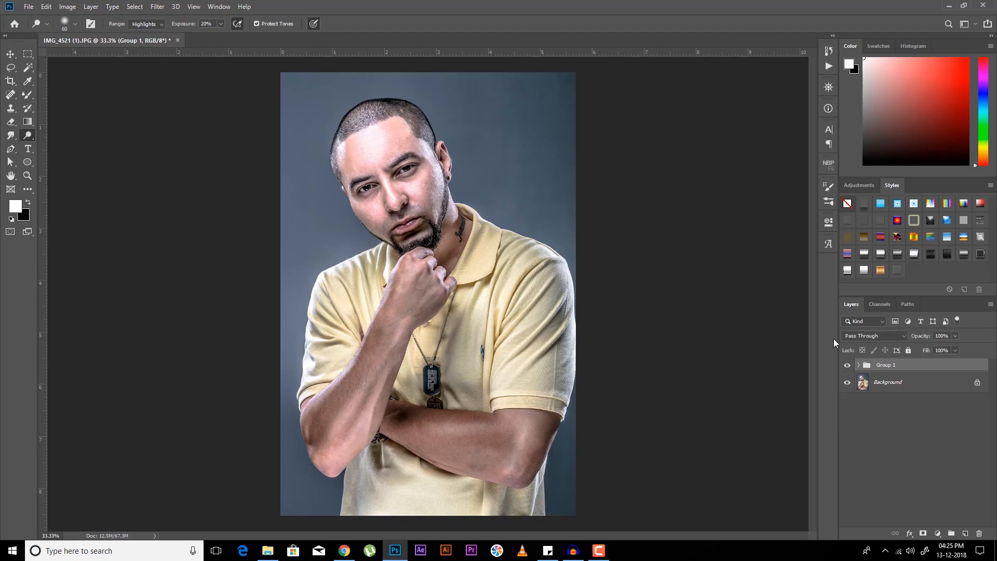
{"action": "left_click", "coordinate": [846, 366]}
{"action": "left_click", "coordinate": [847, 366]}
Step: Examine the raised hand, shirt, face and hair up close for remaining flaws
{"action": "key", "text": "ctrl+plus"}
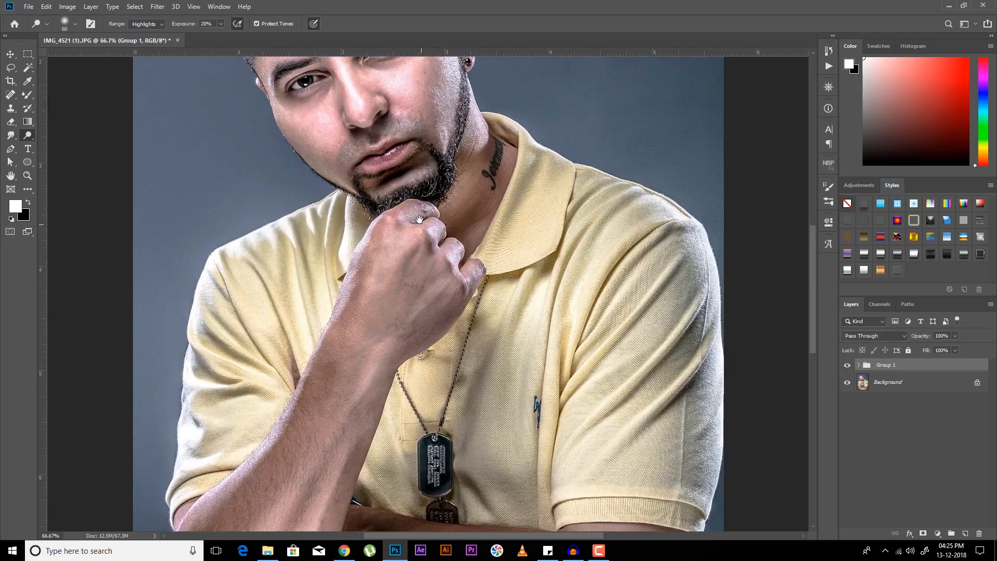
{"action": "left_click_drag", "start_coordinate": [419, 220], "coordinate": [435, 329]}
{"action": "left_click_drag", "start_coordinate": [406, 276], "coordinate": [525, 175]}
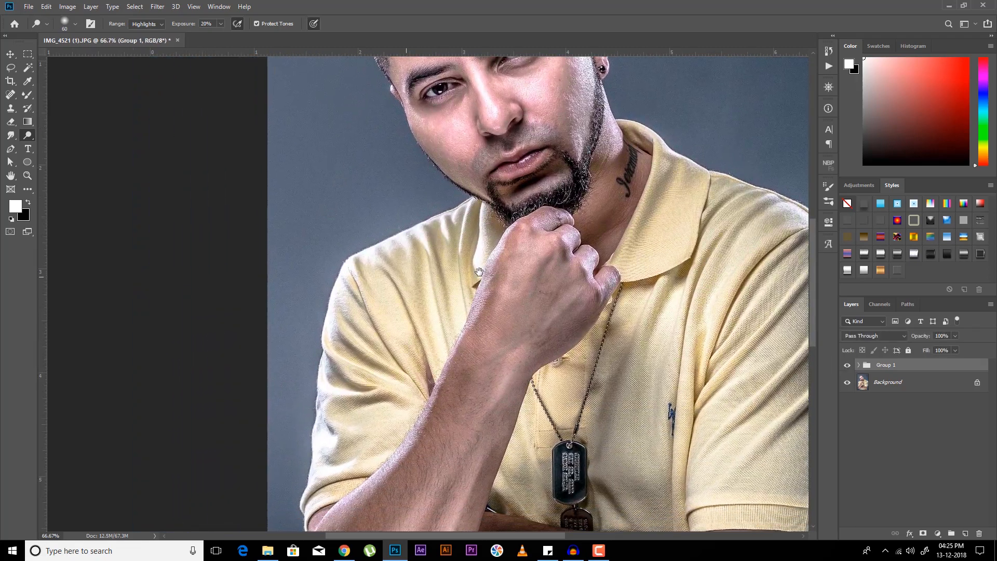
{"action": "left_click_drag", "start_coordinate": [479, 271], "coordinate": [476, 418]}
{"action": "key", "text": "ctrl+minus"}
{"action": "key", "text": "ctrl+plus"}
{"action": "key", "text": "ctrl+plus"}
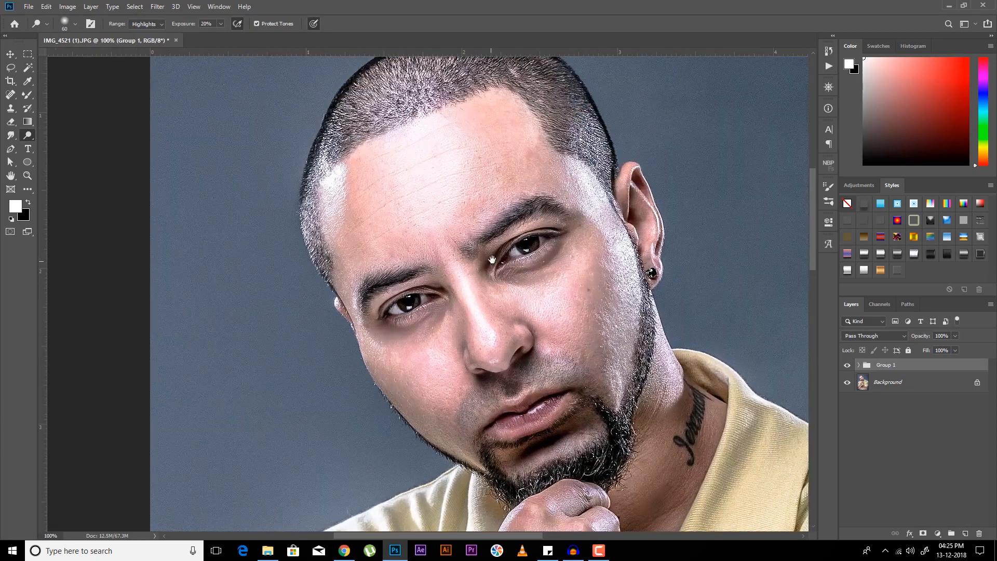
{"action": "left_click_drag", "start_coordinate": [492, 259], "coordinate": [431, 320]}
{"action": "left_click_drag", "start_coordinate": [434, 229], "coordinate": [448, 305]}
{"action": "left_click_drag", "start_coordinate": [472, 184], "coordinate": [459, 266]}
Step: Add a new layer above burn and remove the bare patch in the hair above the forehead with the Spot Healing Brush
{"action": "key", "text": "ctrl+plus"}
{"action": "key", "text": "ctrl+plus"}
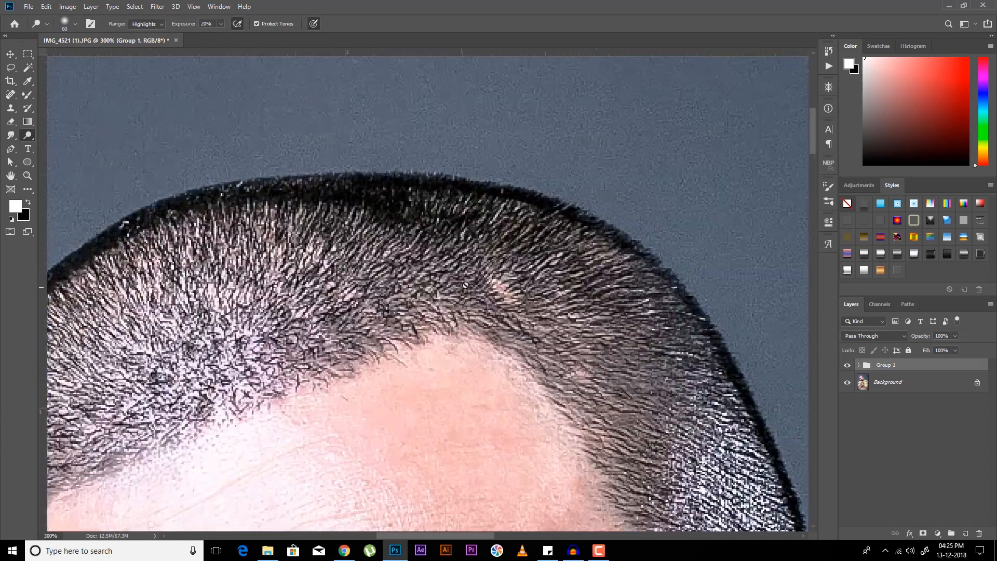
{"action": "left_click", "coordinate": [858, 365]}
{"action": "left_click", "coordinate": [921, 383]}
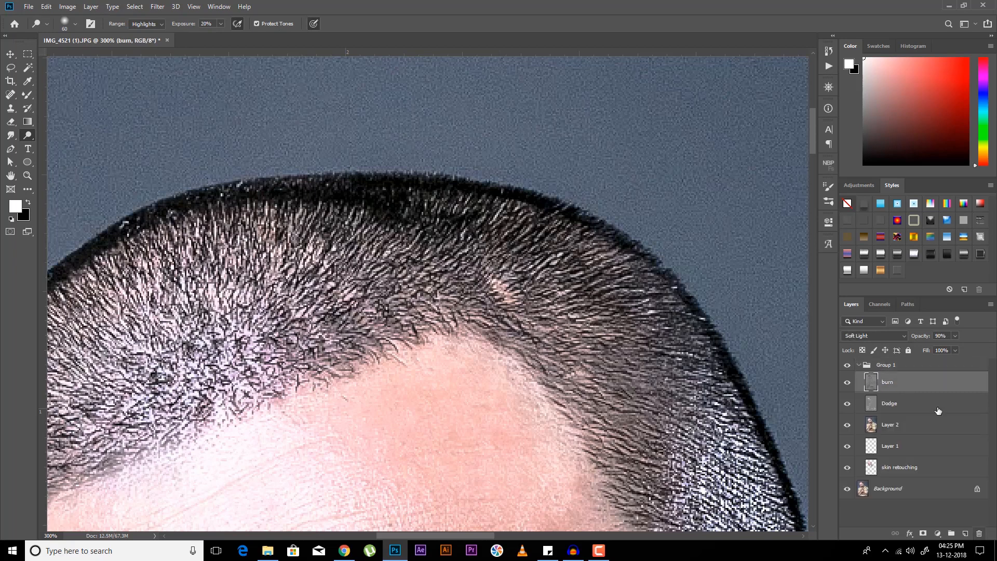
{"action": "left_click", "coordinate": [966, 533]}
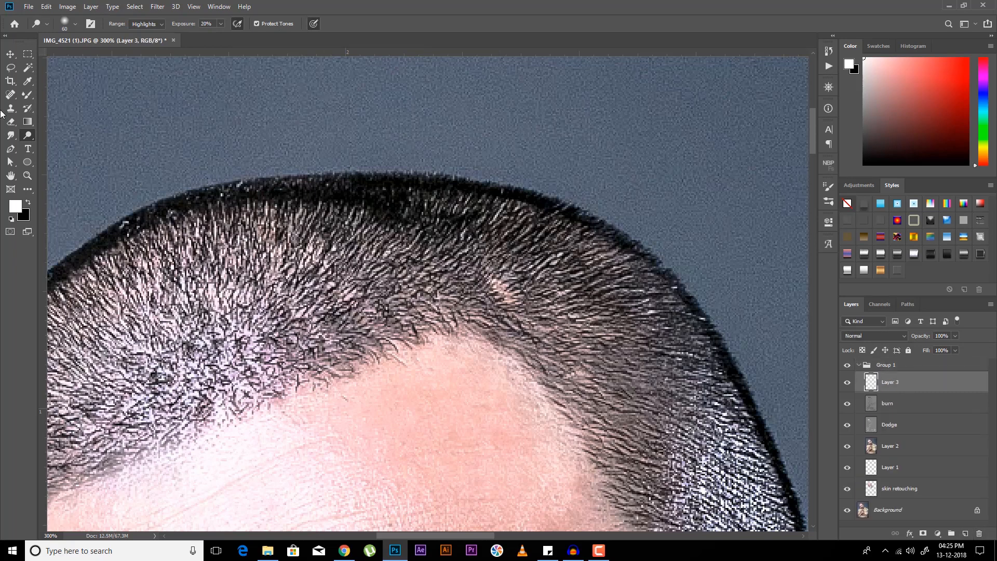
{"action": "left_click", "coordinate": [12, 96]}
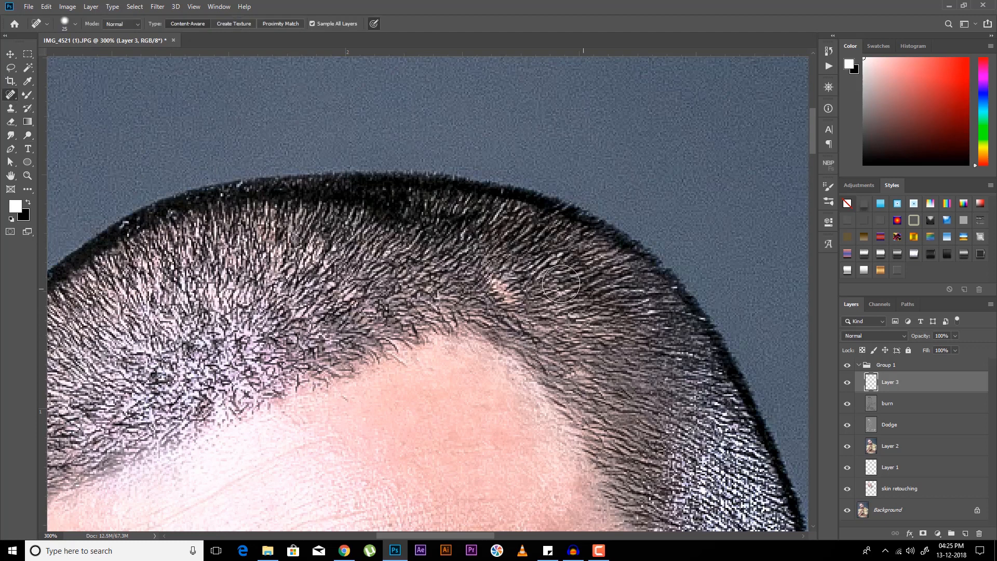
{"action": "left_click_drag", "start_coordinate": [504, 281], "coordinate": [517, 314]}
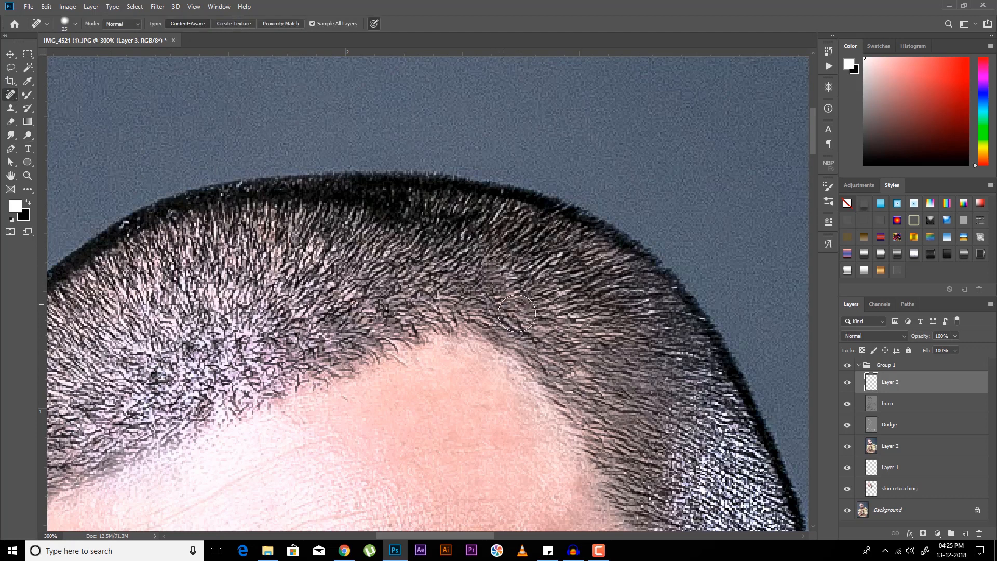
Step: Heal the small spots on the upper cheek beside the eye nearest the earring with the 25 px Spot Healing Brush
{"action": "left_click_drag", "start_coordinate": [610, 399], "coordinate": [474, 102]}
{"action": "left_click_drag", "start_coordinate": [635, 366], "coordinate": [589, 174]}
{"action": "left_click_drag", "start_coordinate": [589, 379], "coordinate": [560, 68]}
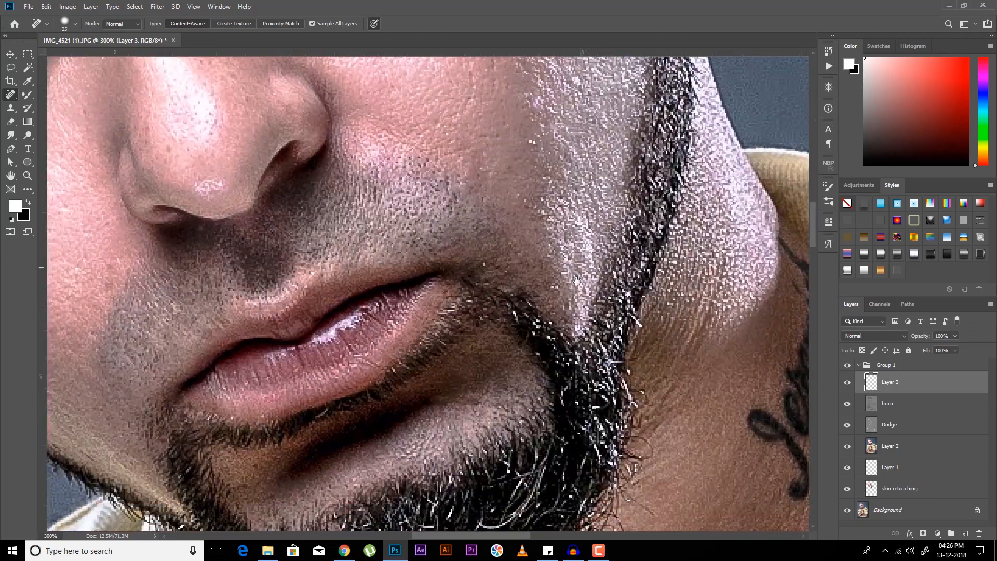
{"action": "left_click_drag", "start_coordinate": [457, 333], "coordinate": [577, 218]}
{"action": "left_click_drag", "start_coordinate": [548, 358], "coordinate": [550, 429]}
{"action": "left_click_drag", "start_coordinate": [551, 200], "coordinate": [574, 442]}
{"action": "left_click_drag", "start_coordinate": [535, 135], "coordinate": [541, 311]}
{"action": "left_click_drag", "start_coordinate": [542, 282], "coordinate": [473, 277]}
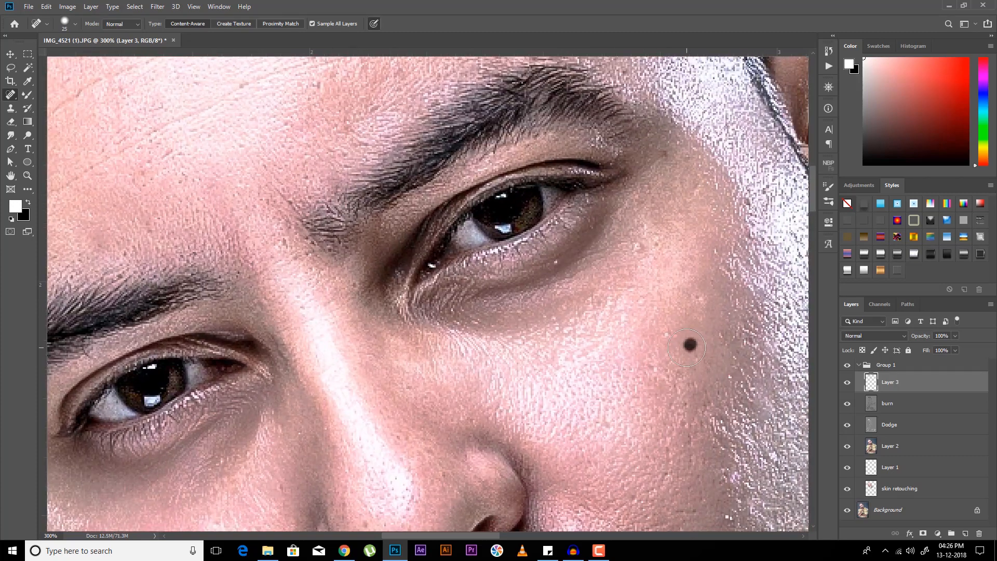
{"action": "left_click", "coordinate": [688, 346]}
{"action": "left_click", "coordinate": [636, 251]}
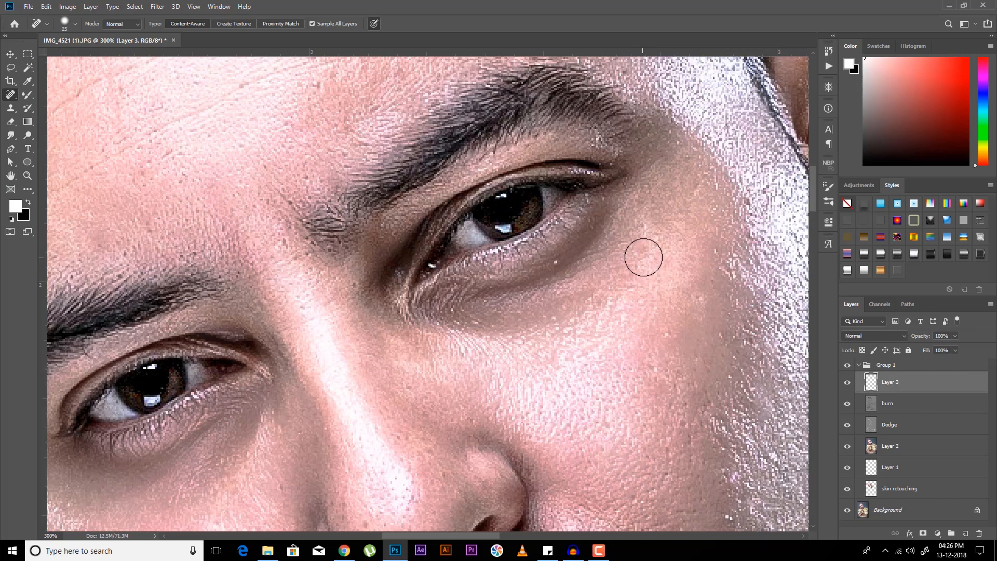
Step: Heal the small dark marks on the back of the raised hand with the 25 px Spot Healing Brush
{"action": "mouse_move", "coordinate": [225, 78]}
{"action": "left_mouse_down"}
{"action": "mouse_move", "coordinate": [523, 209]}
{"action": "mouse_move", "coordinate": [564, 206]}
{"action": "left_mouse_up"}
{"action": "left_click_drag", "start_coordinate": [487, 265], "coordinate": [432, 415]}
{"action": "left_click_drag", "start_coordinate": [609, 172], "coordinate": [579, 283]}
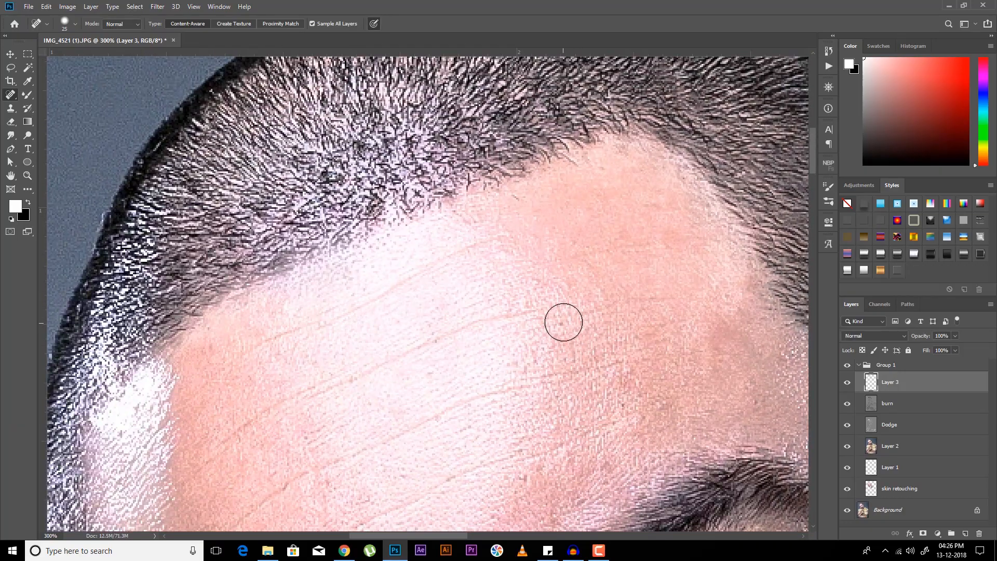
{"action": "key", "text": "ctrl+minus"}
{"action": "left_click_drag", "start_coordinate": [379, 425], "coordinate": [359, 104]}
{"action": "left_click_drag", "start_coordinate": [373, 339], "coordinate": [289, 125]}
{"action": "left_click_drag", "start_coordinate": [312, 347], "coordinate": [309, 329]}
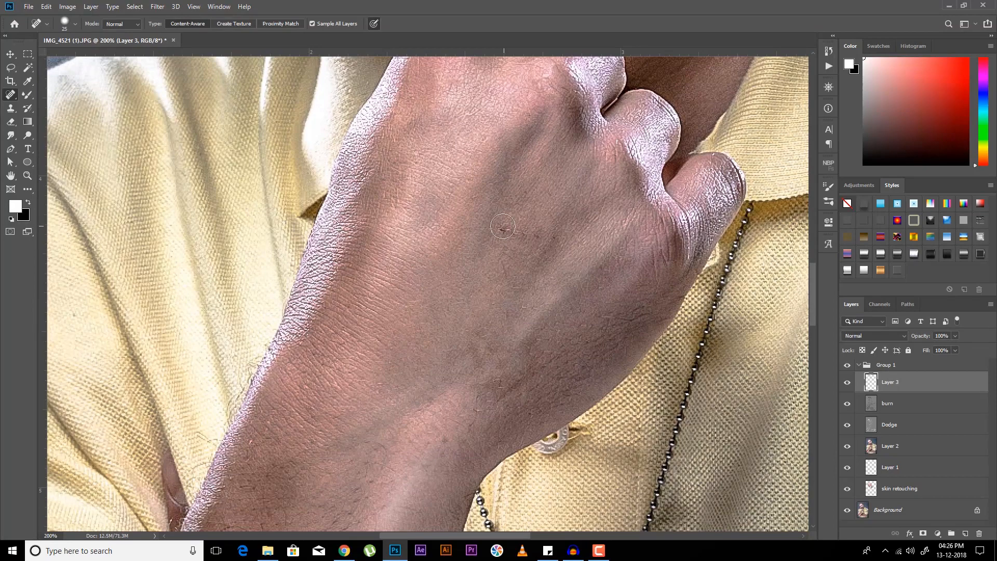
{"action": "left_click_drag", "start_coordinate": [520, 229], "coordinate": [559, 238]}
{"action": "left_click_drag", "start_coordinate": [508, 291], "coordinate": [508, 315]}
Step: Examine the arms, shirt and face for any remaining blemishes
{"action": "key", "text": "ctrl+minus"}
{"action": "key", "text": "ctrl+minus"}
{"action": "left_click_drag", "start_coordinate": [448, 350], "coordinate": [492, 182]}
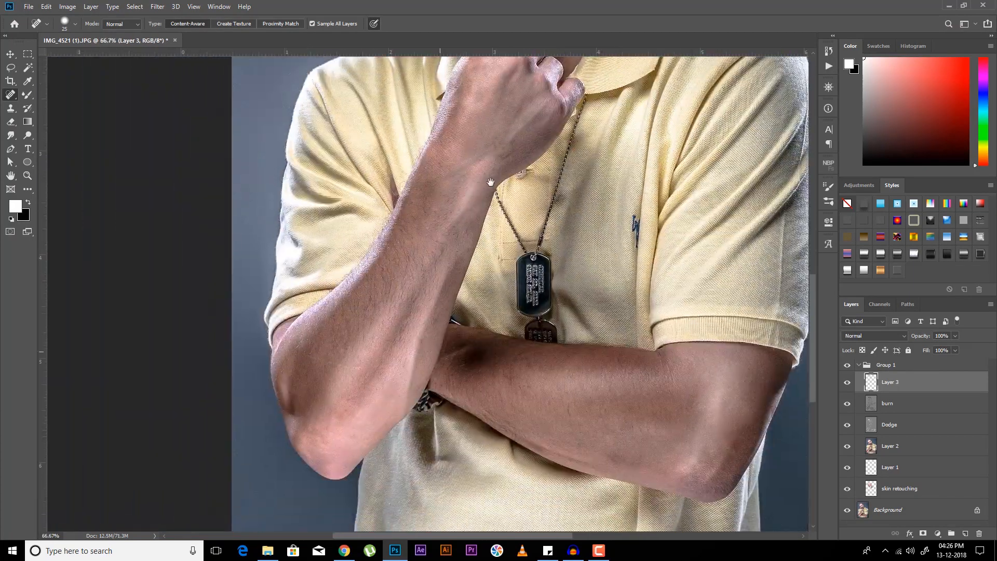
{"action": "left_click_drag", "start_coordinate": [489, 272], "coordinate": [441, 281]}
{"action": "left_click_drag", "start_coordinate": [415, 218], "coordinate": [456, 296]}
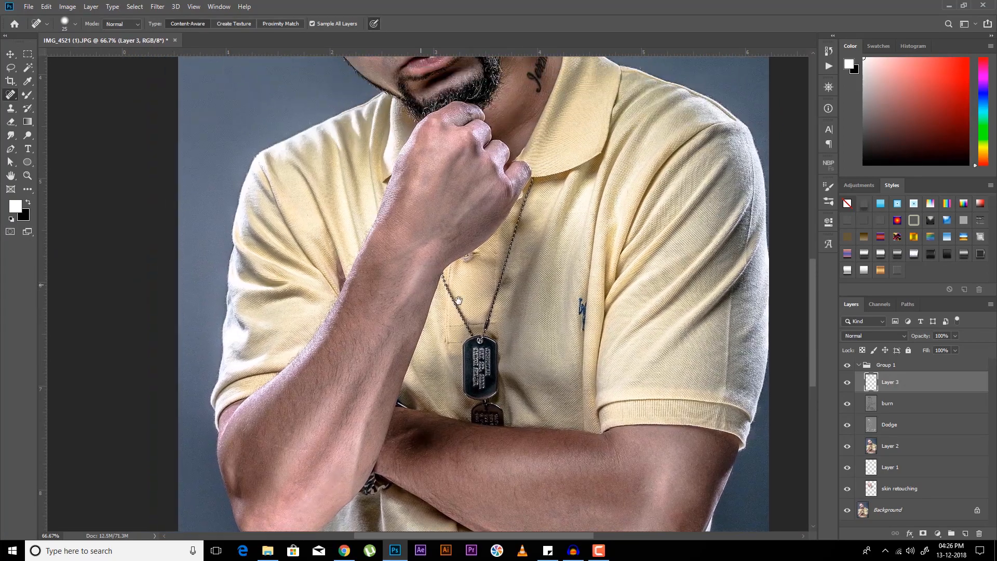
{"action": "left_click_drag", "start_coordinate": [456, 240], "coordinate": [457, 352]}
{"action": "left_click_drag", "start_coordinate": [443, 169], "coordinate": [432, 235]}
{"action": "key", "text": "ctrl+plus"}
{"action": "key", "text": "ctrl+plus"}
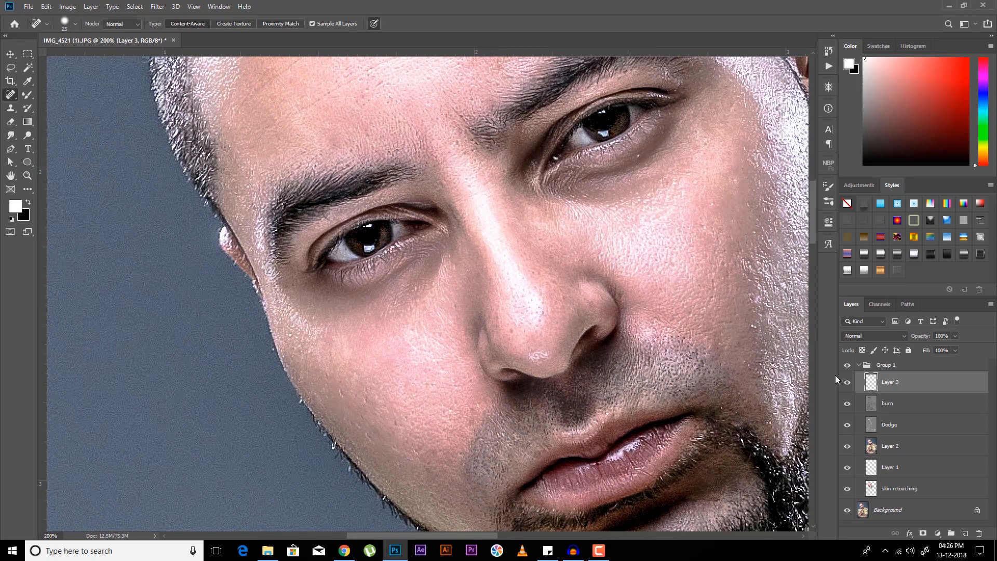
Step: Try a Color Balance adjustment layer above Layer 3 with midtones at +5 Cyan–Red and -5 Yellow–Blue
{"action": "left_click", "coordinate": [939, 534]}
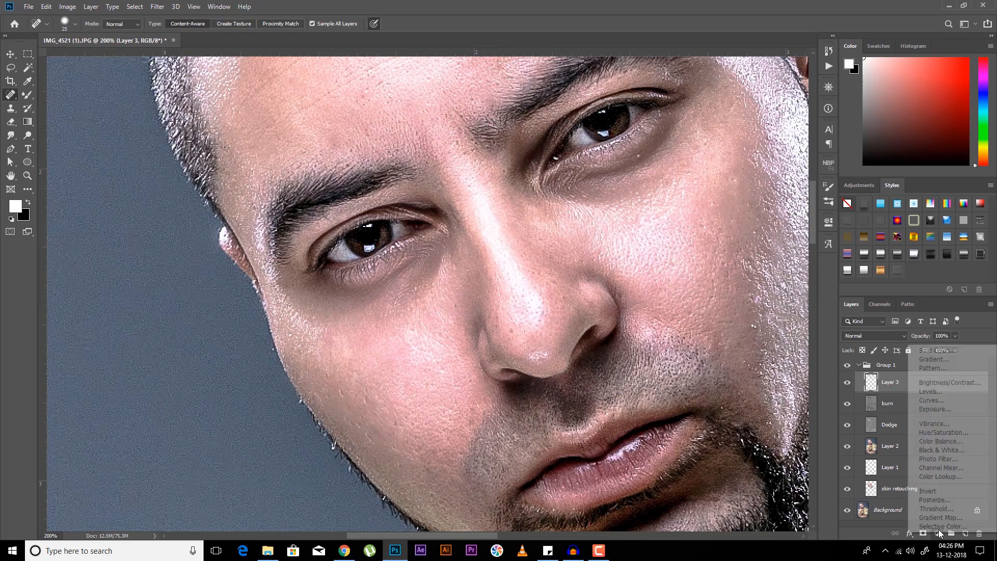
{"action": "left_click", "coordinate": [949, 442]}
{"action": "left_click", "coordinate": [793, 271]}
{"action": "type", "text": "9"}
{"action": "key", "text": "Return"}
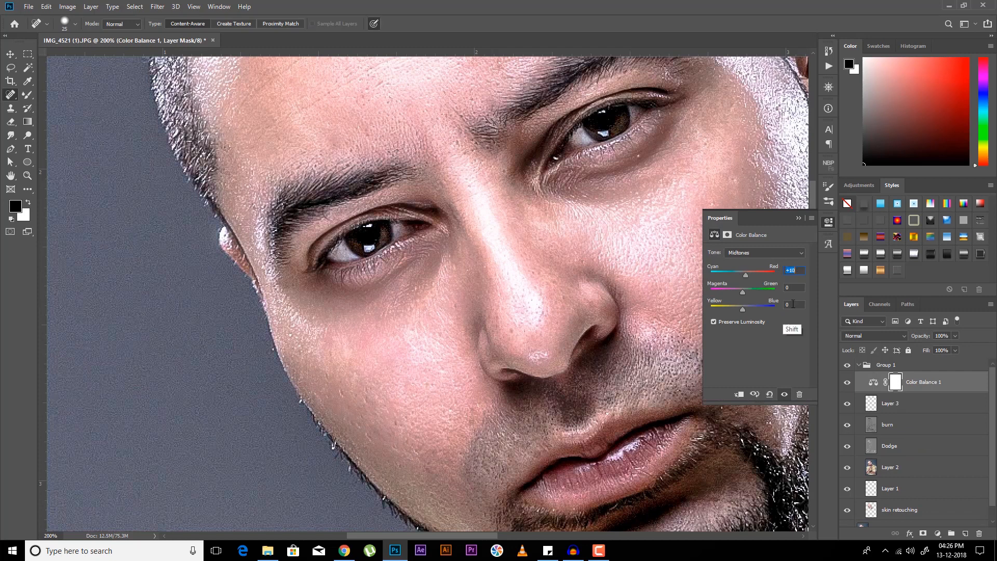
{"action": "left_click", "coordinate": [795, 305]}
{"action": "type", "text": "-10"}
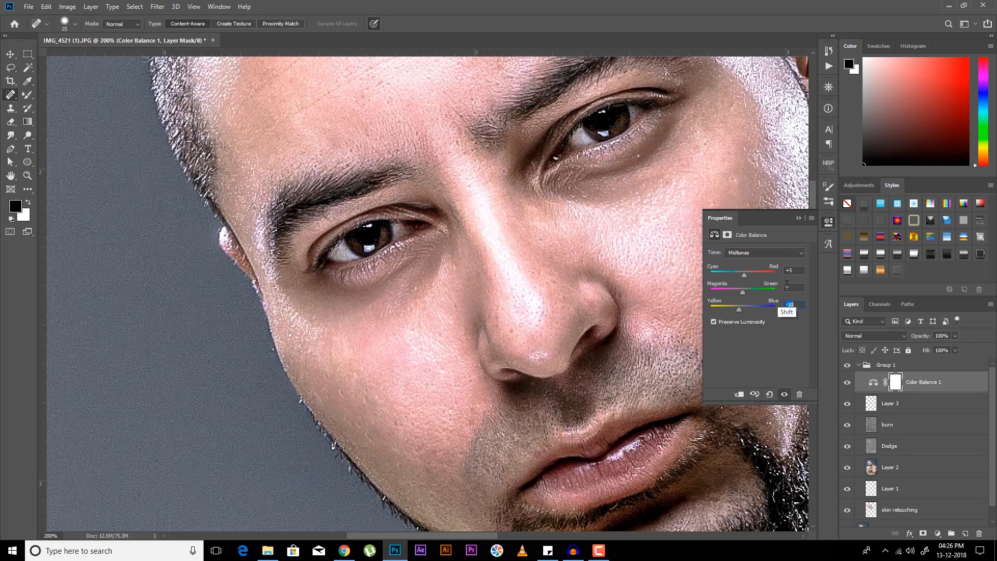
{"action": "key", "text": "Return"}
{"action": "left_click", "coordinate": [795, 288]}
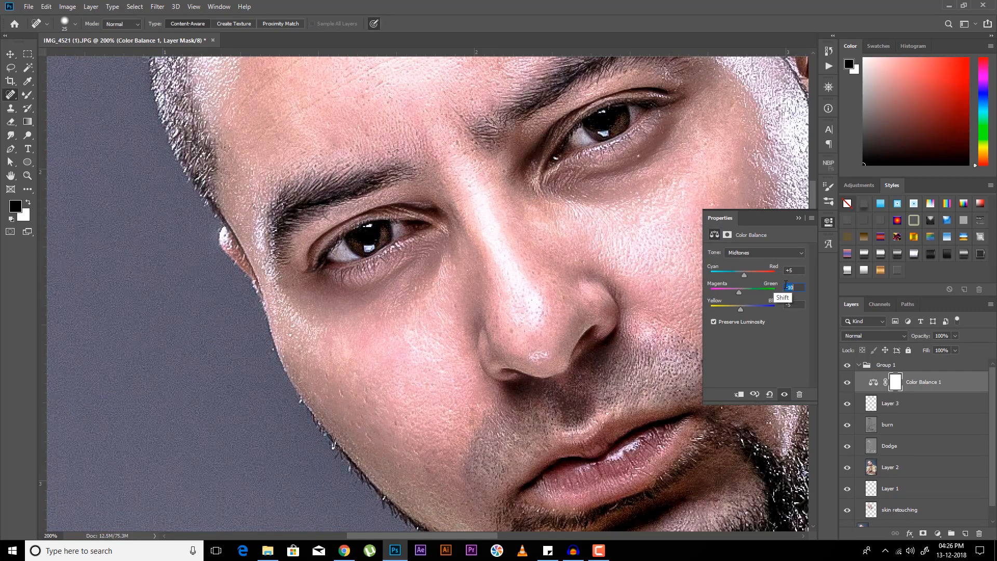
{"action": "key", "text": "shift+Up"}
{"action": "key", "text": "shift+Down"}
Step: Try shifting the Color Balance highlights to -10 on Yellow–Blue
{"action": "left_click", "coordinate": [763, 252]}
{"action": "left_click", "coordinate": [777, 277]}
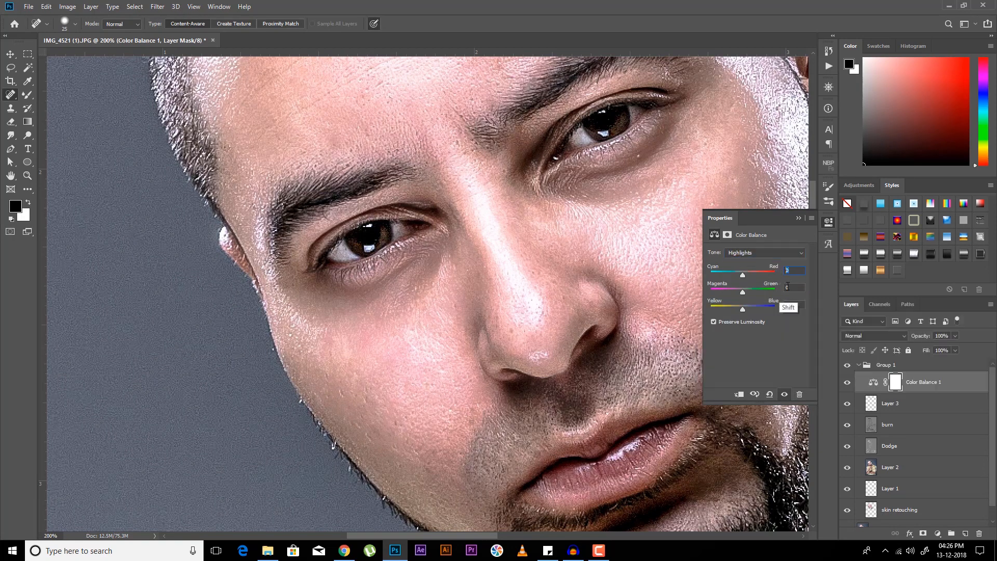
{"action": "left_click", "coordinate": [793, 305]}
{"action": "type", "text": "-10"}
{"action": "key", "text": "Return"}
{"action": "left_click", "coordinate": [799, 218]}
{"action": "key", "text": "ctrl+minus"}
{"action": "key", "text": "ctrl+minus"}
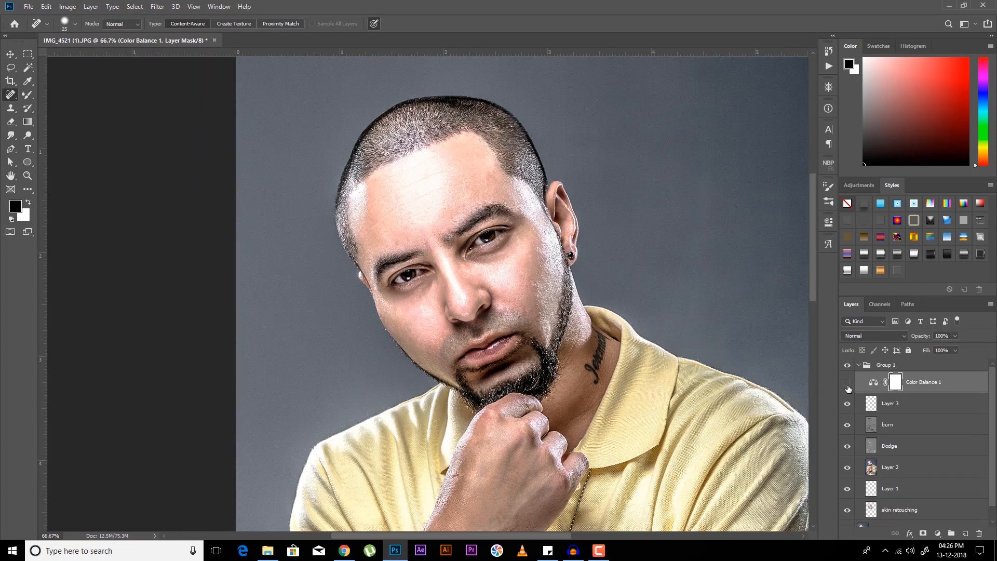
Step: Toggle the Color Balance layer's visibility to compare the portrait with and without the colour shift
{"action": "left_click", "coordinate": [848, 383]}
{"action": "left_click", "coordinate": [847, 382]}
{"action": "left_click", "coordinate": [847, 383]}
{"action": "left_click", "coordinate": [847, 382]}
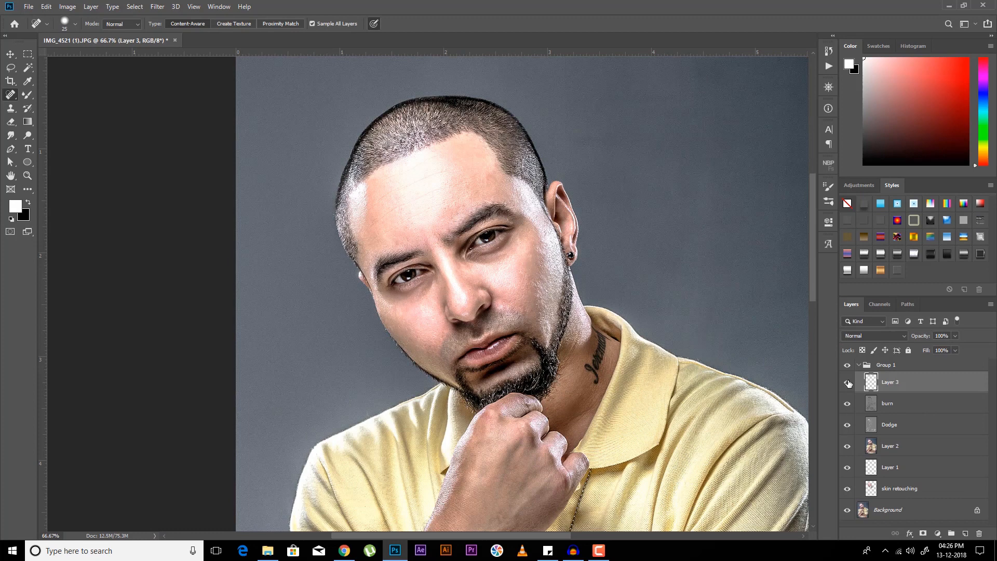
Step: Collapse Group 1 and stamp all visible layers into a new merged layer above it
{"action": "left_click", "coordinate": [847, 382]}
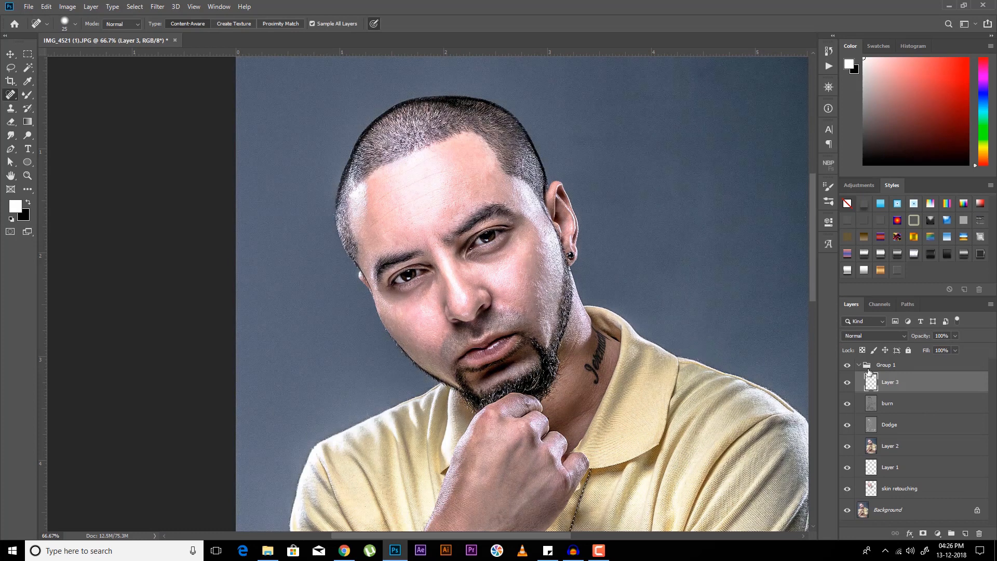
{"action": "left_click", "coordinate": [859, 365]}
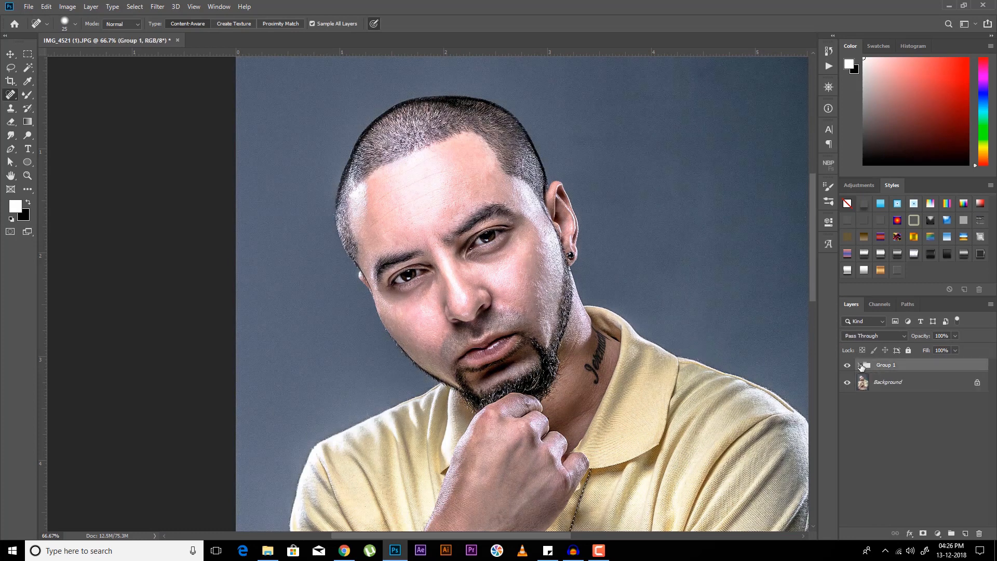
{"action": "key", "text": "ctrl+minus"}
{"action": "key", "text": "ctrl+minus"}
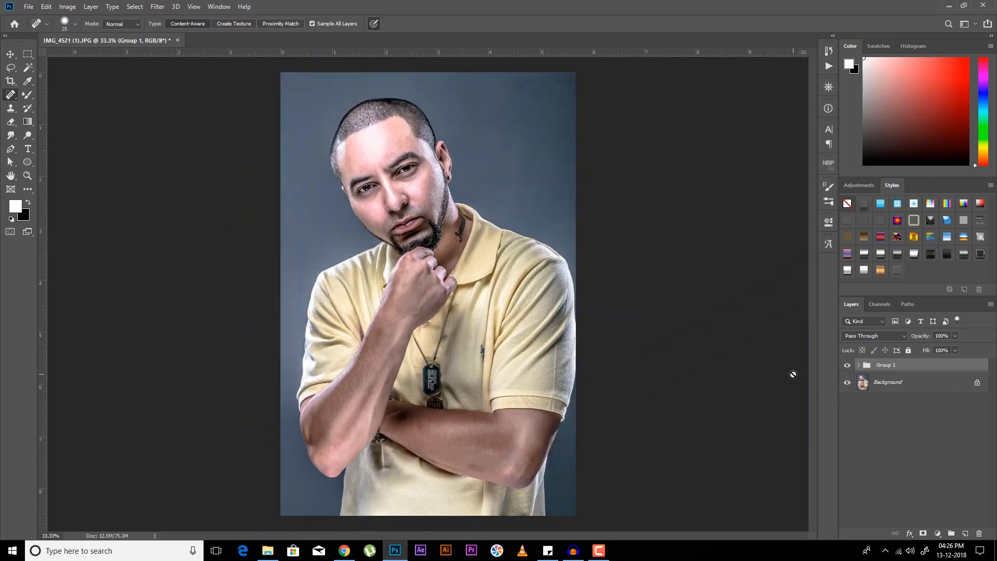
{"action": "key", "text": "ctrl+alt+shift+e"}
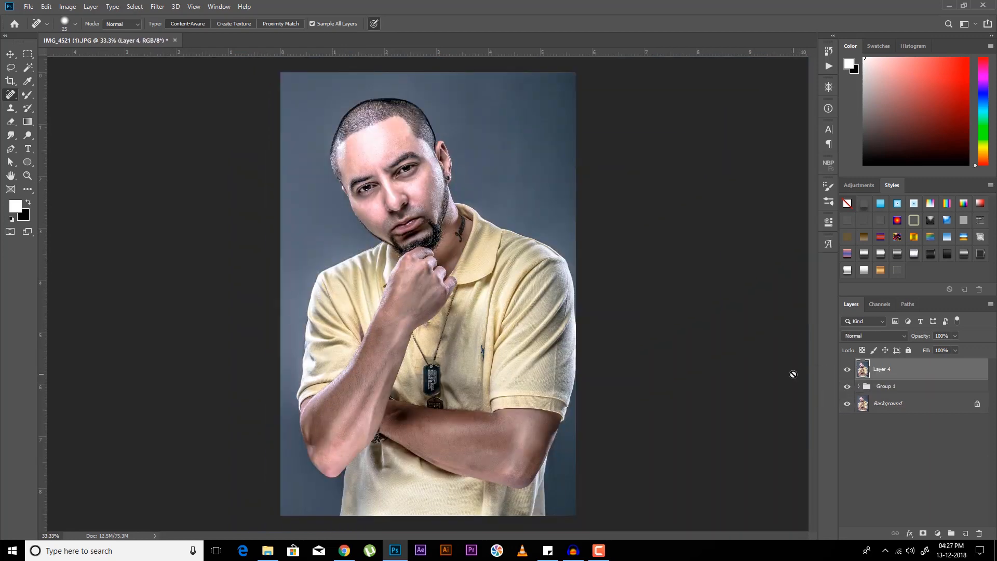
{"action": "key", "text": "ctrl+plus"}
{"action": "left_click_drag", "start_coordinate": [290, 198], "coordinate": [393, 133]}
{"action": "left_click", "coordinate": [11, 149]}
{"action": "key", "text": "ctrl+plus"}
{"action": "left_click_drag", "start_coordinate": [391, 365], "coordinate": [411, 123]}
{"action": "key", "text": "ctrl+plus"}
{"action": "key", "text": "ctrl+plus"}
{"action": "key", "text": "ctrl+plus"}
{"action": "left_click_drag", "start_coordinate": [395, 362], "coordinate": [421, 125]}
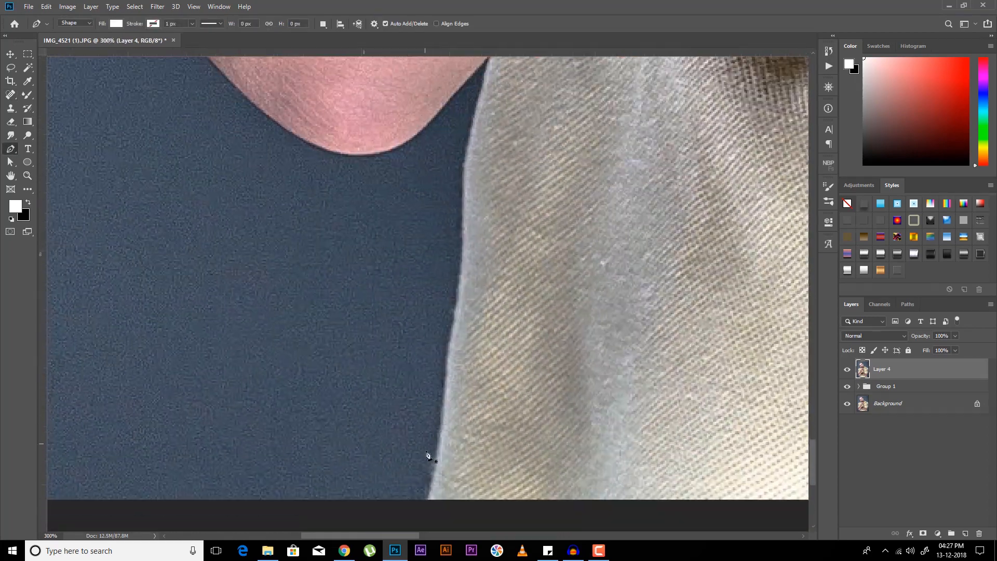
{"action": "left_click", "coordinate": [430, 500]}
{"action": "left_click", "coordinate": [455, 321]}
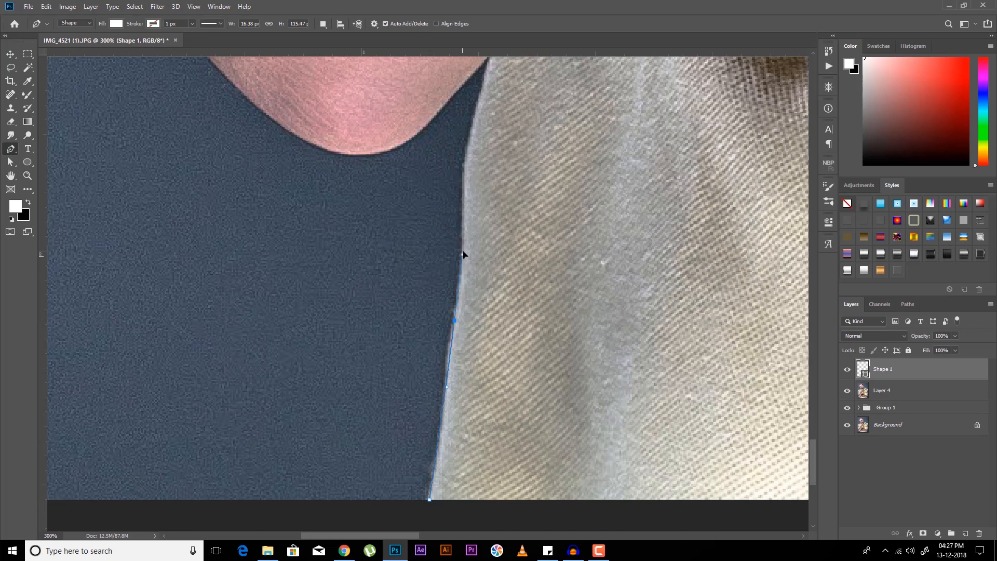
{"action": "left_click_drag", "start_coordinate": [468, 200], "coordinate": [469, 200]}
{"action": "left_click_drag", "start_coordinate": [458, 206], "coordinate": [449, 340]}
{"action": "left_click_drag", "start_coordinate": [461, 286], "coordinate": [468, 248]}
{"action": "left_click", "coordinate": [87, 26]}
{"action": "left_click", "coordinate": [77, 39]}
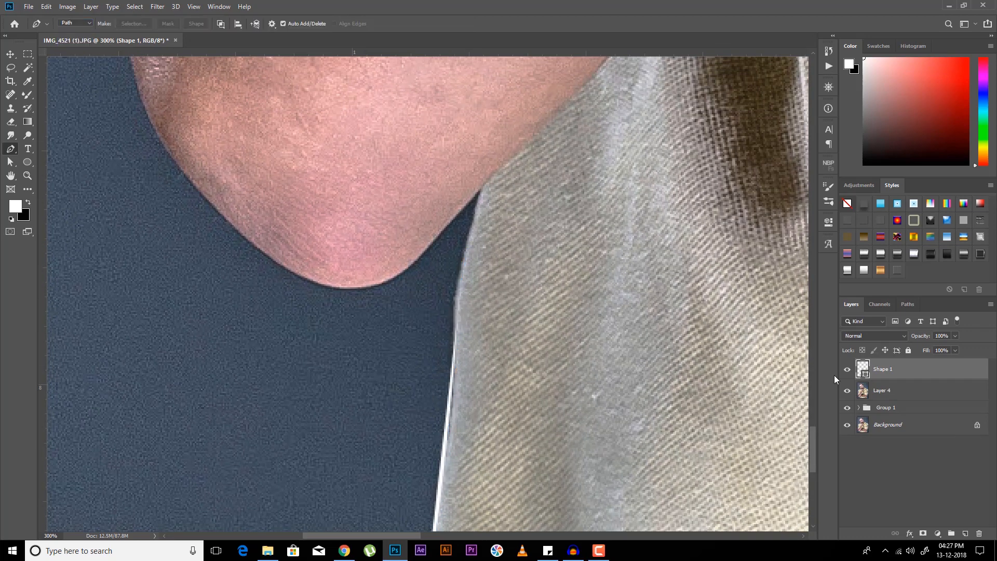
{"action": "key", "text": "Delete"}
Step: Add an empty layer and, with the Pen tool in Path mode, trace the shirt edge from below the elbow to the image's bottom edge
{"action": "left_click", "coordinate": [965, 533]}
{"action": "left_click", "coordinate": [78, 24]}
{"action": "left_click", "coordinate": [77, 39]}
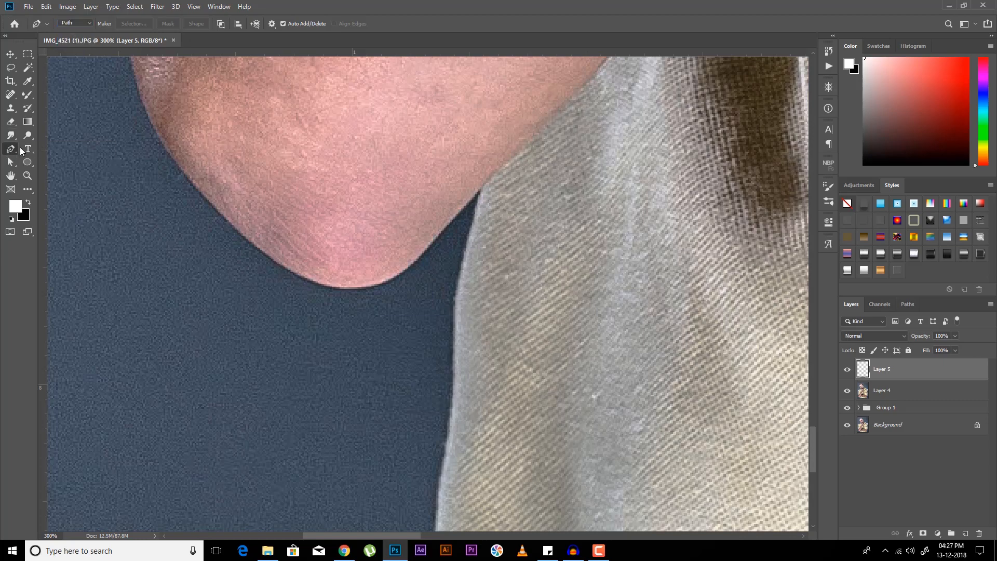
{"action": "left_click", "coordinate": [473, 203]}
{"action": "left_click_drag", "start_coordinate": [460, 249], "coordinate": [445, 153]}
{"action": "left_click_drag", "start_coordinate": [440, 197], "coordinate": [437, 243]}
{"action": "left_click_drag", "start_coordinate": [434, 205], "coordinate": [424, 101]}
{"action": "left_click_drag", "start_coordinate": [424, 243], "coordinate": [417, 285]}
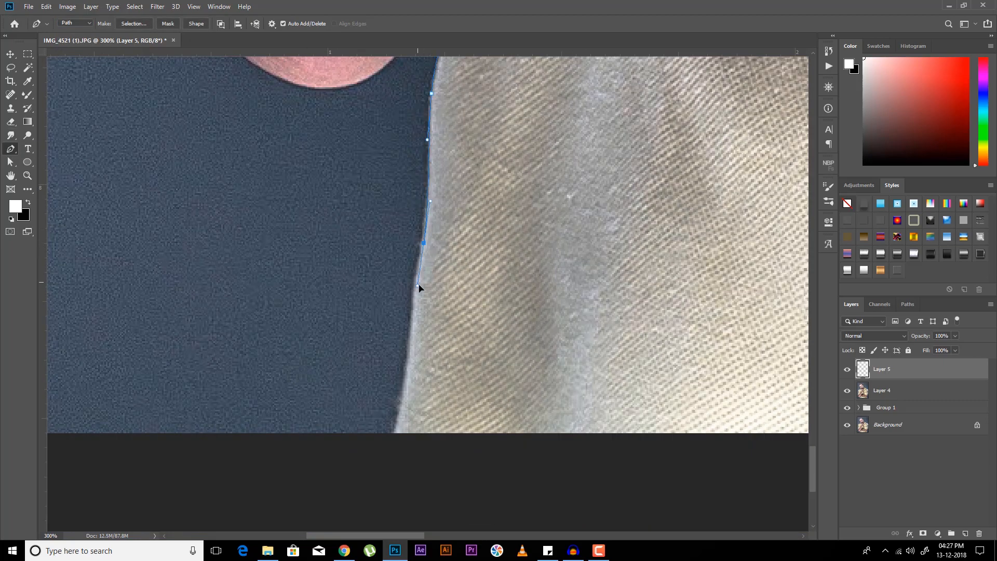
{"action": "left_click_drag", "start_coordinate": [405, 371], "coordinate": [402, 409]}
{"action": "left_click", "coordinate": [392, 446]}
Step: Continue the path across the image's bottom edge and up the crossed arm's elbow to the sleeve on the image's right side
{"action": "left_click_drag", "start_coordinate": [691, 333], "coordinate": [130, 343]}
{"action": "left_click_drag", "start_coordinate": [691, 364], "coordinate": [133, 341]}
{"action": "left_click_drag", "start_coordinate": [586, 360], "coordinate": [145, 350]}
{"action": "left_click", "coordinate": [681, 424]}
{"action": "left_click_drag", "start_coordinate": [677, 213], "coordinate": [676, 172]}
{"action": "left_click_drag", "start_coordinate": [675, 172], "coordinate": [687, 514]}
{"action": "left_click", "coordinate": [680, 398]}
{"action": "left_click", "coordinate": [713, 220]}
{"action": "left_click_drag", "start_coordinate": [745, 160], "coordinate": [627, 265]}
{"action": "left_click", "coordinate": [663, 174]}
{"action": "left_click_drag", "start_coordinate": [670, 166], "coordinate": [637, 244]}
{"action": "left_click_drag", "start_coordinate": [637, 218], "coordinate": [641, 207]}
{"action": "left_click_drag", "start_coordinate": [649, 194], "coordinate": [617, 288]}
{"action": "left_click_drag", "start_coordinate": [640, 198], "coordinate": [608, 287]}
{"action": "left_click_drag", "start_coordinate": [641, 152], "coordinate": [612, 249]}
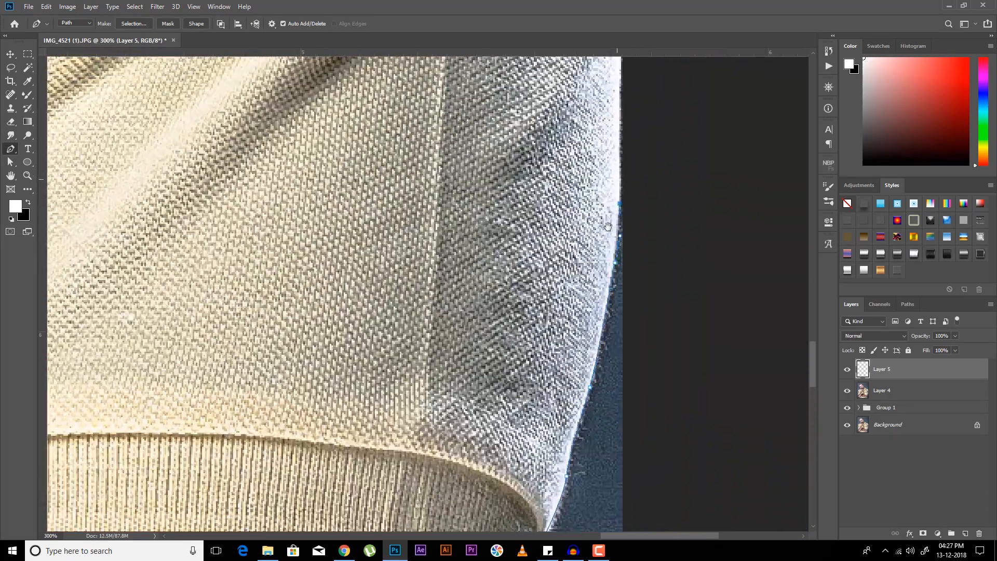
Step: Trace the path up the sleeve's outer edge to just below the shoulder on the image's right side
{"action": "left_click_drag", "start_coordinate": [619, 198], "coordinate": [616, 452]}
{"action": "left_click_drag", "start_coordinate": [614, 200], "coordinate": [593, 307]}
{"action": "left_click_drag", "start_coordinate": [602, 151], "coordinate": [620, 281]}
{"action": "left_click", "coordinate": [598, 179]}
{"action": "left_click_drag", "start_coordinate": [586, 119], "coordinate": [612, 345]}
{"action": "left_click_drag", "start_coordinate": [592, 156], "coordinate": [593, 249]}
{"action": "left_click_drag", "start_coordinate": [587, 320], "coordinate": [578, 291]}
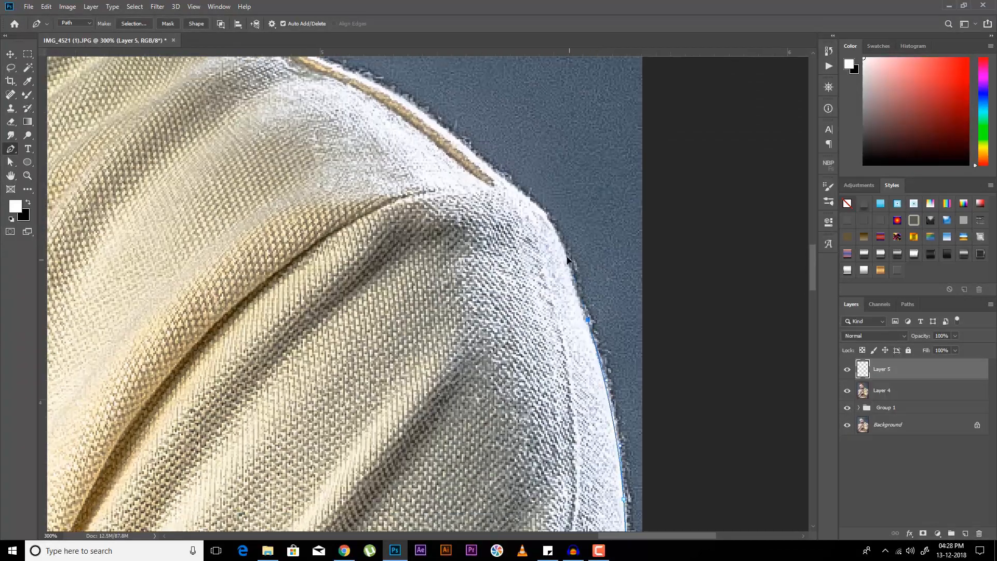
Step: Continue the path over the rounded shoulder and along the shoulder line to the top of the shirt collar
{"action": "left_click_drag", "start_coordinate": [567, 258], "coordinate": [558, 228]}
{"action": "left_click_drag", "start_coordinate": [526, 193], "coordinate": [487, 160]}
{"action": "left_click_drag", "start_coordinate": [441, 124], "coordinate": [532, 222]}
{"action": "left_click_drag", "start_coordinate": [449, 172], "coordinate": [576, 241]}
{"action": "left_click_drag", "start_coordinate": [528, 226], "coordinate": [486, 214]}
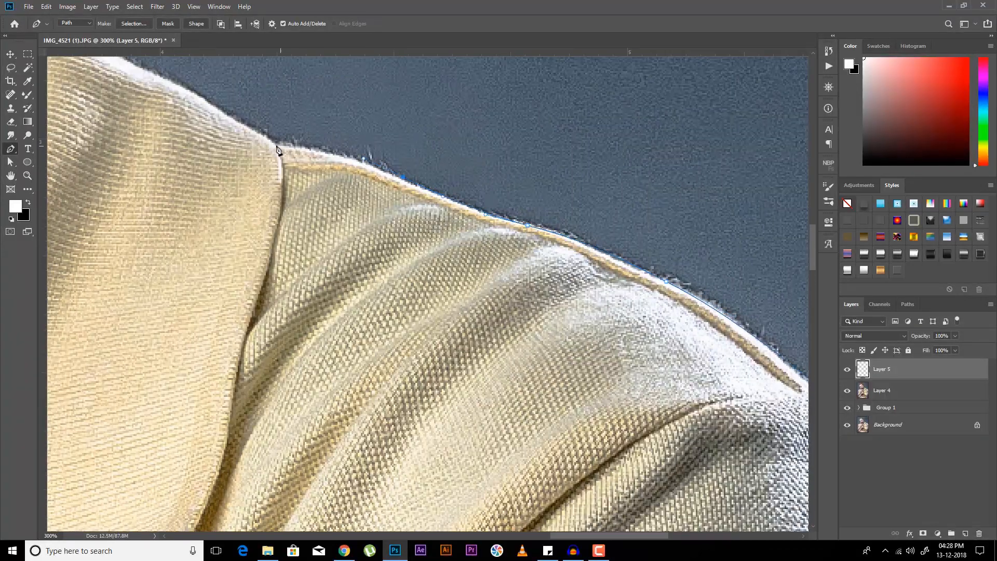
{"action": "left_click", "coordinate": [277, 147]}
{"action": "left_click_drag", "start_coordinate": [275, 146], "coordinate": [507, 331]}
{"action": "left_click_drag", "start_coordinate": [437, 289], "coordinate": [406, 294]}
{"action": "left_click_drag", "start_coordinate": [275, 188], "coordinate": [259, 281]}
{"action": "left_click", "coordinate": [167, 172]}
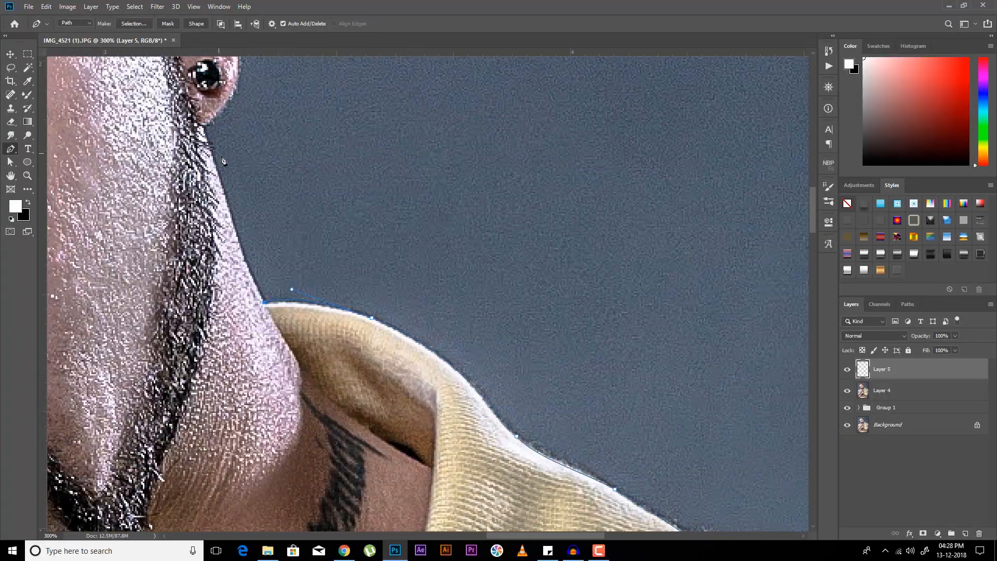
Step: Trace the path up the neck to the earlobe and along the ear's outer edge
{"action": "left_click", "coordinate": [203, 125]}
{"action": "left_click_drag", "start_coordinate": [205, 126], "coordinate": [230, 254]}
{"action": "left_click_drag", "start_coordinate": [262, 191], "coordinate": [241, 247]}
{"action": "left_click", "coordinate": [254, 152]}
{"action": "left_click_drag", "start_coordinate": [254, 176], "coordinate": [263, 248]}
{"action": "left_click_drag", "start_coordinate": [245, 185], "coordinate": [212, 130]}
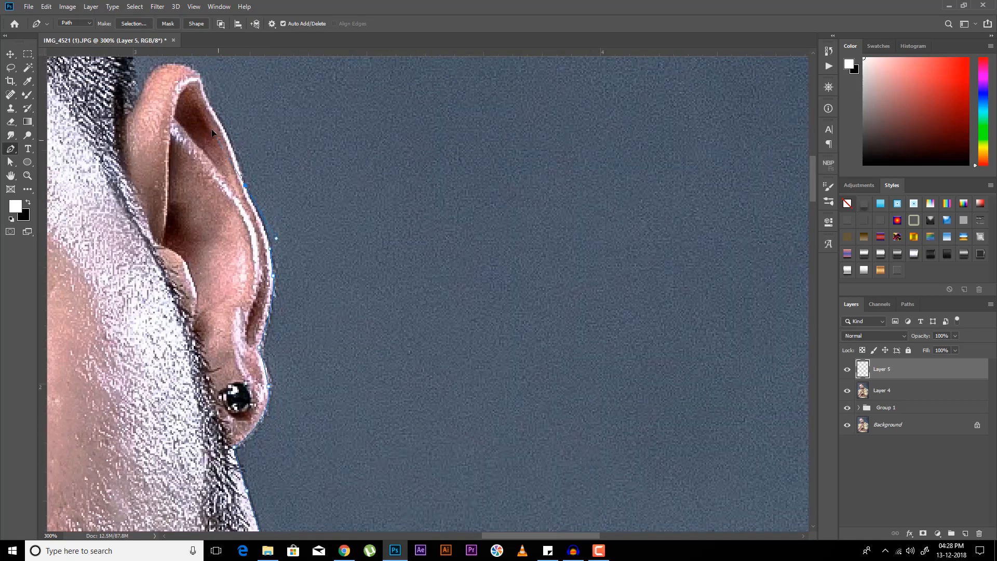
Step: Carry the path over the ear and loosely around the top of the head, leaving a margin outside the hair
{"action": "left_click_drag", "start_coordinate": [136, 79], "coordinate": [161, 227]}
{"action": "left_click_drag", "start_coordinate": [151, 145], "coordinate": [720, 415]}
{"action": "left_click_drag", "start_coordinate": [635, 233], "coordinate": [532, 169]}
{"action": "left_click_drag", "start_coordinate": [460, 179], "coordinate": [618, 176]}
{"action": "left_click_drag", "start_coordinate": [178, 211], "coordinate": [115, 310]}
{"action": "left_click_drag", "start_coordinate": [117, 307], "coordinate": [277, 59]}
{"action": "left_click_drag", "start_coordinate": [219, 245], "coordinate": [215, 330]}
{"action": "left_click_drag", "start_coordinate": [252, 302], "coordinate": [215, 88]}
{"action": "left_click_drag", "start_coordinate": [238, 239], "coordinate": [283, 276]}
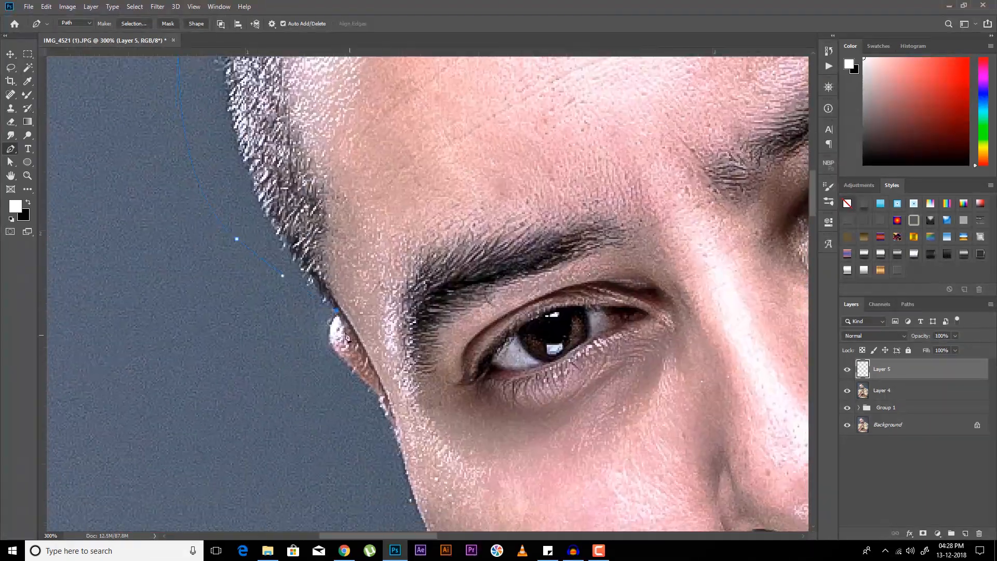
Step: Trace the path around the far ear and down the cheek and jawline to the shirt collar
{"action": "left_click", "coordinate": [338, 310]}
{"action": "left_click_drag", "start_coordinate": [333, 334], "coordinate": [332, 346]}
{"action": "left_click_drag", "start_coordinate": [366, 384], "coordinate": [337, 296]}
{"action": "left_click_drag", "start_coordinate": [410, 446], "coordinate": [311, 253]}
{"action": "left_click_drag", "start_coordinate": [475, 441], "coordinate": [383, 276]}
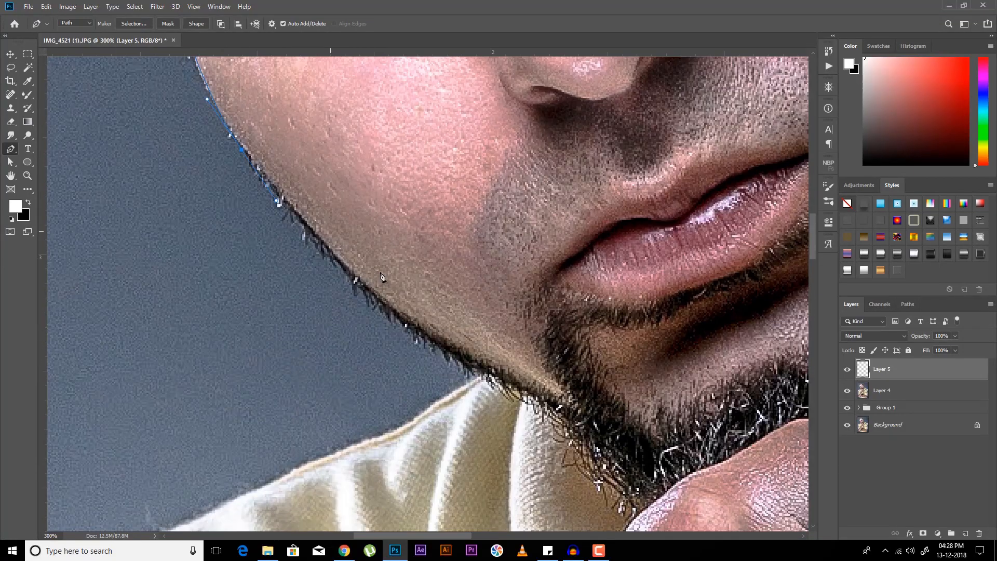
{"action": "left_click_drag", "start_coordinate": [412, 360], "coordinate": [478, 377]}
{"action": "left_click", "coordinate": [484, 371]}
Step: Trace the path from the collar down the shoulder seam and around the shoulder on the image's left side
{"action": "left_click_drag", "start_coordinate": [419, 419], "coordinate": [524, 322]}
{"action": "left_click_drag", "start_coordinate": [538, 309], "coordinate": [527, 319]}
{"action": "left_click_drag", "start_coordinate": [477, 341], "coordinate": [439, 356]}
{"action": "left_click_drag", "start_coordinate": [390, 378], "coordinate": [383, 382]}
{"action": "left_click_drag", "start_coordinate": [315, 416], "coordinate": [599, 249]}
{"action": "left_click_drag", "start_coordinate": [364, 385], "coordinate": [531, 267]}
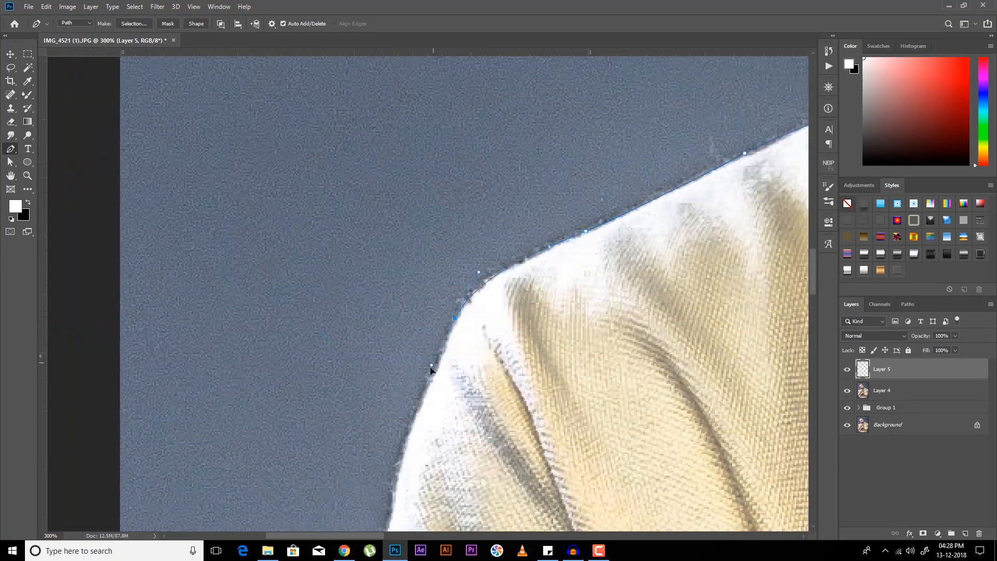
Step: Continue the path down the outer edge of the upper sleeve, following its folds
{"action": "left_click_drag", "start_coordinate": [405, 447], "coordinate": [446, 195]}
{"action": "left_click_drag", "start_coordinate": [436, 208], "coordinate": [427, 254]}
{"action": "left_click_drag", "start_coordinate": [408, 313], "coordinate": [404, 332]}
{"action": "left_click_drag", "start_coordinate": [408, 376], "coordinate": [410, 387]}
{"action": "left_click_drag", "start_coordinate": [414, 407], "coordinate": [417, 419]}
{"action": "left_click_drag", "start_coordinate": [409, 429], "coordinate": [482, 198]}
{"action": "left_click_drag", "start_coordinate": [463, 288], "coordinate": [465, 323]}
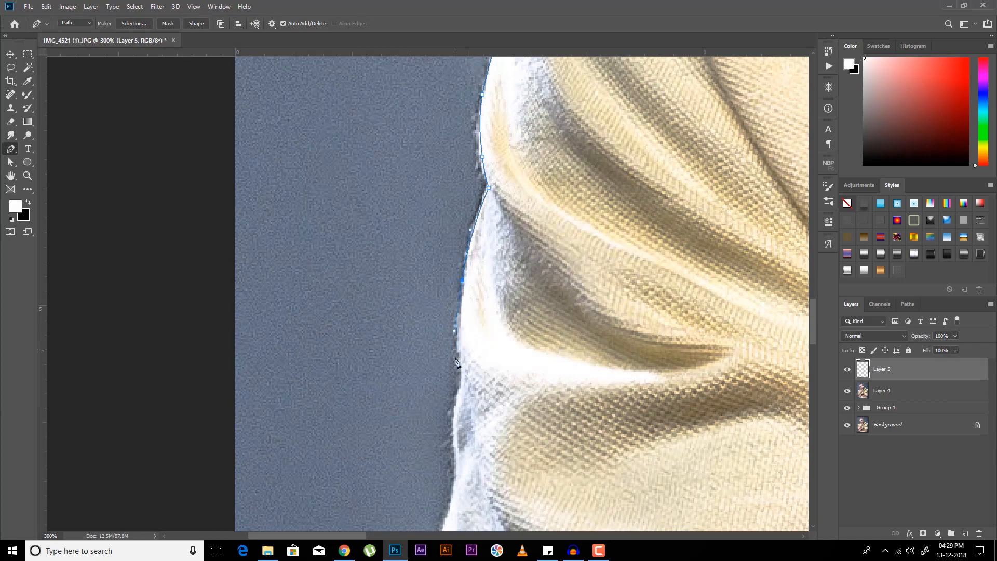
Step: Trace the path along the lower sleeve's folds to the cuff above the raised arm
{"action": "left_click_drag", "start_coordinate": [454, 416], "coordinate": [453, 426]}
{"action": "left_click_drag", "start_coordinate": [455, 423], "coordinate": [407, 288]}
{"action": "left_click_drag", "start_coordinate": [408, 342], "coordinate": [405, 372]}
{"action": "left_click_drag", "start_coordinate": [391, 408], "coordinate": [389, 439]}
{"action": "left_click_drag", "start_coordinate": [392, 442], "coordinate": [401, 246]}
{"action": "left_click_drag", "start_coordinate": [396, 354], "coordinate": [413, 282]}
{"action": "left_click_drag", "start_coordinate": [382, 384], "coordinate": [369, 419]}
{"action": "left_click_drag", "start_coordinate": [371, 432], "coordinate": [396, 262]}
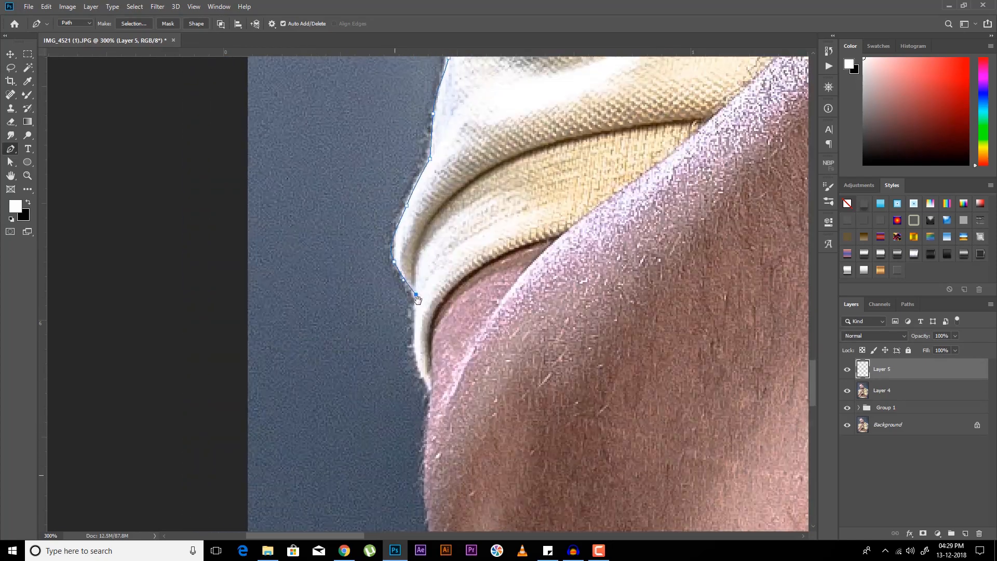
Step: Trace the raised arm from the cuff around the elbow and close the path at its starting point
{"action": "left_click", "coordinate": [429, 387]}
{"action": "left_click_drag", "start_coordinate": [434, 403], "coordinate": [407, 292]}
{"action": "left_click_drag", "start_coordinate": [399, 378], "coordinate": [401, 413]}
{"action": "left_click_drag", "start_coordinate": [404, 428], "coordinate": [393, 266]}
{"action": "left_click_drag", "start_coordinate": [432, 384], "coordinate": [439, 413]}
{"action": "left_click_drag", "start_coordinate": [442, 421], "coordinate": [395, 264]}
{"action": "left_click_drag", "start_coordinate": [469, 438], "coordinate": [520, 493]}
{"action": "left_click_drag", "start_coordinate": [525, 491], "coordinate": [340, 271]}
{"action": "left_click_drag", "start_coordinate": [440, 326], "coordinate": [488, 323]}
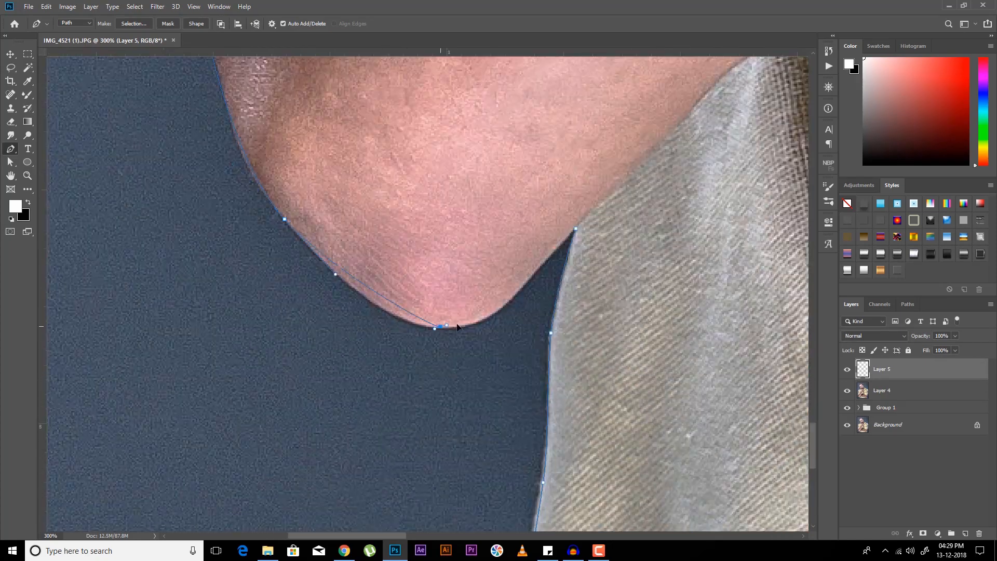
{"action": "left_click_drag", "start_coordinate": [537, 269], "coordinate": [550, 257]}
{"action": "left_click", "coordinate": [576, 229]}
Step: Convert the closed path to a selection and apply it as a layer mask on Layer 4
{"action": "key", "text": "ctrl+Return"}
{"action": "left_click", "coordinate": [898, 393]}
{"action": "left_click", "coordinate": [923, 533]}
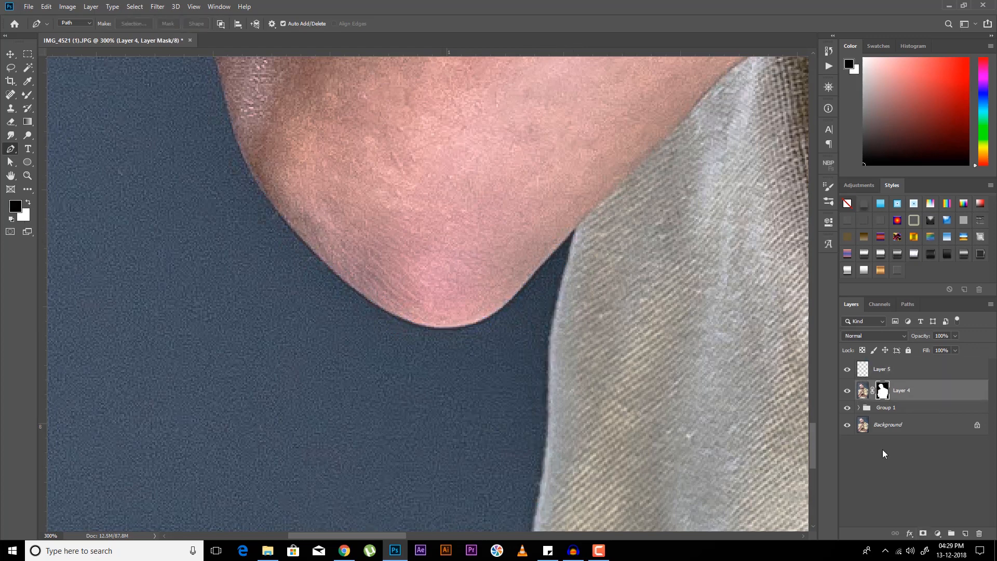
Step: Show only the masked Layer 4 and delete the empty Layer 5
{"action": "left_click", "coordinate": [848, 391], "text": "alt"}
{"action": "key", "text": "ctrl+minus"}
{"action": "key", "text": "ctrl+minus"}
{"action": "key", "text": "ctrl+minus"}
{"action": "key", "text": "ctrl+minus"}
{"action": "key", "text": "ctrl+minus"}
{"action": "left_click", "coordinate": [848, 370]}
{"action": "left_click", "coordinate": [860, 370], "text": "ctrl"}
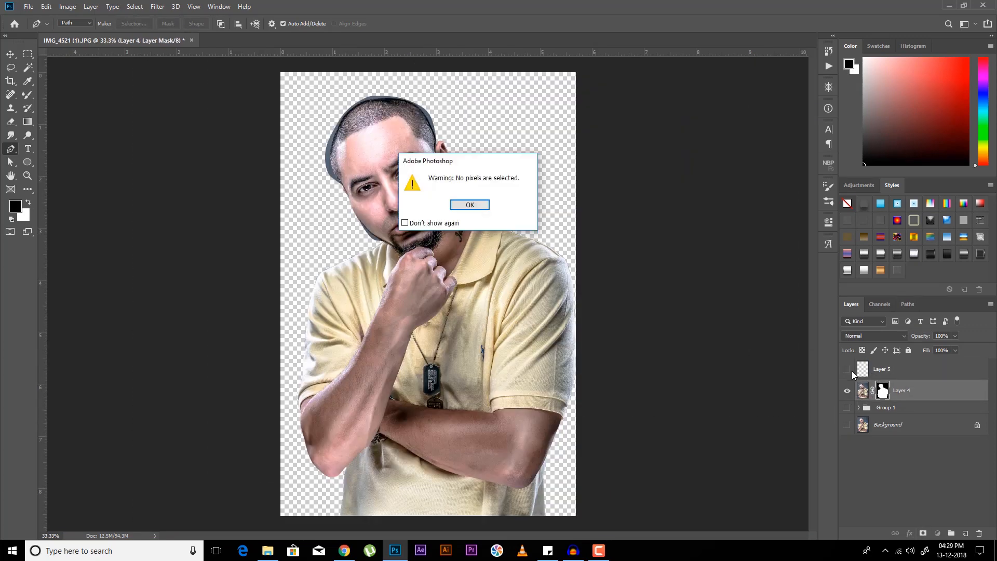
{"action": "key", "text": "Return"}
{"action": "left_click", "coordinate": [882, 370]}
{"action": "key", "text": "Delete"}
Step: Duplicate the masked Layer 4, hide the original, and open Refine Mask for the copy
{"action": "key", "text": "ctrl+j"}
{"action": "left_click", "coordinate": [848, 390]}
{"action": "left_click", "coordinate": [134, 6]}
{"action": "left_click", "coordinate": [175, 143], "text": "shift"}
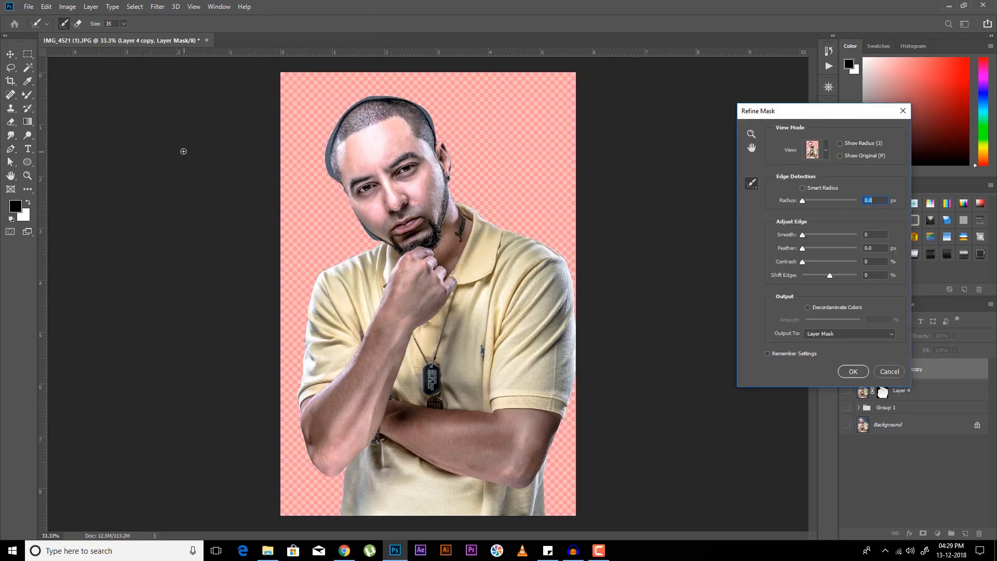
Step: Brush the Refine Radius tool at size 35 along the hair edge above the near ear to remove the background fringe
{"action": "key", "text": "ctrl+plus"}
{"action": "key", "text": "ctrl+plus"}
{"action": "key", "text": "ctrl+plus"}
{"action": "left_click_drag", "start_coordinate": [294, 77], "coordinate": [348, 258]}
{"action": "left_click_drag", "start_coordinate": [291, 115], "coordinate": [325, 327]}
{"action": "key", "text": "ctrl+plus"}
{"action": "mouse_move", "coordinate": [497, 191]}
{"action": "left_mouse_down"}
{"action": "mouse_move", "coordinate": [248, 375]}
{"action": "mouse_move", "coordinate": [258, 385]}
{"action": "left_mouse_up"}
{"action": "left_click_drag", "start_coordinate": [395, 185], "coordinate": [470, 382]}
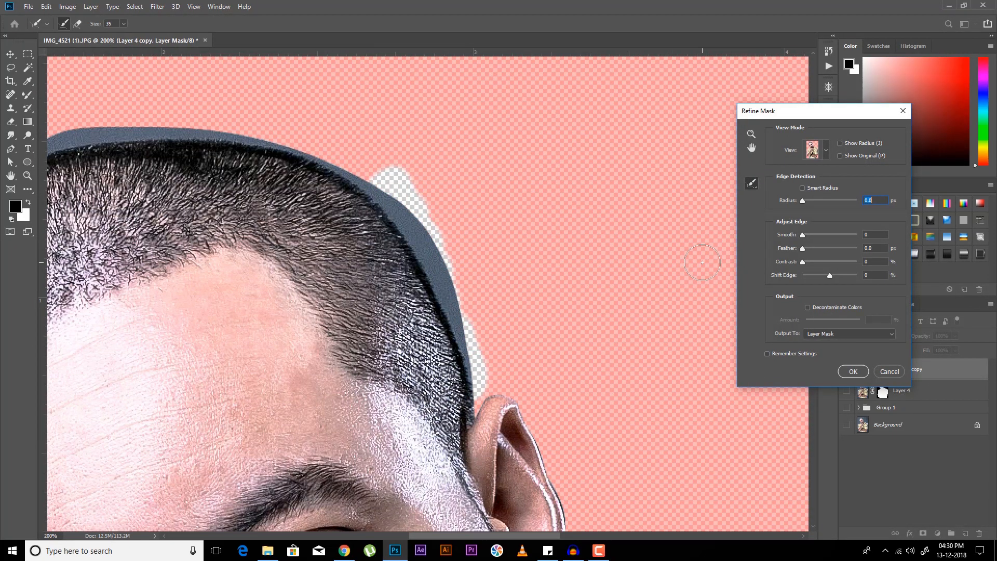
{"action": "left_click_drag", "start_coordinate": [423, 251], "coordinate": [471, 387]}
Step: Brush Refine Radius along the remaining hair edge and far jawline, and erase the refinement beside the cheek
{"action": "left_click_drag", "start_coordinate": [338, 159], "coordinate": [60, 143]}
{"action": "left_click_drag", "start_coordinate": [60, 143], "coordinate": [418, 101]}
{"action": "mouse_move", "coordinate": [411, 102]}
{"action": "left_mouse_down"}
{"action": "mouse_move", "coordinate": [388, 113]}
{"action": "mouse_move", "coordinate": [176, 430]}
{"action": "left_mouse_up"}
{"action": "mouse_move", "coordinate": [175, 430]}
{"action": "left_mouse_down"}
{"action": "mouse_move", "coordinate": [264, 173]}
{"action": "mouse_move", "coordinate": [346, 355]}
{"action": "left_mouse_up"}
{"action": "mouse_move", "coordinate": [261, 195]}
{"action": "left_mouse_down"}
{"action": "mouse_move", "coordinate": [300, 300]}
{"action": "mouse_move", "coordinate": [190, 19]}
{"action": "left_mouse_up"}
{"action": "left_click_drag", "start_coordinate": [335, 259], "coordinate": [487, 408]}
{"action": "left_click_drag", "start_coordinate": [347, 295], "coordinate": [457, 402]}
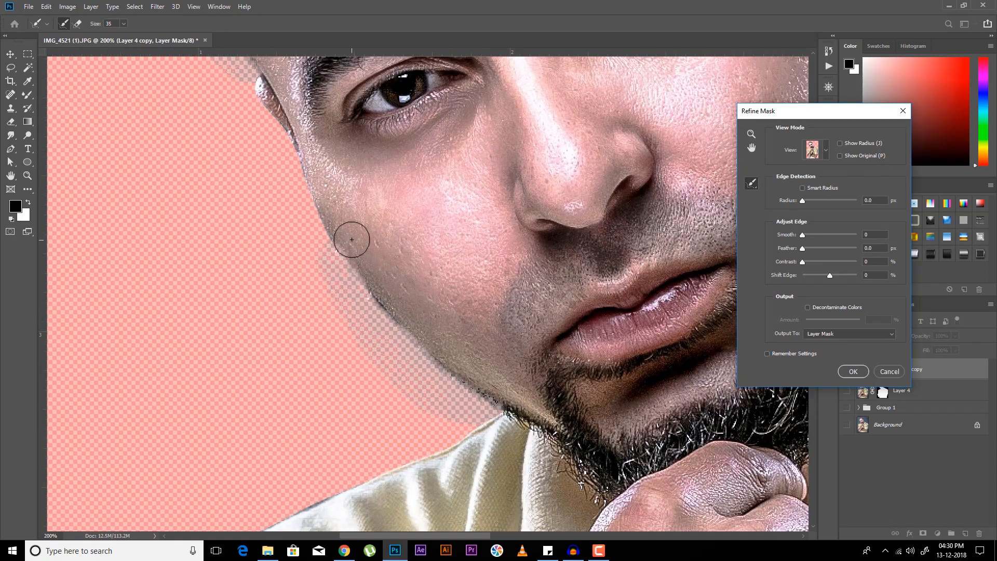
{"action": "key", "text": "alt"}
{"action": "mouse_move", "coordinate": [323, 188]}
{"action": "left_mouse_down"}
{"action": "mouse_move", "coordinate": [352, 336]}
{"action": "mouse_move", "coordinate": [403, 362]}
{"action": "mouse_move", "coordinate": [371, 357]}
{"action": "left_mouse_up"}
Step: Refine the mask with Radius 0.5 px, Contrast 50% and Shift Edge -10%, and accept the refinement
{"action": "key", "text": "ctrl+plus"}
{"action": "key", "text": "ctrl+minus"}
{"action": "key", "text": "ctrl+minus"}
{"action": "key", "text": "ctrl+minus"}
{"action": "left_click", "coordinate": [875, 200]}
{"action": "scroll", "coordinate": [875, 200], "scroll_direction": "up", "scroll_amount": 5}
{"action": "left_click", "coordinate": [875, 248]}
{"action": "scroll", "coordinate": [875, 248], "scroll_direction": "up", "scroll_amount": 5}
{"action": "left_click_drag", "start_coordinate": [875, 262], "coordinate": [863, 263]}
{"action": "type", "text": "20"}
{"action": "type", "text": "-10"}
{"action": "left_click_drag", "start_coordinate": [875, 276], "coordinate": [860, 281]}
{"action": "key", "text": "shift+Down"}
{"action": "key", "text": "shift+Down"}
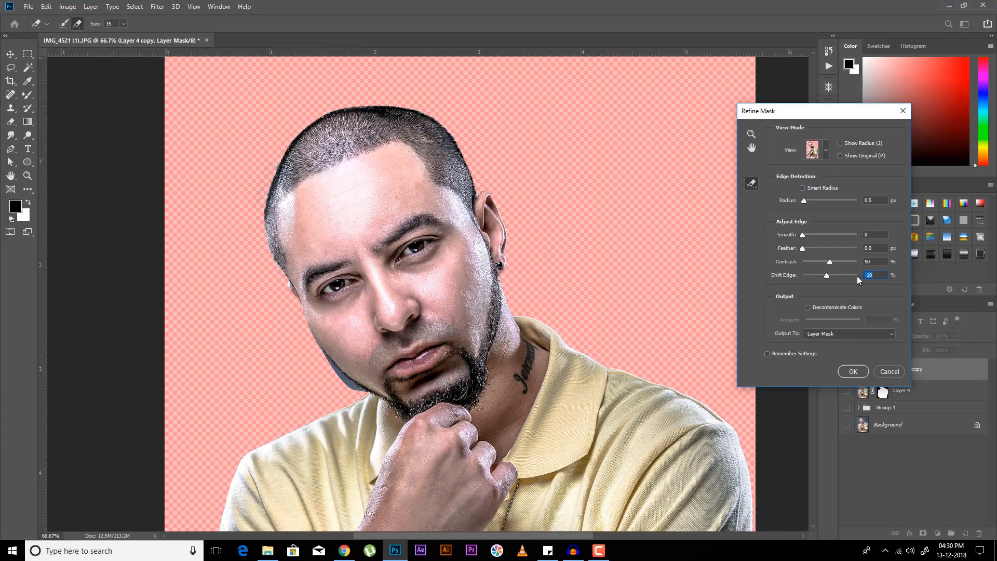
{"action": "key", "text": "Return"}
{"action": "key", "text": "ctrl+plus"}
{"action": "key", "text": "ctrl+plus"}
{"action": "key", "text": "ctrl+plus"}
{"action": "key", "text": "w"}
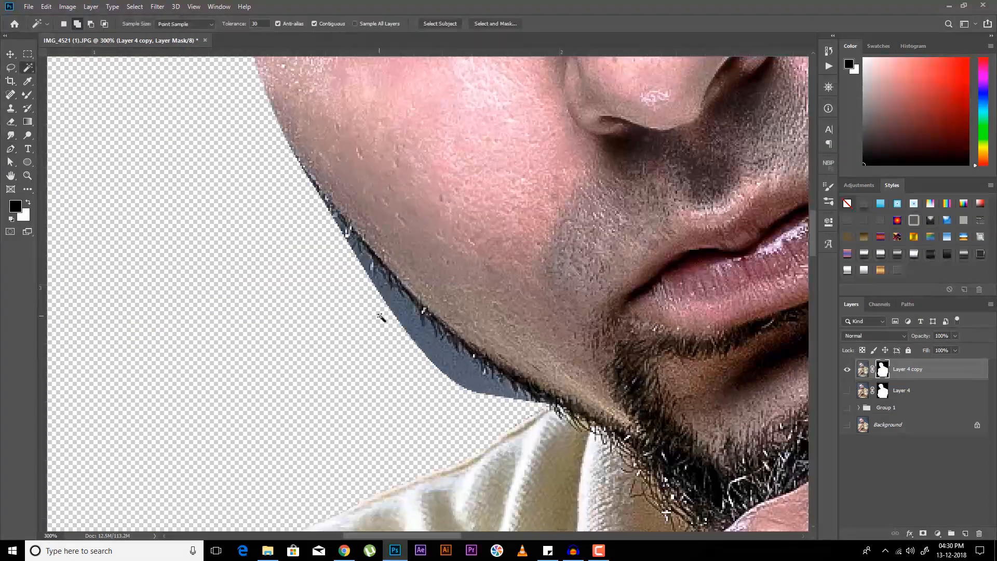
{"action": "key", "text": "c"}
{"action": "key", "text": "d"}
{"action": "key", "text": "ctrl+d"}
{"action": "key", "text": "w"}
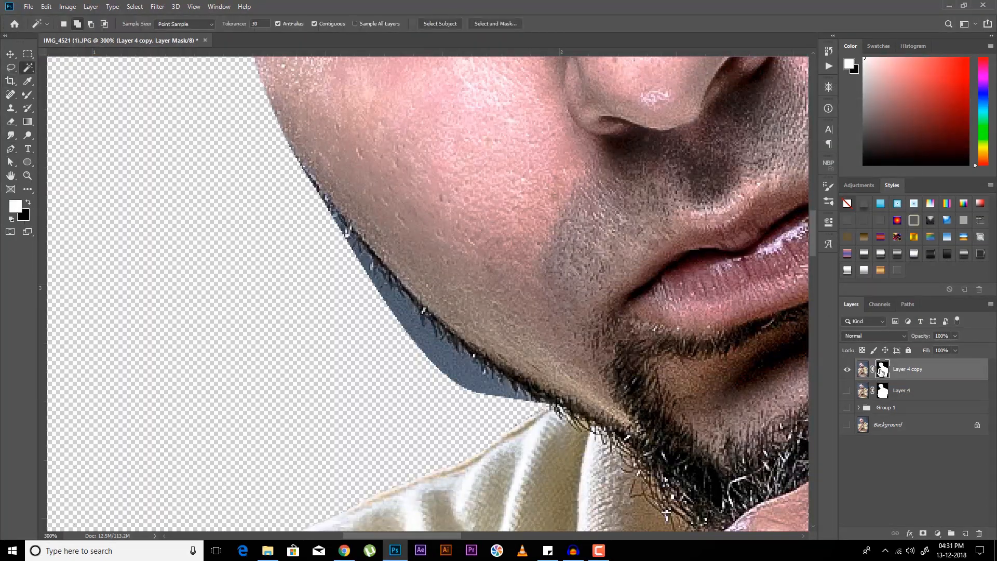
{"action": "right_click", "coordinate": [880, 370]}
{"action": "left_click", "coordinate": [907, 400]}
{"action": "key", "text": "ctrl+z"}
Step: Duplicate Layer 4 copy with the original hidden, and apply the duplicate's layer mask
{"action": "key", "text": "ctrl+j"}
{"action": "left_click", "coordinate": [847, 390]}
{"action": "right_click", "coordinate": [881, 370]}
{"action": "left_click", "coordinate": [906, 399]}
{"action": "left_click", "coordinate": [375, 275]}
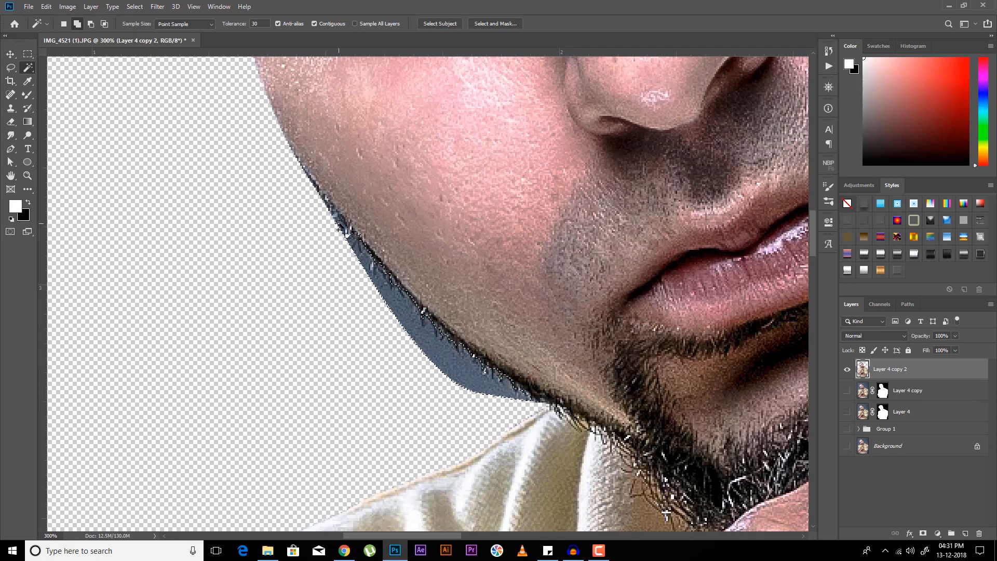
{"action": "key", "text": "ctrl+d"}
Step: Lasso around the grey background fringe along the far jaw and add a layer mask to Layer 4 copy 2
{"action": "key", "text": "l"}
{"action": "mouse_move", "coordinate": [334, 119]}
{"action": "left_mouse_down"}
{"action": "mouse_move", "coordinate": [340, 161]}
{"action": "mouse_move", "coordinate": [334, 124]}
{"action": "mouse_move", "coordinate": [503, 345]}
{"action": "mouse_move", "coordinate": [307, 117]}
{"action": "left_mouse_up"}
{"action": "key", "text": "ctrl+d"}
{"action": "left_click", "coordinate": [924, 533]}
Step: Open Color Range for the mask, sample the grey fringe below the jaw, and invert the range
{"action": "left_click", "coordinate": [135, 7]}
{"action": "left_click", "coordinate": [155, 108]}
{"action": "left_click", "coordinate": [469, 306]}
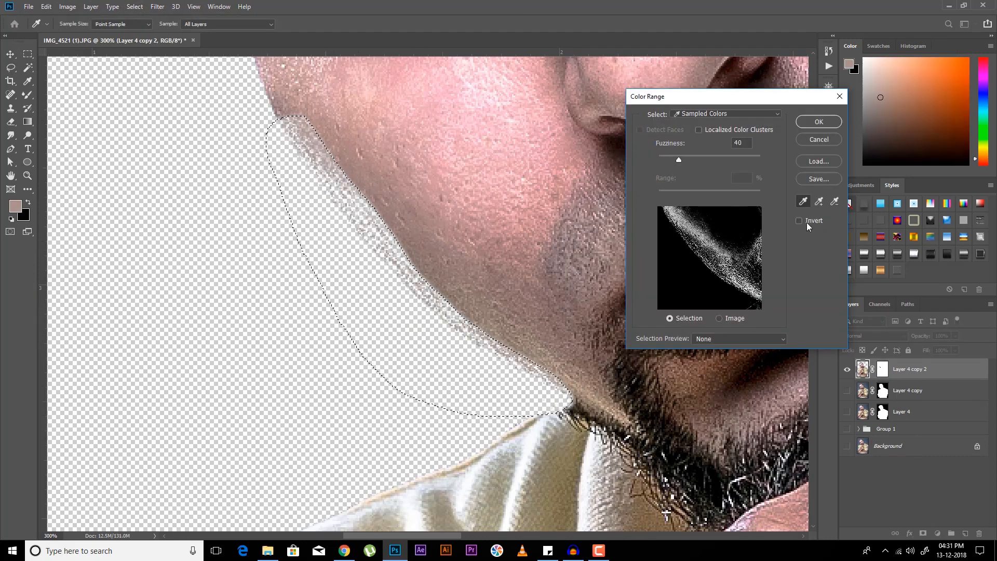
{"action": "left_click", "coordinate": [806, 223]}
{"action": "left_click", "coordinate": [436, 348]}
{"action": "left_click", "coordinate": [426, 332]}
Step: Adjust the Color Range fuzziness and accept it to mask out the sampled grey fringe
{"action": "left_click_drag", "start_coordinate": [747, 143], "coordinate": [724, 145]}
{"action": "key", "text": "shift+Up"}
{"action": "key", "text": "shift+Up"}
{"action": "key", "text": "shift+Down"}
{"action": "key", "text": "shift+Down"}
{"action": "key", "text": "shift+Down"}
{"action": "key", "text": "shift+Down"}
{"action": "key", "text": "shift+Down"}
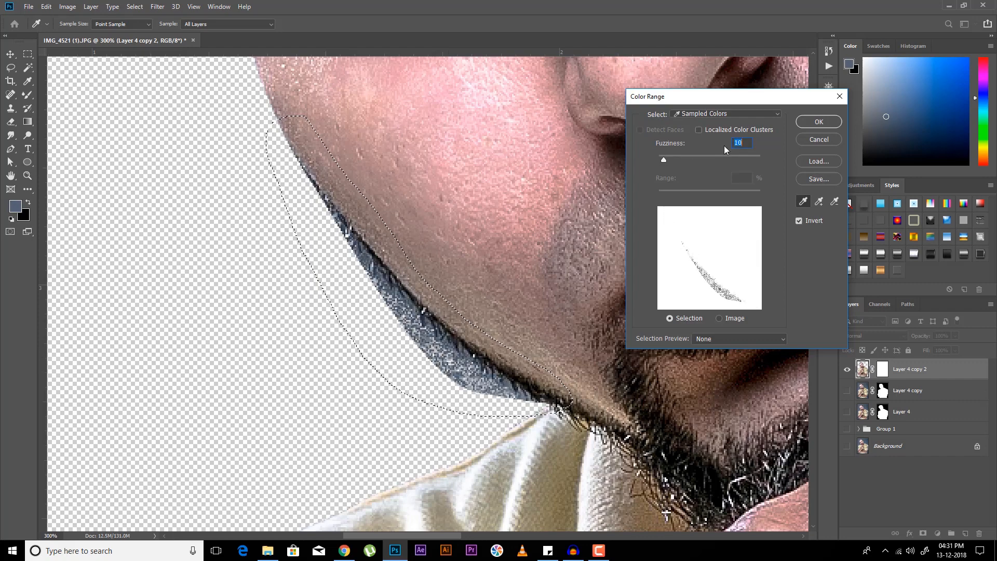
{"action": "key", "text": "shift+Up"}
{"action": "key", "text": "shift+Up"}
{"action": "key", "text": "shift+Up"}
{"action": "left_click", "coordinate": [819, 122]}
Step: Load the outline of Layer 4 copy 2 as a selection and turn it into a layer mask
{"action": "key", "text": "ctrl+z"}
{"action": "key", "text": "ctrl+z"}
{"action": "left_click", "coordinate": [863, 369], "text": "ctrl"}
{"action": "left_click", "coordinate": [135, 7]}
{"action": "left_click", "coordinate": [159, 142]}
{"action": "left_click", "coordinate": [969, 530]}
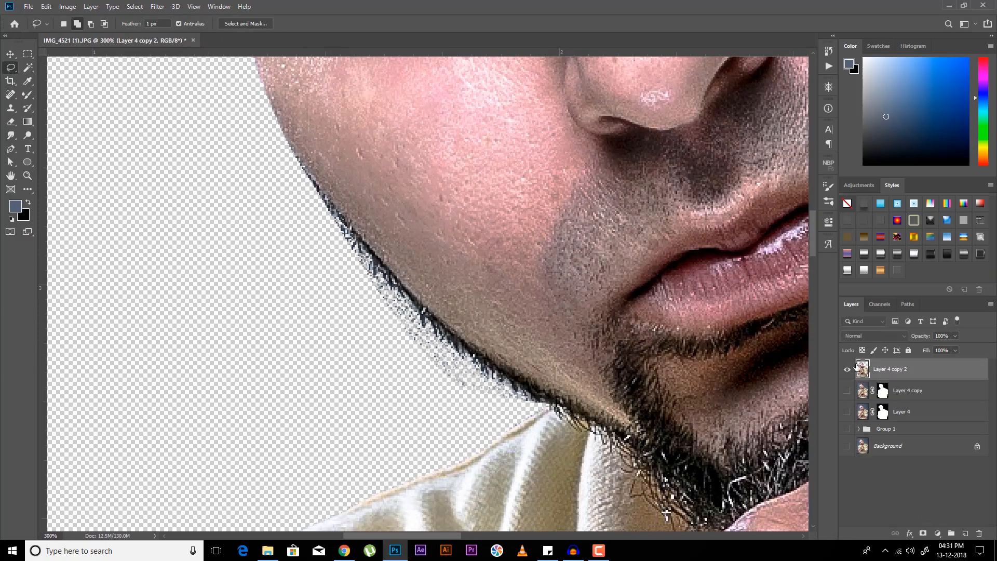
{"action": "left_click", "coordinate": [923, 533]}
Step: Clean the leftover fringe specks along the far jaw with the Refine Radius brush in Refine Mask
{"action": "left_click", "coordinate": [134, 7]}
{"action": "left_click", "coordinate": [159, 144]}
{"action": "left_click_drag", "start_coordinate": [423, 345], "coordinate": [468, 358]}
{"action": "key", "text": "Return"}
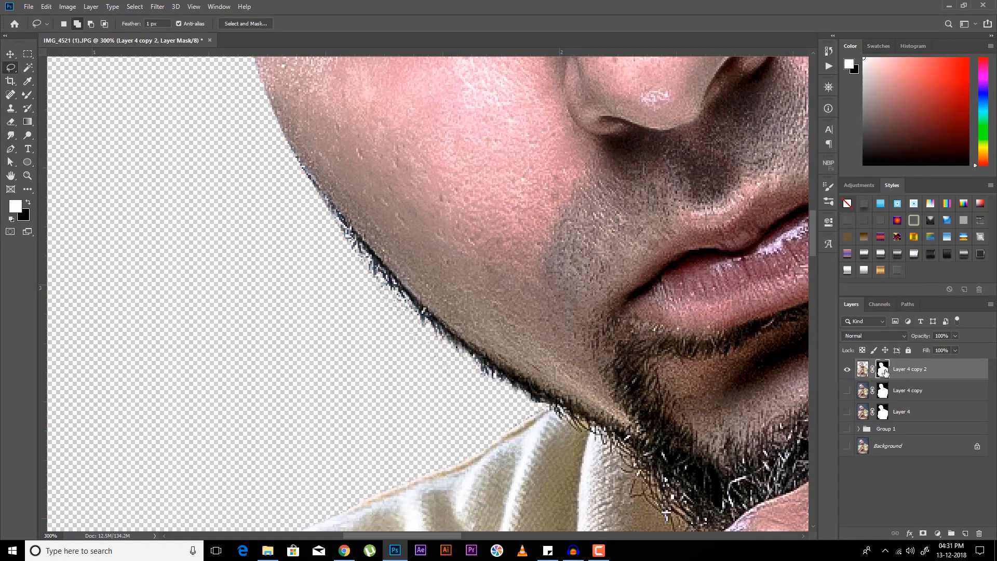
Step: Compare the original masked Layer 4 with the cleaned cutout in Layer 4 copy 2 by switching their visibility
{"action": "key", "text": "ctrl+0"}
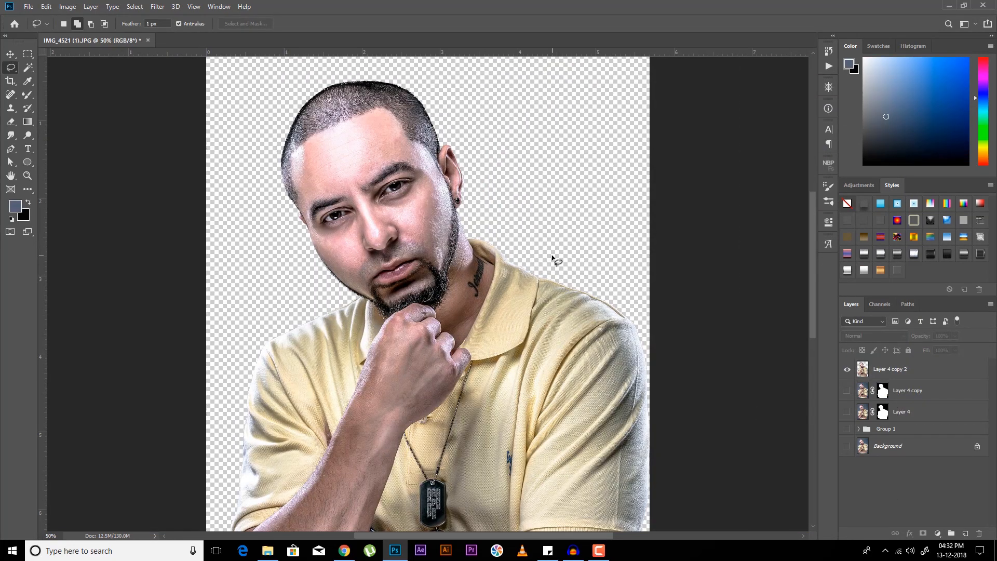
{"action": "left_click", "coordinate": [135, 7]}
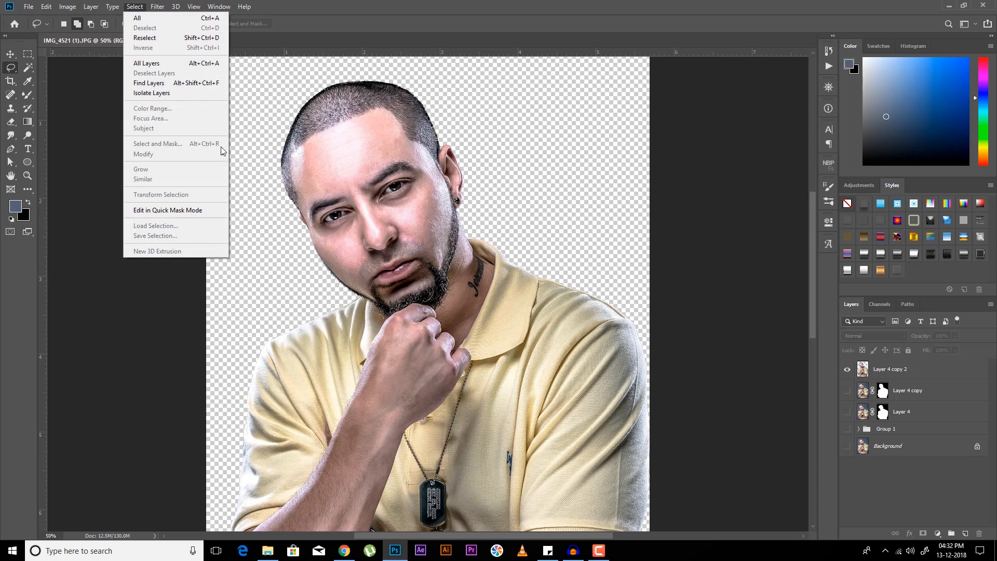
{"action": "left_click", "coordinate": [884, 369]}
{"action": "left_click", "coordinate": [885, 391]}
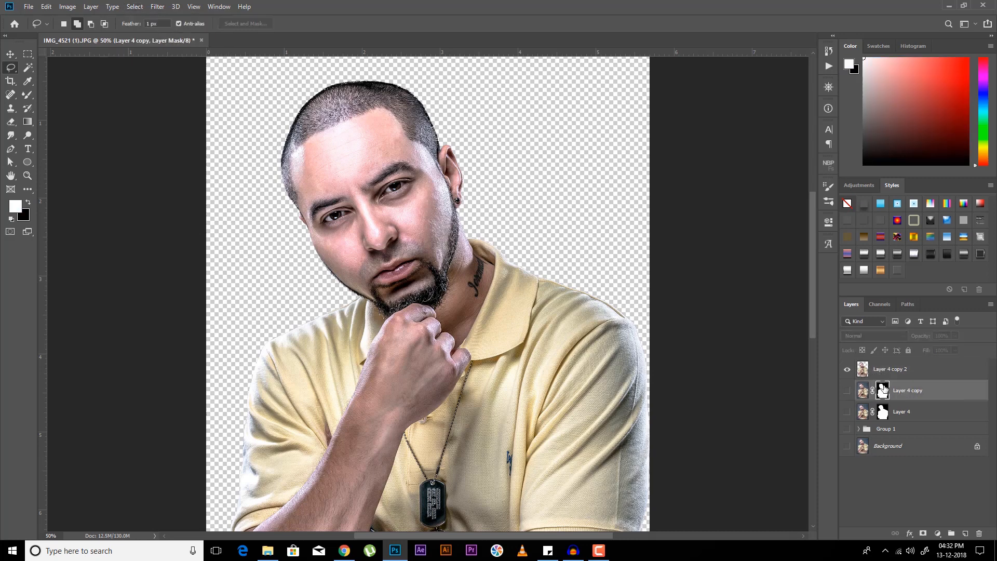
{"action": "left_click", "coordinate": [848, 369]}
{"action": "left_click", "coordinate": [847, 411]}
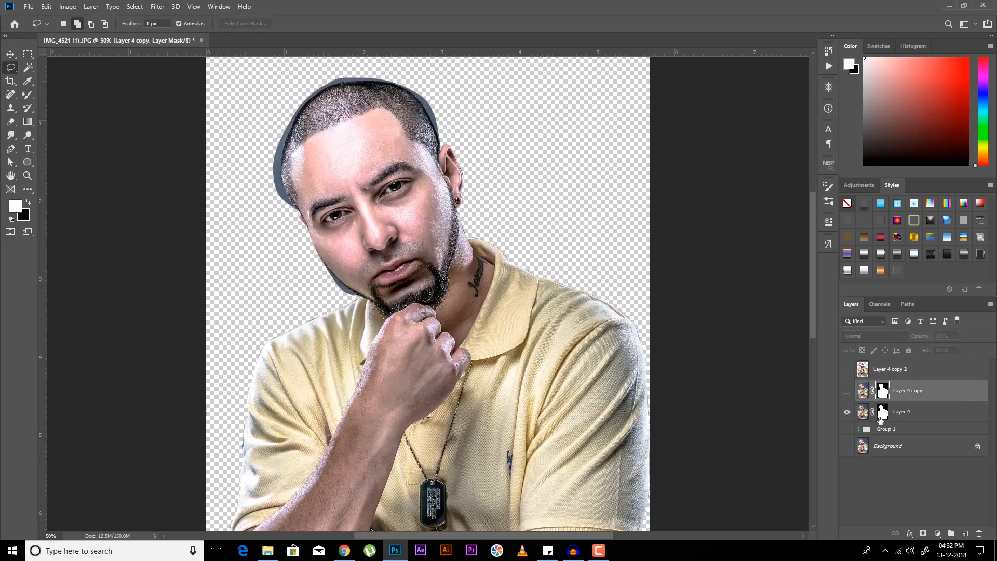
{"action": "left_click", "coordinate": [847, 412]}
{"action": "left_click", "coordinate": [847, 369]}
{"action": "left_click", "coordinate": [884, 368]}
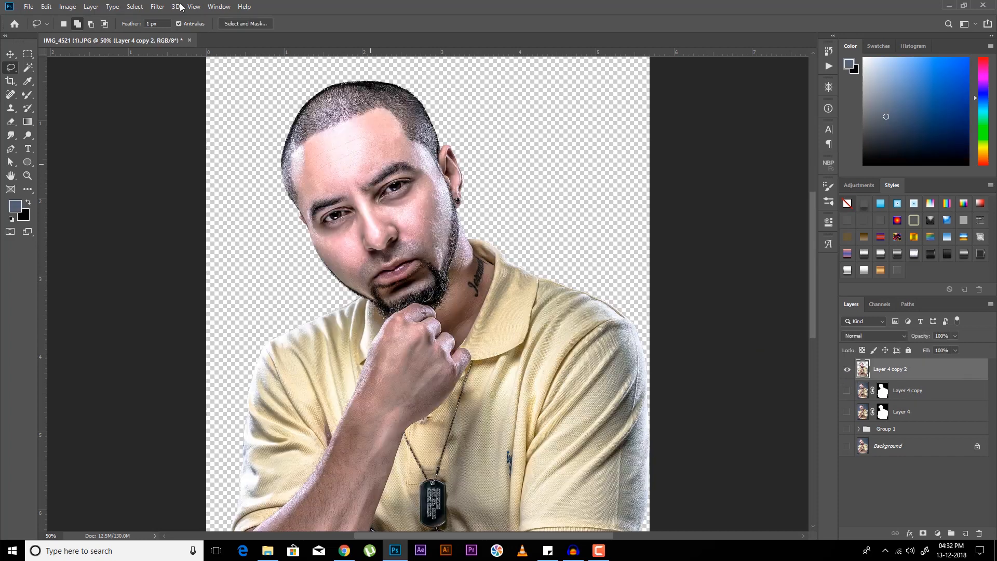
{"action": "left_click", "coordinate": [136, 7]}
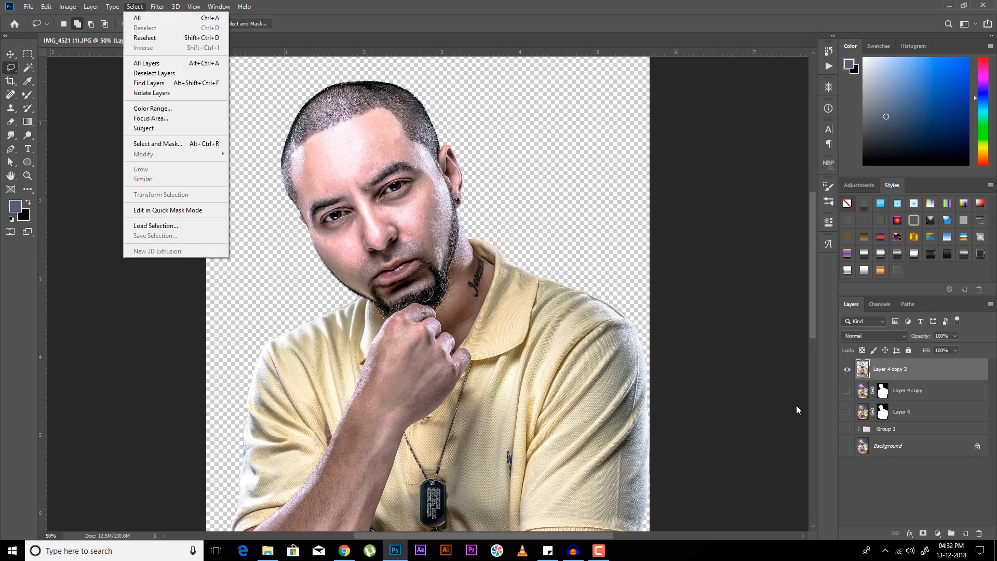
{"action": "left_click", "coordinate": [908, 472]}
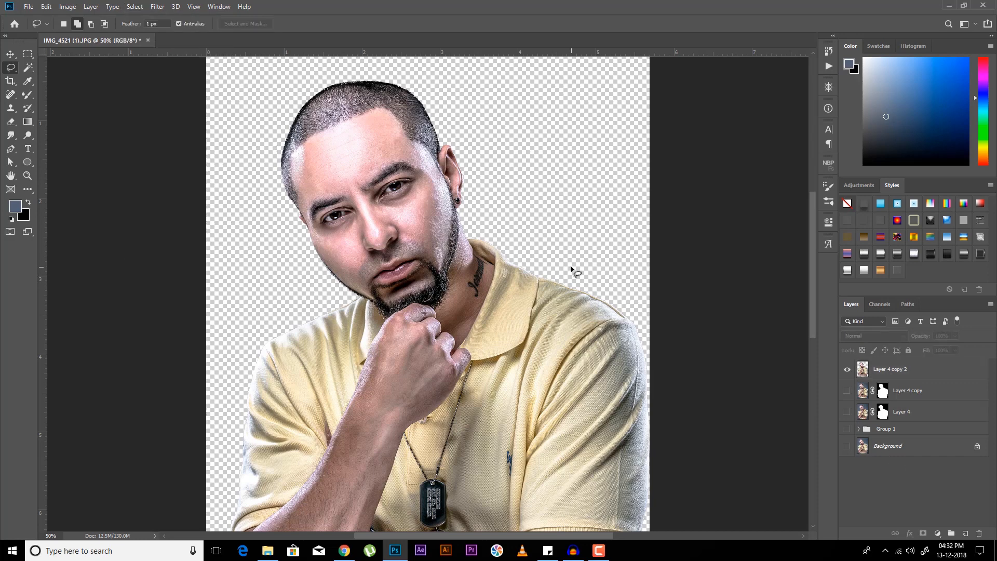
Step: Create a new 1500 x 1500 pixel RGB document at 300 pixels/inch with a black background
{"action": "key", "text": "ctrl+minus"}
{"action": "left_click", "coordinate": [10, 54]}
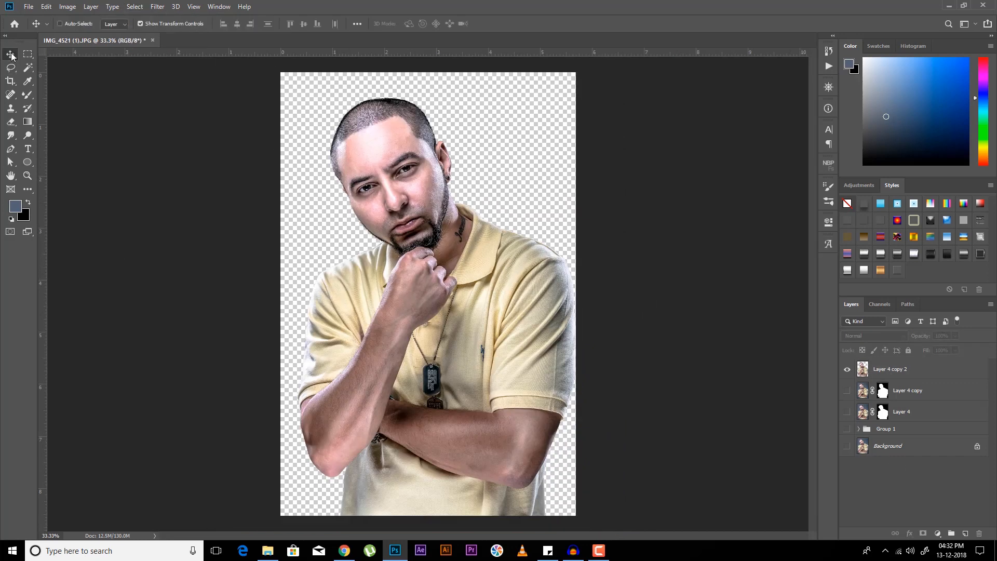
{"action": "key", "text": "ctrl+n"}
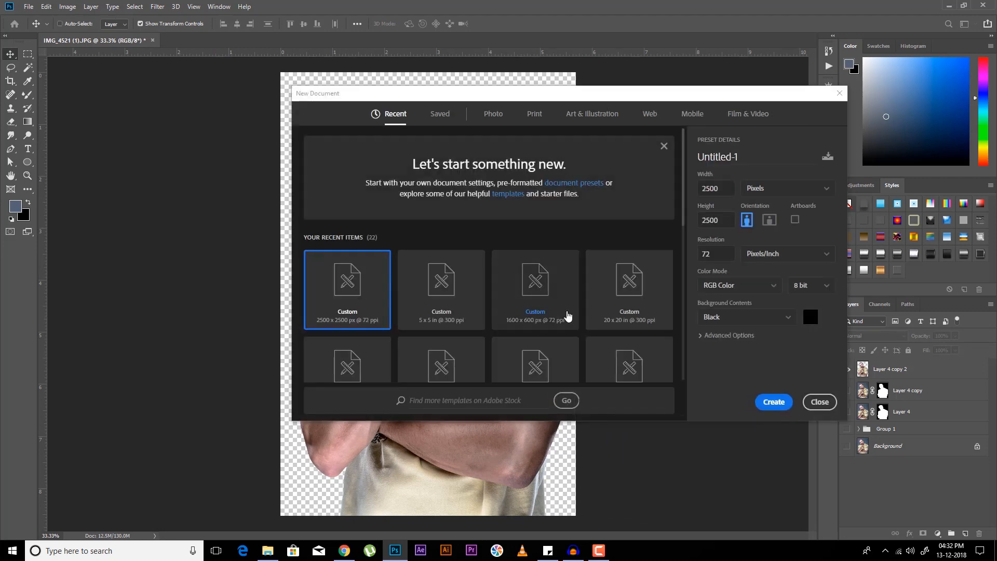
{"action": "left_click", "coordinate": [732, 193]}
{"action": "type", "text": "1500"}
{"action": "key", "text": "Tab"}
{"action": "type", "text": "1500"}
{"action": "key", "text": "Tab"}
{"action": "type", "text": "30"}
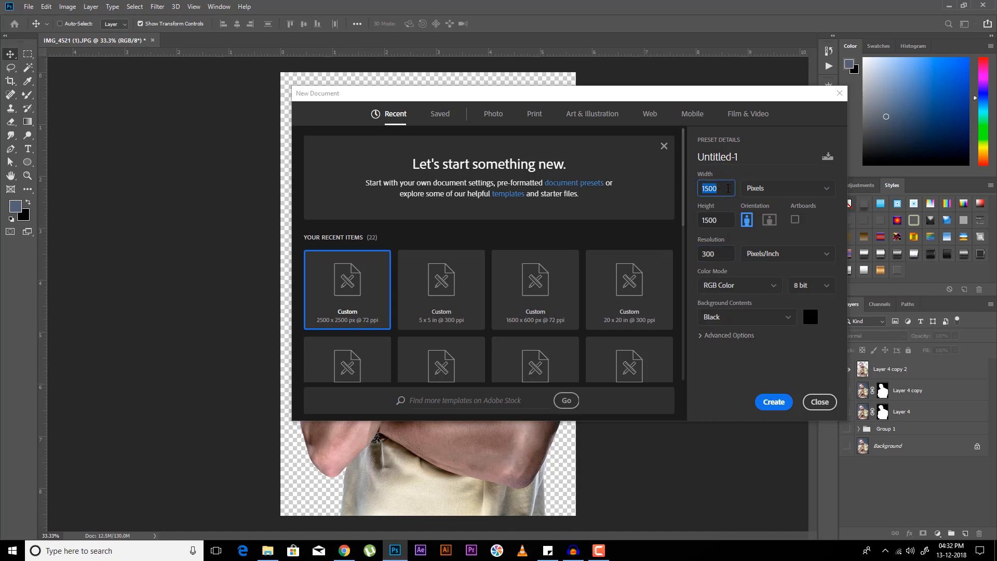
{"action": "left_click", "coordinate": [721, 221]}
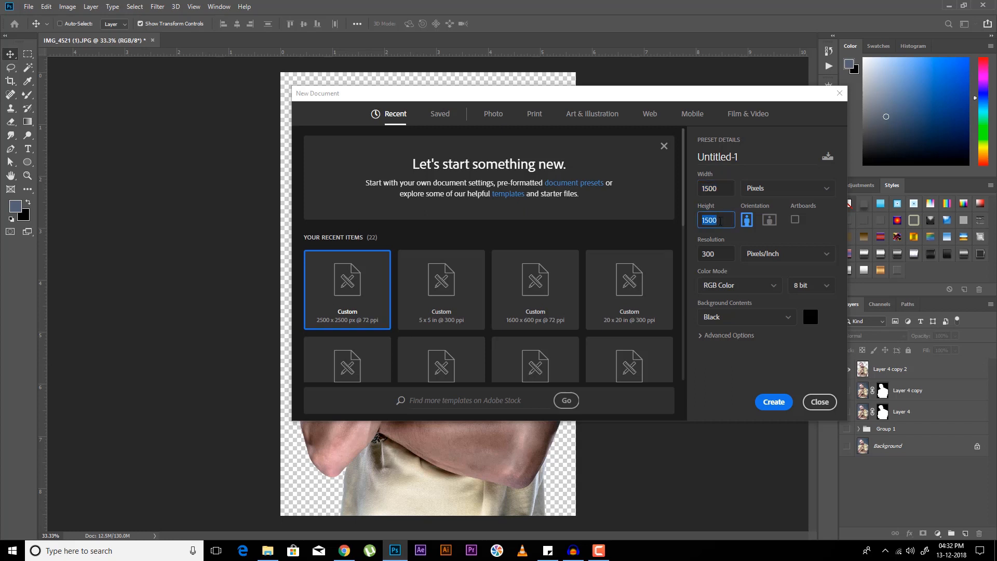
{"action": "left_click", "coordinate": [726, 253]}
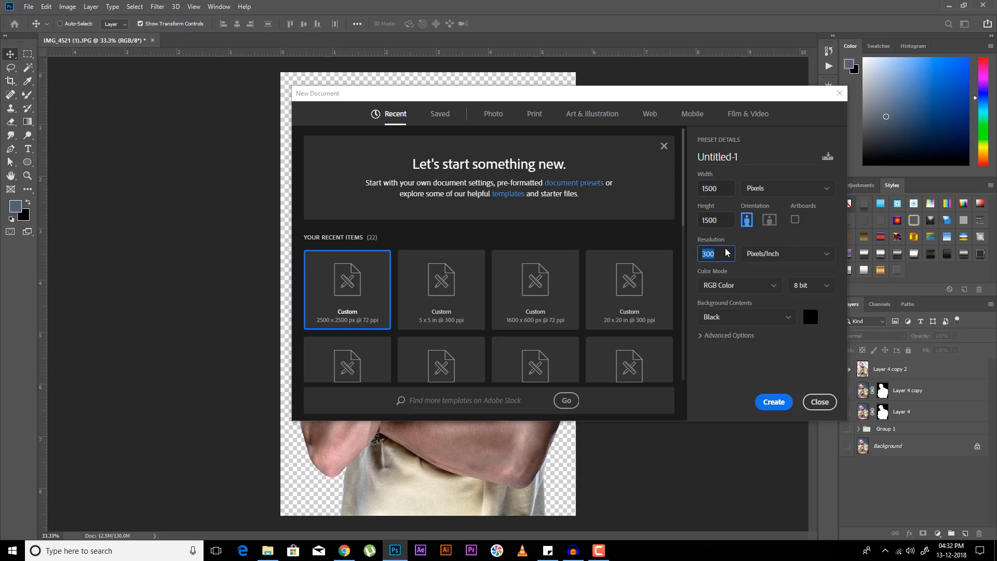
{"action": "left_click", "coordinate": [711, 335]}
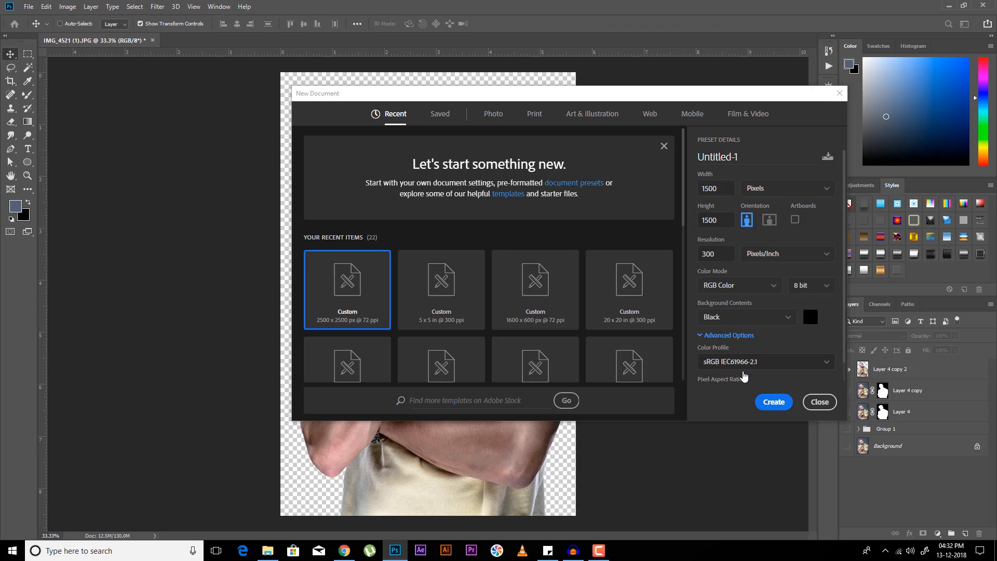
{"action": "left_click", "coordinate": [773, 402]}
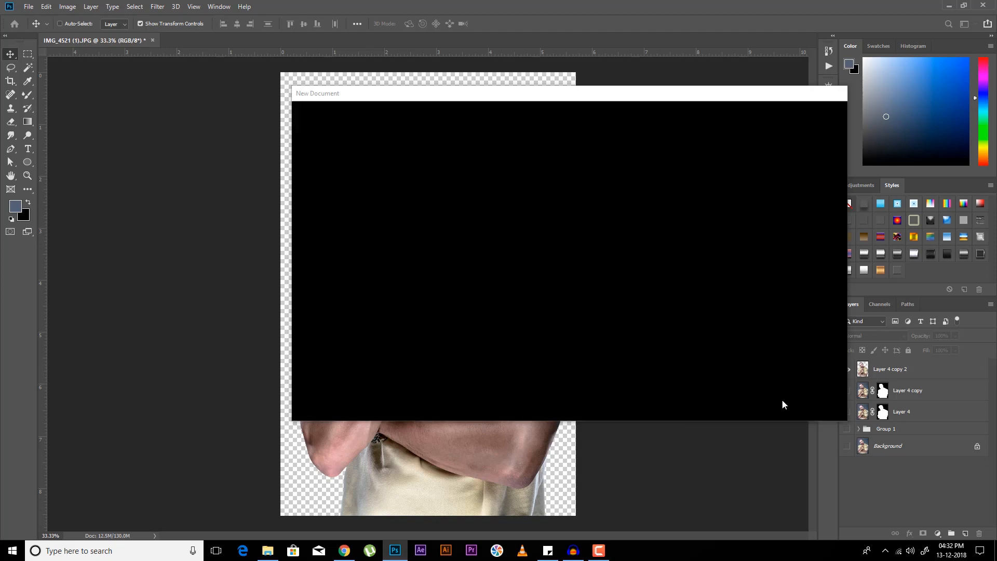
Step: Convert Layer 4 copy 2 to a smart object and bring it into the Untitled-1 document
{"action": "left_click", "coordinate": [117, 41]}
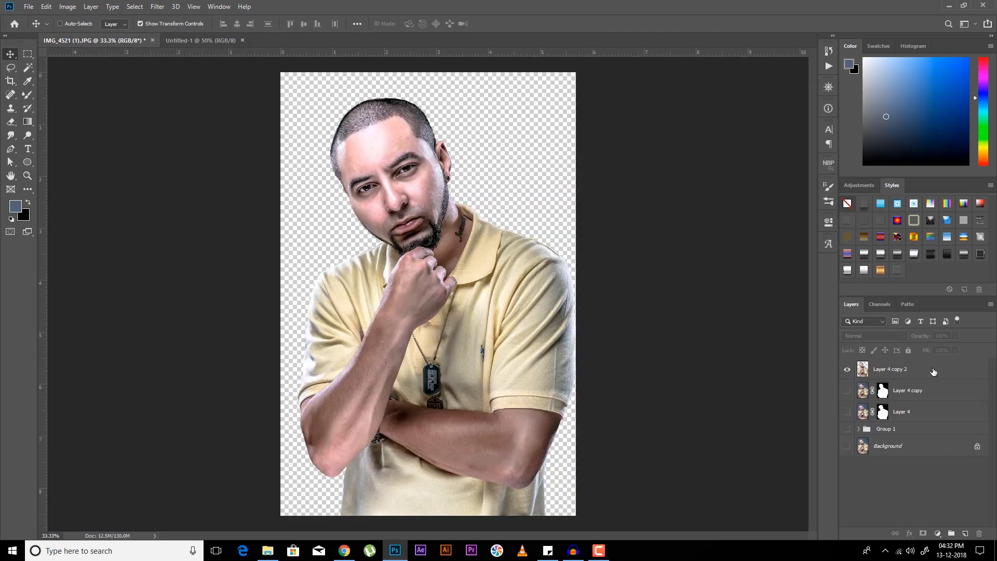
{"action": "left_click", "coordinate": [934, 370]}
{"action": "right_click", "coordinate": [933, 370]}
{"action": "left_click", "coordinate": [867, 245]}
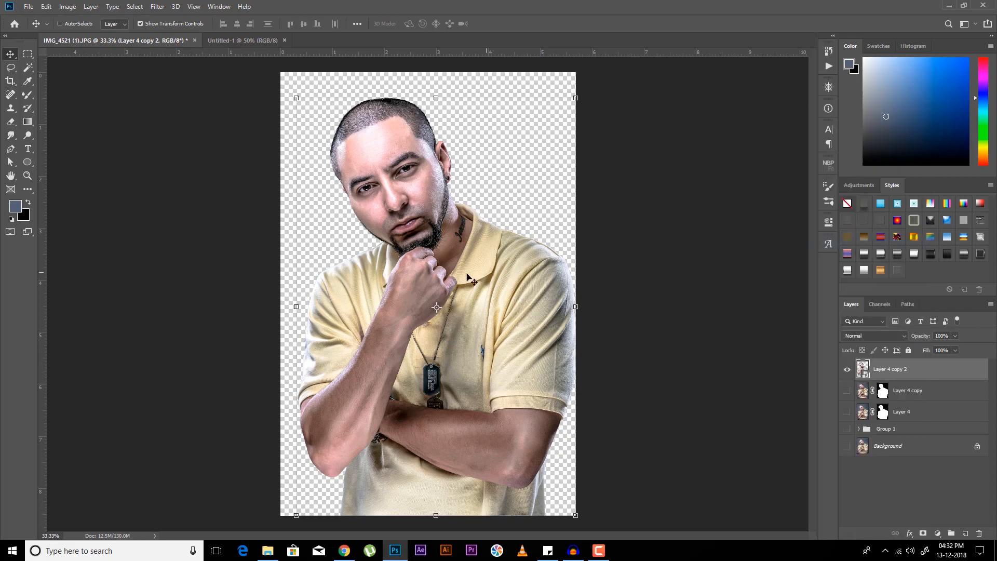
{"action": "left_click_drag", "start_coordinate": [386, 305], "coordinate": [417, 267]}
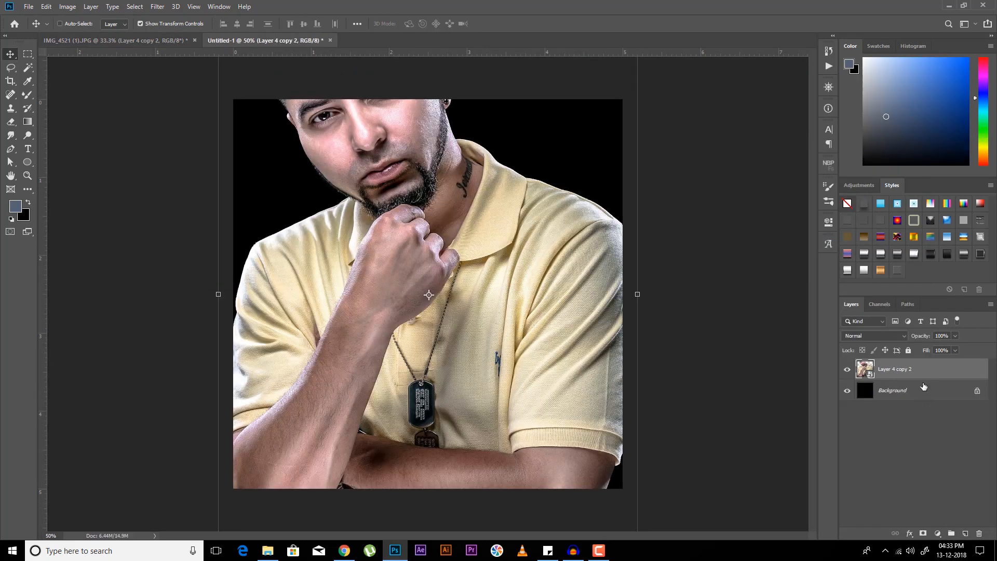
Step: Scale the man's cutout to 60% and position it centred against the bottom edge of the black canvas
{"action": "key", "text": "ctrl+t"}
{"action": "key", "text": "shift+Down"}
{"action": "key", "text": "shift+Down"}
{"action": "key", "text": "shift+Down"}
{"action": "key", "text": "shift+Down"}
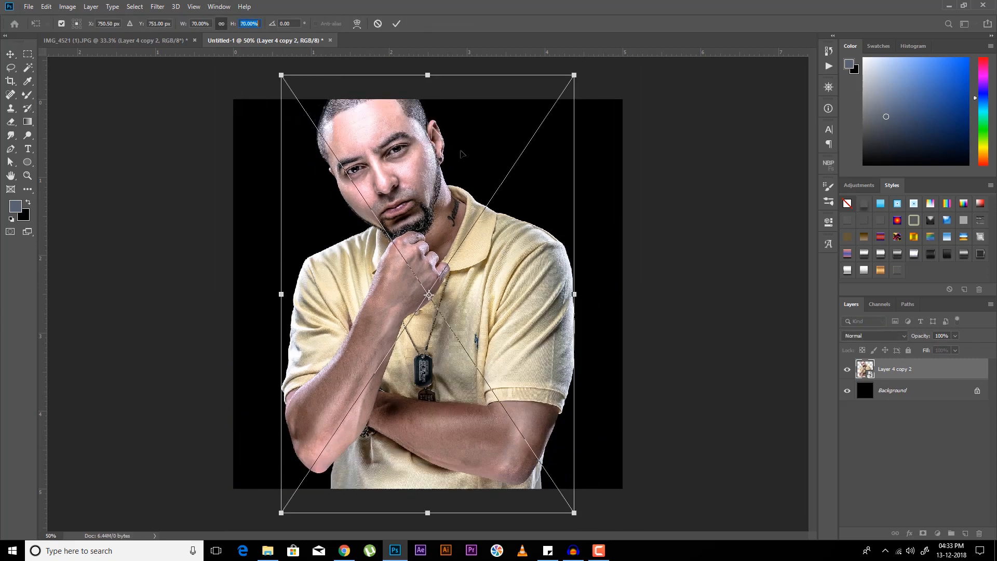
{"action": "left_click_drag", "start_coordinate": [479, 229], "coordinate": [480, 236]}
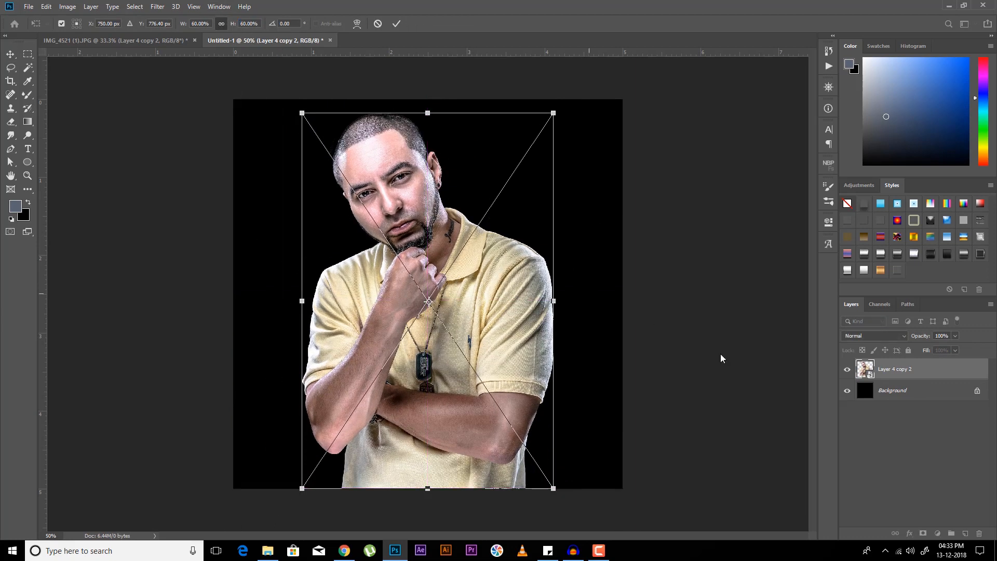
{"action": "key", "text": "Return"}
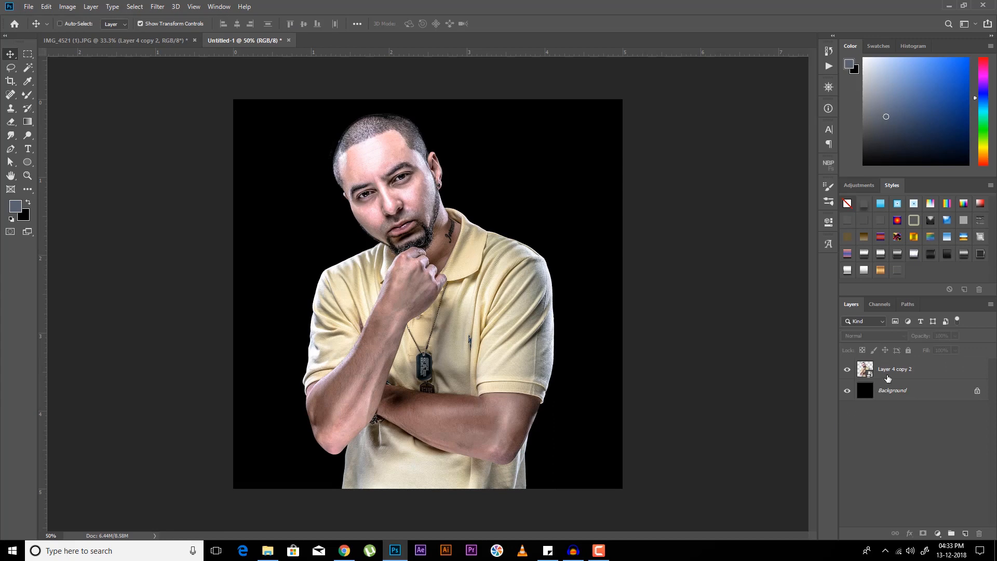
Step: Close the IMG_4521 (1).JPG document, saving it as the Photoshop file "retouchigh" in the untouchables front folder
{"action": "left_click", "coordinate": [195, 41]}
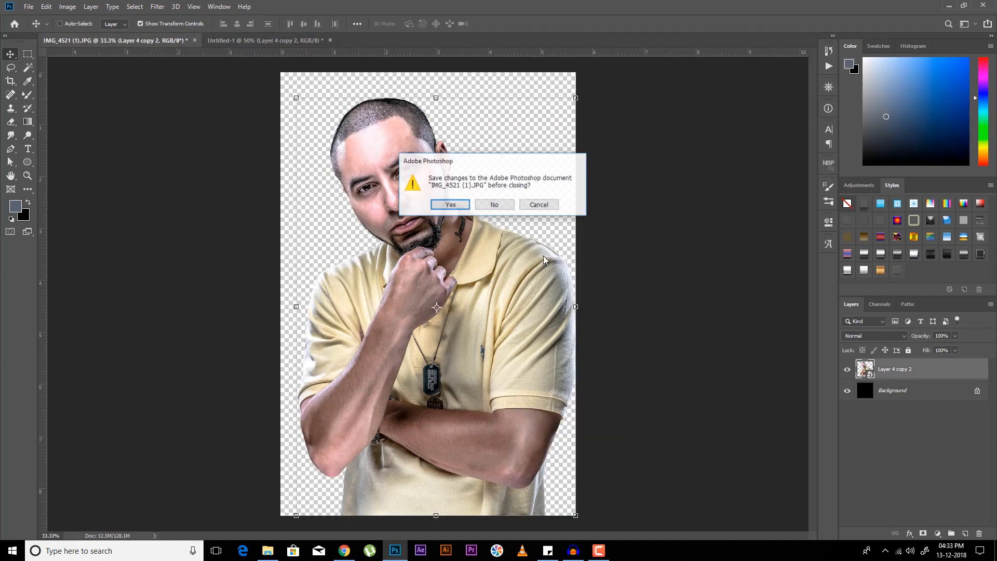
{"action": "left_click", "coordinate": [447, 203]}
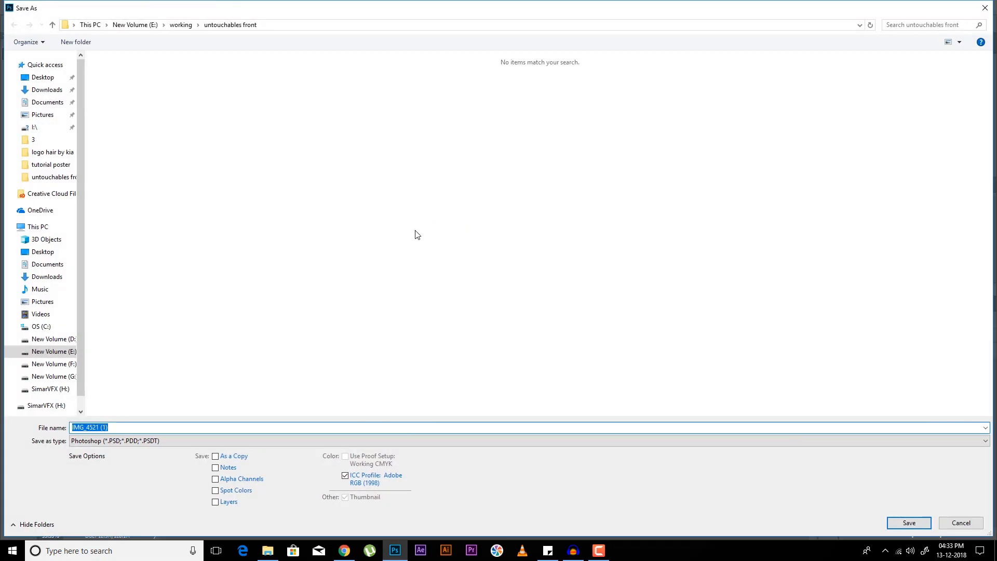
{"action": "type", "text": "retouchigh"}
{"action": "key", "text": "Return"}
{"action": "key", "text": "Return"}
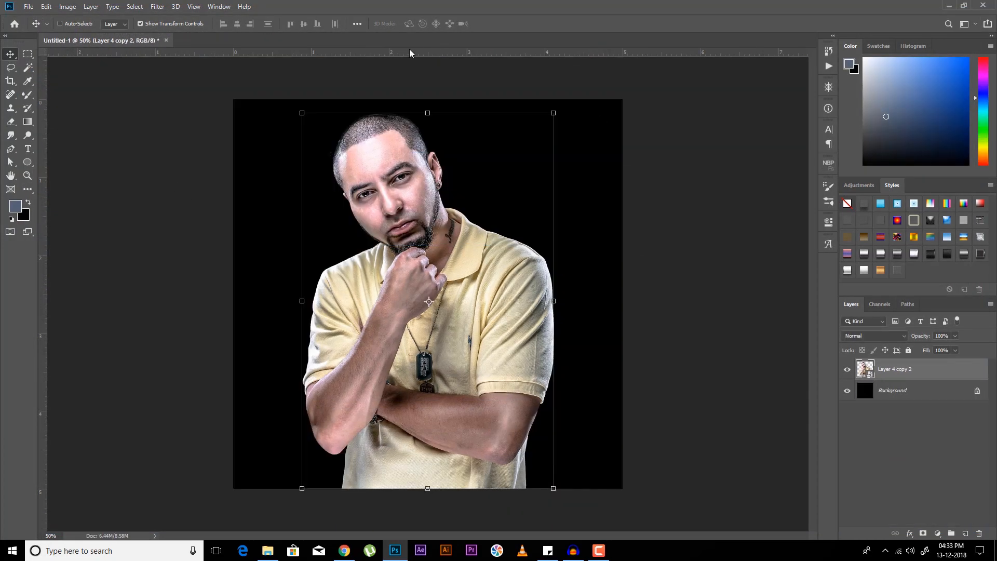
Step: Save the portrait document as a Photoshop file named "th untouchables" in the untouchables front folder
{"action": "left_click_drag", "start_coordinate": [410, 49], "coordinate": [411, 51]}
{"action": "key", "text": "ctrl+s"}
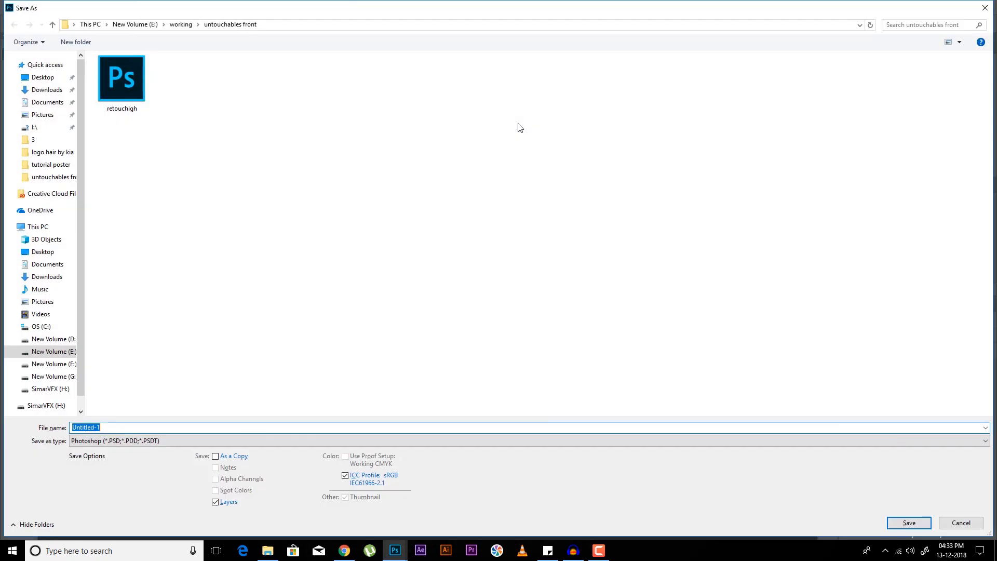
{"action": "type", "text": "th untouchabl"}
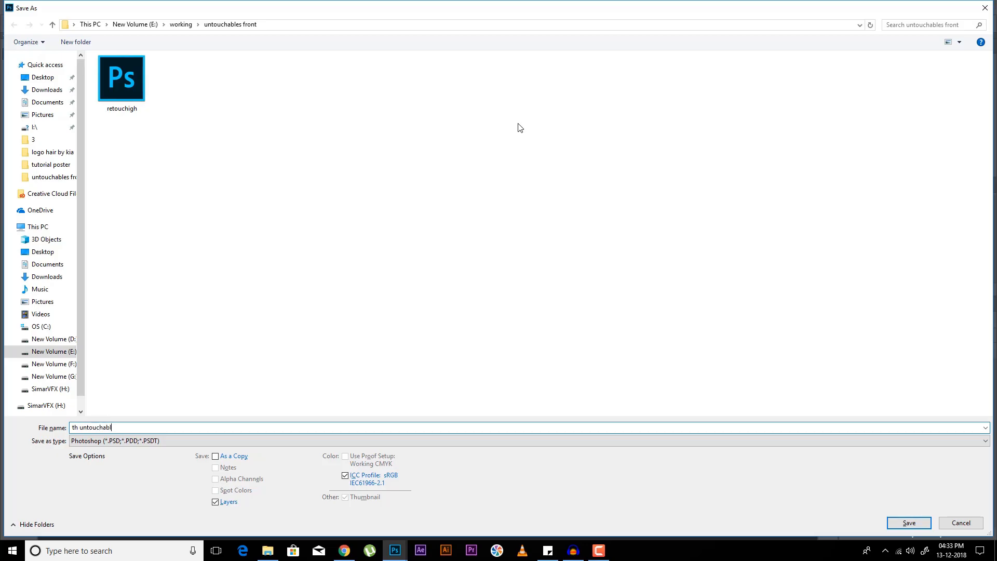
{"action": "type", "text": "e"}
{"action": "key", "text": "Return"}
{"action": "key", "text": "Return"}
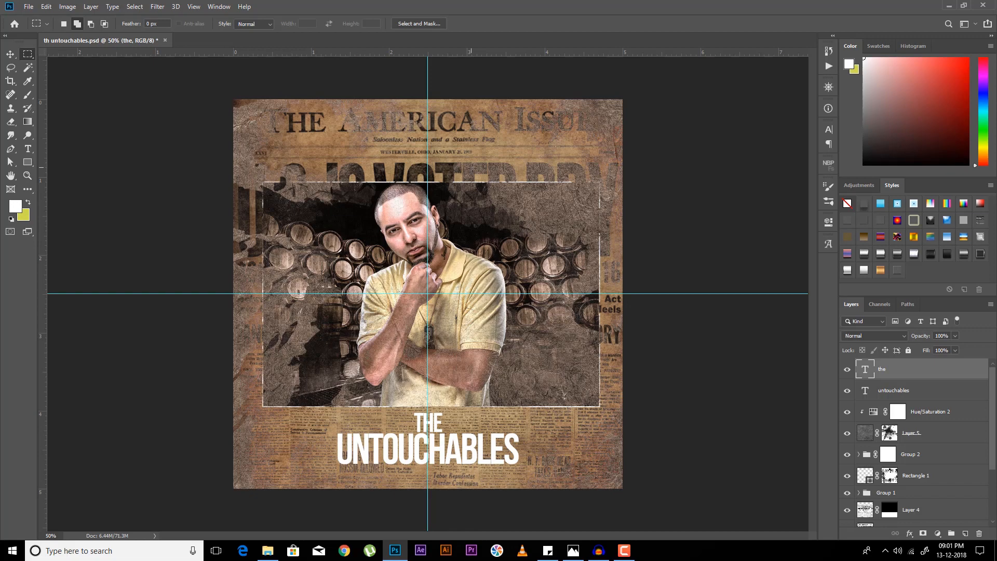
Step: Examine the poster composition up close and in full, along with its layer stack
{"action": "scroll", "coordinate": [472, 168], "scroll_direction": "up", "scroll_amount": 2}
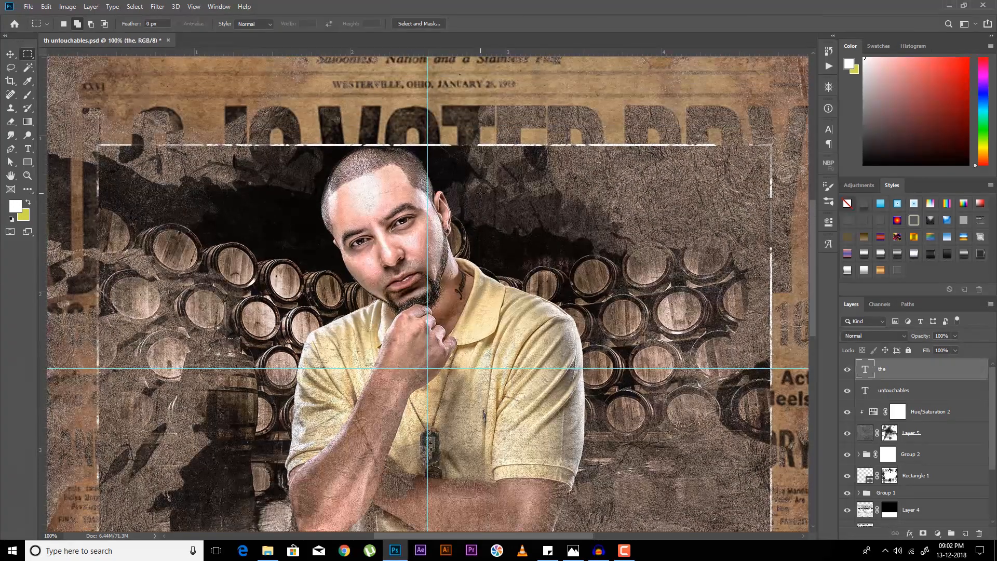
{"action": "key", "text": "ctrl+plus"}
{"action": "scroll", "coordinate": [481, 193], "scroll_direction": "up", "scroll_amount": 4}
{"action": "key", "text": "ctrl+minus"}
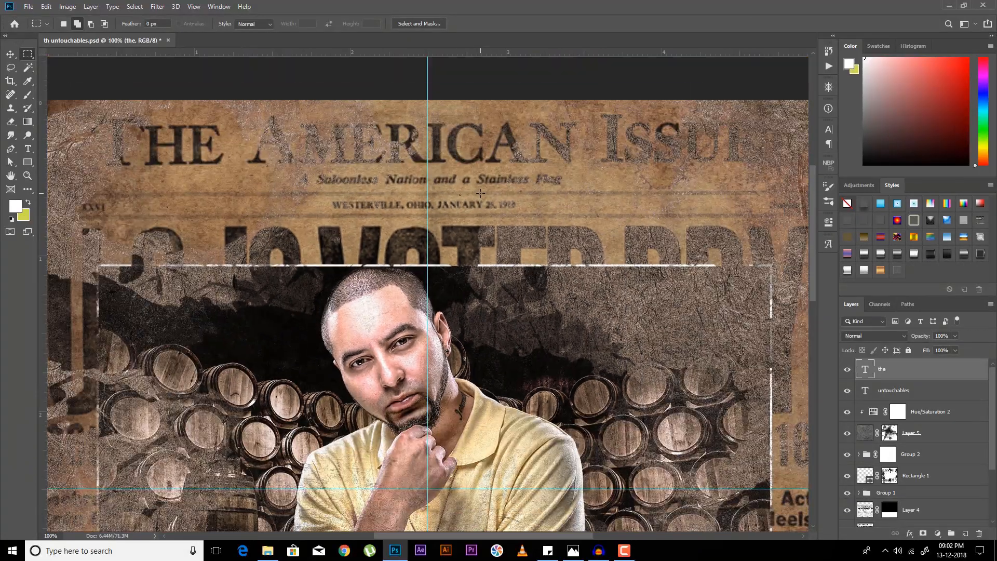
{"action": "scroll", "coordinate": [480, 193], "scroll_direction": "down", "scroll_amount": 3}
{"action": "scroll", "coordinate": [480, 193], "scroll_direction": "down", "scroll_amount": 4}
{"action": "key", "text": "ctrl+minus"}
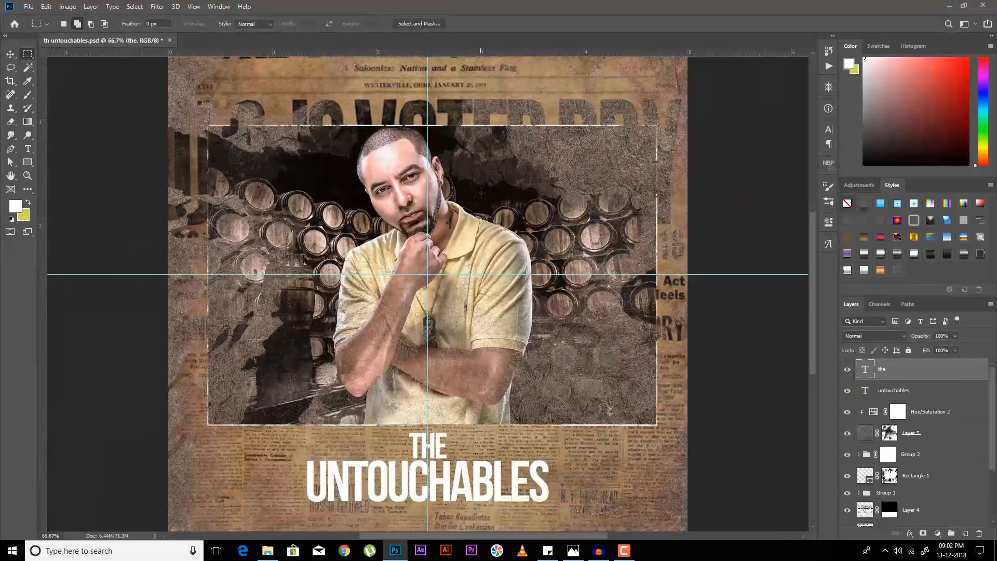
{"action": "scroll", "coordinate": [899, 397], "scroll_direction": "down", "scroll_amount": 3}
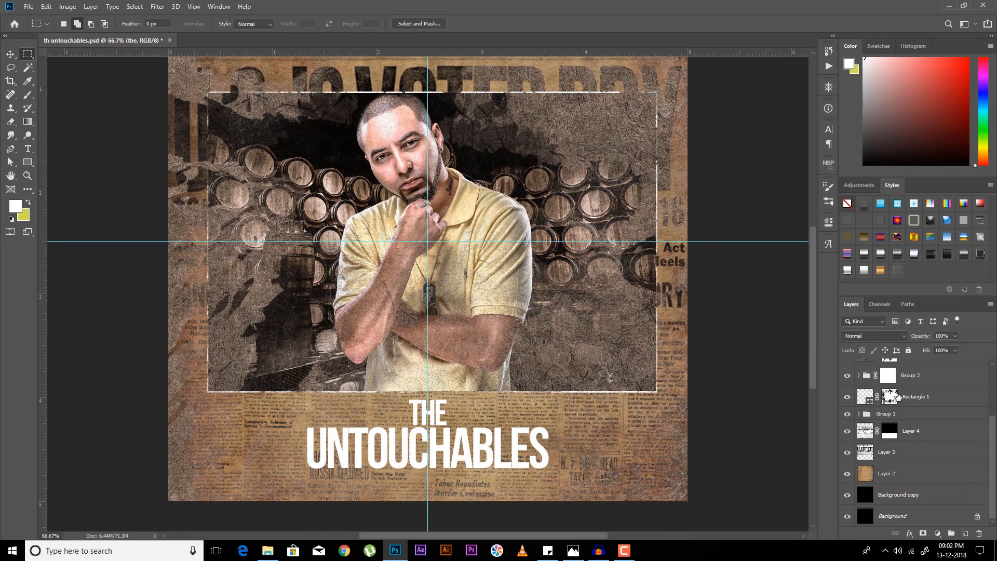
{"action": "scroll", "coordinate": [671, 372], "scroll_direction": "up", "scroll_amount": 5}
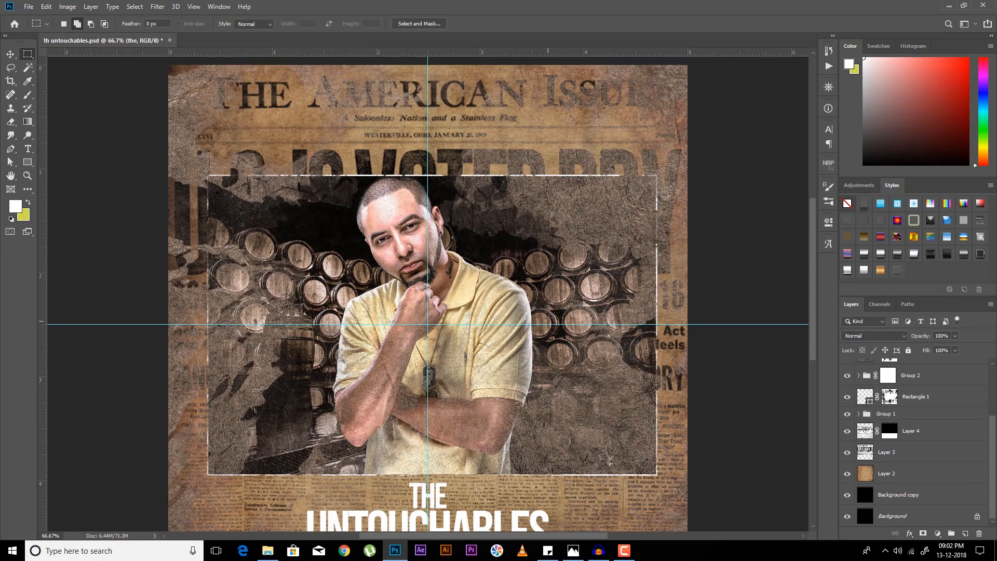
{"action": "scroll", "coordinate": [551, 311], "scroll_direction": "down", "scroll_amount": 4}
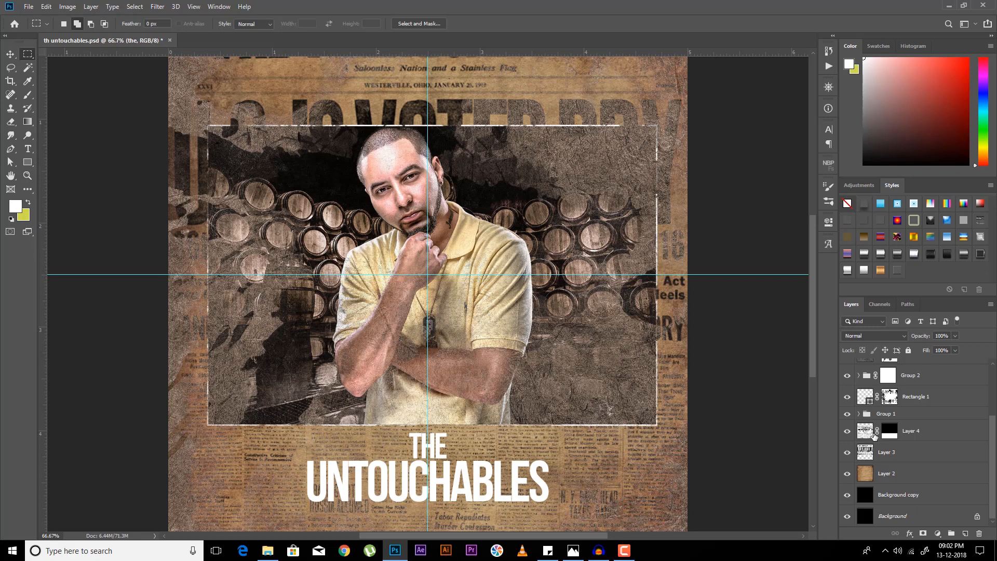
Step: Hide the text layers "the" and "untouchables" on the poster
{"action": "scroll", "coordinate": [878, 424], "scroll_direction": "up", "scroll_amount": 3}
{"action": "left_click", "coordinate": [847, 369]}
{"action": "left_click", "coordinate": [848, 391]}
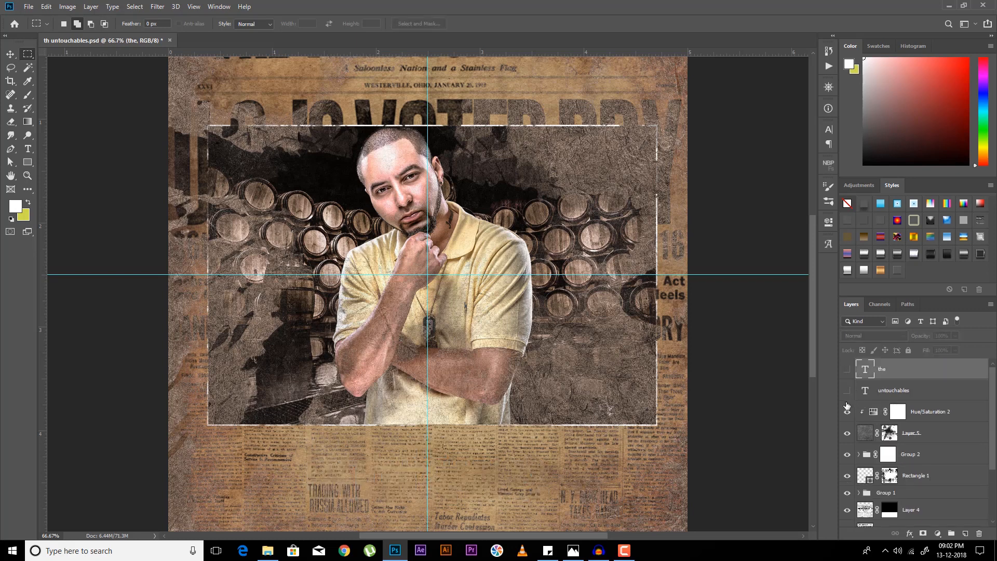
{"action": "scroll", "coordinate": [631, 317], "scroll_direction": "up", "scroll_amount": 3}
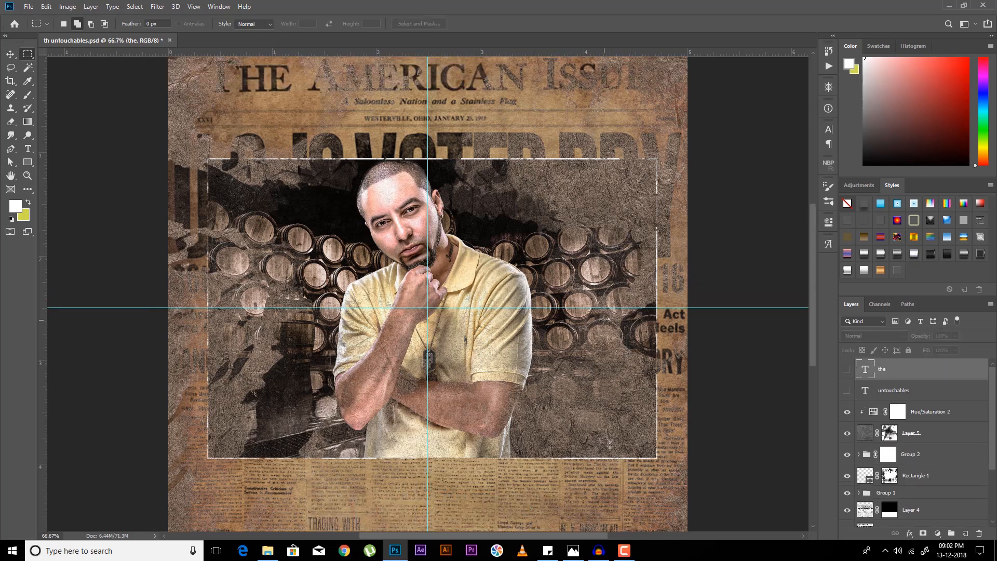
Step: Set up a new 1500 × 1500 pixel document at 300 pixels/inch and expand its advanced options
{"action": "key", "text": "ctrl+n"}
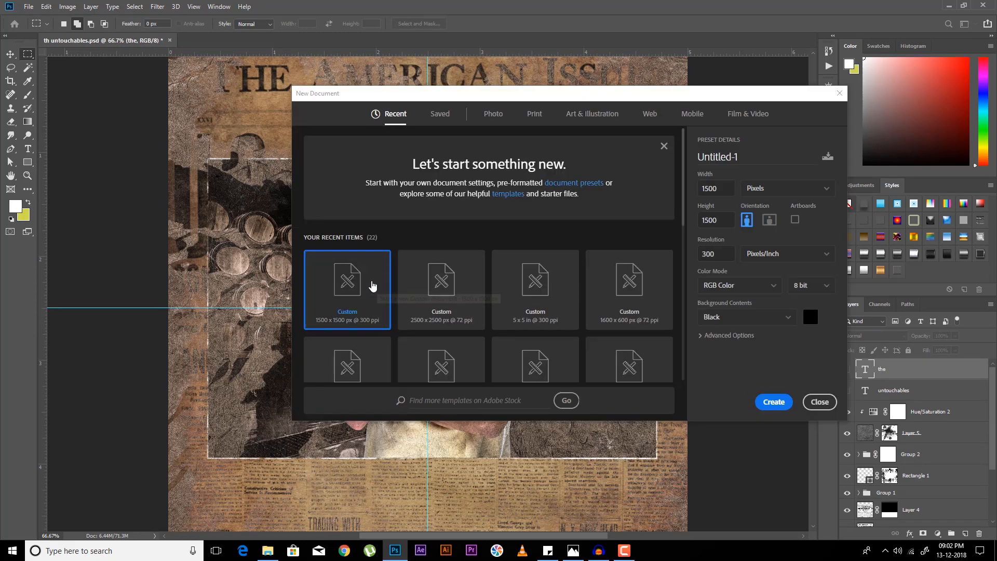
{"action": "left_click", "coordinate": [693, 189]}
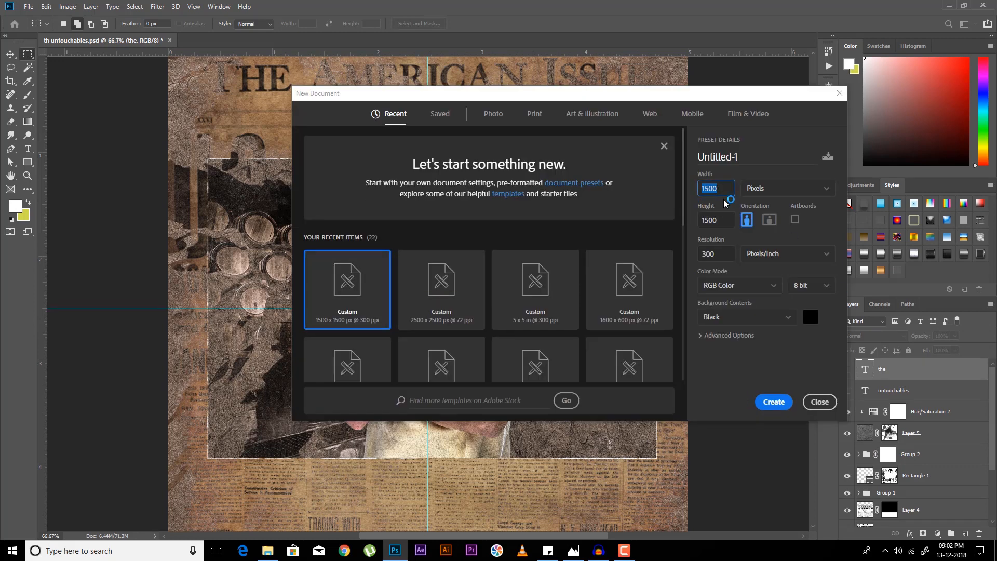
{"action": "left_click", "coordinate": [698, 220]}
{"action": "left_click", "coordinate": [720, 256]}
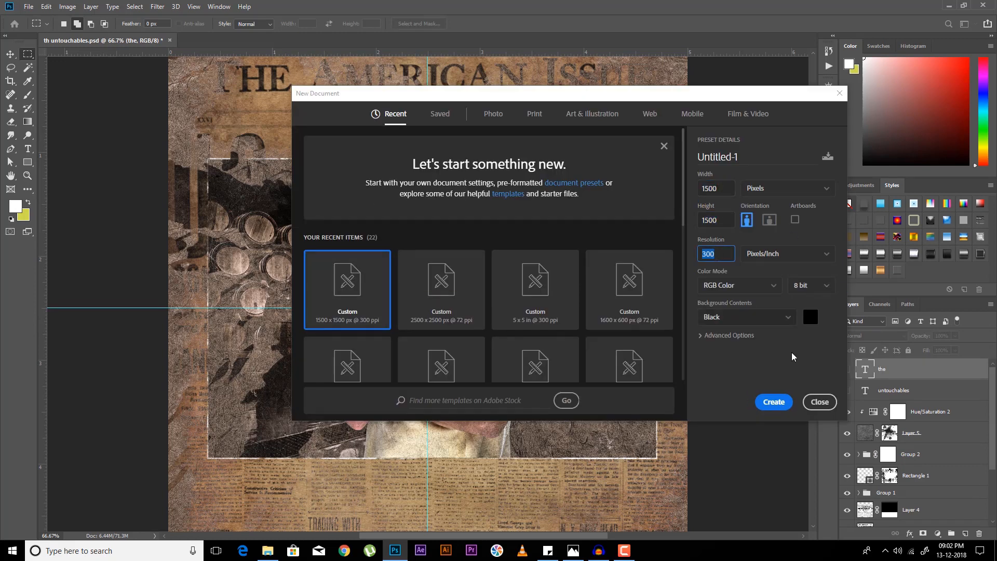
{"action": "left_click", "coordinate": [764, 319]}
{"action": "left_click", "coordinate": [763, 319]}
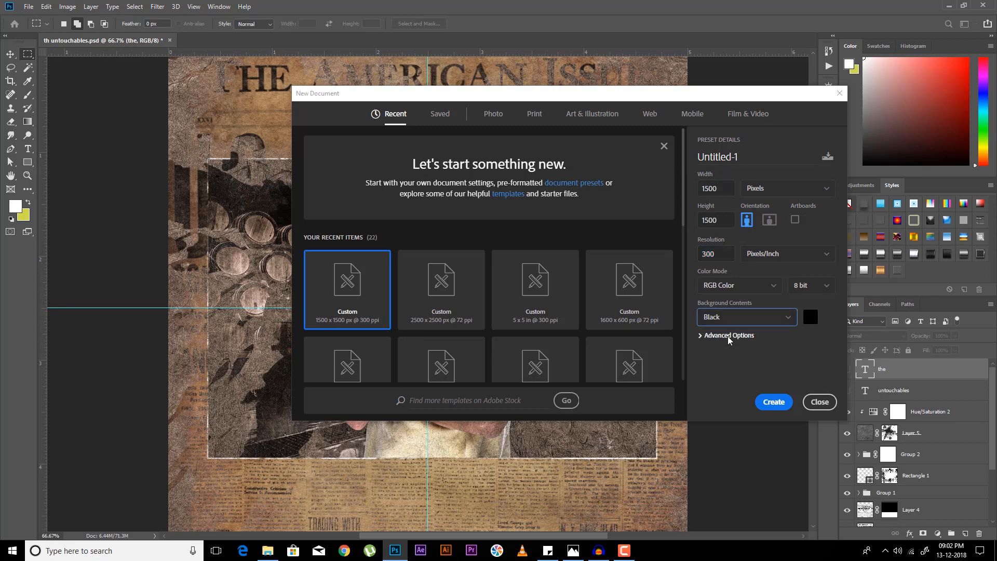
{"action": "left_click", "coordinate": [728, 335]}
{"action": "left_click", "coordinate": [740, 318]}
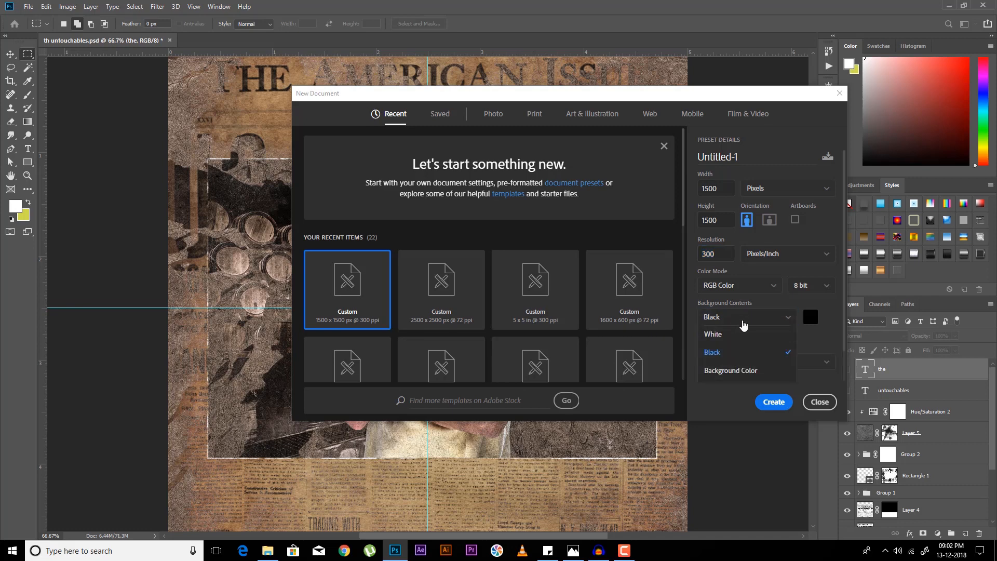
Step: Set the new document's background contents to a custom bright cyan colour
{"action": "left_click", "coordinate": [811, 317]}
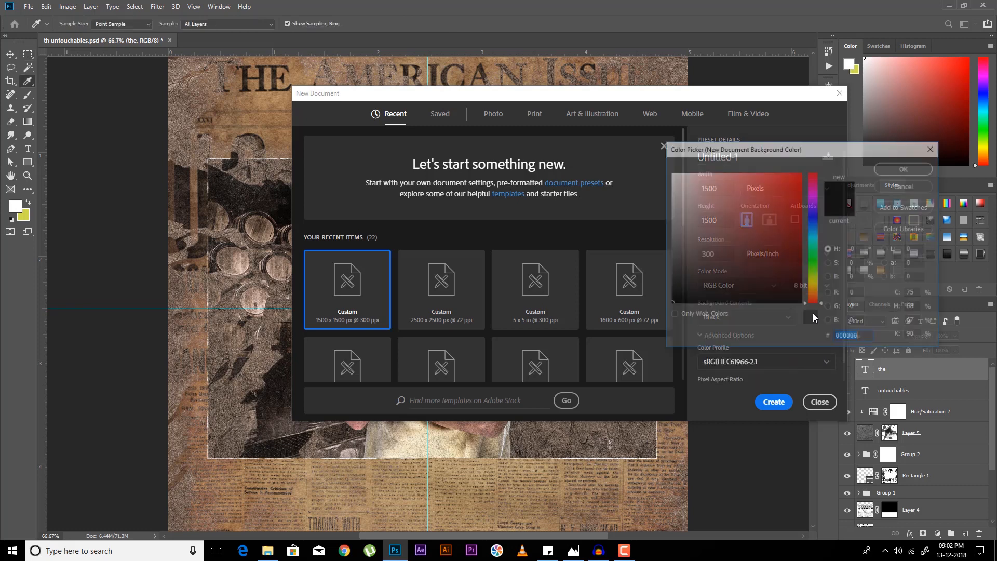
{"action": "left_click", "coordinate": [801, 172]}
{"action": "left_click", "coordinate": [814, 235]}
{"action": "key", "text": "Return"}
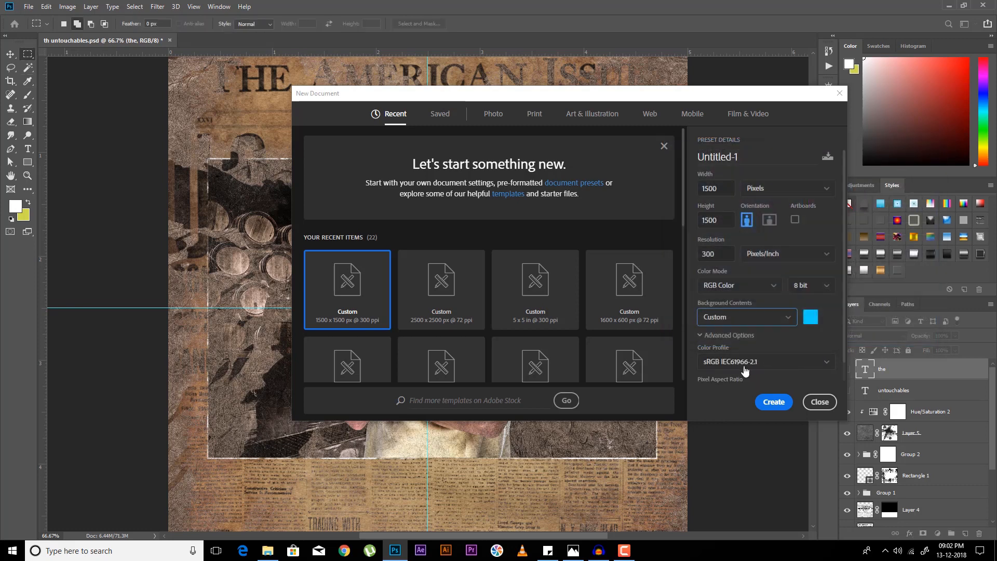
{"action": "left_click", "coordinate": [809, 318]}
{"action": "left_click", "coordinate": [813, 238]}
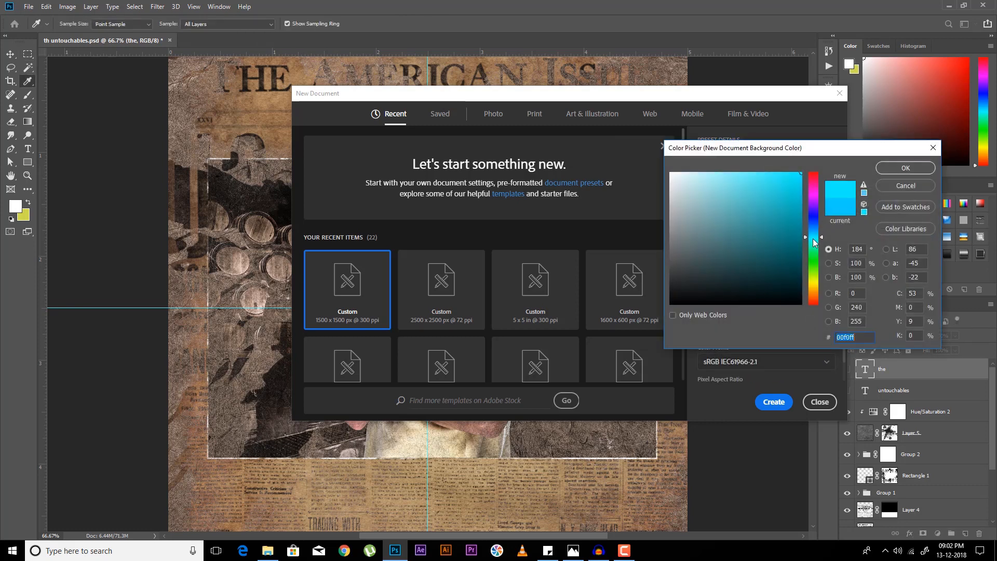
{"action": "key", "text": "Return"}
Step: Create the document under the name "The Untouchables" with the sRGB IEC61966-2.1 colour profile
{"action": "left_click", "coordinate": [757, 361]}
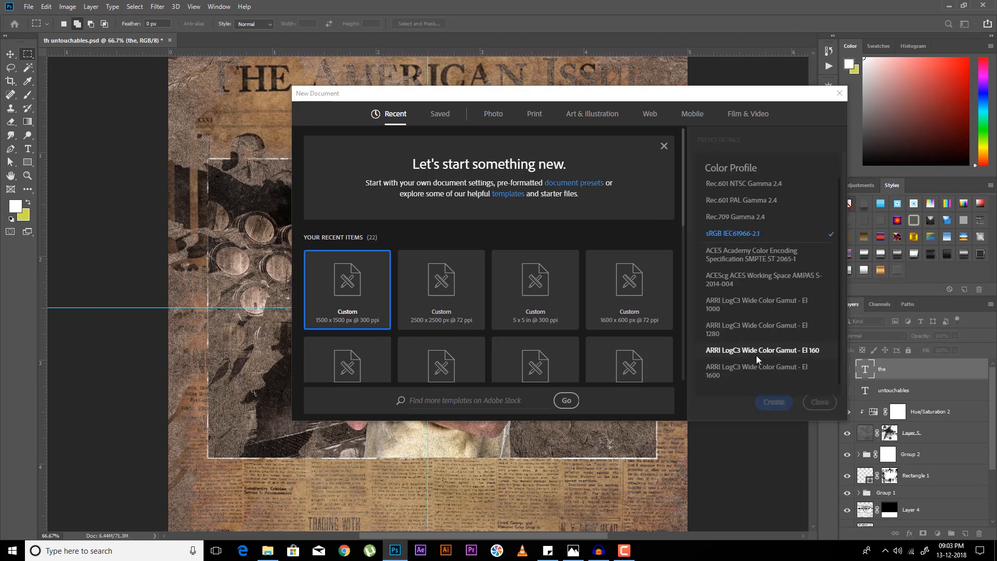
{"action": "left_click", "coordinate": [753, 239]}
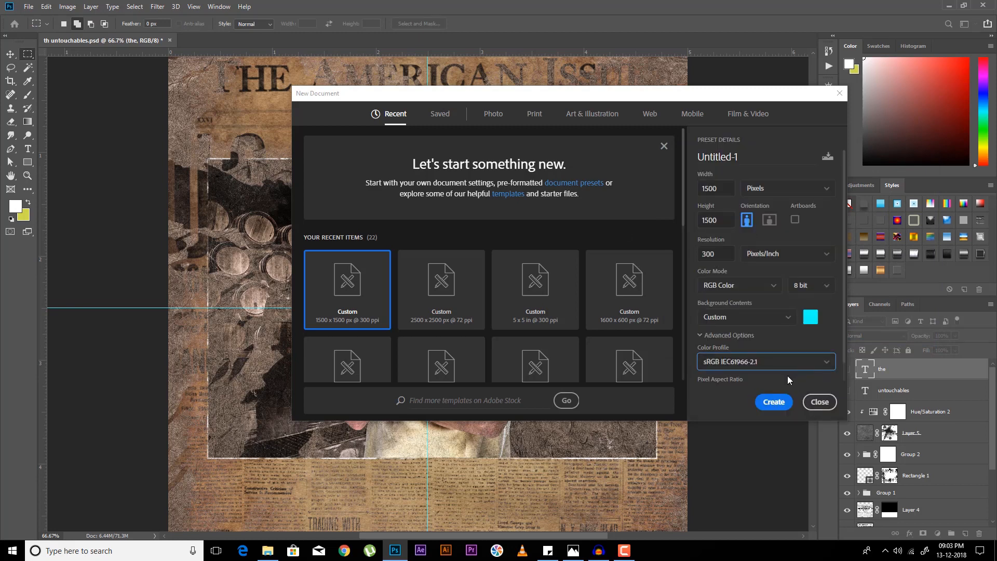
{"action": "left_click", "coordinate": [746, 157]}
{"action": "type", "text": "The "}
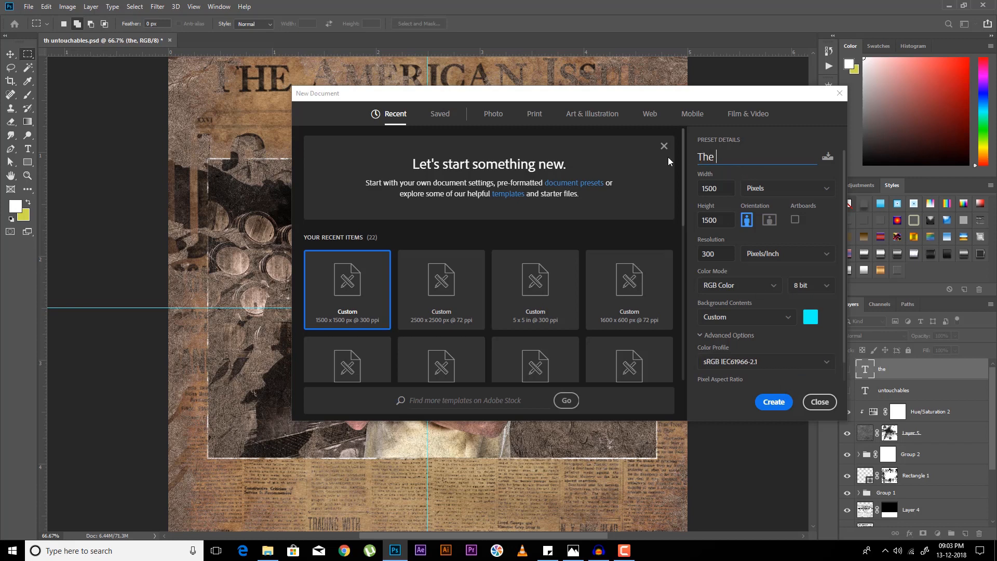
{"action": "type", "text": "Untouchables"}
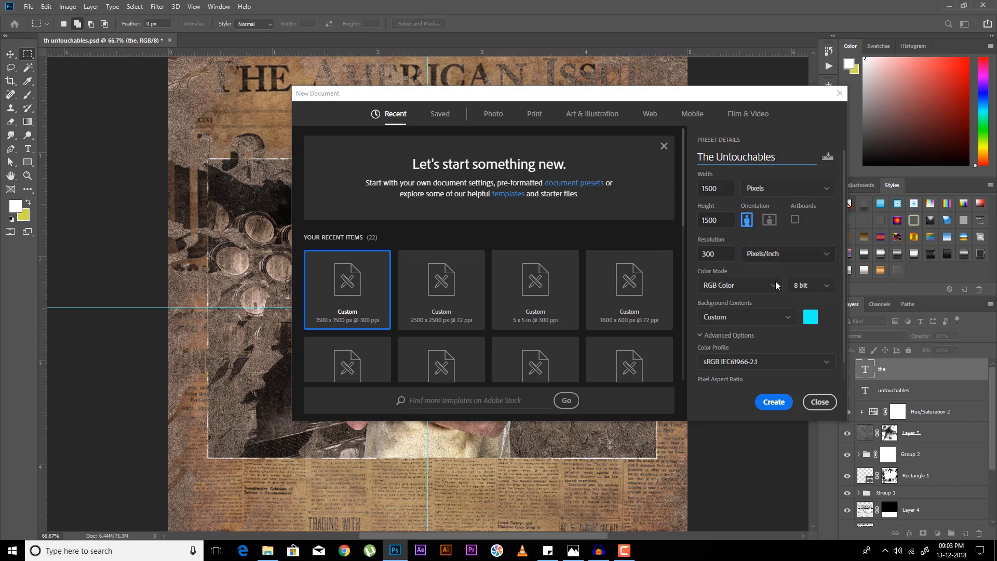
{"action": "left_click", "coordinate": [774, 402]}
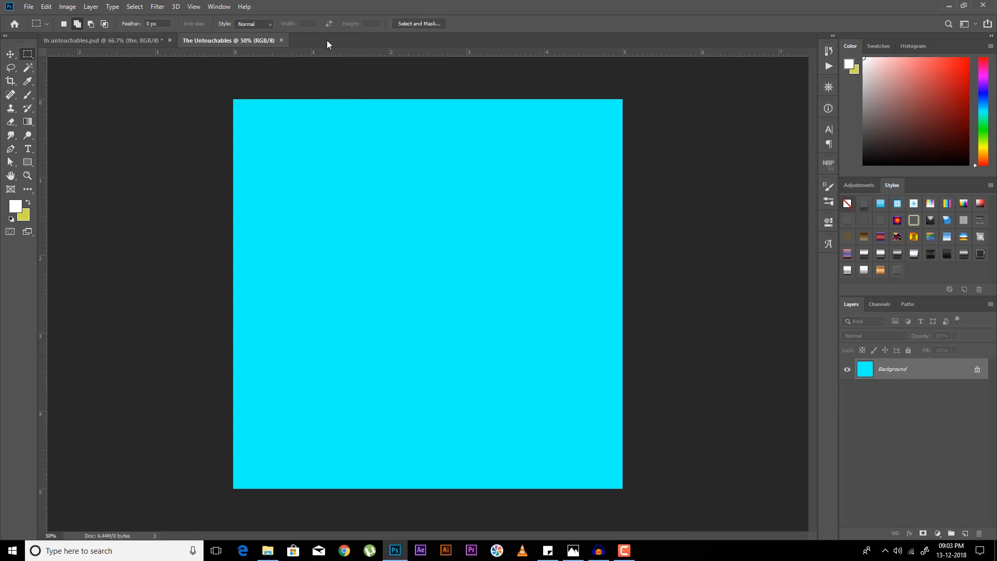
Step: Fill the canvas with the yellow-green background colour and float the open documents in a separate window
{"action": "key", "text": "ctrl+BackSpace"}
{"action": "left_click_drag", "start_coordinate": [332, 39], "coordinate": [330, 50]}
{"action": "key", "text": "ctrl+o"}
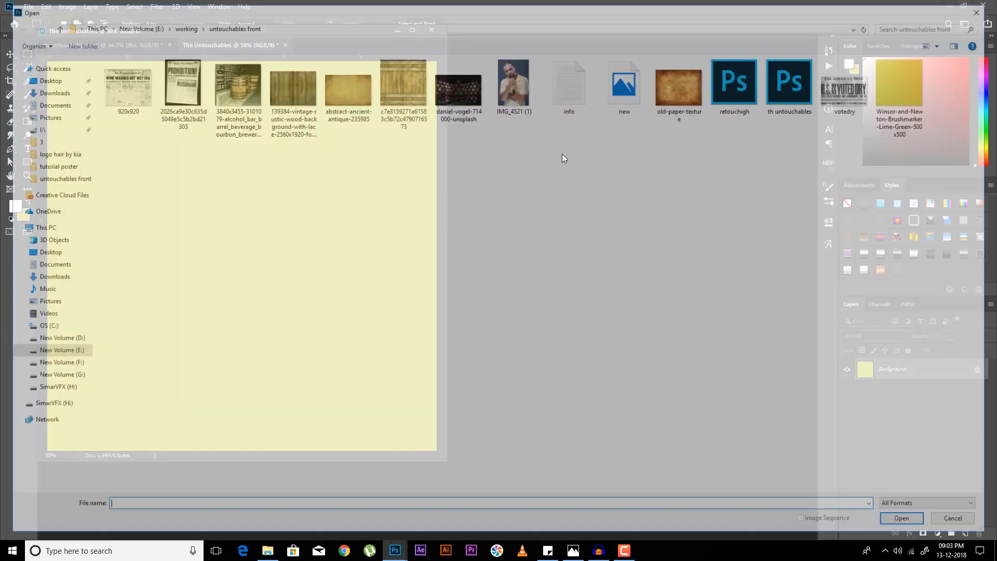
{"action": "left_click", "coordinate": [953, 517]}
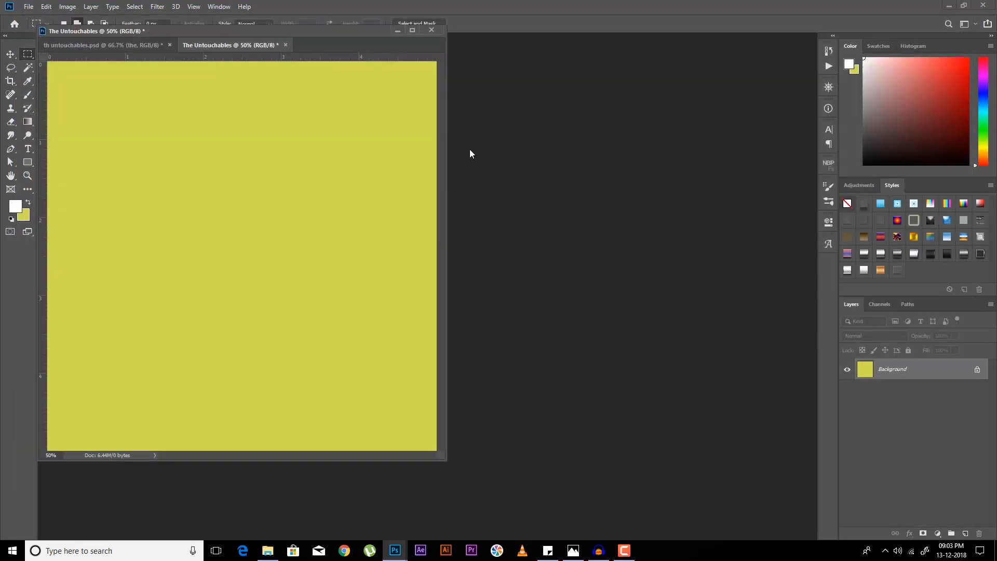
Step: Save the new document as "The Untouchables redesign" in Photoshop format and reposition its floating window
{"action": "key", "text": "ctrl+s"}
{"action": "left_click", "coordinate": [185, 427]}
{"action": "type", "text": "redesign"}
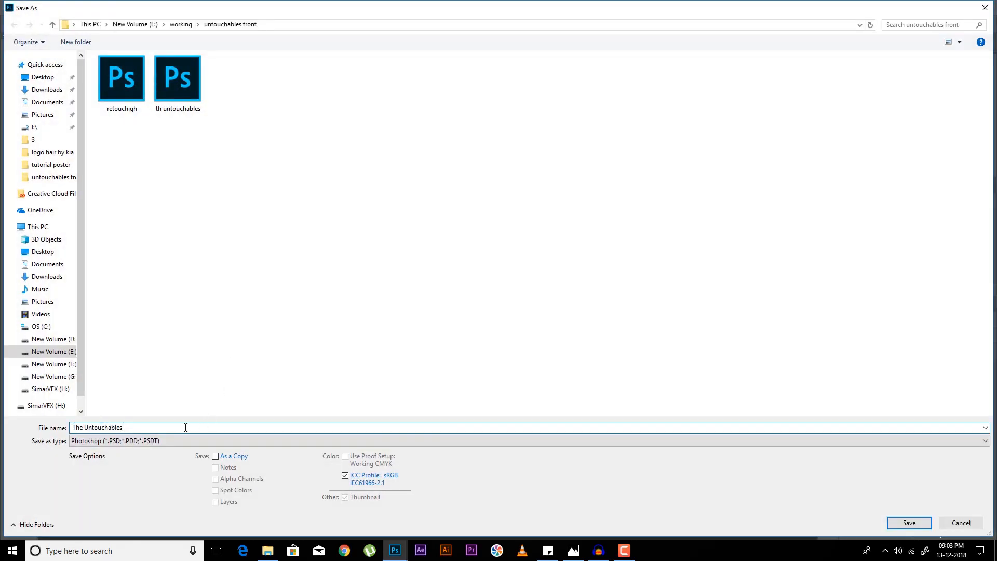
{"action": "key", "text": "Return"}
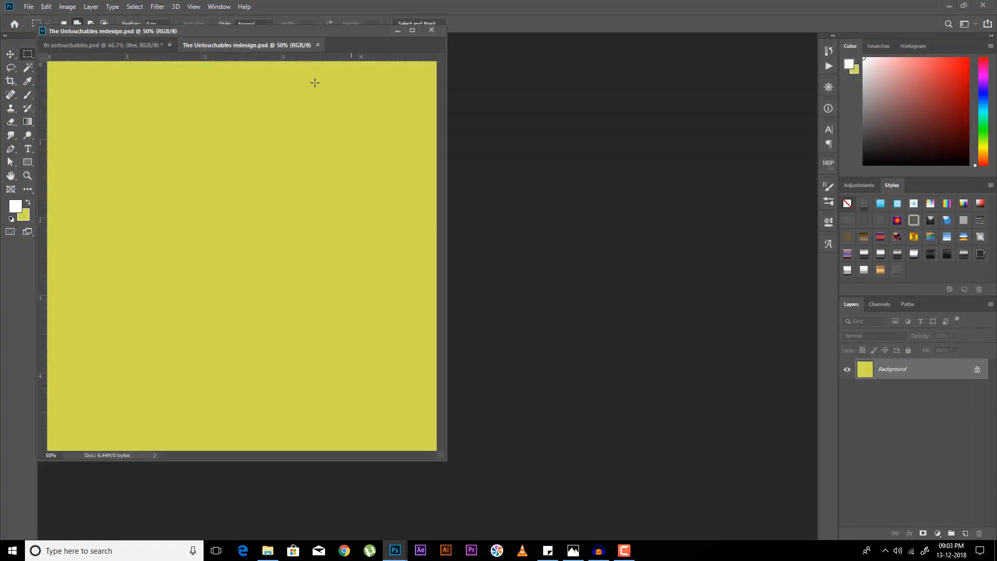
{"action": "left_click_drag", "start_coordinate": [320, 42], "coordinate": [358, 36]}
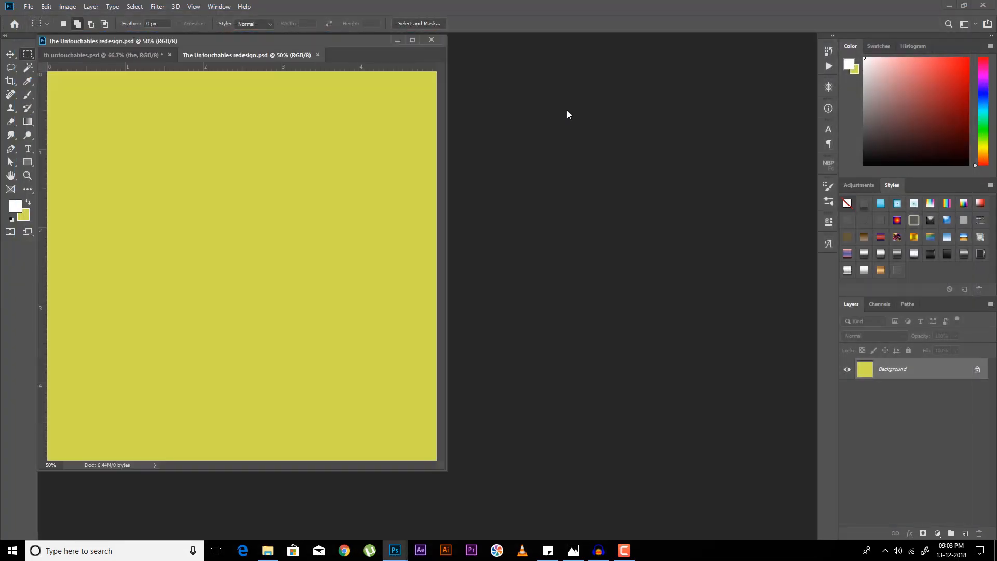
Step: Preview the brown paper texture abstract-ancient-antique-235985 at full size and open it for raw adjustment
{"action": "key", "text": "ctrl+o"}
{"action": "scroll", "coordinate": [419, 197], "scroll_direction": "up", "scroll_amount": 3, "text": "ctrl"}
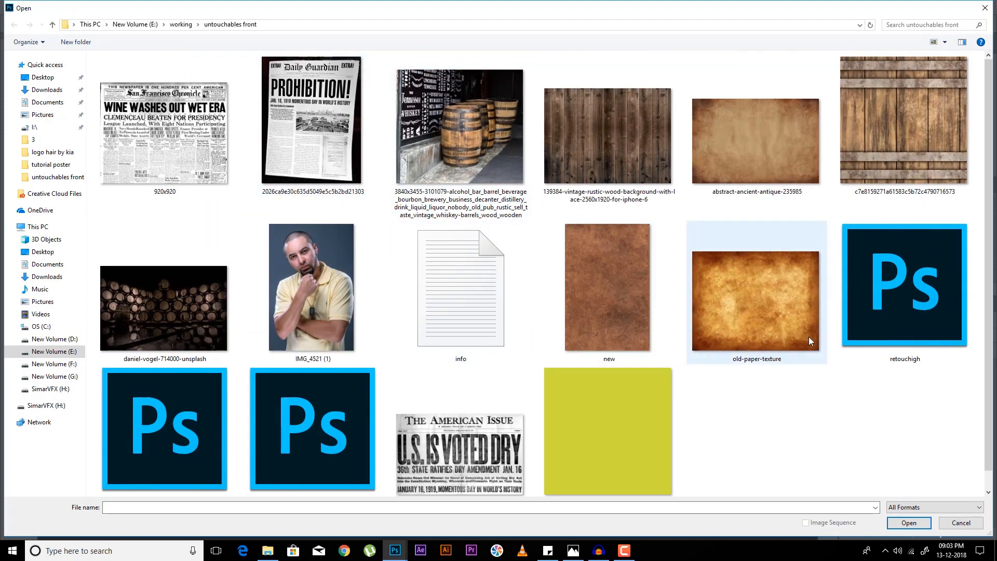
{"action": "right_click", "coordinate": [786, 139]}
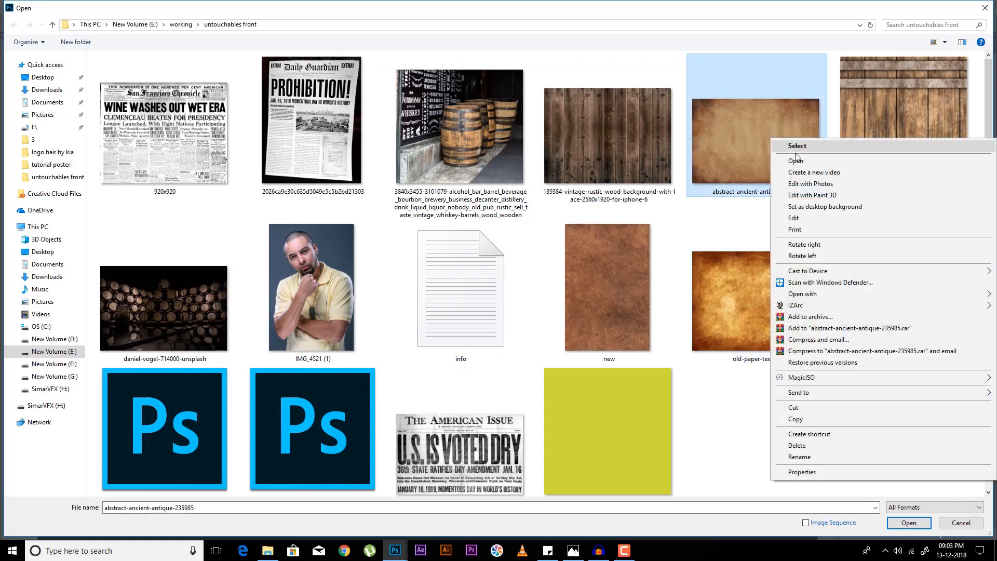
{"action": "left_click", "coordinate": [796, 163]}
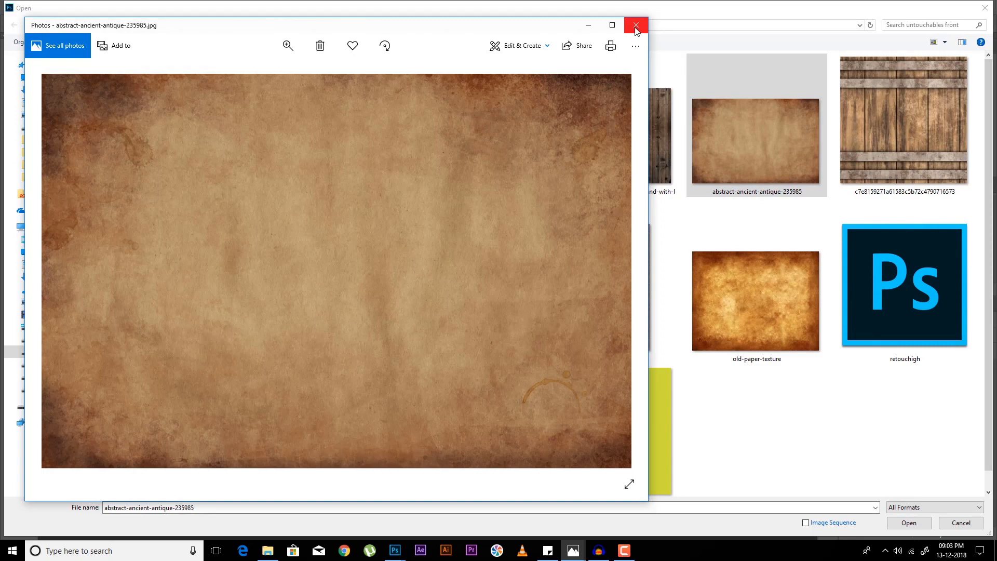
{"action": "left_click", "coordinate": [636, 26]}
{"action": "double_click", "coordinate": [760, 123]}
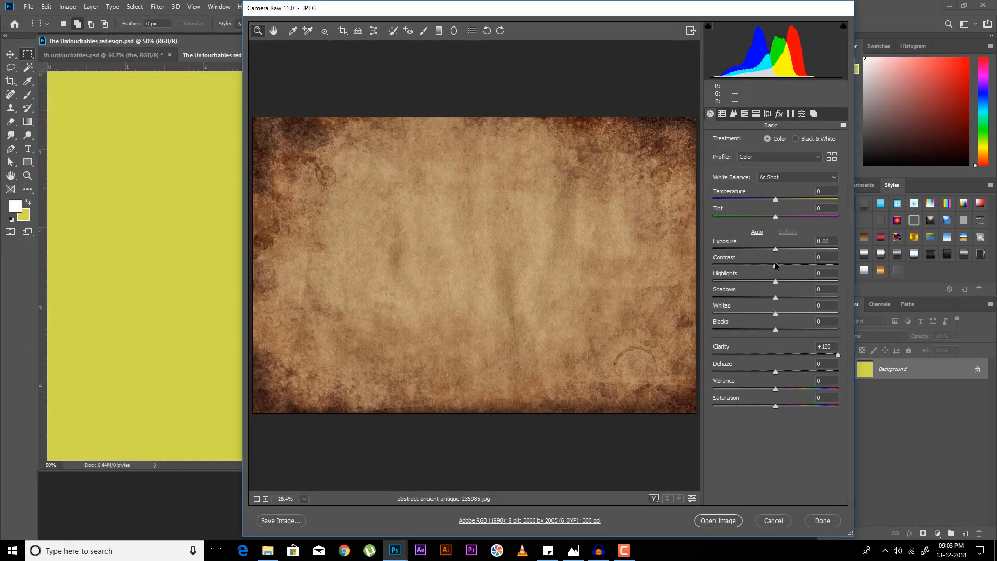
Step: Lower the paper texture's contrast to -100 in Camera Raw
{"action": "left_click_drag", "start_coordinate": [776, 265], "coordinate": [753, 270]}
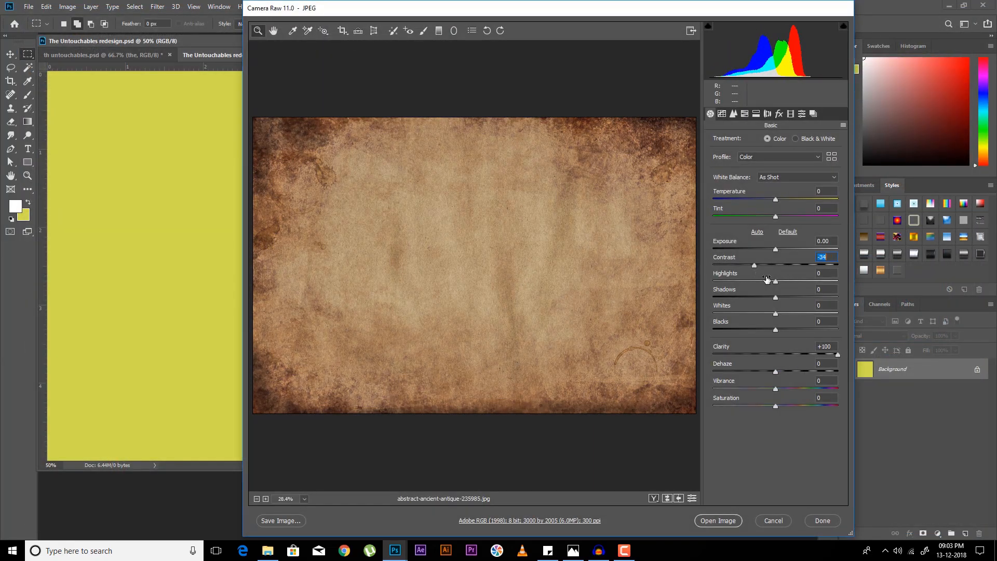
{"action": "key", "text": "shift+Down"}
{"action": "key", "text": "shift+Down"}
{"action": "key", "text": "shift+Down"}
{"action": "key", "text": "shift+Down"}
{"action": "key", "text": "shift+Down"}
{"action": "key", "text": "shift+Down"}
{"action": "key", "text": "shift+Down"}
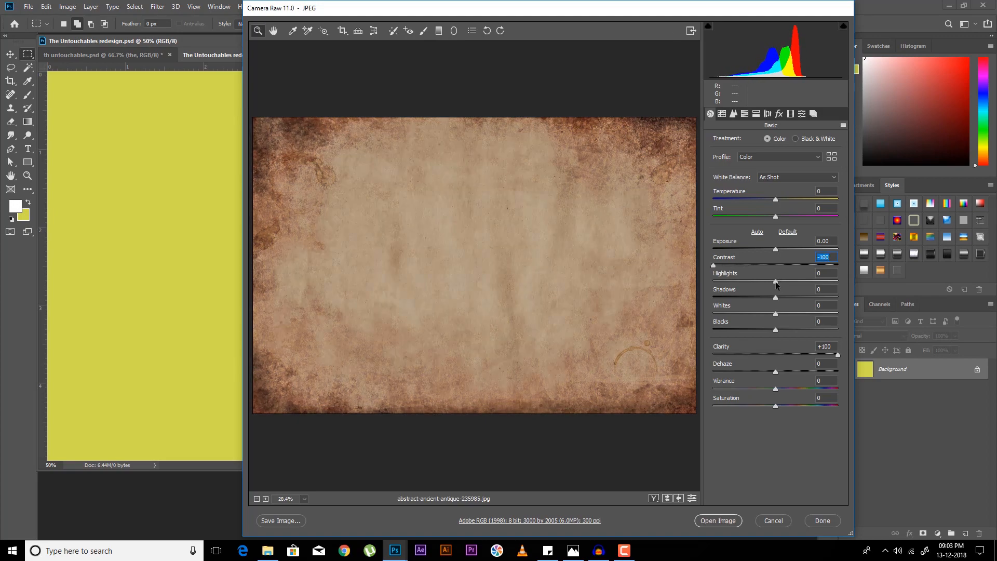
Step: Set the paper texture's highlights to +70 and shadows to -60, and apply the Meraki Scoop by SimarVFX preset
{"action": "left_click_drag", "start_coordinate": [777, 281], "coordinate": [742, 300]}
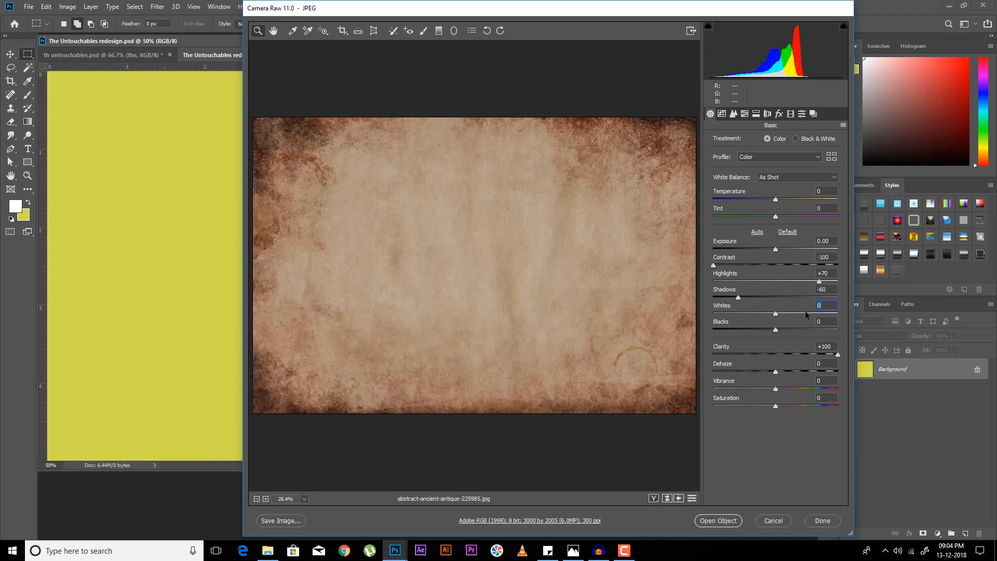
{"action": "key", "text": "Tab"}
{"action": "left_click", "coordinate": [802, 114]}
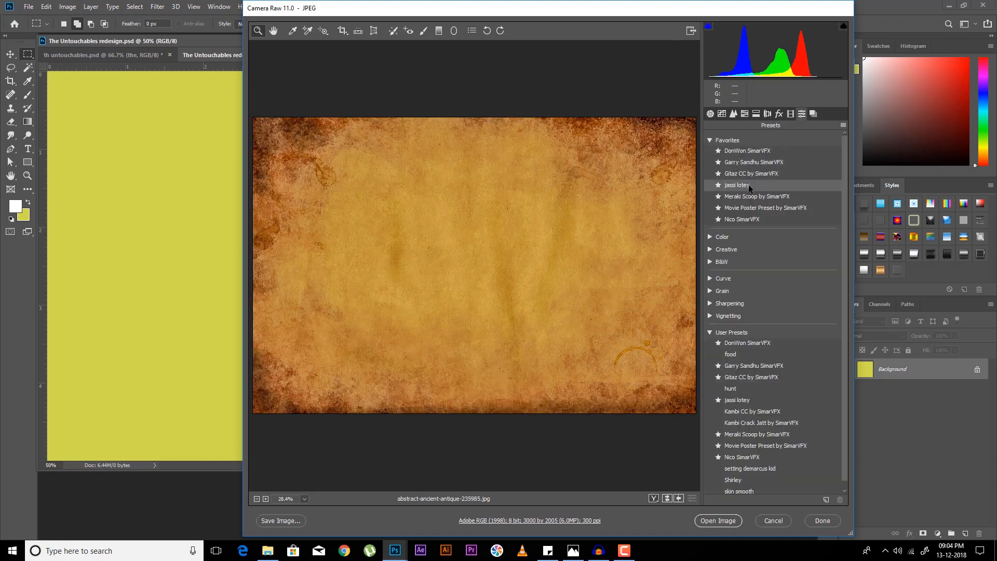
{"action": "left_click", "coordinate": [747, 219]}
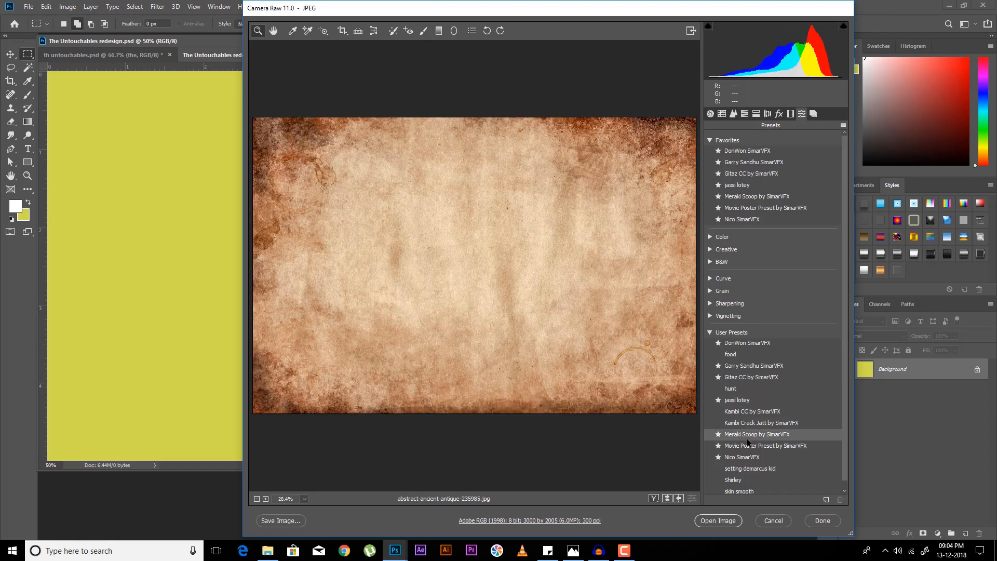
{"action": "left_click", "coordinate": [750, 434]}
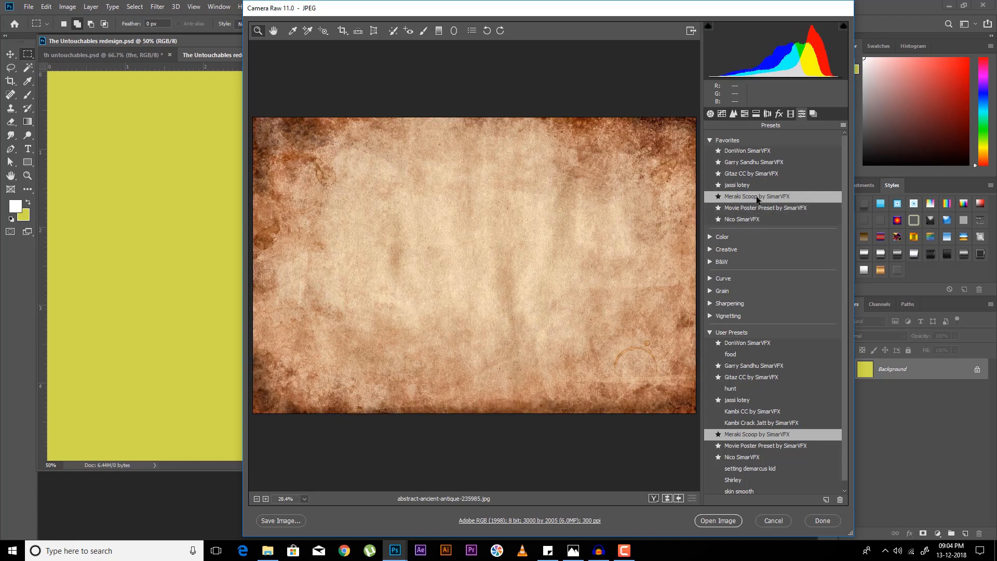
Step: Review the texture's tone curve, lens correction and HSL hue, saturation and luminance settings in Camera Raw
{"action": "left_click", "coordinate": [711, 114]}
{"action": "left_click", "coordinate": [722, 115]}
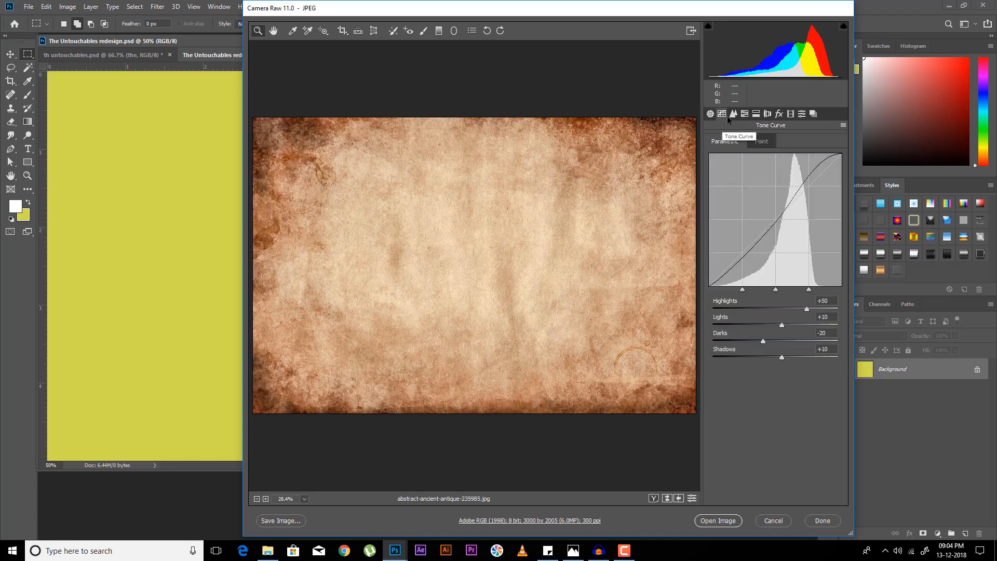
{"action": "left_click", "coordinate": [732, 115]}
{"action": "left_click", "coordinate": [754, 116]}
{"action": "left_click", "coordinate": [768, 116]}
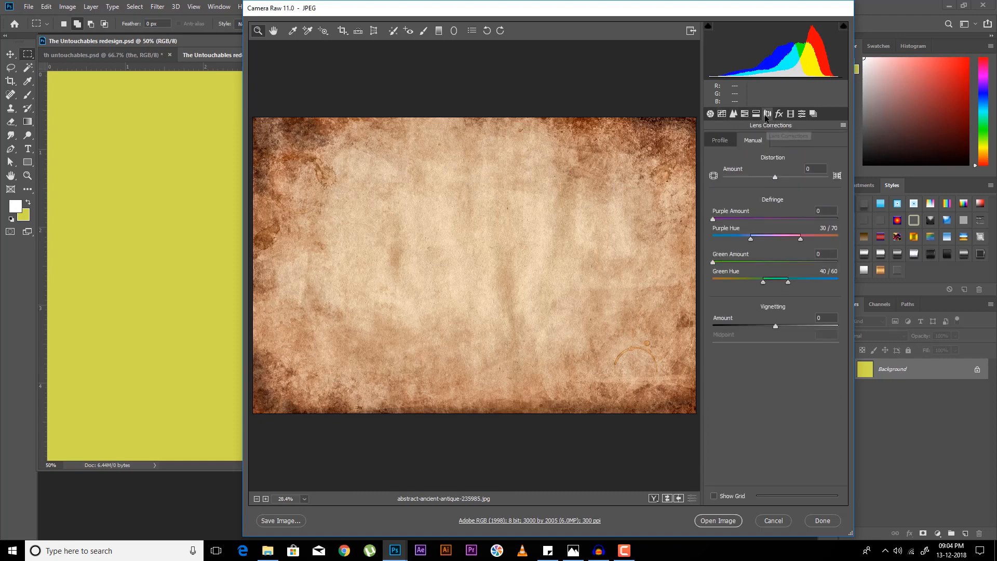
{"action": "left_click", "coordinate": [757, 116]}
{"action": "left_click", "coordinate": [745, 117]}
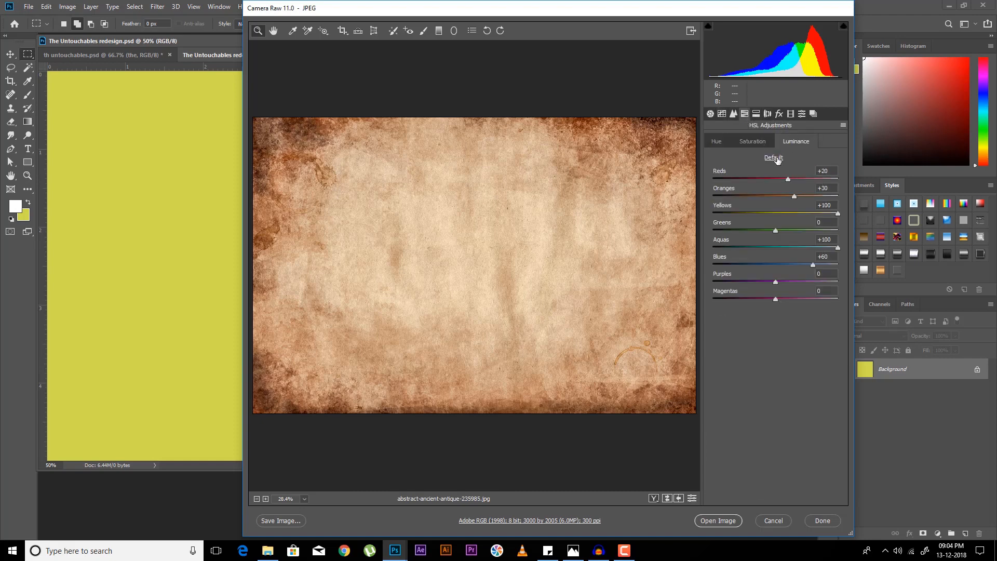
{"action": "left_click", "coordinate": [753, 141]}
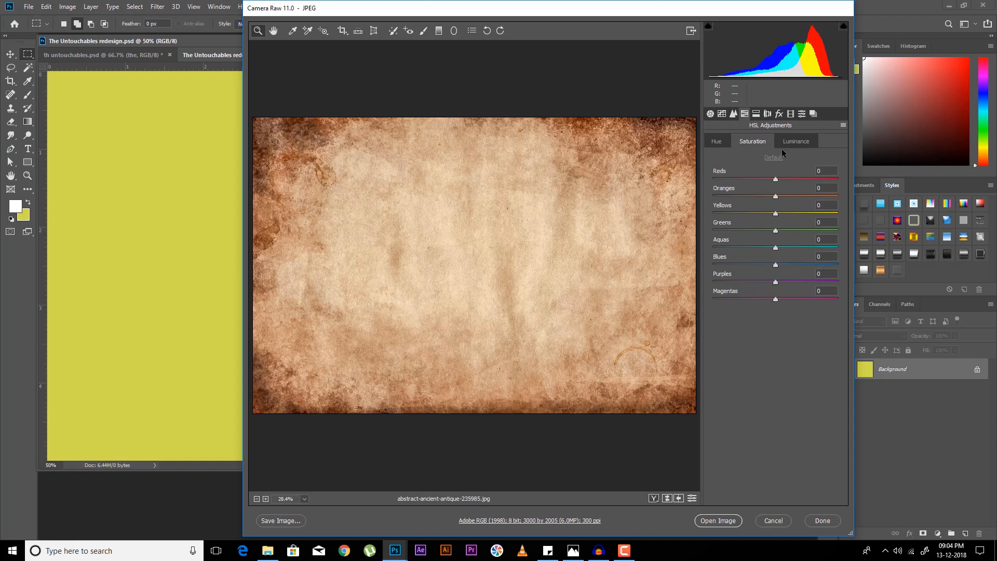
{"action": "left_click", "coordinate": [784, 143]}
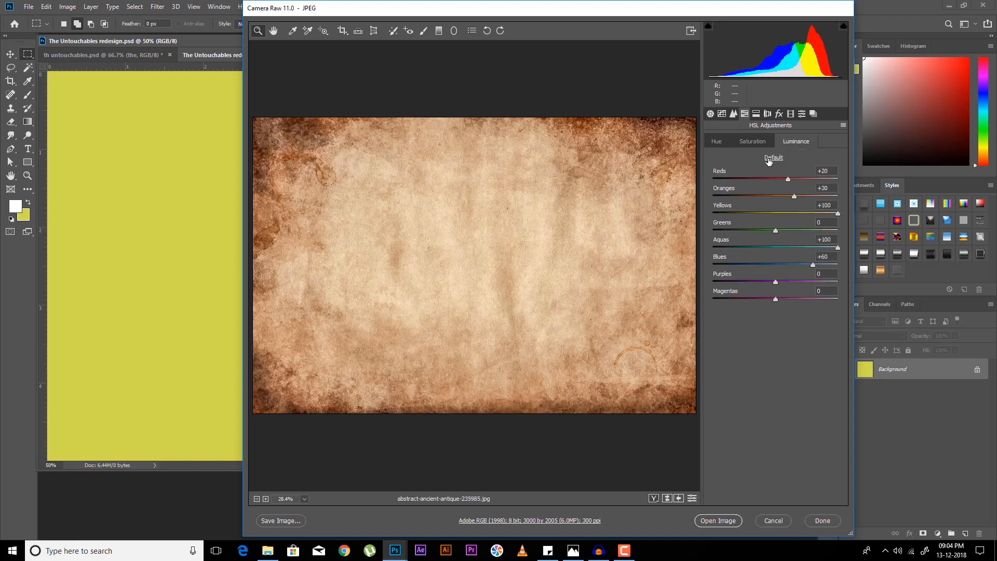
{"action": "left_click", "coordinate": [730, 143]}
{"action": "left_click", "coordinate": [723, 144]}
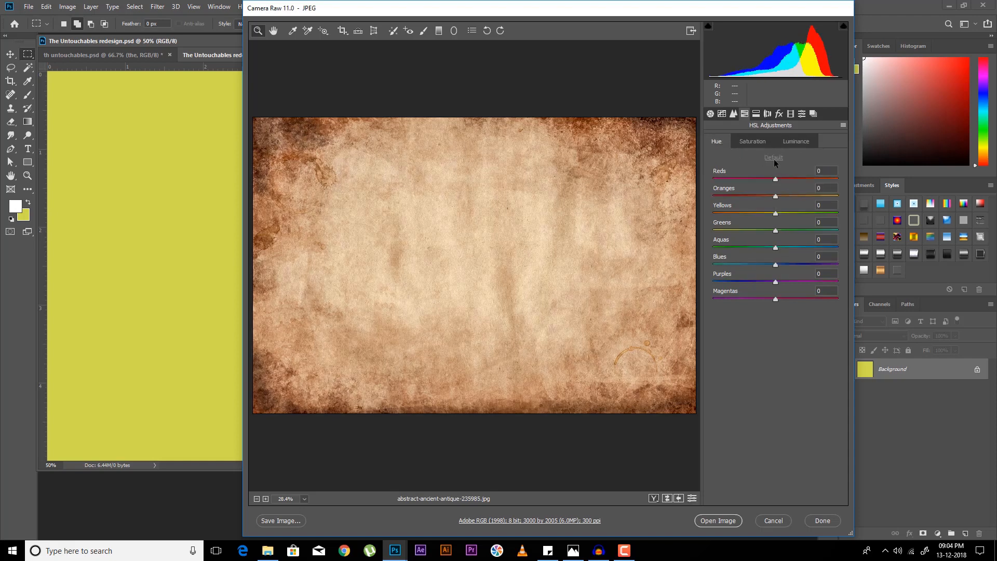
Step: Open the adjusted texture as a document and dock the floating document window back into the workspace
{"action": "left_click", "coordinate": [722, 523]}
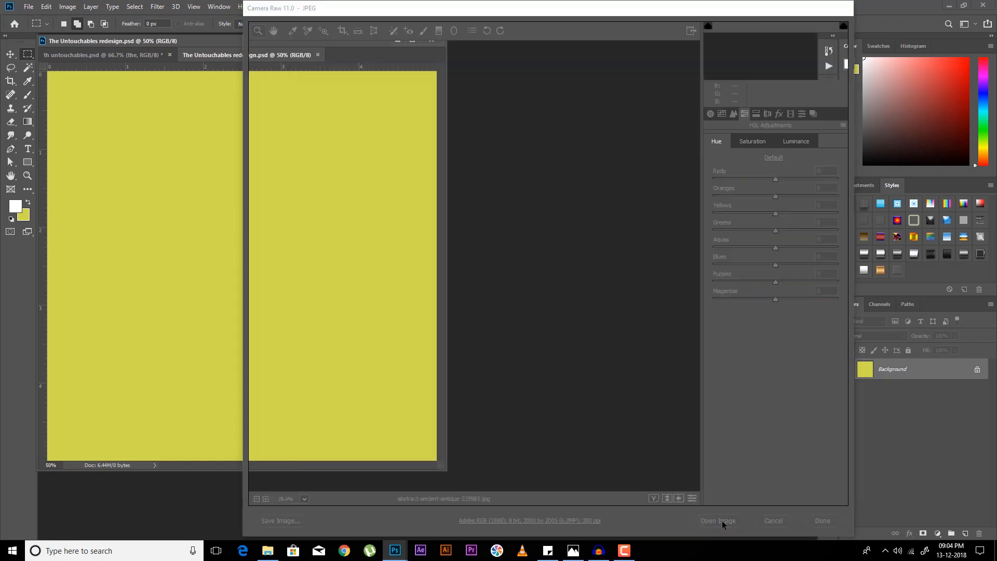
{"action": "left_click_drag", "start_coordinate": [337, 42], "coordinate": [371, 39]}
Step: Copy the paper texture into The Untouchables redesign document and convert its layer to a smart object
{"action": "key", "text": "v"}
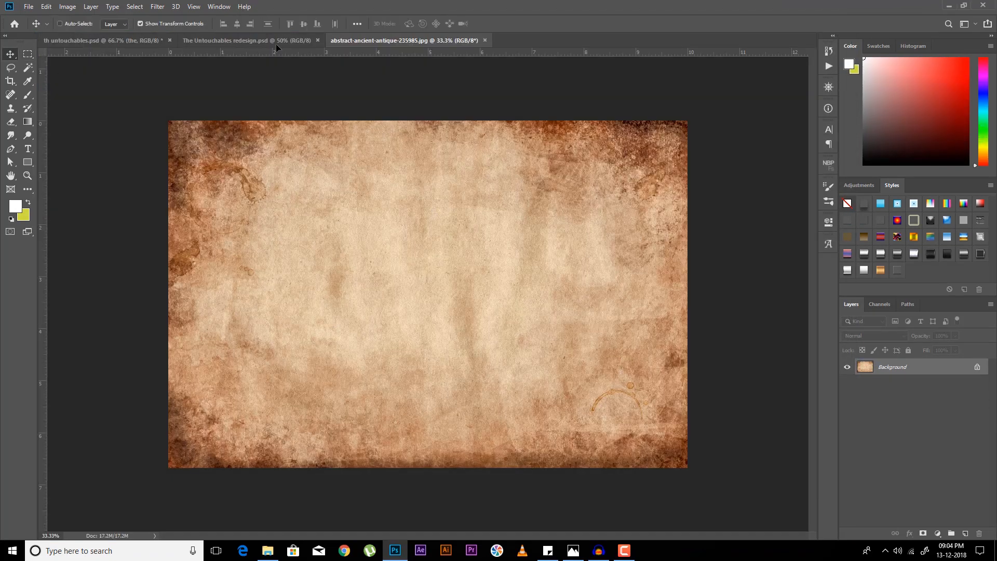
{"action": "left_click_drag", "start_coordinate": [277, 47], "coordinate": [441, 218]}
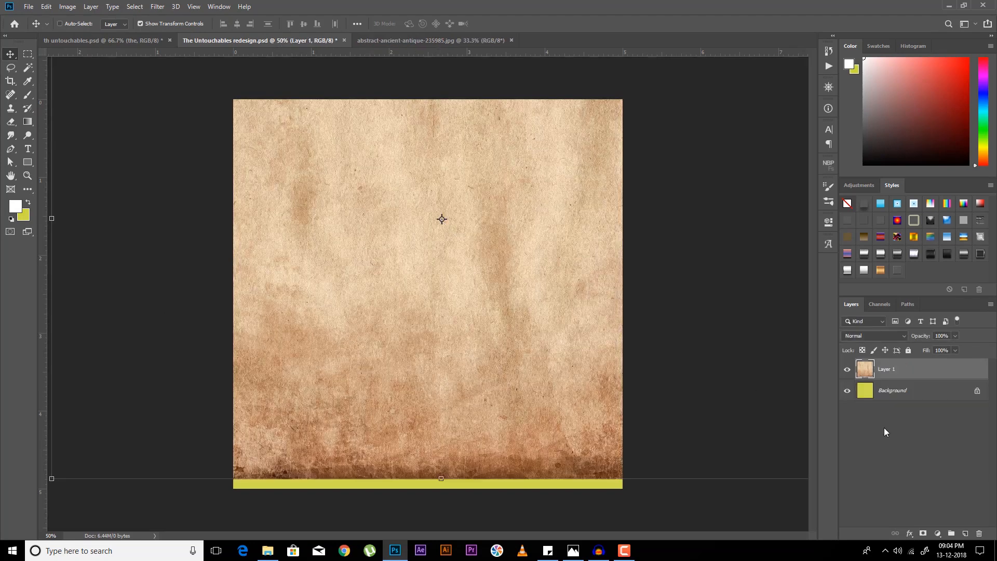
{"action": "right_click", "coordinate": [925, 367]}
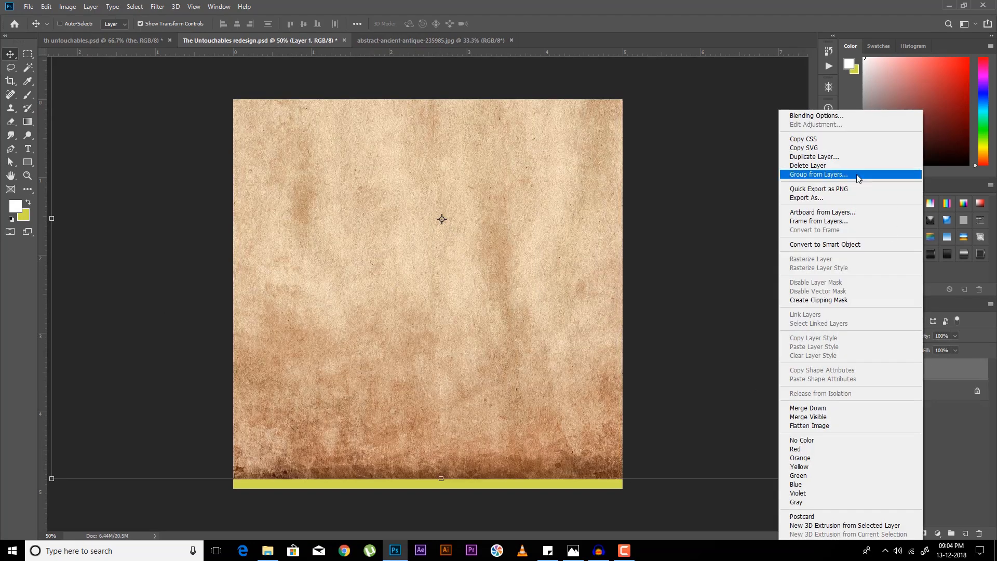
{"action": "left_click", "coordinate": [861, 244]}
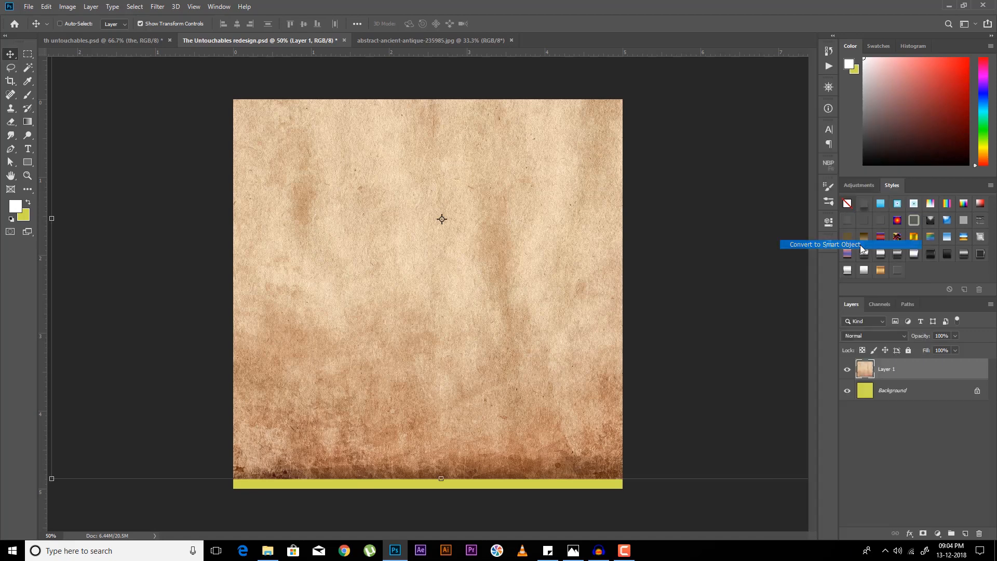
Step: In the original texture document, duplicate the background layer, shrink the copy and place it near the centre of the canvas
{"action": "left_click", "coordinate": [412, 37]}
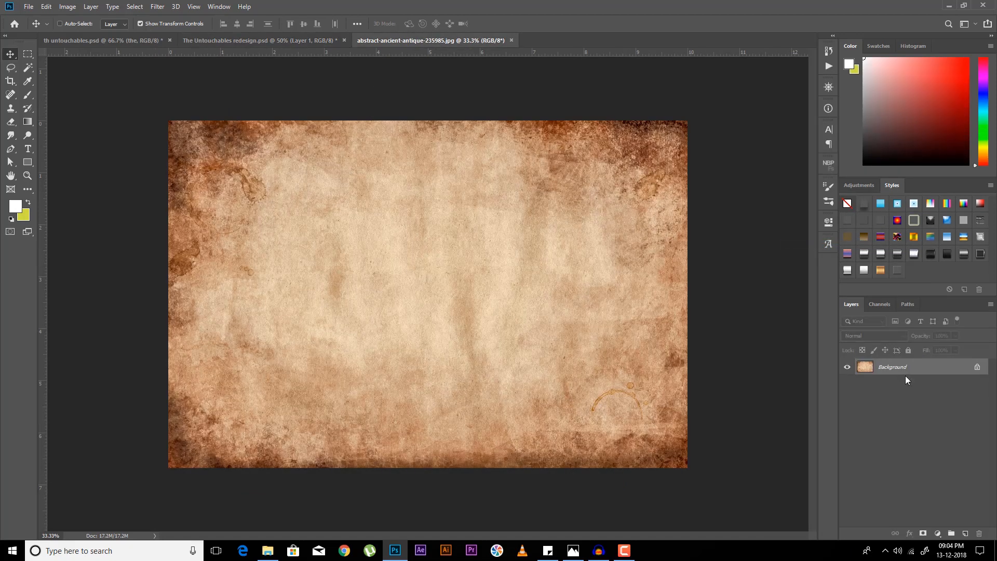
{"action": "key", "text": "ctrl+j"}
{"action": "left_click", "coordinate": [688, 120]}
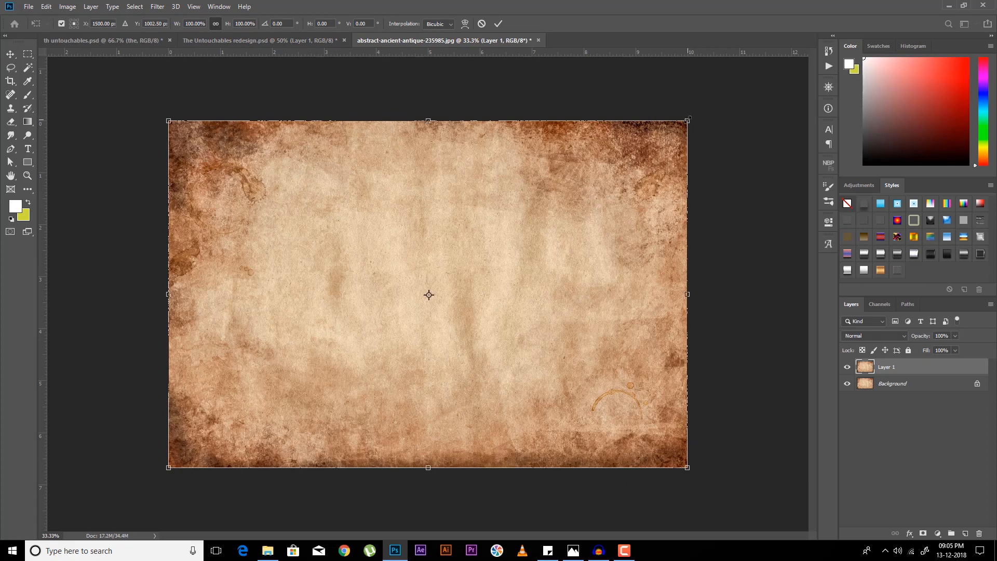
{"action": "left_click_drag", "start_coordinate": [688, 120], "coordinate": [374, 327]}
{"action": "left_click_drag", "start_coordinate": [291, 352], "coordinate": [447, 260]}
{"action": "key", "text": "Return"}
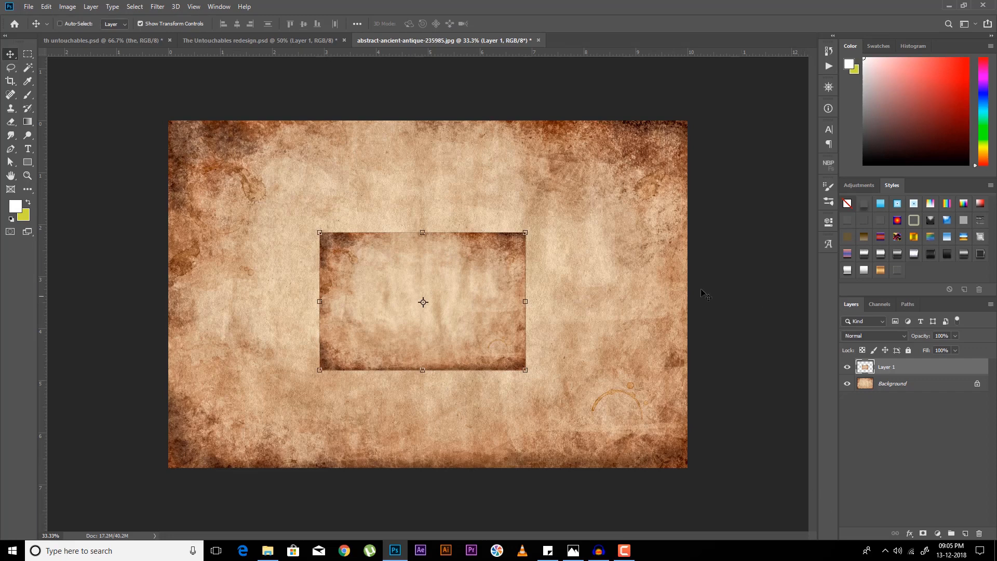
Step: In The Untouchables redesign, scale the smart object texture to 60% and centre it horizontally on the canvas
{"action": "left_click", "coordinate": [233, 43]}
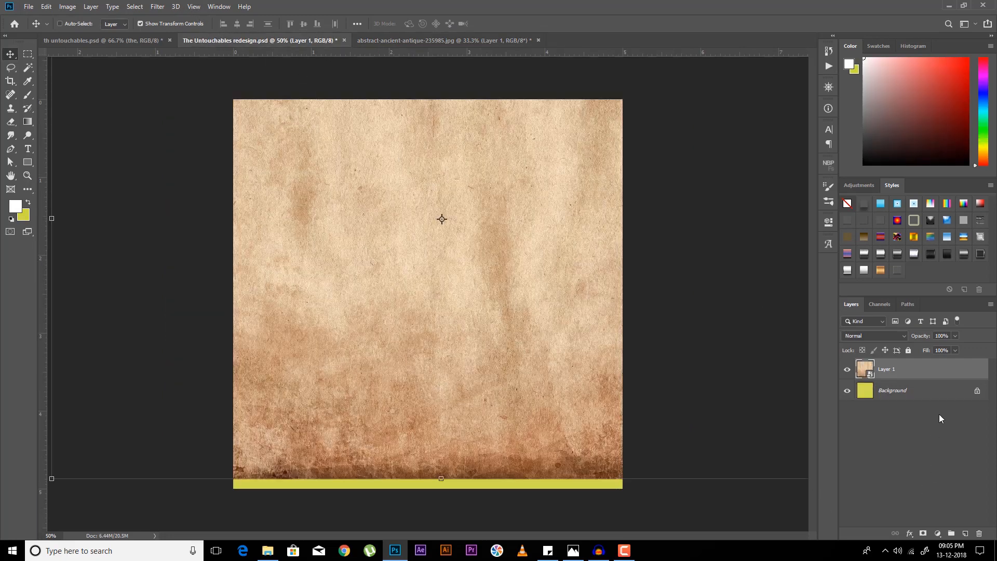
{"action": "right_click", "coordinate": [936, 364]}
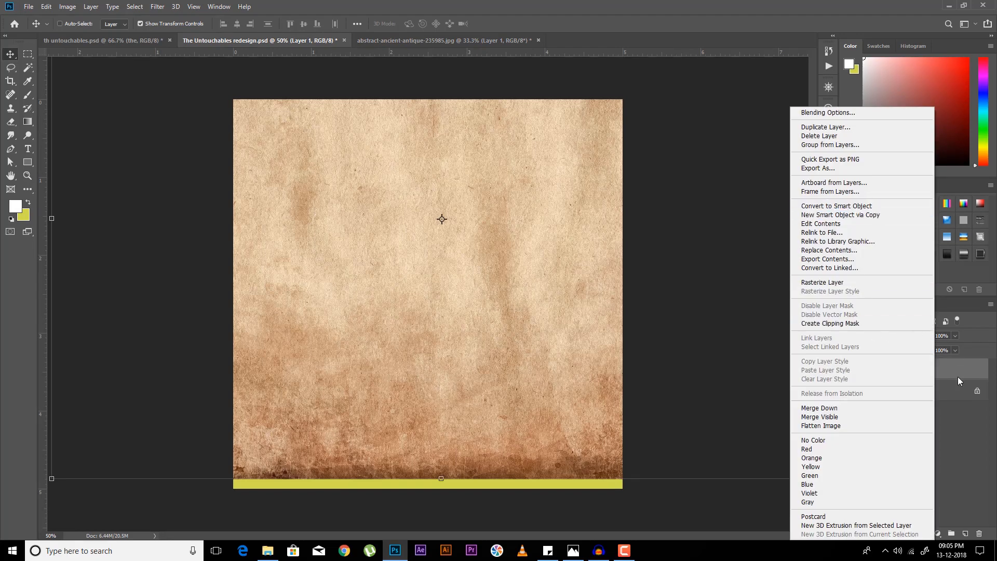
{"action": "left_click", "coordinate": [957, 377]}
{"action": "key", "text": "ctrl+t"}
{"action": "left_click", "coordinate": [243, 24]}
{"action": "key", "text": "shift+Down"}
{"action": "key", "text": "shift+Down"}
{"action": "key", "text": "shift+Down"}
{"action": "key", "text": "shift+Down"}
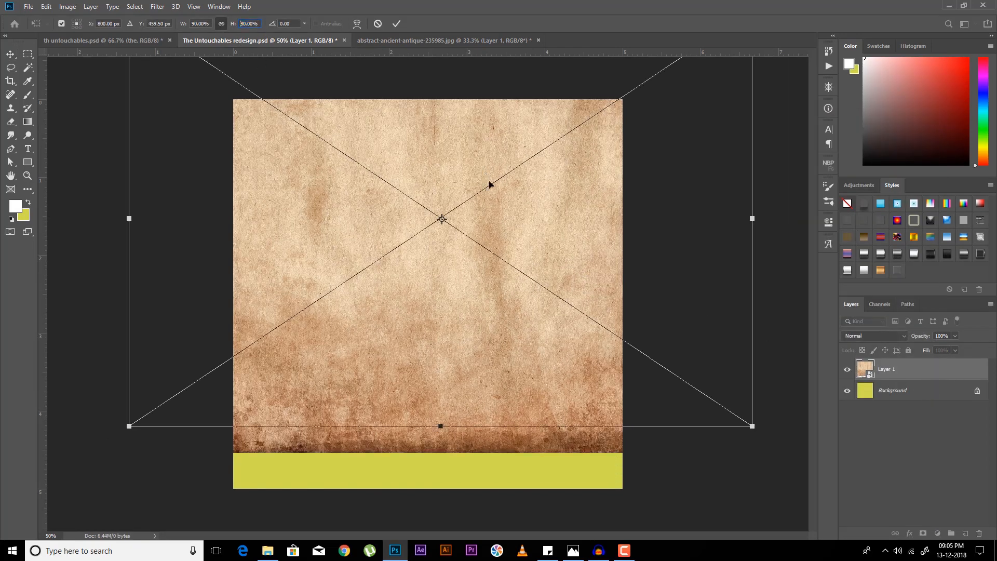
{"action": "left_click_drag", "start_coordinate": [488, 185], "coordinate": [481, 257]}
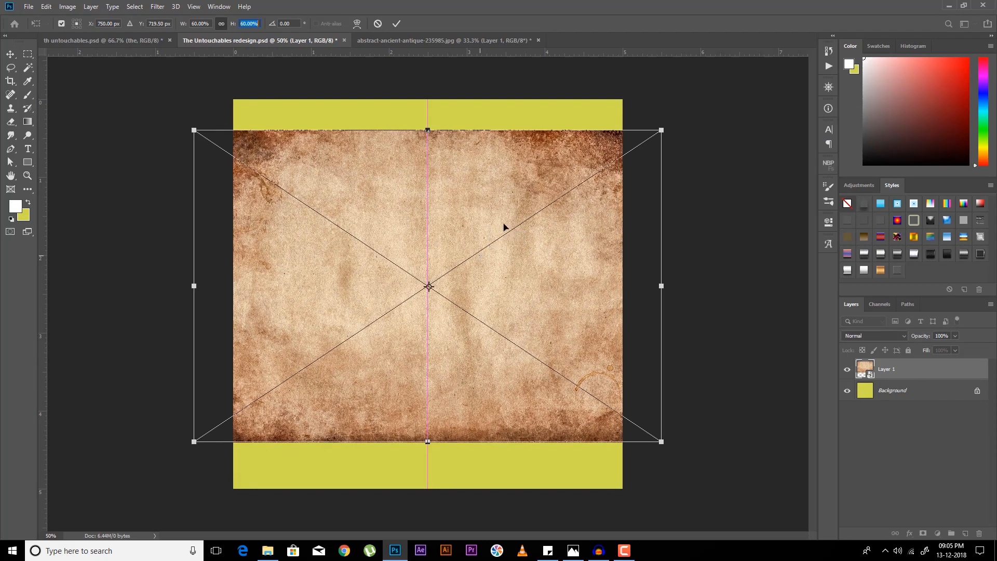
Step: Rotate the texture 90°, enlarge it to about 74.7% and centre it over the canvas
{"action": "left_click_drag", "start_coordinate": [663, 131], "coordinate": [539, 432]}
{"action": "mouse_move", "coordinate": [539, 343]}
{"action": "left_mouse_down"}
{"action": "mouse_move", "coordinate": [538, 331]}
{"action": "mouse_move", "coordinate": [535, 354]}
{"action": "left_mouse_up"}
{"action": "key", "text": "ctrl+minus"}
{"action": "key", "text": "ctrl+minus"}
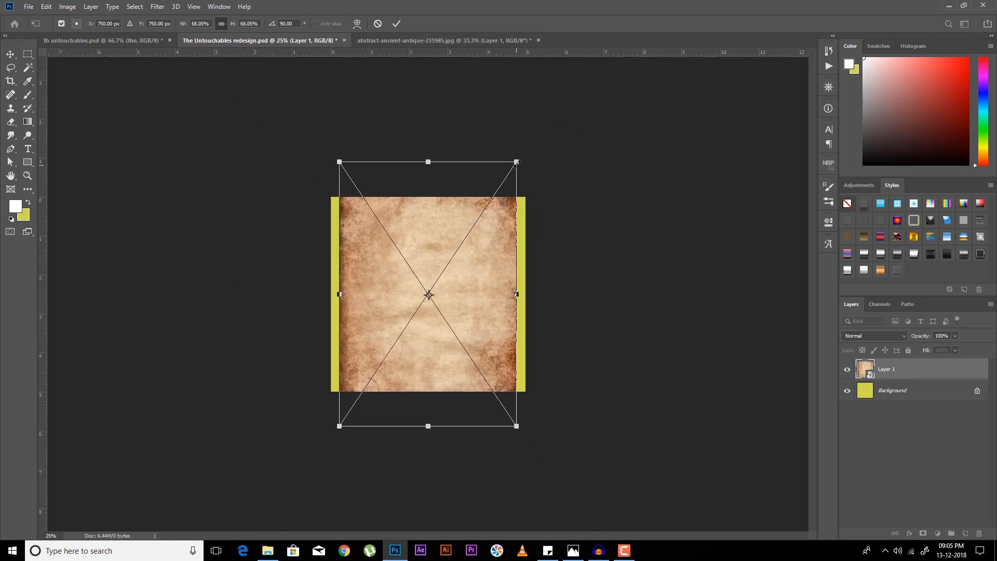
{"action": "left_click_drag", "start_coordinate": [517, 162], "coordinate": [530, 152]}
{"action": "left_click_drag", "start_coordinate": [502, 267], "coordinate": [510, 237]}
{"action": "key", "text": "Return"}
{"action": "key", "text": "ctrl+plus"}
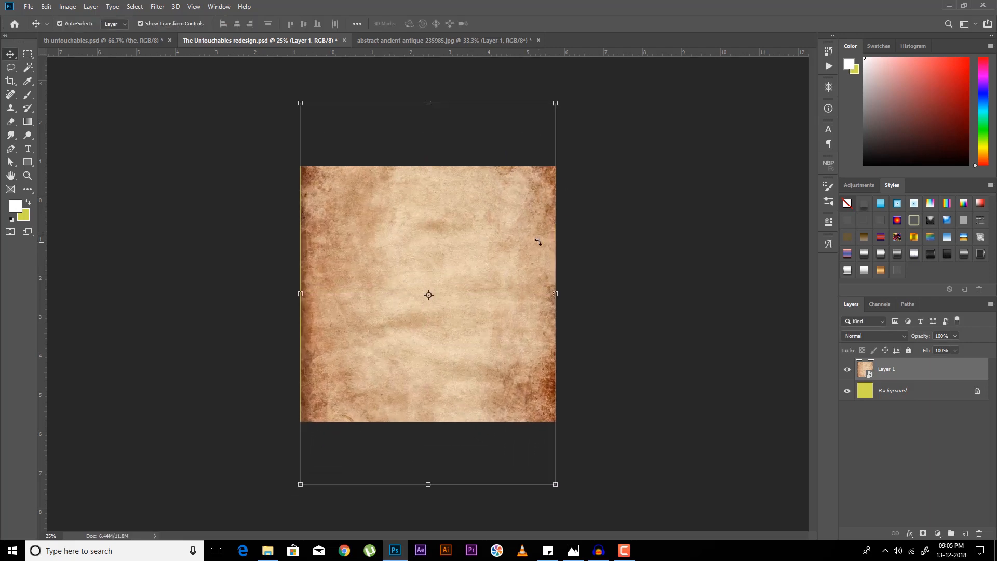
Step: Transform the texture layer again, set its scale to 74.7% and commit the change
{"action": "key", "text": "ctrl+t"}
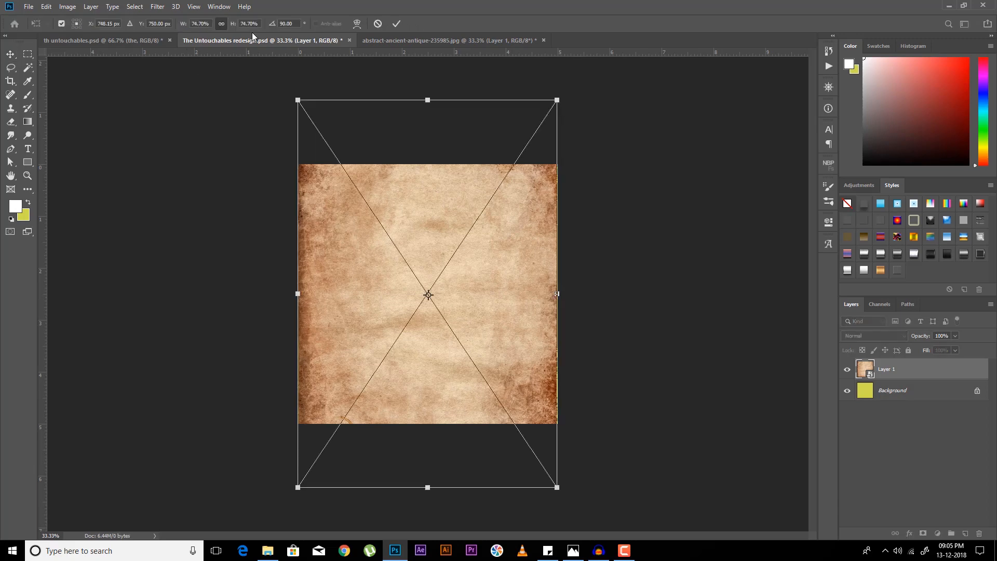
{"action": "left_click", "coordinate": [260, 24]}
{"action": "left_click", "coordinate": [257, 24]}
{"action": "left_click", "coordinate": [205, 25]}
{"action": "type", "text": "74.7"}
{"action": "key", "text": "Return"}
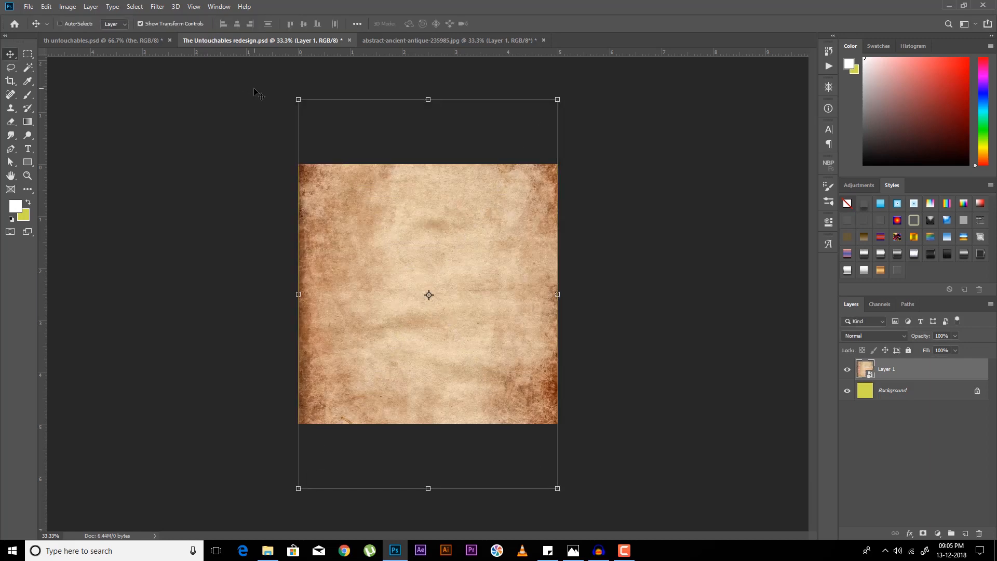
Step: Set the texture layer's width scale to 75% so that it covers the full width of the canvas
{"action": "key", "text": "ctrl+t"}
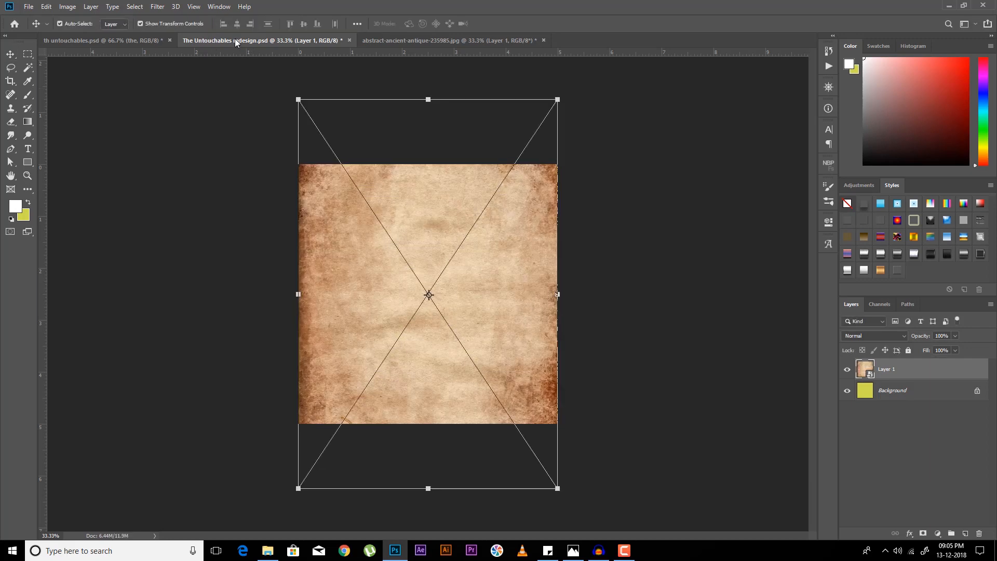
{"action": "left_click", "coordinate": [190, 23]}
{"action": "type", "text": "12"}
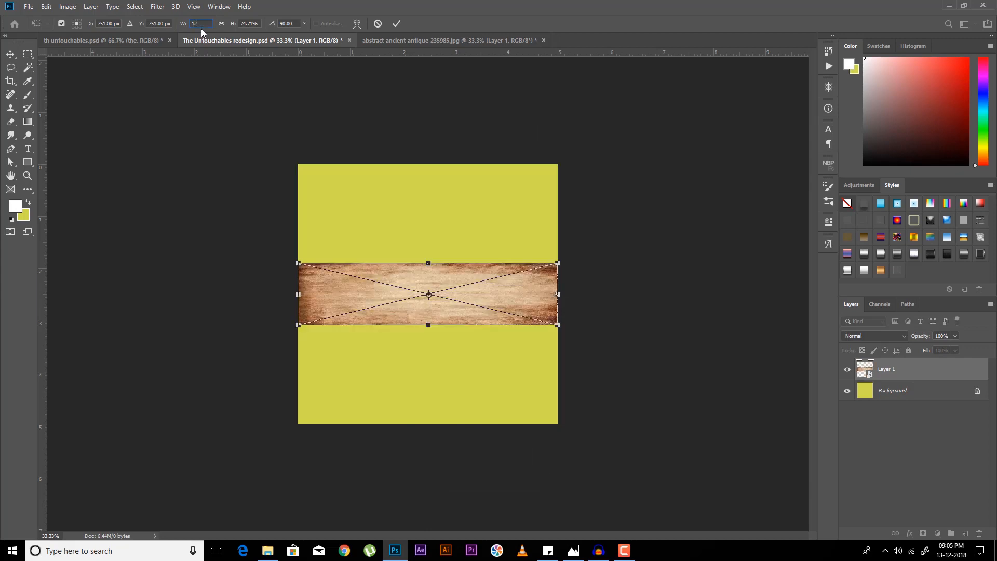
{"action": "type", "text": "472"}
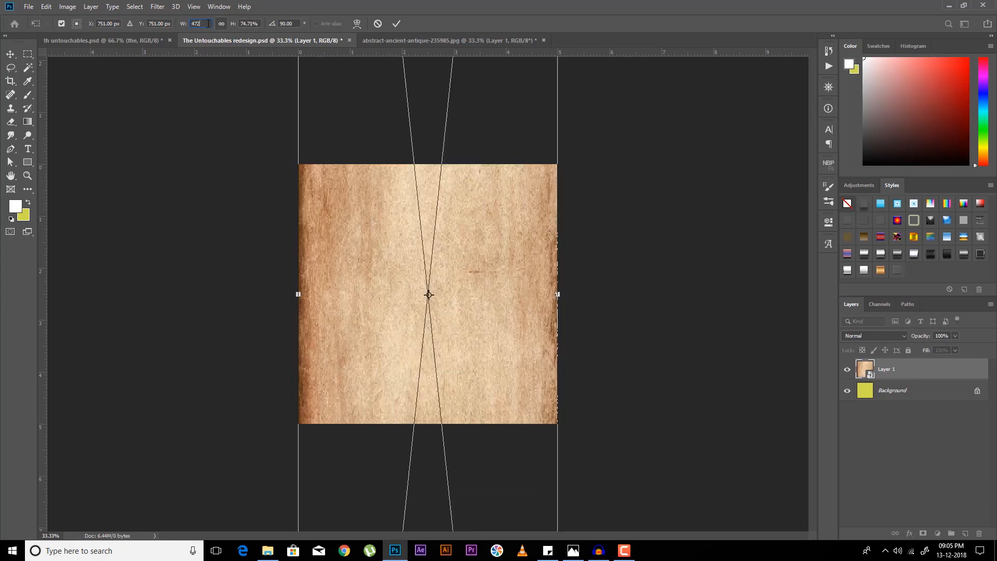
{"action": "left_click_drag", "start_coordinate": [220, 24], "coordinate": [182, 25]}
{"action": "type", "text": "75"}
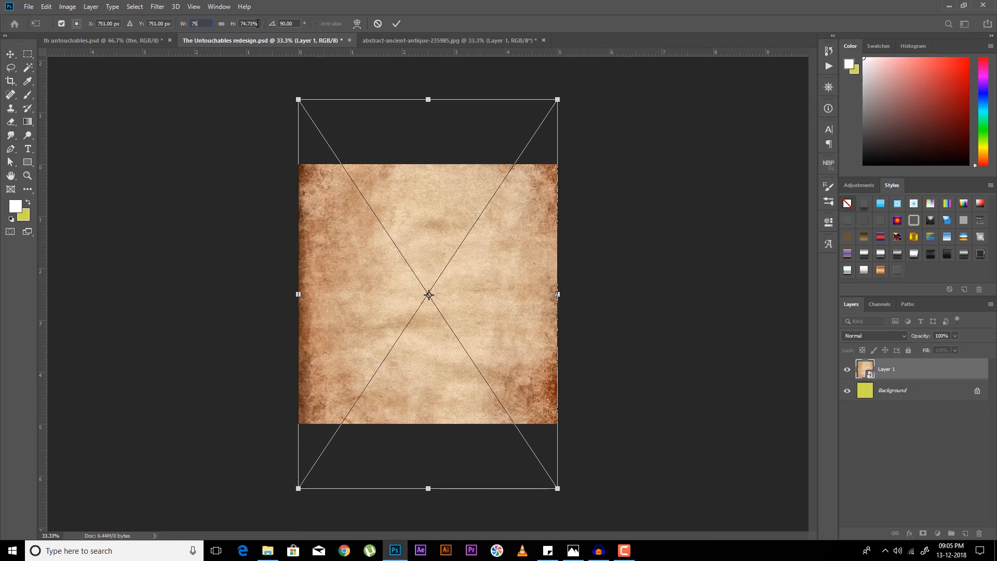
{"action": "key", "text": "Return"}
{"action": "key", "text": "Return"}
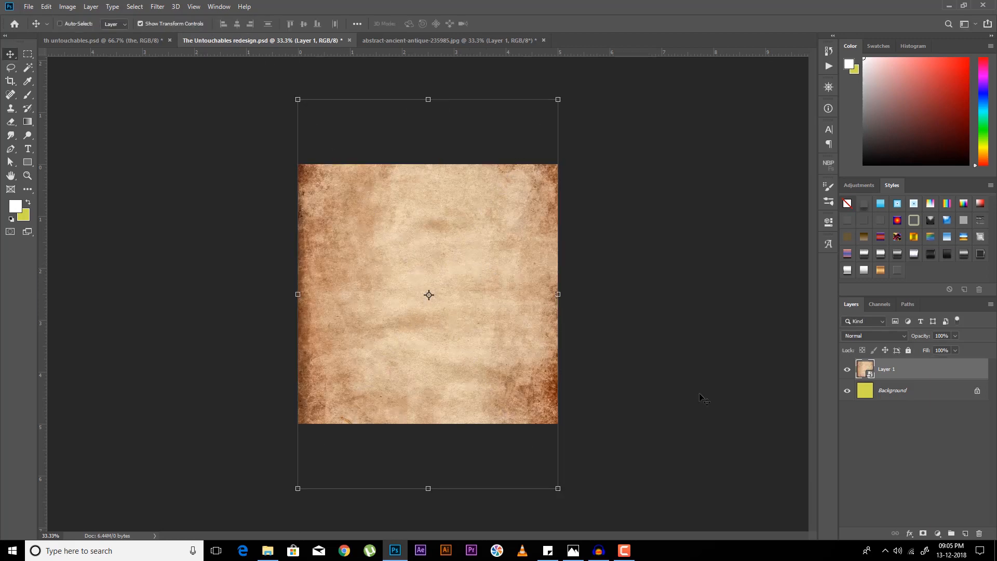
Step: Delete the yellow-green Background layer, then undo and reapply the deletion
{"action": "left_click", "coordinate": [922, 468]}
{"action": "left_click", "coordinate": [895, 397]}
{"action": "key", "text": "Delete"}
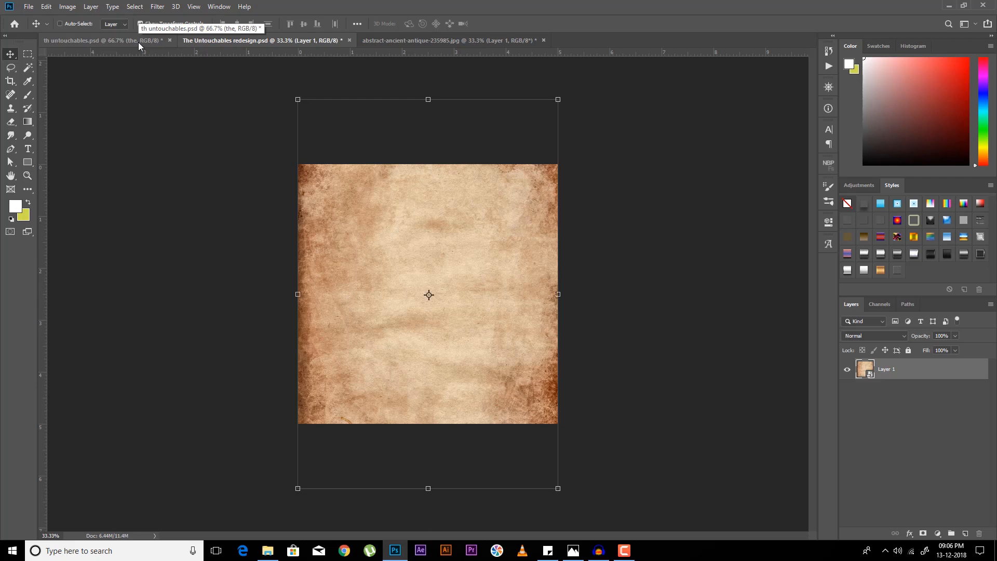
{"action": "key", "text": "ctrl+z"}
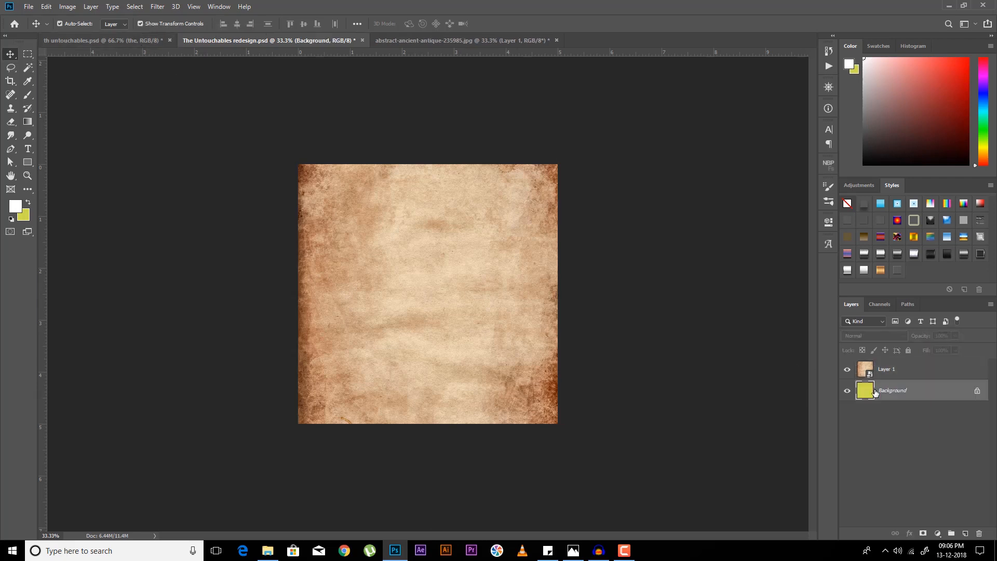
{"action": "key", "text": "ctrl+z"}
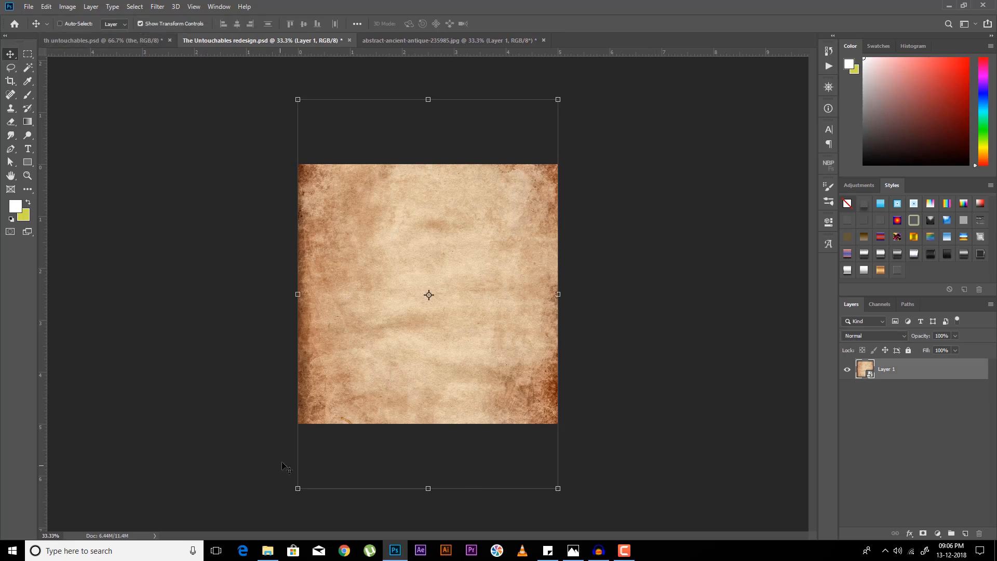
Step: Place guides along all four edges of the canvas
{"action": "left_click_drag", "start_coordinate": [46, 109], "coordinate": [297, 118]}
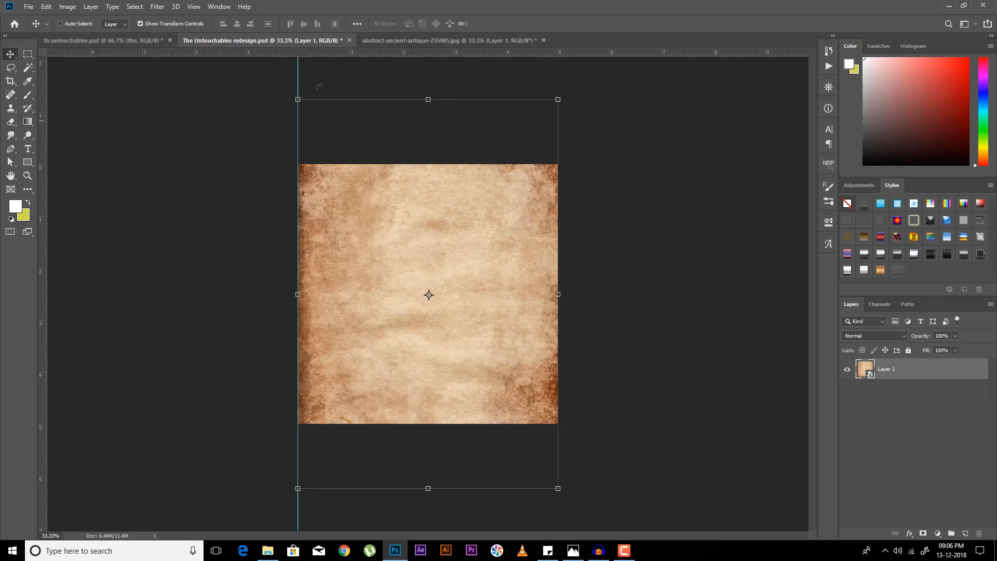
{"action": "left_click_drag", "start_coordinate": [334, 51], "coordinate": [329, 163]}
{"action": "left_click_drag", "start_coordinate": [43, 244], "coordinate": [563, 238]}
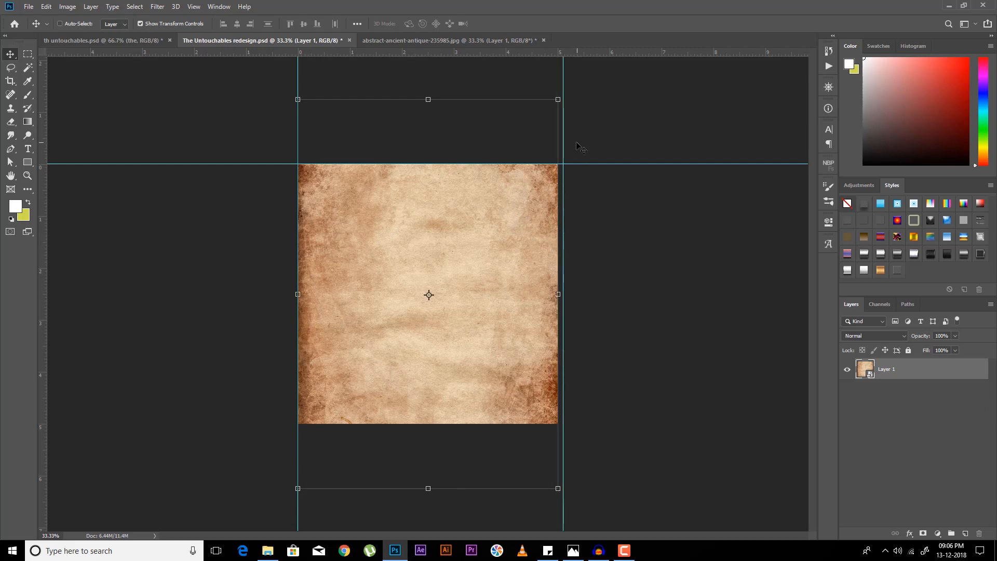
{"action": "left_click_drag", "start_coordinate": [563, 77], "coordinate": [535, 423]}
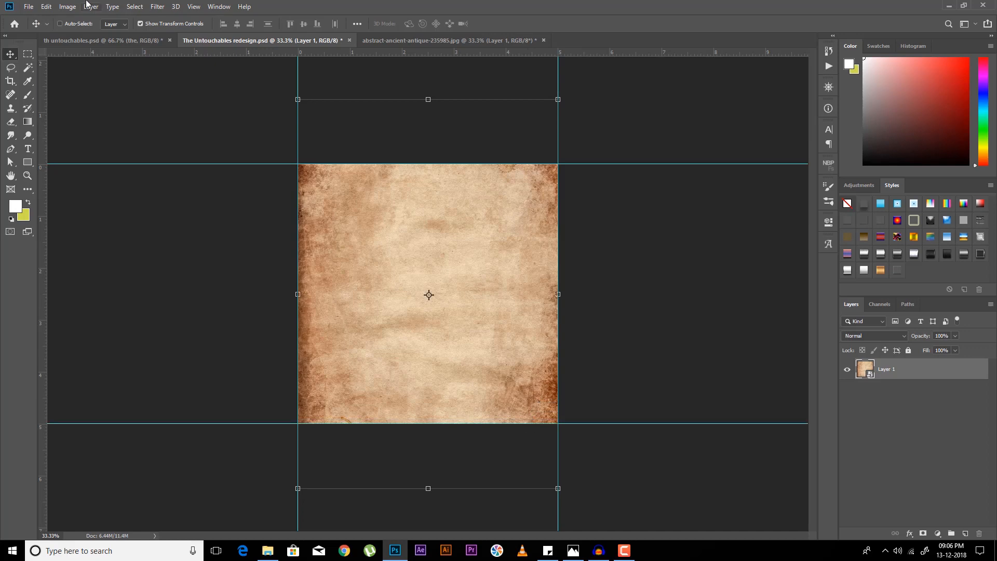
Step: In the reference file th untouchables.psd, show the "untouchables" and "the" text layers and hide them again
{"action": "left_click", "coordinate": [94, 40]}
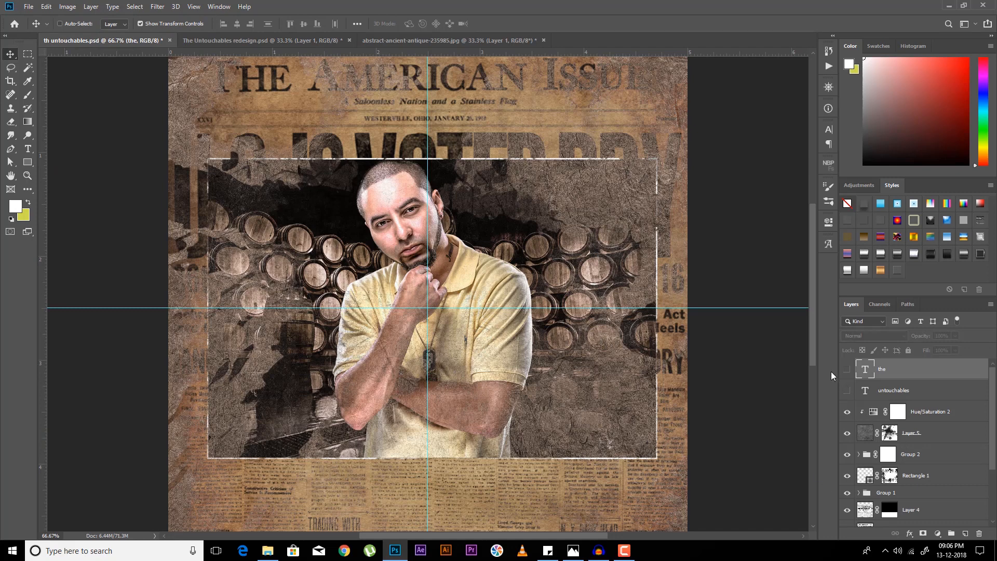
{"action": "left_click", "coordinate": [848, 390]}
{"action": "left_click", "coordinate": [848, 369]}
{"action": "left_click", "coordinate": [848, 390]}
{"action": "left_click", "coordinate": [847, 369]}
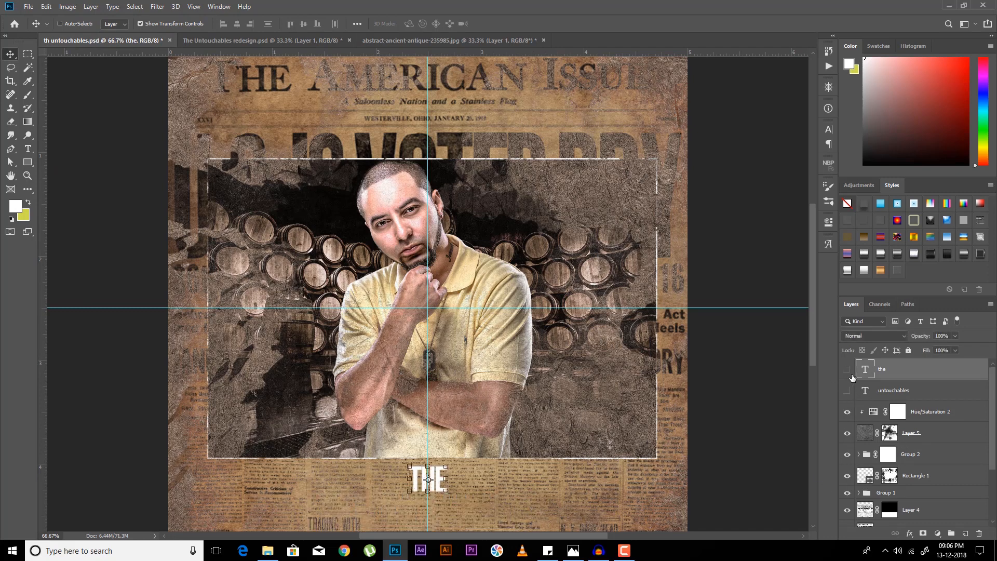
Step: Hide the reference file's remaining layers above the old paper texture to inspect the bare background
{"action": "scroll", "coordinate": [887, 420], "scroll_direction": "down", "scroll_amount": 2}
{"action": "scroll", "coordinate": [886, 420], "scroll_direction": "down", "scroll_amount": 2}
{"action": "left_click_drag", "start_coordinate": [850, 456], "coordinate": [851, 383]}
{"action": "scroll", "coordinate": [863, 419], "scroll_direction": "up", "scroll_amount": 4}
{"action": "left_click", "coordinate": [849, 430]}
{"action": "left_click", "coordinate": [847, 413]}
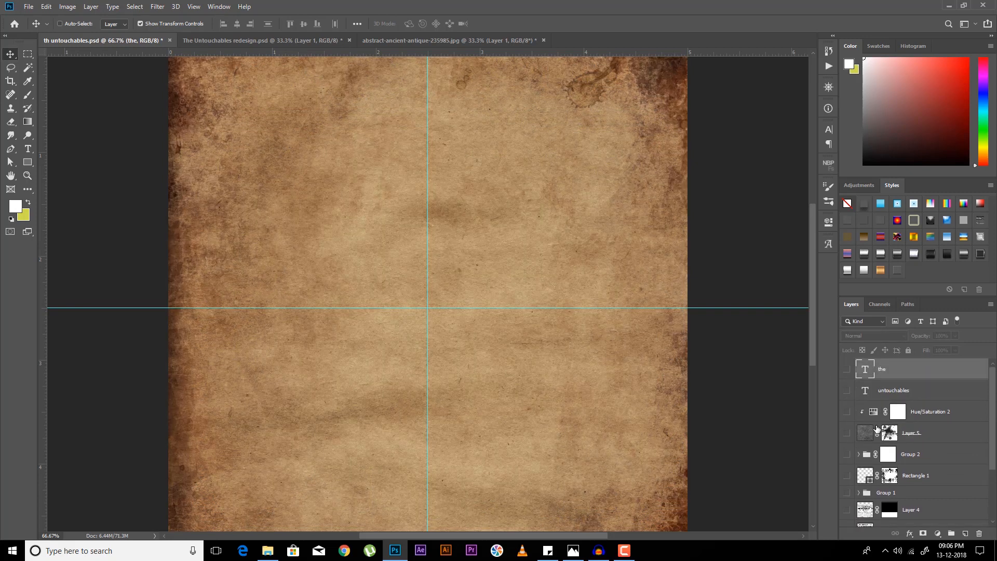
Step: Show the newspaper layers Layer 3 and Layer 4 in the reference file to examine how they are combined
{"action": "scroll", "coordinate": [873, 428], "scroll_direction": "down", "scroll_amount": 3}
{"action": "left_click", "coordinate": [870, 457]}
{"action": "left_click", "coordinate": [847, 452]}
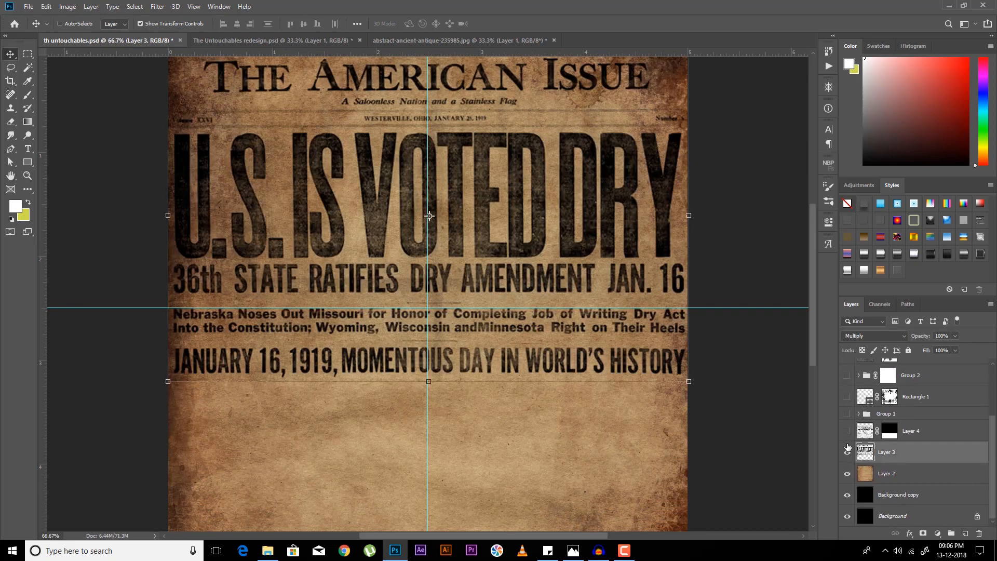
{"action": "left_click", "coordinate": [850, 430]}
Step: Close the paper texture image abstract-ancient-antique-235985.jpg without saving its changes
{"action": "left_click", "coordinate": [535, 42]}
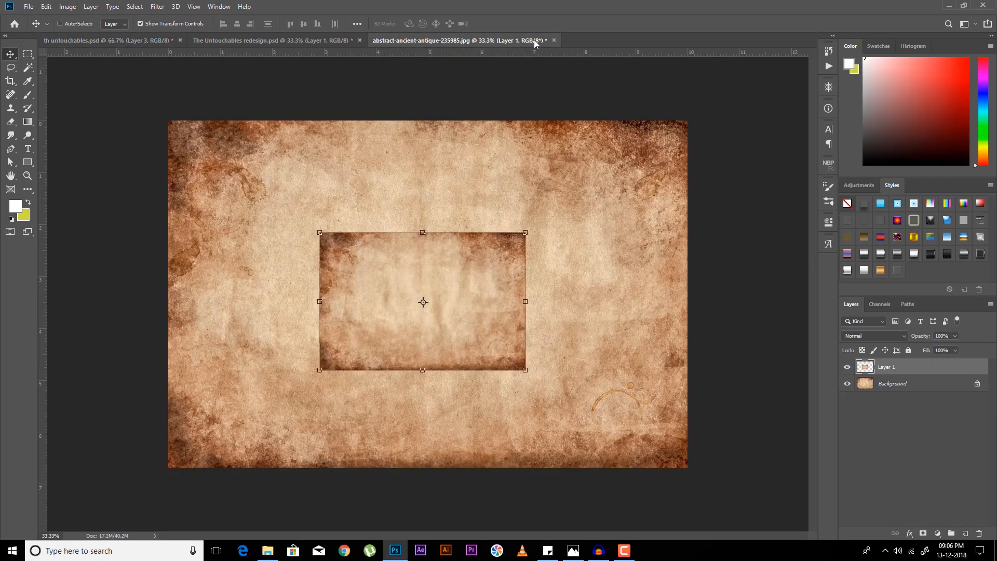
{"action": "left_click", "coordinate": [554, 41]}
{"action": "left_click", "coordinate": [493, 204]}
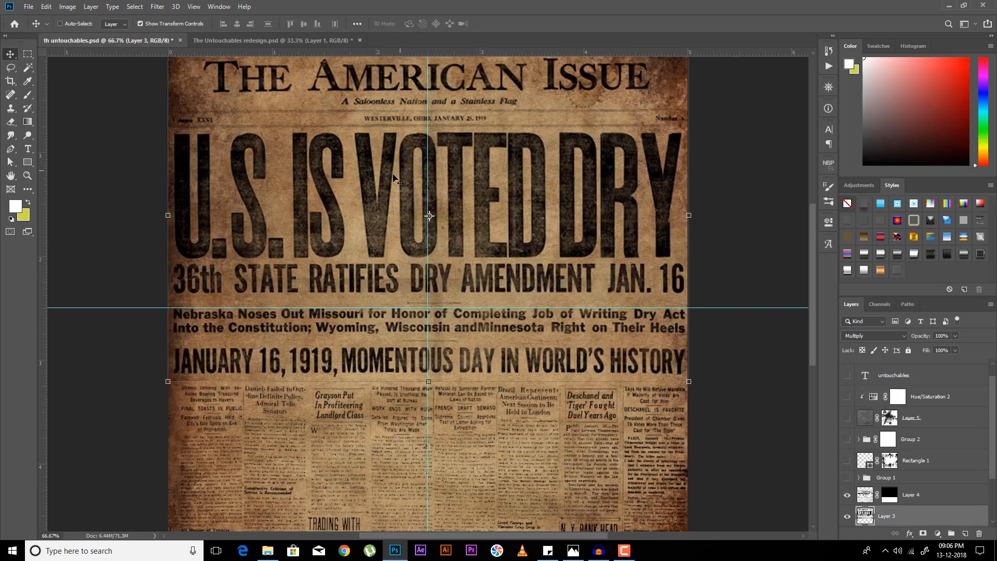
Step: Return to The Untouchables redesign.psd and save it
{"action": "left_click", "coordinate": [283, 42]}
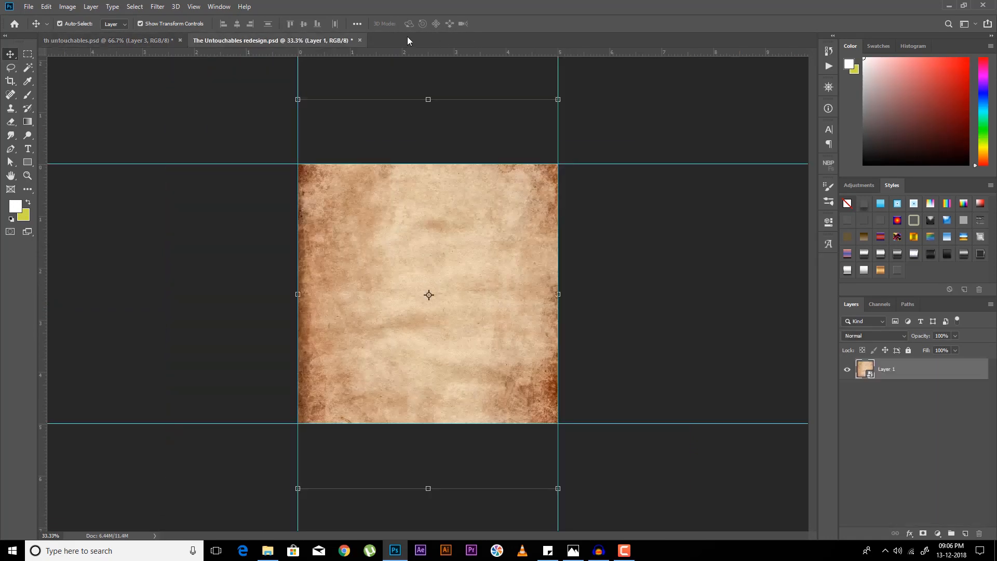
{"action": "key", "text": "ctrl+s"}
{"action": "key", "text": "Return"}
Step: Darken the paper texture with a Brightness/Contrast adjustment layer set to a brightness of -63
{"action": "left_click", "coordinate": [930, 531]}
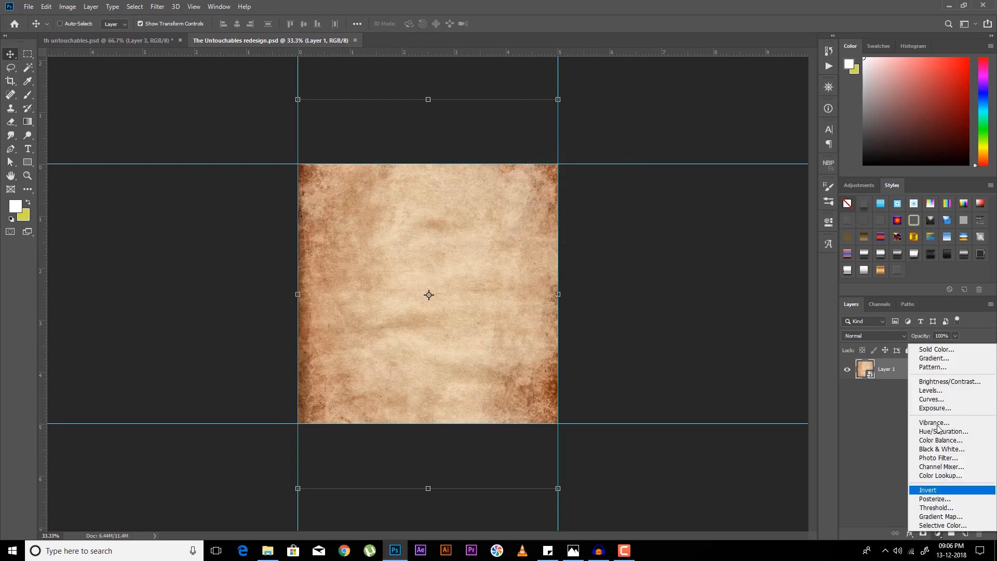
{"action": "left_click", "coordinate": [929, 381]}
{"action": "left_click_drag", "start_coordinate": [756, 284], "coordinate": [735, 282]}
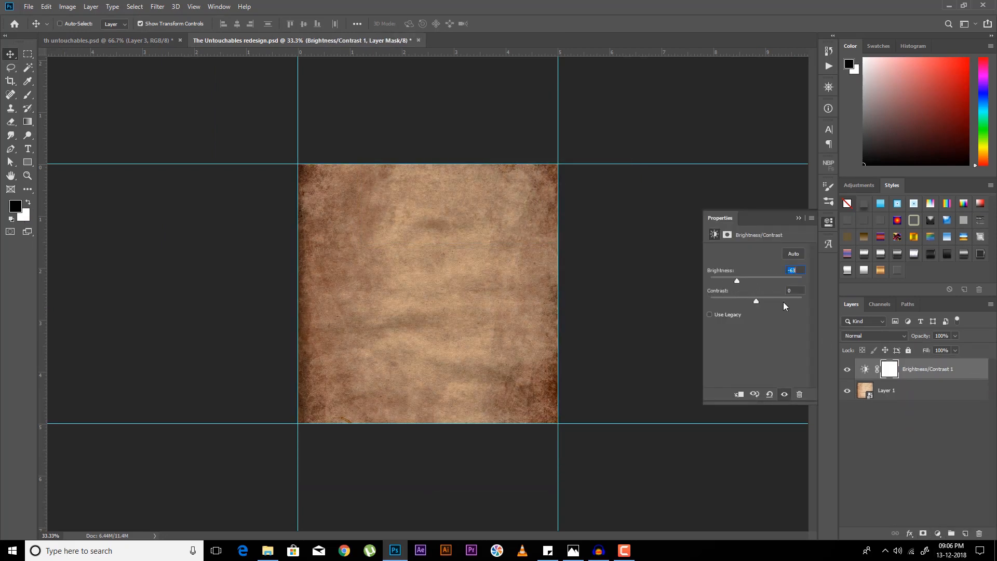
{"action": "left_click", "coordinate": [799, 218]}
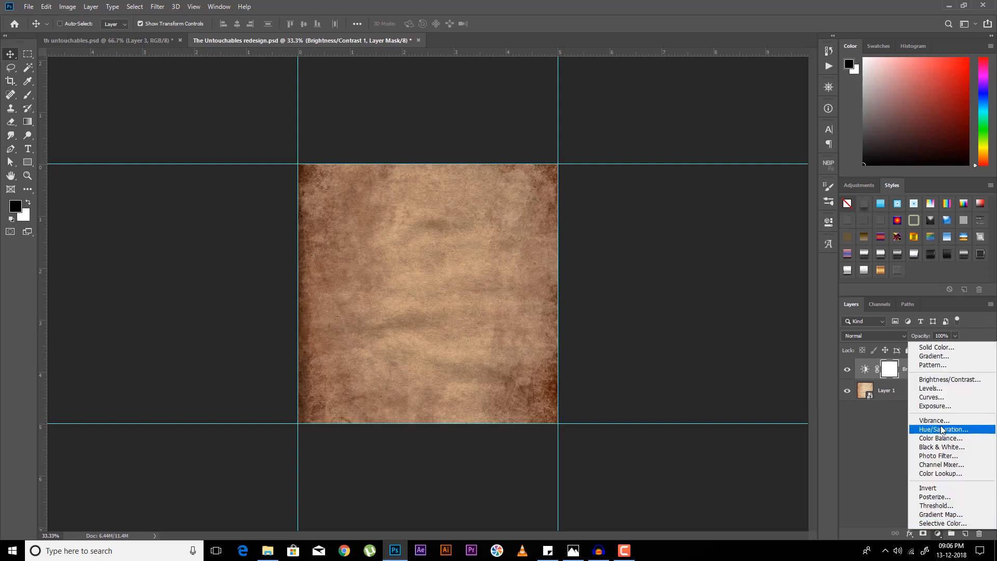
Step: Try tinting the paper with a Hue/Saturation adjustment layer using Colorize, a brownish hue and a low saturation
{"action": "left_click", "coordinate": [937, 533]}
{"action": "left_click", "coordinate": [944, 429]}
{"action": "left_click", "coordinate": [763, 346]}
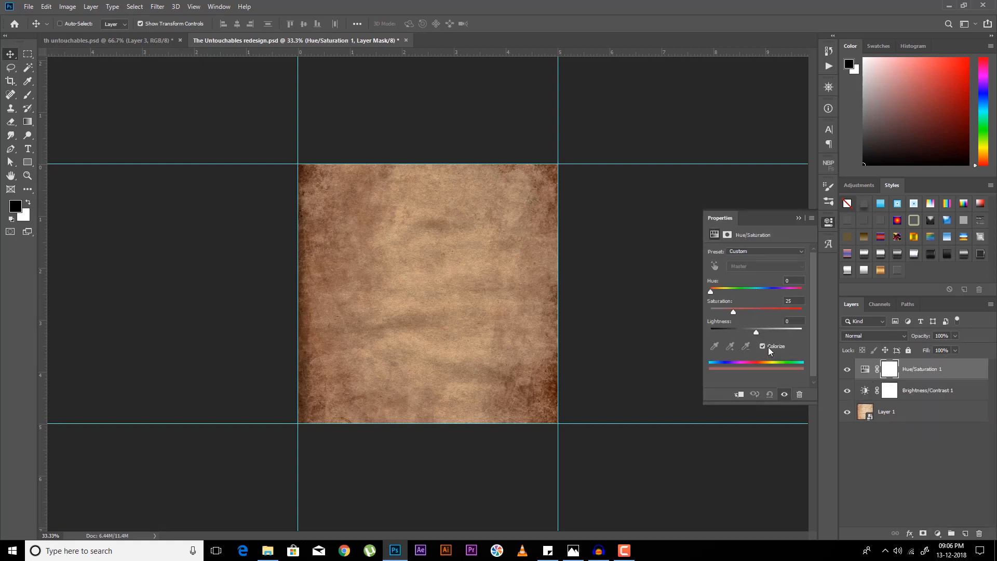
{"action": "left_click_drag", "start_coordinate": [719, 296], "coordinate": [729, 294]}
{"action": "left_click_drag", "start_coordinate": [798, 300], "coordinate": [784, 303]}
{"action": "type", "text": "15"}
{"action": "key", "text": "Up"}
{"action": "key", "text": "Up"}
{"action": "key", "text": "Up"}
{"action": "key", "text": "Up"}
{"action": "key", "text": "Up"}
{"action": "key", "text": "Up"}
{"action": "key", "text": "Up"}
{"action": "key", "text": "Down"}
{"action": "key", "text": "Down"}
{"action": "left_click", "coordinate": [799, 218]}
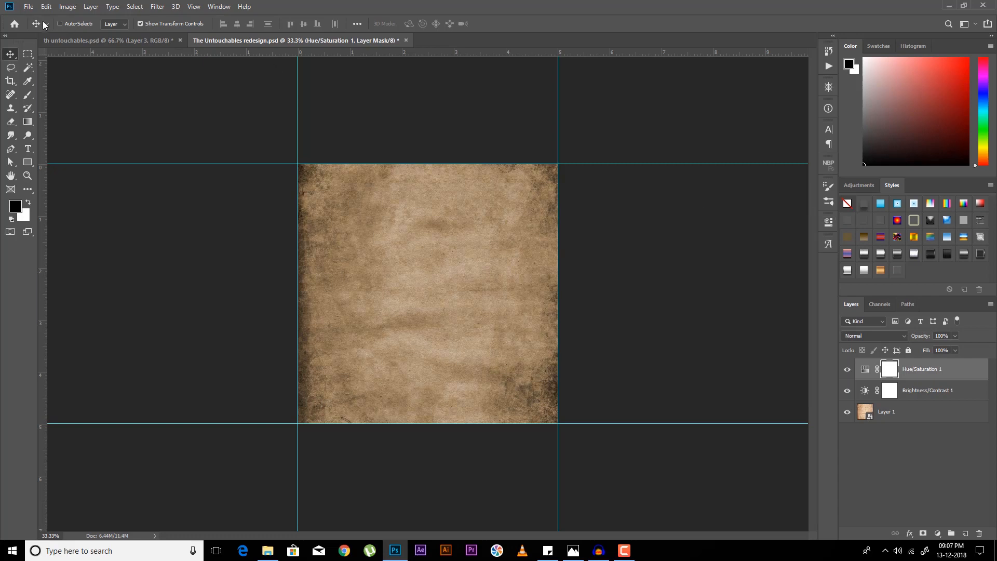
Step: Compare the tint with the reference file, then delete the Hue/Saturation adjustment layer from the redesign
{"action": "left_click", "coordinate": [93, 40]}
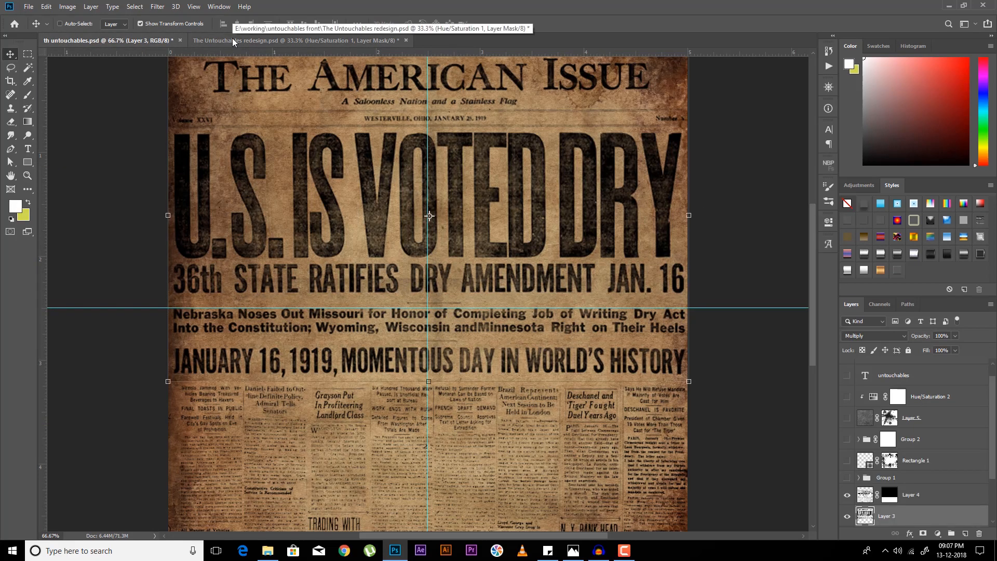
{"action": "left_click", "coordinate": [232, 40]}
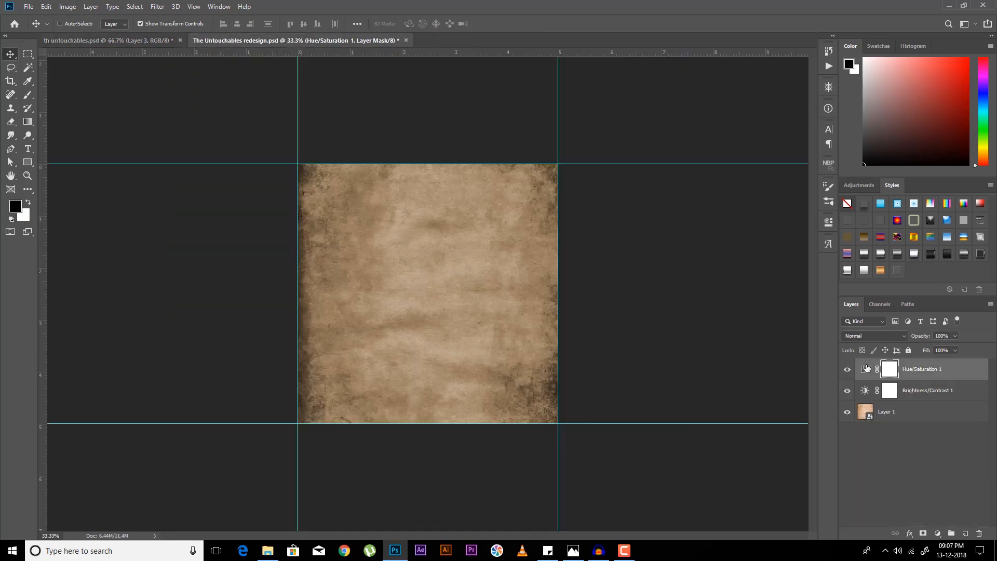
{"action": "key", "text": "Delete"}
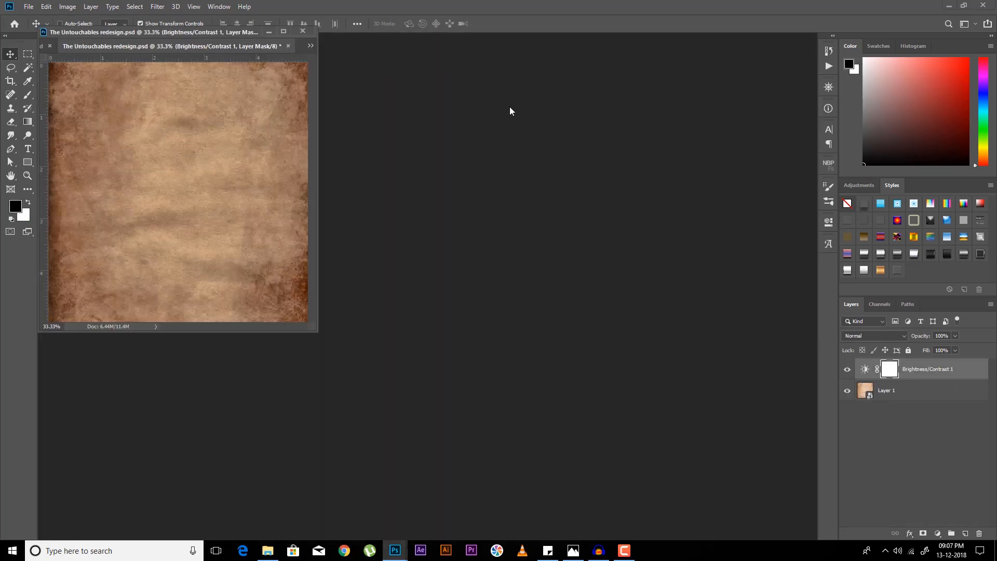
Step: Open the newspaper image votedry.jpg through Camera Raw with Clarity raised to +100
{"action": "key", "text": "ctrl+o"}
{"action": "left_click", "coordinate": [127, 151]}
{"action": "scroll", "coordinate": [461, 434], "scroll_direction": "down", "scroll_amount": 1}
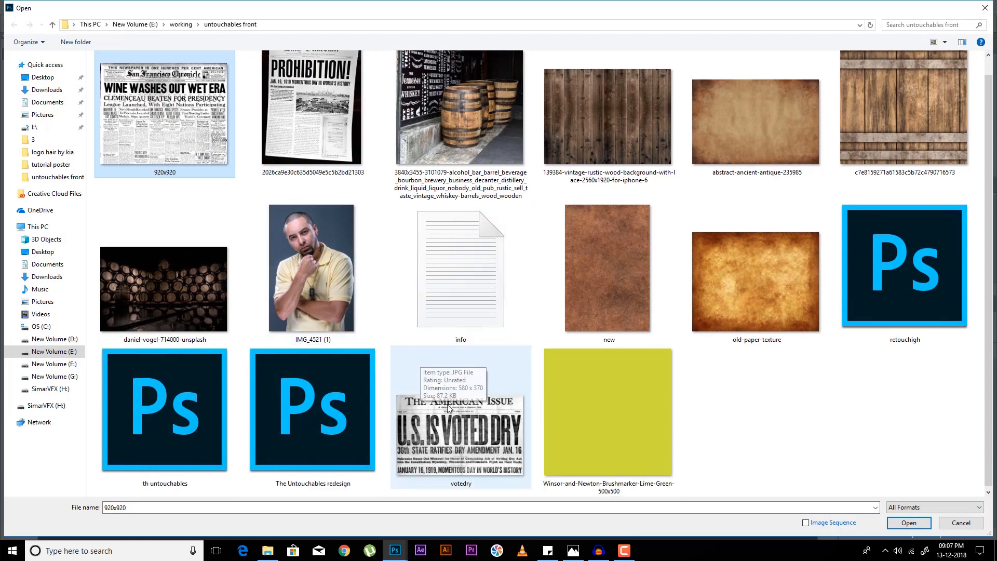
{"action": "double_click", "coordinate": [461, 434]}
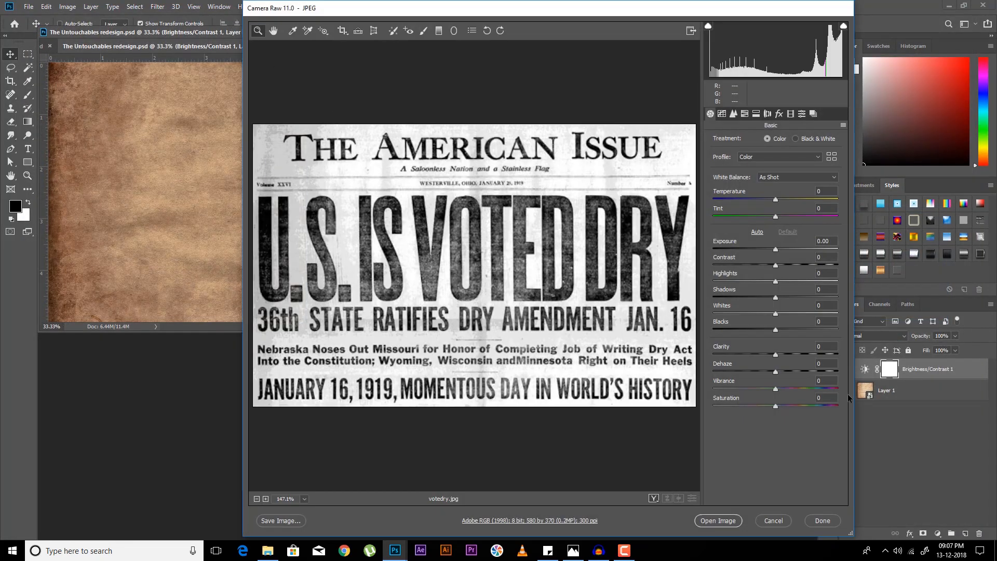
{"action": "left_click_drag", "start_coordinate": [776, 360], "coordinate": [840, 366]}
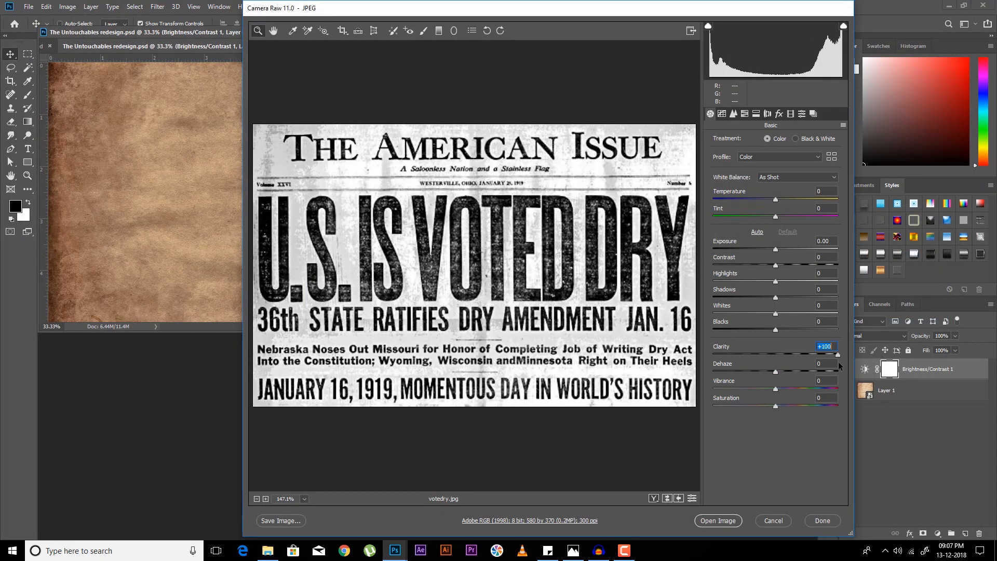
{"action": "left_click", "coordinate": [735, 516]}
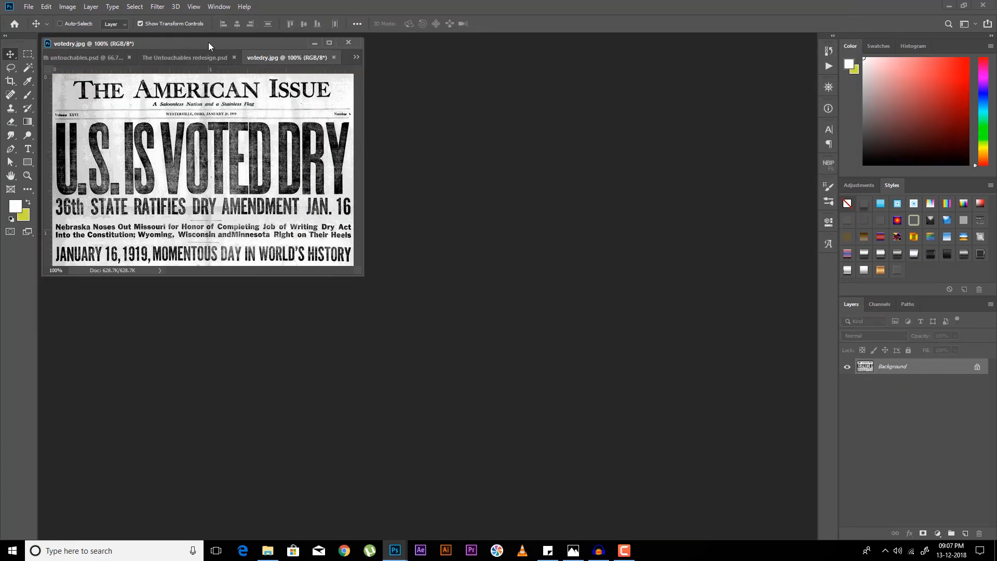
Step: Copy the "U.S. Is Voted Dry" newspaper image into the redesign document and convert its layer to a smart object
{"action": "left_click_drag", "start_coordinate": [208, 42], "coordinate": [259, 36]}
{"action": "left_click_drag", "start_coordinate": [442, 246], "coordinate": [350, 113]}
{"action": "right_click", "coordinate": [904, 369]}
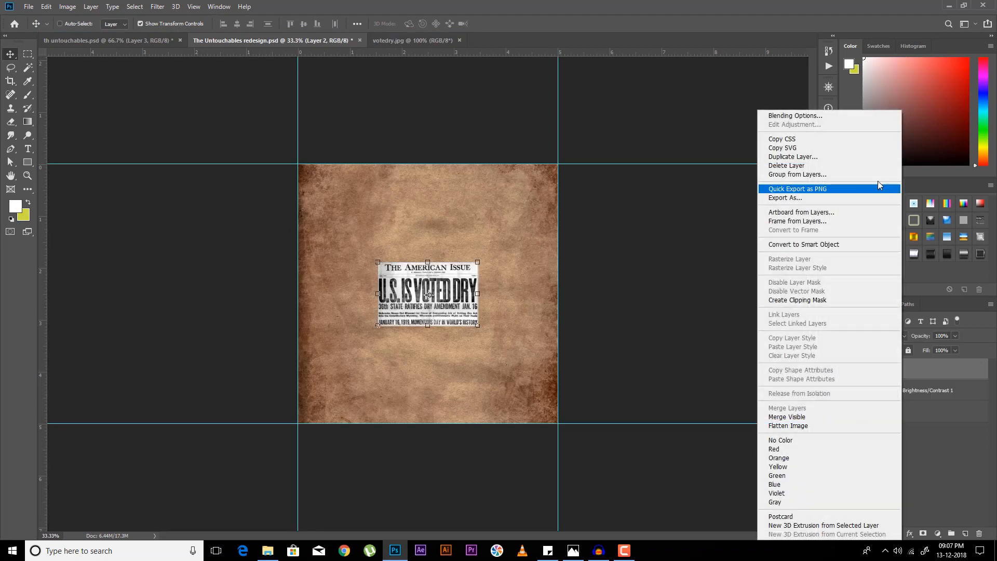
{"action": "left_click", "coordinate": [821, 246]}
Step: Scale the "U.S. Is Voted Dry" layer to 260% and align it with the canvas's top edge
{"action": "left_click_drag", "start_coordinate": [478, 261], "coordinate": [568, 224]}
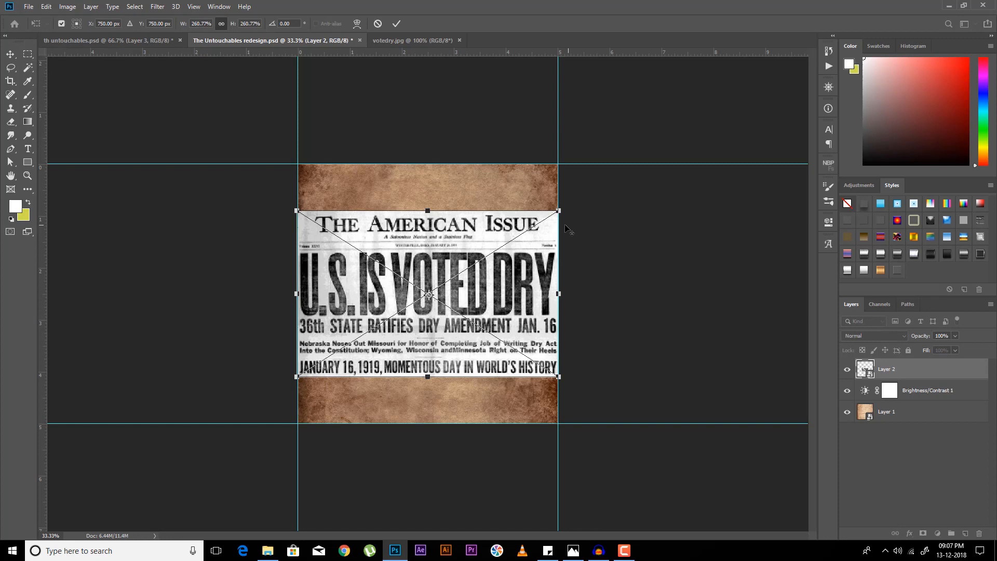
{"action": "left_click", "coordinate": [258, 24]}
{"action": "type", "text": "260"}
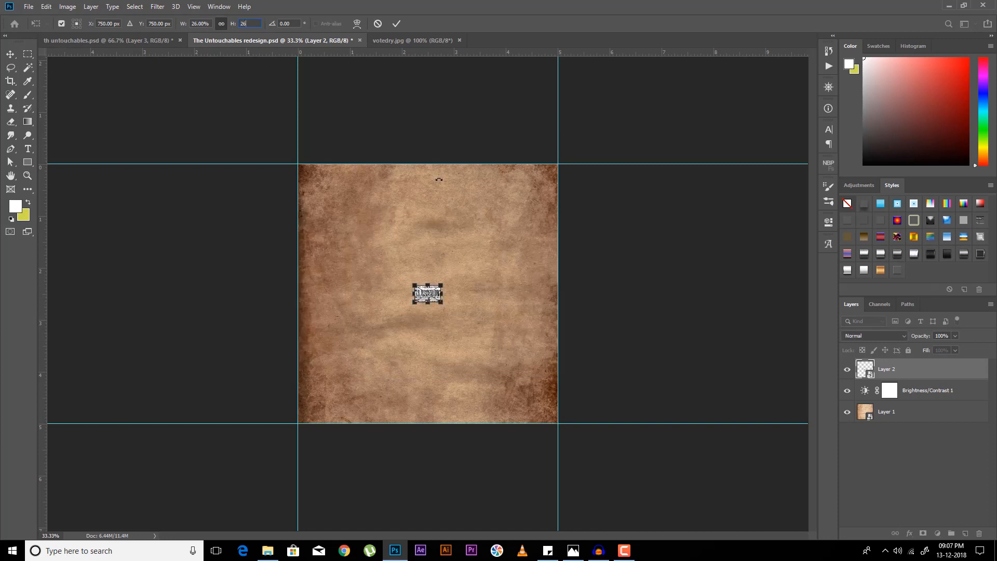
{"action": "left_click_drag", "start_coordinate": [498, 294], "coordinate": [506, 247]}
{"action": "key", "text": "Return"}
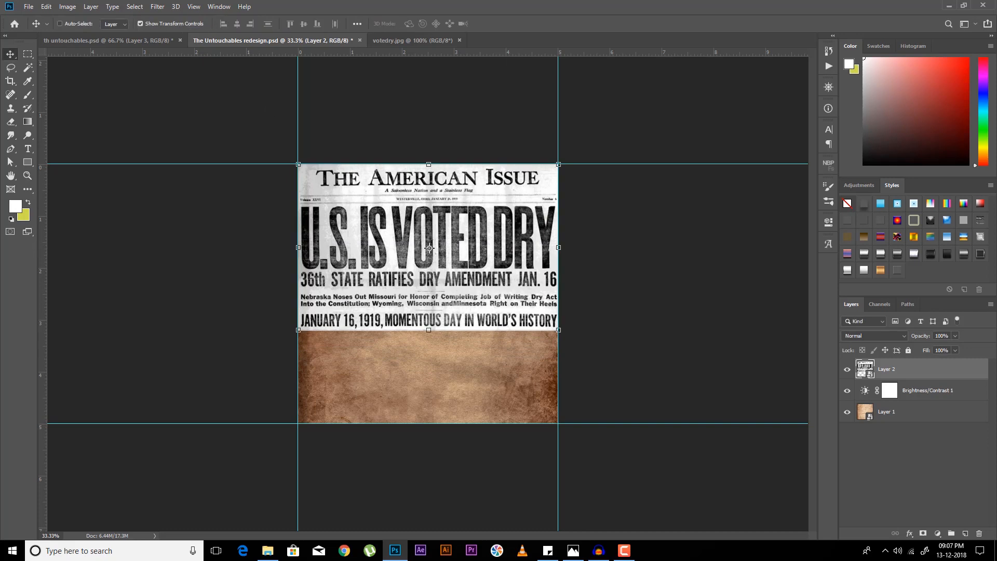
Step: Blend the "U.S. Is Voted Dry" layer into the paper with Multiply mode and 82% fill
{"action": "left_click", "coordinate": [866, 336]}
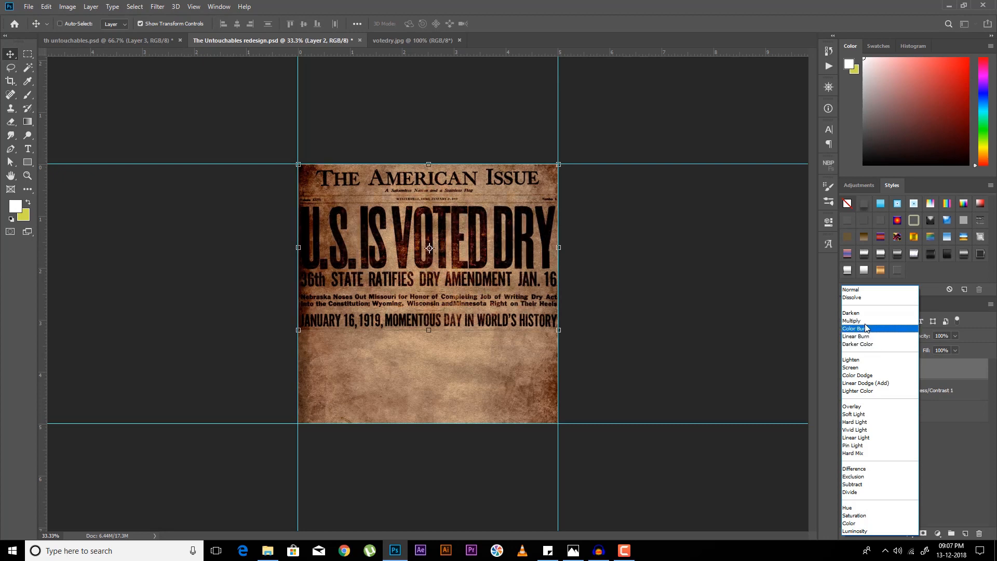
{"action": "left_click", "coordinate": [865, 321]}
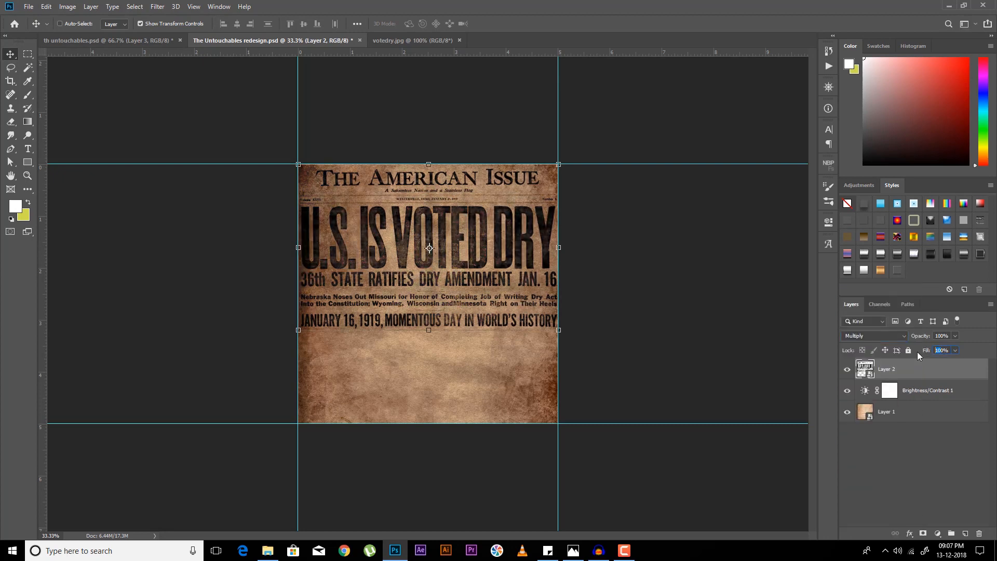
{"action": "type", "text": "80"}
{"action": "key", "text": "Return"}
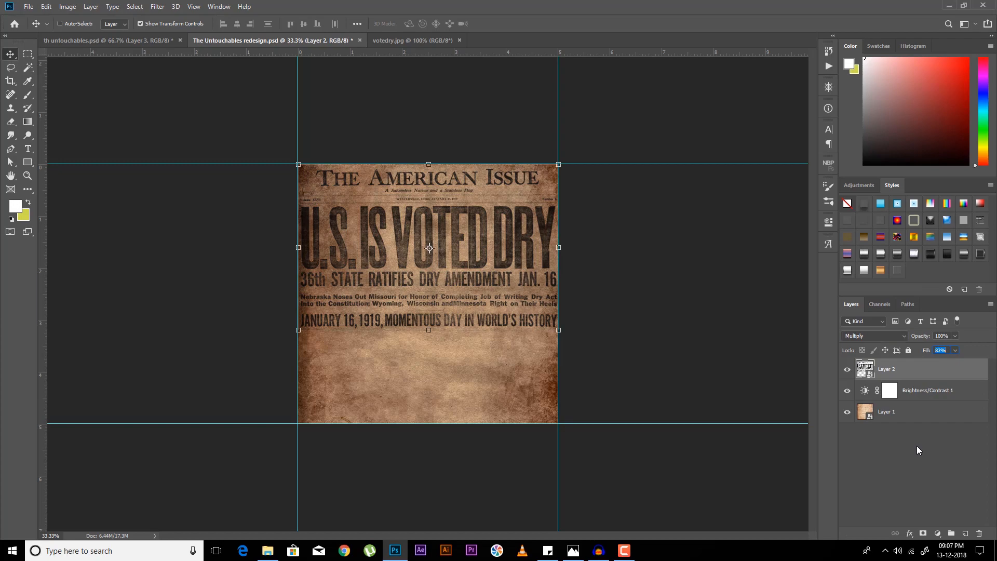
{"action": "left_click", "coordinate": [918, 451]}
Step: Close the source image votedry.jpg without saving its changes
{"action": "left_click", "coordinate": [387, 39]}
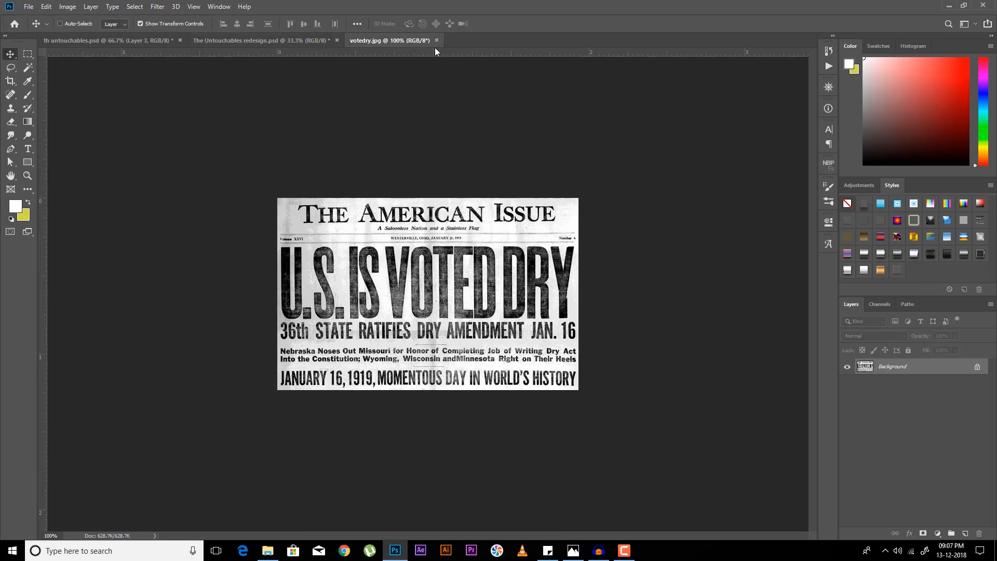
{"action": "key", "text": "ctrl+w"}
{"action": "left_click", "coordinate": [493, 204]}
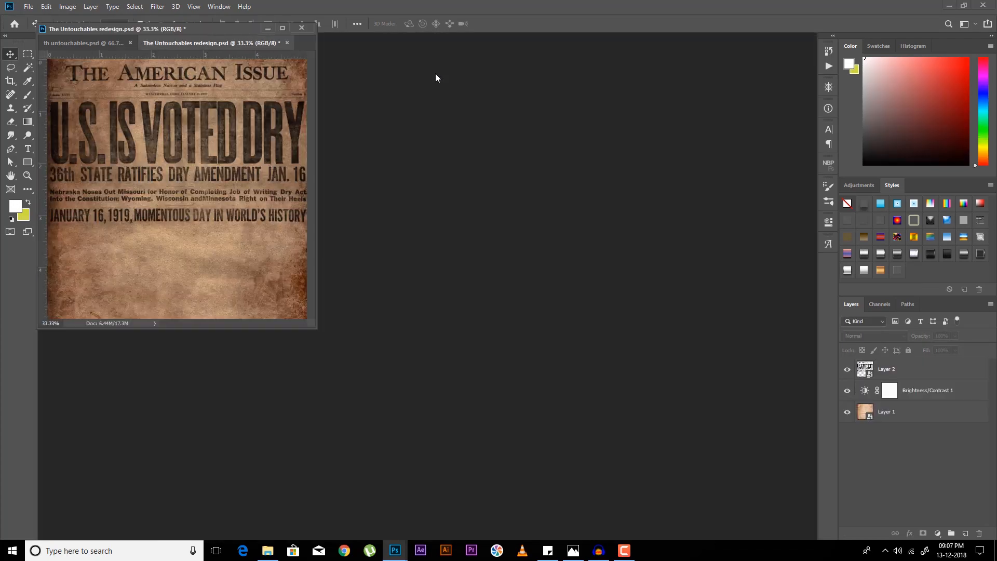
Step: Open 920x920.jpg through Camera Raw without adjustments and copy the San Francisco Chronicle page into the redesign document
{"action": "key", "text": "ctrl+o"}
{"action": "double_click", "coordinate": [168, 144]}
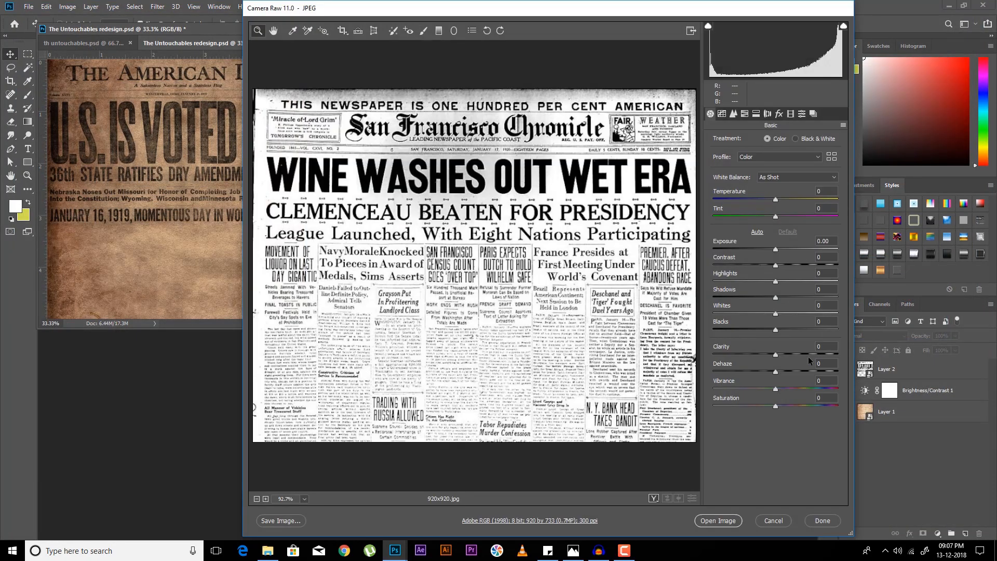
{"action": "key", "text": "Return"}
{"action": "left_click_drag", "start_coordinate": [244, 41], "coordinate": [379, 233]}
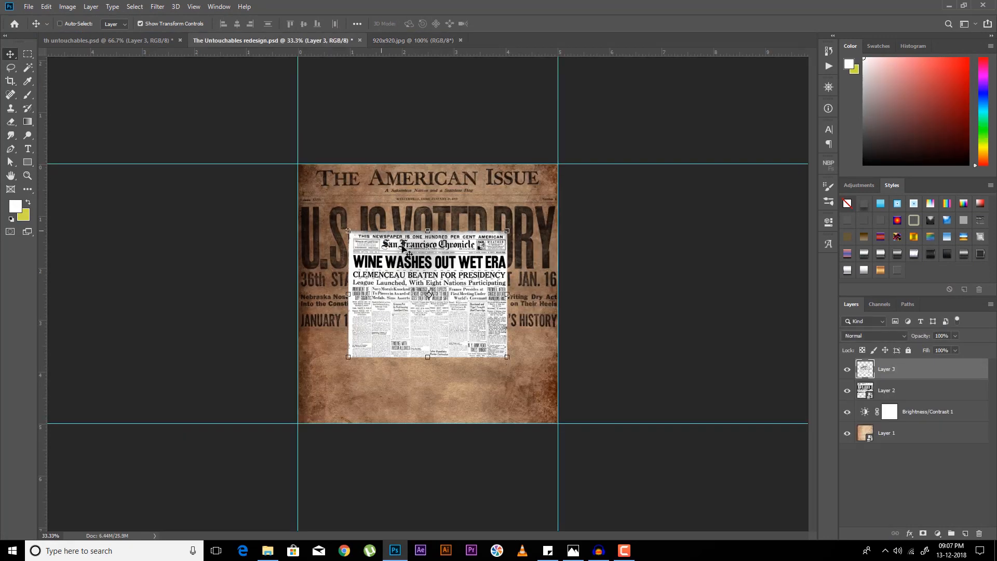
Step: Scale the San Francisco Chronicle layer to about 163% and align it with the canvas's bottom edge
{"action": "left_click_drag", "start_coordinate": [504, 229], "coordinate": [556, 191]}
{"action": "left_click_drag", "start_coordinate": [525, 244], "coordinate": [525, 270]}
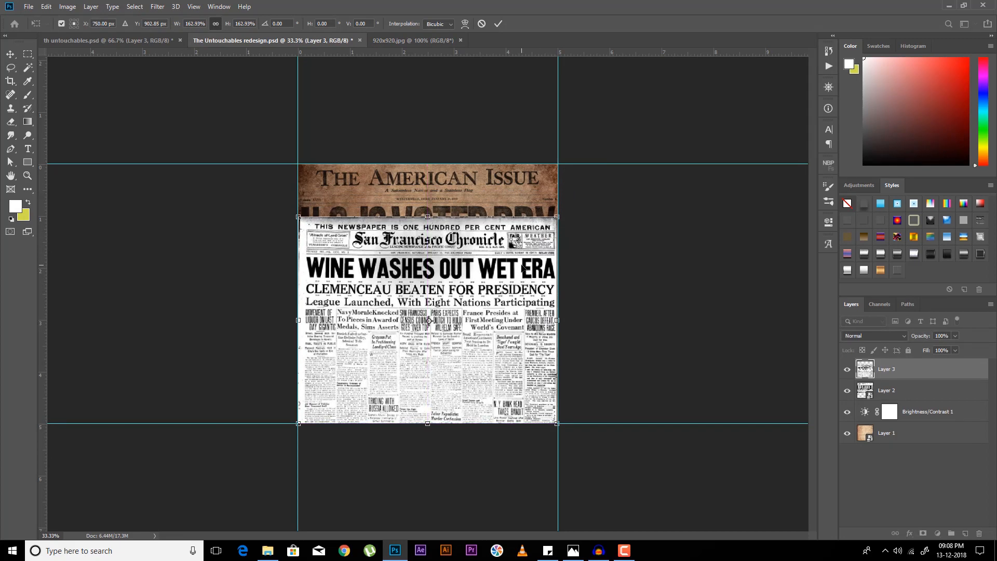
{"action": "key", "text": "Return"}
Step: Set the San Francisco Chronicle layer's blend mode to Multiply
{"action": "left_click", "coordinate": [866, 336]}
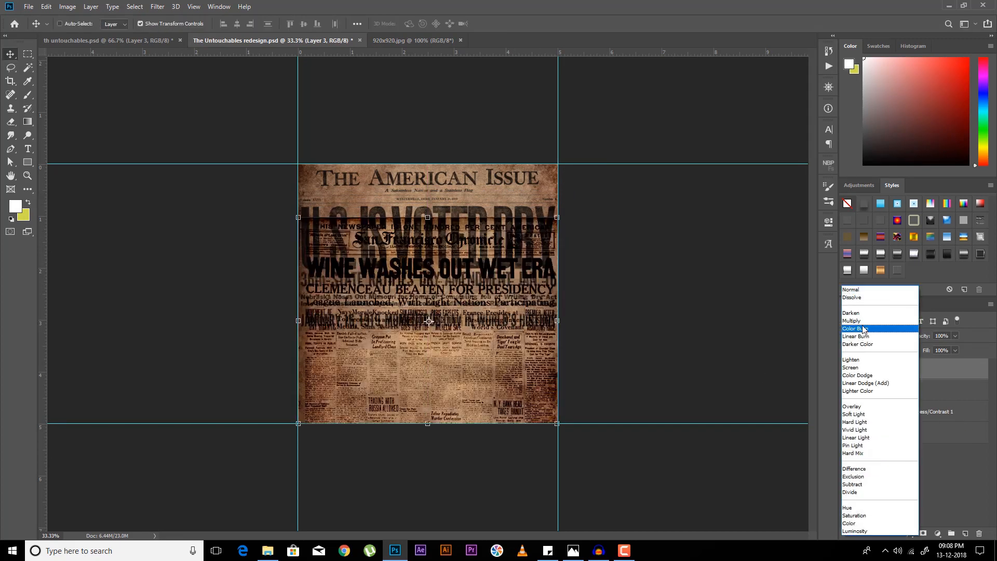
{"action": "left_click", "coordinate": [855, 320]}
{"action": "key", "text": "ctrl+plus"}
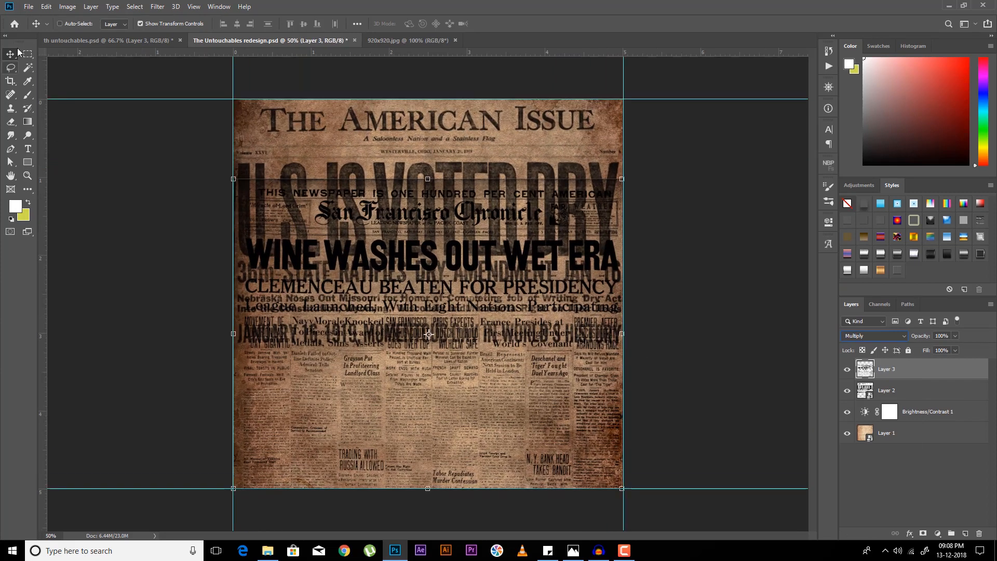
Step: Mask out the San Francisco Chronicle layer across the full width, down to just below the "January 16, 1919" headline
{"action": "left_click", "coordinate": [28, 54]}
{"action": "left_click_drag", "start_coordinate": [127, 167], "coordinate": [754, 316]}
{"action": "left_click", "coordinate": [920, 533], "text": "alt"}
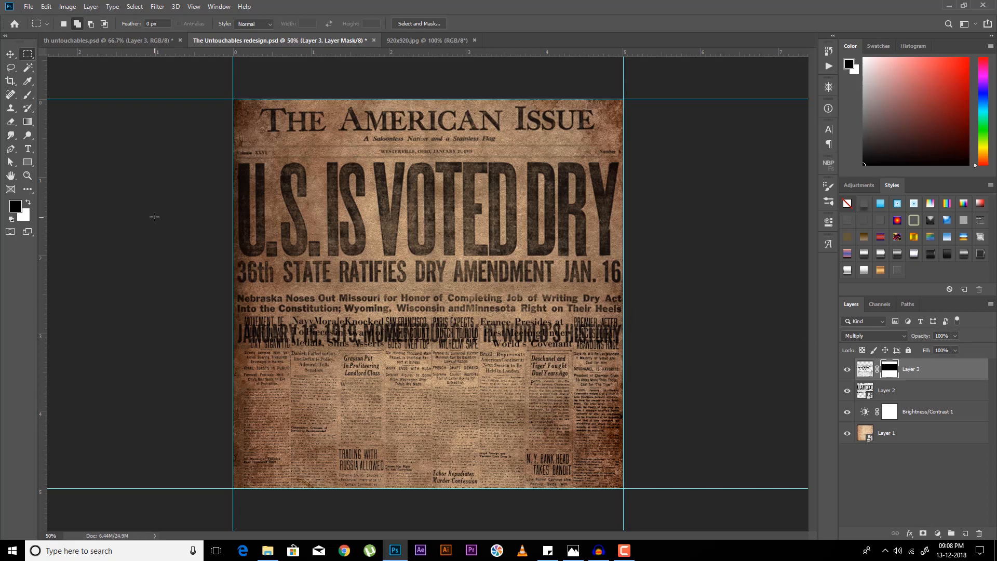
{"action": "left_click_drag", "start_coordinate": [155, 217], "coordinate": [795, 350]}
{"action": "key", "text": "x"}
{"action": "key", "text": "alt+BackSpace"}
{"action": "key", "text": "ctrl+d"}
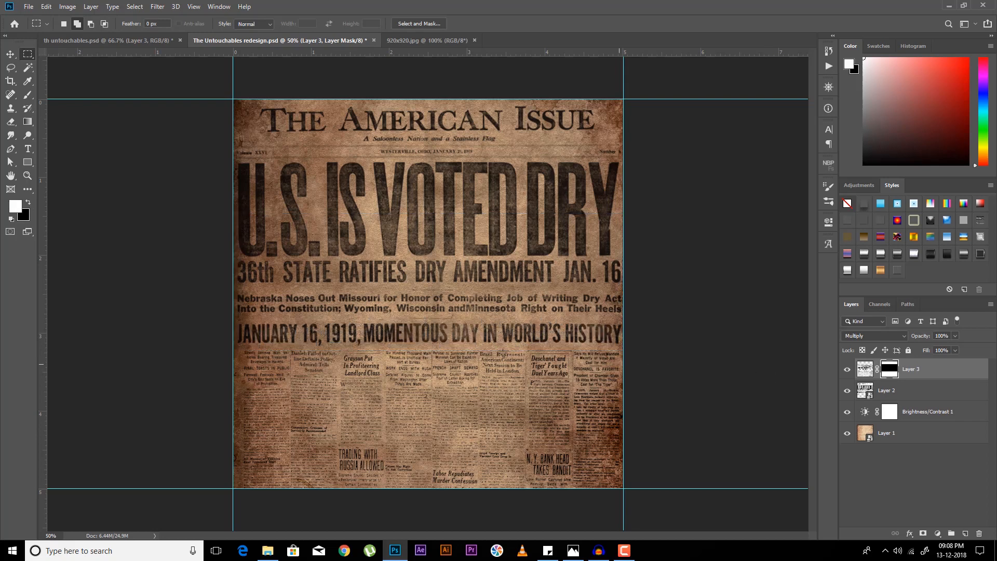
{"action": "left_click", "coordinate": [29, 121]}
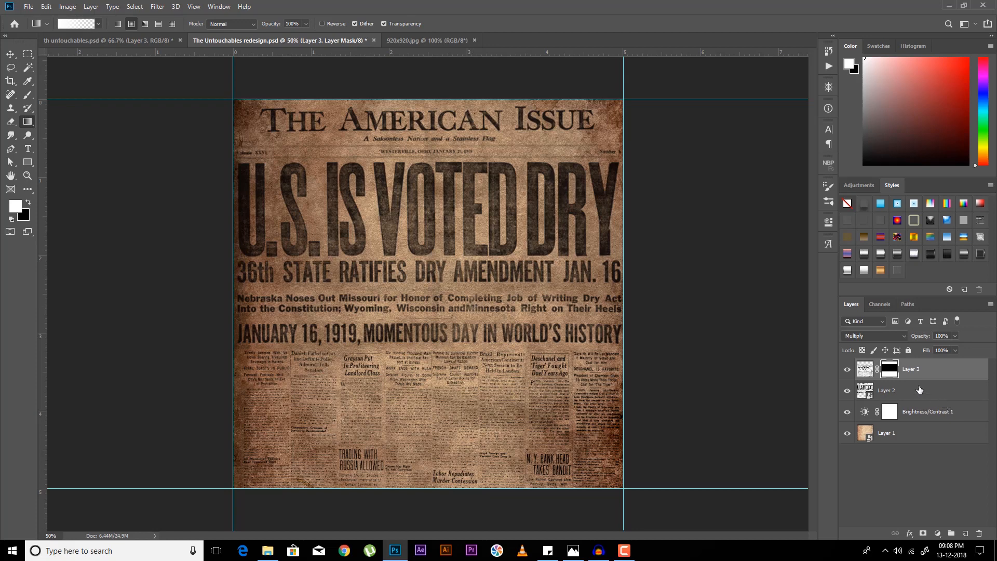
{"action": "scroll", "coordinate": [810, 210], "scroll_direction": "down", "scroll_amount": 5}
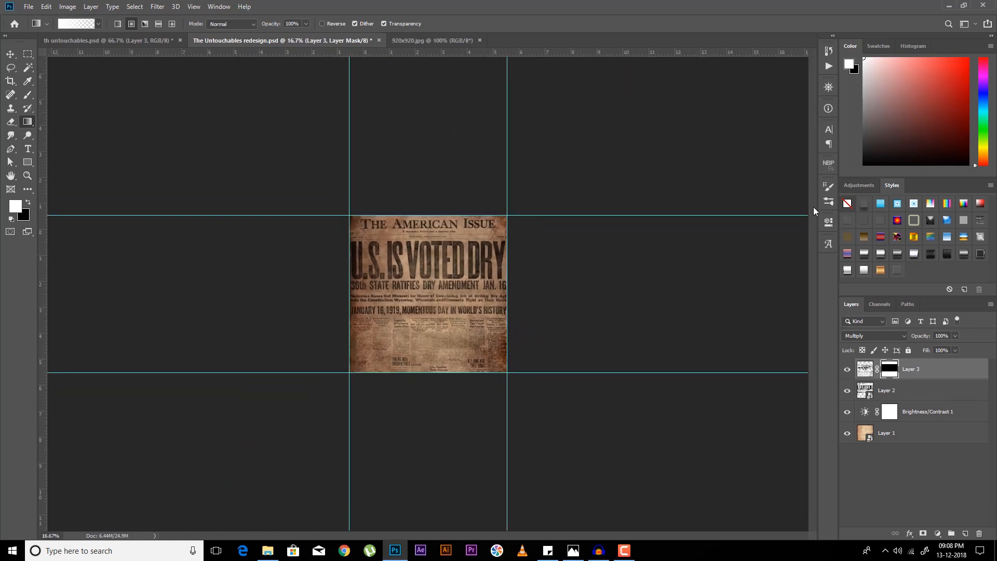
{"action": "scroll", "coordinate": [814, 207], "scroll_direction": "up", "scroll_amount": 5}
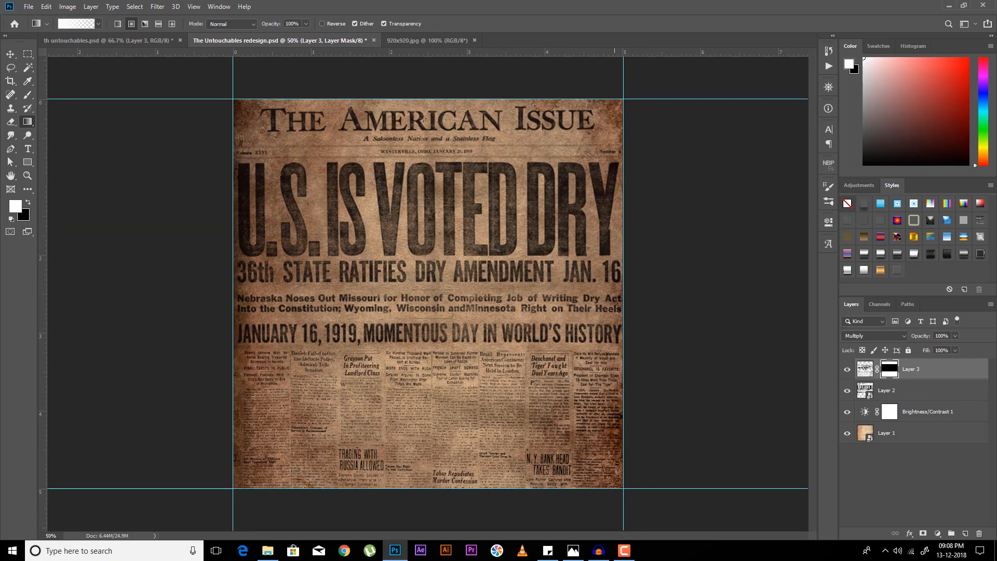
Step: Switch to th untouchables.psd and examine Group 1, hiding Color Balance 1 and Layer 4 copy 2 to isolate the barrel photo
{"action": "left_click", "coordinate": [119, 40]}
{"action": "left_click", "coordinate": [848, 478]}
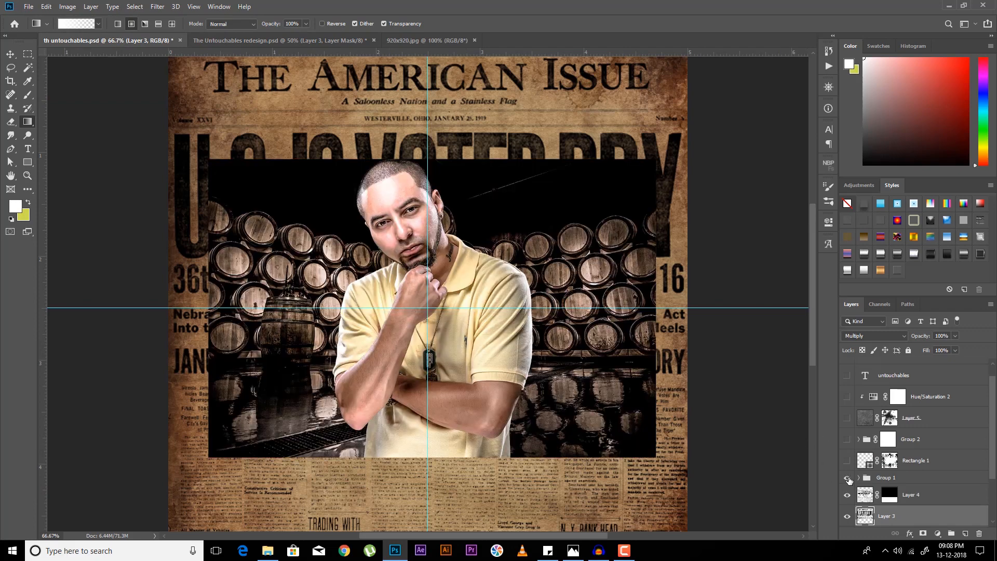
{"action": "left_click", "coordinate": [849, 478]}
{"action": "left_click", "coordinate": [865, 479]}
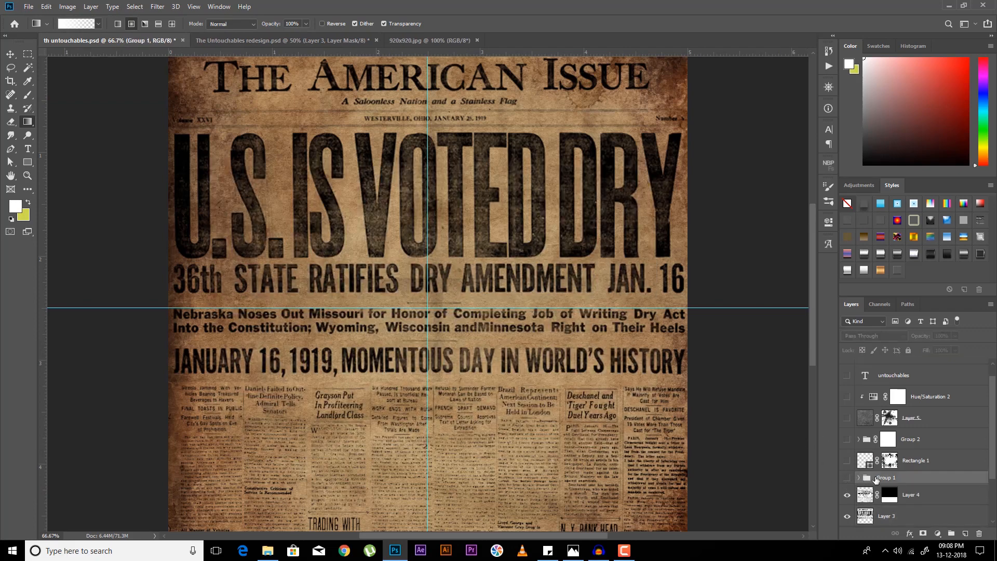
{"action": "scroll", "coordinate": [877, 479], "scroll_direction": "down", "scroll_amount": 3}
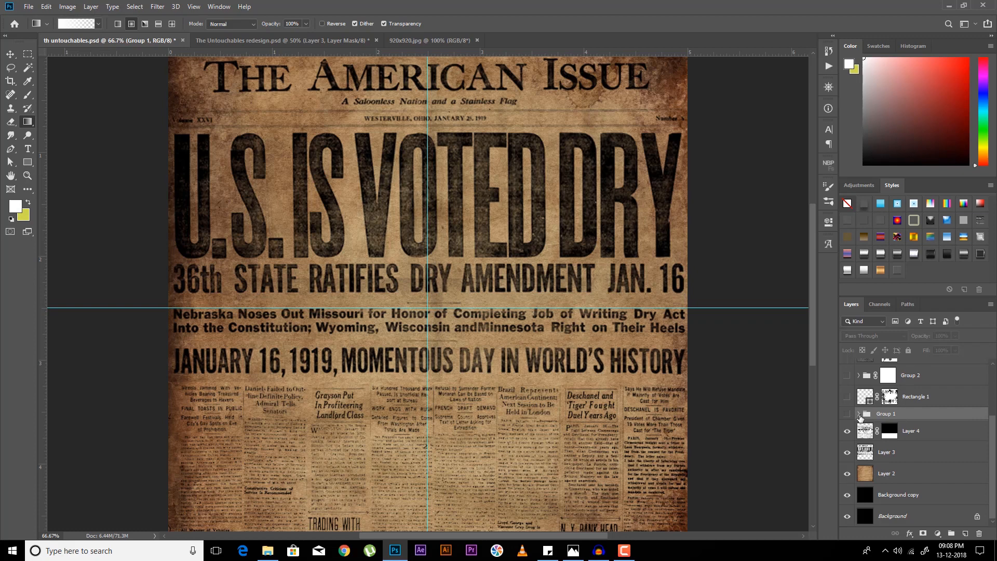
{"action": "left_click", "coordinate": [859, 415]}
{"action": "left_click", "coordinate": [847, 415]}
{"action": "left_click", "coordinate": [901, 453]}
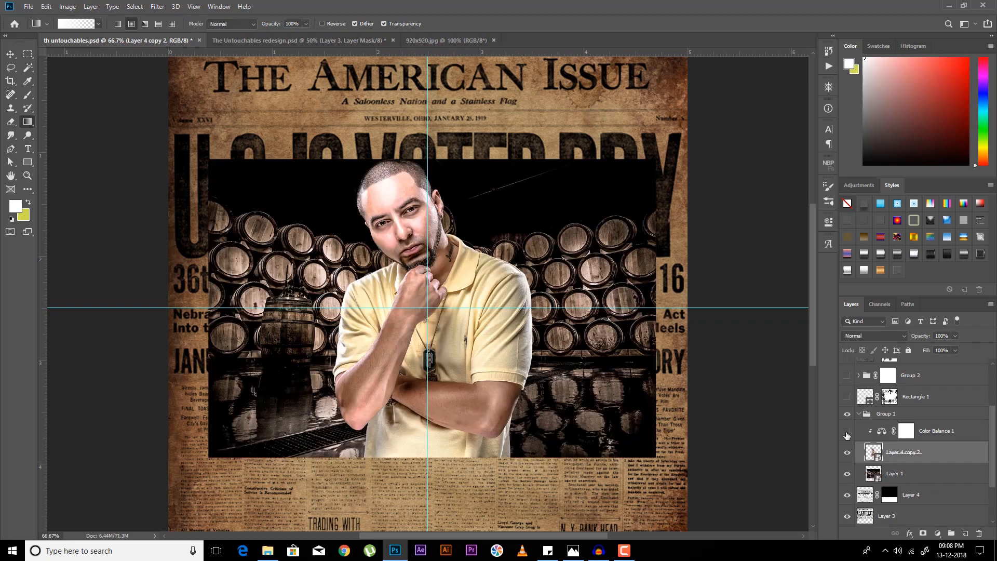
{"action": "left_click", "coordinate": [847, 431]}
{"action": "left_click", "coordinate": [847, 452]}
{"action": "left_click", "coordinate": [904, 474]}
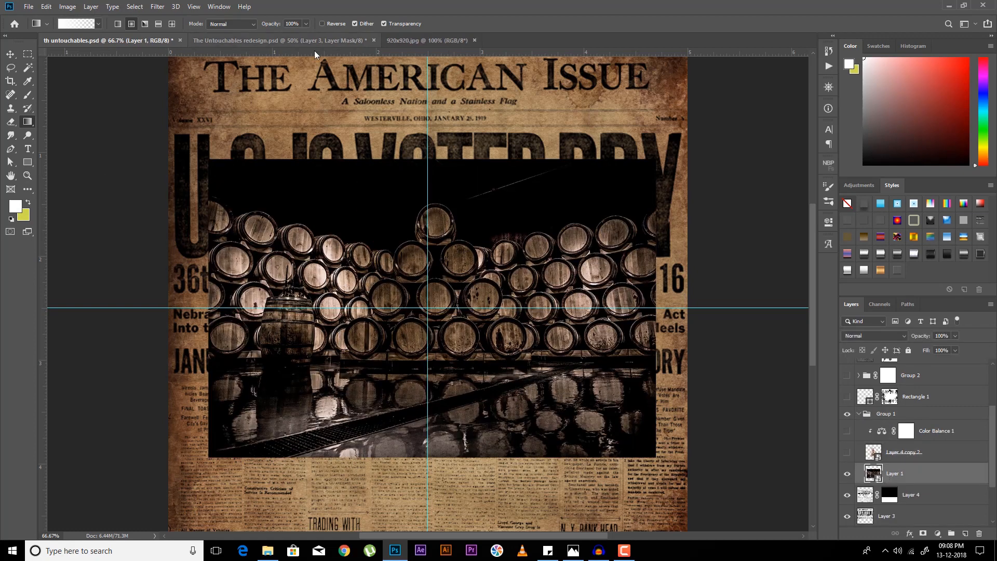
Step: Return to The Untouchables redesign.psd and open the Unsplash photo of stacked barrels through Camera Raw with its existing settings
{"action": "left_click", "coordinate": [337, 43]}
{"action": "left_click_drag", "start_coordinate": [558, 42], "coordinate": [580, 77]}
{"action": "double_click", "coordinate": [581, 79]}
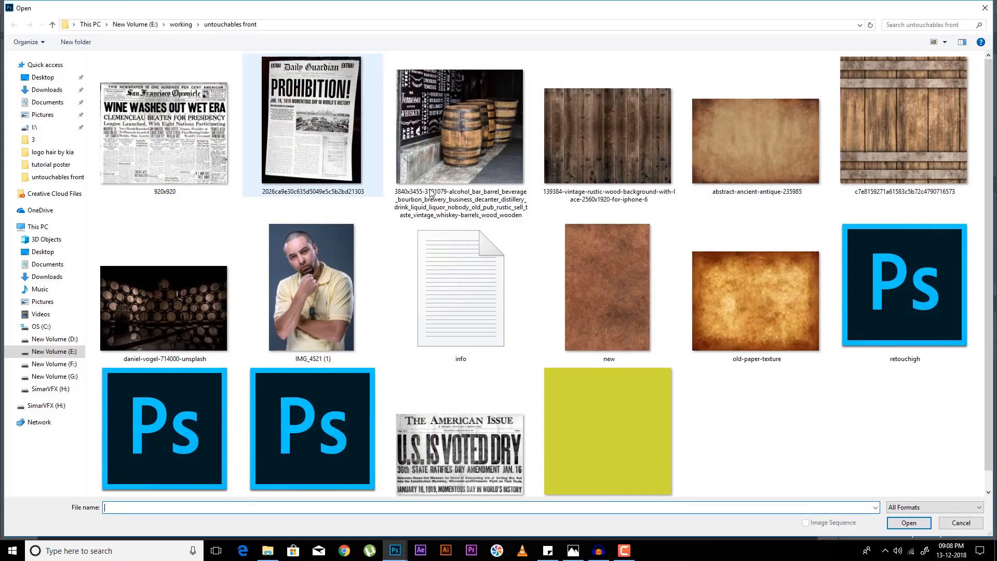
{"action": "left_click", "coordinate": [192, 321]}
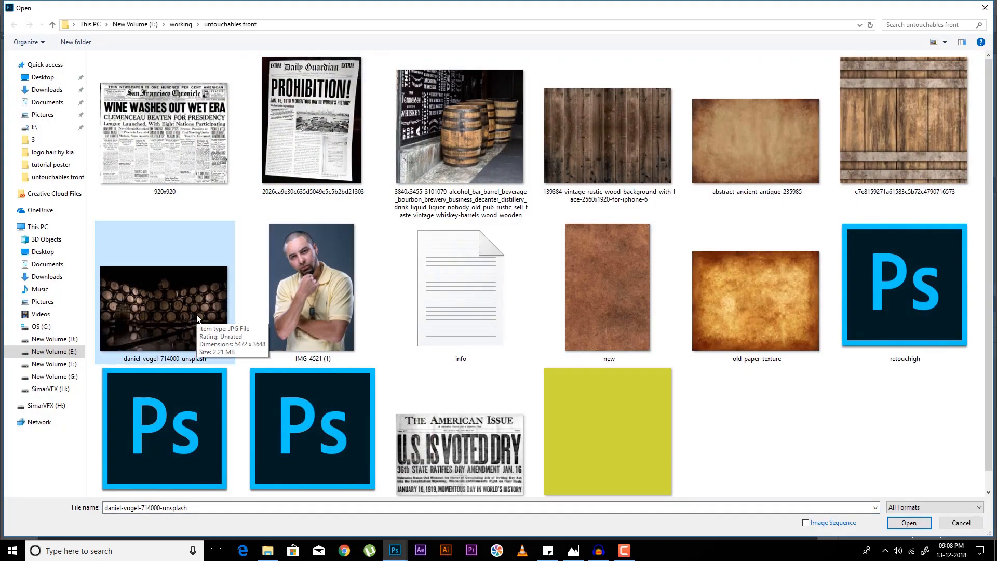
{"action": "double_click", "coordinate": [196, 316]}
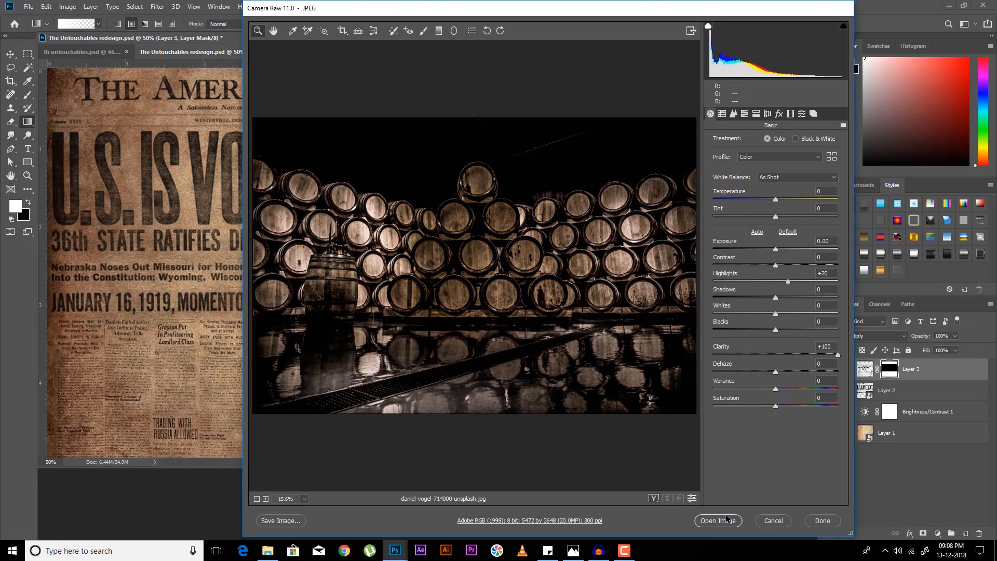
{"action": "left_click", "coordinate": [727, 520]}
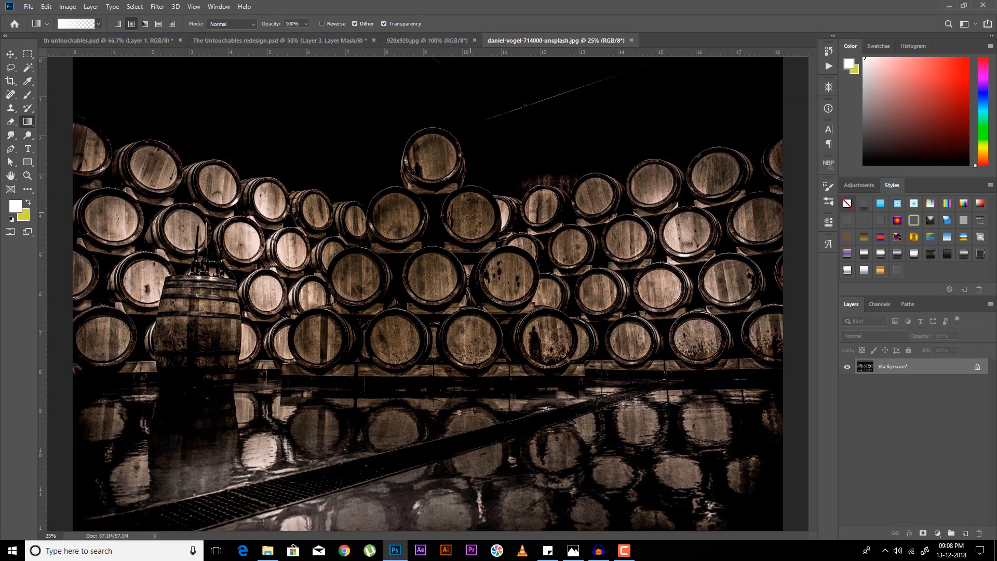
Step: Copy the barrel photo into the redesign document and convert its layer to a smart object
{"action": "left_click", "coordinate": [7, 57]}
{"action": "left_click_drag", "start_coordinate": [423, 180], "coordinate": [464, 247]}
{"action": "right_click", "coordinate": [953, 384]}
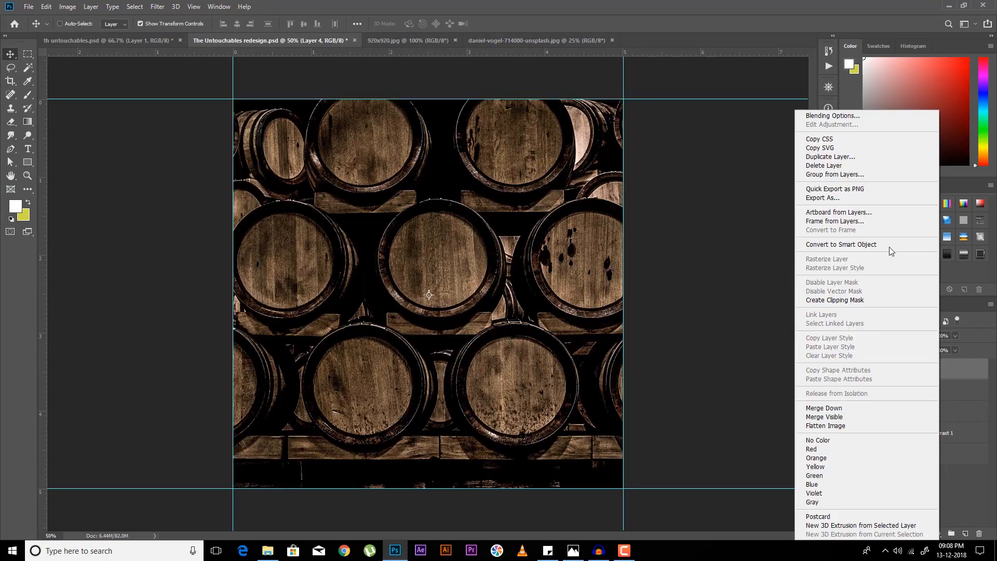
{"action": "left_click", "coordinate": [881, 244]}
Step: Scale the barrel photo layer proportionally to 25%
{"action": "key", "text": "ctrl+t"}
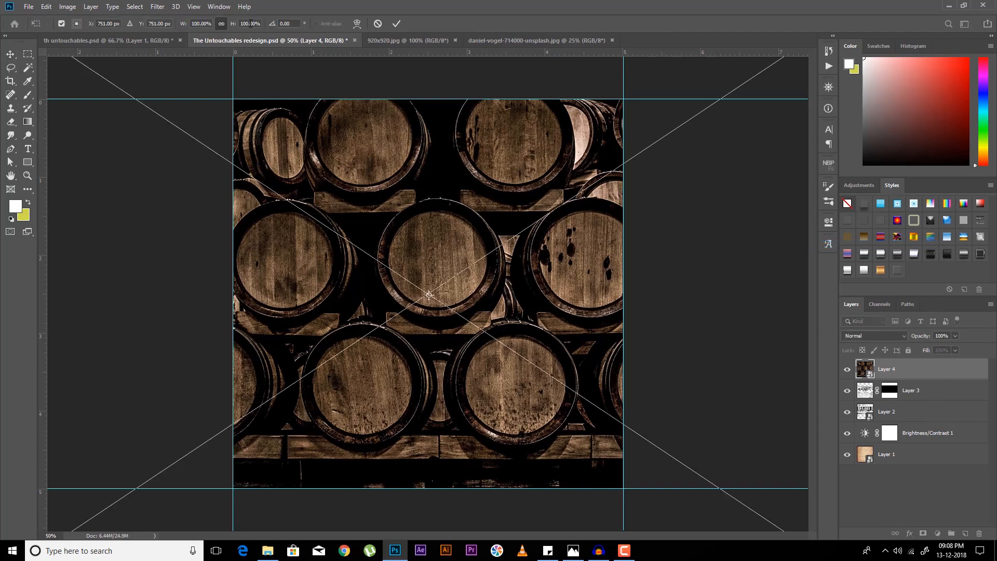
{"action": "left_click", "coordinate": [250, 24]}
{"action": "type", "text": "50"}
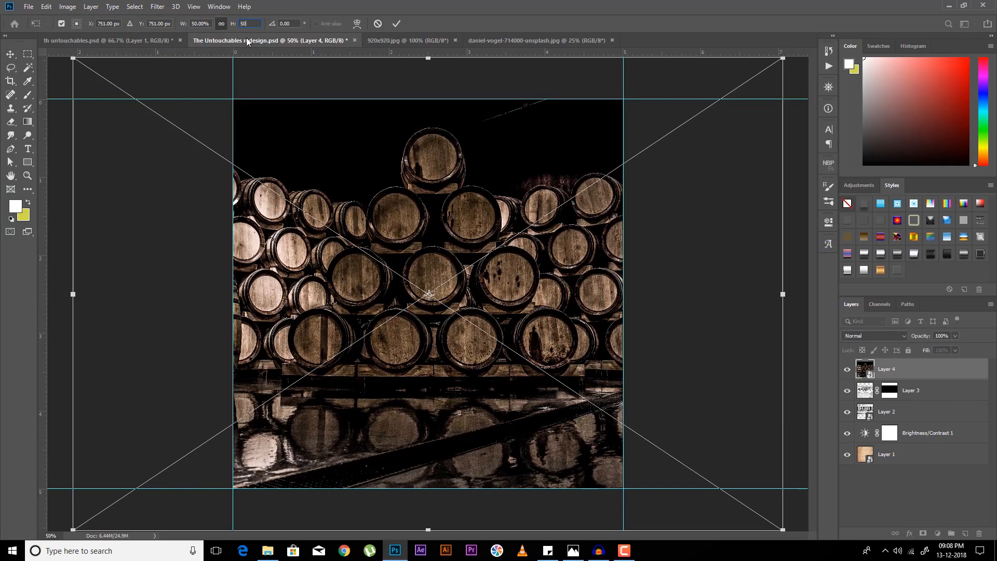
{"action": "key", "text": "shift+Down"}
{"action": "key", "text": "shift+Down"}
{"action": "key", "text": "shift+Down"}
{"action": "key", "text": "shift+Down"}
{"action": "key", "text": "shift+Up"}
{"action": "key", "text": "shift+Up"}
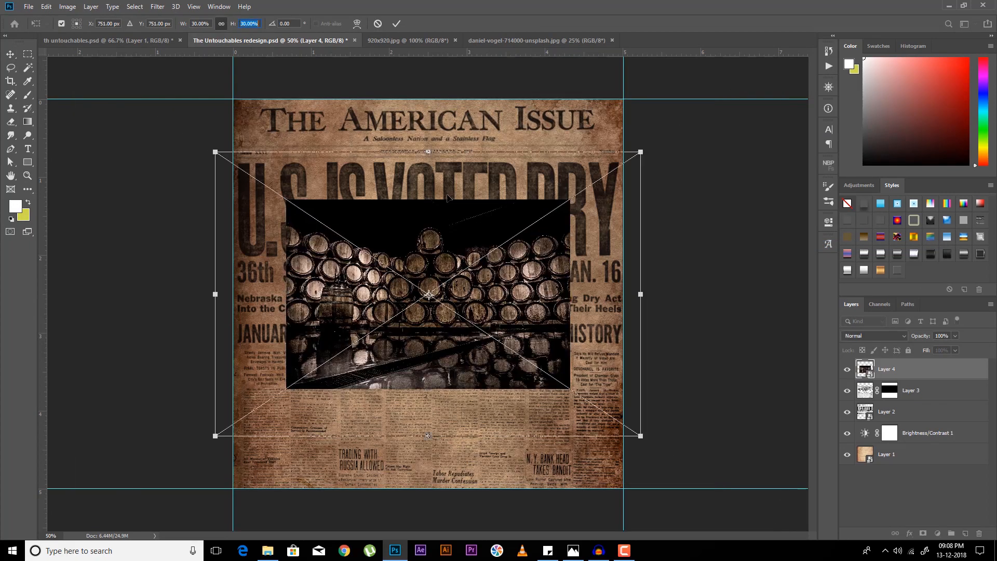
{"action": "key", "text": "shift+Down"}
{"action": "key", "text": "Up"}
{"action": "key", "text": "Up"}
{"action": "key", "text": "Up"}
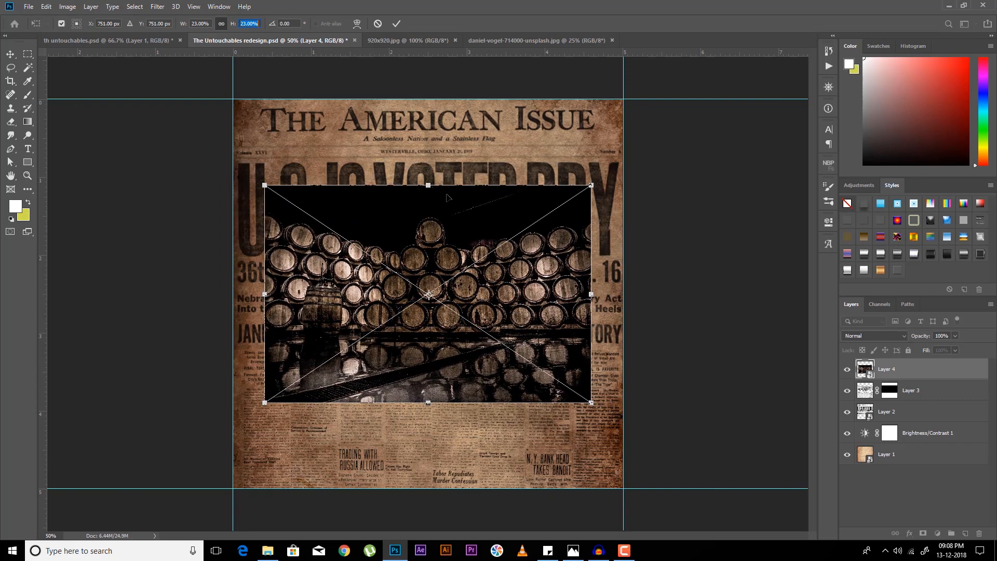
{"action": "key", "text": "Down"}
{"action": "key", "text": "Up"}
{"action": "key", "text": "Up"}
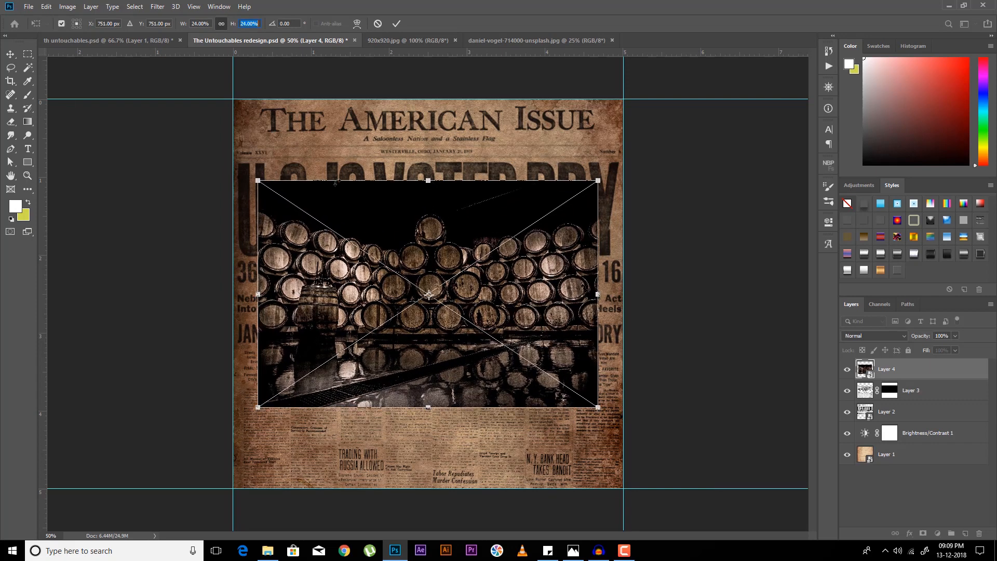
{"action": "key", "text": "Up"}
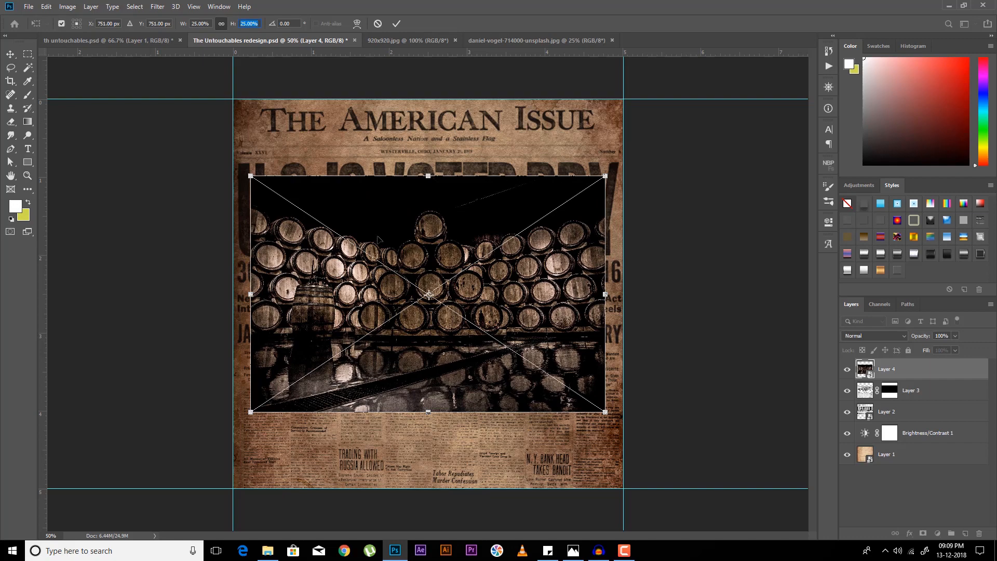
{"action": "key", "text": "Down"}
{"action": "key", "text": "Down"}
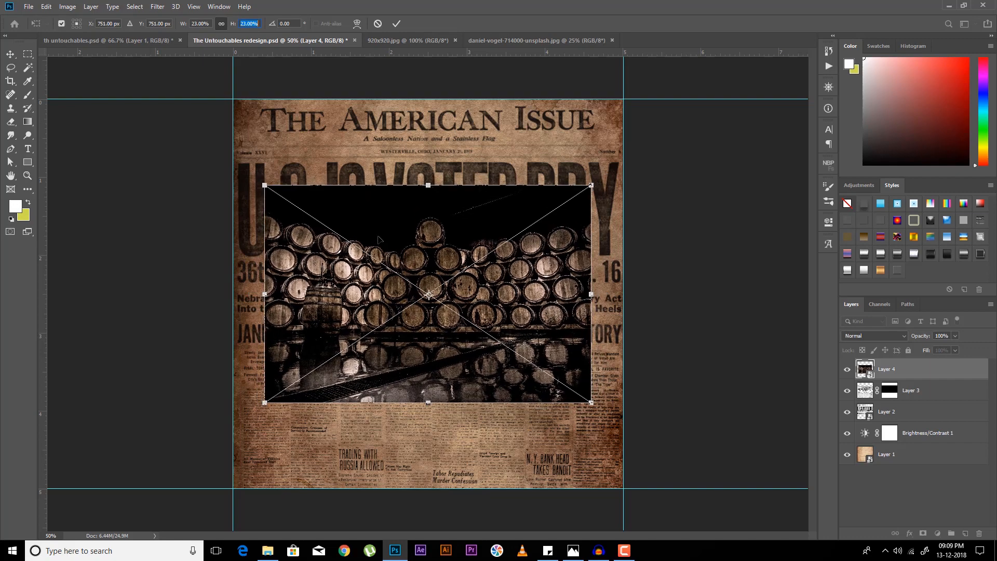
{"action": "key", "text": "Up"}
{"action": "key", "text": "Return"}
{"action": "key", "text": "Return"}
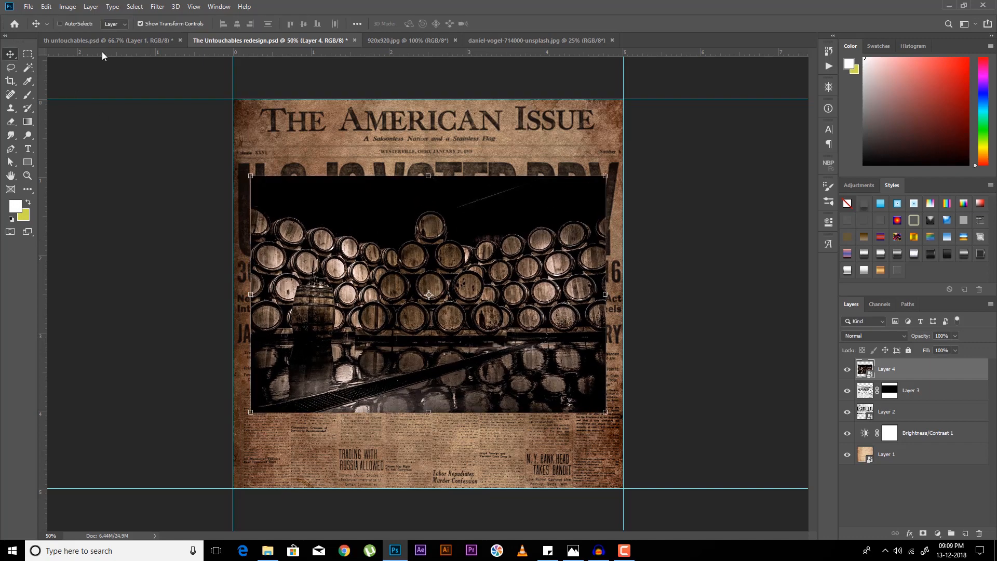
Step: Check the barrel layer's transform scale in th untouchables.psd and return to the redesign document
{"action": "left_click", "coordinate": [117, 41]}
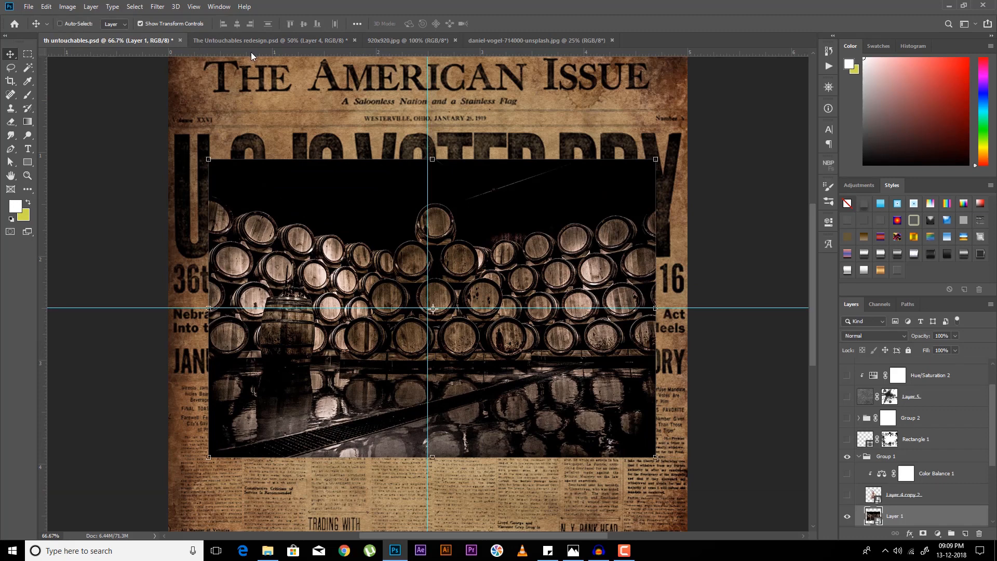
{"action": "key", "text": "ctrl+t"}
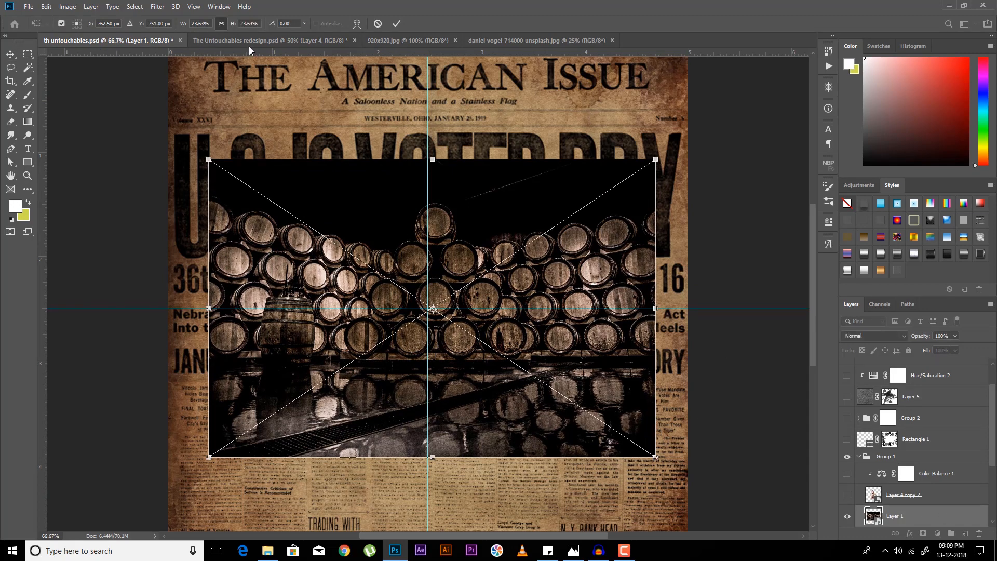
{"action": "key", "text": "Return"}
{"action": "left_click", "coordinate": [254, 42]}
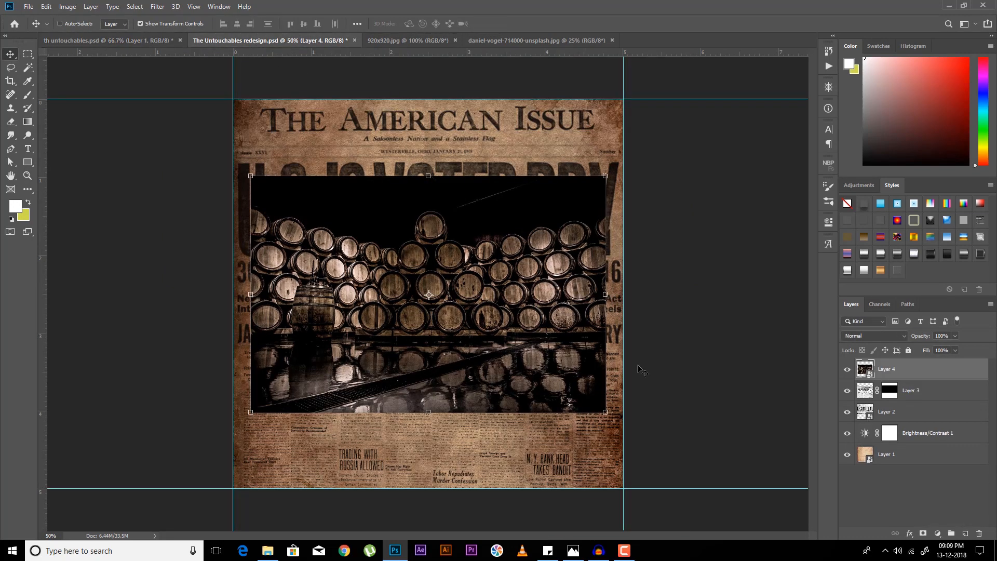
Step: Add vertical and horizontal guides through the canvas centre, using a temporary filled layer for snapping, and delete that layer
{"action": "left_click", "coordinate": [910, 460]}
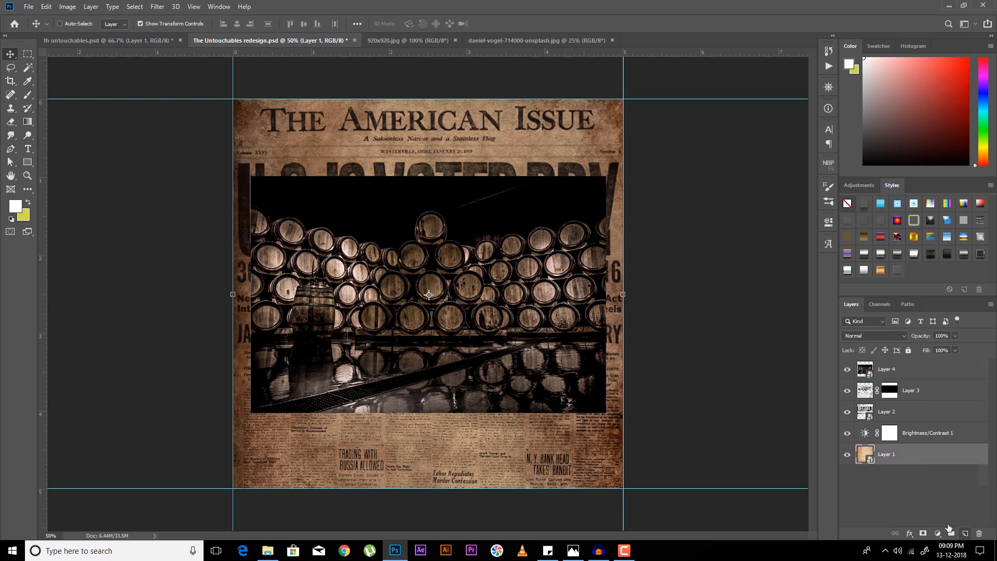
{"action": "left_click", "coordinate": [965, 533]}
{"action": "key", "text": "ctrl+BackSpace"}
{"action": "left_click_drag", "start_coordinate": [41, 195], "coordinate": [428, 177]}
{"action": "left_click_drag", "start_coordinate": [389, 51], "coordinate": [390, 135]}
{"action": "left_click_drag", "start_coordinate": [358, 222], "coordinate": [359, 294]}
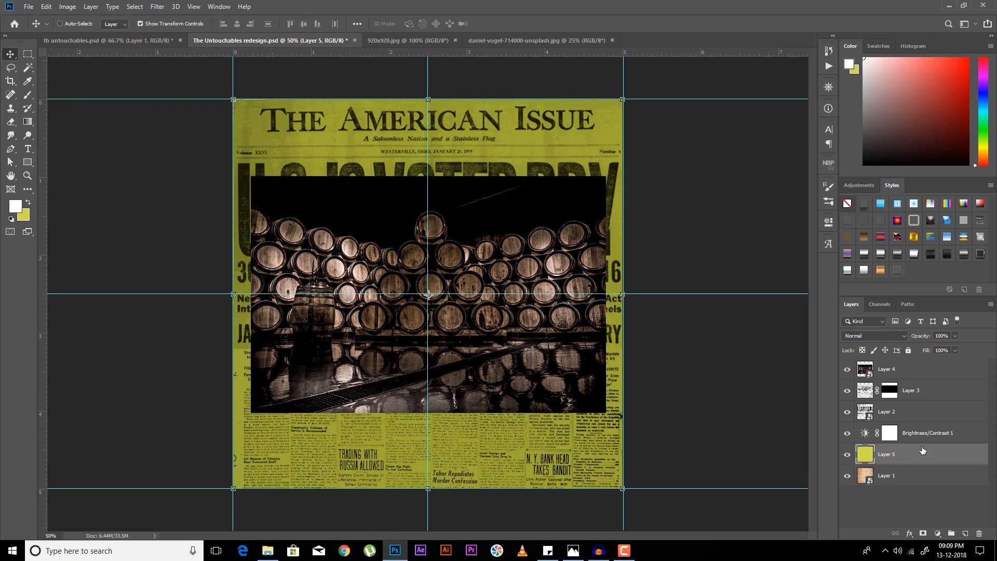
{"action": "key", "text": "Delete"}
Step: Nudge the barrel photo layer slightly until its centre lines up with the crossing centre guides
{"action": "left_click", "coordinate": [895, 370]}
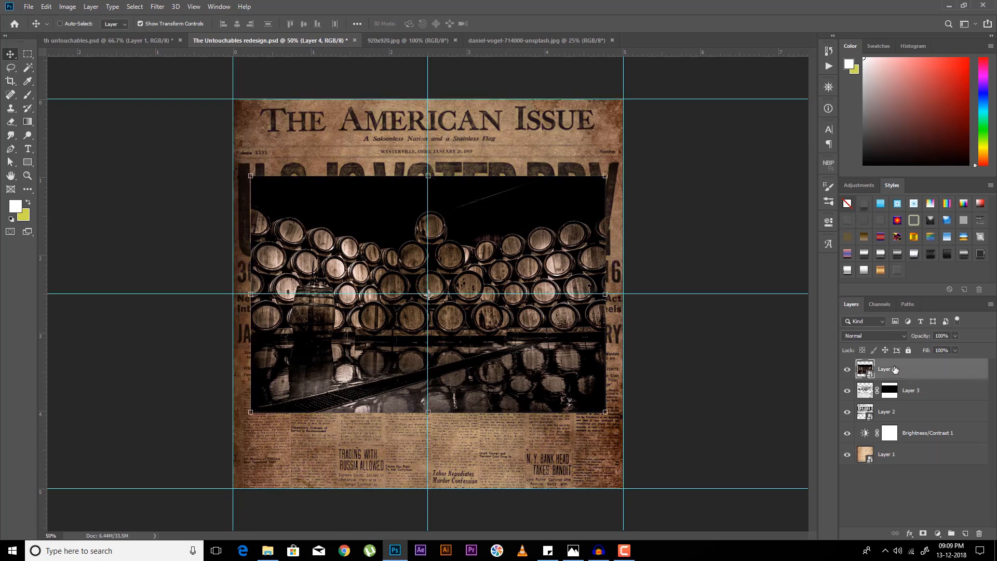
{"action": "key", "text": "Up"}
{"action": "key", "text": "Up"}
{"action": "key", "text": "Up"}
{"action": "key", "text": "Left"}
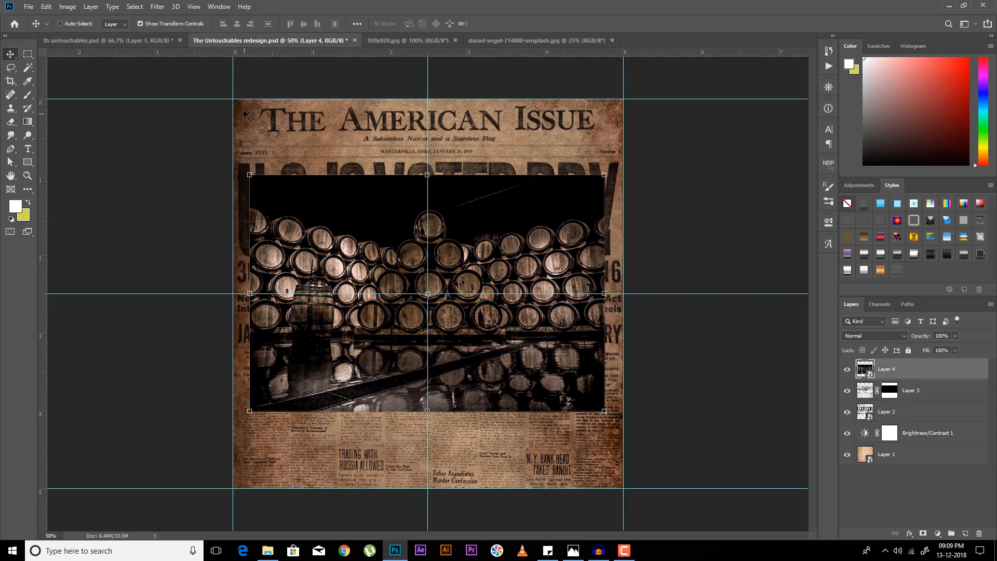
{"action": "key", "text": "Right"}
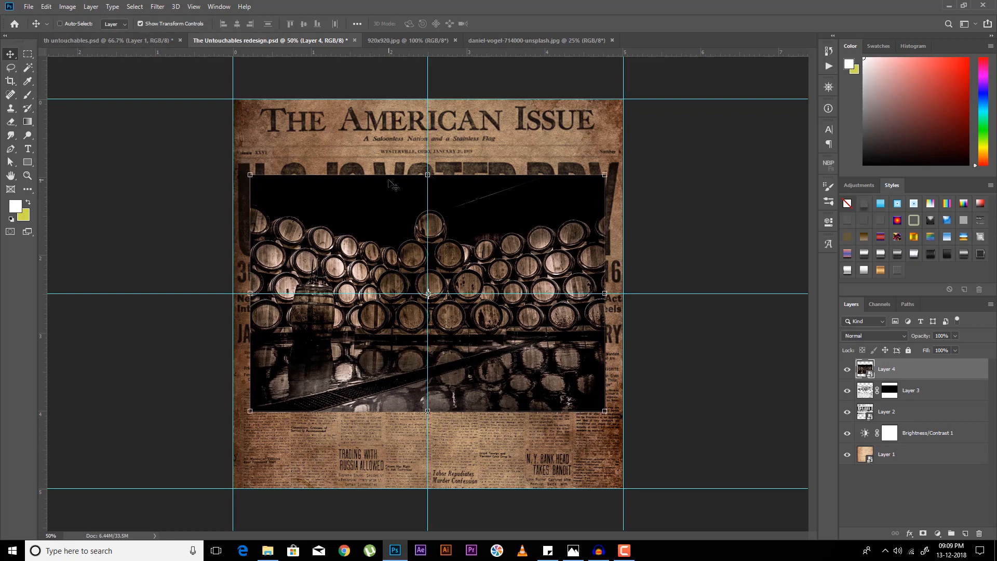
{"action": "key", "text": "Down"}
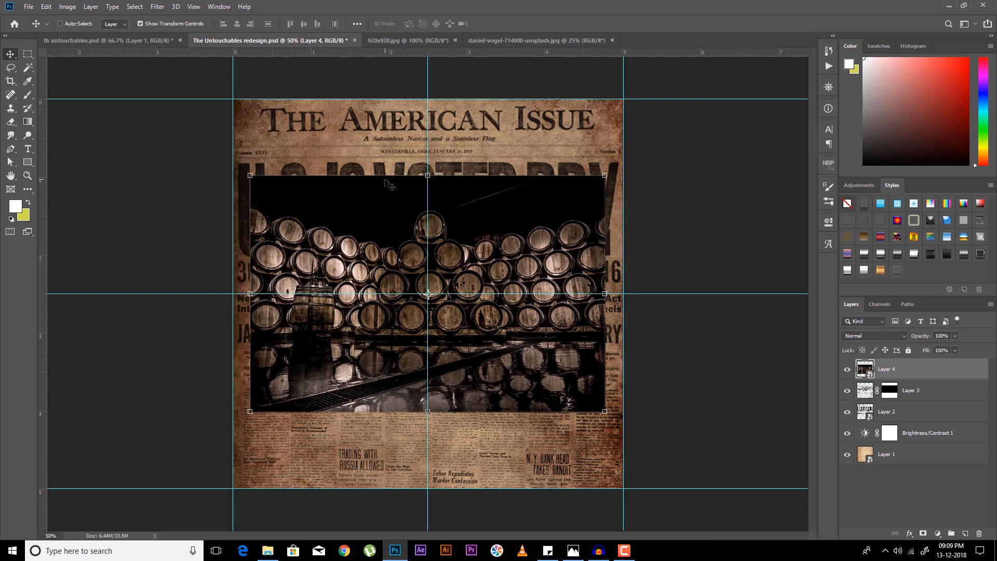
Step: Close daniel-vogel-714000-unsplash.jpg and 920x920.jpg without saving their changes
{"action": "left_click", "coordinate": [562, 43]}
{"action": "key", "text": "ctrl+w"}
{"action": "left_click", "coordinate": [496, 205]}
{"action": "left_click", "coordinate": [435, 41]}
{"action": "key", "text": "ctrl+w"}
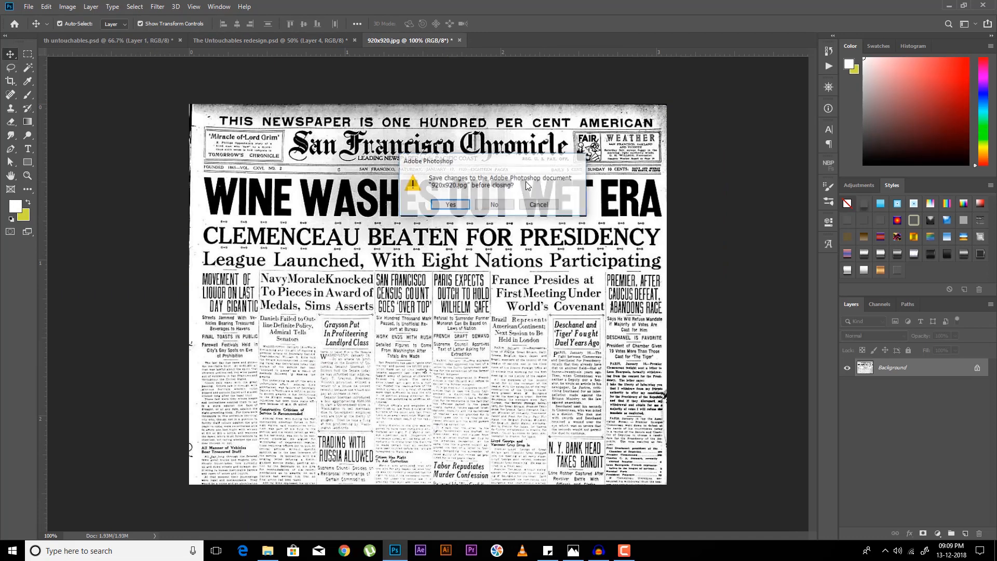
{"action": "left_click", "coordinate": [495, 205]}
{"action": "left_click_drag", "start_coordinate": [429, 41], "coordinate": [429, 48]}
Step: Open retouchigh.psd and bring the cut-out man into the redesign document as the top layer, above the barrel photo
{"action": "key", "text": "ctrl+o"}
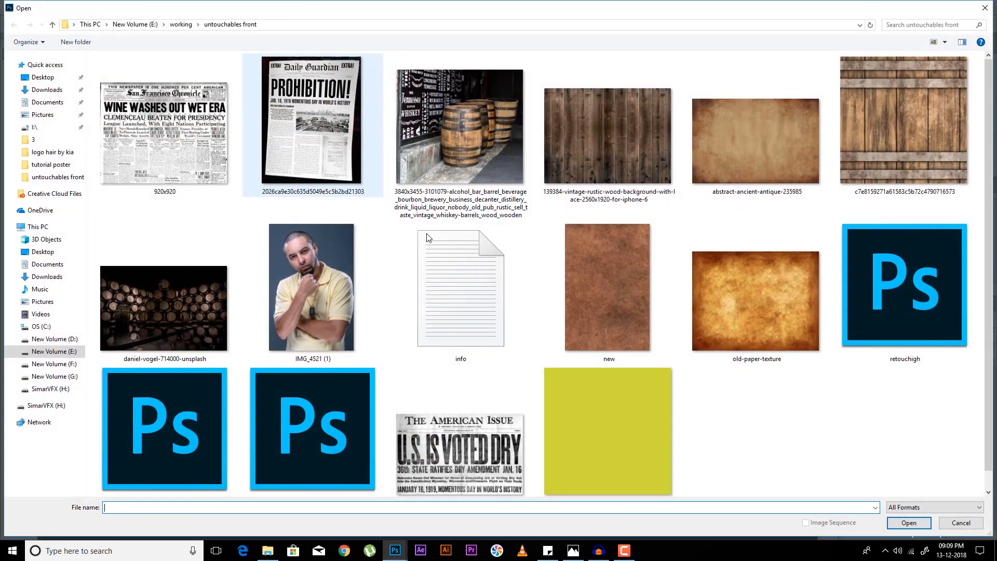
{"action": "left_click", "coordinate": [329, 304]}
{"action": "scroll", "coordinate": [288, 354], "scroll_direction": "down", "scroll_amount": 1}
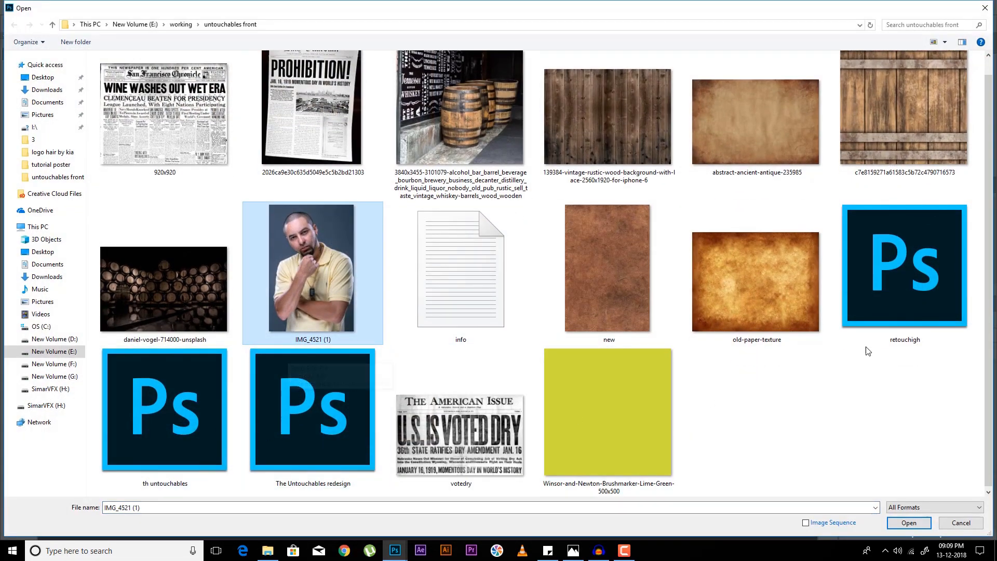
{"action": "double_click", "coordinate": [905, 265]}
{"action": "mouse_move", "coordinate": [261, 36]}
{"action": "left_mouse_down"}
{"action": "mouse_move", "coordinate": [321, 32]}
{"action": "mouse_move", "coordinate": [280, 48]}
{"action": "mouse_move", "coordinate": [445, 300]}
{"action": "left_mouse_up"}
{"action": "right_click", "coordinate": [949, 378]}
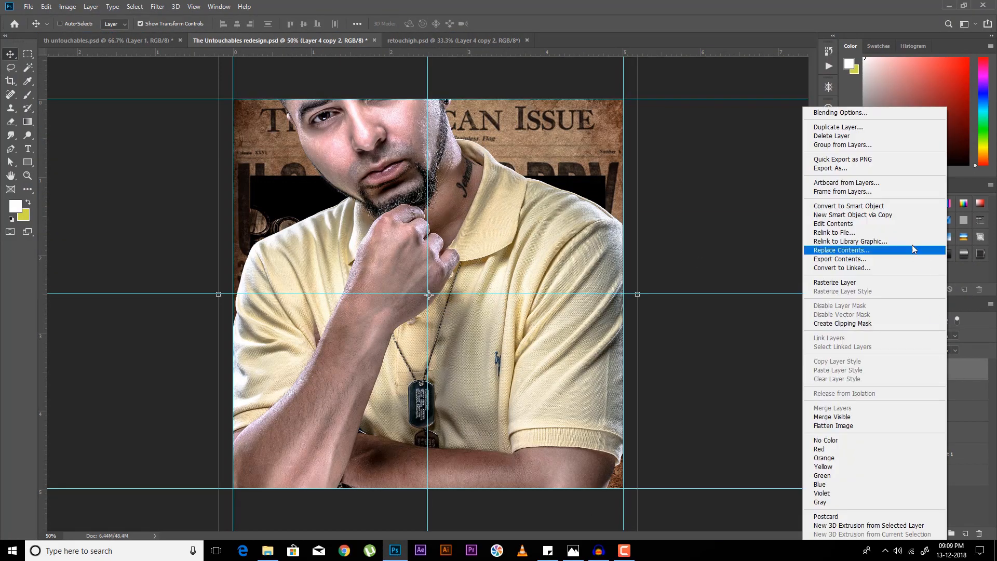
{"action": "left_click", "coordinate": [961, 366]}
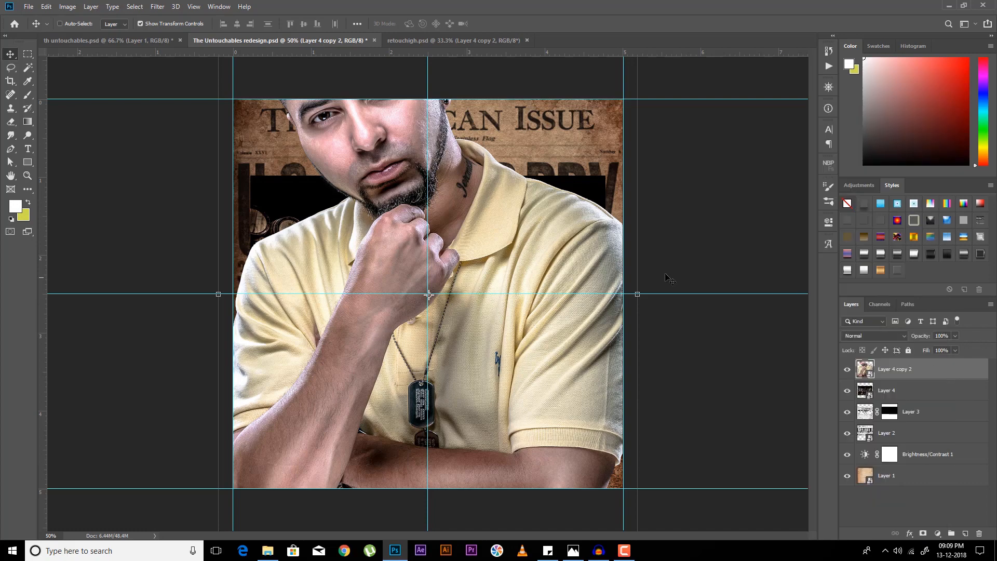
Step: Scale the man's layer proportionally to 37%
{"action": "key", "text": "ctrl+t"}
{"action": "left_click", "coordinate": [250, 23]}
{"action": "type", "text": "40"}
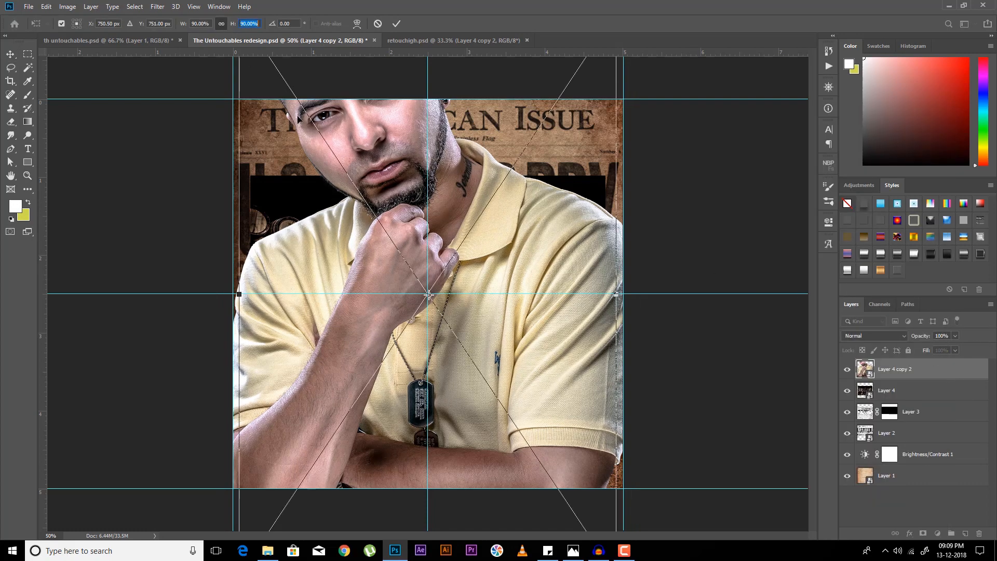
{"action": "key", "text": "Return"}
{"action": "key", "text": "Down"}
{"action": "key", "text": "Down"}
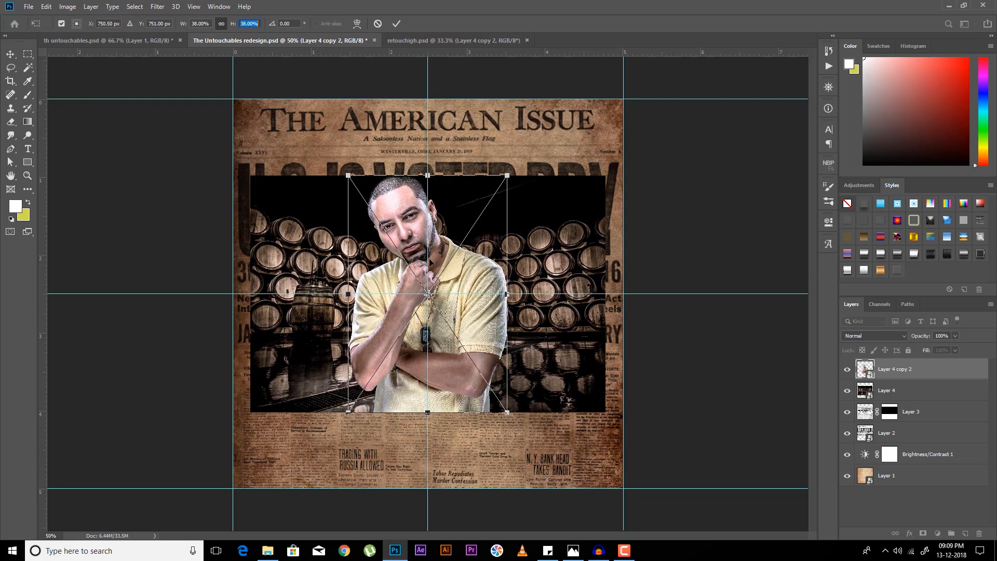
{"action": "key", "text": "Return"}
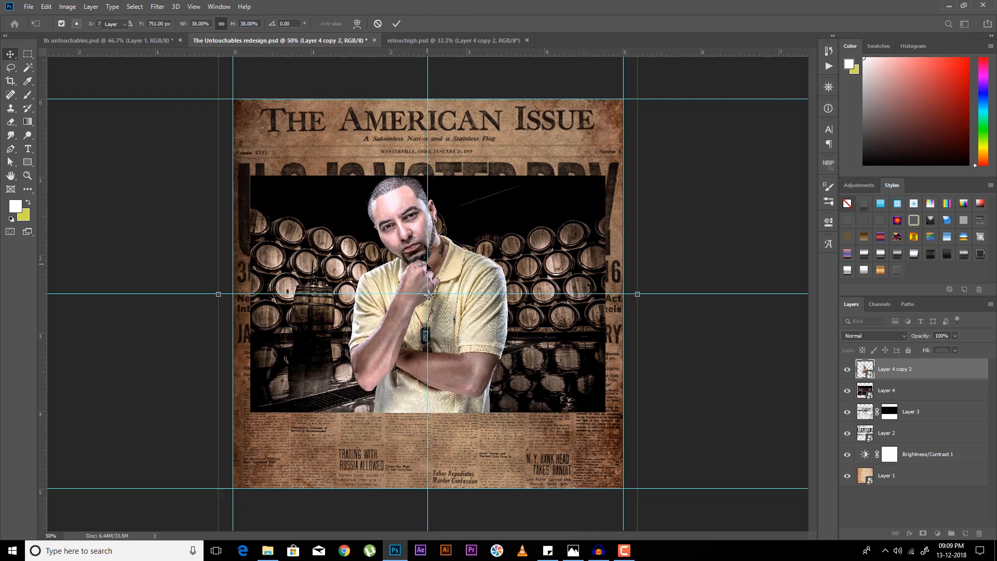
{"action": "key", "text": "ctrl+t"}
{"action": "left_click", "coordinate": [250, 24]}
{"action": "key", "text": "Down"}
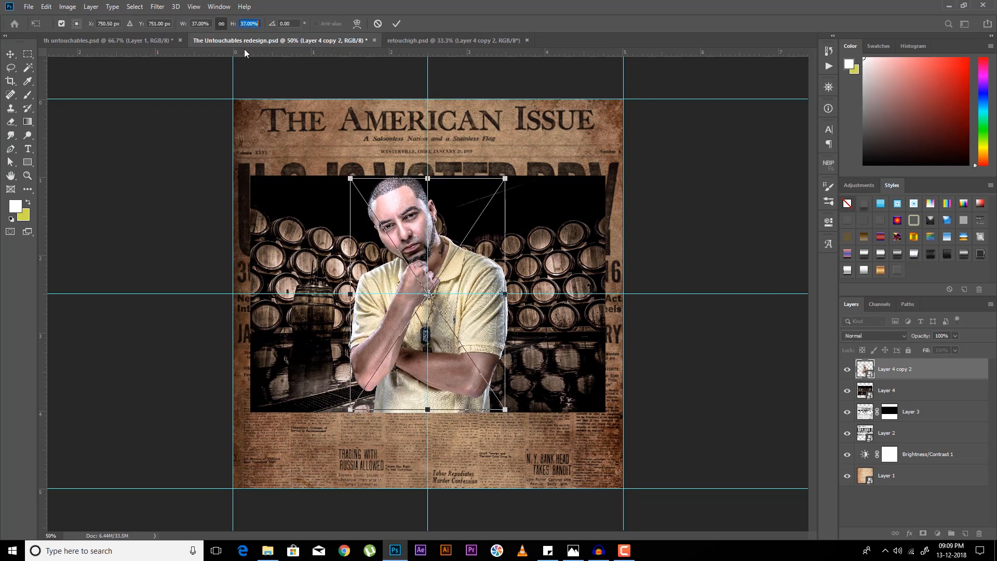
Step: Move the man slightly to the right of the vertical centre guide, toggling his visibility to check the barrels behind him
{"action": "left_click_drag", "start_coordinate": [461, 276], "coordinate": [473, 279]}
{"action": "key", "text": "Return"}
{"action": "key", "text": "ctrl+plus"}
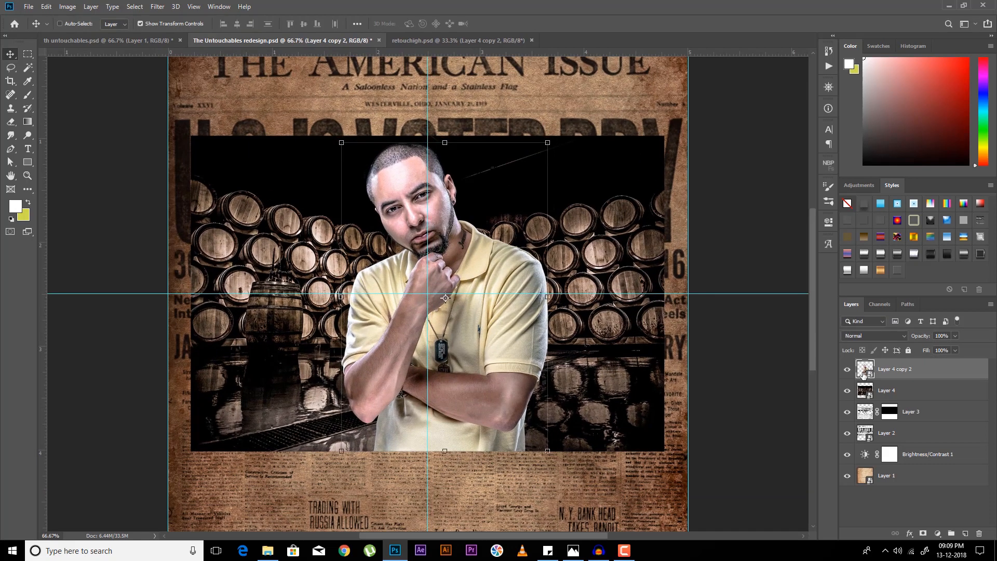
{"action": "left_click", "coordinate": [846, 370]}
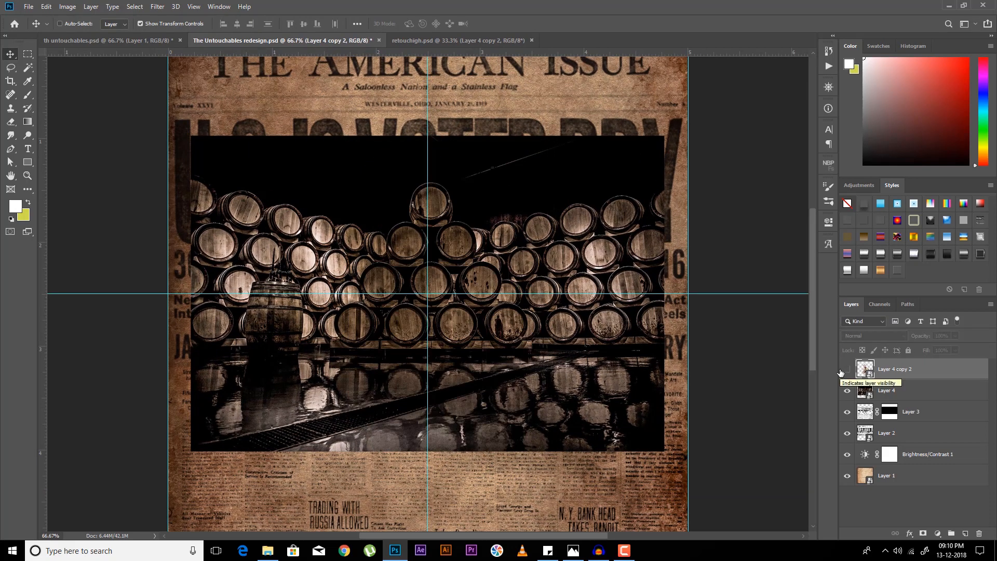
{"action": "left_click", "coordinate": [848, 370]}
{"action": "left_click_drag", "start_coordinate": [462, 313], "coordinate": [472, 314]}
Step: Try rotating the man about 28° clockwise and moving him left so his head sits near the vertical centre guide
{"action": "key", "text": "ctrl+t"}
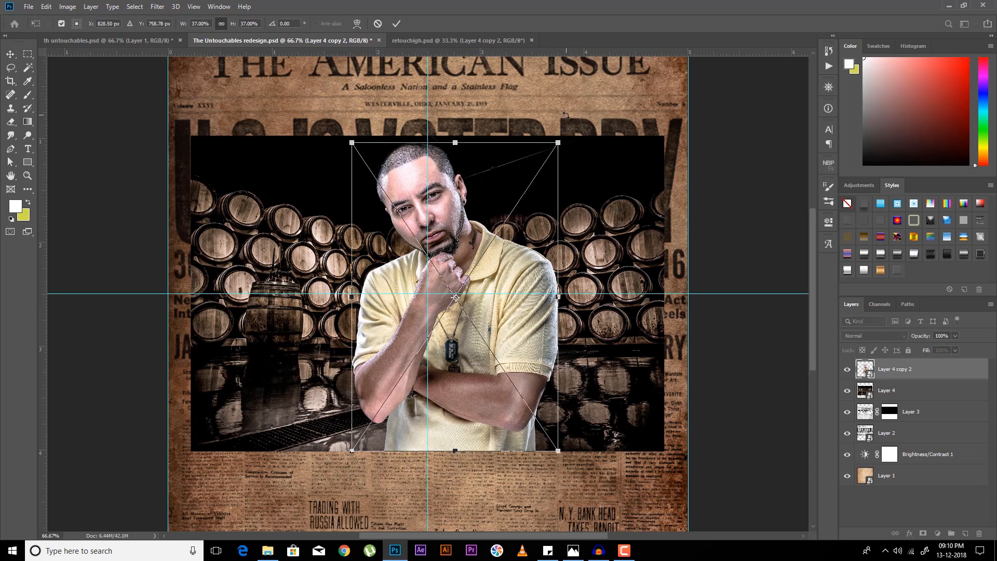
{"action": "left_click_drag", "start_coordinate": [566, 114], "coordinate": [618, 192]}
{"action": "left_click_drag", "start_coordinate": [498, 227], "coordinate": [461, 234]}
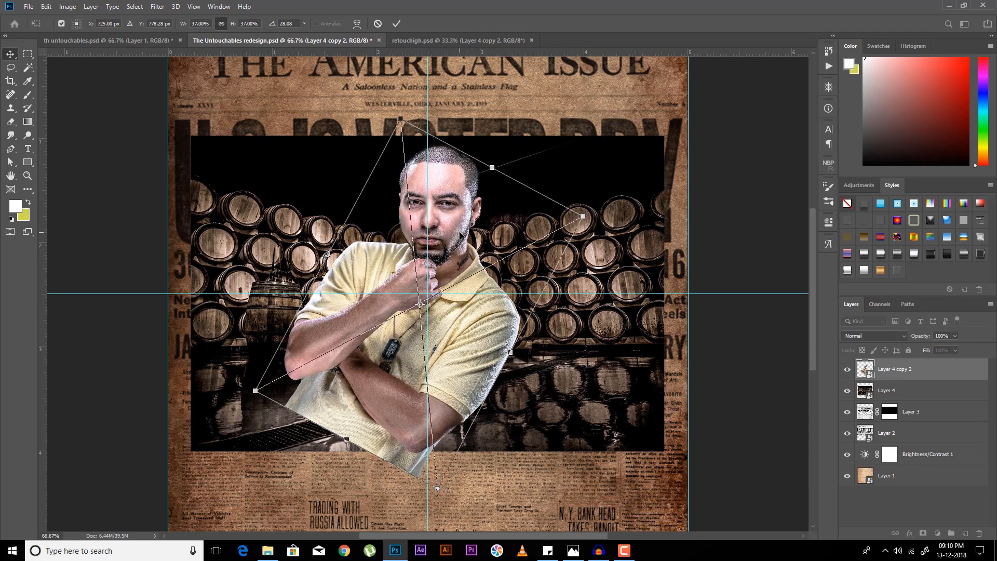
{"action": "key", "text": "Return"}
Step: Try rotating the barrel photo layer about 28° clockwise and shifting it left so it follows the man's tilt
{"action": "left_click", "coordinate": [886, 390]}
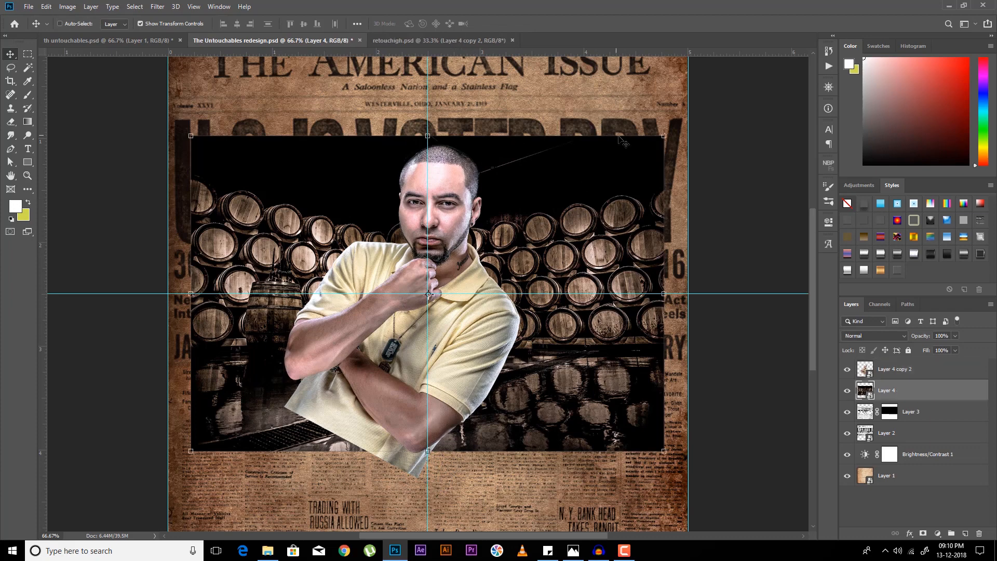
{"action": "key", "text": "ctrl+t"}
{"action": "left_click_drag", "start_coordinate": [670, 133], "coordinate": [721, 227]}
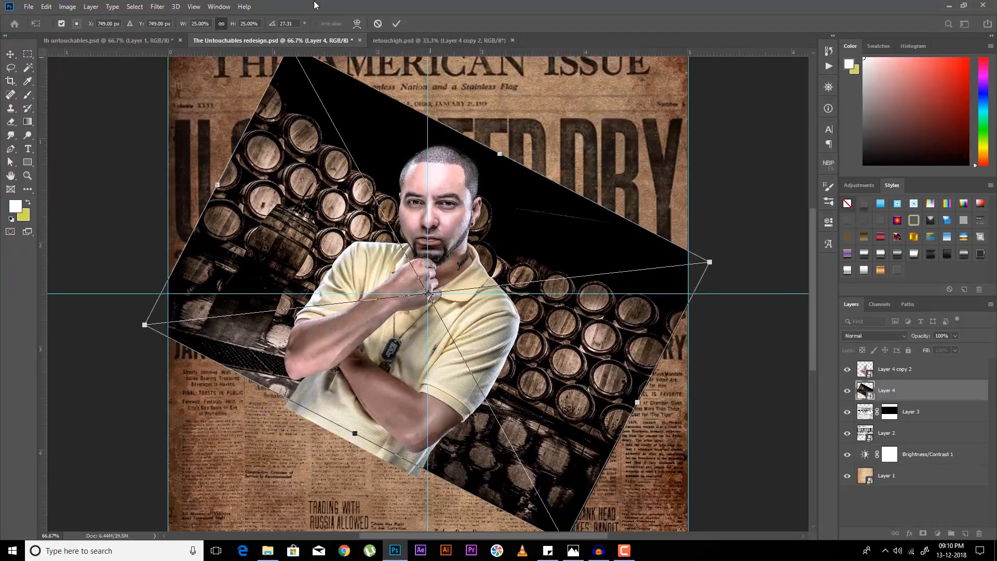
{"action": "type", "text": "30"}
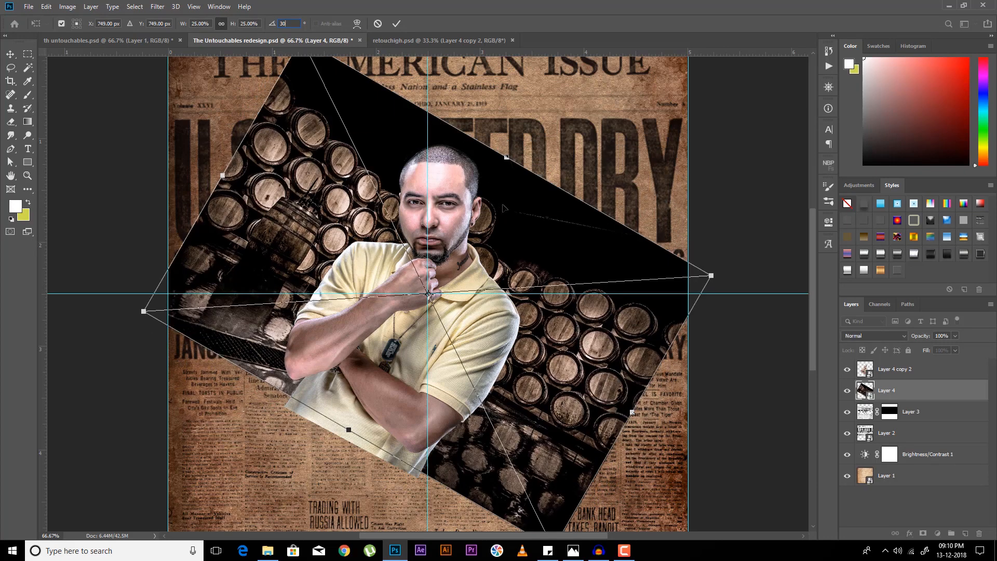
{"action": "left_click_drag", "start_coordinate": [504, 208], "coordinate": [482, 208]}
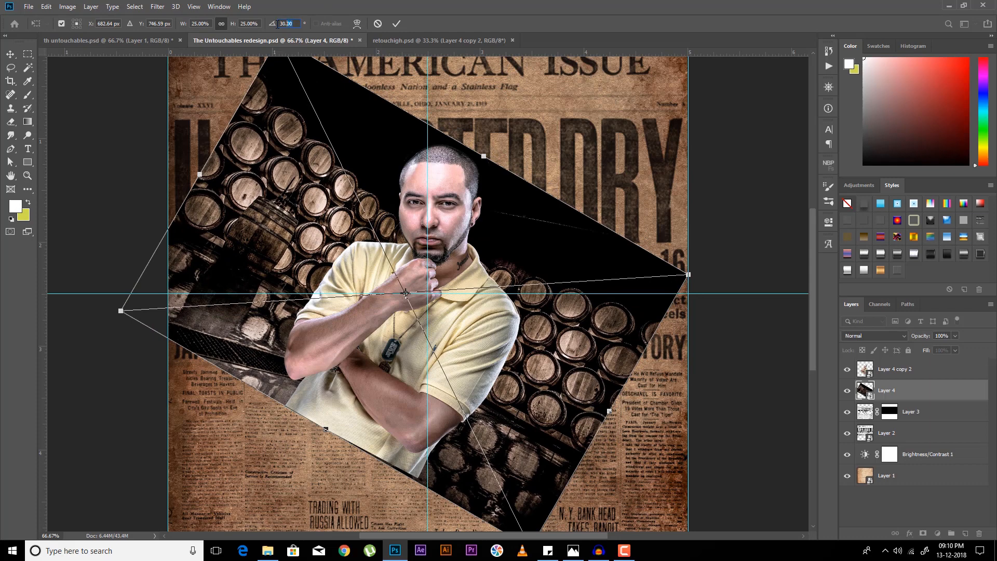
{"action": "type", "text": "27"}
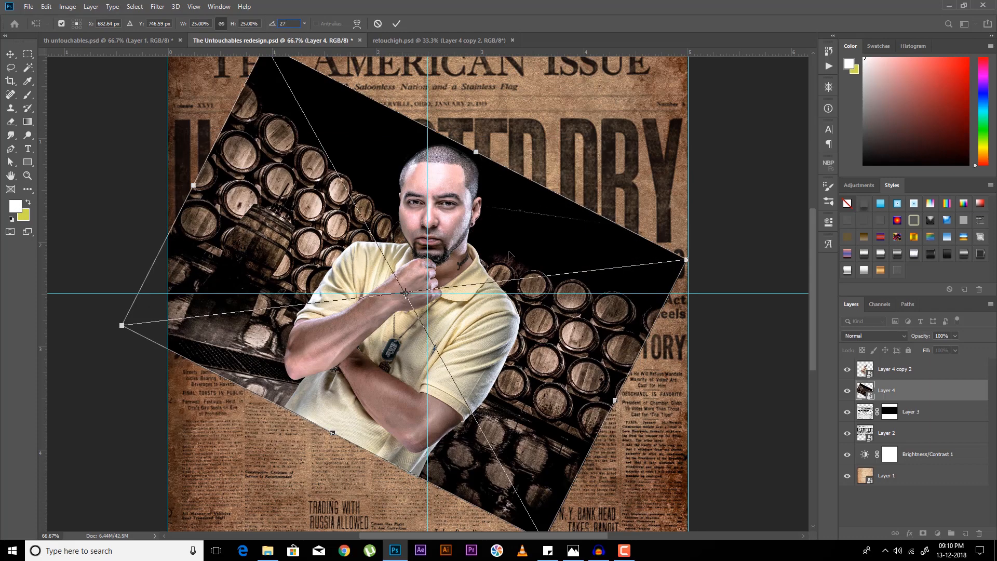
{"action": "left_click_drag", "start_coordinate": [542, 190], "coordinate": [575, 147]}
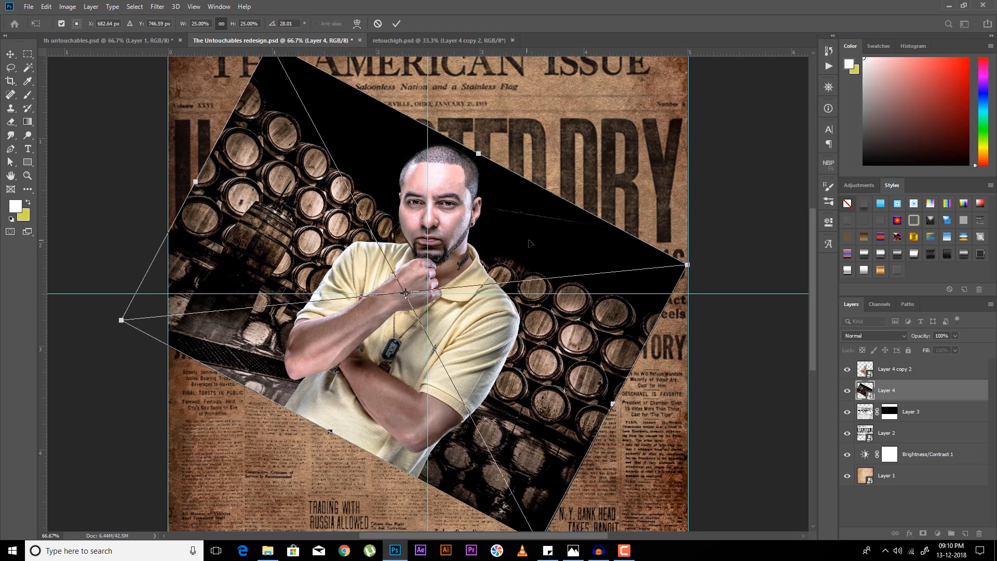
{"action": "key", "text": "Return"}
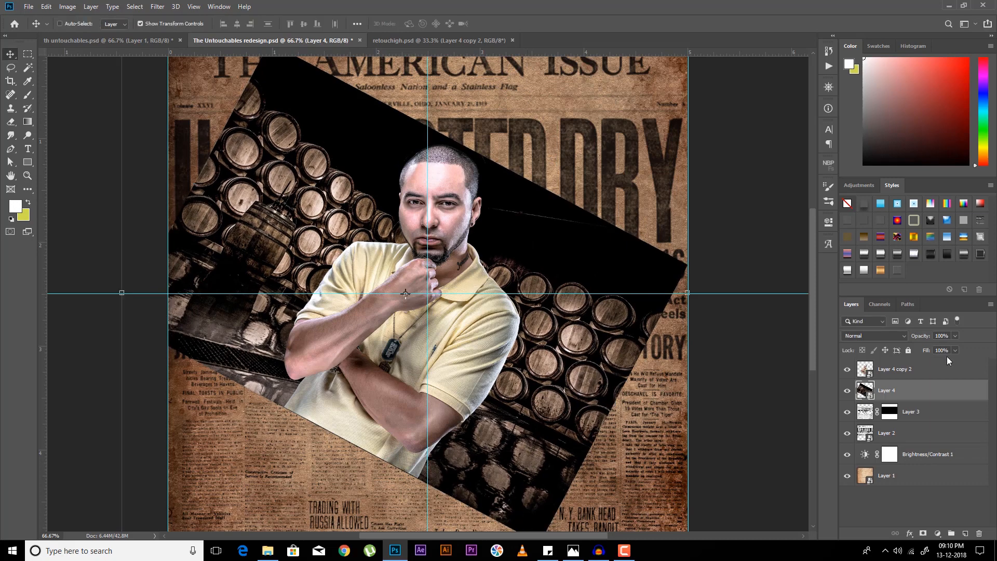
Step: Select the man and barrel layers together, undo their rotations and review the undo and redo options
{"action": "left_click", "coordinate": [912, 370], "text": "ctrl"}
{"action": "key", "text": "ctrl+minus"}
{"action": "key", "text": "ctrl+minus"}
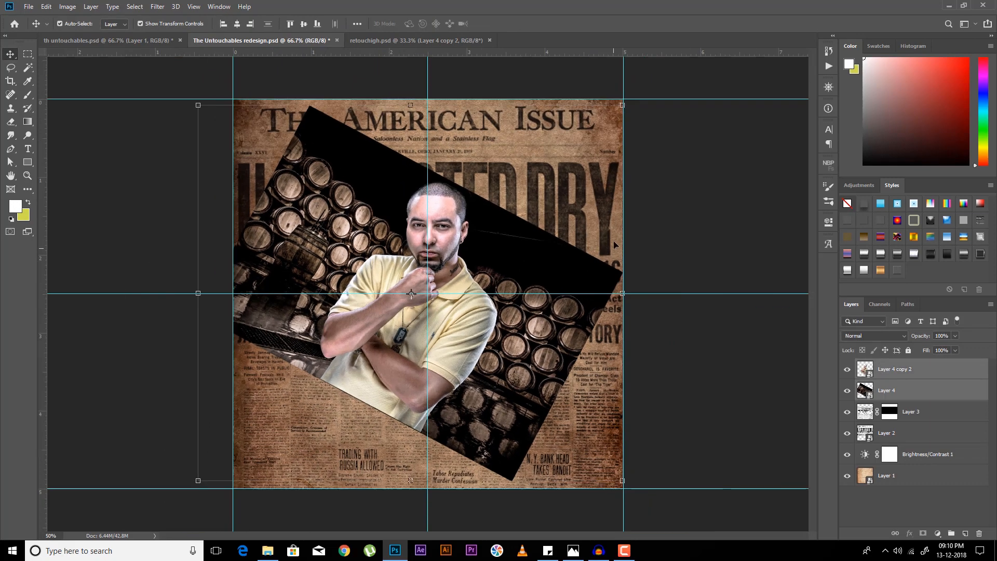
{"action": "key", "text": "ctrl+plus"}
{"action": "key", "text": "ctrl+z"}
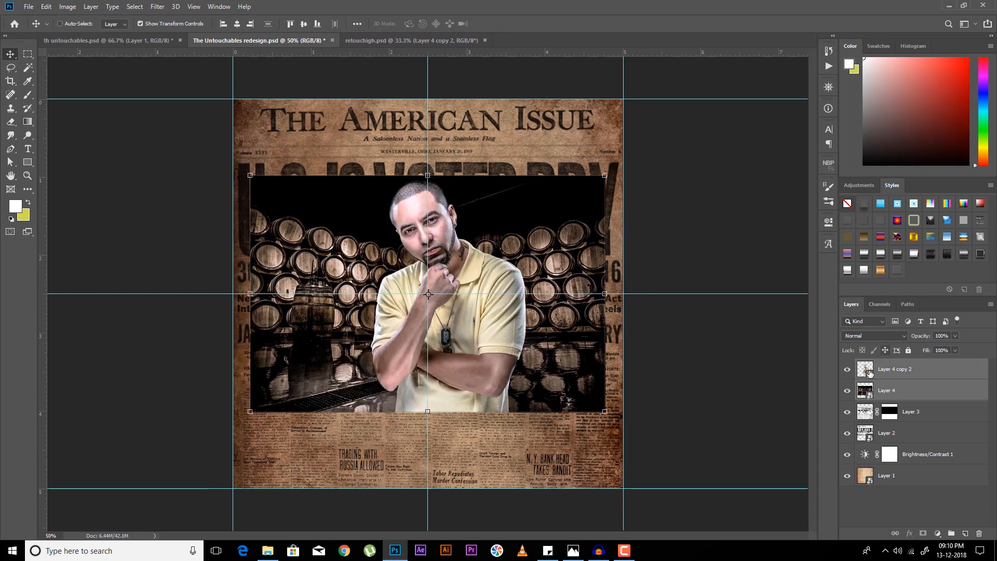
{"action": "left_click", "coordinate": [45, 6]}
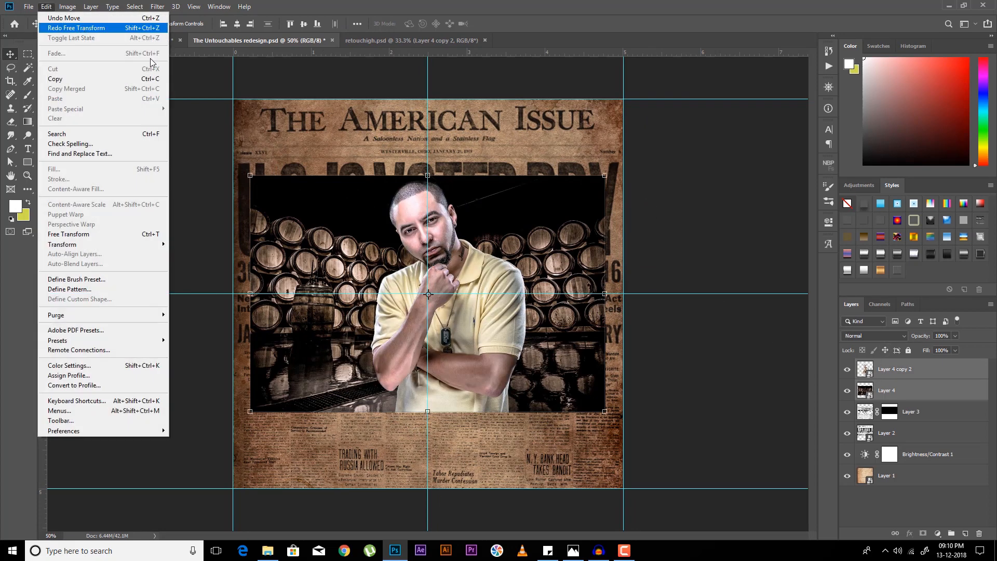
{"action": "left_click", "coordinate": [900, 502]}
Step: Compare the upright and tilted layouts by repeatedly redoing and undoing both rotations, ending on the tilted version
{"action": "key", "text": "ctrl+shift+z"}
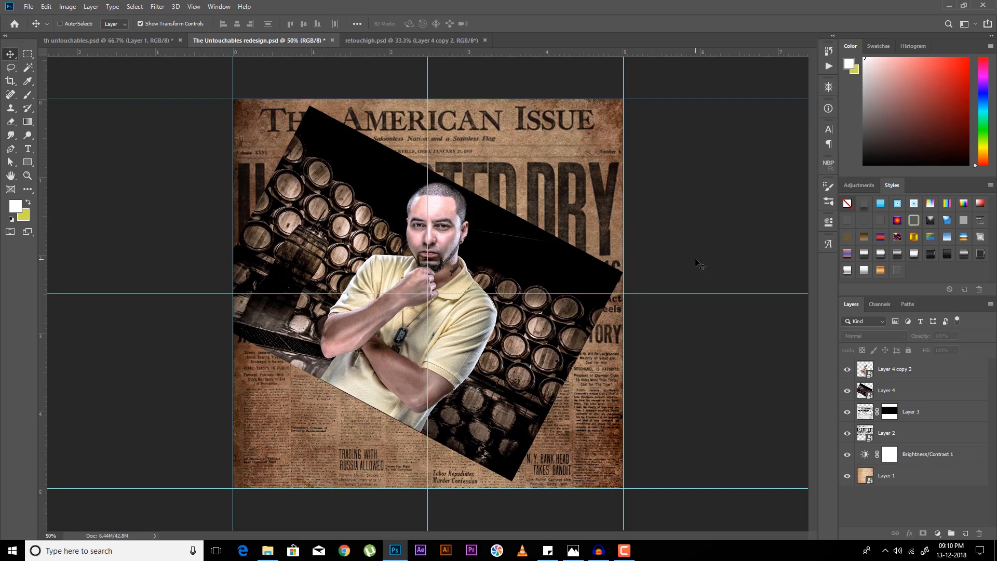
{"action": "key", "text": "ctrl+z"}
{"action": "key", "text": "ctrl+z"}
{"action": "key", "text": "ctrl+shift+z"}
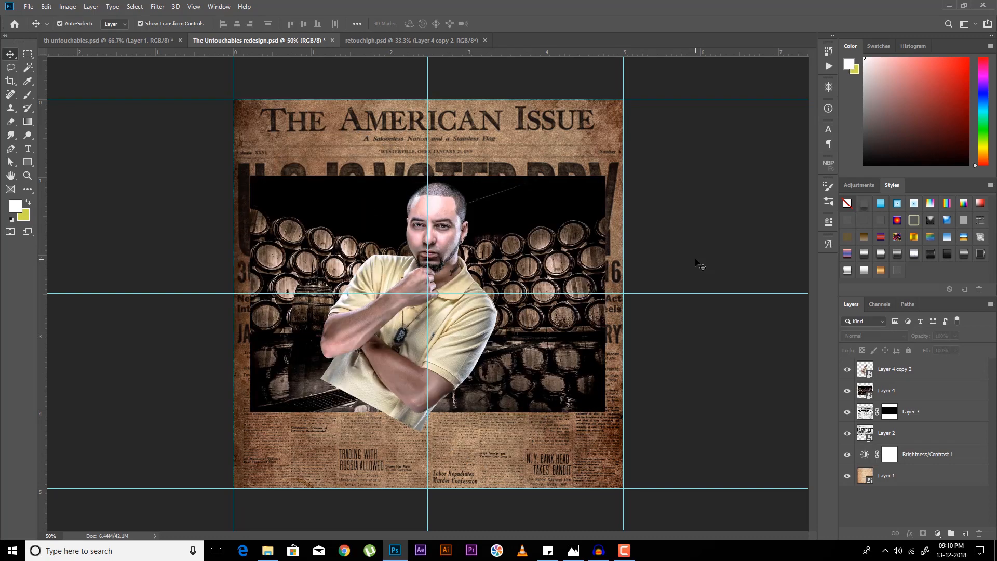
{"action": "key", "text": "ctrl+shift+z"}
{"action": "key", "text": "ctrl+z"}
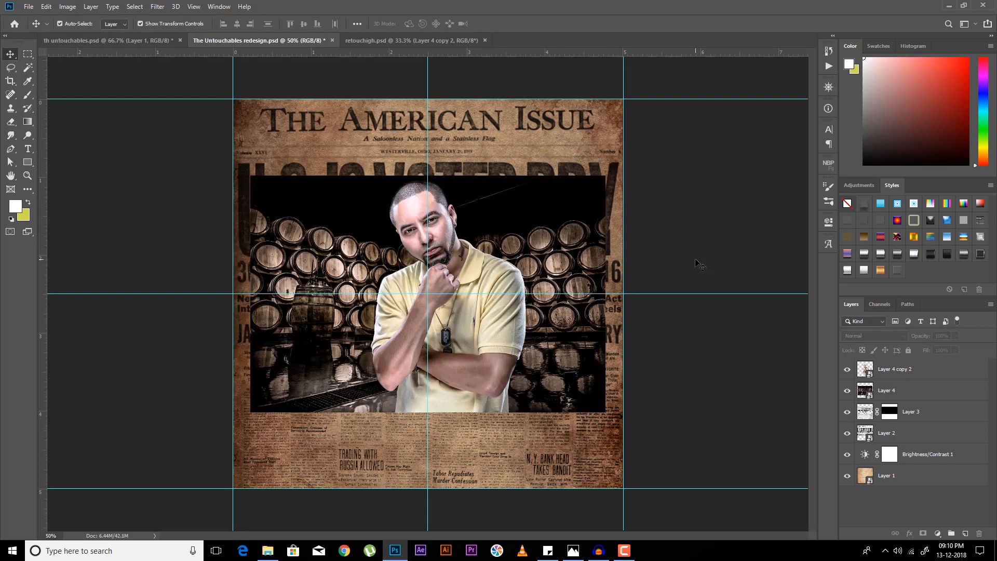
{"action": "key", "text": "ctrl+shift+z"}
{"action": "key", "text": "ctrl+shift+z"}
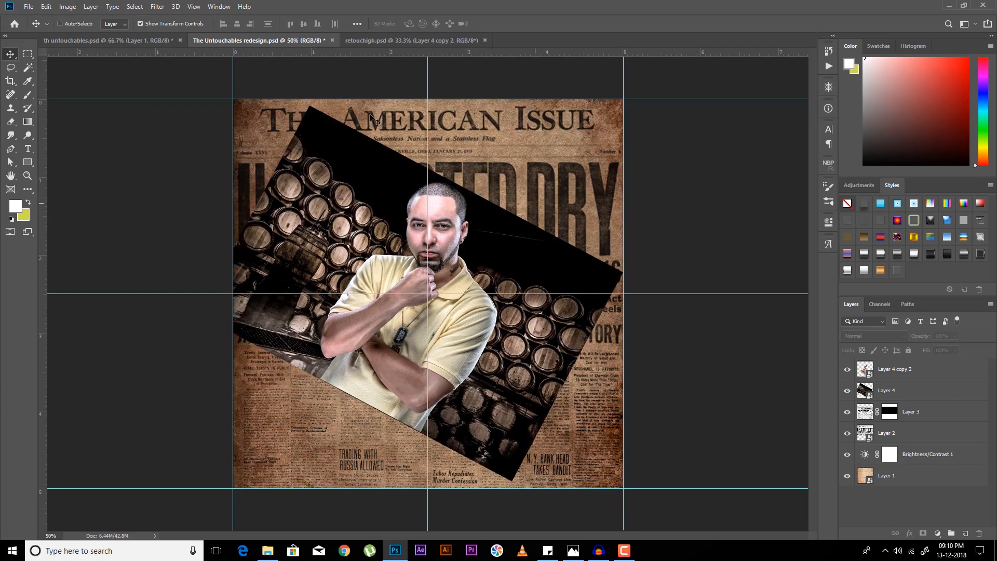
Step: Show the man and Color Balance layers in th untouchables.psd and compare its composition with the tilted redesign
{"action": "left_click", "coordinate": [155, 37]}
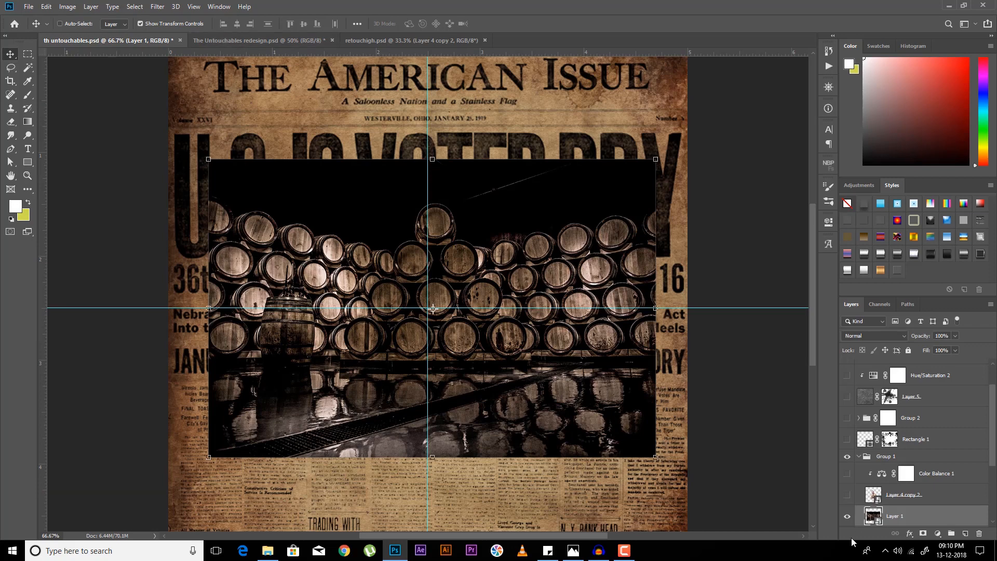
{"action": "left_click", "coordinate": [847, 494]}
{"action": "left_click", "coordinate": [847, 474]}
{"action": "key", "text": "ctrl+minus"}
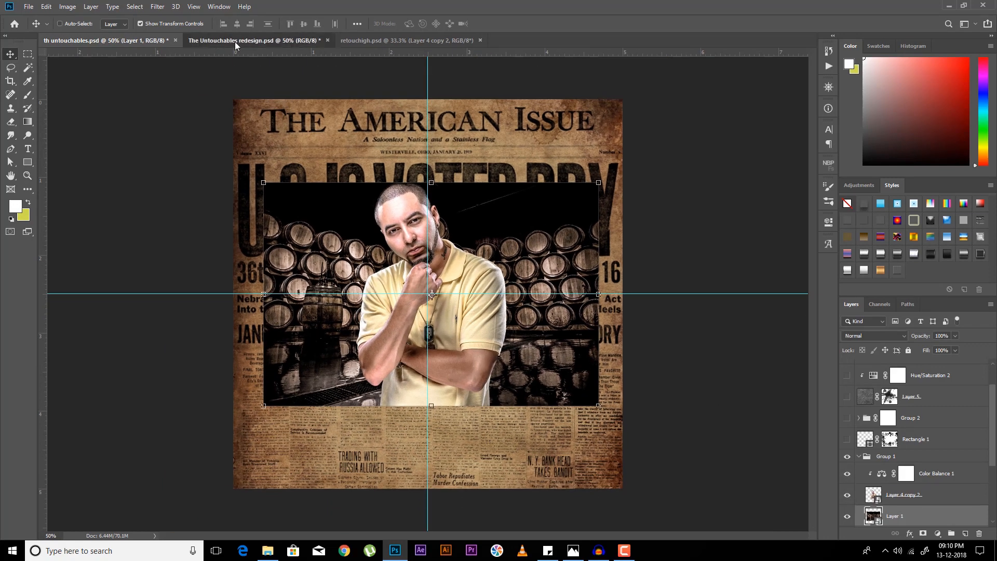
{"action": "left_click", "coordinate": [235, 42]}
{"action": "left_click", "coordinate": [118, 42]}
{"action": "left_click", "coordinate": [220, 42]}
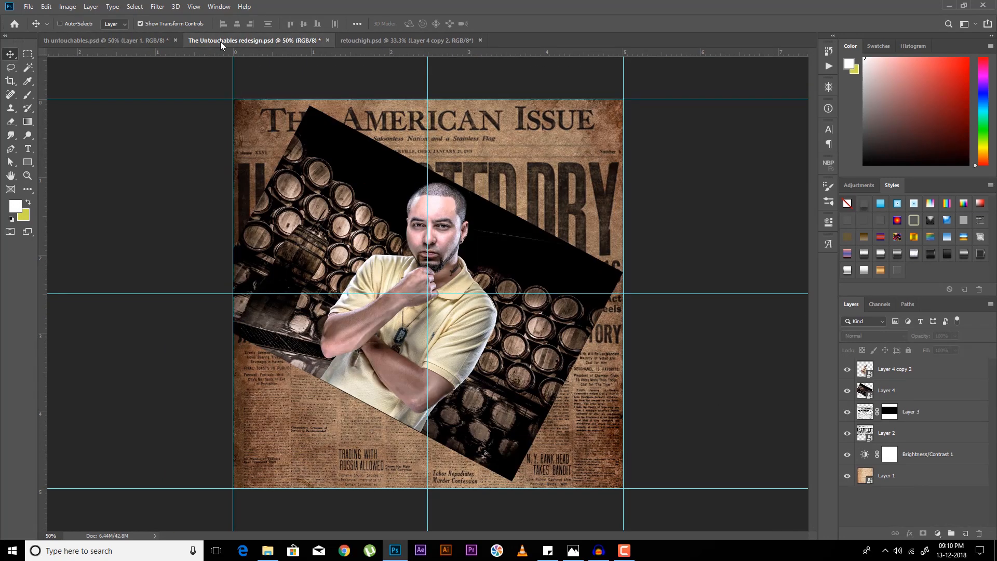
{"action": "left_click", "coordinate": [176, 43]}
{"action": "left_click", "coordinate": [223, 40]}
Step: Undo the rotations of the barrel photo and the man in the redesign document
{"action": "key", "text": "ctrl"}
{"action": "key", "text": "ctrl+z"}
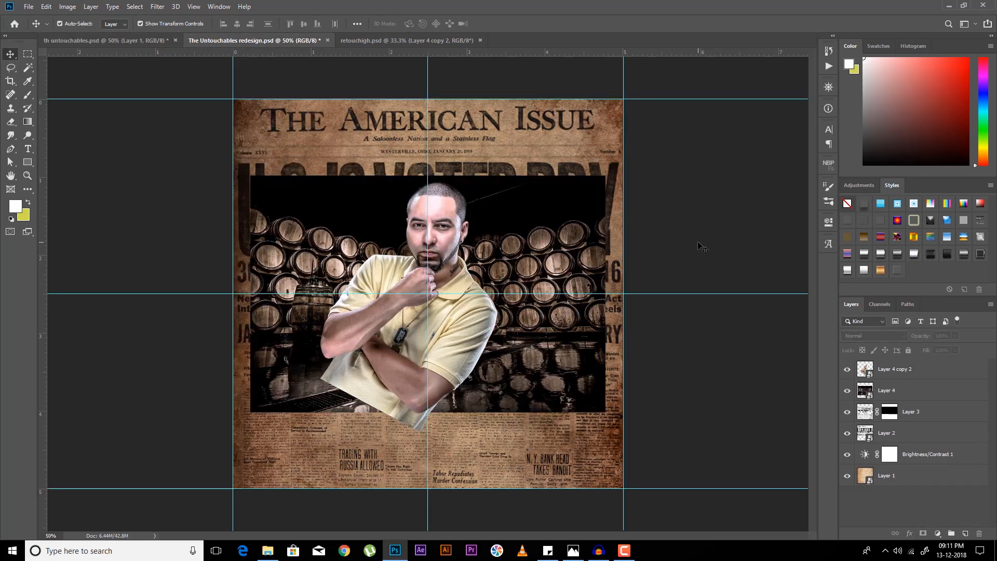
{"action": "key", "text": "ctrl+z"}
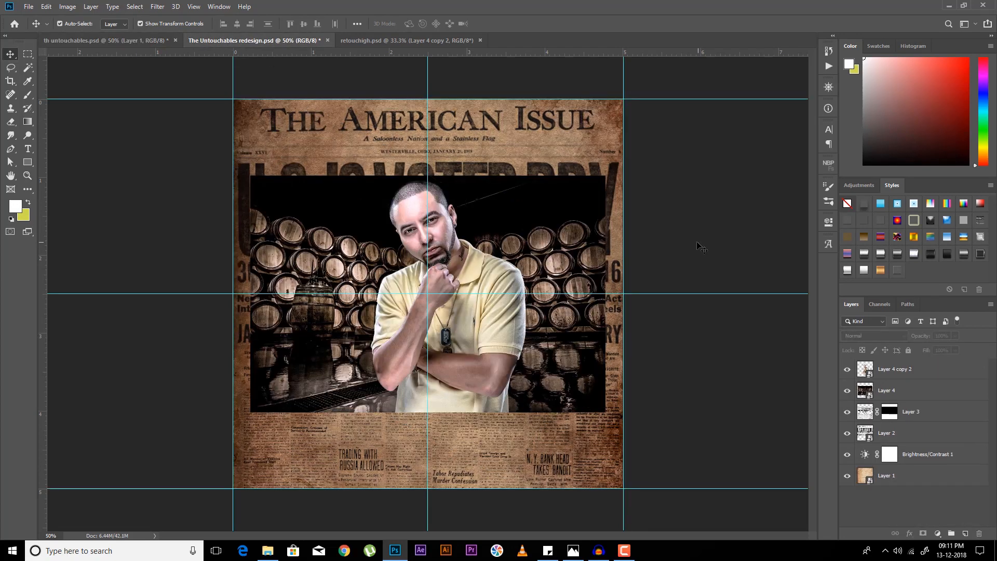
Step: Close retouchigh.psd
{"action": "left_click", "coordinate": [409, 41]}
{"action": "key", "text": "ctrl+w"}
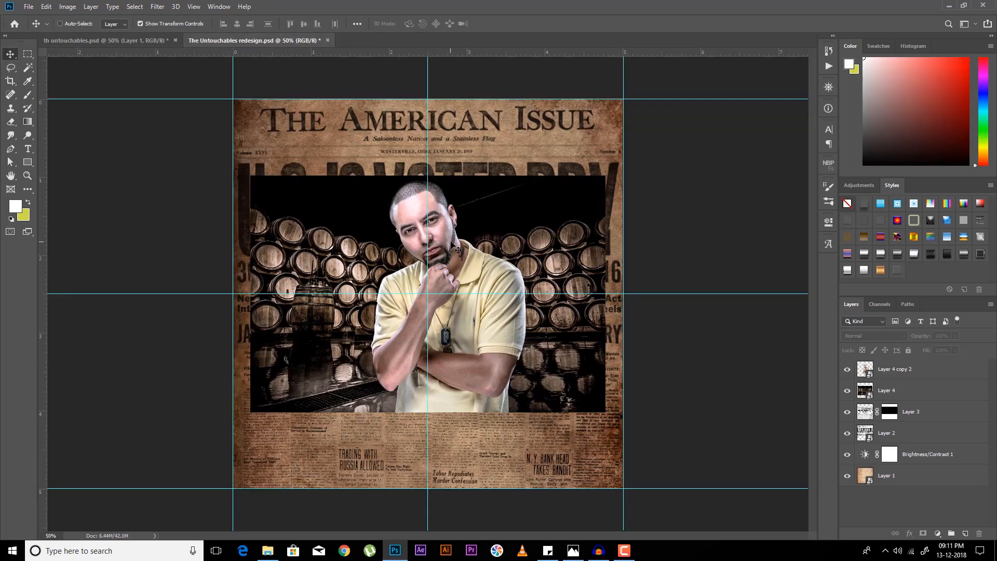
Step: Examine the settings of the Color Balance adjustment clipped to the man's layer in th untouchables.psd
{"action": "left_click", "coordinate": [104, 40]}
{"action": "scroll", "coordinate": [887, 497], "scroll_direction": "down", "scroll_amount": 2}
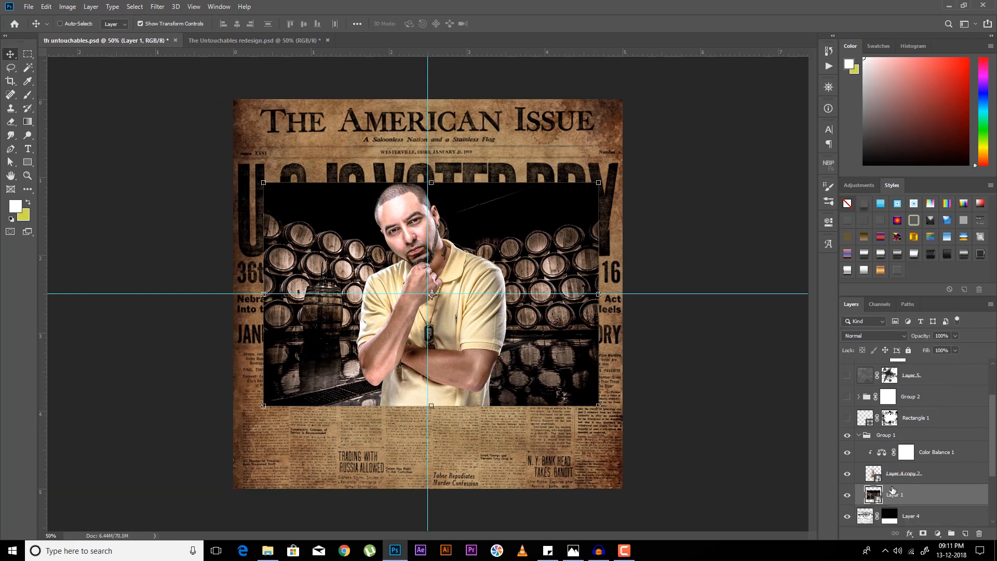
{"action": "left_click", "coordinate": [882, 431]}
{"action": "double_click", "coordinate": [882, 431]}
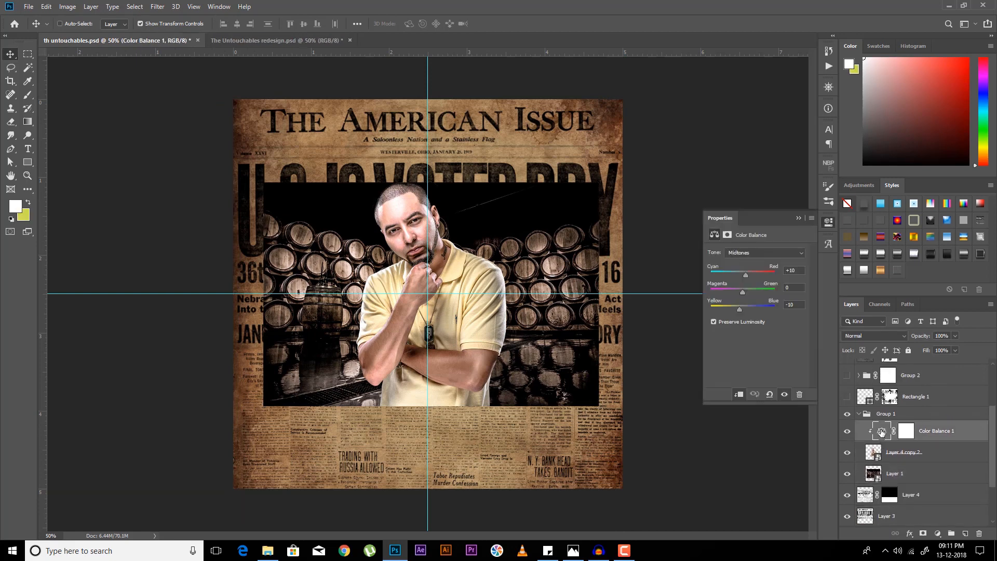
Step: Examine the Color Balance values of the man's adjustment across the shadows, midtones and highlights tones in th untouchables.psd
{"action": "left_click", "coordinate": [779, 253]}
{"action": "left_click", "coordinate": [769, 262]}
{"action": "key", "text": "Up"}
{"action": "key", "text": "Up"}
{"action": "key", "text": "Down"}
{"action": "key", "text": "Down"}
{"action": "key", "text": "Up"}
Step: Add a Color Balance adjustment clipped to the man's layer, Layer 4 copy 2, in the redesign document
{"action": "left_click", "coordinate": [260, 40]}
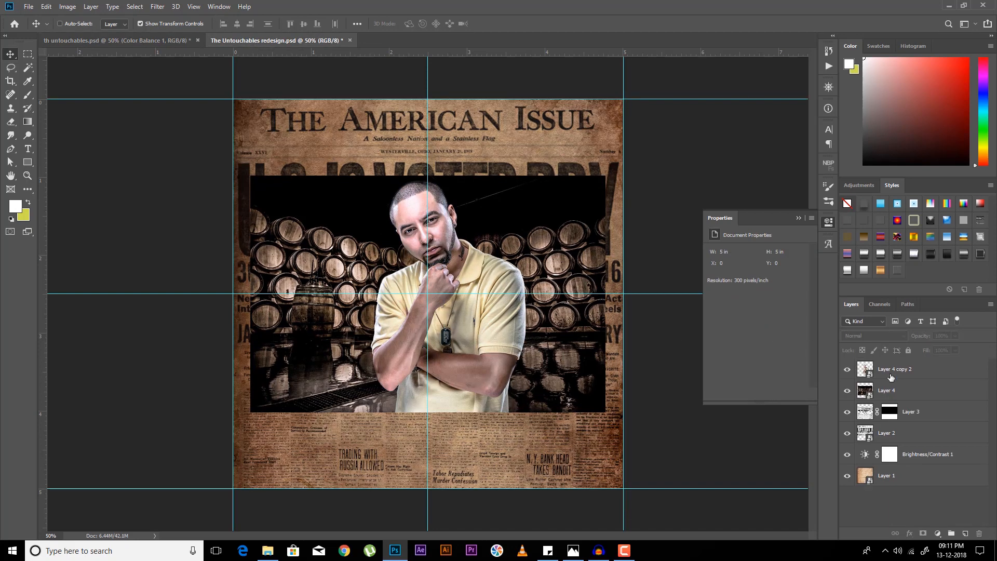
{"action": "left_click", "coordinate": [891, 371]}
{"action": "left_click", "coordinate": [937, 532]}
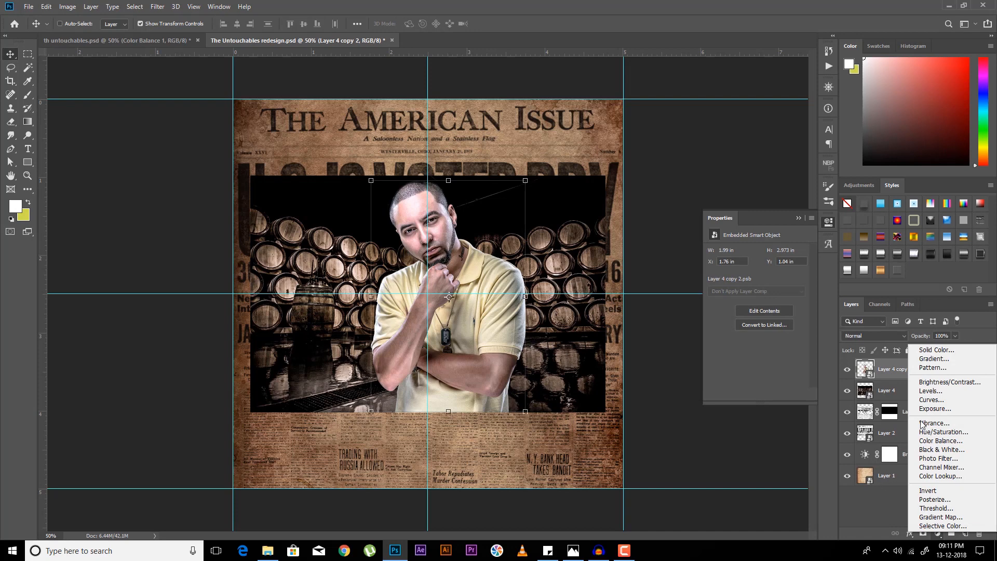
{"action": "left_click", "coordinate": [942, 440]}
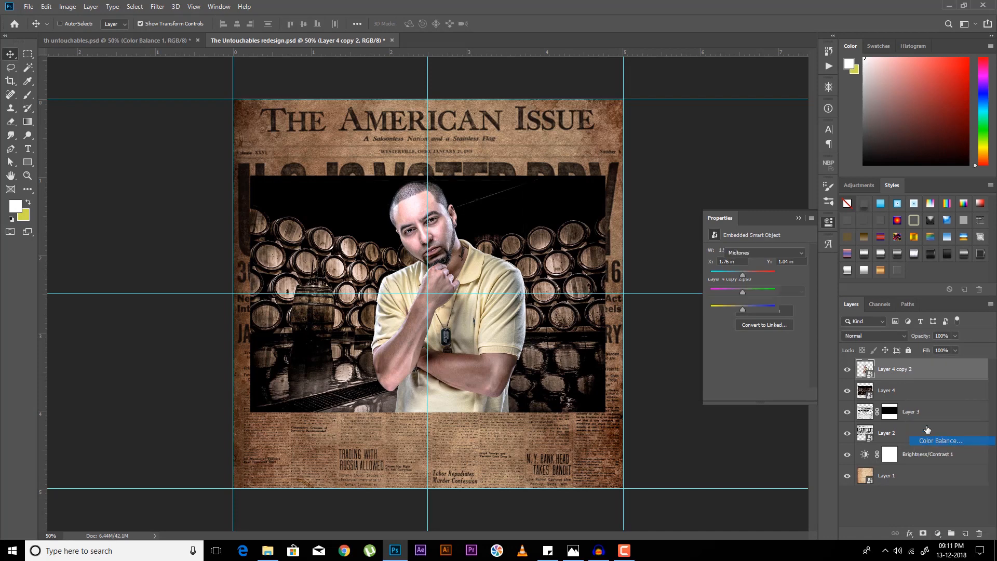
{"action": "left_click", "coordinate": [869, 373], "text": "alt"}
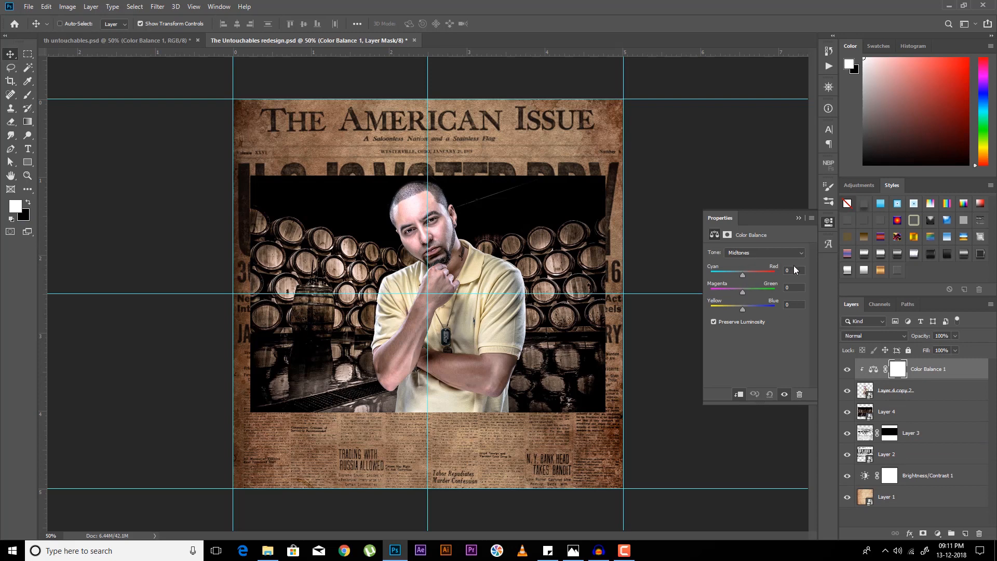
Step: Warm the man by setting the midtones' Yellow–Blue to -10 and the highlights' Cyan–Red to +10
{"action": "left_click", "coordinate": [793, 304]}
{"action": "left_click", "coordinate": [778, 253]}
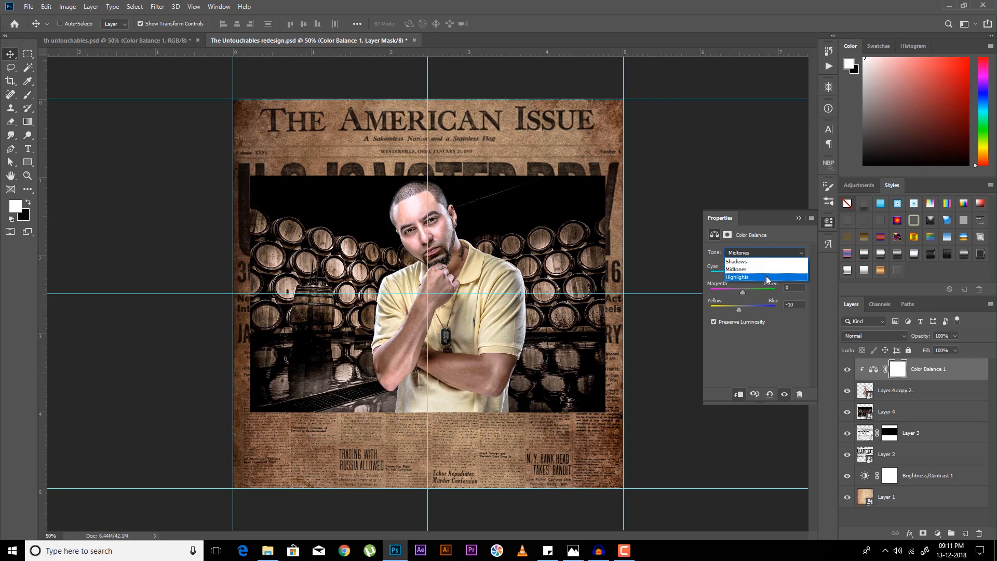
{"action": "left_click", "coordinate": [768, 278]}
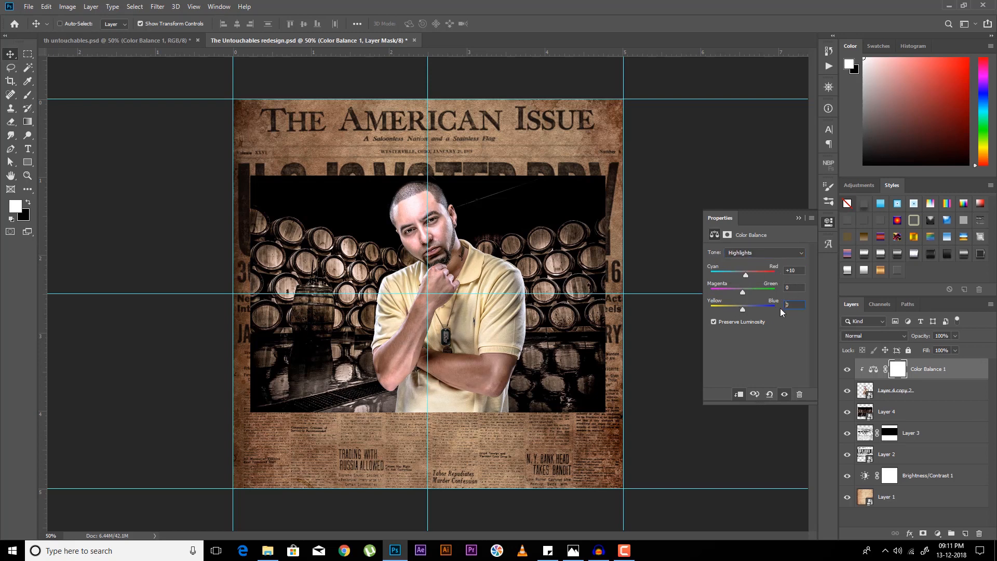
{"action": "left_click", "coordinate": [798, 218]}
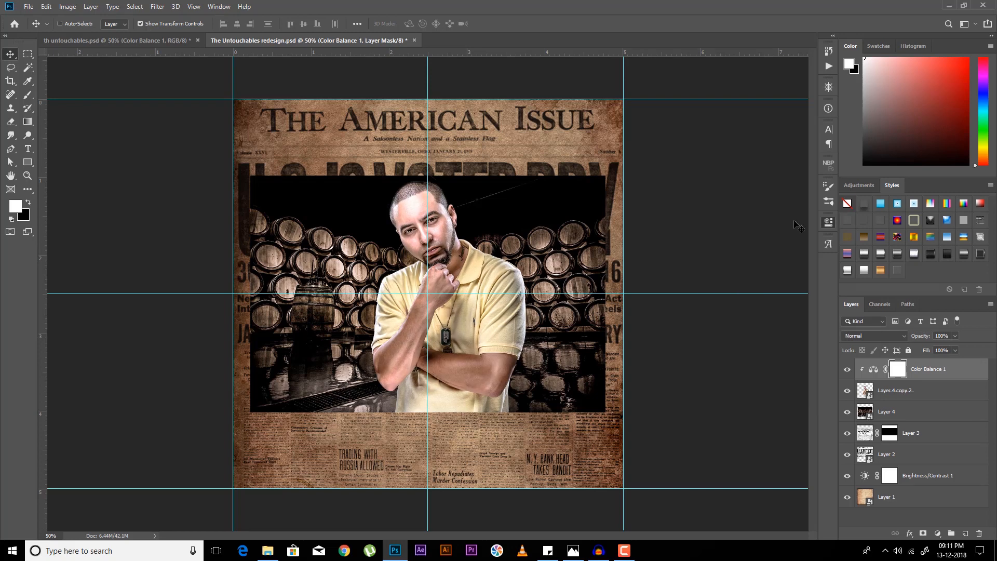
Step: In th untouchables.psd, release and restore the Color Balance clipping, and show the Rectangle 1 border
{"action": "left_click", "coordinate": [167, 36]}
{"action": "scroll", "coordinate": [882, 446], "scroll_direction": "down", "scroll_amount": 3}
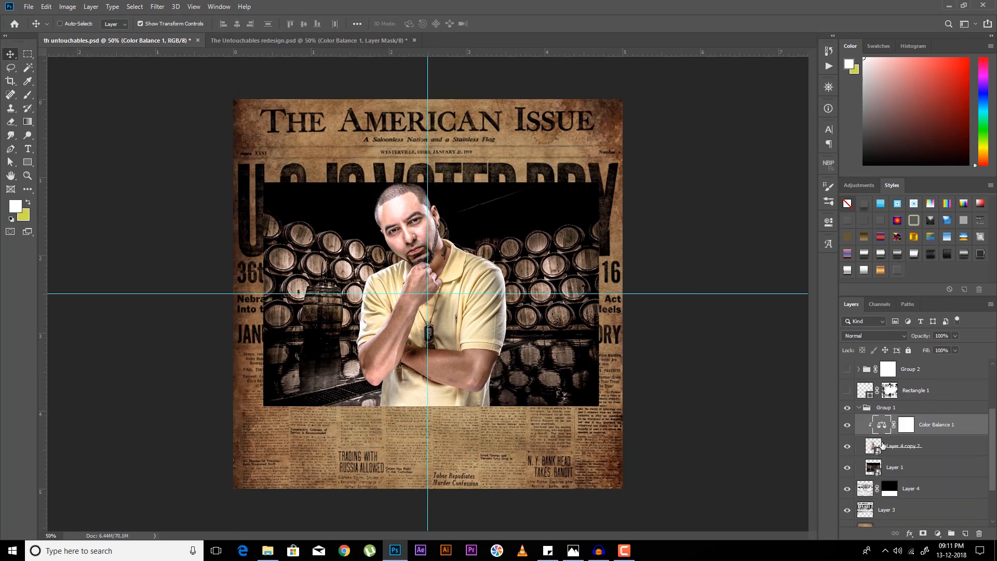
{"action": "left_click", "coordinate": [876, 436], "text": "alt"}
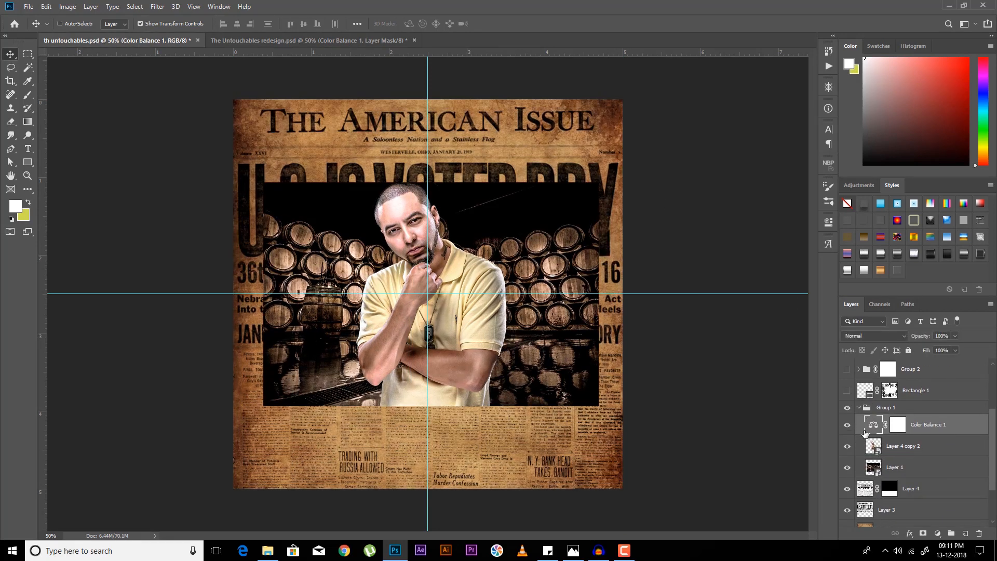
{"action": "left_click", "coordinate": [869, 434], "text": "alt"}
{"action": "left_click", "coordinate": [848, 391]}
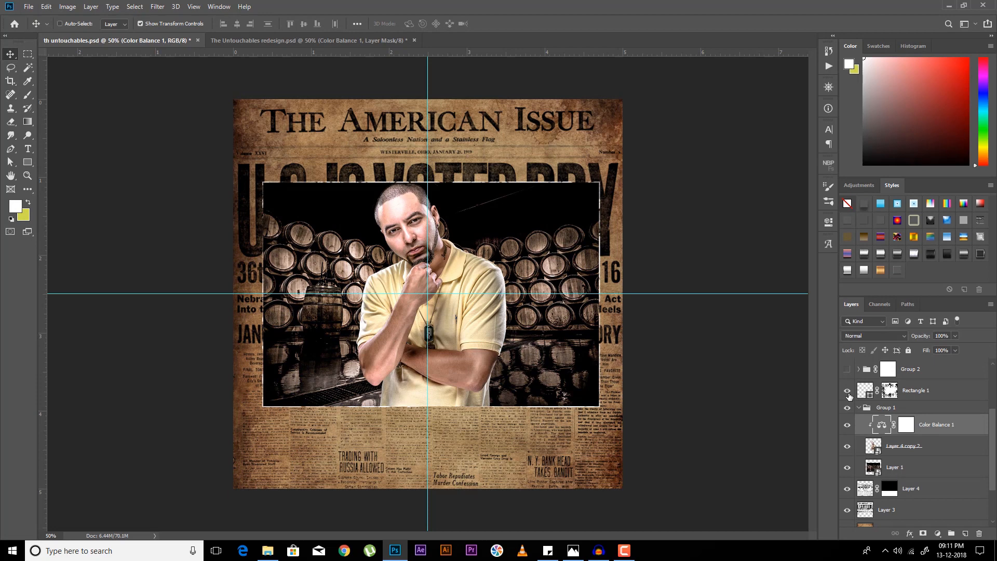
Step: Draw a rectangle shape of about 1368 × 914 px covering the barrel photo in the redesign document
{"action": "left_click", "coordinate": [276, 40]}
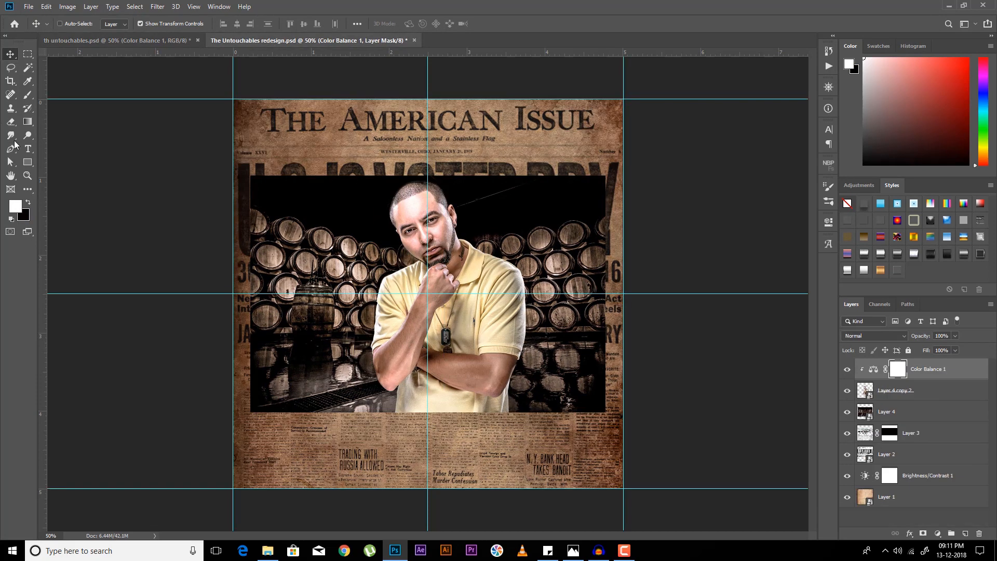
{"action": "left_click", "coordinate": [32, 163]}
{"action": "left_click", "coordinate": [69, 161]}
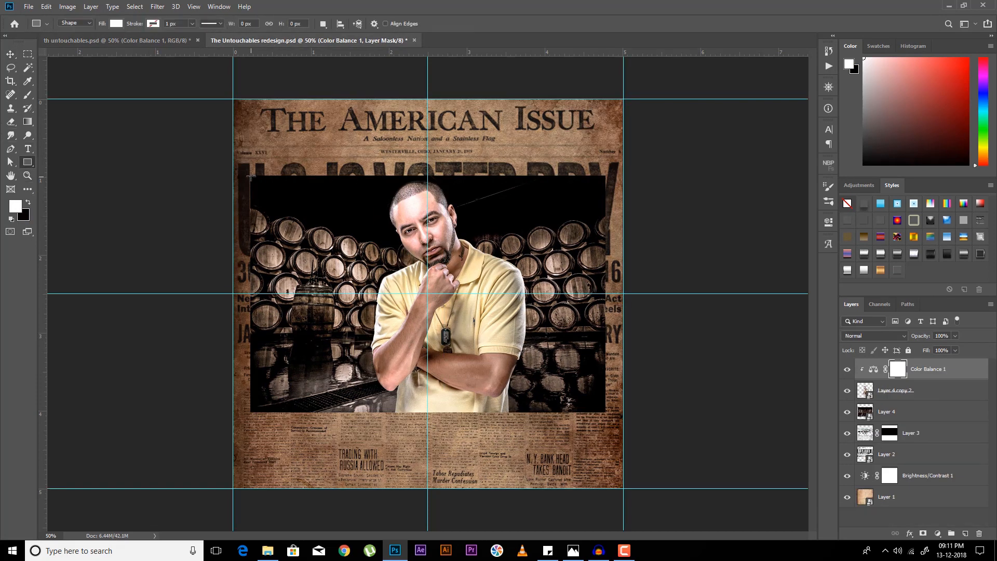
{"action": "left_click_drag", "start_coordinate": [250, 176], "coordinate": [606, 413]}
Step: Remove the rectangle's fill and give it a white 5 px stroke
{"action": "left_click", "coordinate": [117, 24]}
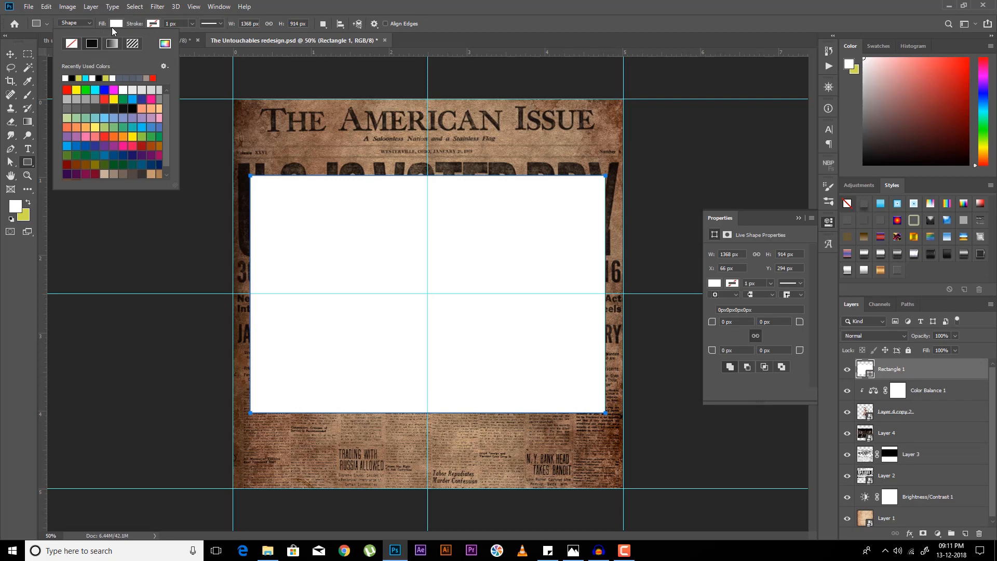
{"action": "left_click", "coordinate": [73, 45]}
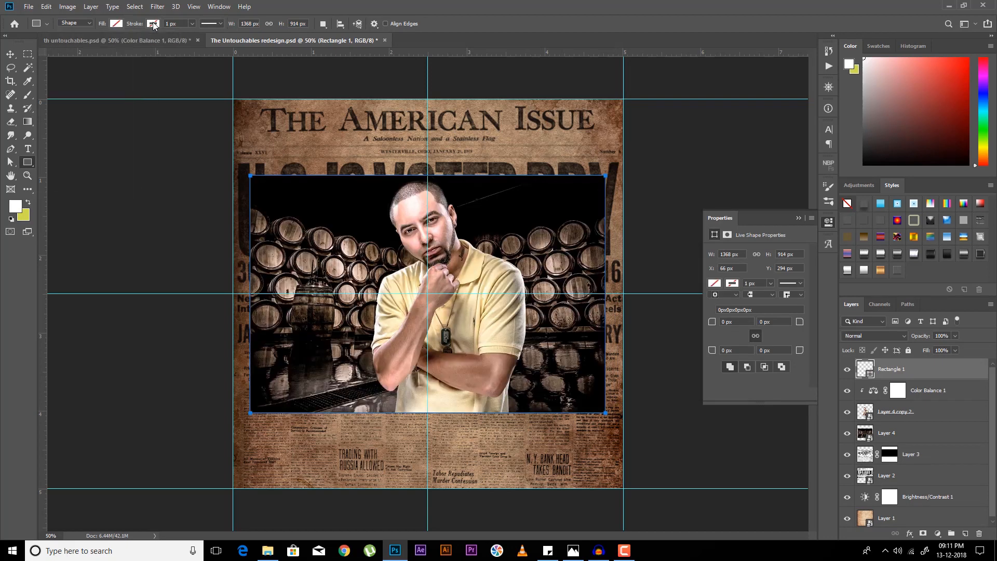
{"action": "left_click", "coordinate": [153, 24]}
{"action": "left_click", "coordinate": [106, 78]}
{"action": "left_click", "coordinate": [169, 24]}
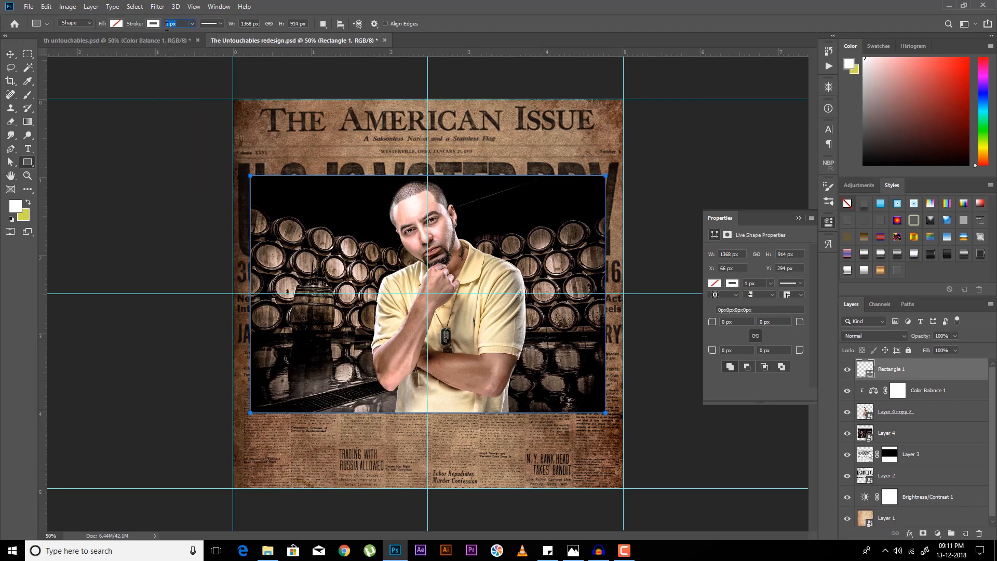
{"action": "type", "text": "5"}
{"action": "key", "text": "Return"}
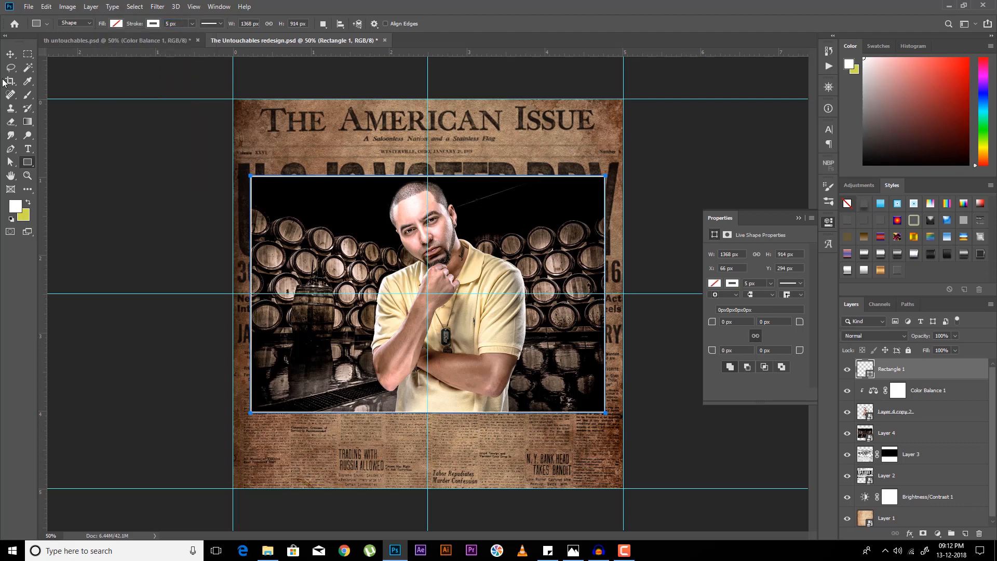
Step: Align the rectangle's stroke to the outside of its path
{"action": "left_click", "coordinate": [11, 162]}
{"action": "left_click", "coordinate": [231, 24]}
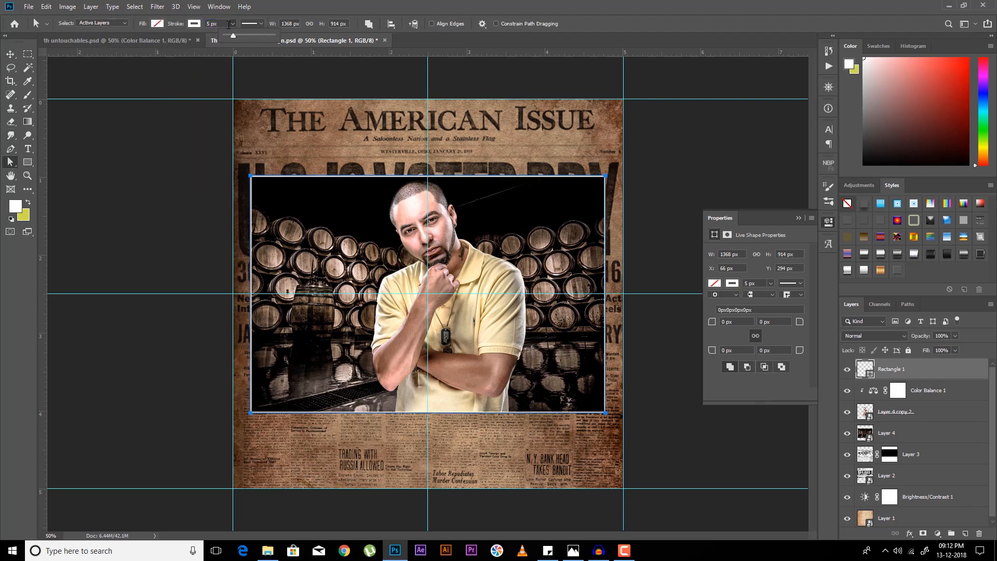
{"action": "left_click", "coordinate": [251, 24]}
{"action": "left_click", "coordinate": [206, 134]}
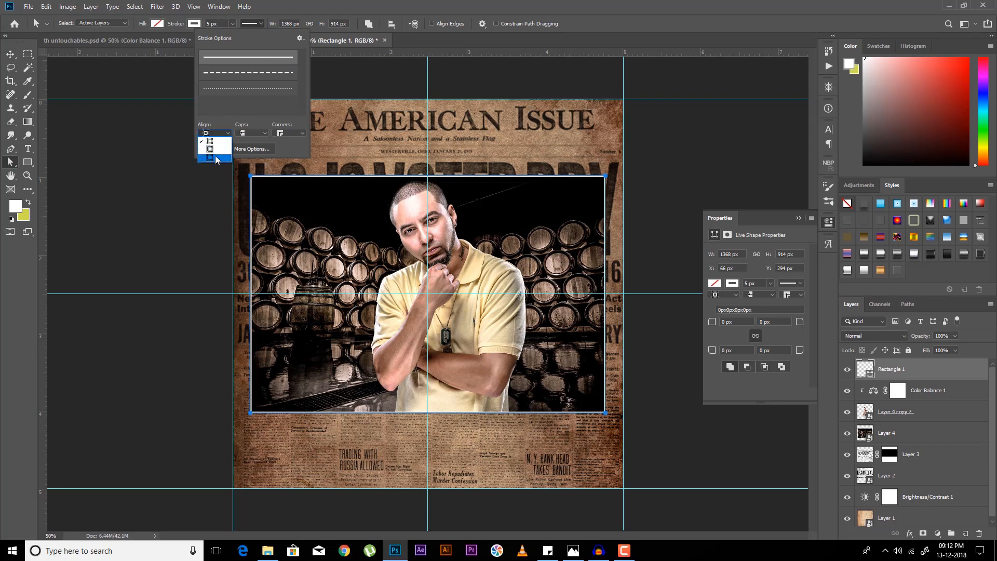
{"action": "left_click", "coordinate": [210, 158]}
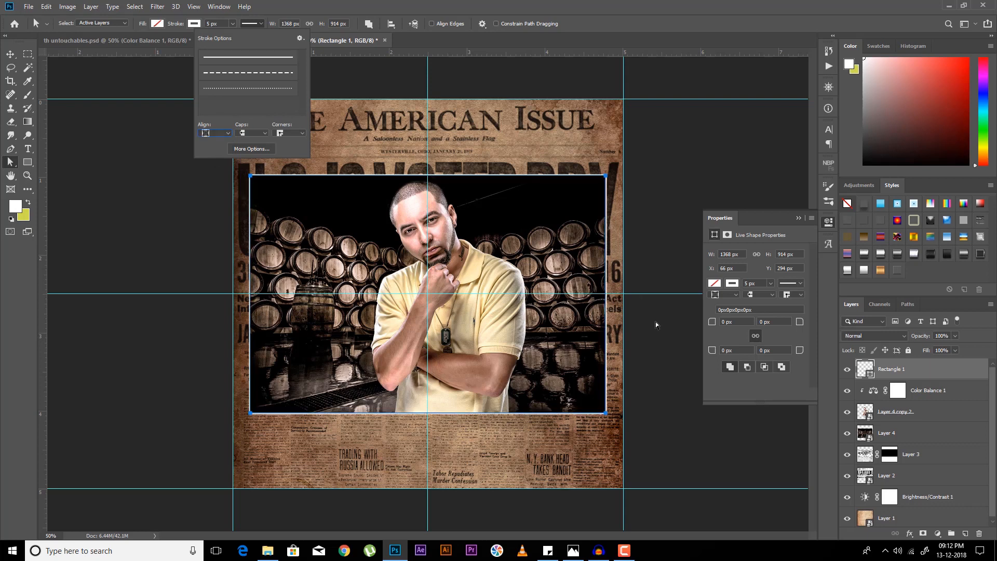
{"action": "left_click", "coordinate": [799, 218]}
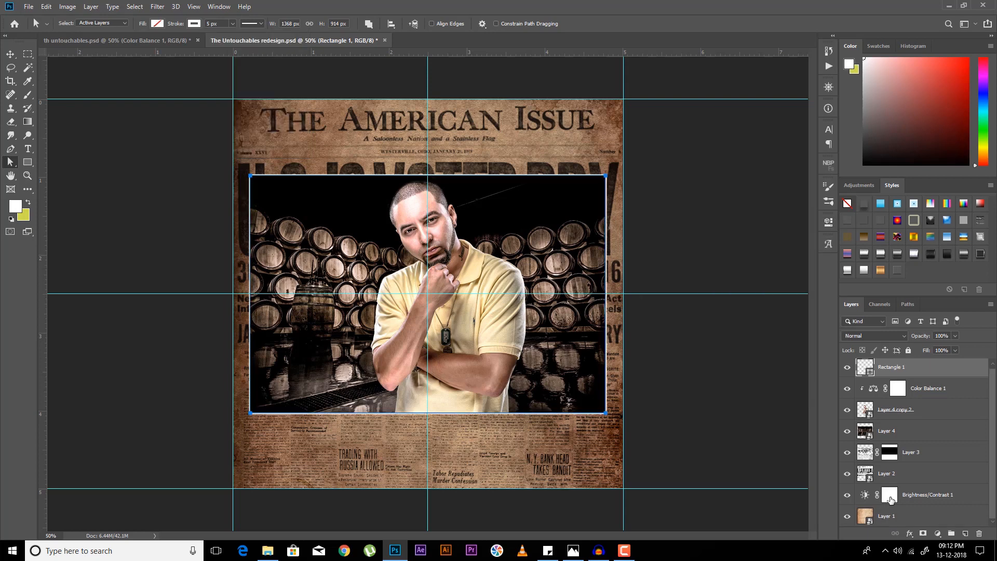
Step: Show Group 2 in th untouchables.psd and inspect the splatter-painted layer mask of Rectangle 1
{"action": "left_click", "coordinate": [880, 473]}
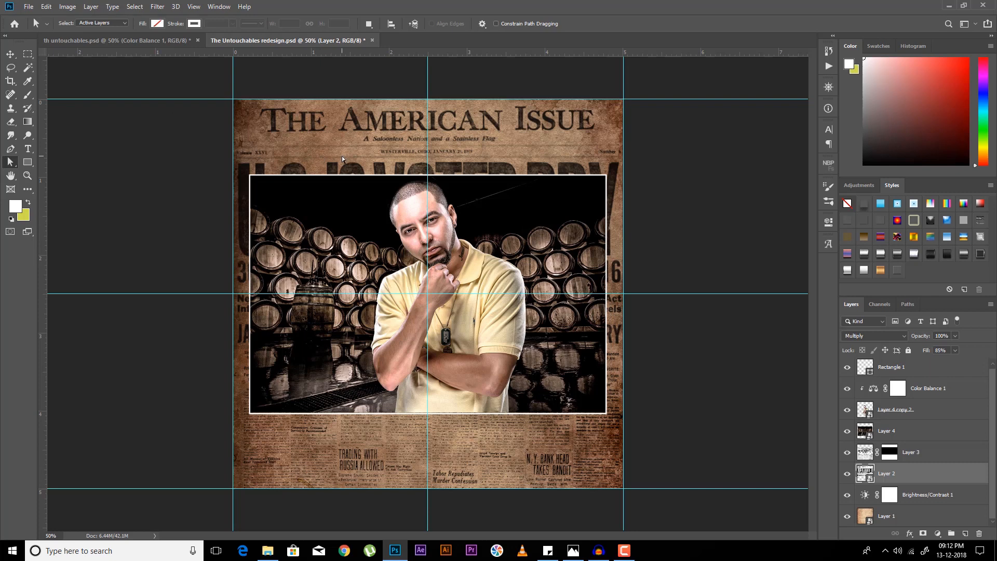
{"action": "left_click", "coordinate": [111, 40]}
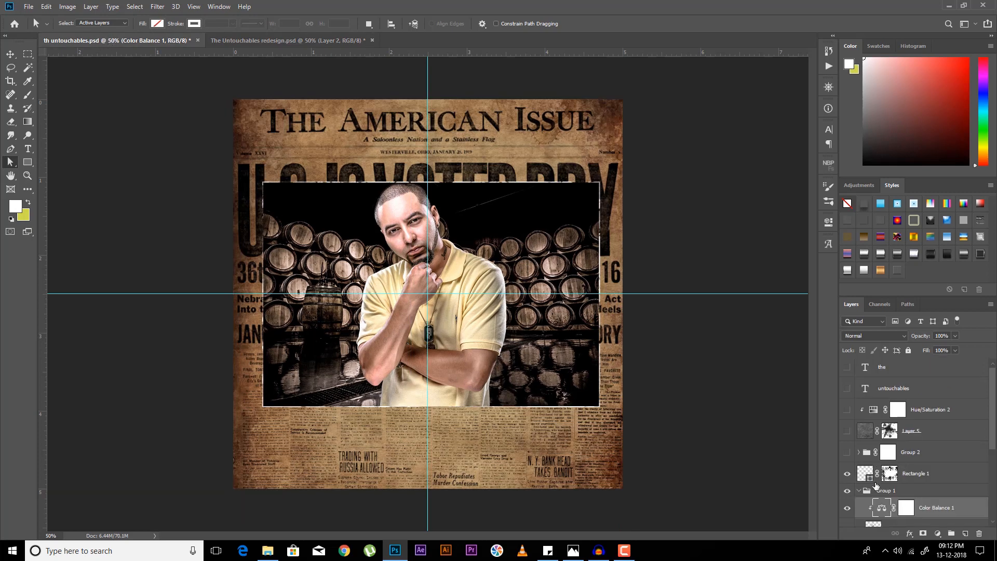
{"action": "left_click", "coordinate": [877, 477]}
{"action": "left_click", "coordinate": [847, 453]}
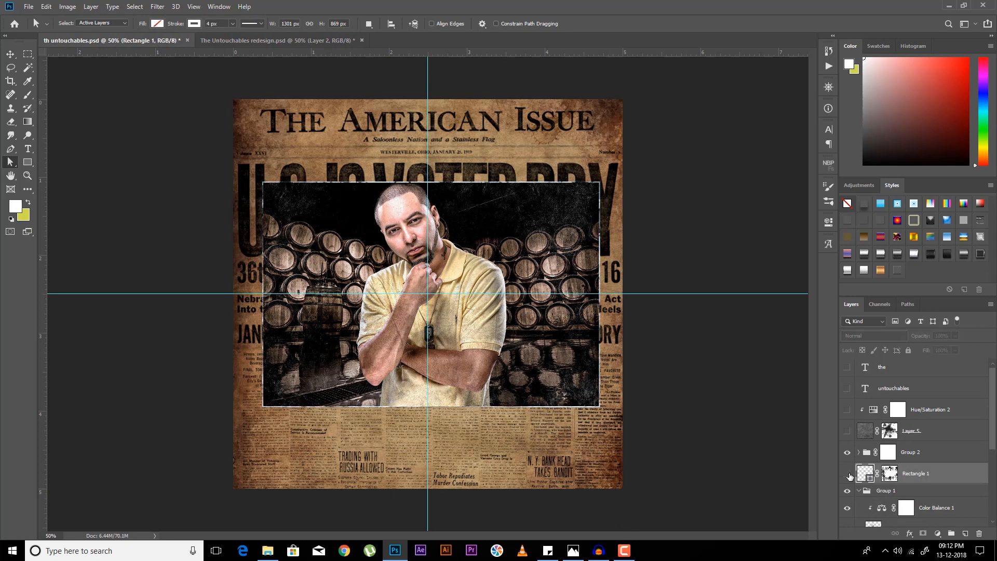
{"action": "left_click", "coordinate": [890, 474]}
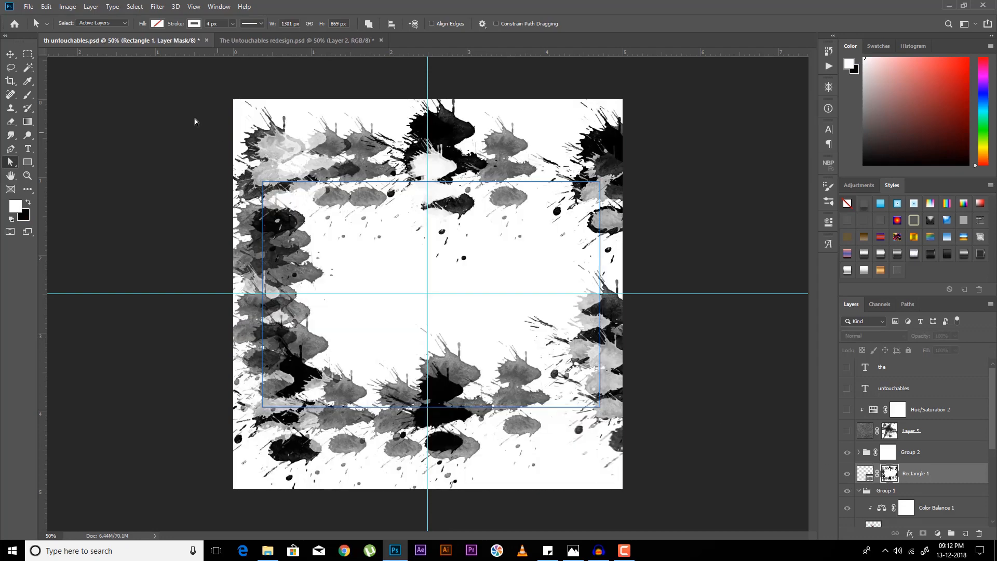
Step: Add a layer mask to Rectangle 1 in the redesign document
{"action": "left_click", "coordinate": [311, 40]}
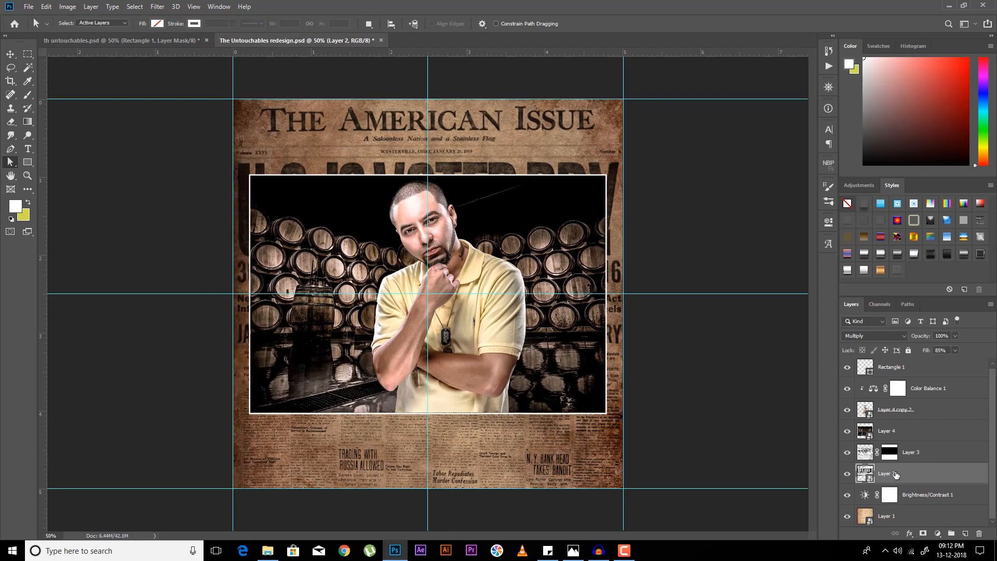
{"action": "left_click", "coordinate": [904, 367]}
{"action": "left_click", "coordinate": [922, 534]}
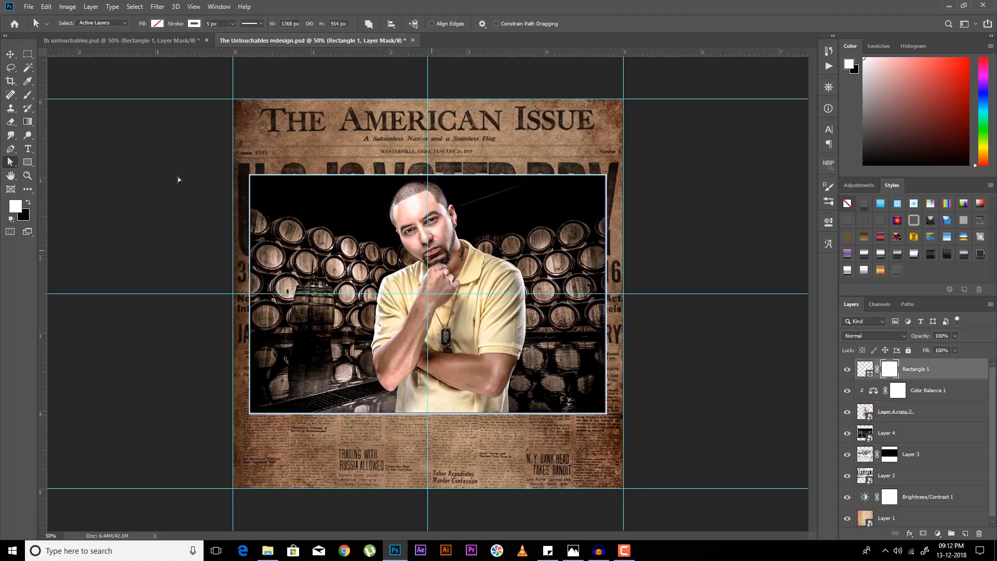
Step: Distress the white border by painting splatters on the Rectangle 1 mask in black and white with the Brush tool at 900 px
{"action": "left_click", "coordinate": [28, 94]}
{"action": "left_click", "coordinate": [90, 97]}
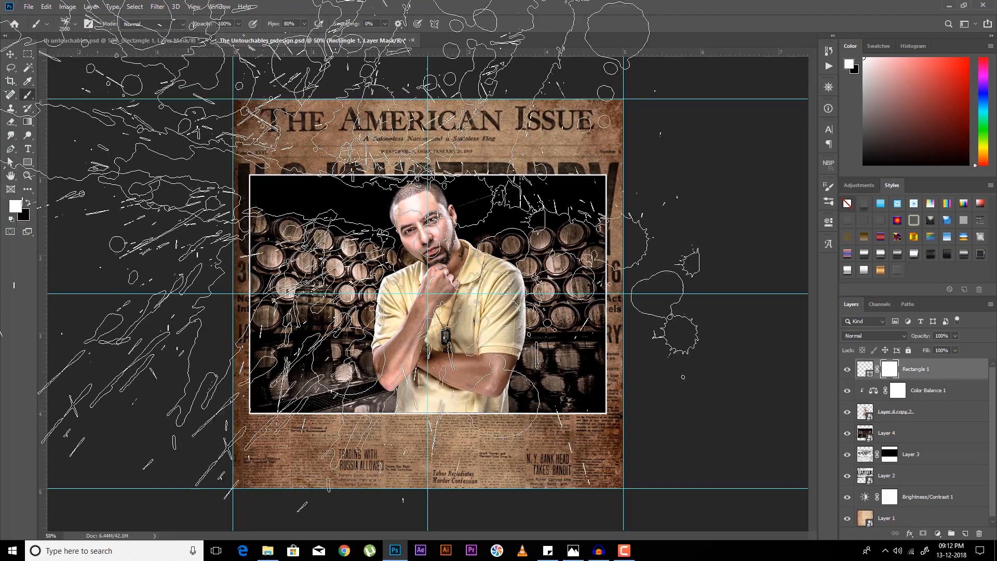
{"action": "key", "text": "["}
{"action": "key", "text": "["}
{"action": "key", "text": "["}
{"action": "key", "text": "["}
{"action": "key", "text": "["}
{"action": "key", "text": "["}
{"action": "key", "text": "["}
{"action": "key", "text": "["}
{"action": "key", "text": "["}
{"action": "key", "text": "["}
{"action": "key", "text": "["}
{"action": "key", "text": "["}
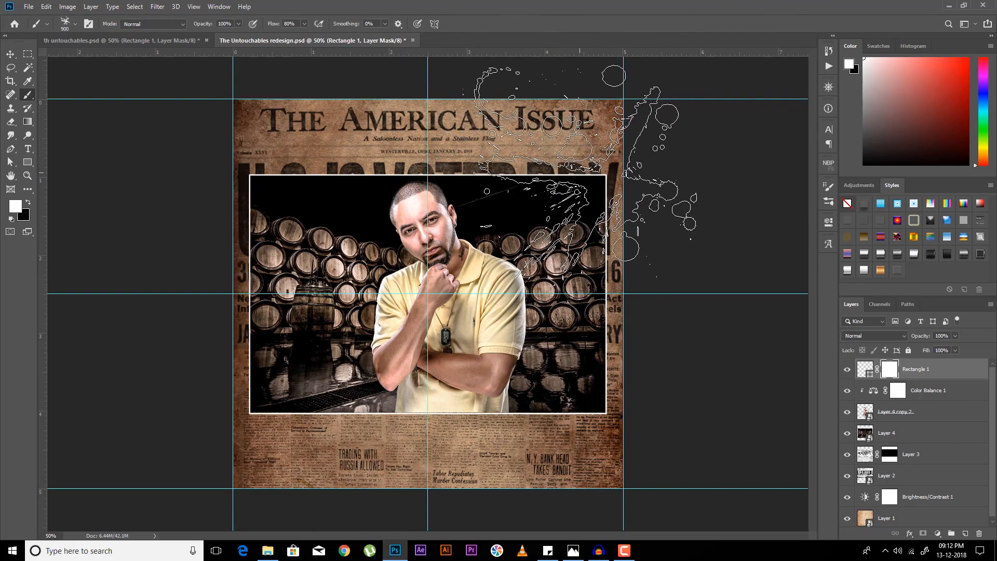
{"action": "left_click", "coordinate": [581, 172]}
{"action": "left_click", "coordinate": [609, 342]}
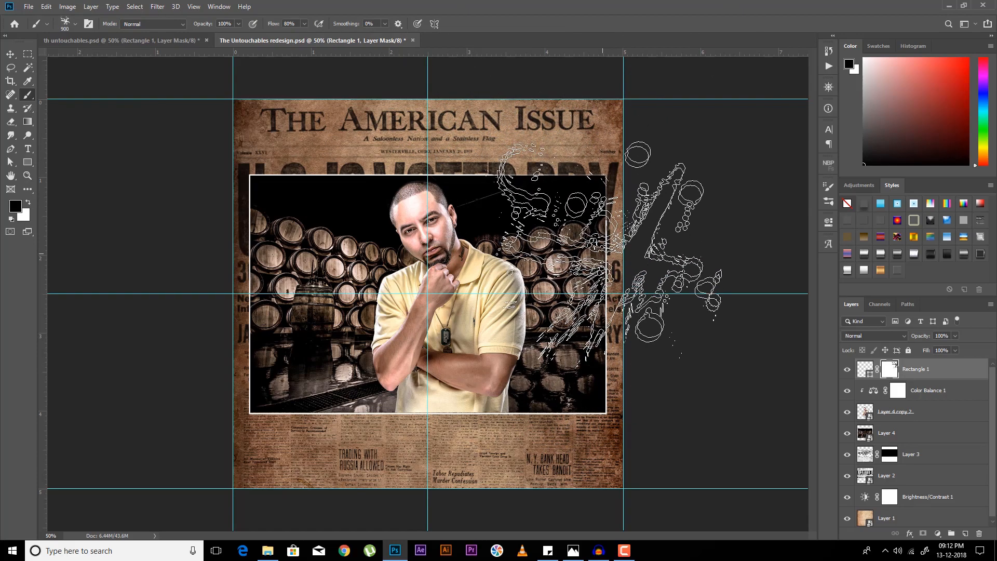
{"action": "left_click", "coordinate": [605, 247]}
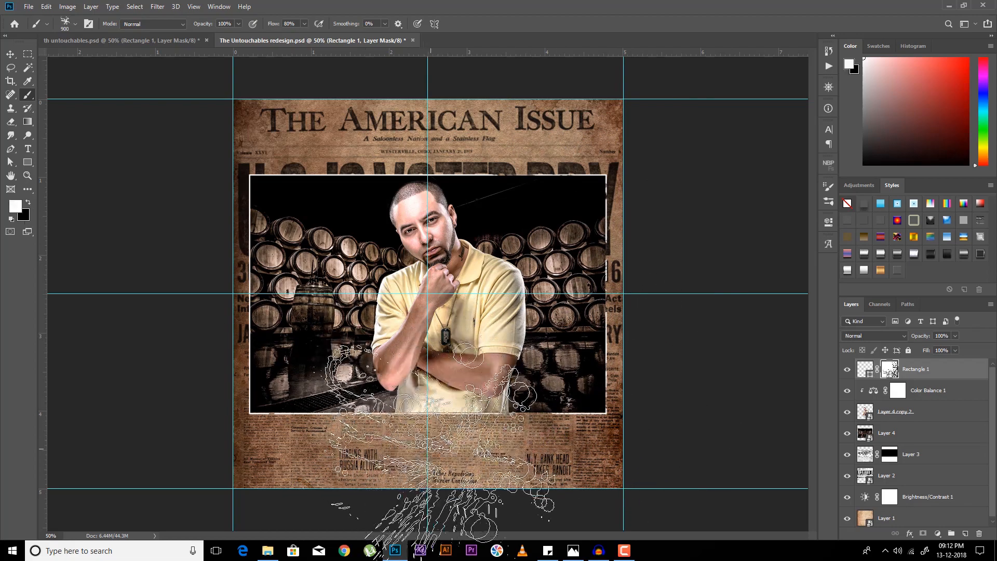
{"action": "key", "text": "x"}
{"action": "key", "text": "x"}
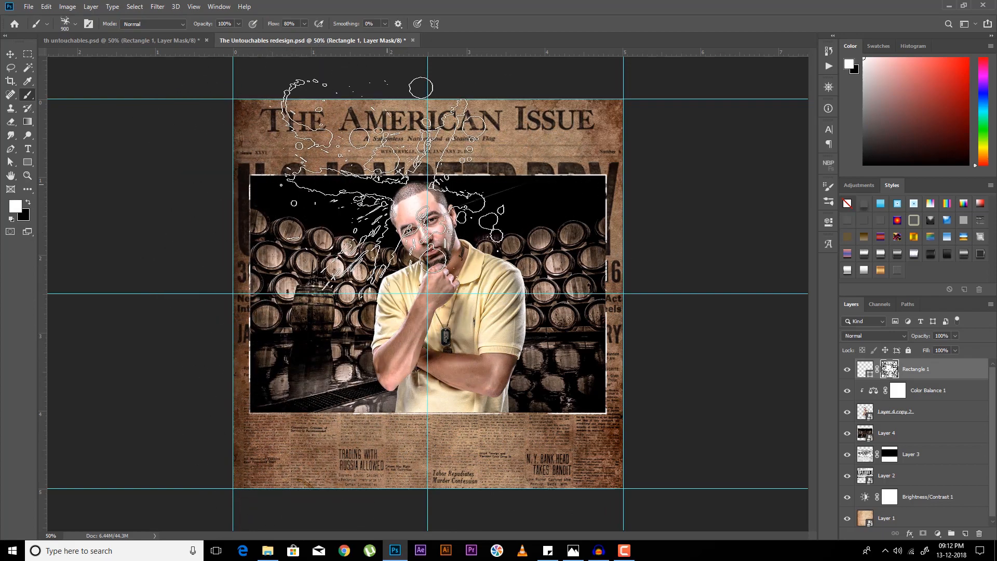
Step: Roughen the border further by painting small splatters in black and white on the Rectangle 1 mask with the brush at 125 px
{"action": "key", "text": "x"}
{"action": "key", "text": "bracketleft"}
{"action": "key", "text": "bracketleft"}
{"action": "key", "text": "bracketleft"}
{"action": "key", "text": "bracketleft"}
{"action": "key", "text": "bracketleft"}
{"action": "key", "text": "bracketleft"}
{"action": "key", "text": "bracketleft"}
{"action": "key", "text": "bracketleft"}
{"action": "key", "text": "bracketleft"}
{"action": "key", "text": "bracketleft"}
{"action": "key", "text": "bracketleft"}
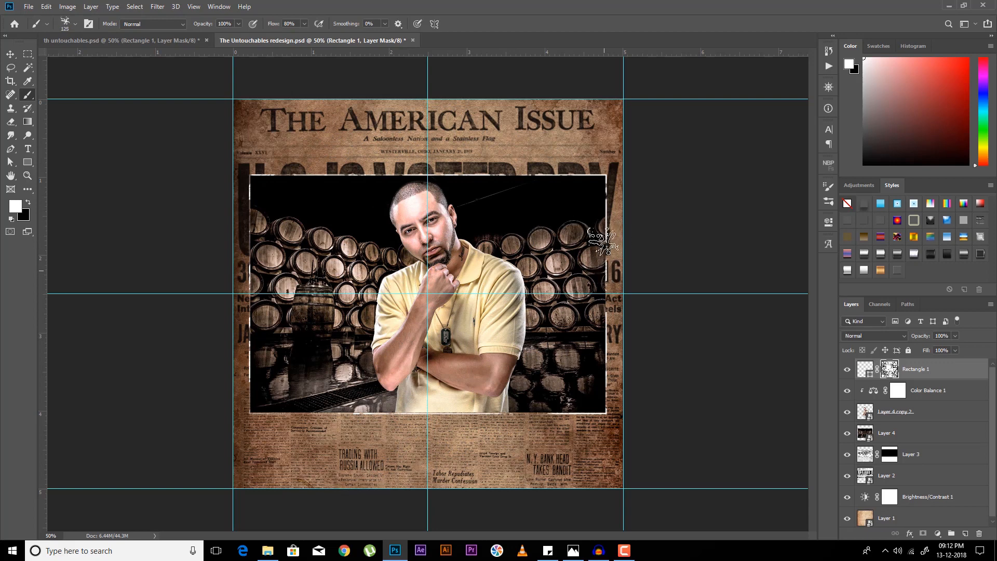
{"action": "key", "text": "x"}
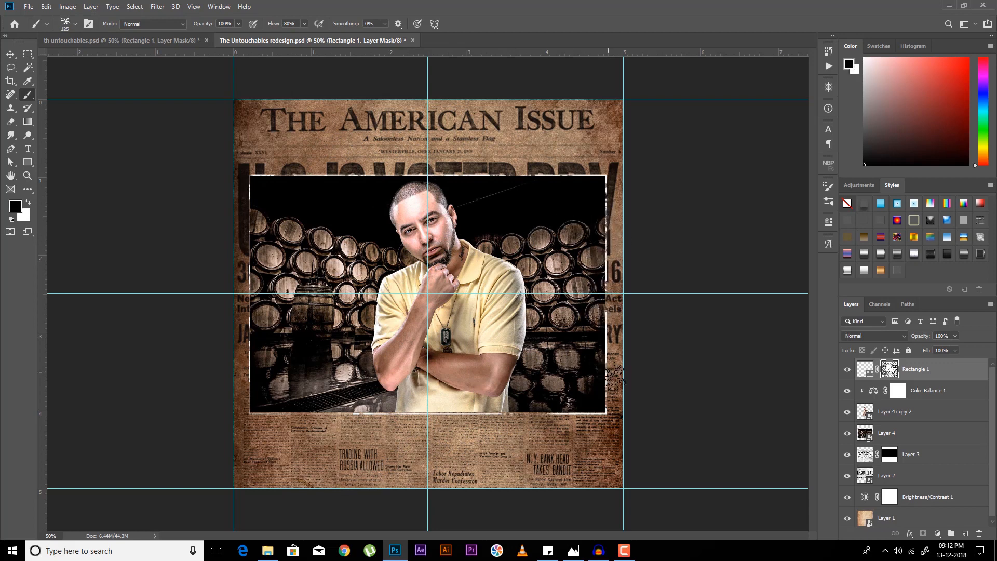
{"action": "key", "text": "x"}
{"action": "key", "text": "x"}
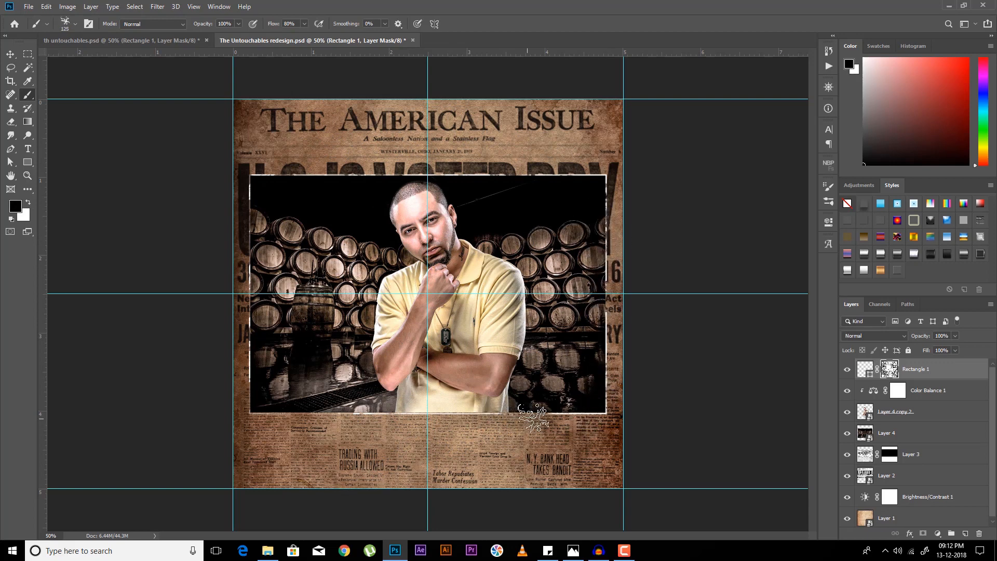
{"action": "key", "text": "x"}
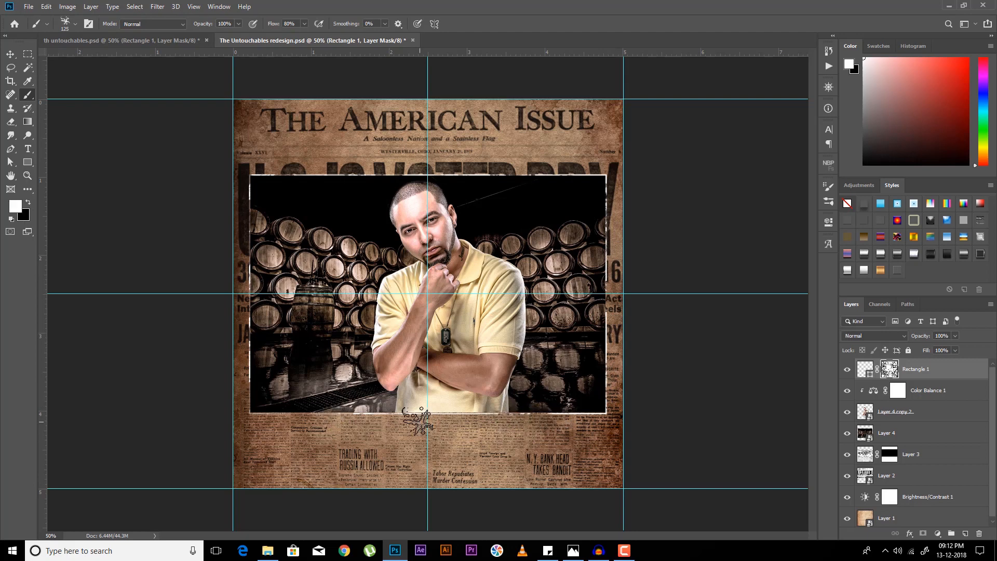
{"action": "key", "text": "x"}
{"action": "key", "text": "x"}
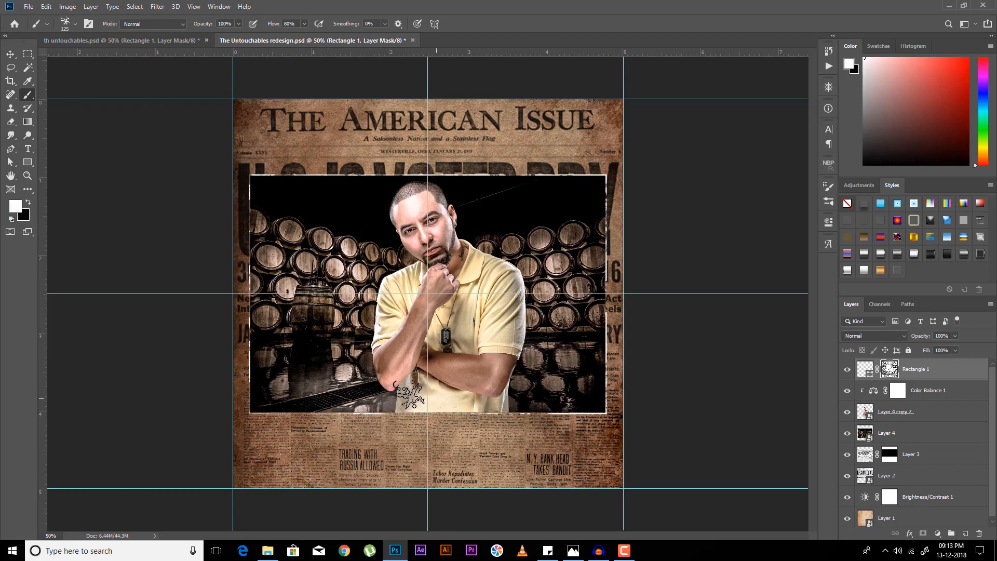
{"action": "key", "text": "x"}
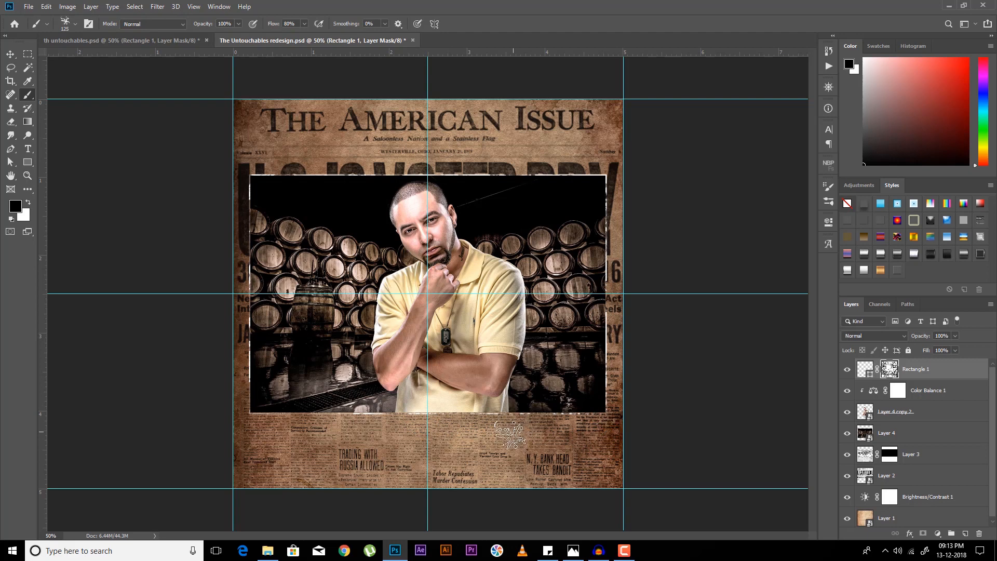
{"action": "key", "text": "x"}
{"action": "key", "text": "x"}
{"action": "key", "text": "x"}
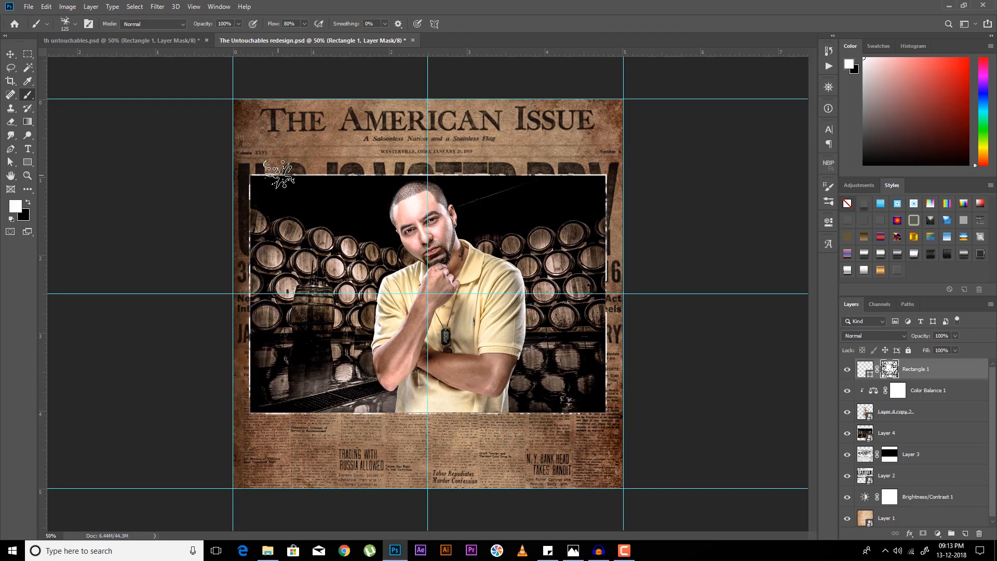
{"action": "key", "text": "x"}
{"action": "key", "text": "x"}
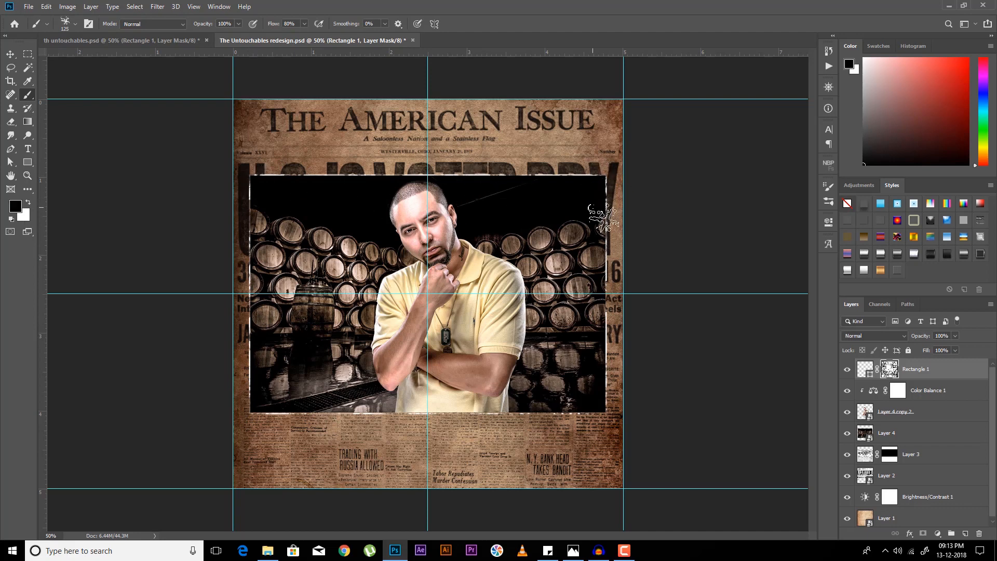
Step: Examine the Hue/Saturation 1 texture layer and its layer mask inside Group 2 of th untouchables.psd
{"action": "left_click", "coordinate": [117, 42]}
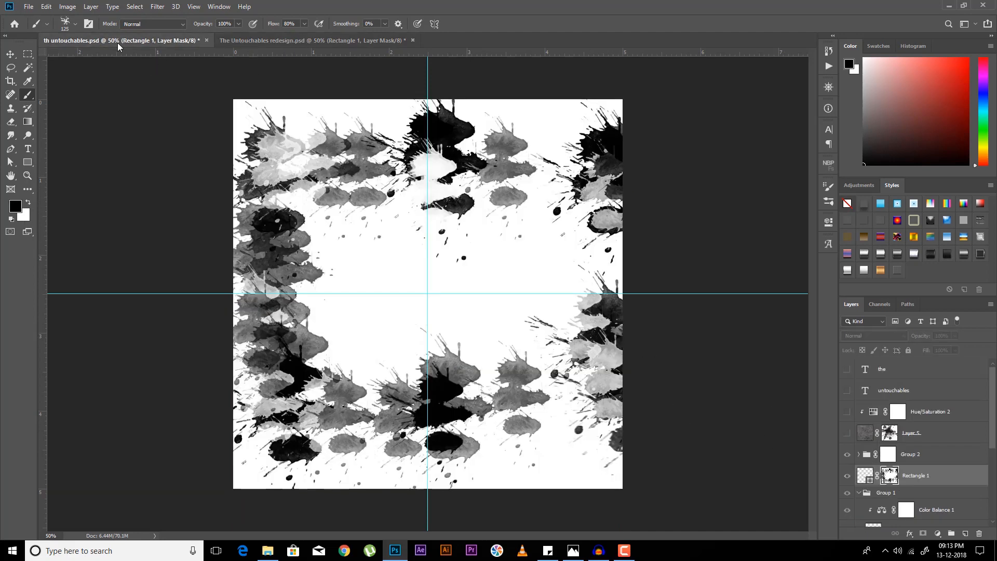
{"action": "left_click", "coordinate": [866, 477]}
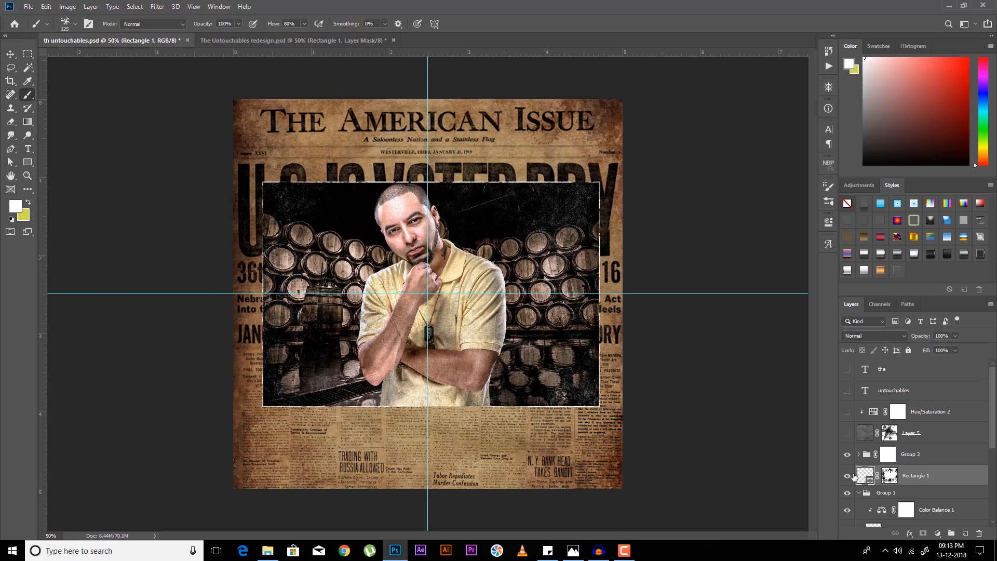
{"action": "left_click", "coordinate": [848, 455]}
{"action": "left_click", "coordinate": [855, 456]}
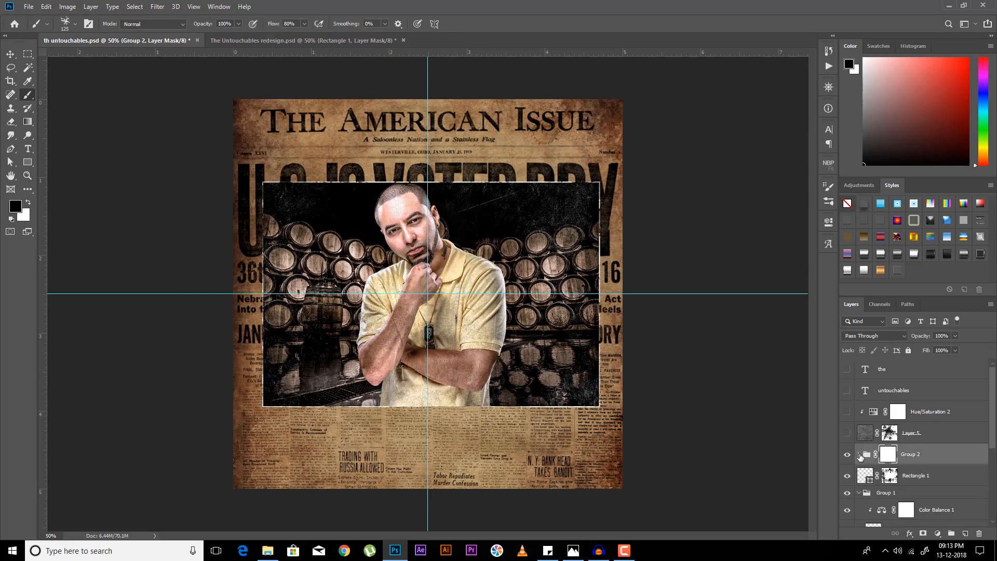
{"action": "left_click", "coordinate": [858, 454]}
{"action": "scroll", "coordinate": [861, 457], "scroll_direction": "down", "scroll_amount": 3}
{"action": "left_click", "coordinate": [889, 391]}
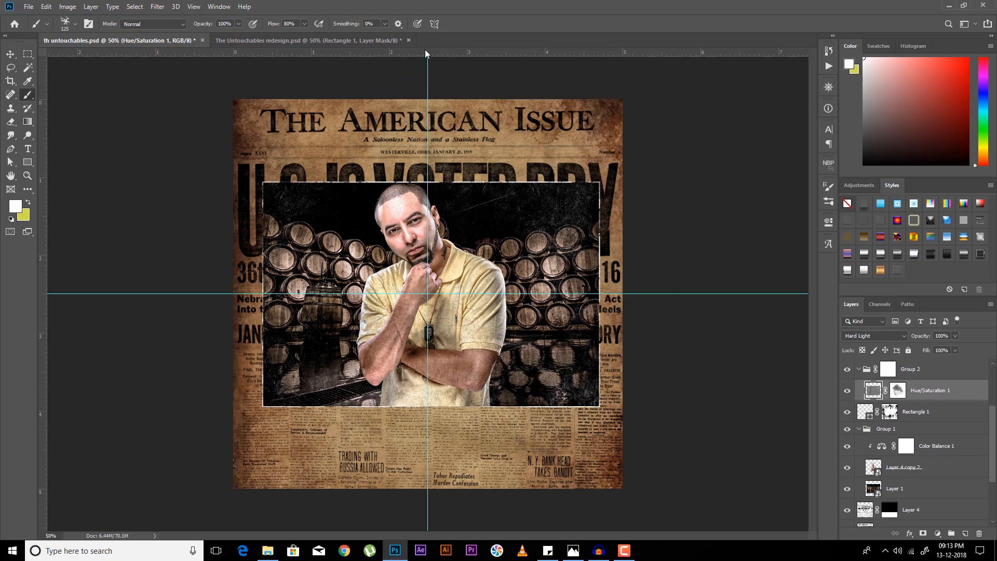
{"action": "left_click", "coordinate": [373, 40]}
{"action": "left_click", "coordinate": [123, 40]}
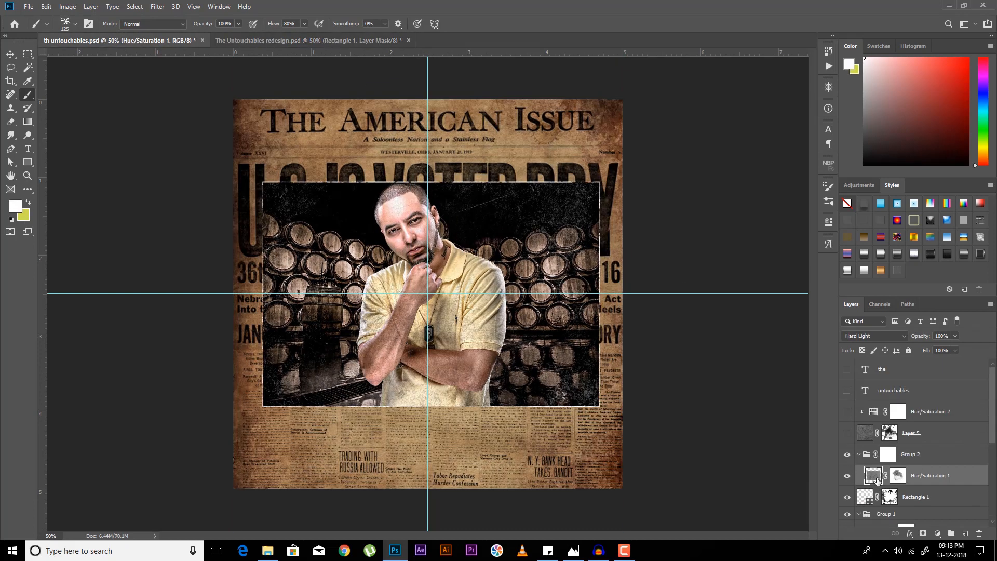
{"action": "left_click", "coordinate": [899, 475]}
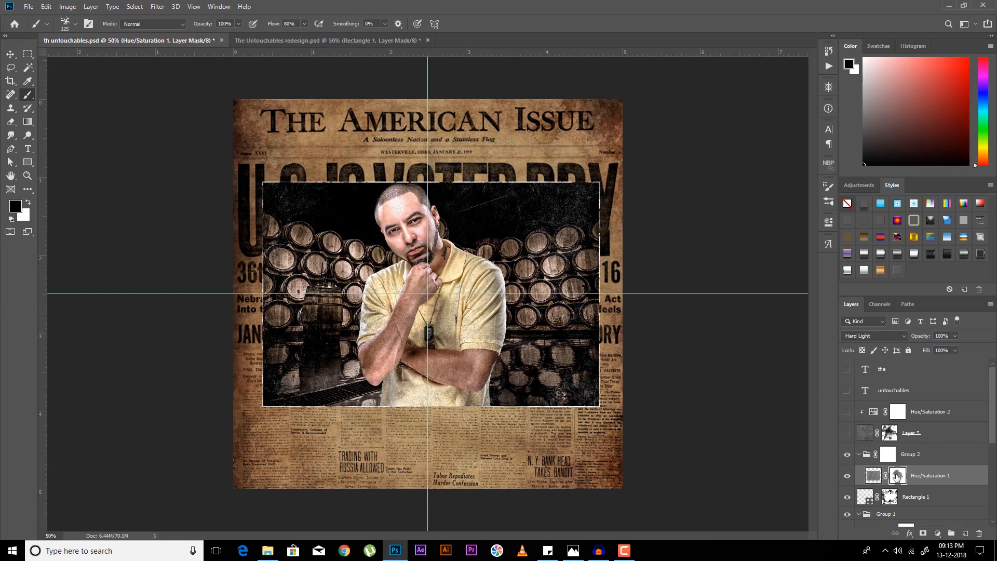
{"action": "left_click", "coordinate": [897, 477], "text": "alt"}
{"action": "left_click", "coordinate": [897, 477], "text": "alt"}
Step: Open the new texture image from the untouchables front folder through Camera Raw and desaturate it
{"action": "left_click", "coordinate": [318, 41]}
{"action": "double_click", "coordinate": [512, 43]}
{"action": "double_click", "coordinate": [551, 93]}
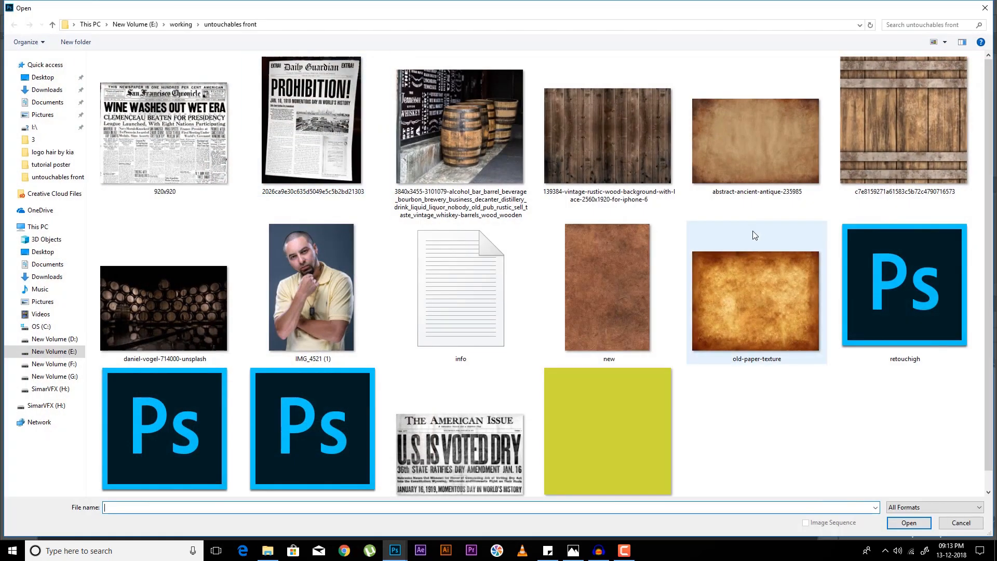
{"action": "double_click", "coordinate": [580, 284]}
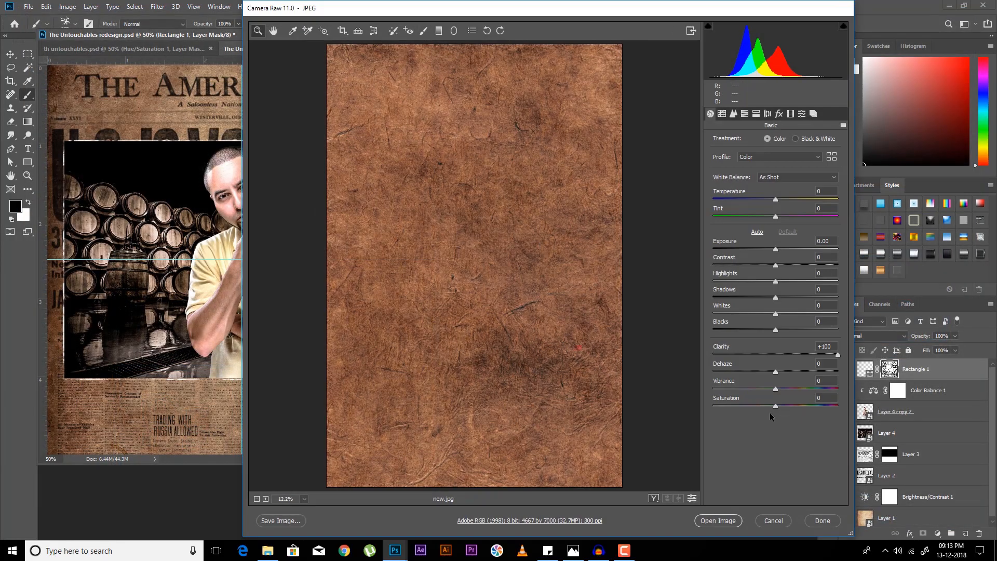
{"action": "left_click", "coordinate": [711, 521]}
{"action": "left_click_drag", "start_coordinate": [278, 40], "coordinate": [329, 39]}
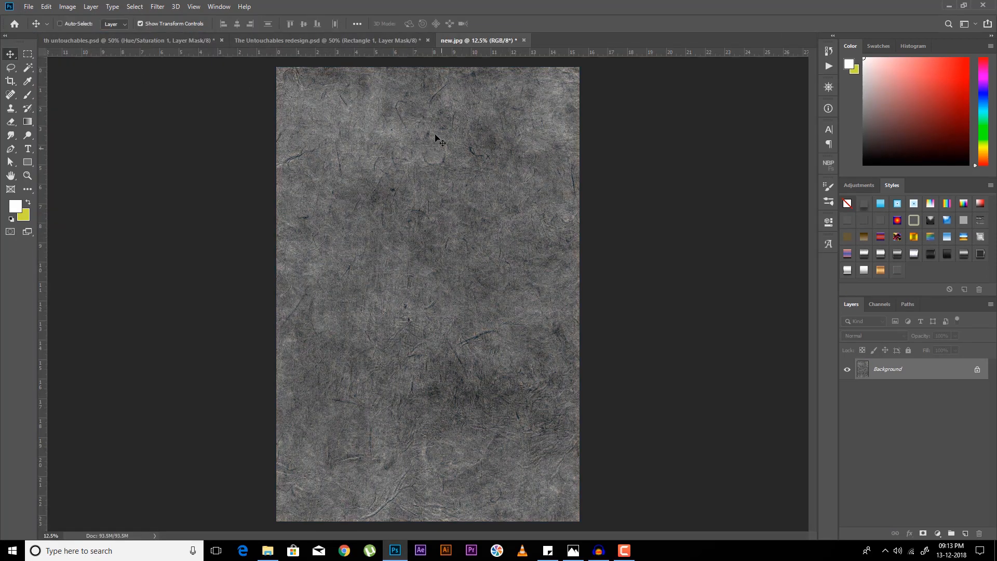
Step: Bring the gray texture into the redesign document as the top layer and convert it to a smart object
{"action": "left_click_drag", "start_coordinate": [328, 39], "coordinate": [448, 245]}
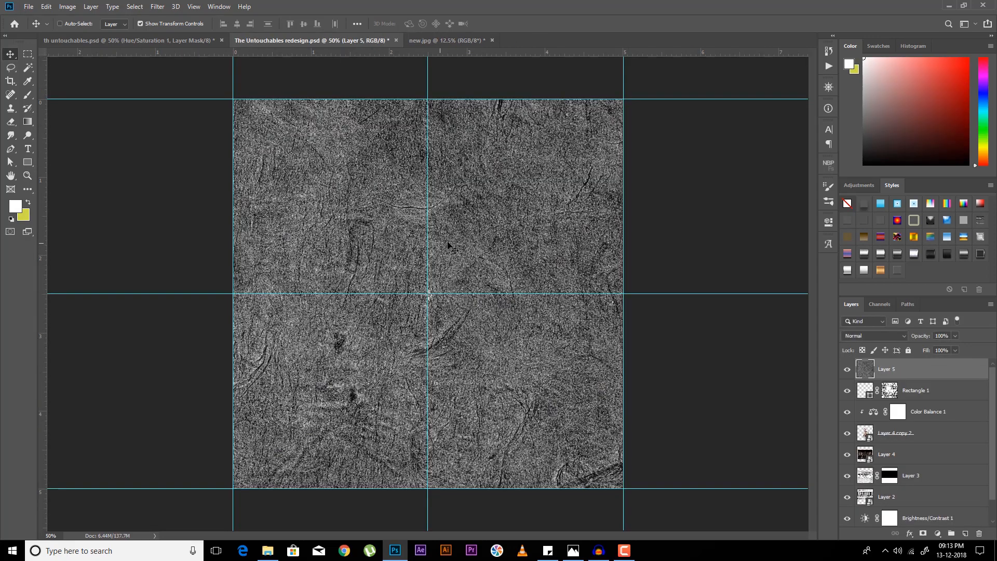
{"action": "right_click", "coordinate": [936, 371]}
{"action": "left_click", "coordinate": [867, 248]}
Step: Rotate the Layer 5 texture by -90° and scale it proportionally to 20% so that it covers the barrel photo
{"action": "key", "text": "ctrl+t"}
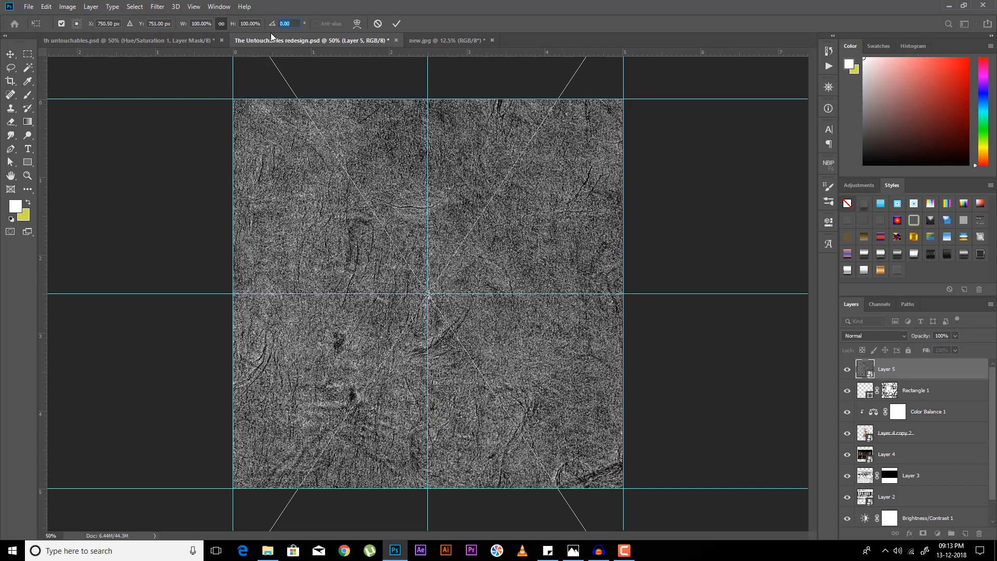
{"action": "type", "text": "-90"}
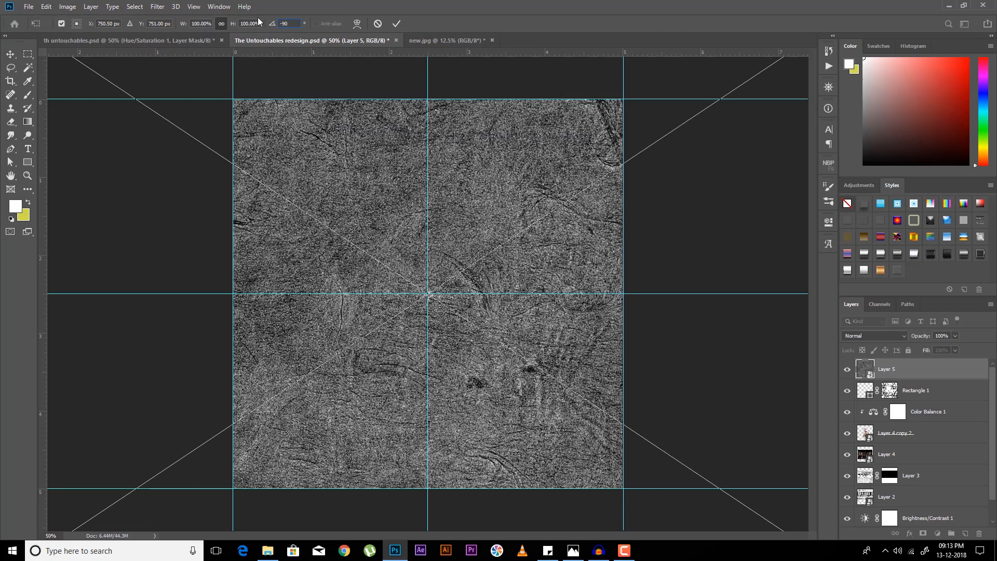
{"action": "type", "text": "10"}
{"action": "key", "text": "Return"}
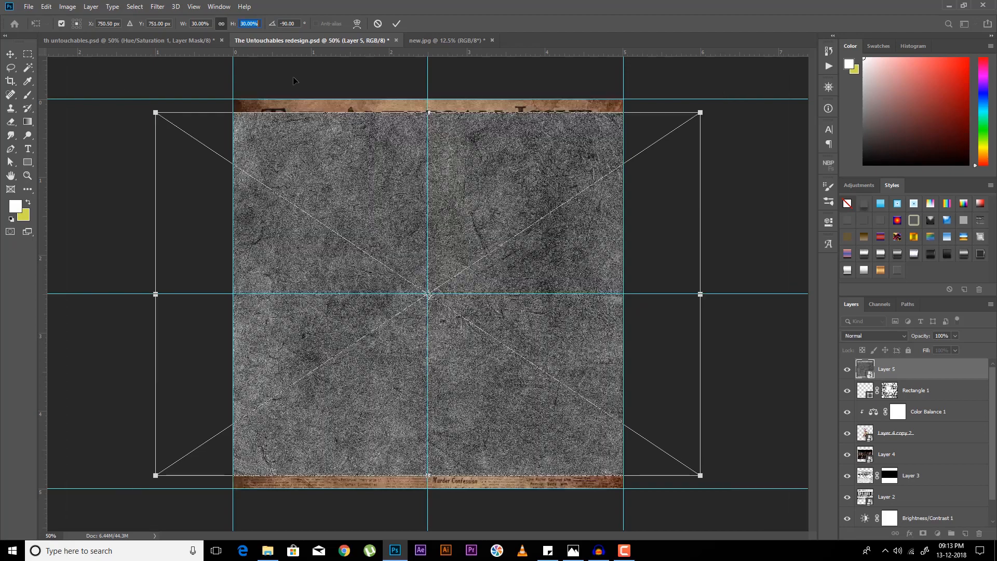
{"action": "key", "text": "Up"}
{"action": "key", "text": "Up"}
{"action": "key", "text": "Up"}
{"action": "key", "text": "Up"}
{"action": "key", "text": "Up"}
{"action": "key", "text": "Up"}
{"action": "key", "text": "Up"}
{"action": "key", "text": "Up"}
{"action": "key", "text": "Up"}
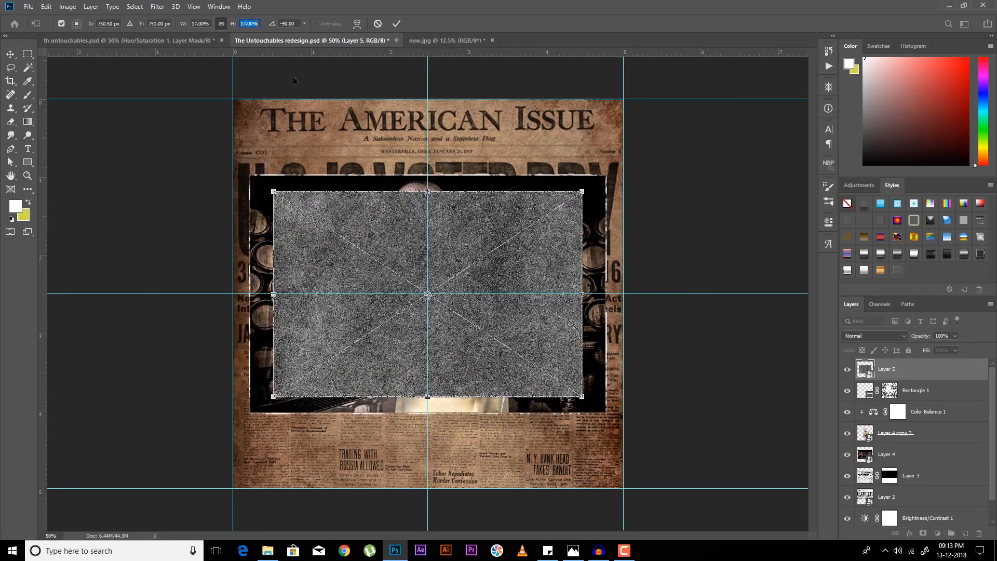
{"action": "key", "text": "Up"}
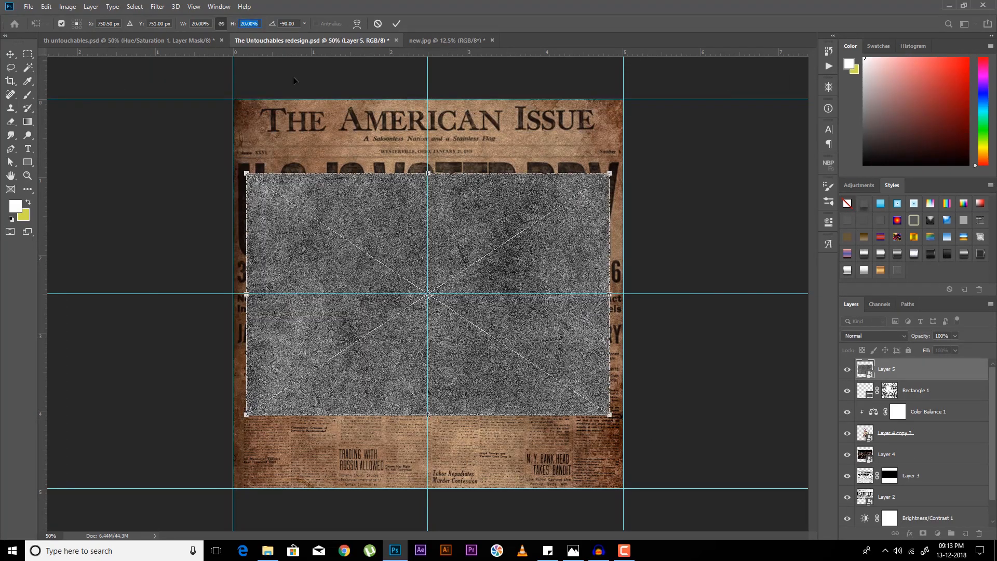
{"action": "key", "text": "Return"}
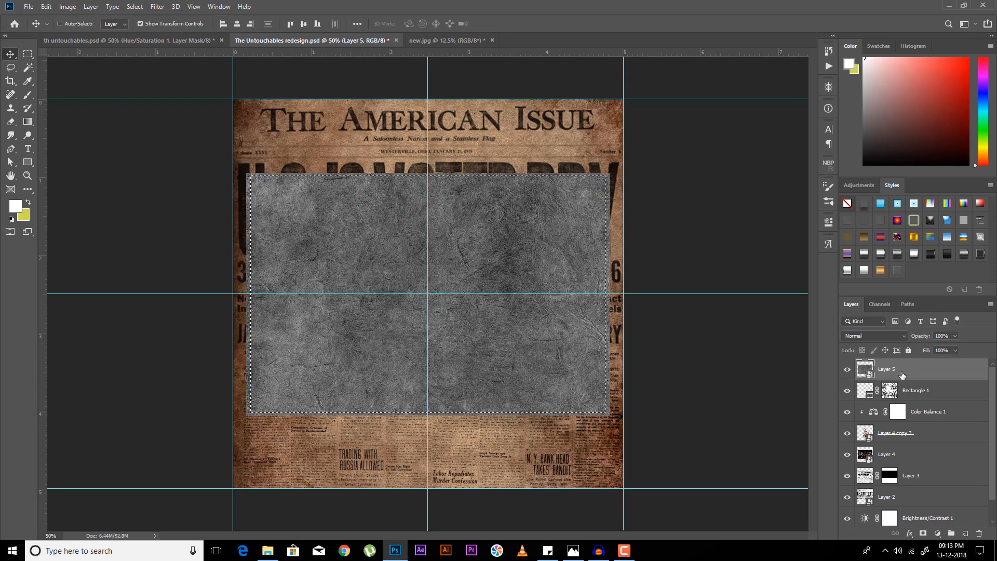
Step: Mask the Layer 5 texture to the white border's rectangle and unlink the mask from the layer
{"action": "left_click", "coordinate": [923, 533]}
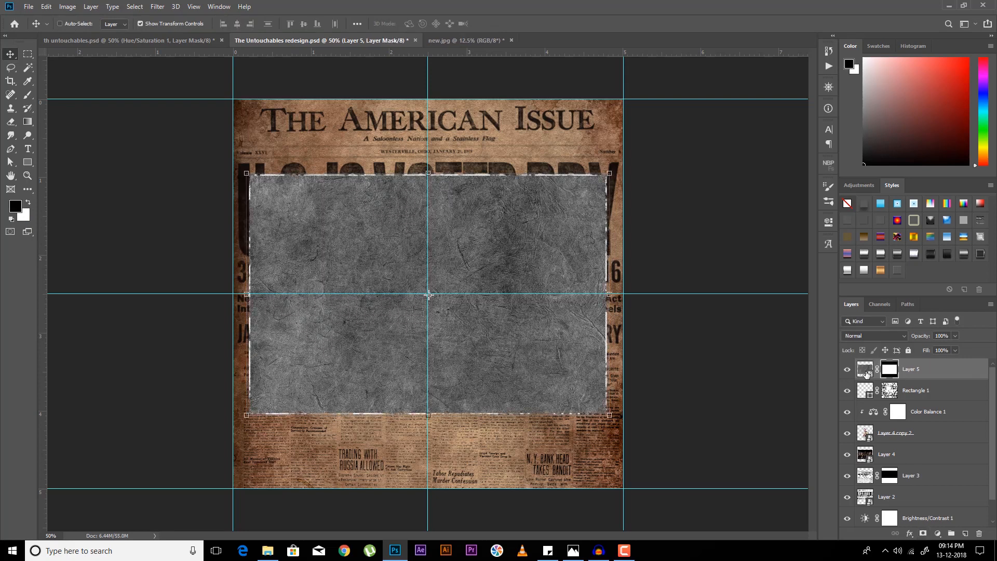
{"action": "left_click", "coordinate": [878, 369]}
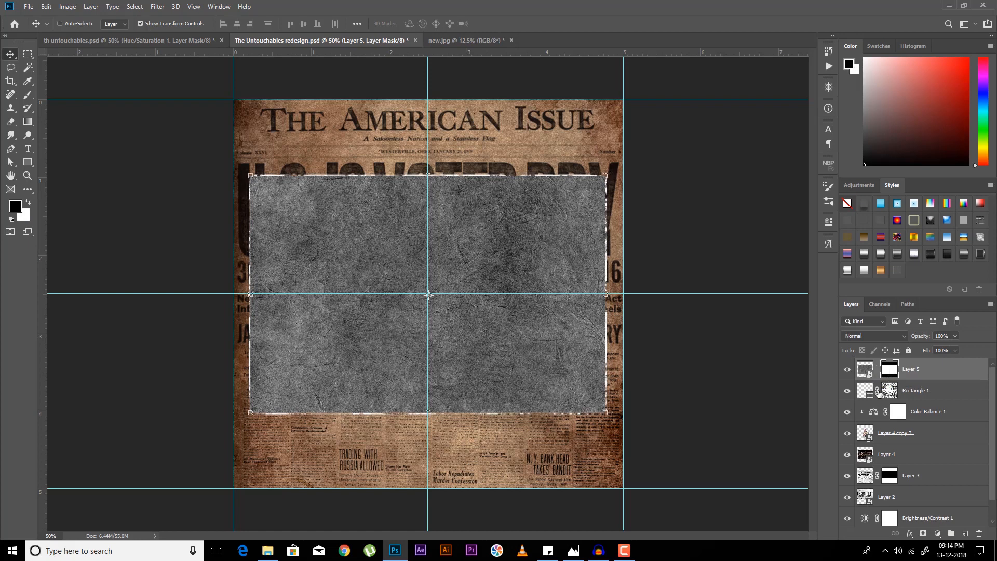
{"action": "key", "text": "ctrl+t"}
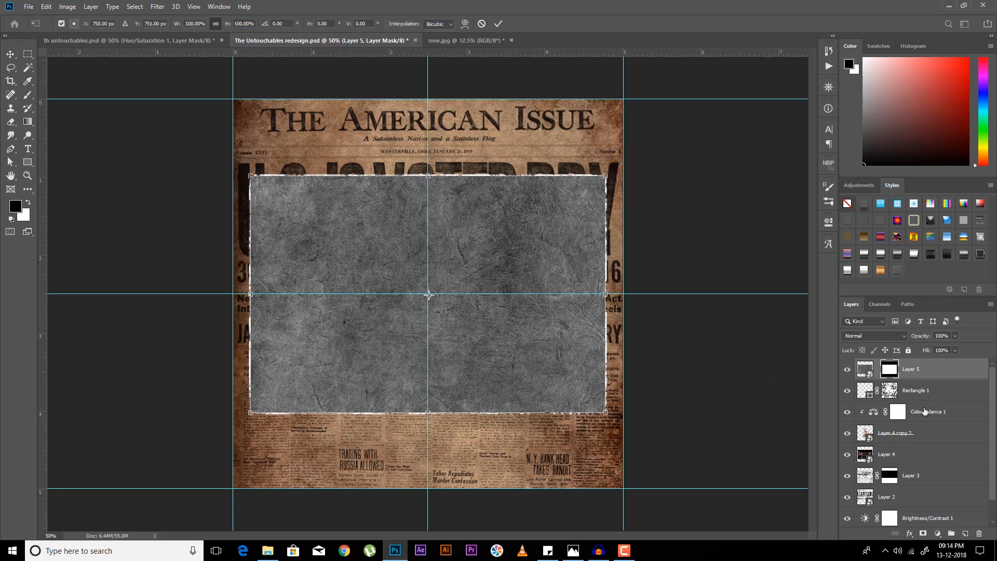
{"action": "key", "text": "Escape"}
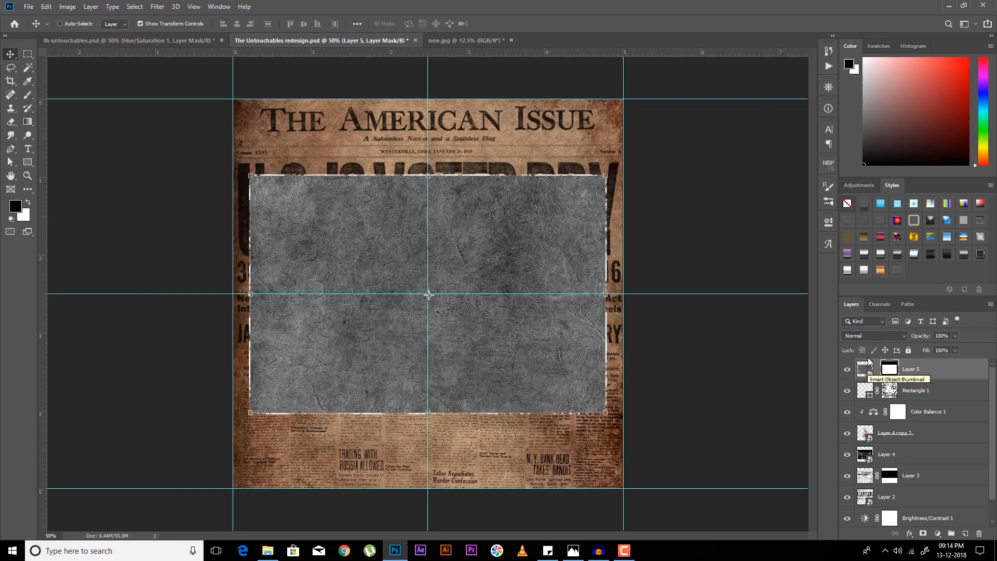
Step: Set the blend mode of Layer 5 to Hard Light
{"action": "left_click", "coordinate": [870, 336]}
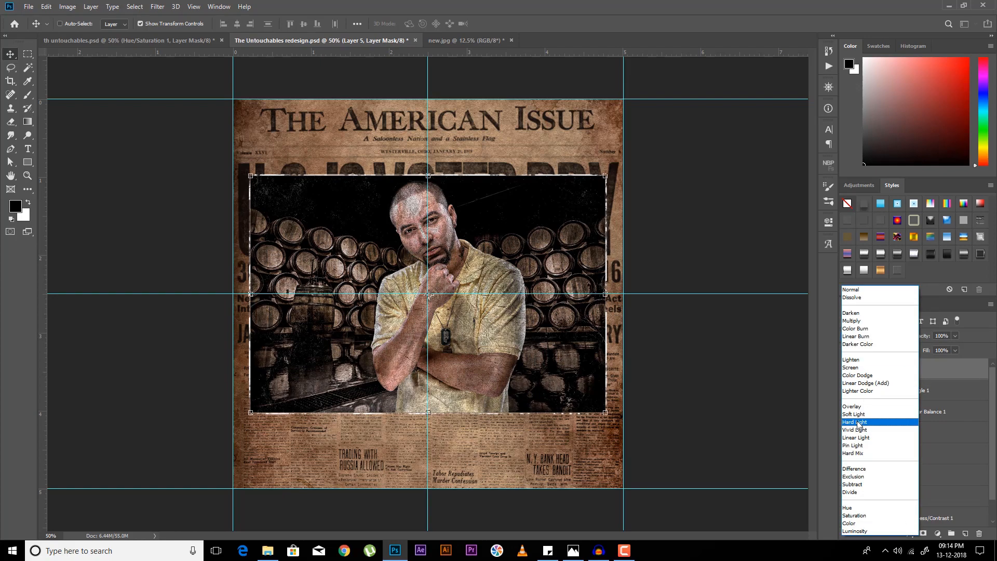
{"action": "left_click", "coordinate": [860, 422]}
{"action": "key", "text": "ctrl+plus"}
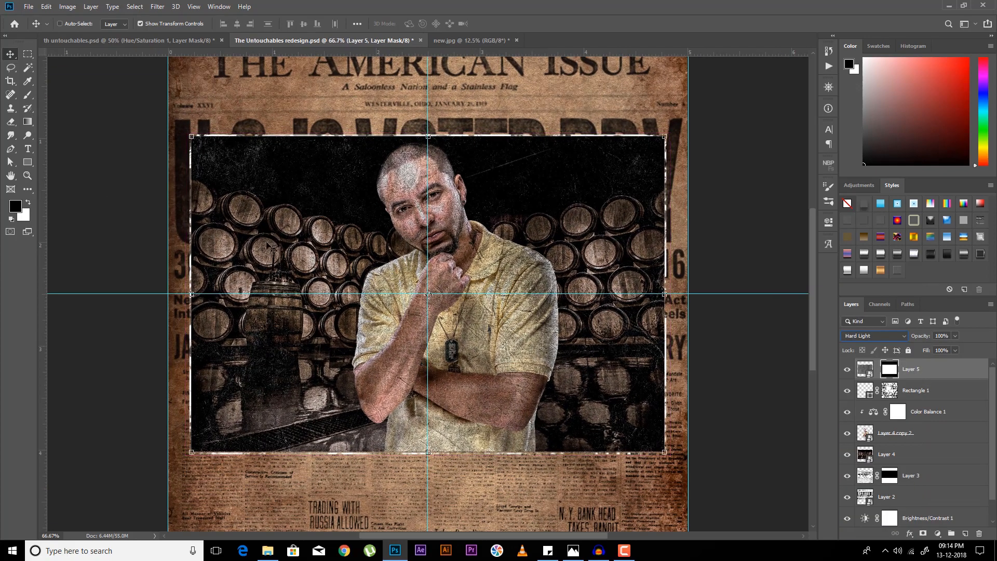
Step: Paint black splatters over the man's face on the Layer 5 mask with the Brush tool at 125 px
{"action": "left_click", "coordinate": [32, 95]}
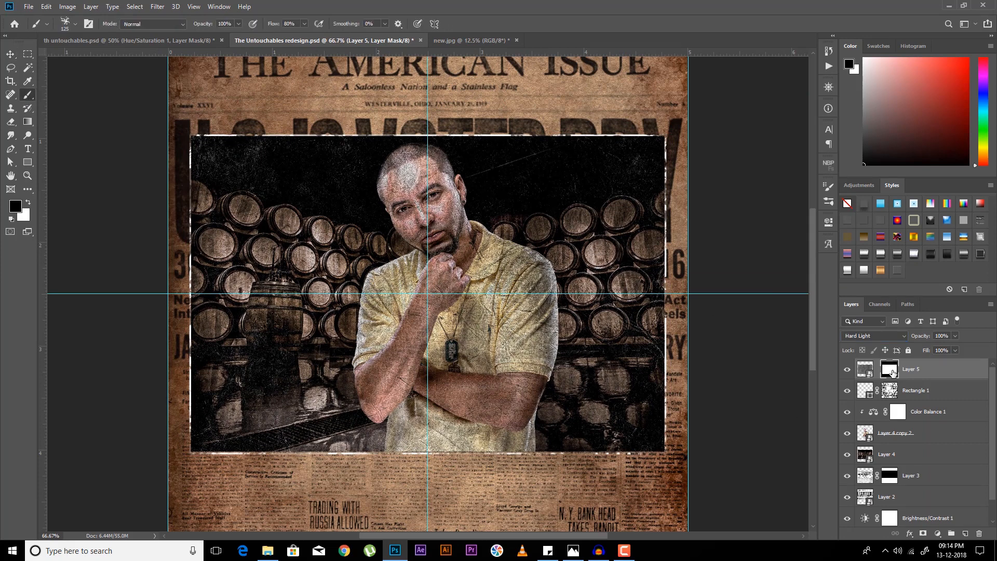
{"action": "right_click", "coordinate": [893, 373]}
{"action": "left_click", "coordinate": [890, 368]}
{"action": "mouse_move", "coordinate": [435, 196]}
{"action": "left_mouse_down"}
{"action": "mouse_move", "coordinate": [488, 225]}
{"action": "mouse_move", "coordinate": [385, 217]}
{"action": "left_mouse_up"}
Step: Try to clear the texture from the man by painting black splatters on the Layer 5 mask at 500 px
{"action": "key", "text": "bracketright"}
{"action": "key", "text": "bracketright"}
{"action": "key", "text": "bracketright"}
{"action": "key", "text": "bracketright"}
{"action": "key", "text": "bracketright"}
{"action": "key", "text": "bracketright"}
{"action": "key", "text": "bracketright"}
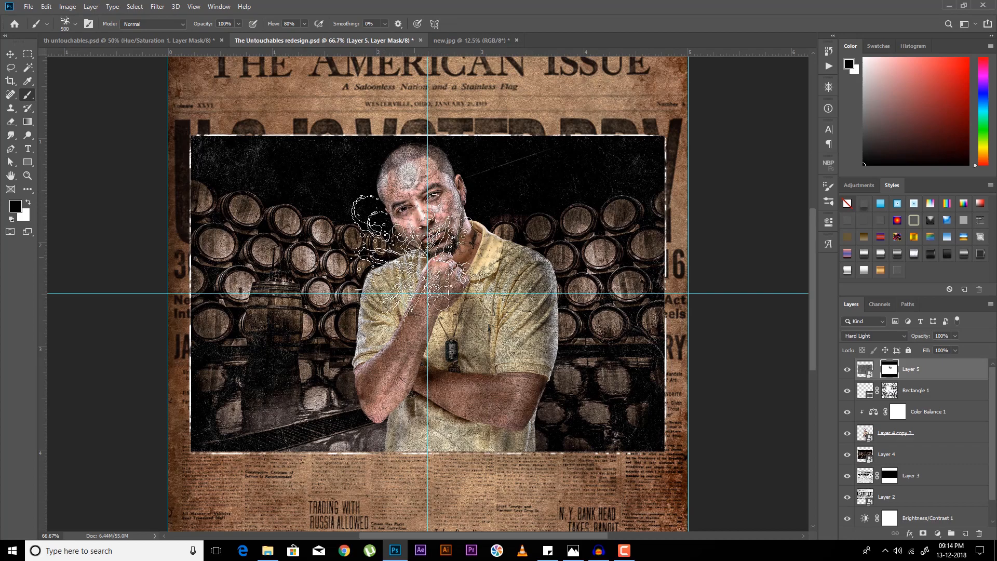
{"action": "mouse_move", "coordinate": [436, 236]}
{"action": "left_mouse_down"}
{"action": "mouse_move", "coordinate": [421, 152]}
{"action": "mouse_move", "coordinate": [430, 144]}
{"action": "mouse_move", "coordinate": [416, 372]}
{"action": "mouse_move", "coordinate": [423, 398]}
{"action": "mouse_move", "coordinate": [460, 317]}
{"action": "mouse_move", "coordinate": [451, 297]}
{"action": "mouse_move", "coordinate": [381, 312]}
{"action": "mouse_move", "coordinate": [478, 268]}
{"action": "mouse_move", "coordinate": [397, 400]}
{"action": "left_mouse_up"}
{"action": "key", "text": "ctrl+z"}
{"action": "key", "text": "ctrl+z"}
{"action": "key", "text": "ctrl+z"}
{"action": "key", "text": "ctrl+z"}
{"action": "key", "text": "ctrl+z"}
{"action": "key", "text": "ctrl+z"}
{"action": "key", "text": "ctrl+z"}
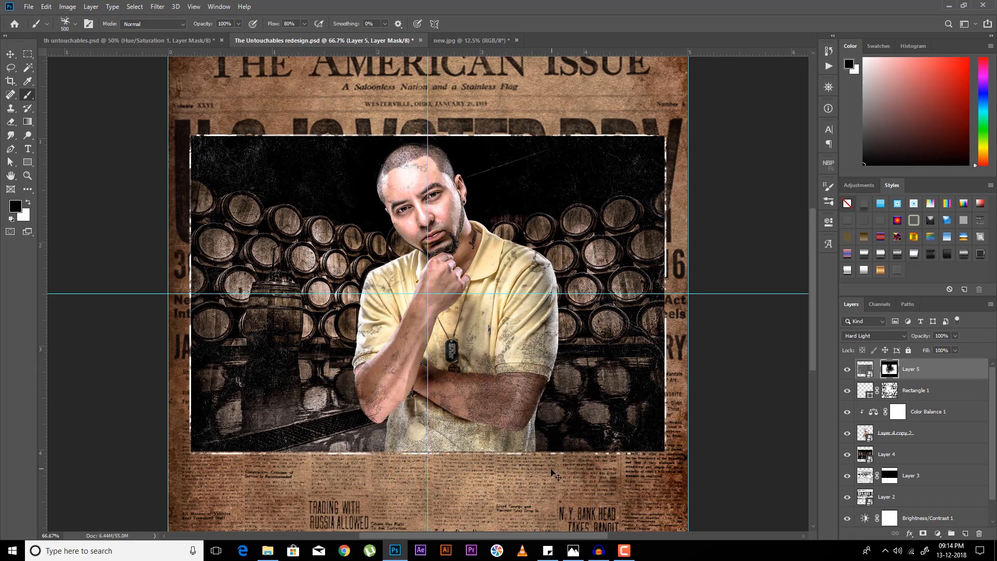
Step: Clear the texture from the man by painting black on the Layer 5 mask with the 306 px leaf brush from Special Effects Brushes
{"action": "right_click", "coordinate": [434, 203]}
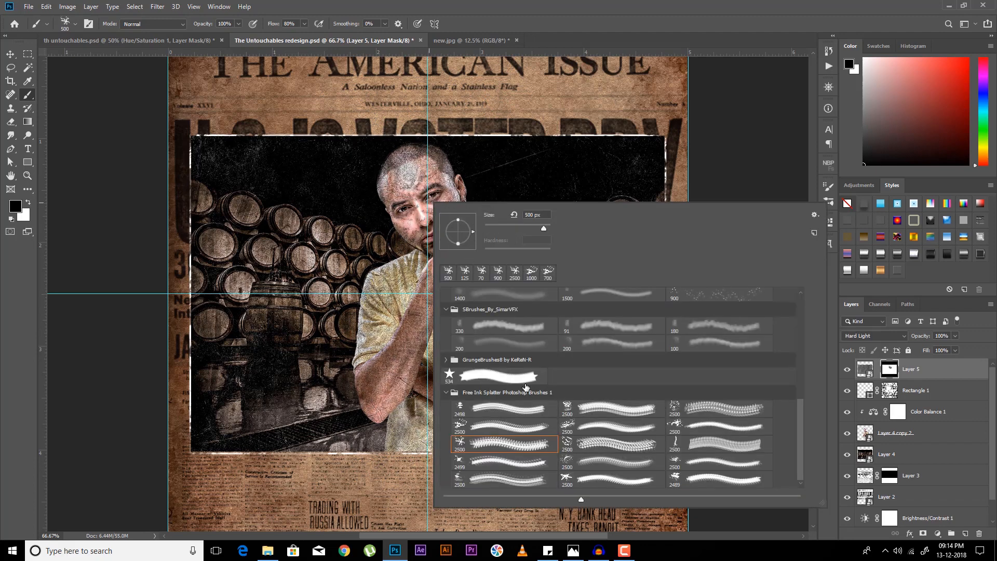
{"action": "scroll", "coordinate": [539, 366], "scroll_direction": "up", "scroll_amount": 4}
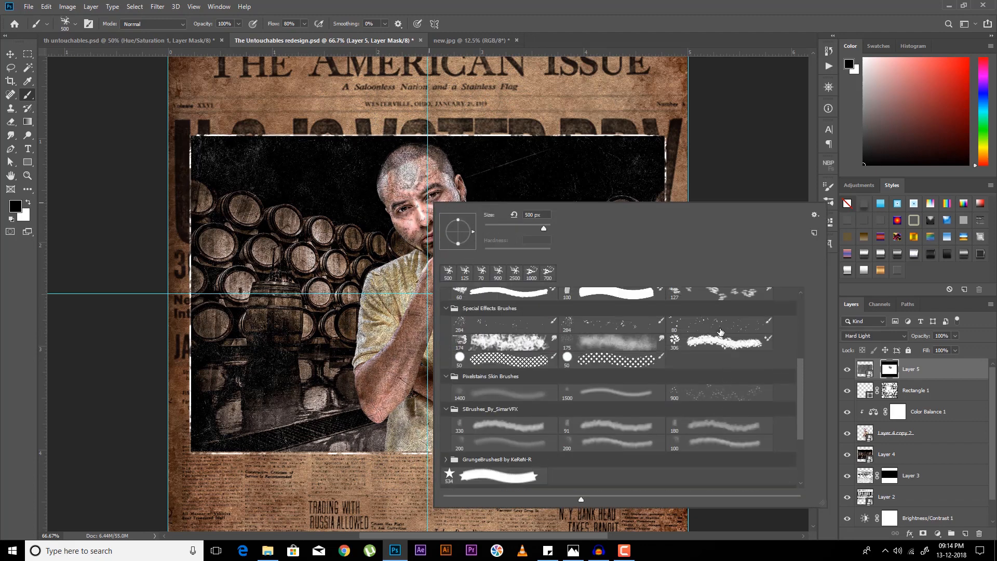
{"action": "left_click", "coordinate": [709, 344]}
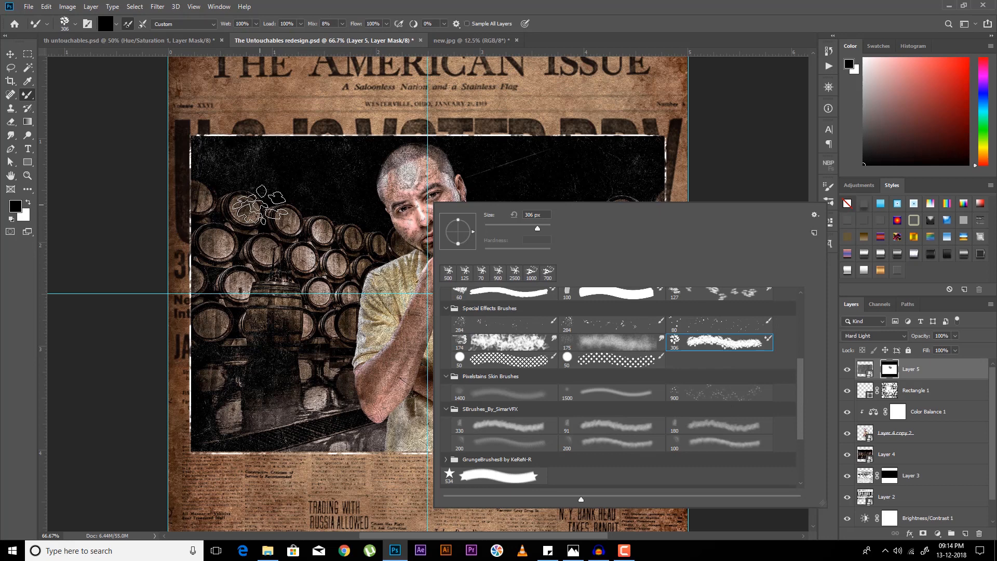
{"action": "left_click", "coordinate": [260, 204]}
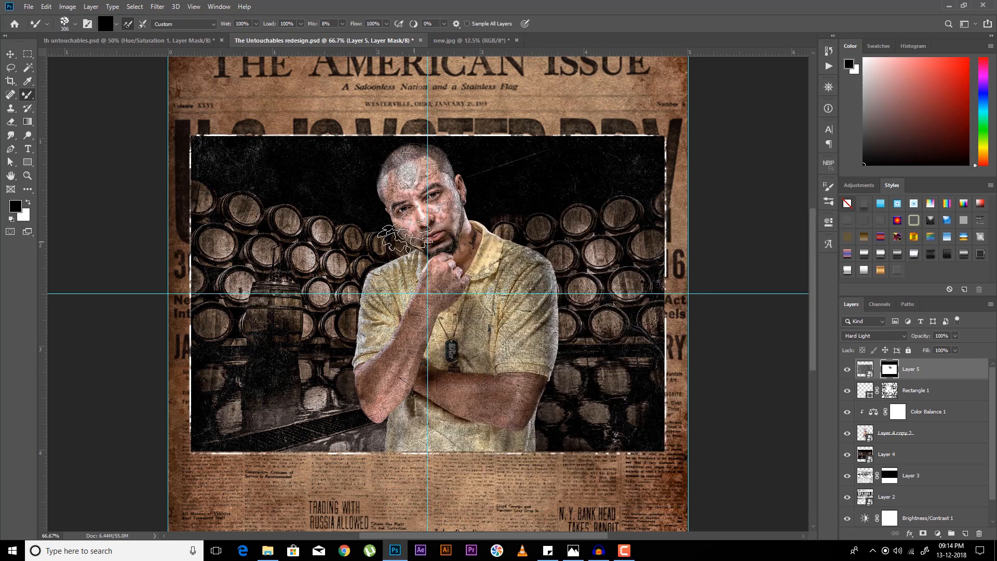
{"action": "mouse_move", "coordinate": [429, 173]}
{"action": "left_mouse_down"}
{"action": "mouse_move", "coordinate": [405, 215]}
{"action": "mouse_move", "coordinate": [400, 184]}
{"action": "mouse_move", "coordinate": [452, 213]}
{"action": "mouse_move", "coordinate": [426, 299]}
{"action": "mouse_move", "coordinate": [392, 286]}
{"action": "mouse_move", "coordinate": [424, 298]}
{"action": "mouse_move", "coordinate": [480, 213]}
{"action": "mouse_move", "coordinate": [459, 291]}
{"action": "mouse_move", "coordinate": [415, 179]}
{"action": "mouse_move", "coordinate": [446, 205]}
{"action": "mouse_move", "coordinate": [413, 166]}
{"action": "mouse_move", "coordinate": [383, 283]}
{"action": "mouse_move", "coordinate": [510, 270]}
{"action": "mouse_move", "coordinate": [418, 169]}
{"action": "mouse_move", "coordinate": [483, 223]}
{"action": "mouse_move", "coordinate": [389, 369]}
{"action": "mouse_move", "coordinate": [395, 352]}
{"action": "mouse_move", "coordinate": [522, 317]}
{"action": "mouse_move", "coordinate": [495, 259]}
{"action": "mouse_move", "coordinate": [475, 307]}
{"action": "mouse_move", "coordinate": [416, 330]}
{"action": "mouse_move", "coordinate": [525, 267]}
{"action": "mouse_move", "coordinate": [379, 394]}
{"action": "mouse_move", "coordinate": [424, 364]}
{"action": "mouse_move", "coordinate": [498, 419]}
{"action": "mouse_move", "coordinate": [521, 274]}
{"action": "mouse_move", "coordinate": [425, 337]}
{"action": "left_mouse_up"}
{"action": "key", "text": "x"}
{"action": "key", "text": "x"}
{"action": "mouse_move", "coordinate": [440, 281]}
{"action": "left_mouse_down"}
{"action": "mouse_move", "coordinate": [393, 364]}
{"action": "mouse_move", "coordinate": [515, 326]}
{"action": "mouse_move", "coordinate": [403, 358]}
{"action": "mouse_move", "coordinate": [508, 365]}
{"action": "mouse_move", "coordinate": [432, 363]}
{"action": "left_mouse_up"}
{"action": "key", "text": "x"}
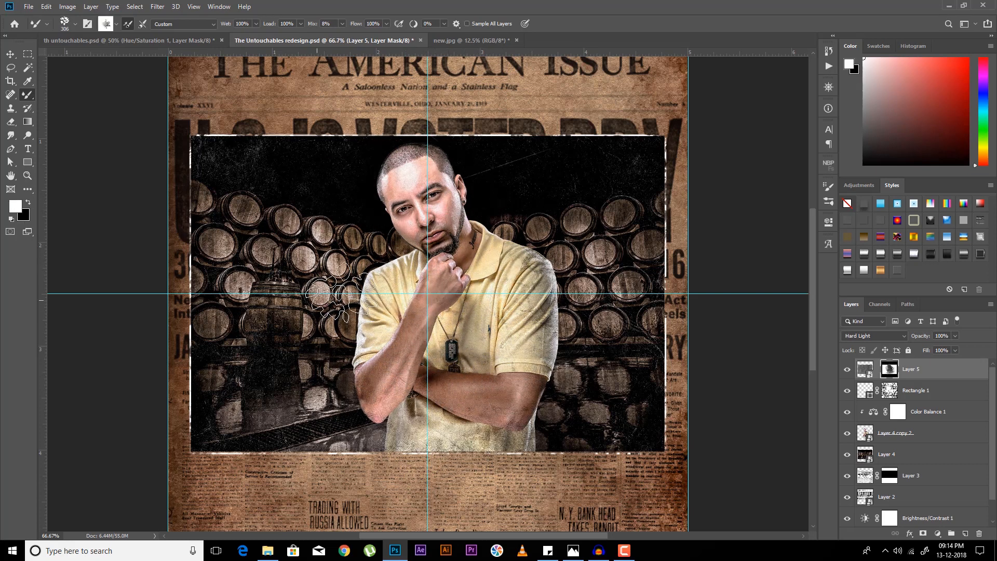
{"action": "key", "text": "x"}
{"action": "mouse_move", "coordinate": [403, 195]}
{"action": "left_mouse_down"}
{"action": "mouse_move", "coordinate": [481, 325]}
{"action": "mouse_move", "coordinate": [382, 325]}
{"action": "mouse_move", "coordinate": [534, 264]}
{"action": "mouse_move", "coordinate": [480, 290]}
{"action": "mouse_move", "coordinate": [556, 327]}
{"action": "left_mouse_up"}
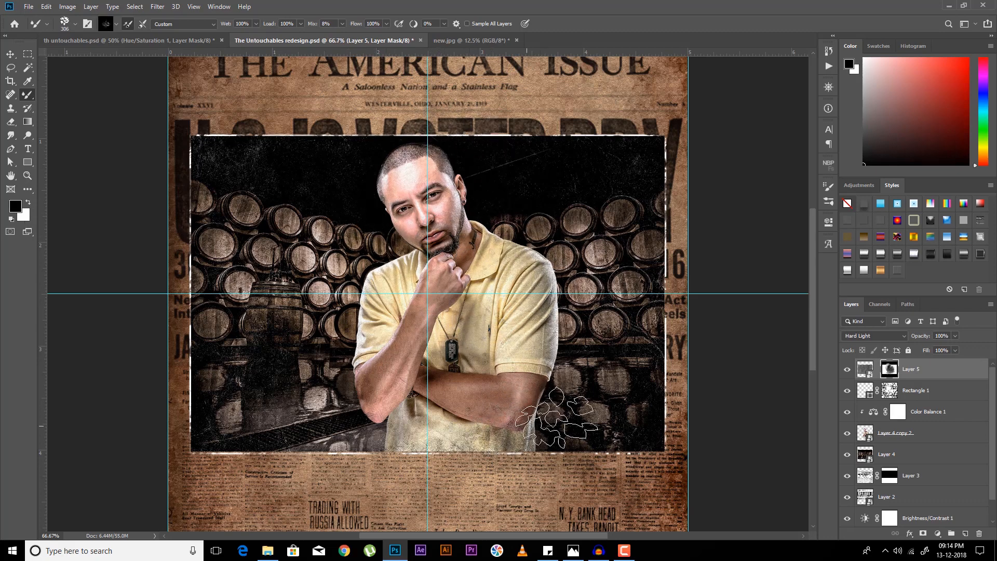
Step: Compare the painted Layer 5 mask with the Hue/Saturation 1 and Group 2 masks in th untouchables.psd
{"action": "left_click", "coordinate": [891, 370], "text": "alt"}
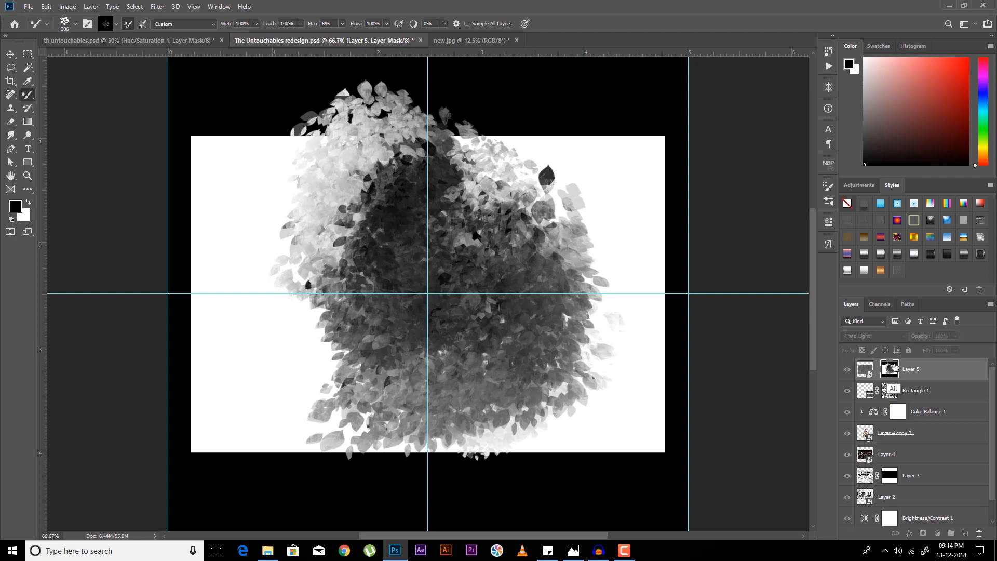
{"action": "left_click", "coordinate": [895, 367], "text": "alt"}
{"action": "left_click", "coordinate": [129, 40]}
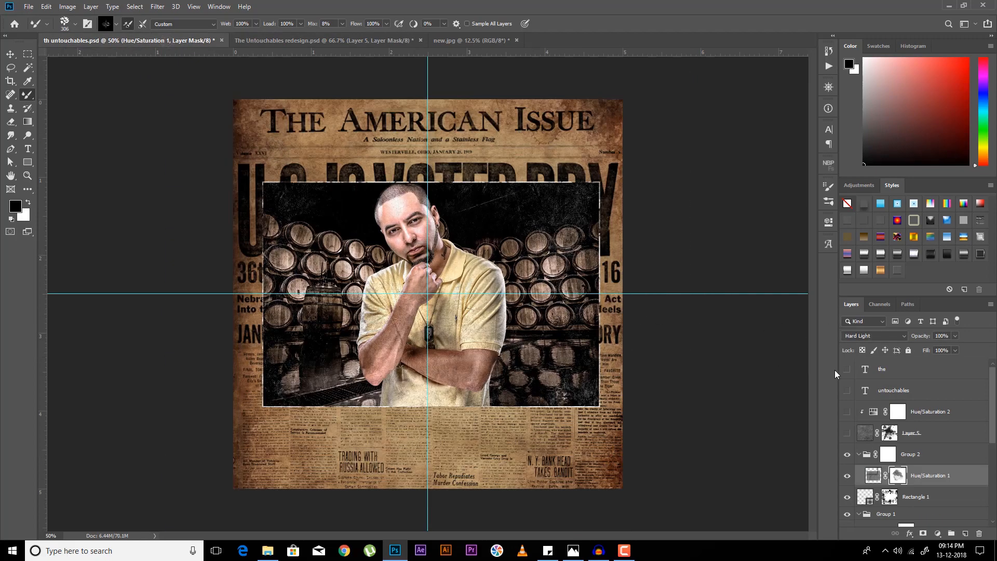
{"action": "left_click", "coordinate": [898, 475], "text": "alt"}
{"action": "left_click", "coordinate": [898, 475], "text": "alt"}
{"action": "left_click", "coordinate": [868, 455]}
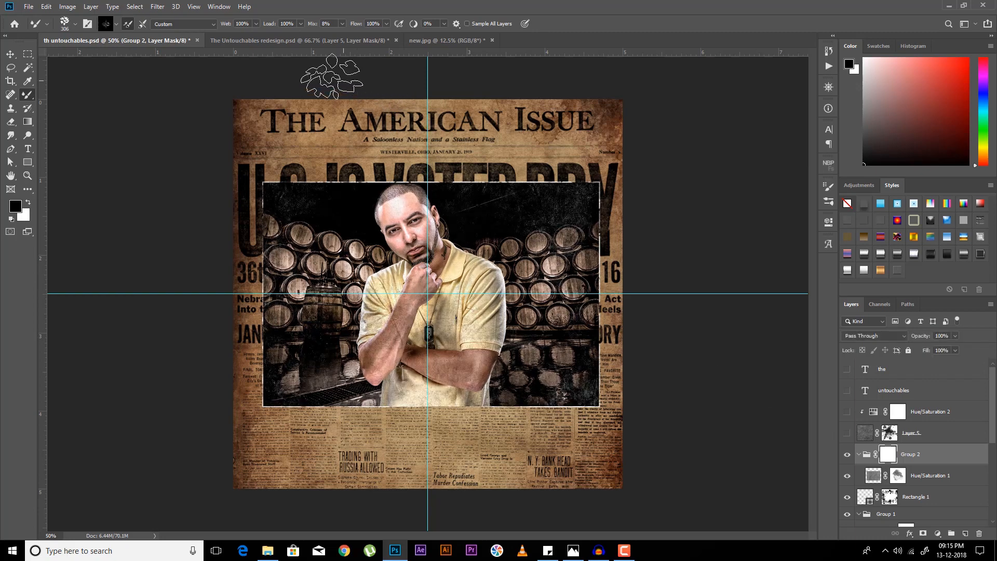
{"action": "left_click", "coordinate": [318, 41]}
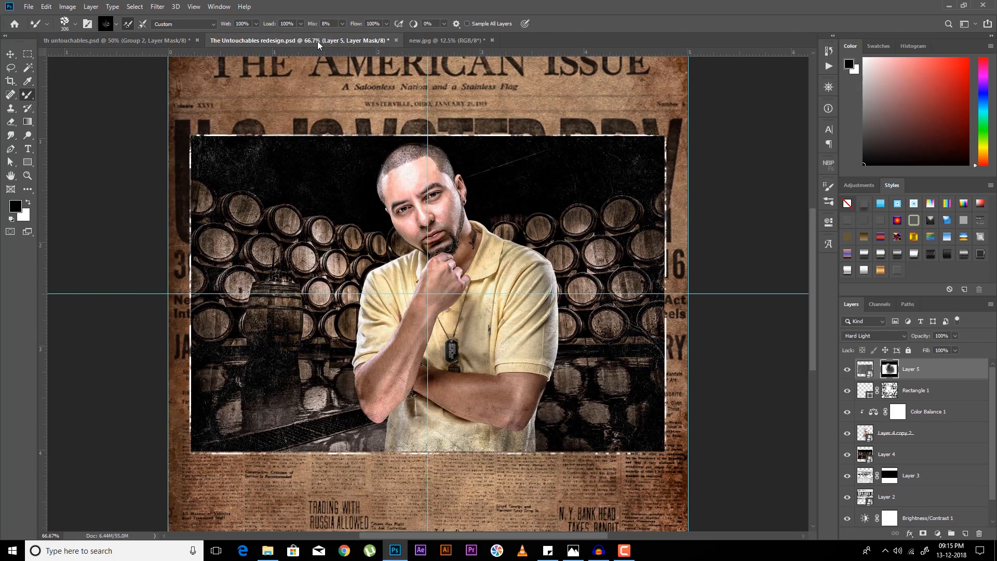
Step: Make Layer 5 visible in th untouchables.psd and set its blend mode to Normal
{"action": "left_click", "coordinate": [154, 40]}
{"action": "left_click", "coordinate": [848, 433]}
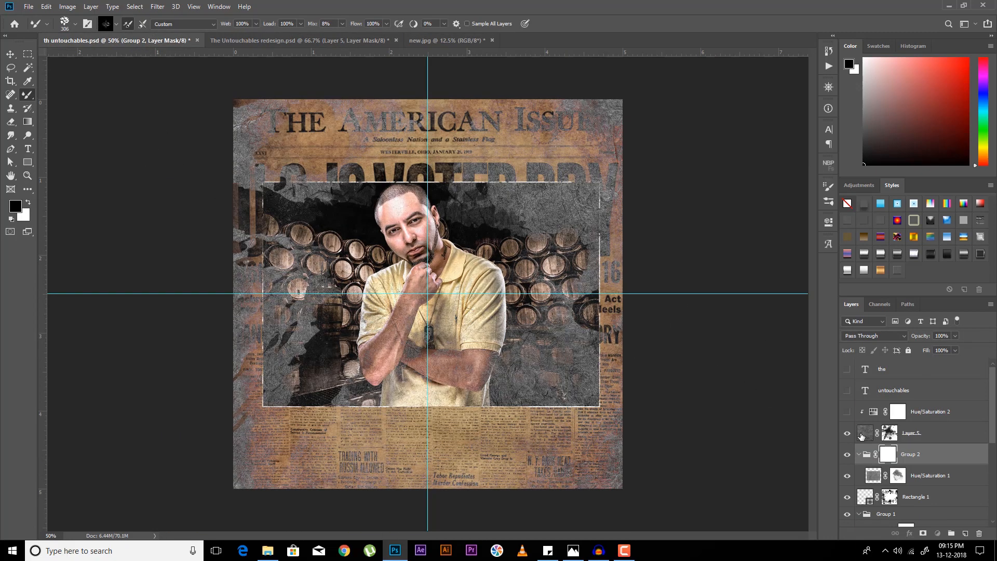
{"action": "left_click", "coordinate": [860, 434]}
{"action": "left_click", "coordinate": [874, 336]}
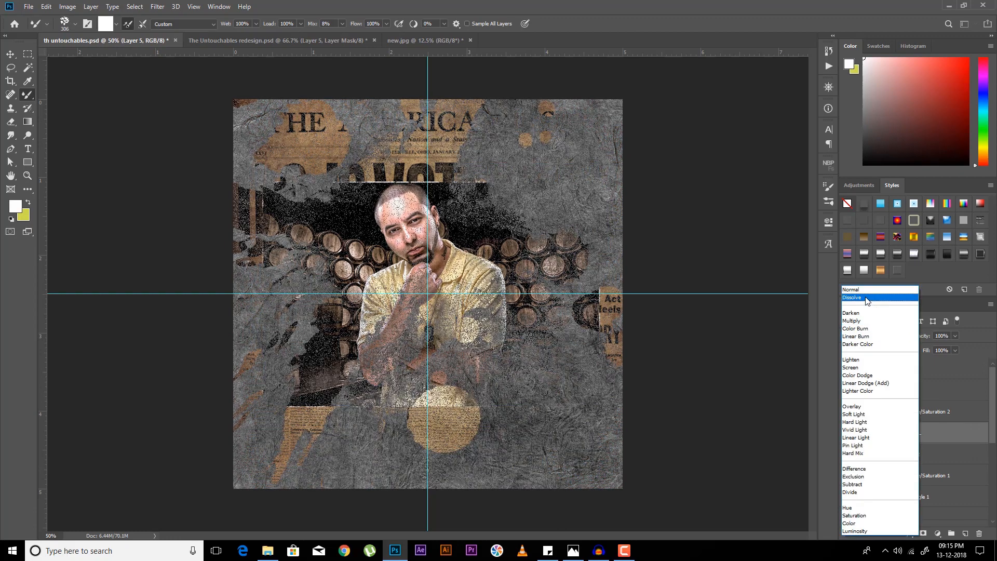
{"action": "left_click", "coordinate": [860, 292]}
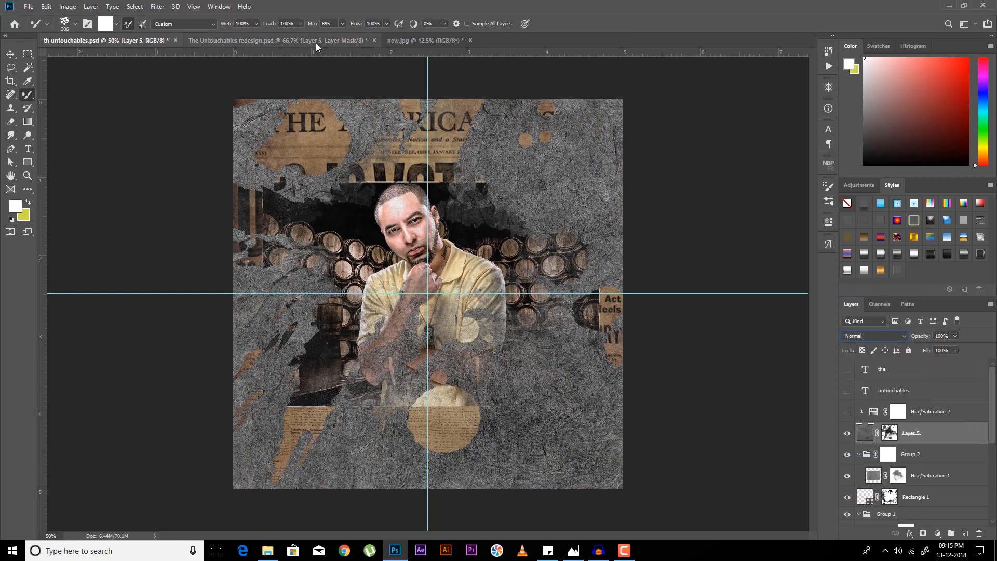
Step: Bring the texture from new.jpg into The Untouchables redesign.psd as the topmost layer and scale it to 33%
{"action": "left_click", "coordinate": [316, 42]}
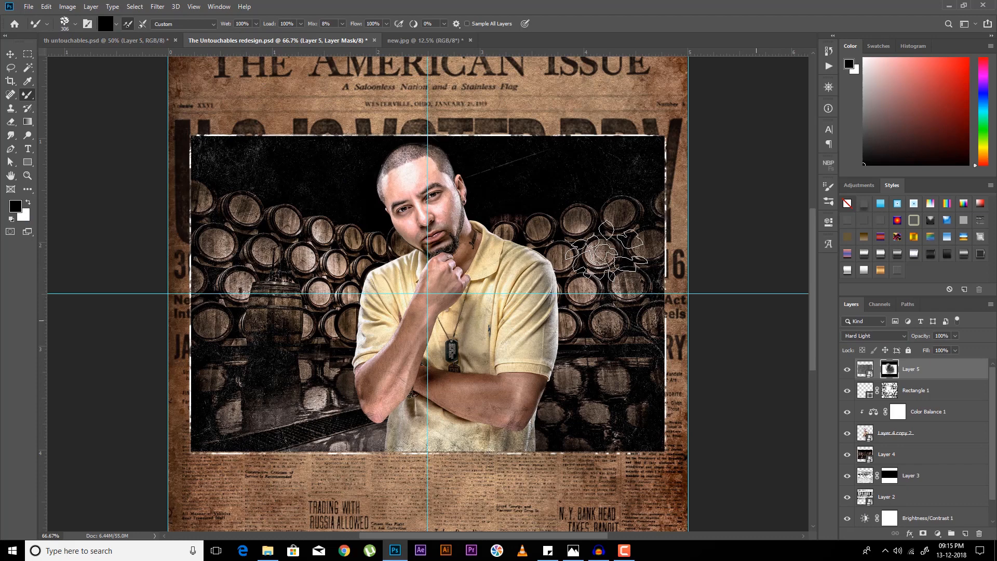
{"action": "left_click", "coordinate": [423, 41]}
{"action": "key", "text": "v"}
{"action": "left_click_drag", "start_coordinate": [263, 153], "coordinate": [435, 255]}
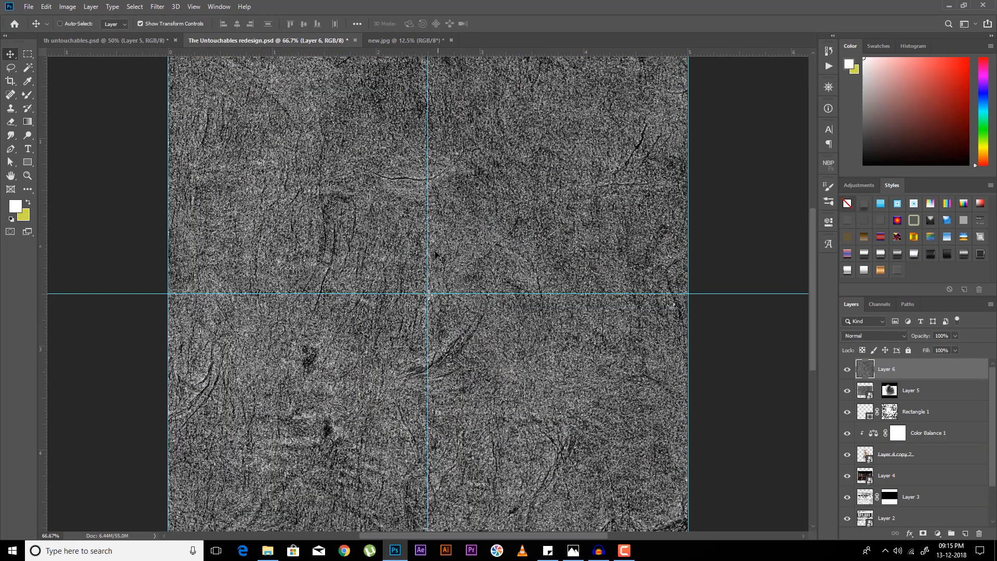
{"action": "key", "text": "ctrl+minus"}
{"action": "key", "text": "ctrl+minus"}
{"action": "key", "text": "ctrl+t"}
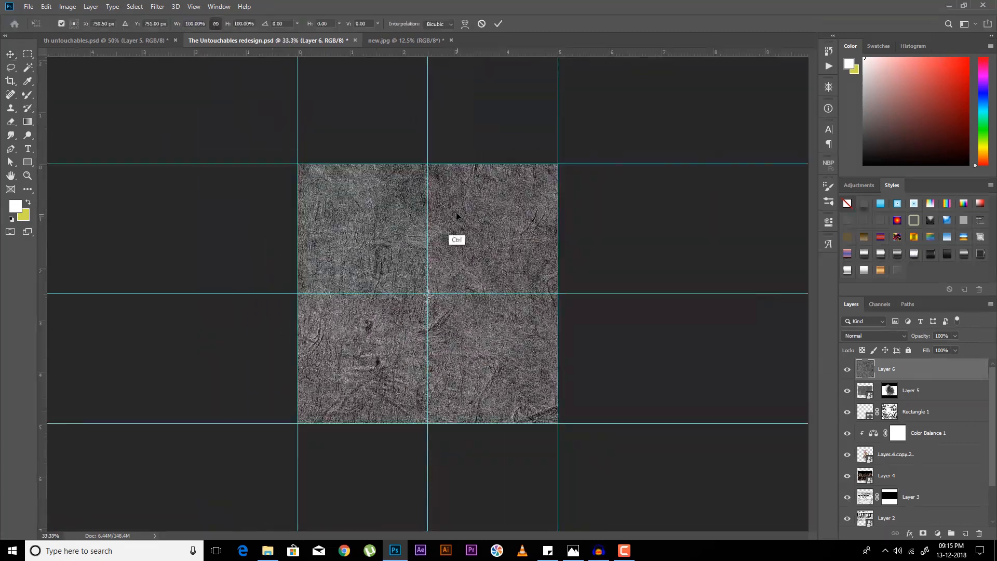
{"action": "left_click_drag", "start_coordinate": [228, 24], "coordinate": [258, 102]}
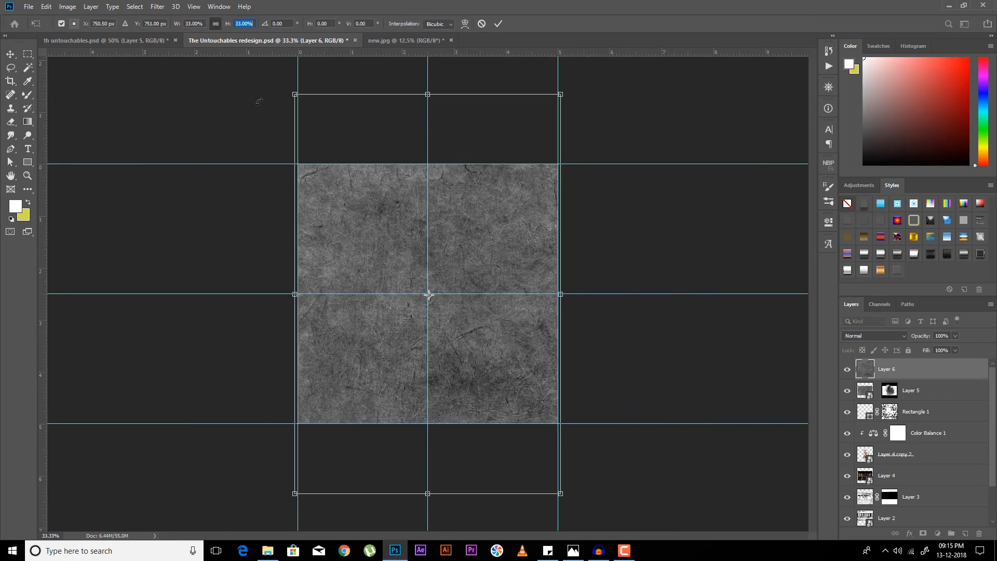
{"action": "key", "text": "Return"}
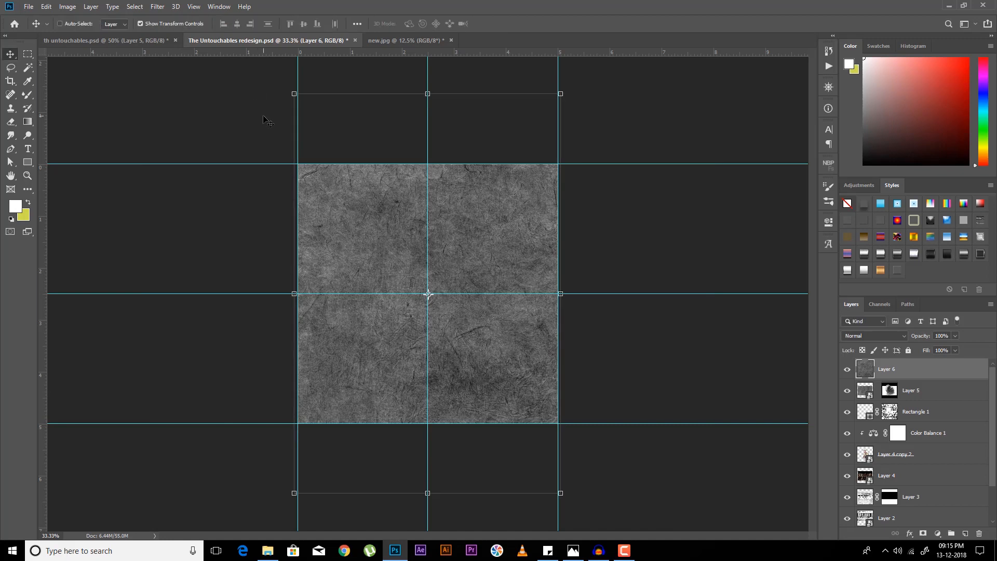
Step: Set the blend mode of Layer 6 to Lighten
{"action": "left_click", "coordinate": [877, 336]}
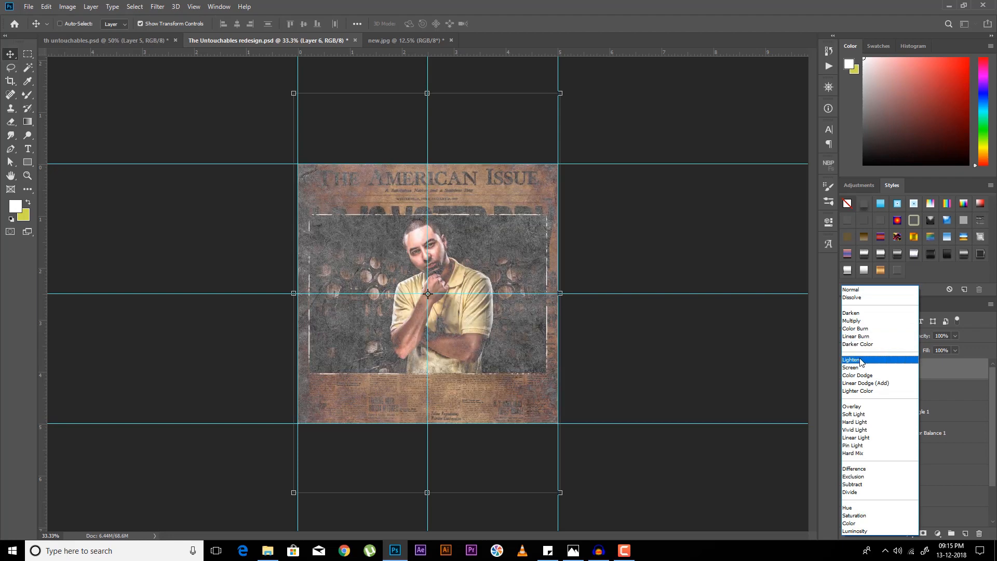
{"action": "left_click", "coordinate": [852, 359]}
{"action": "key", "text": "ctrl+plus"}
{"action": "key", "text": "ctrl+plus"}
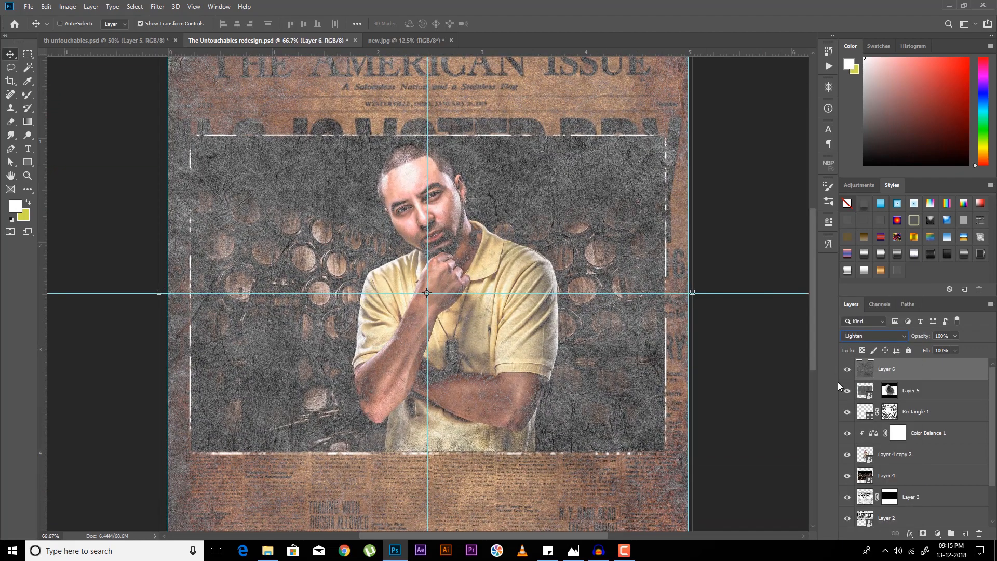
Step: Add a layer mask to Layer 6 and switch from the Mixer Brush to the Brush tool
{"action": "left_click", "coordinate": [925, 533]}
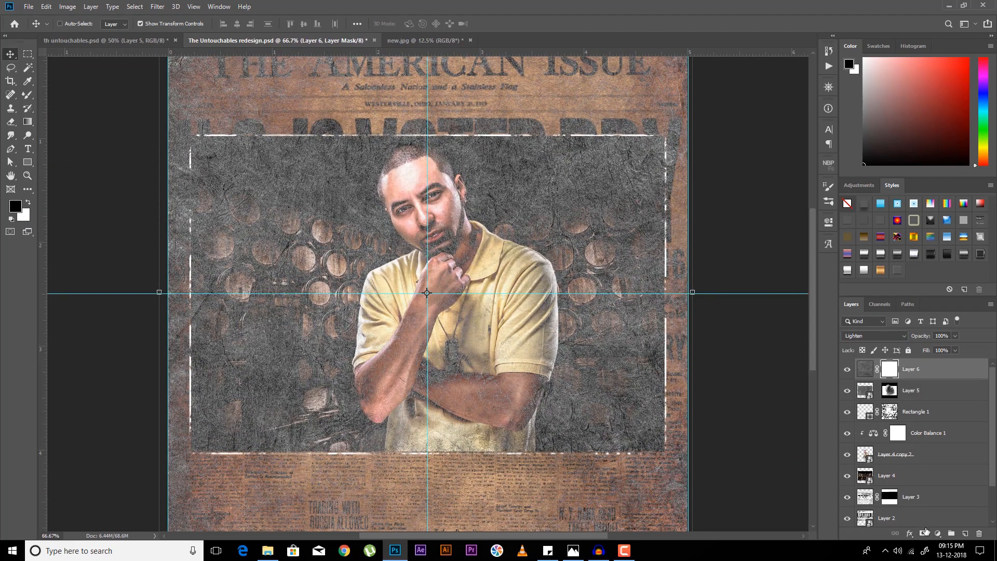
{"action": "left_click", "coordinate": [27, 95]}
{"action": "right_click", "coordinate": [28, 96]}
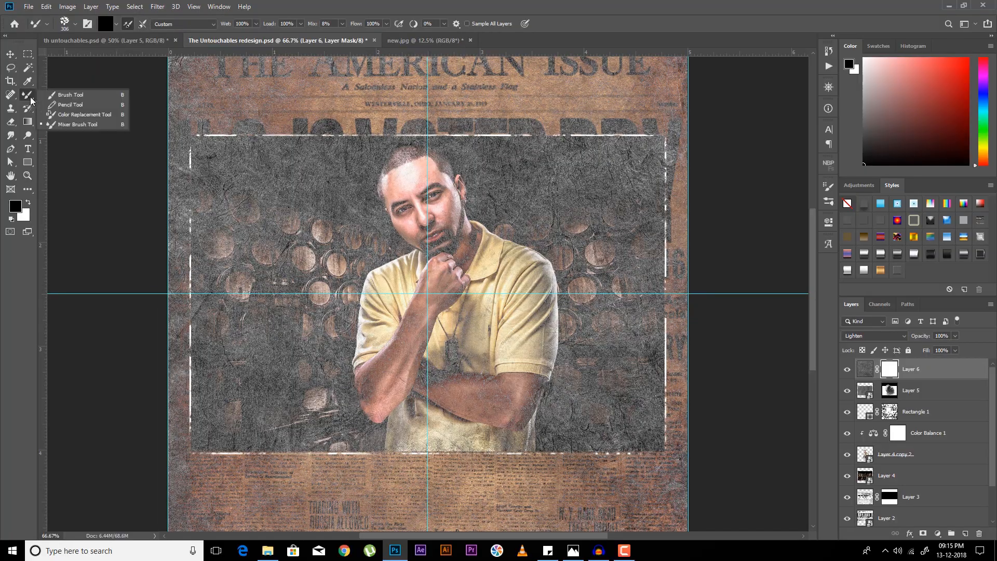
{"action": "left_click", "coordinate": [51, 96]}
Step: Try a black ink splatter on the Layer 6 mask with the brush enlarged to 1600 px
{"action": "key", "text": "bracketright"}
{"action": "key", "text": "bracketright"}
{"action": "key", "text": "bracketright"}
{"action": "key", "text": "bracketright"}
{"action": "key", "text": "bracketright"}
{"action": "key", "text": "bracketright"}
{"action": "key", "text": "bracketright"}
{"action": "key", "text": "bracketright"}
{"action": "key", "text": "bracketright"}
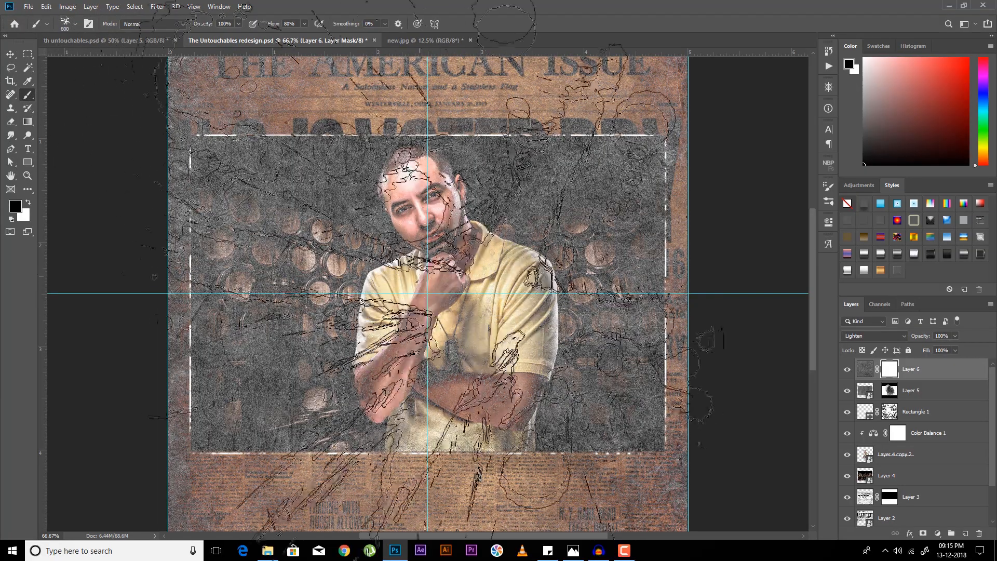
{"action": "left_click", "coordinate": [384, 202]}
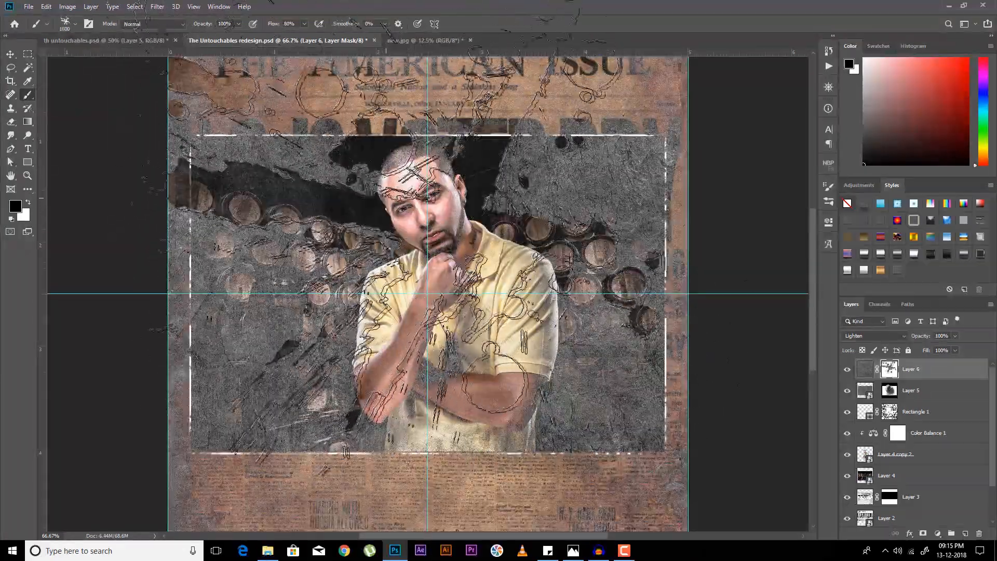
{"action": "key", "text": "ctrl+minus"}
{"action": "key", "text": "ctrl+z"}
Step: Try the 1600 px splatter around the man again, compare it with th untouchables.psd, and reset the Layer 6 mask to white
{"action": "left_click", "coordinate": [424, 275]}
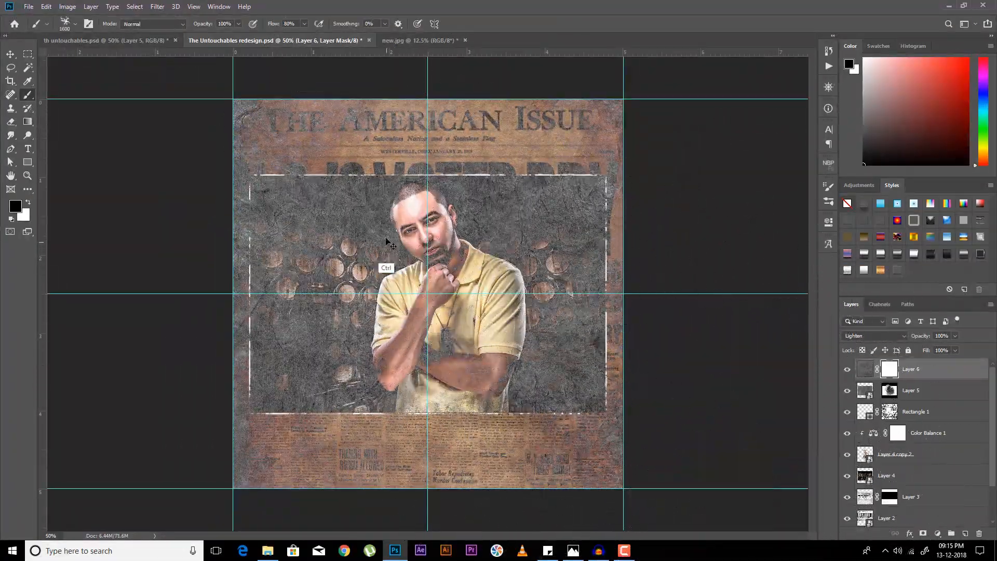
{"action": "key", "text": "ctrl+z"}
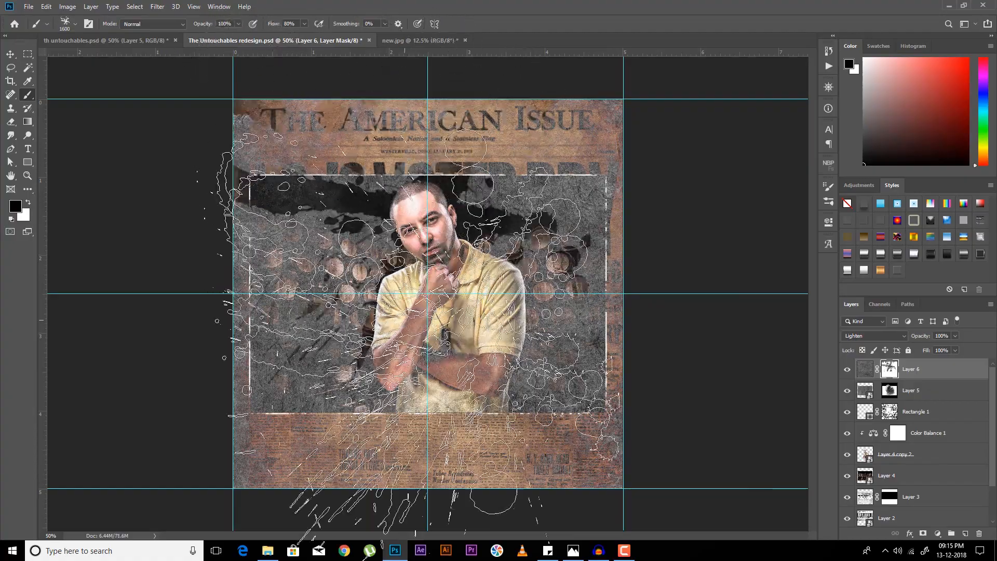
{"action": "left_click", "coordinate": [120, 40]}
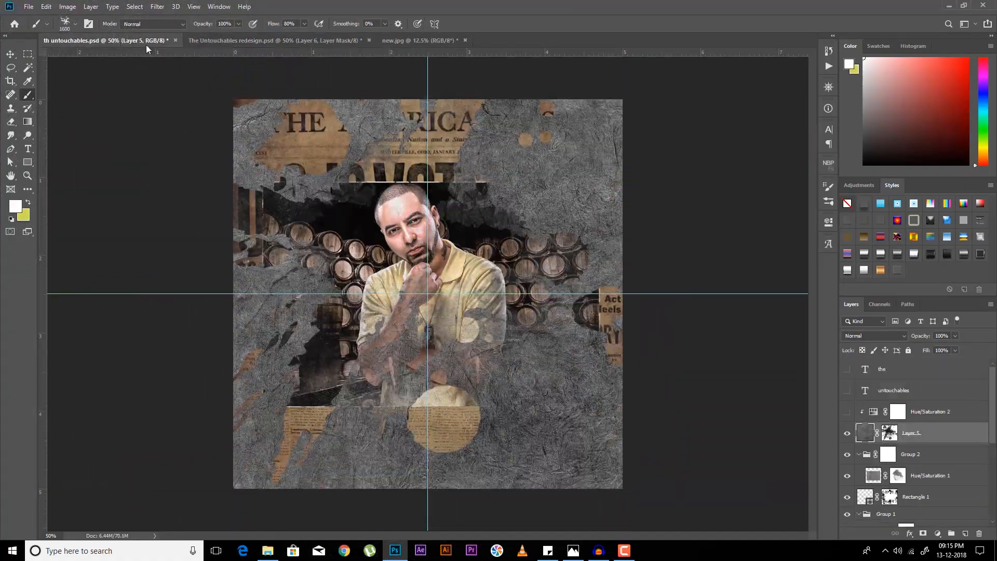
{"action": "left_click", "coordinate": [258, 41]}
{"action": "left_click", "coordinate": [257, 40]}
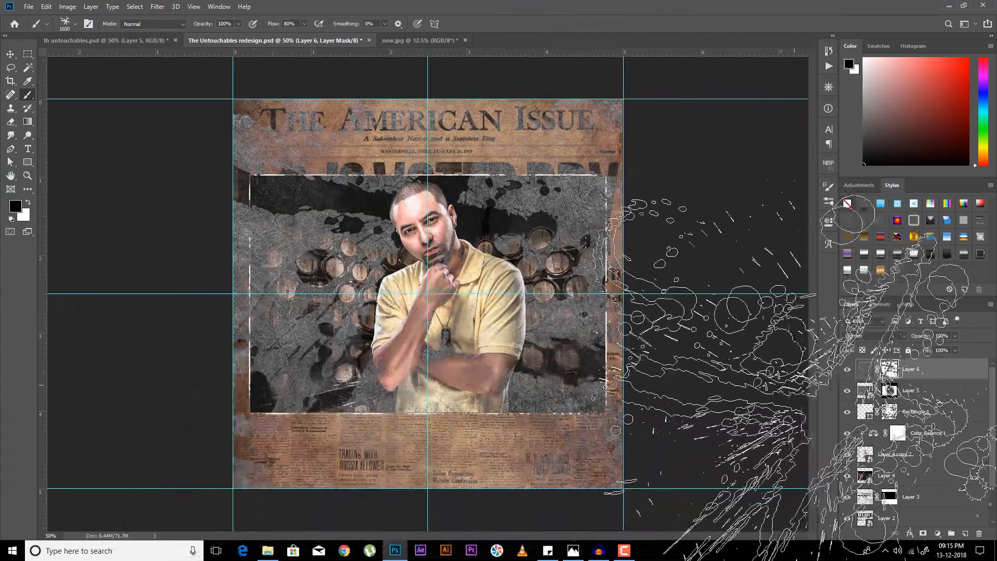
{"action": "key", "text": "ctrl+BackSpace"}
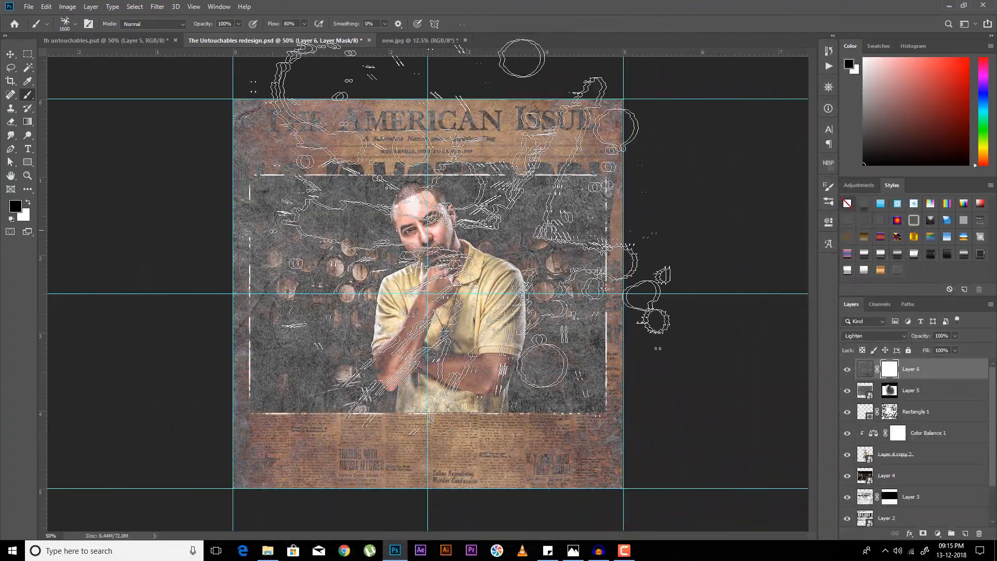
Step: Try a different 2500 px splatter from Free Ink Splatter Photoshop Brushes 1 over the man's face on the Layer 6 mask
{"action": "right_click", "coordinate": [432, 237]}
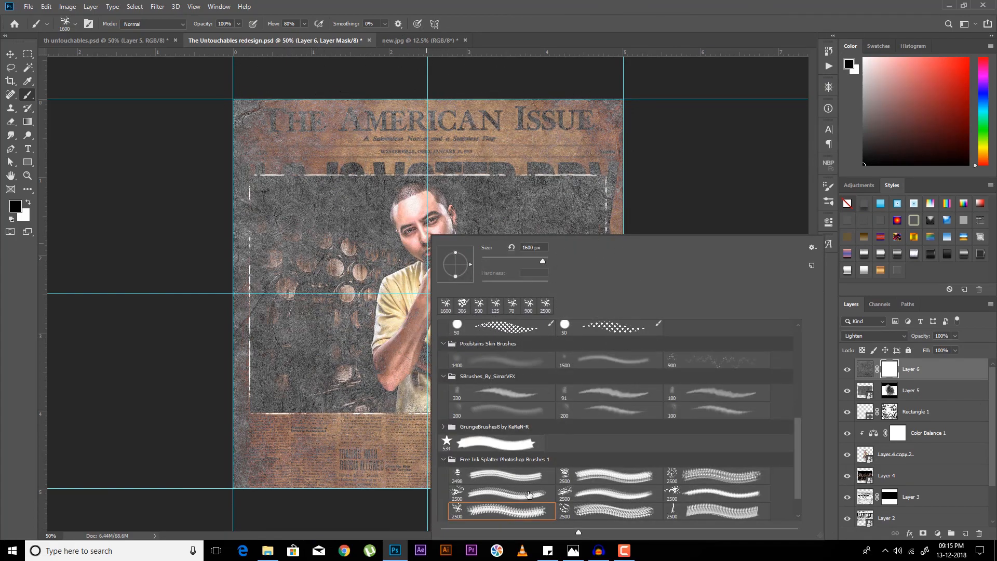
{"action": "scroll", "coordinate": [797, 457], "scroll_direction": "down", "scroll_amount": 2}
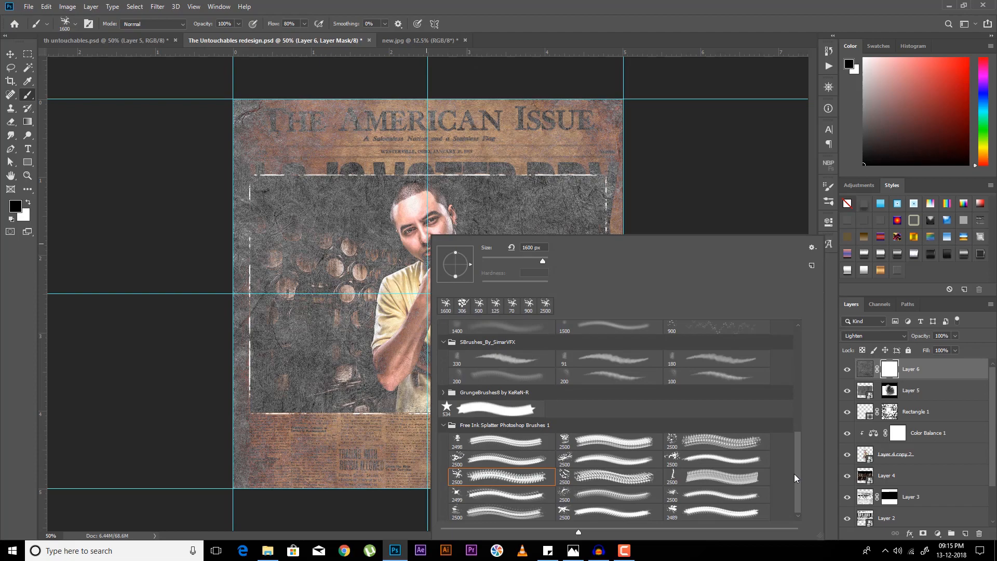
{"action": "left_click", "coordinate": [722, 459]}
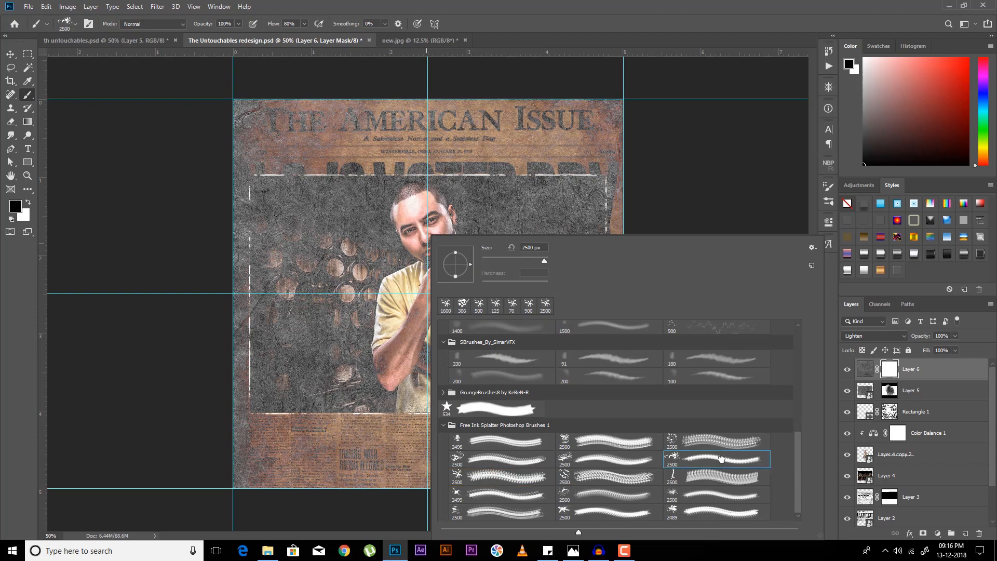
{"action": "key", "text": "Return"}
{"action": "left_click", "coordinate": [423, 218]}
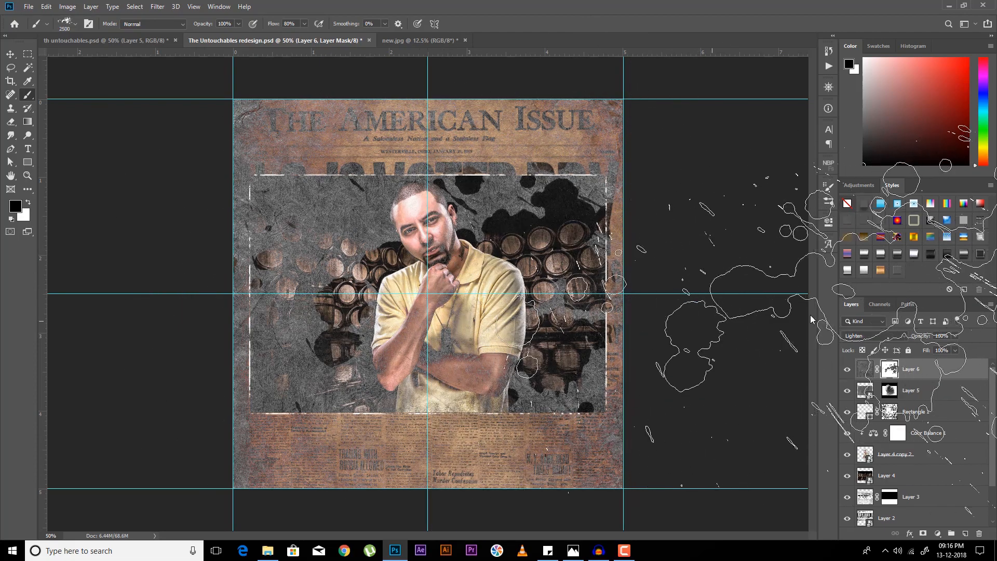
{"action": "key", "text": "ctrl+z"}
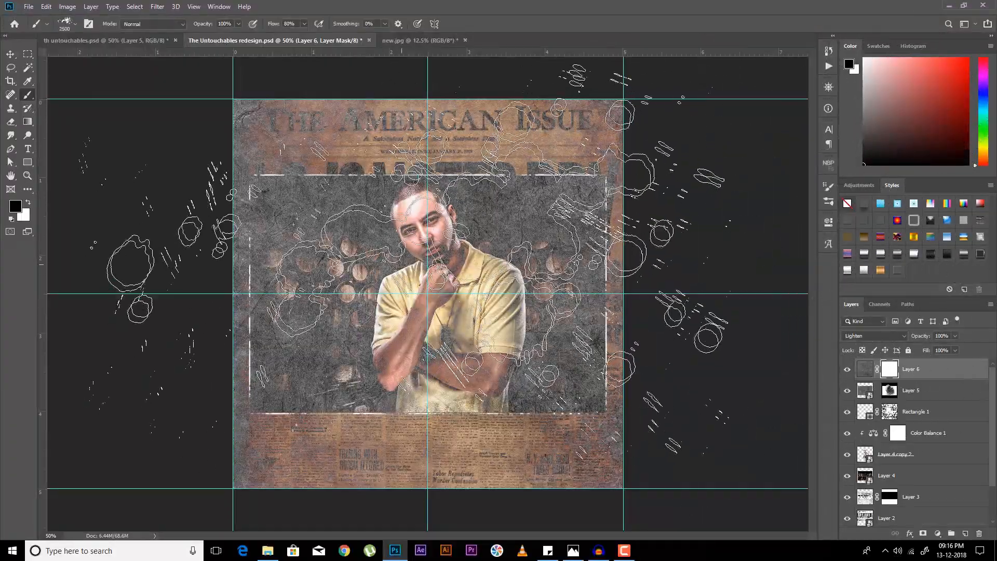
Step: Mask Layer 6 over the man and barrels with a single black stamp of another 2500 px ink splatter brush
{"action": "right_click", "coordinate": [407, 268]}
{"action": "left_click", "coordinate": [648, 493]}
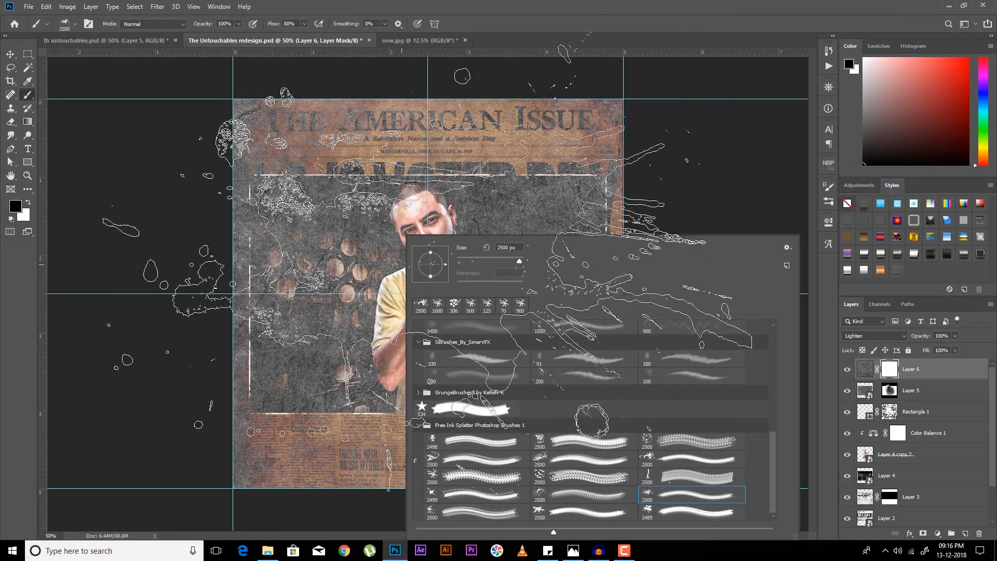
{"action": "key", "text": "Return"}
{"action": "left_click", "coordinate": [429, 212]}
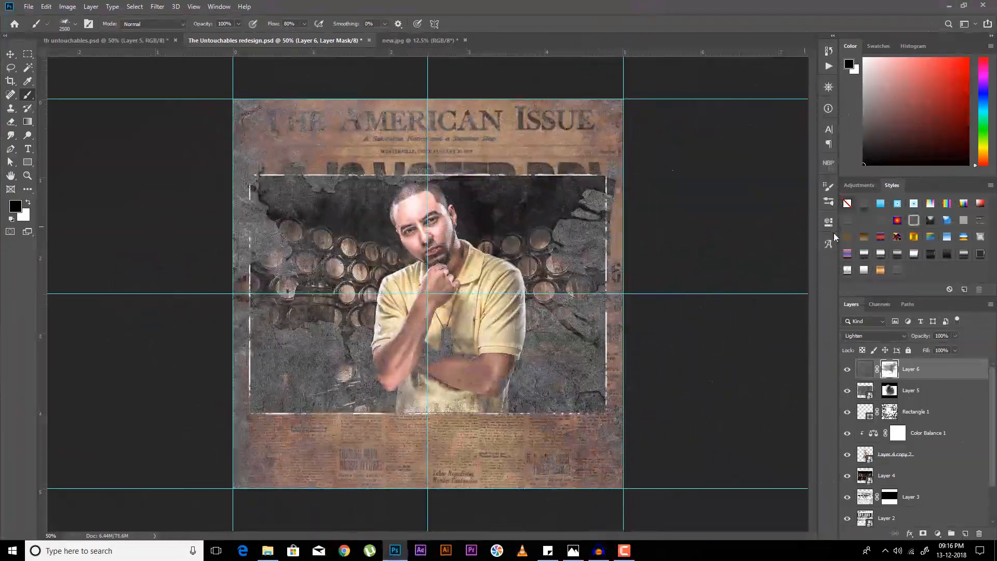
Step: Switch to a different 2500 px brush from Free Ink Splatter Photoshop Brushes 1 and reduce its size to 1300 px
{"action": "right_click", "coordinate": [462, 236]}
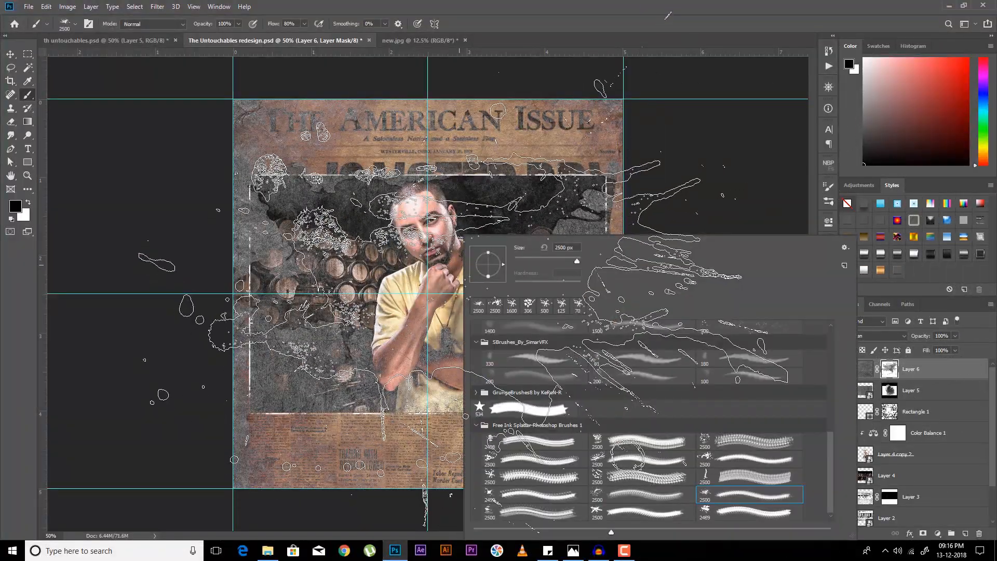
{"action": "left_click", "coordinate": [535, 476]}
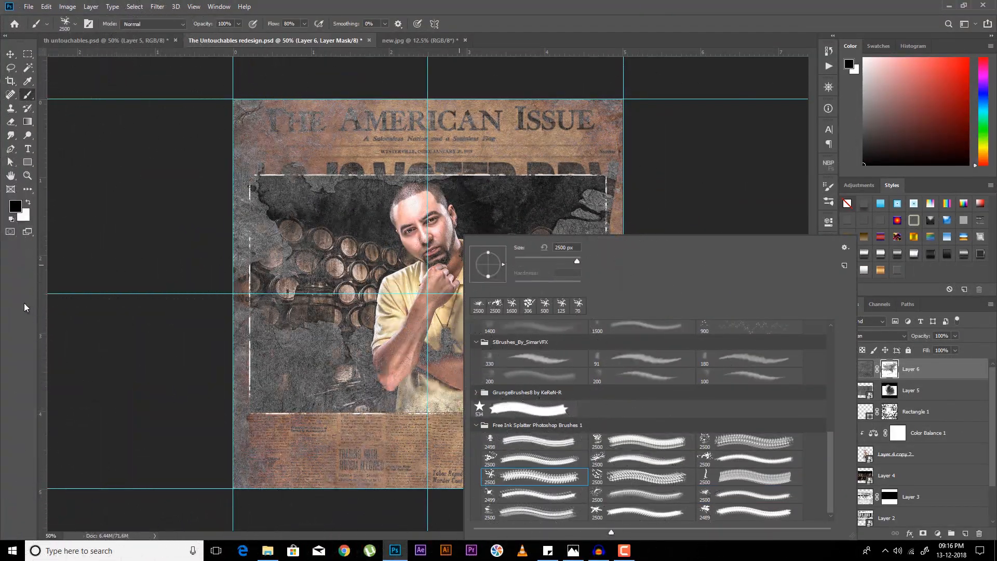
{"action": "key", "text": "Return"}
{"action": "key", "text": "bracketleft"}
{"action": "key", "text": "bracketleft"}
{"action": "key", "text": "bracketleft"}
{"action": "key", "text": "bracketleft"}
{"action": "key", "text": "bracketleft"}
{"action": "key", "text": "bracketleft"}
{"action": "key", "text": "bracketleft"}
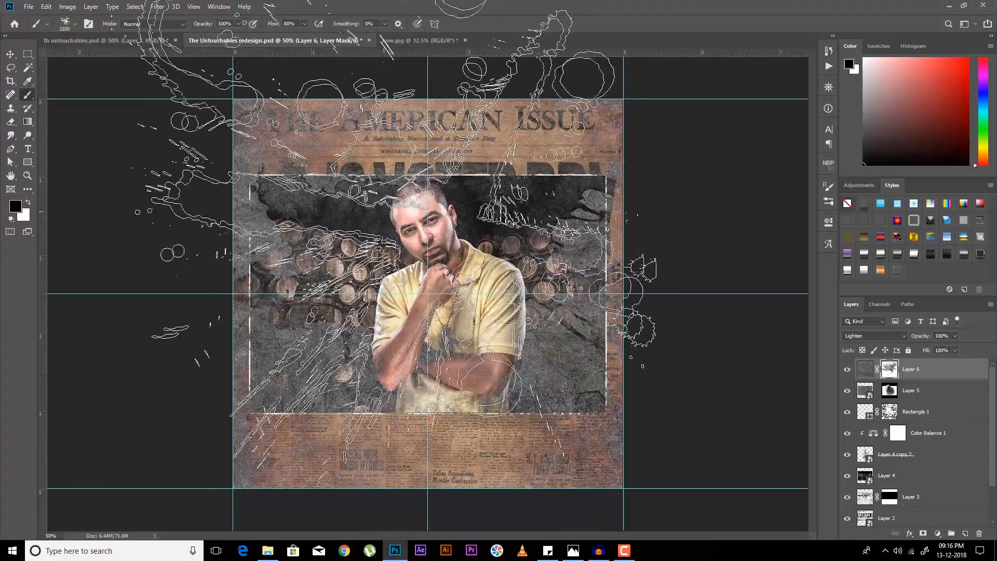
{"action": "key", "text": "bracketleft"}
{"action": "key", "text": "bracketleft"}
{"action": "key", "text": "bracketleft"}
{"action": "key", "text": "bracketleft"}
{"action": "key", "text": "bracketleft"}
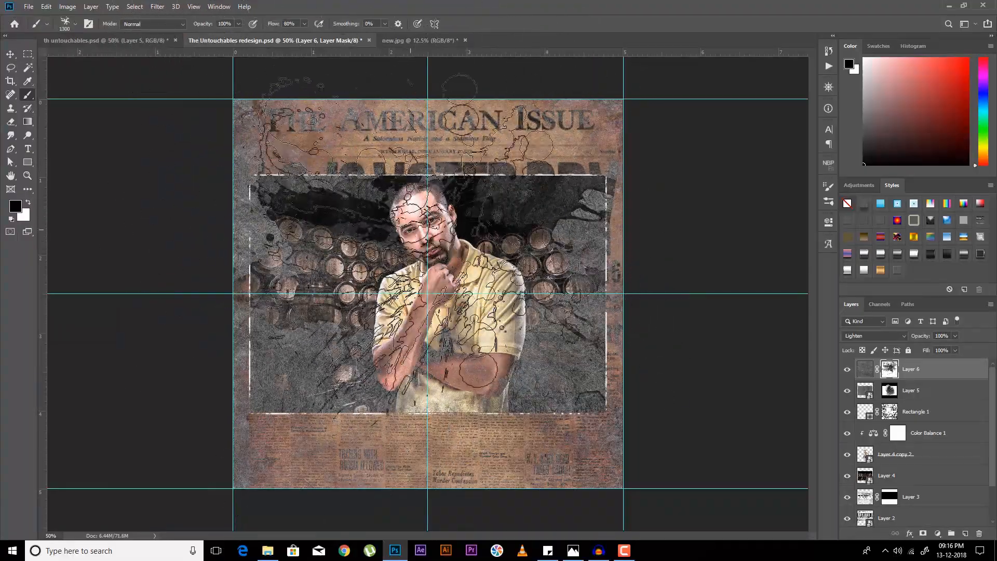
Step: Enable Shape Dynamics for the splatter brush with 85% size jitter and 99% angle jitter
{"action": "right_click", "coordinate": [421, 207]}
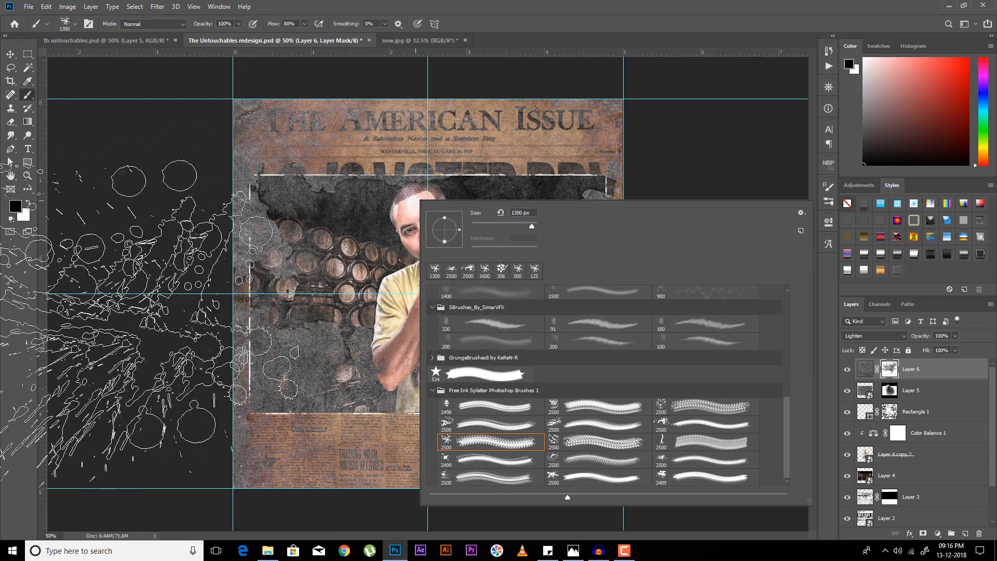
{"action": "key", "text": "Escape"}
{"action": "key", "text": "F5"}
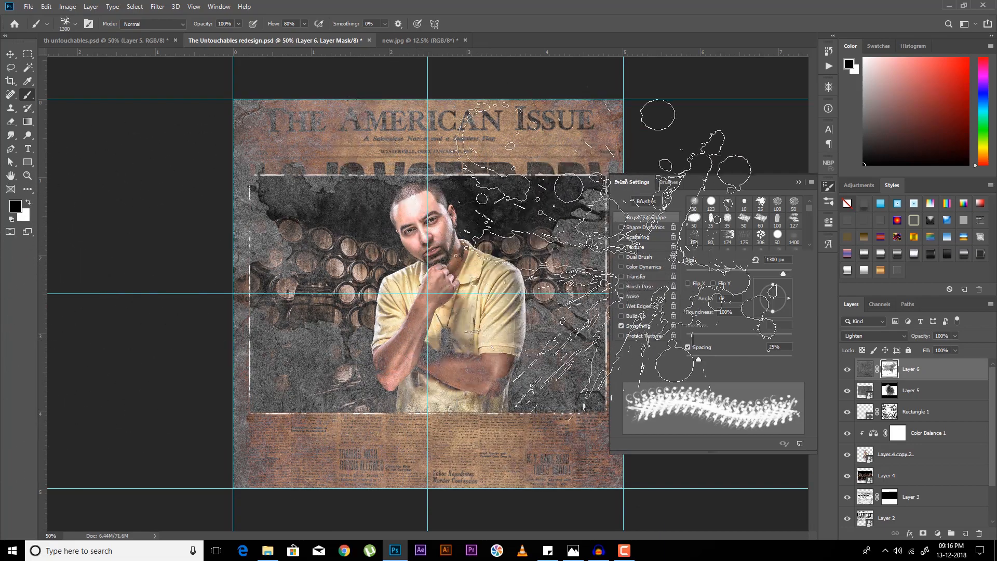
{"action": "left_click", "coordinate": [644, 227]}
{"action": "left_click_drag", "start_coordinate": [715, 211], "coordinate": [776, 212]}
{"action": "mouse_move", "coordinate": [686, 244]}
{"action": "left_mouse_down"}
{"action": "mouse_move", "coordinate": [694, 245]}
{"action": "mouse_move", "coordinate": [668, 250]}
{"action": "left_mouse_up"}
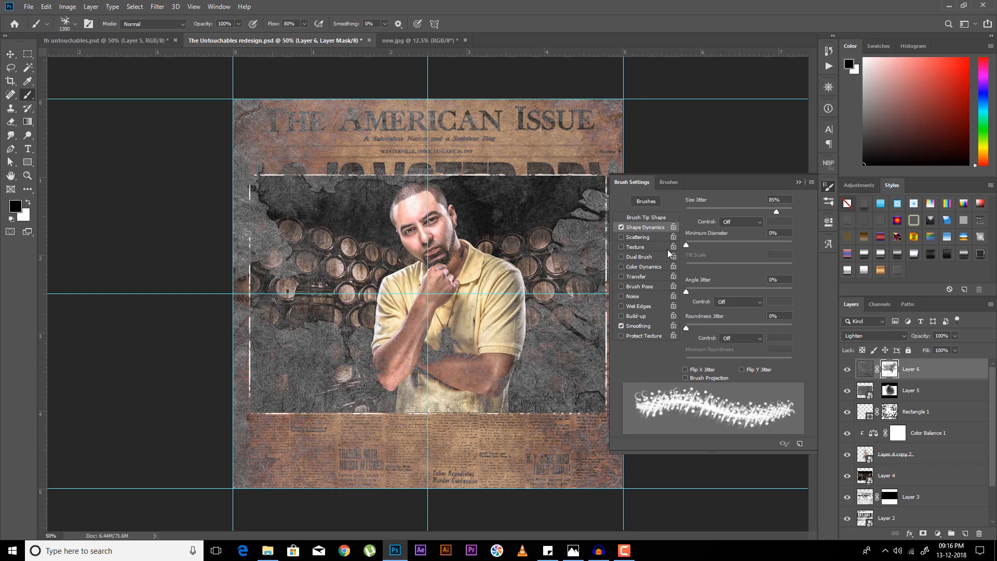
{"action": "left_click_drag", "start_coordinate": [687, 291], "coordinate": [791, 285]}
{"action": "mouse_move", "coordinate": [703, 325]}
{"action": "left_mouse_down"}
{"action": "mouse_move", "coordinate": [759, 320]}
{"action": "mouse_move", "coordinate": [645, 327]}
{"action": "left_mouse_up"}
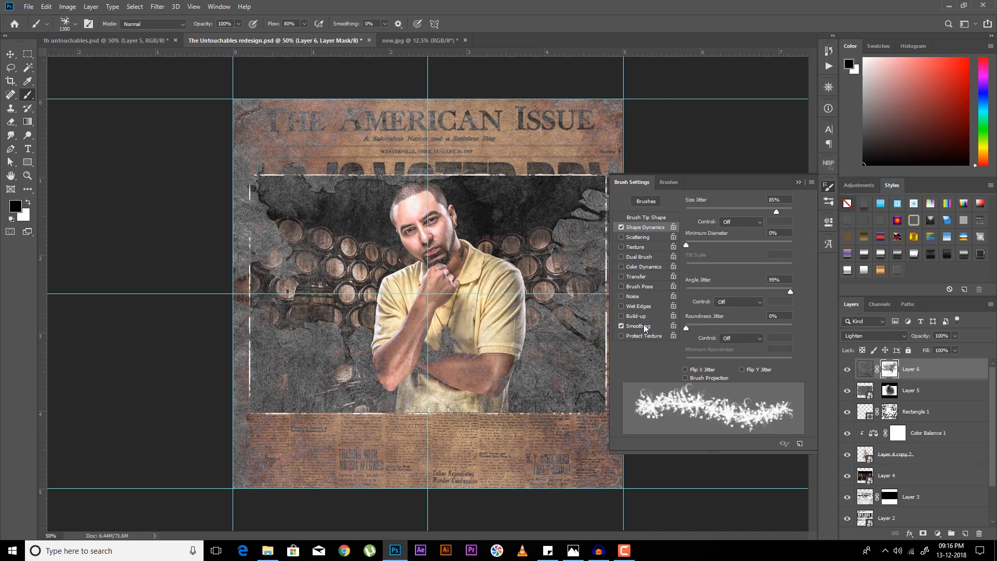
Step: Enable Scattering for the splatter brush with 54% scatter and a count of 2
{"action": "left_click", "coordinate": [635, 237]}
{"action": "left_click_drag", "start_coordinate": [686, 212], "coordinate": [692, 213]}
{"action": "left_click_drag", "start_coordinate": [686, 248], "coordinate": [693, 248]}
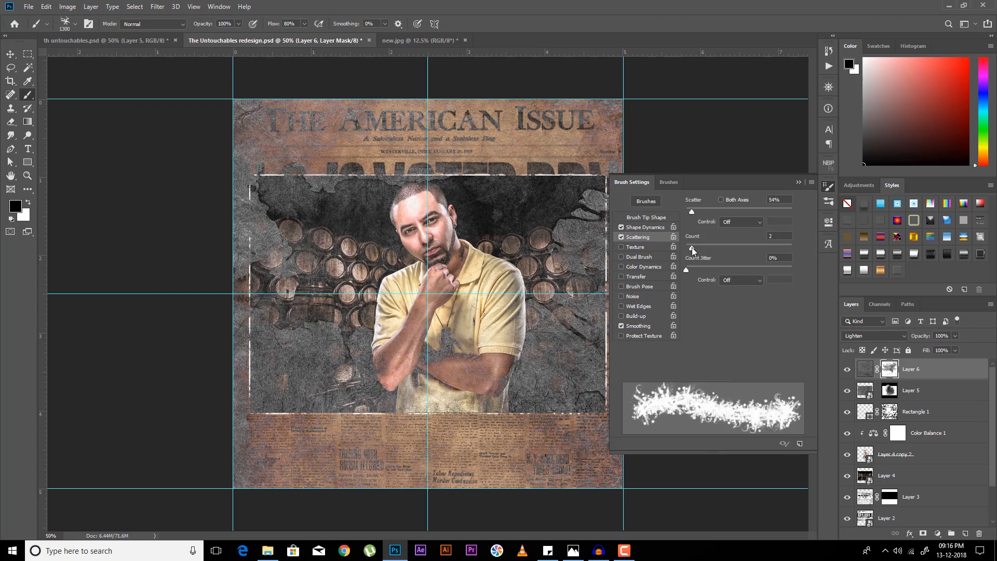
Step: Enable Dual Brush in Color Burn mode and choose a rough 50 px tip as the second brush
{"action": "left_click", "coordinate": [643, 257]}
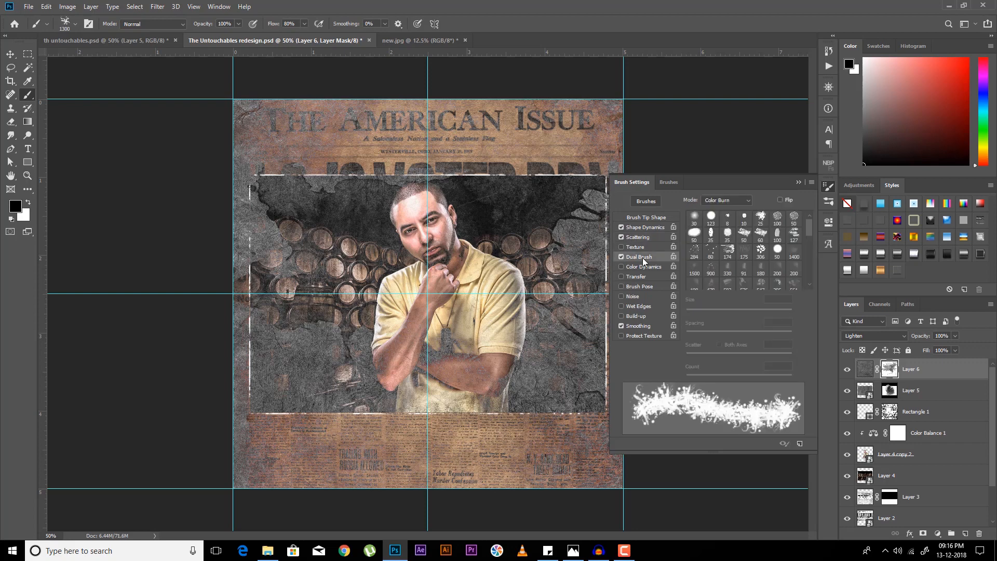
{"action": "left_click", "coordinate": [745, 234]}
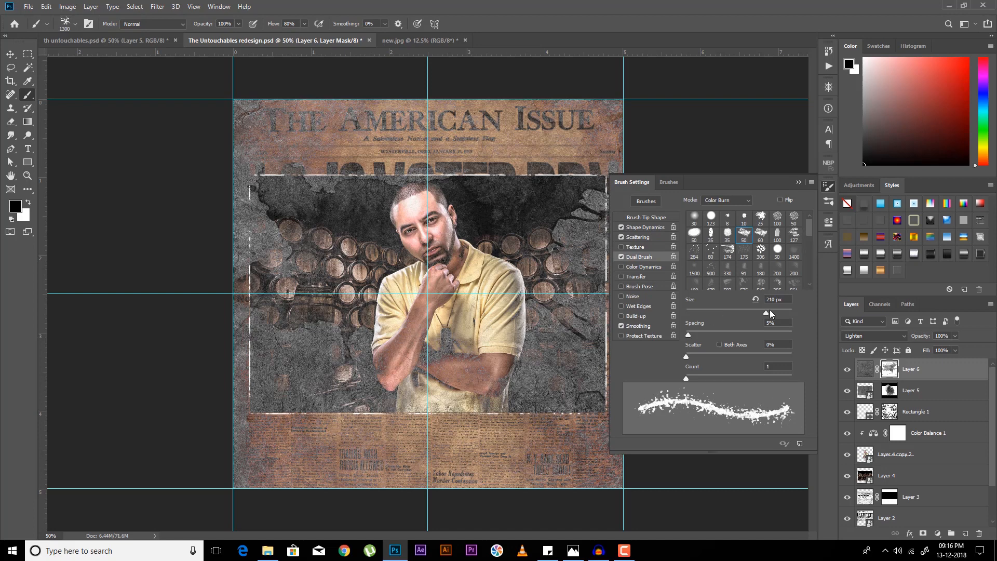
Step: Set the dual brush size to 40 px and its spacing to 1%
{"action": "left_click_drag", "start_coordinate": [770, 310], "coordinate": [709, 313]}
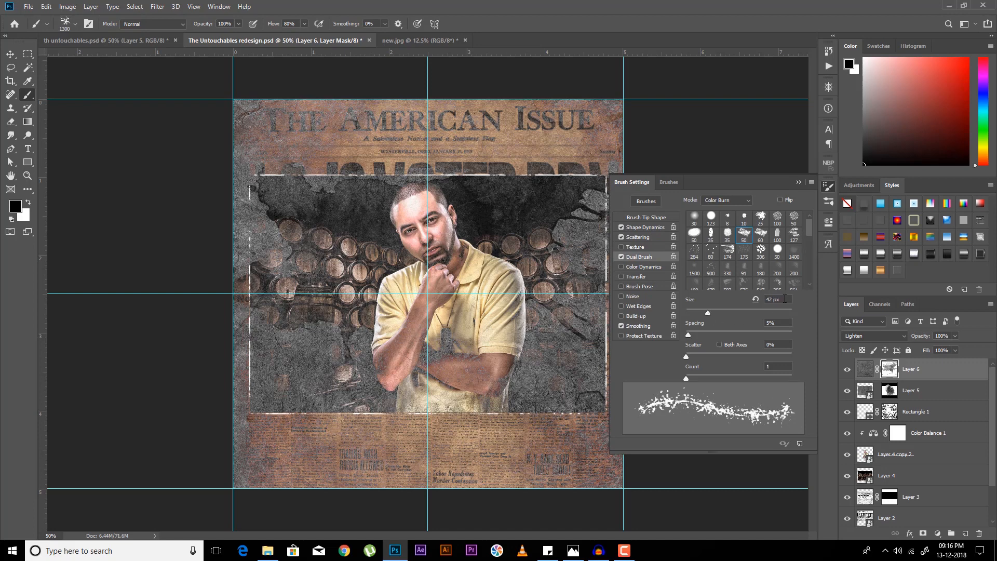
{"action": "left_click_drag", "start_coordinate": [781, 300], "coordinate": [755, 300]}
{"action": "key", "text": "shift+Down"}
{"action": "key", "text": "shift+Down"}
{"action": "key", "text": "shift+Down"}
{"action": "key", "text": "shift+Down"}
{"action": "left_click", "coordinate": [768, 323]}
{"action": "key", "text": "shift+Up"}
{"action": "key", "text": "shift+Up"}
{"action": "key", "text": "shift+Down"}
{"action": "key", "text": "shift+Down"}
{"action": "key", "text": "shift+Down"}
Step: Try a higher dual brush scatter and return it to 0%
{"action": "key", "text": "shift+Up"}
{"action": "key", "text": "shift+Up"}
{"action": "key", "text": "shift+Up"}
{"action": "key", "text": "shift+Up"}
{"action": "key", "text": "shift+Up"}
{"action": "key", "text": "shift+Up"}
{"action": "key", "text": "shift+Up"}
{"action": "key", "text": "shift+Up"}
{"action": "key", "text": "shift+Up"}
{"action": "key", "text": "shift+Up"}
{"action": "key", "text": "shift+Up"}
{"action": "key", "text": "shift+Up"}
{"action": "key", "text": "shift+Up"}
{"action": "key", "text": "shift+Up"}
{"action": "key", "text": "shift+Up"}
{"action": "key", "text": "shift+Up"}
{"action": "key", "text": "shift+Up"}
{"action": "key", "text": "shift+Up"}
{"action": "key", "text": "shift+Down"}
{"action": "key", "text": "shift+Down"}
{"action": "key", "text": "shift+Down"}
{"action": "key", "text": "shift+Down"}
{"action": "key", "text": "shift+Down"}
{"action": "key", "text": "shift+Down"}
{"action": "key", "text": "shift+Down"}
{"action": "key", "text": "shift+Down"}
{"action": "key", "text": "shift+Down"}
{"action": "key", "text": "shift+Down"}
{"action": "key", "text": "shift+Down"}
{"action": "key", "text": "shift+Down"}
{"action": "key", "text": "shift+Down"}
{"action": "key", "text": "shift+Down"}
{"action": "key", "text": "shift+Down"}
{"action": "key", "text": "shift+Down"}
{"action": "key", "text": "shift+Down"}
{"action": "key", "text": "shift+Down"}
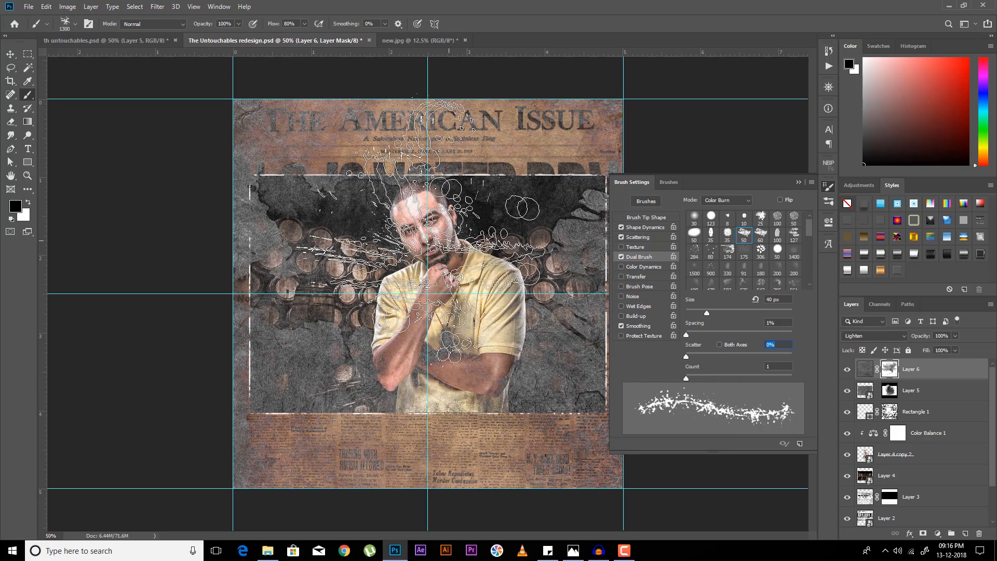
Step: Try black splatter strokes on Layer 6's mask over the man and undo them
{"action": "left_click", "coordinate": [423, 239]}
{"action": "left_click", "coordinate": [407, 280]}
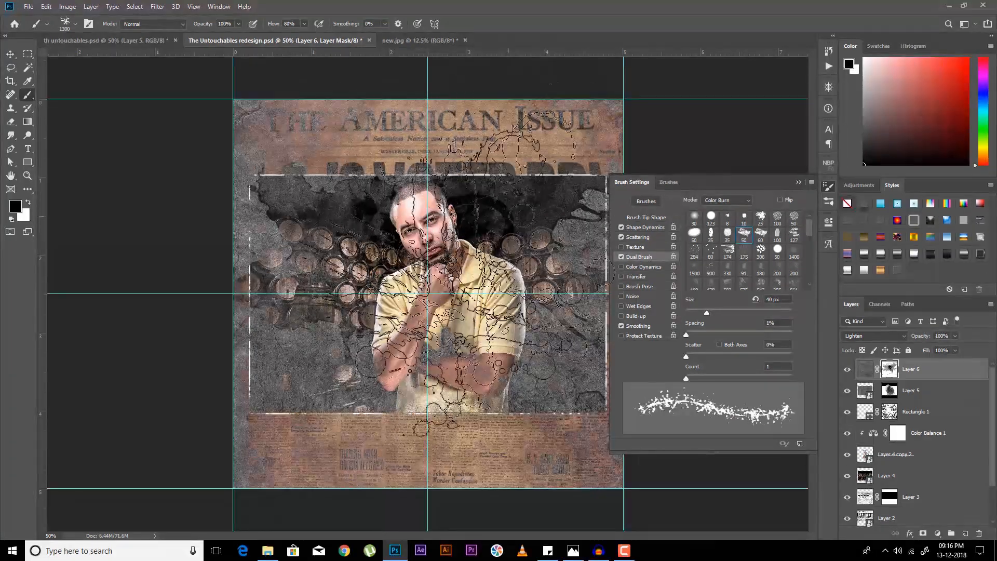
{"action": "left_click", "coordinate": [800, 183]}
{"action": "key", "text": "ctrl+z"}
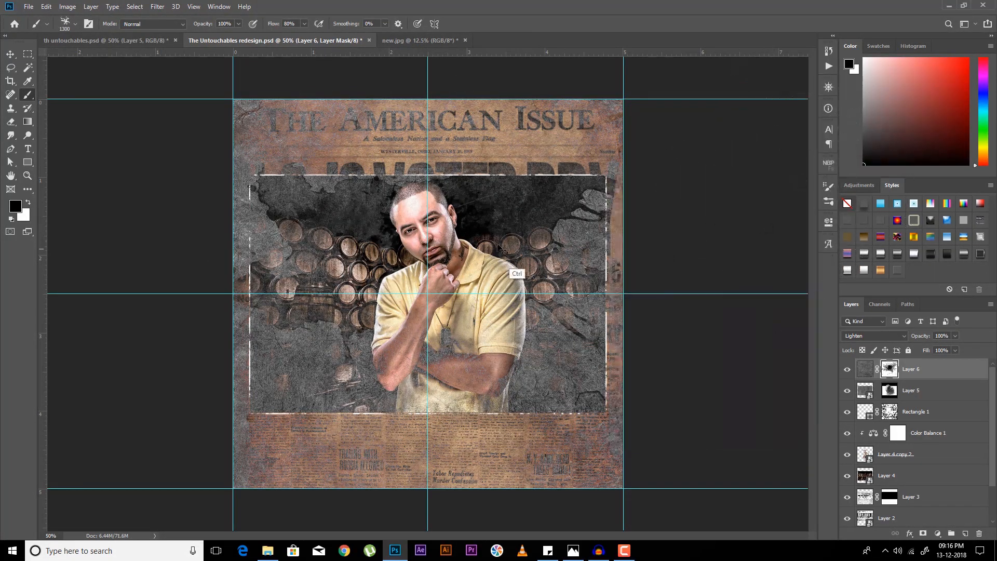
{"action": "key", "text": "ctrl+z"}
{"action": "left_click", "coordinate": [434, 252]}
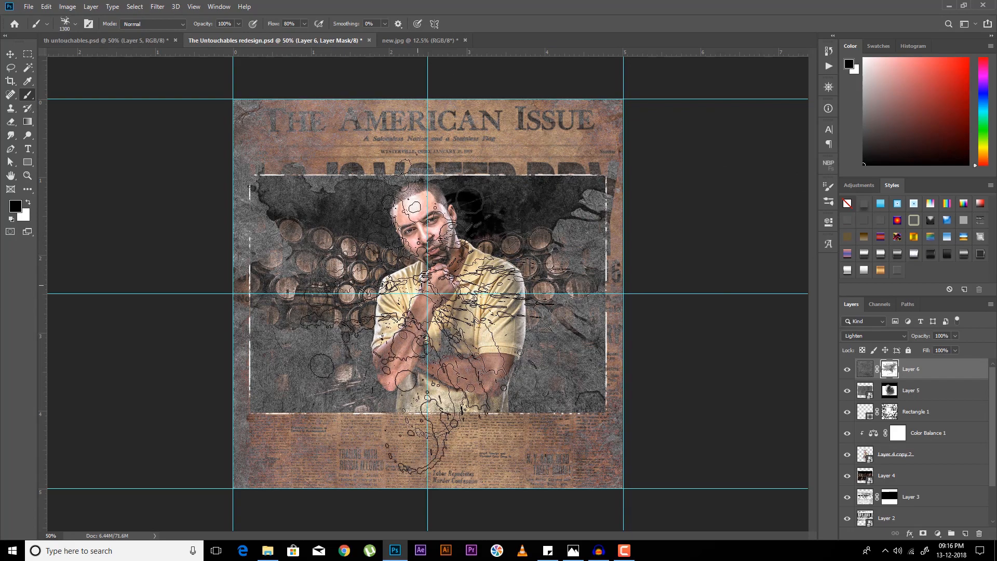
{"action": "left_click", "coordinate": [428, 317]}
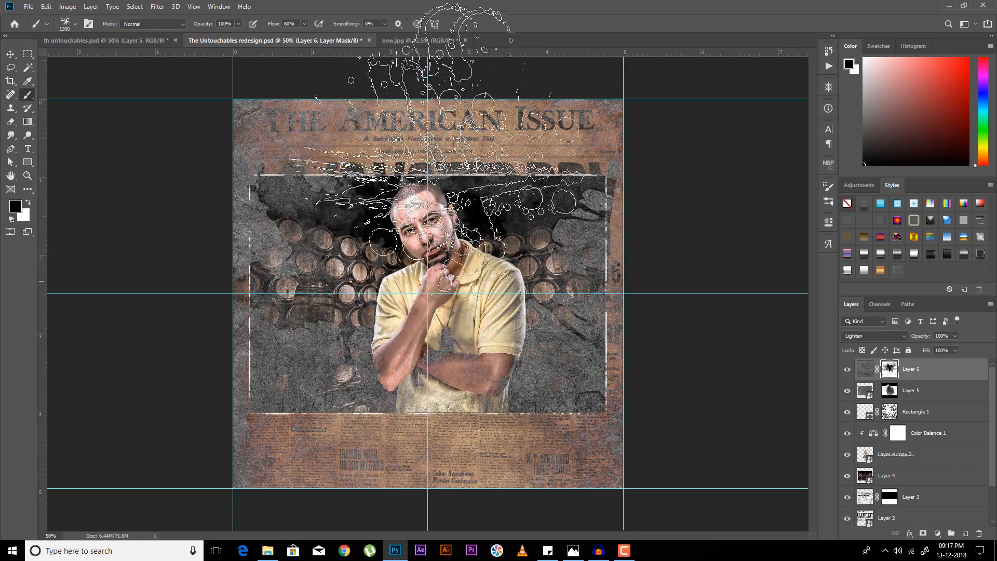
{"action": "left_click", "coordinate": [890, 369], "text": "alt"}
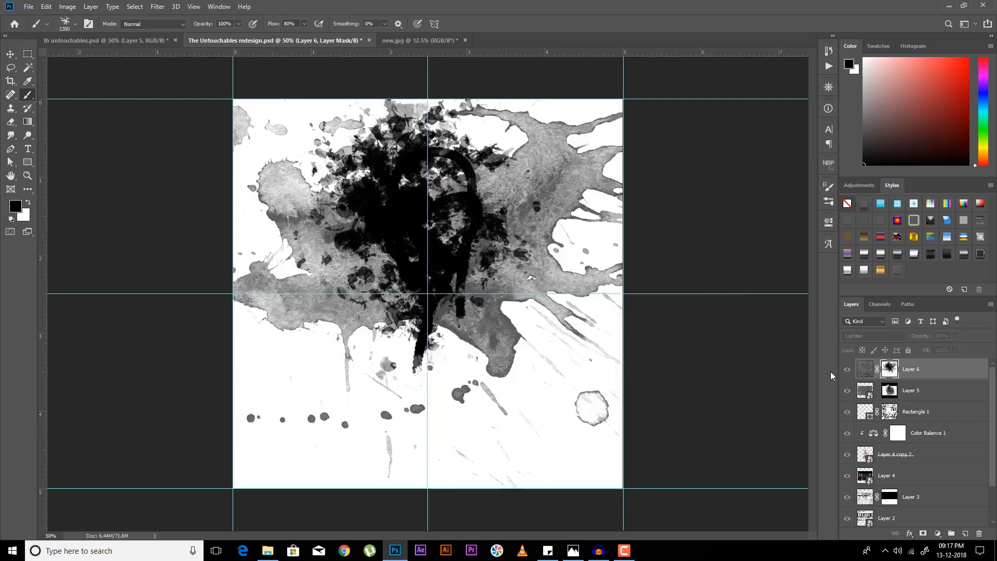
{"action": "key", "text": "ctrl+z"}
{"action": "key", "text": "ctrl+z"}
{"action": "key", "text": "ctrl+z"}
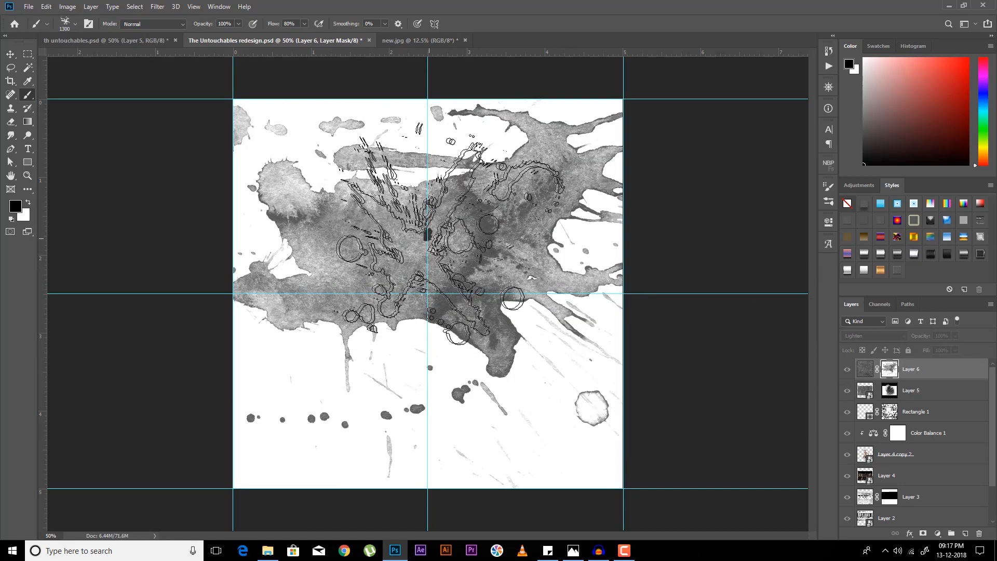
Step: Paint black splatter over the centre of Layer 6's mask and return to the full artwork view
{"action": "left_click", "coordinate": [433, 250]}
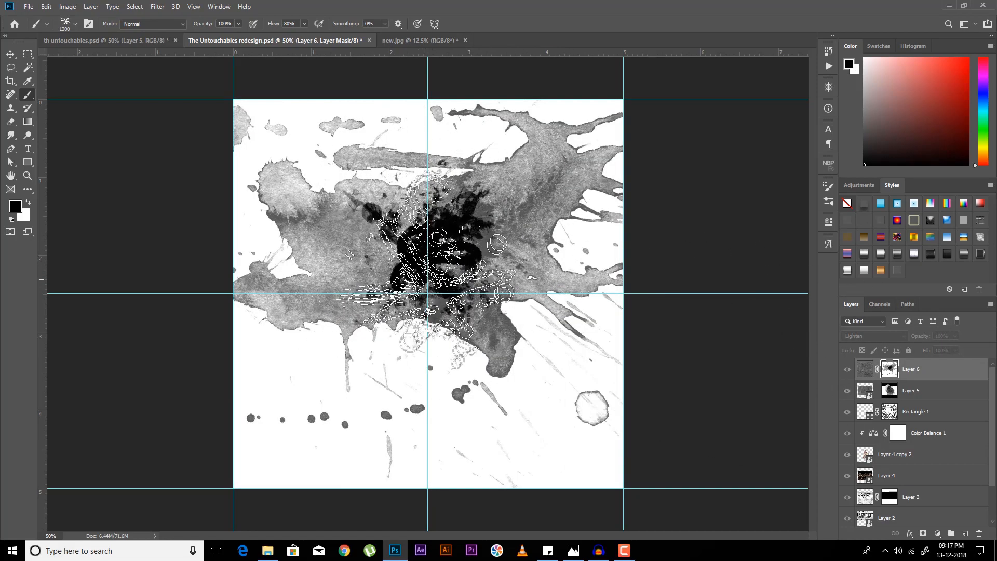
{"action": "mouse_move", "coordinate": [428, 249]}
{"action": "left_mouse_down"}
{"action": "mouse_move", "coordinate": [430, 273]}
{"action": "mouse_move", "coordinate": [449, 268]}
{"action": "left_mouse_up"}
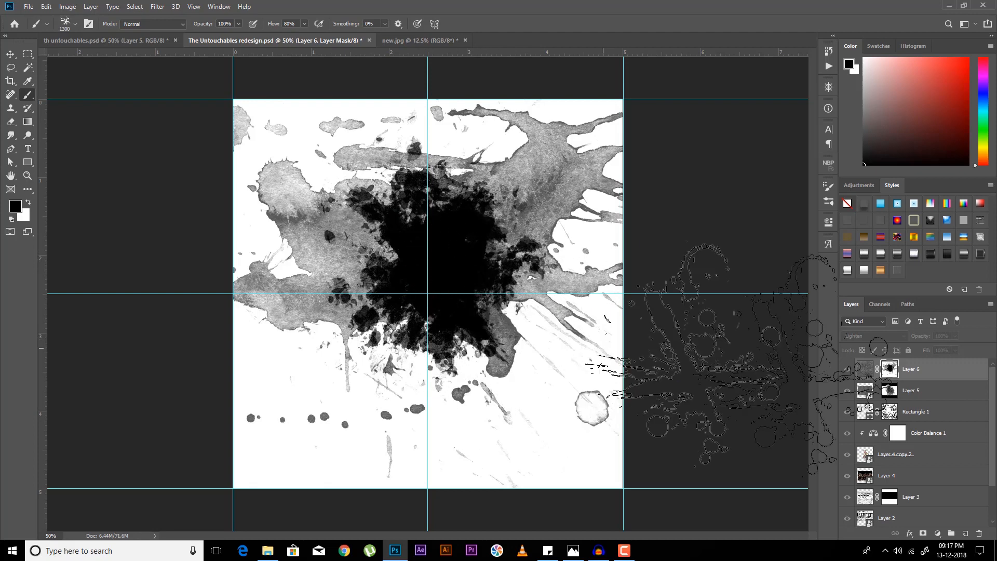
{"action": "left_click", "coordinate": [865, 369]}
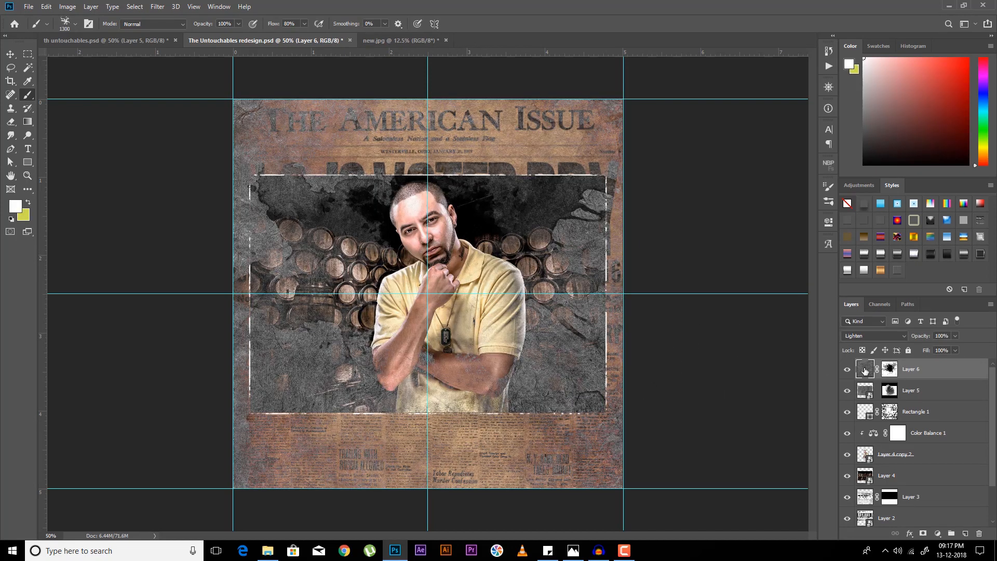
Step: Try replacing Layer 5's mask with a copy of Layer 6's mask and undo it
{"action": "left_click", "coordinate": [890, 370]}
{"action": "left_click_drag", "start_coordinate": [890, 369], "coordinate": [895, 391]}
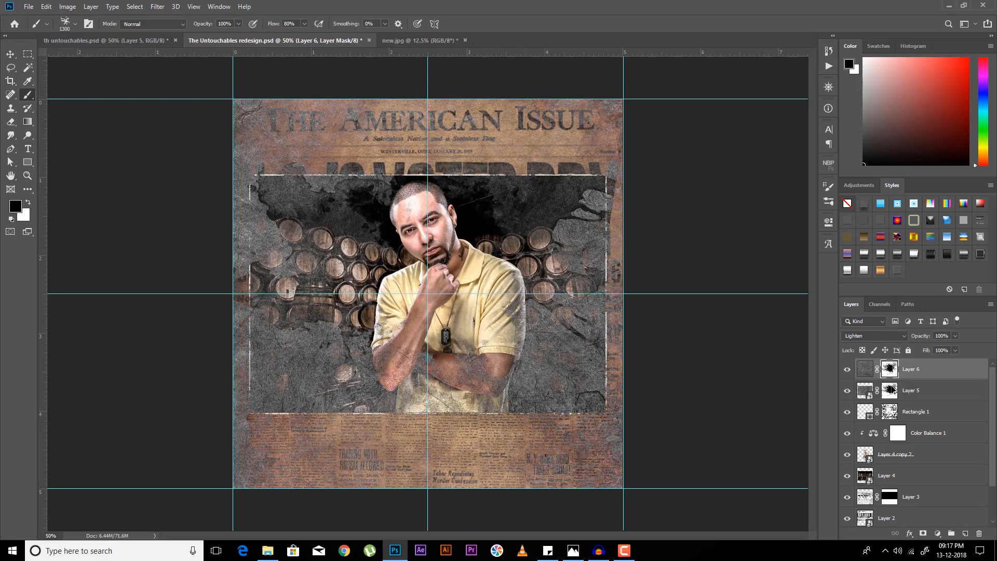
{"action": "key", "text": "ctrl+z"}
Step: Display Layer 5's mask on its own and paint black splatter over its centre
{"action": "left_click", "coordinate": [890, 391], "text": "alt"}
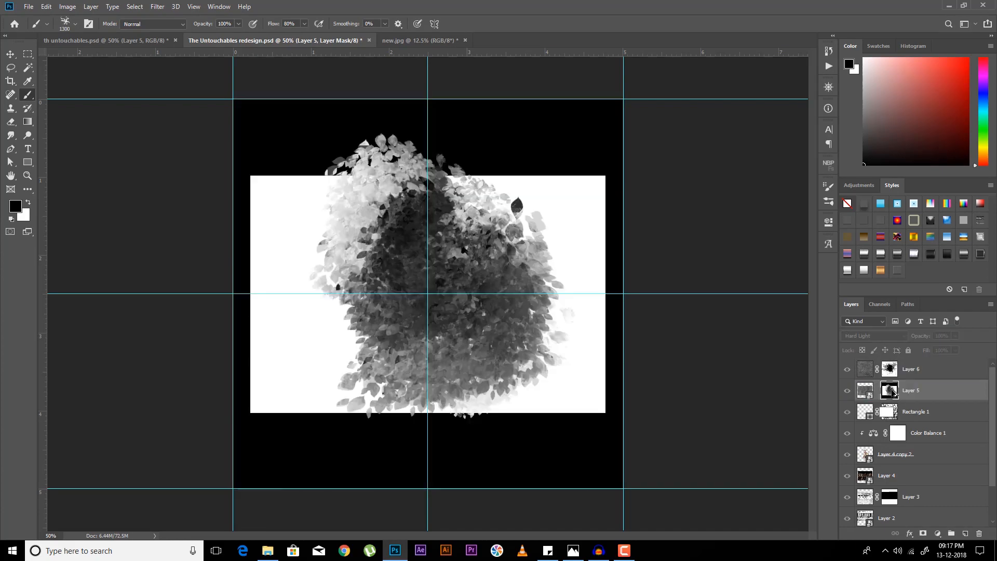
{"action": "left_click", "coordinate": [890, 391], "text": "ctrl"}
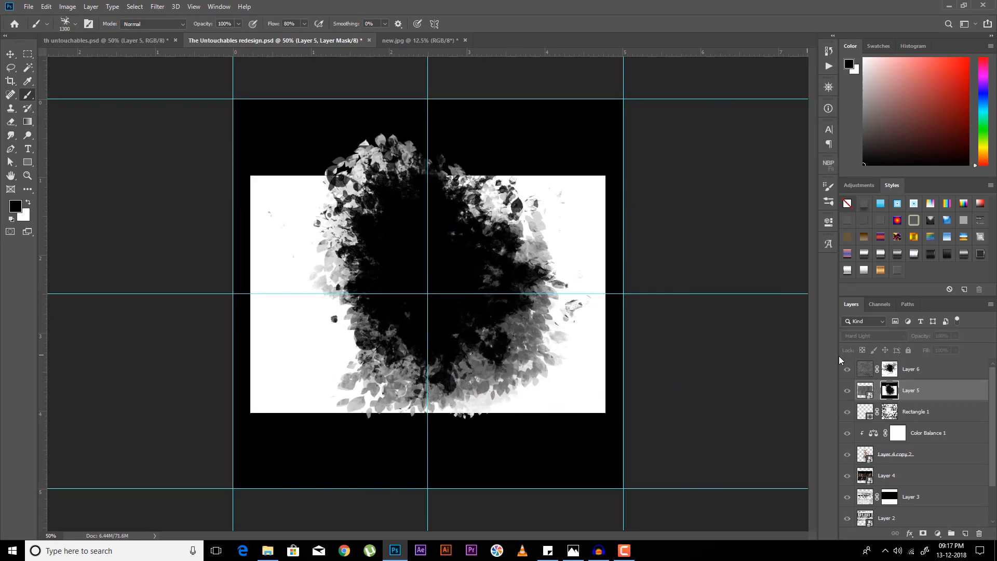
{"action": "left_click", "coordinate": [866, 392]}
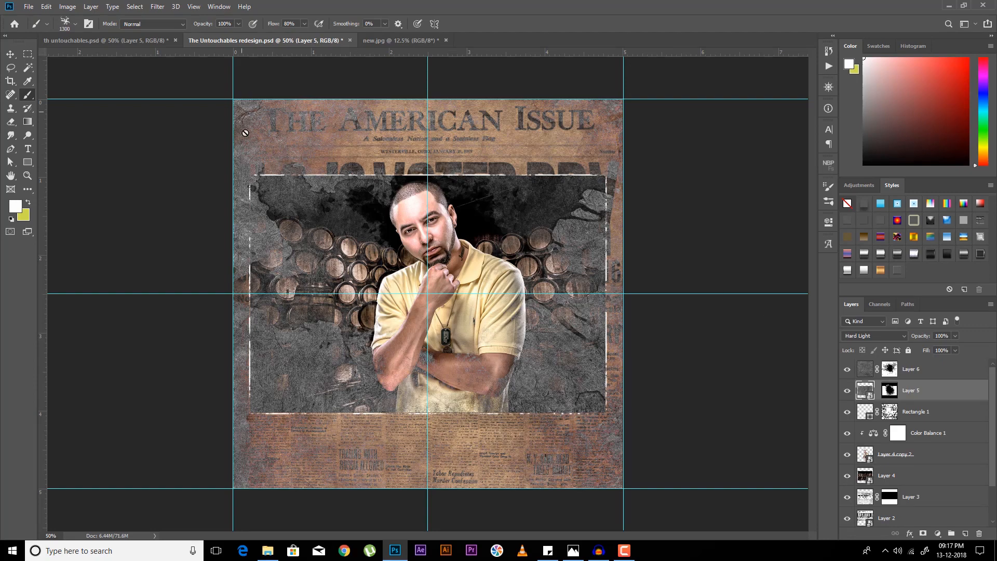
Step: Target Layer 6's mask and choose a 2500 px brush from the Free Ink Splatter Photoshop Brushes 1 set
{"action": "left_click", "coordinate": [889, 369]}
{"action": "right_click", "coordinate": [408, 204]}
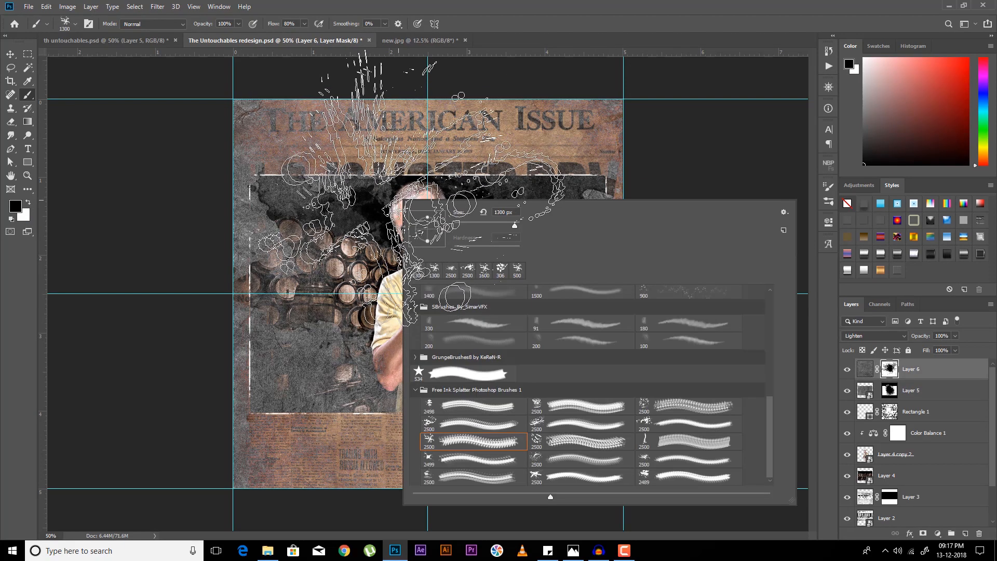
{"action": "left_click", "coordinate": [472, 422]}
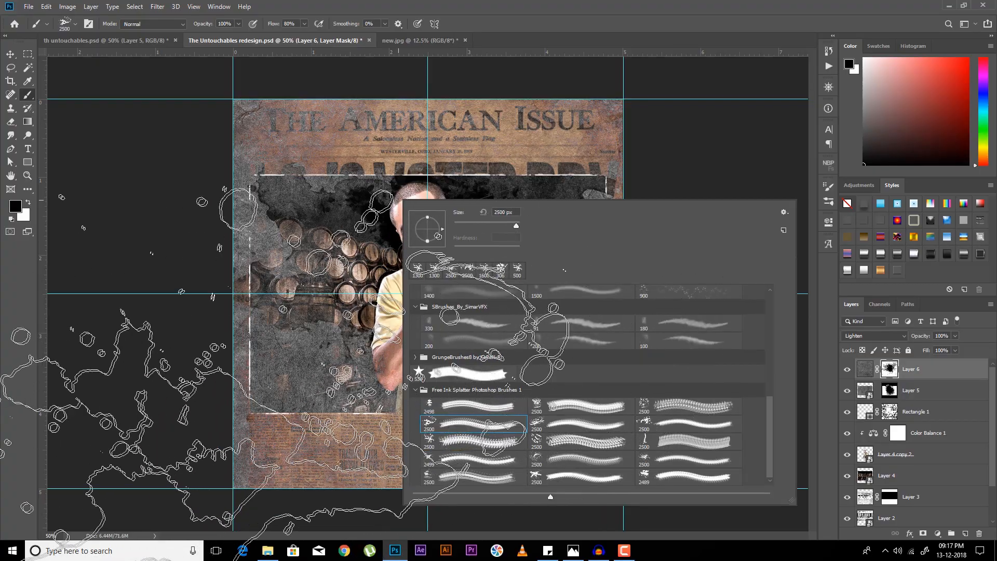
Step: Try stamping the 2500 px ink splatter on Layer 6's mask and undo the stamps
{"action": "left_click", "coordinate": [239, 411]}
{"action": "left_click", "coordinate": [244, 410]}
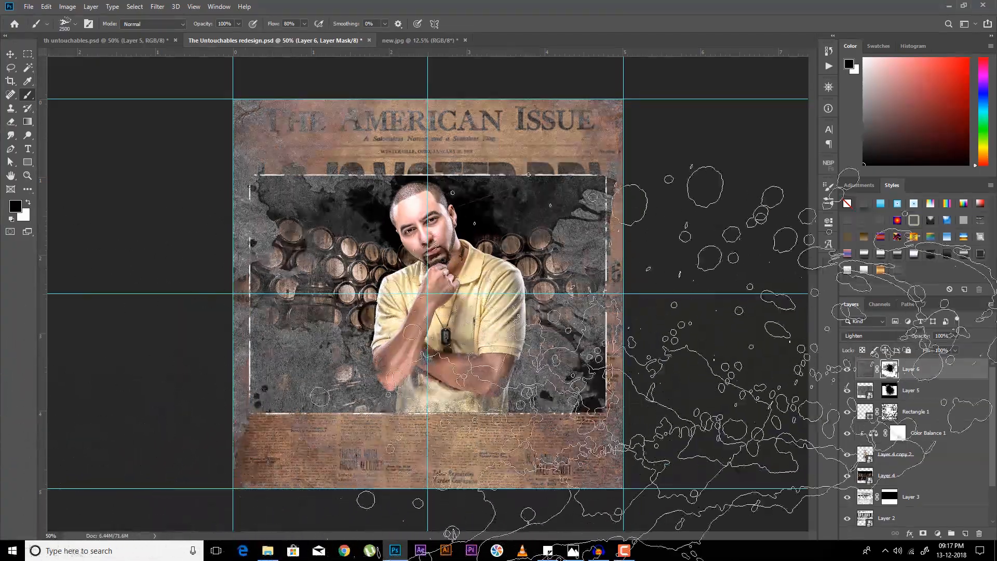
{"action": "key", "text": "ctrl+z"}
{"action": "left_click", "coordinate": [730, 203]}
{"action": "key", "text": "ctrl+z"}
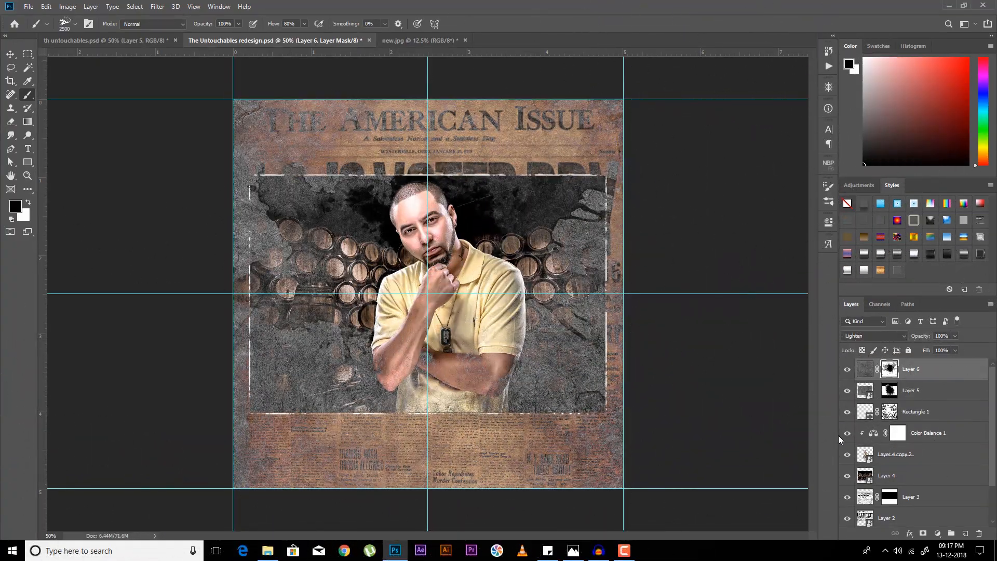
Step: Add a new layer above Layer 6 and stamp white ink splatter across the lower part of the poster
{"action": "left_click", "coordinate": [966, 533]}
{"action": "left_click", "coordinate": [390, 330]}
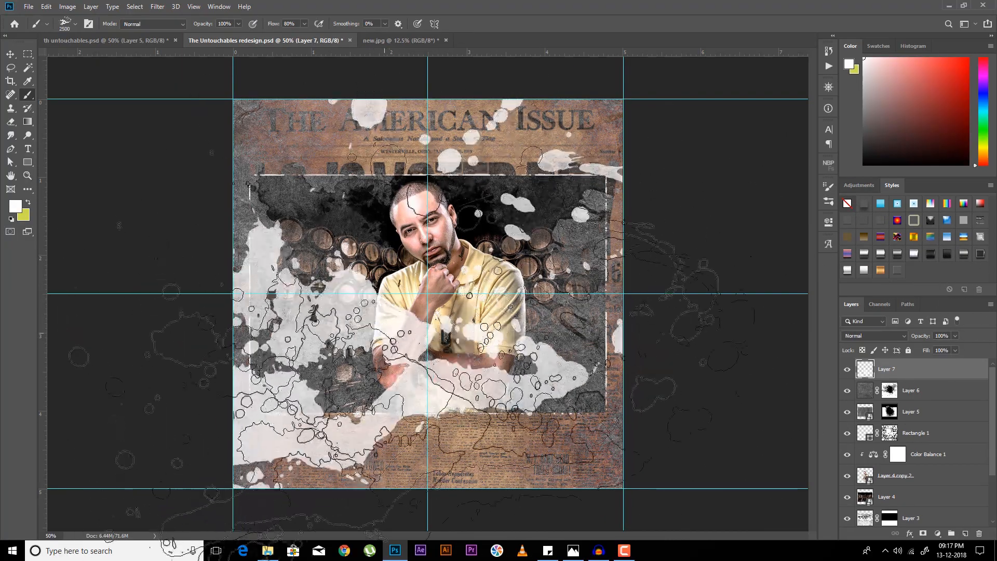
{"action": "key", "text": "ctrl+z"}
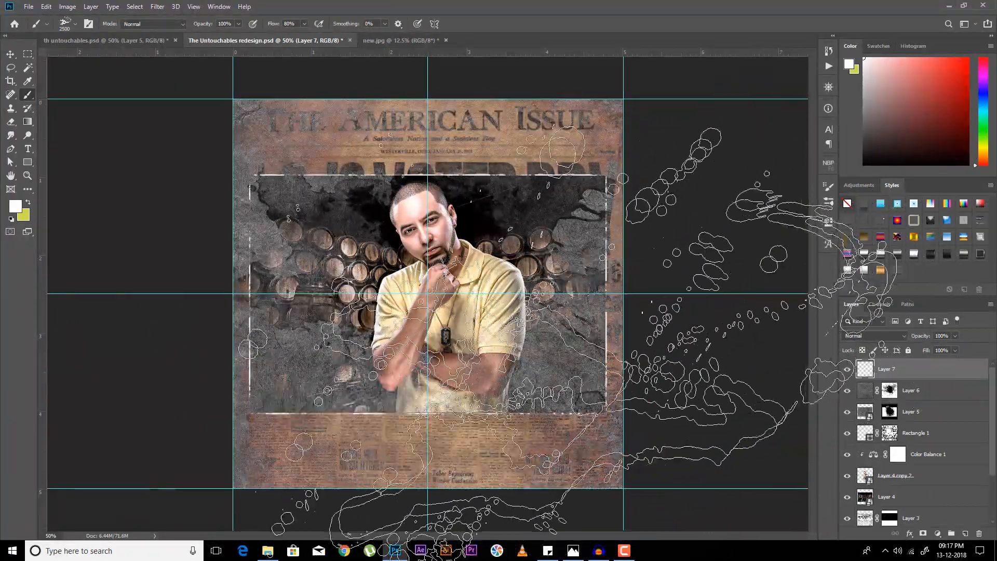
{"action": "left_click", "coordinate": [496, 389]}
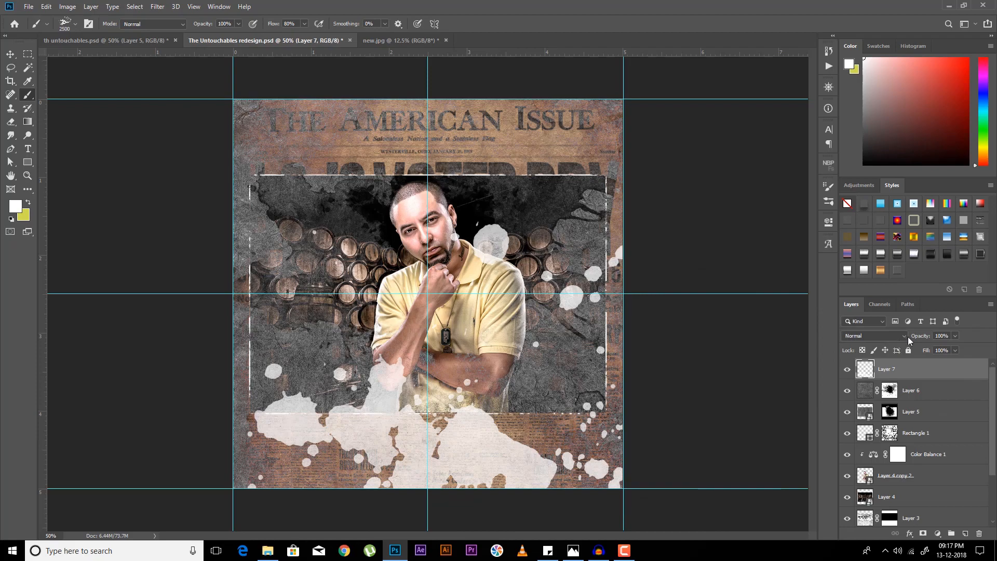
Step: Set the white splatter layer's opacity to 40%
{"action": "left_click", "coordinate": [940, 336]}
{"action": "type", "text": "40"}
{"action": "key", "text": "Return"}
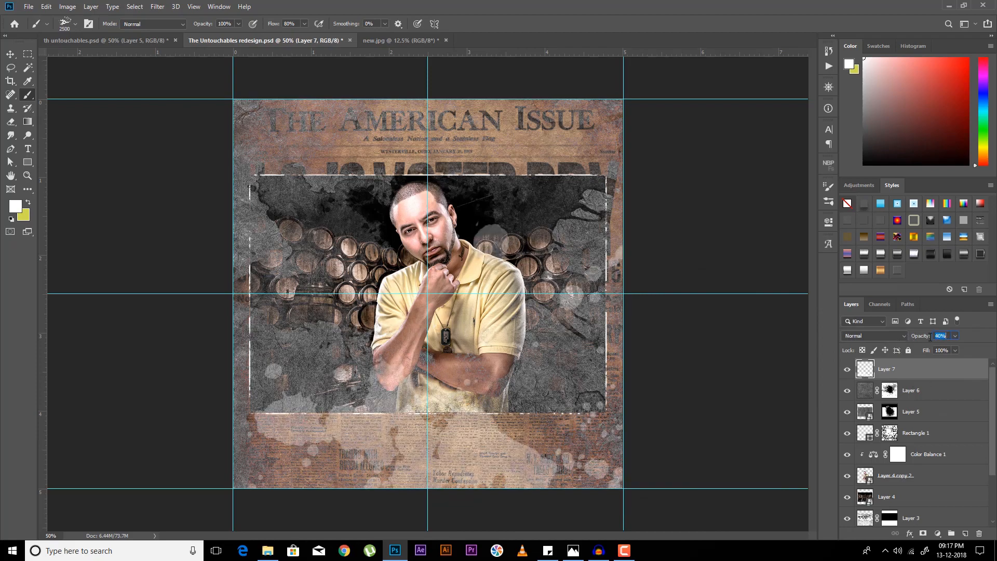
Step: In th untouchables.psd, show the Hue/Saturation 2 adjustment and inspect its settings
{"action": "left_click", "coordinate": [109, 40]}
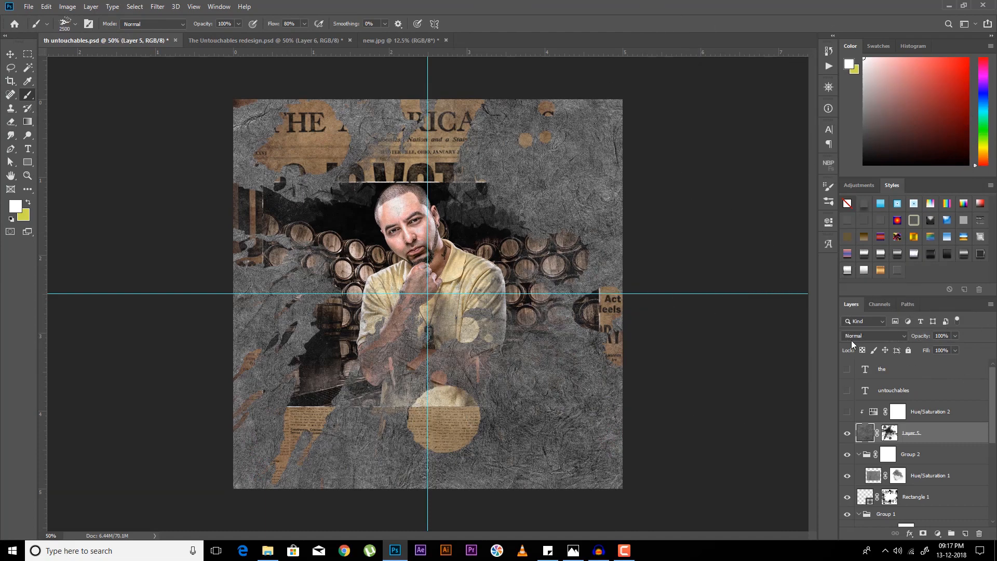
{"action": "left_click", "coordinate": [847, 413]}
{"action": "double_click", "coordinate": [873, 412]}
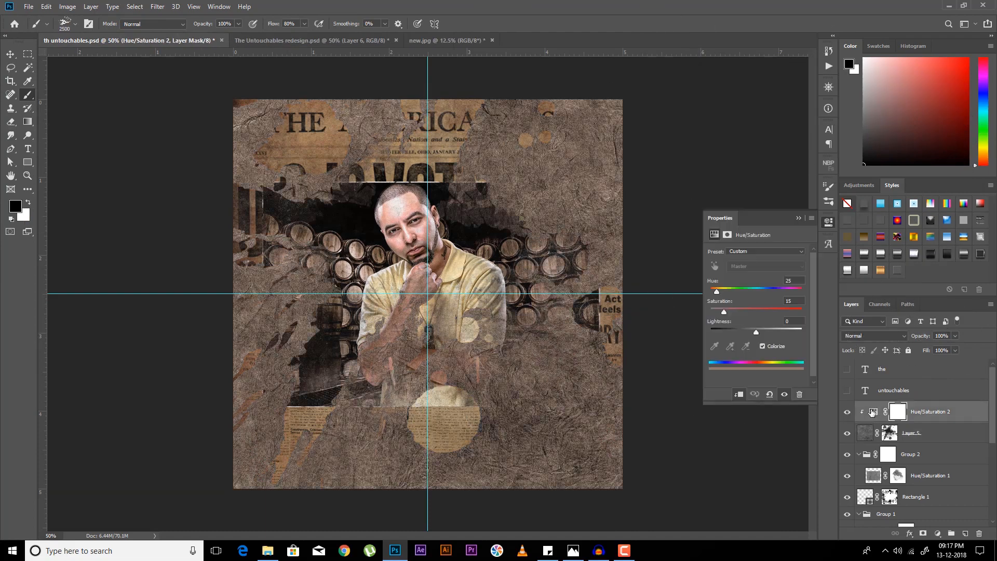
Step: In The Untouchables redesign.psd, add a Hue/Saturation adjustment layer above Layer 6 and clip it to that layer
{"action": "left_click", "coordinate": [311, 40]}
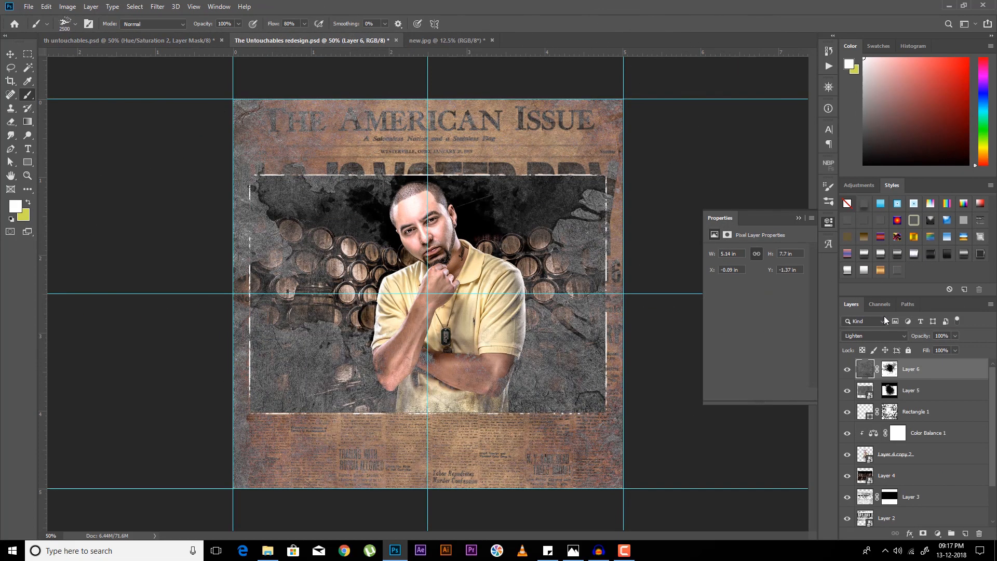
{"action": "left_click", "coordinate": [938, 534]}
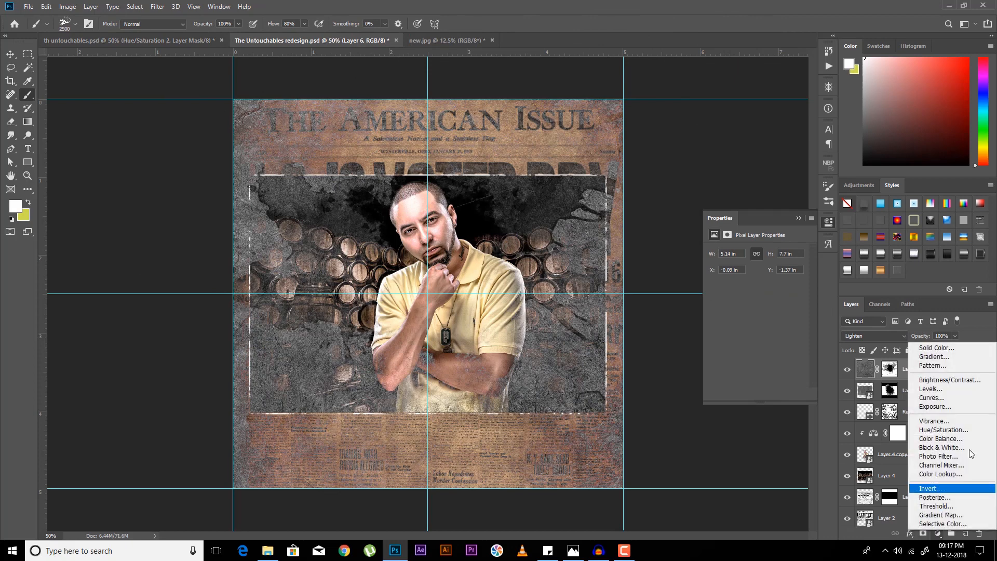
{"action": "left_click", "coordinate": [949, 430]}
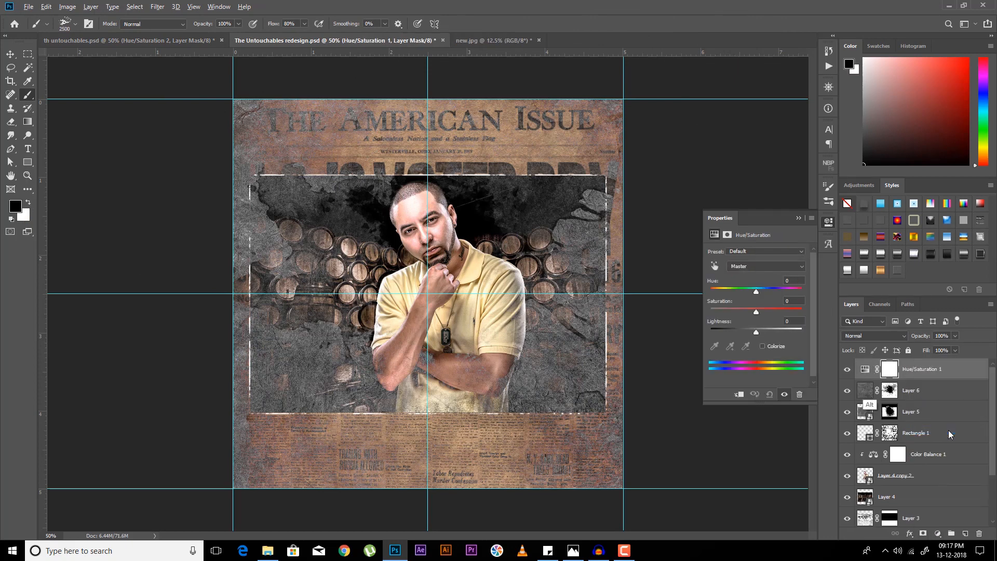
{"action": "left_click", "coordinate": [865, 380], "text": "alt"}
{"action": "left_click", "coordinate": [864, 391]}
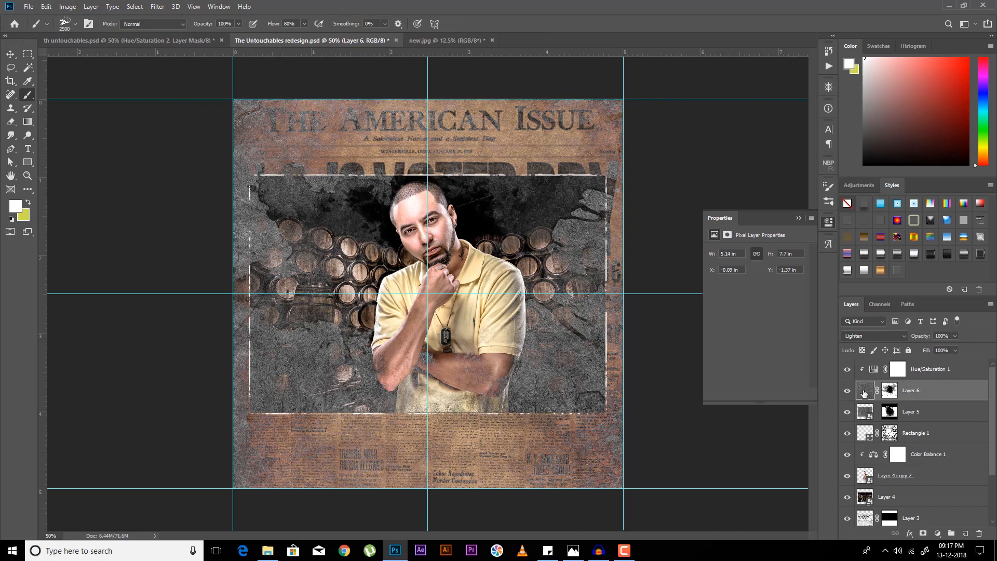
Step: Enable Colorize on the clipped Hue/Saturation adjustment, with hue 40 and a lower saturation
{"action": "left_click", "coordinate": [898, 369]}
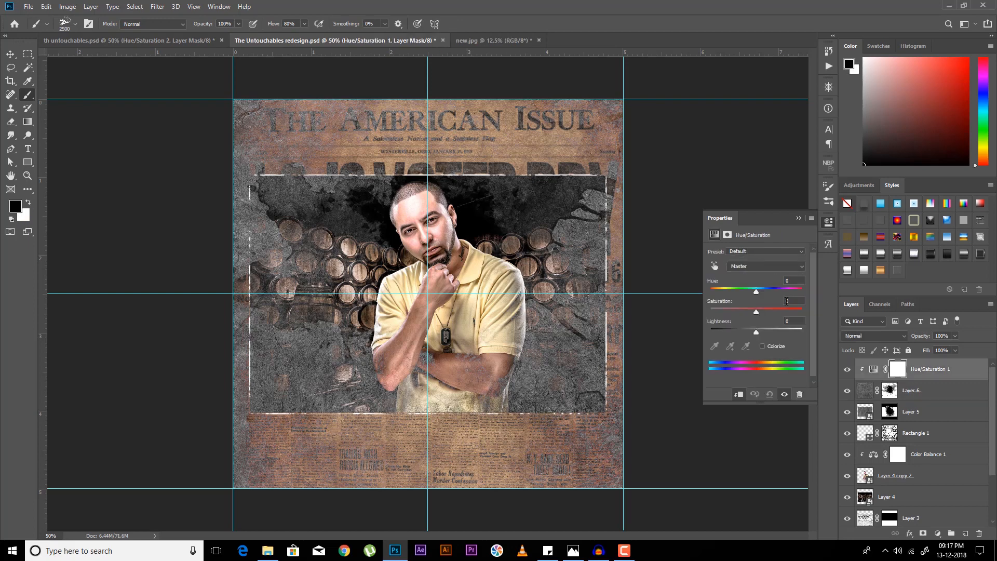
{"action": "left_click", "coordinate": [769, 344]}
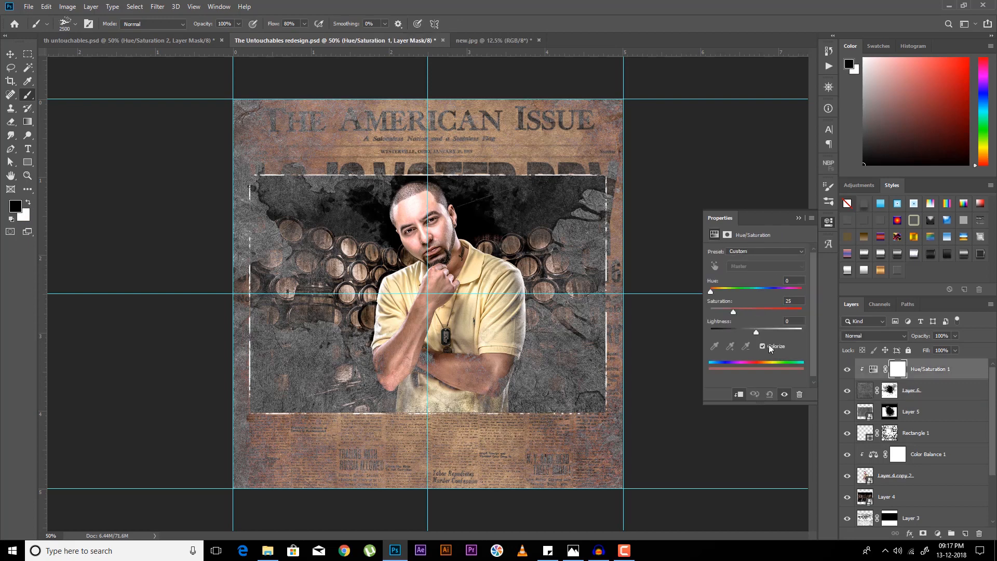
{"action": "type", "text": "40"}
{"action": "left_click", "coordinate": [799, 301]}
{"action": "key", "text": "shift+Down"}
{"action": "key", "text": "shift+Down"}
{"action": "left_click", "coordinate": [799, 218]}
Step: Check Hue/Saturation 2 in th untouchables.psd and match the redesign's adjustment to its hue and saturation, using saturation 15
{"action": "left_click", "coordinate": [74, 40]}
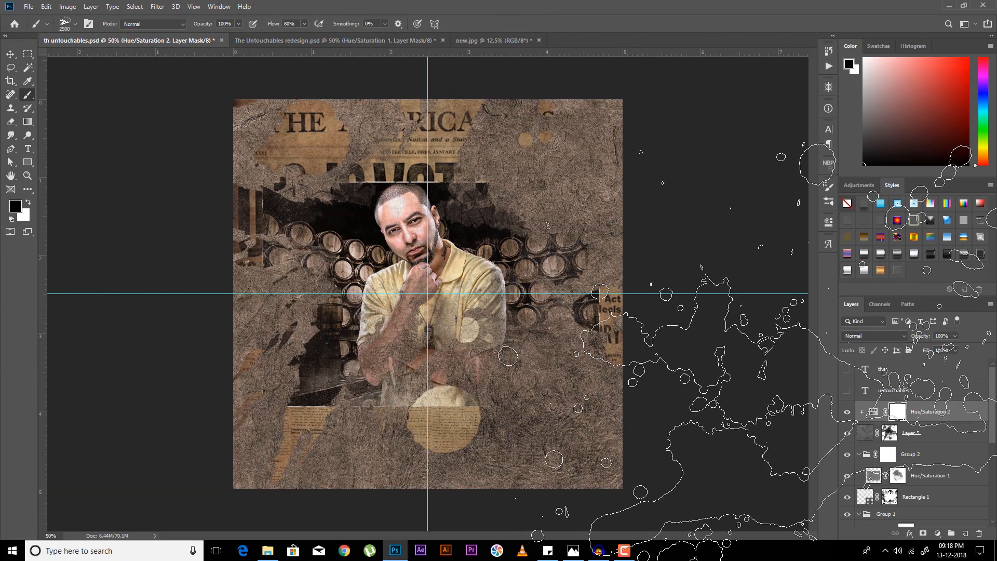
{"action": "double_click", "coordinate": [874, 413]}
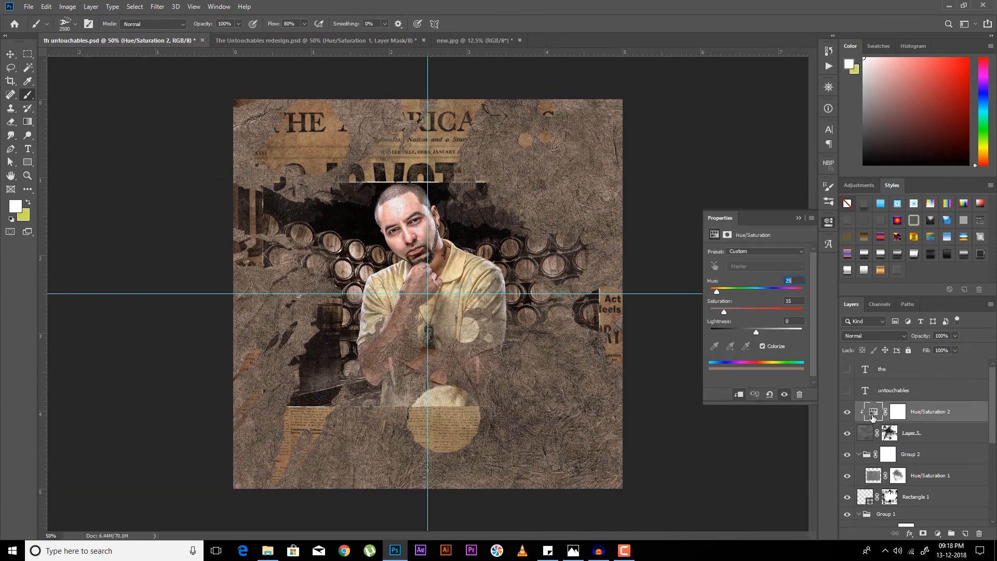
{"action": "left_click", "coordinate": [308, 40]}
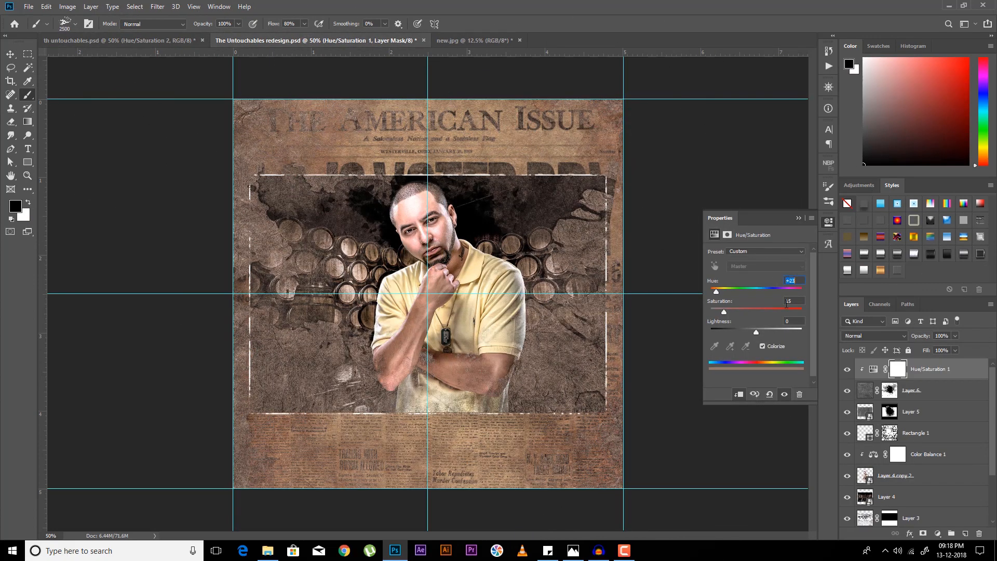
{"action": "left_click", "coordinate": [799, 218]}
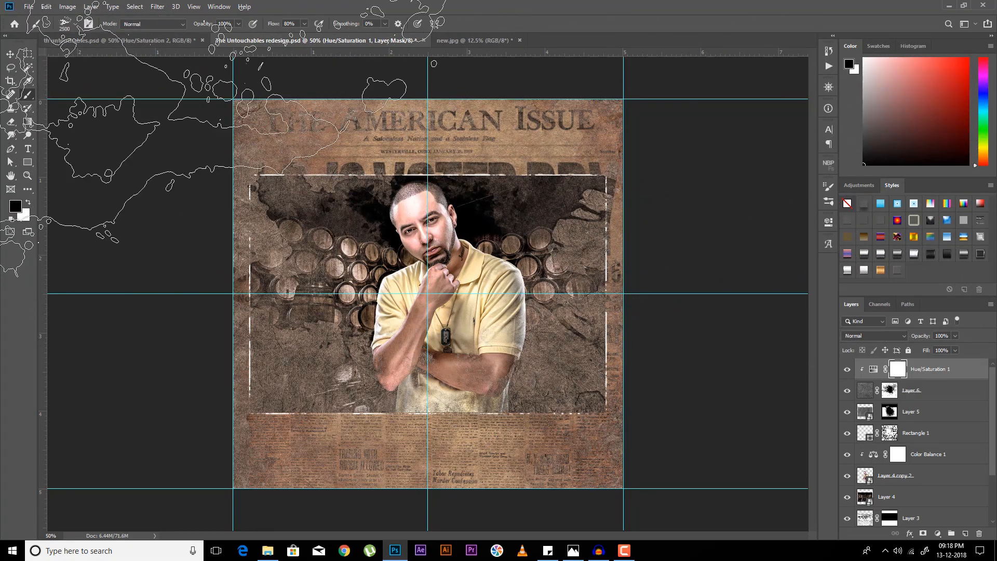
Step: In th untouchables.psd, show the "the" and "untouchables" text layers and set Layer 5's opacity to 50%
{"action": "left_click", "coordinate": [28, 150]}
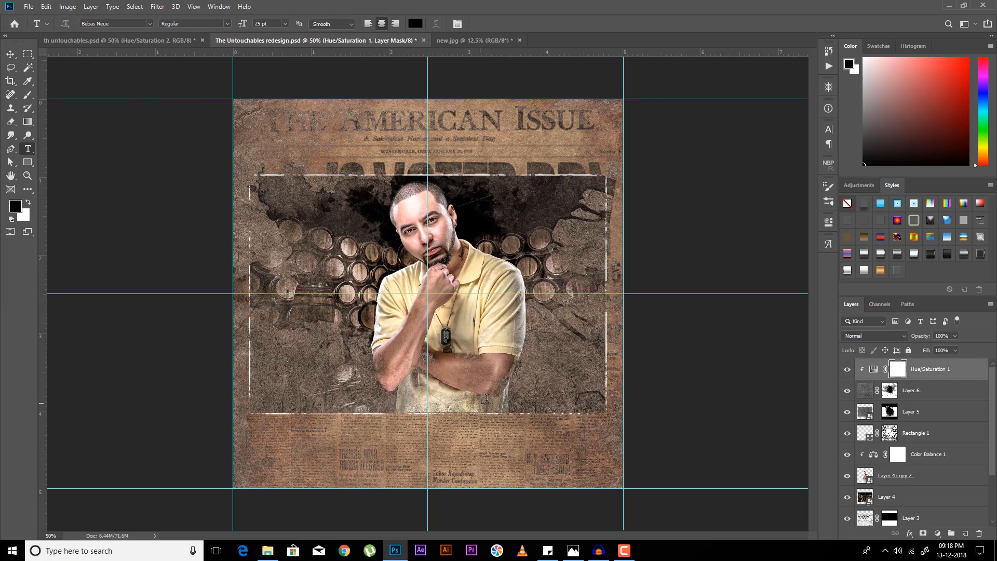
{"action": "left_click", "coordinate": [138, 39]}
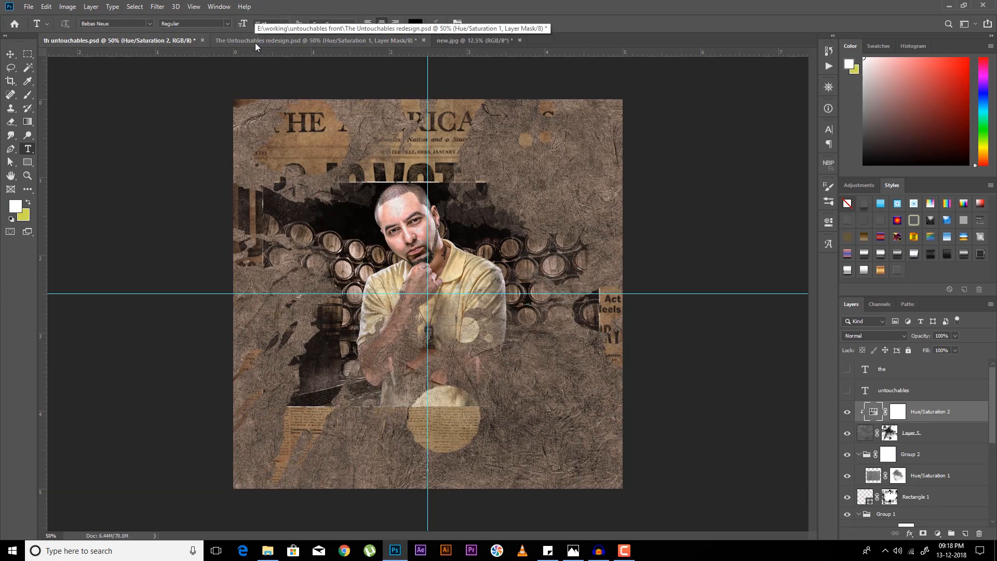
{"action": "left_click_drag", "start_coordinate": [847, 390], "coordinate": [850, 372]}
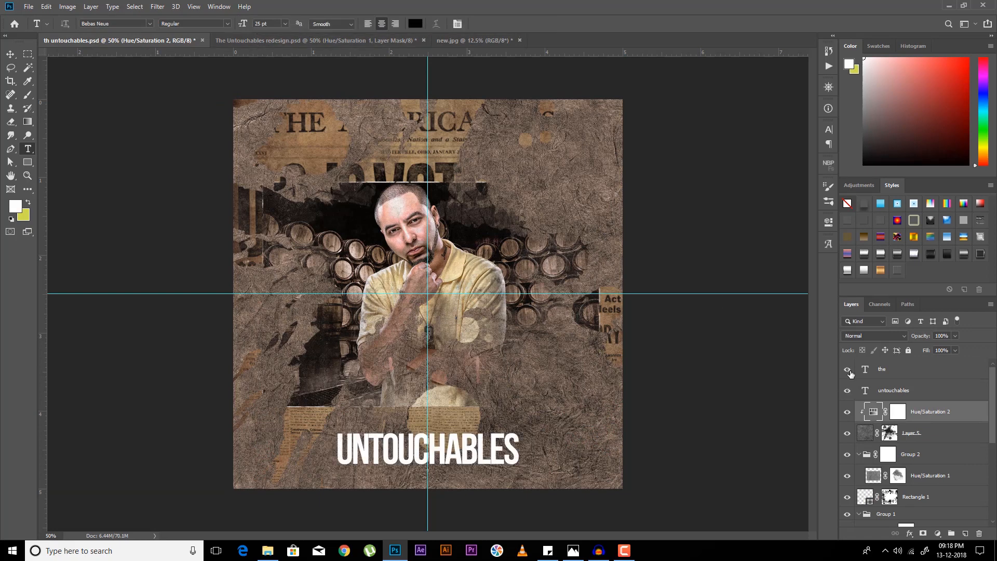
{"action": "left_click", "coordinate": [863, 433]}
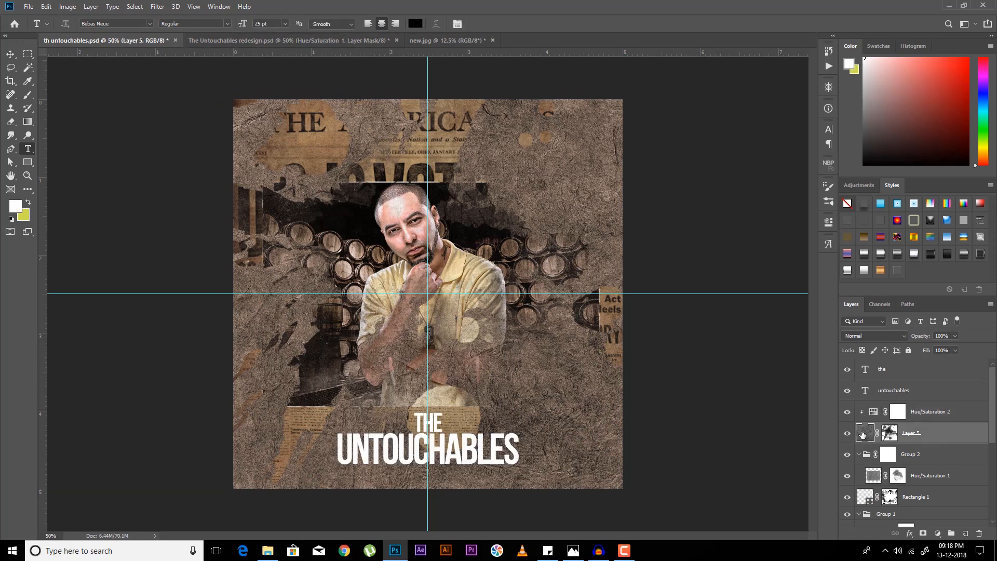
{"action": "left_click_drag", "start_coordinate": [928, 336], "coordinate": [907, 360]}
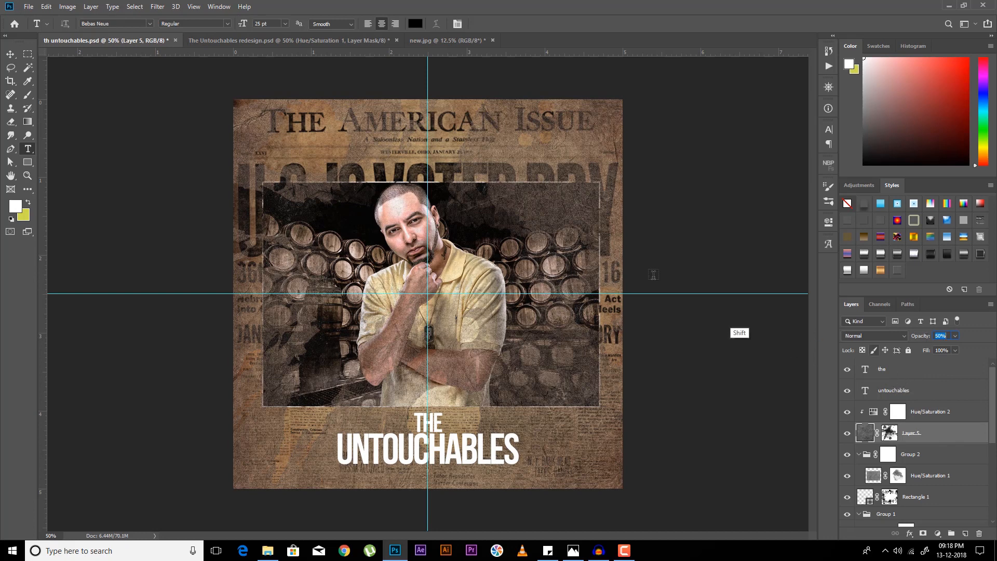
Step: In The Untouchables redesign.psd, set the fill of Layer 6 to 70%
{"action": "left_click", "coordinate": [272, 42]}
{"action": "left_click", "coordinate": [861, 390]}
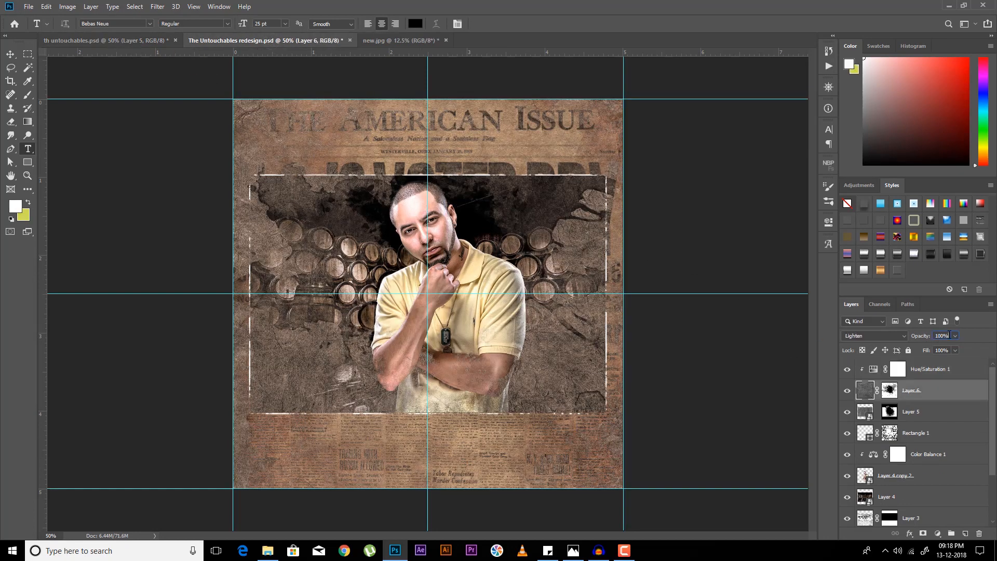
{"action": "left_click_drag", "start_coordinate": [927, 350], "coordinate": [913, 398]}
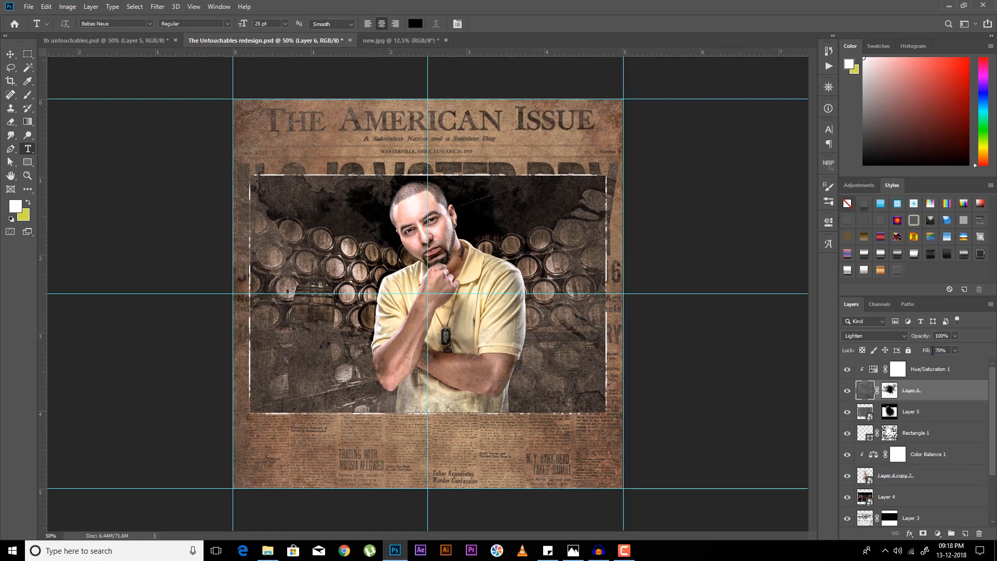
{"action": "left_click", "coordinate": [927, 366]}
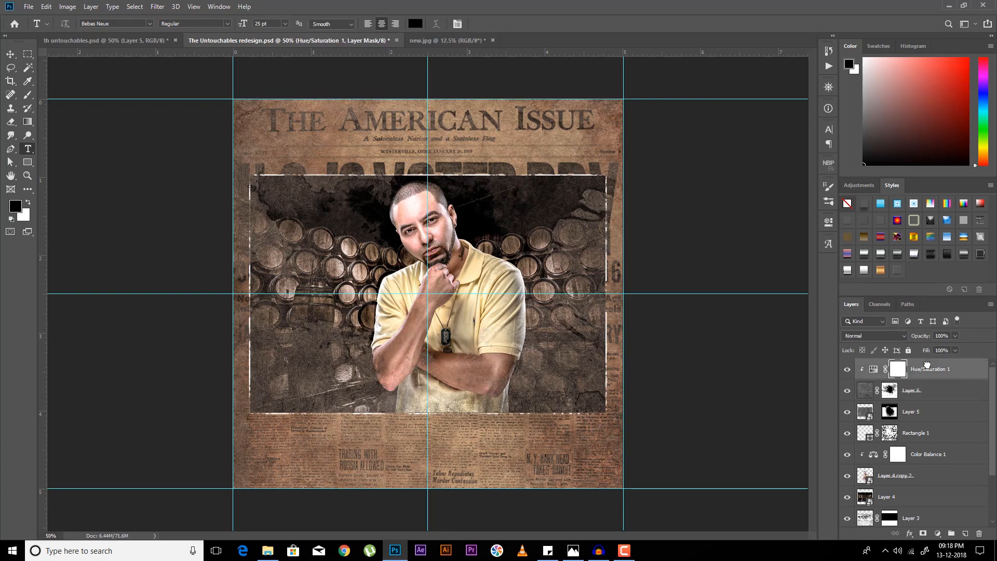
Step: Examine the splatter mask of Layer 6 on its own
{"action": "left_click", "coordinate": [891, 391]}
{"action": "left_click", "coordinate": [892, 393], "text": "alt"}
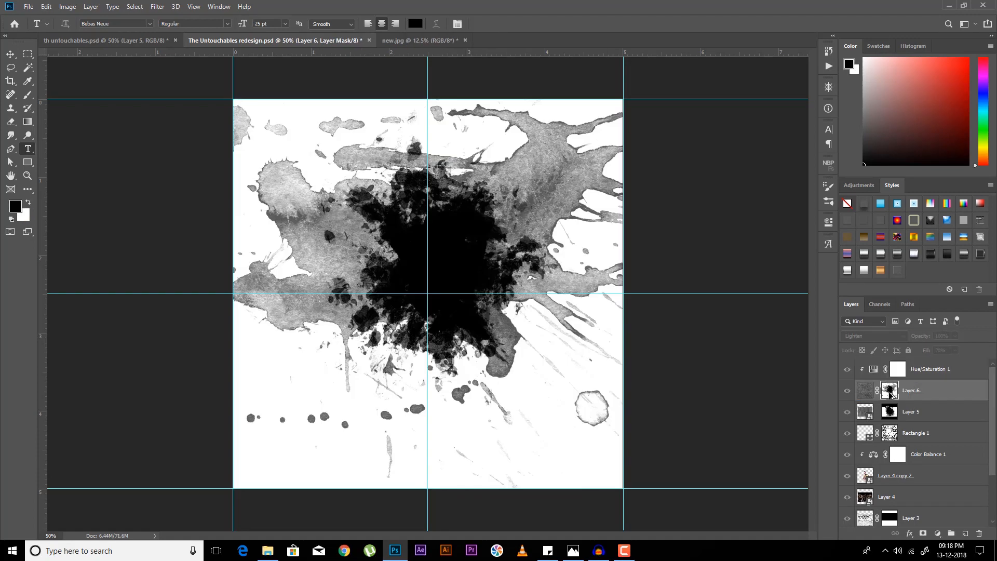
{"action": "double_click", "coordinate": [891, 393]}
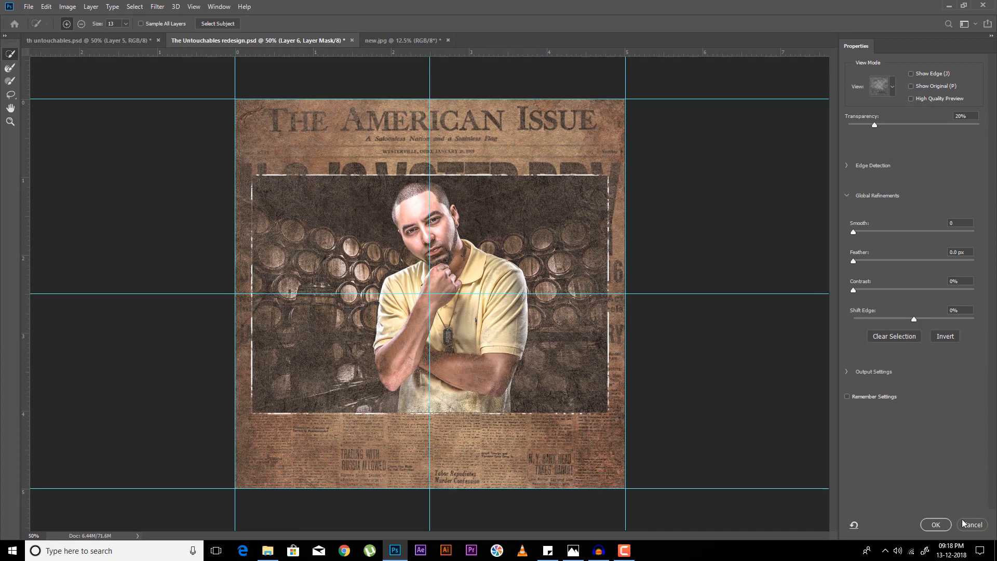
{"action": "left_click", "coordinate": [964, 524]}
Step: Try lower densities for Layer 6's layer mask while viewing the mask alone, setting it to 85%, and return to the composite
{"action": "left_click", "coordinate": [829, 222]}
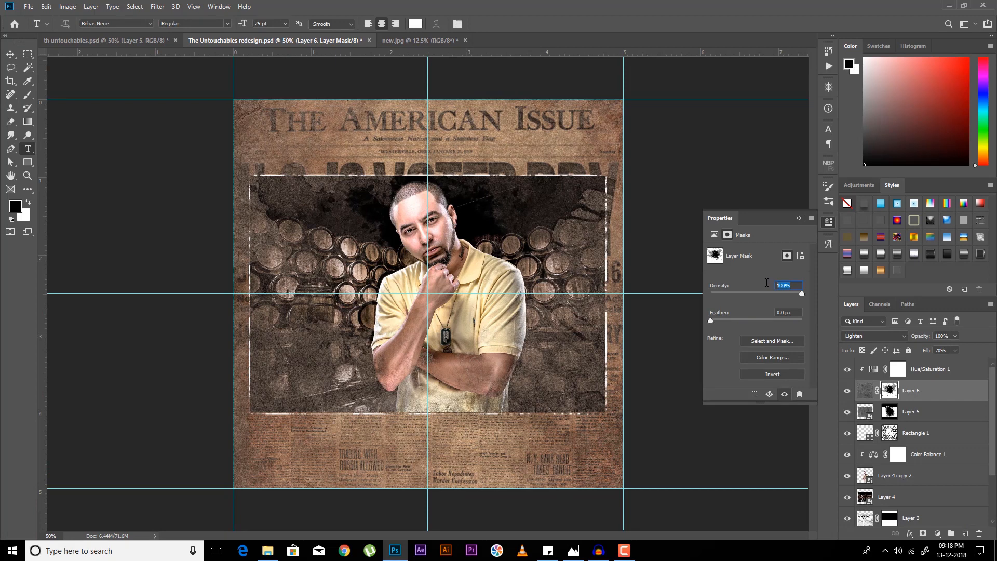
{"action": "key", "text": "shift+Down"}
{"action": "key", "text": "shift+Down"}
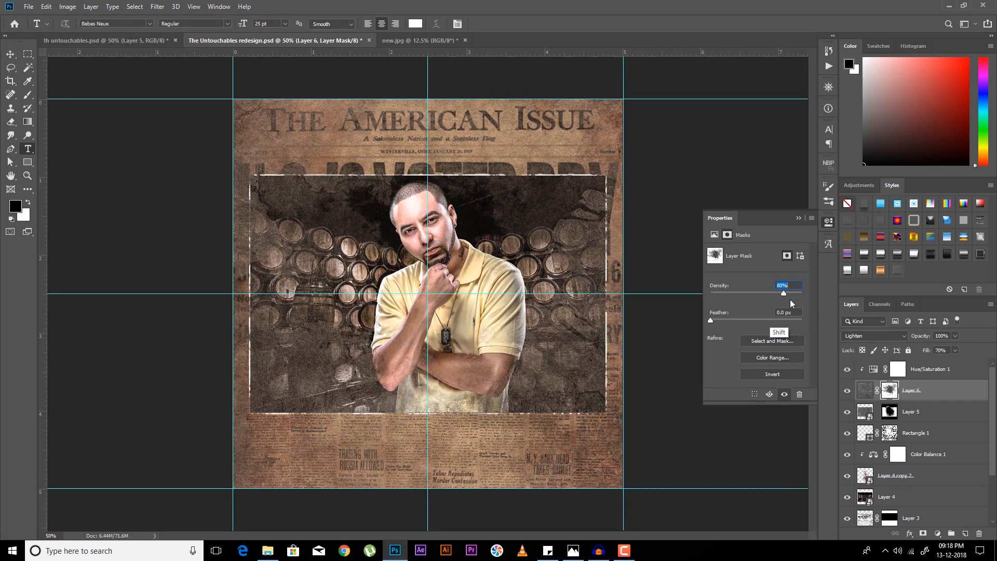
{"action": "key", "text": "shift+Up"}
{"action": "left_click", "coordinate": [890, 392], "text": "alt"}
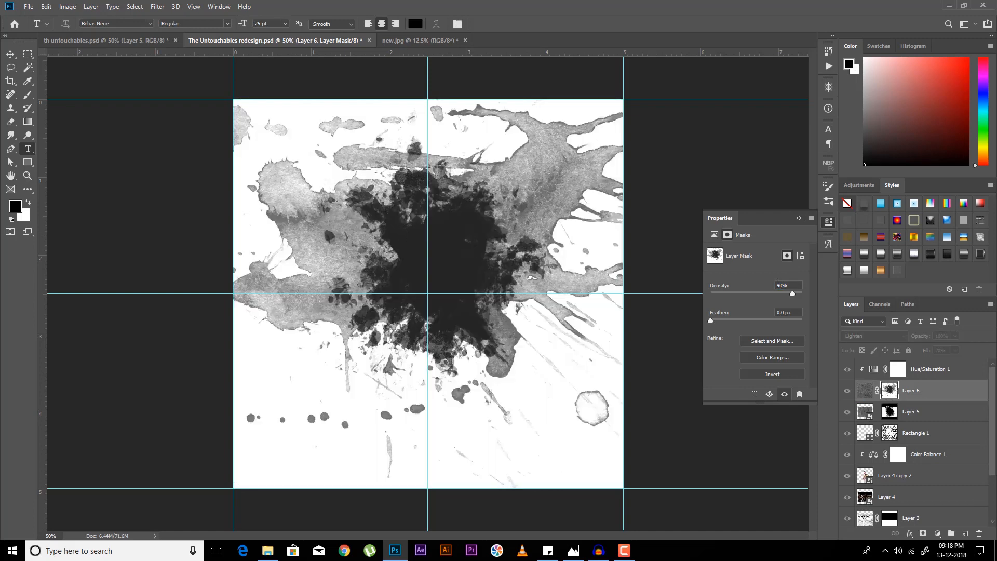
{"action": "key", "text": "shift+Up"}
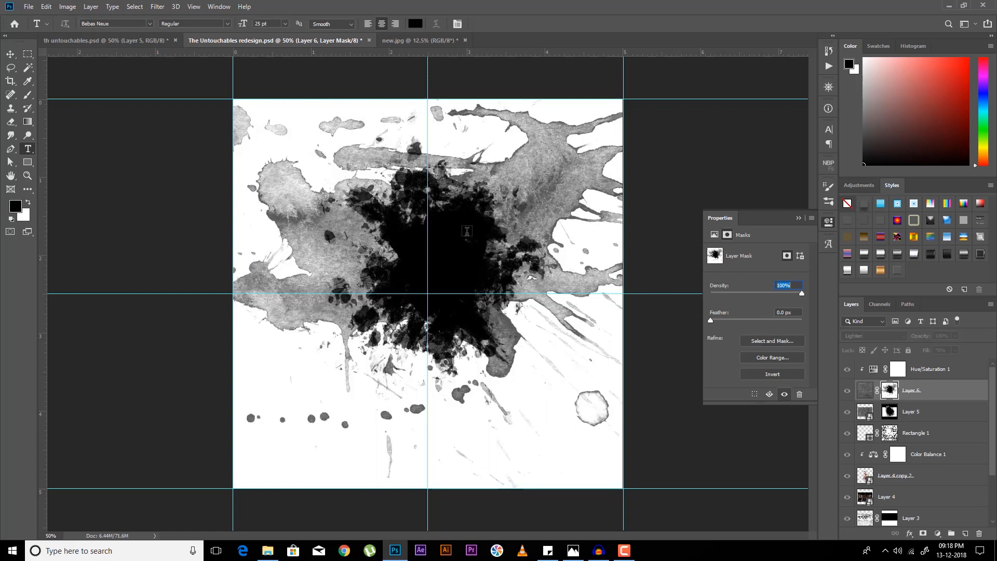
{"action": "key", "text": "shift"}
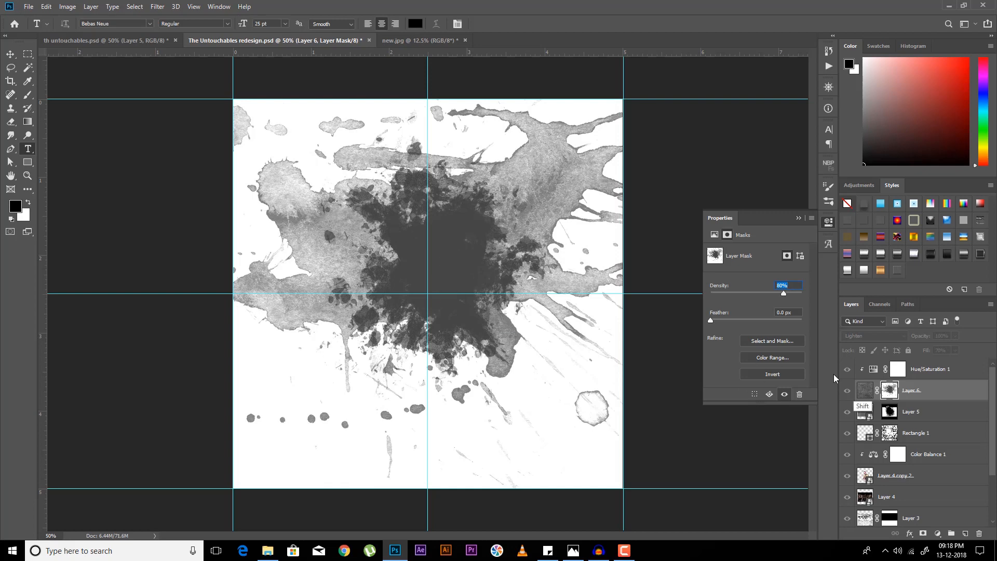
{"action": "key", "text": "Up"}
{"action": "key", "text": "Up"}
{"action": "key", "text": "Up"}
{"action": "key", "text": "Up"}
{"action": "key", "text": "Up"}
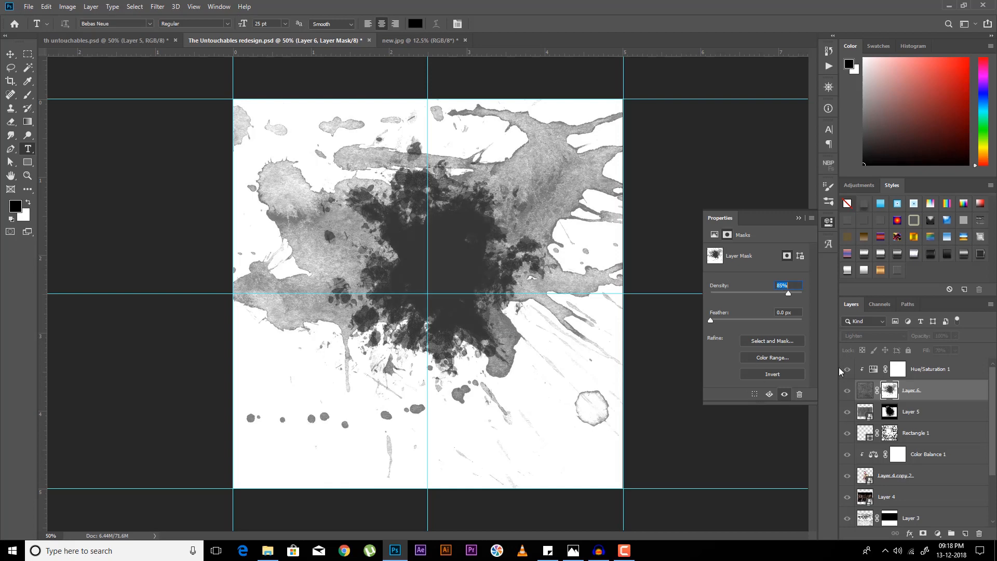
{"action": "left_click", "coordinate": [865, 390]}
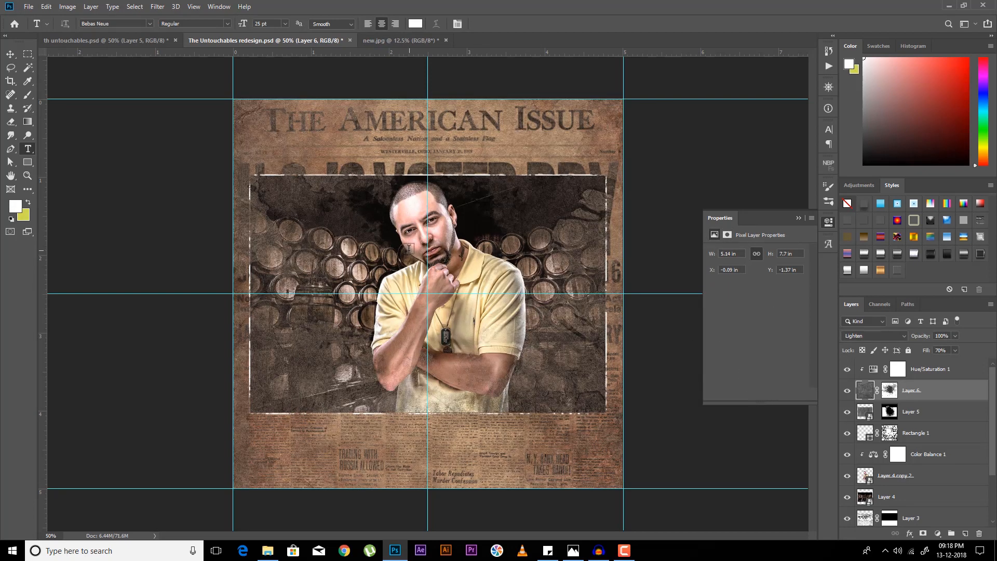
Step: Readjust the density of Layer 6's layer mask against the full composite, trying 95%
{"action": "double_click", "coordinate": [890, 390]}
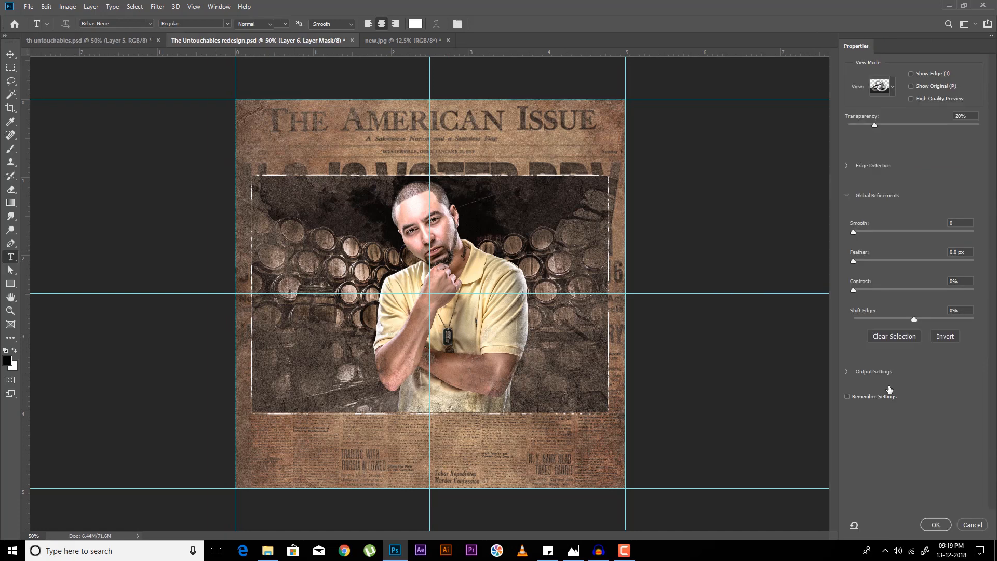
{"action": "left_click", "coordinate": [970, 526]}
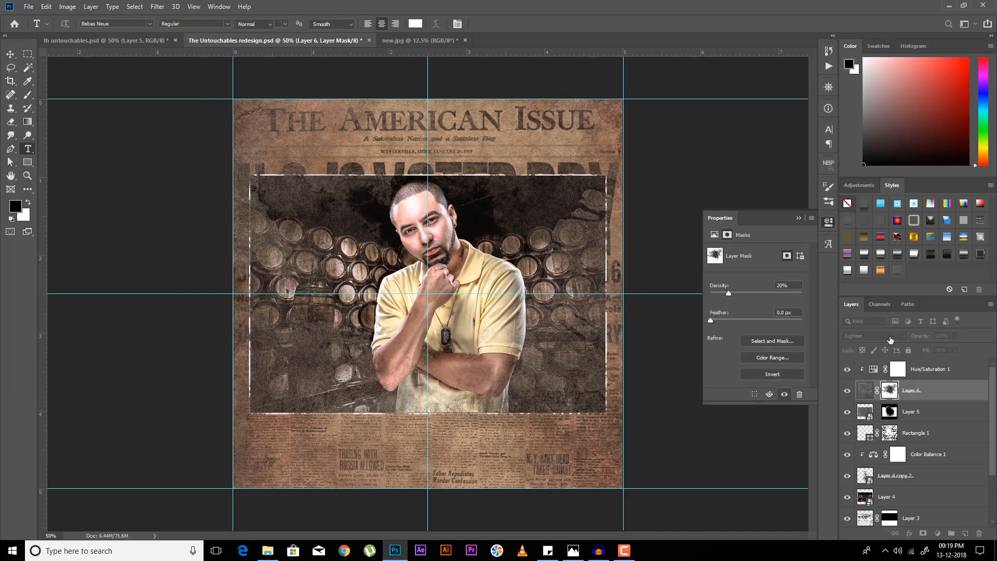
{"action": "left_click", "coordinate": [779, 286]}
{"action": "key", "text": "shift+Up"}
{"action": "key", "text": "shift+Up"}
{"action": "key", "text": "shift+Up"}
{"action": "key", "text": "shift+Up"}
{"action": "key", "text": "shift+Up"}
{"action": "key", "text": "shift+Up"}
{"action": "key", "text": "shift+Up"}
{"action": "key", "text": "shift+Up"}
{"action": "key", "text": "shift+Down"}
{"action": "key", "text": "shift+Down"}
{"action": "key", "text": "shift+Down"}
{"action": "left_click_drag", "start_coordinate": [777, 316], "coordinate": [788, 310]}
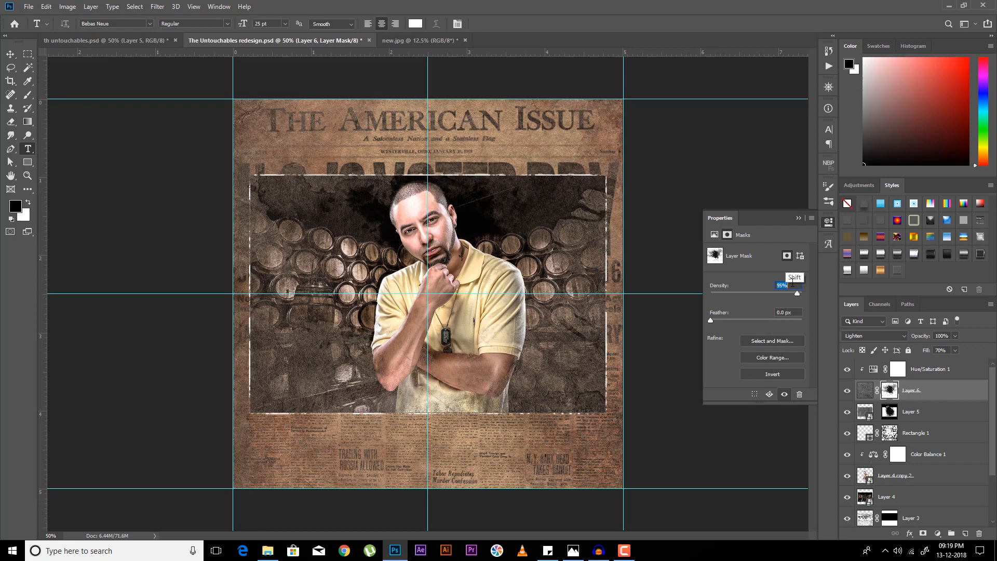
{"action": "left_click", "coordinate": [799, 218]}
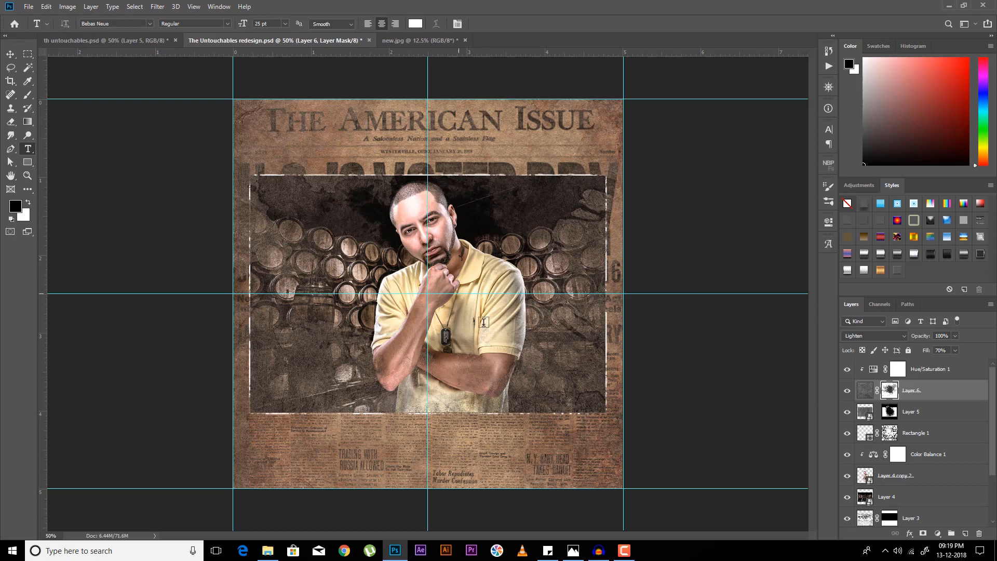
Step: Try stamping all visible layers into a new layer above Hue/Saturation 1 and compare it with th untouchables.psd
{"action": "left_click", "coordinate": [941, 371]}
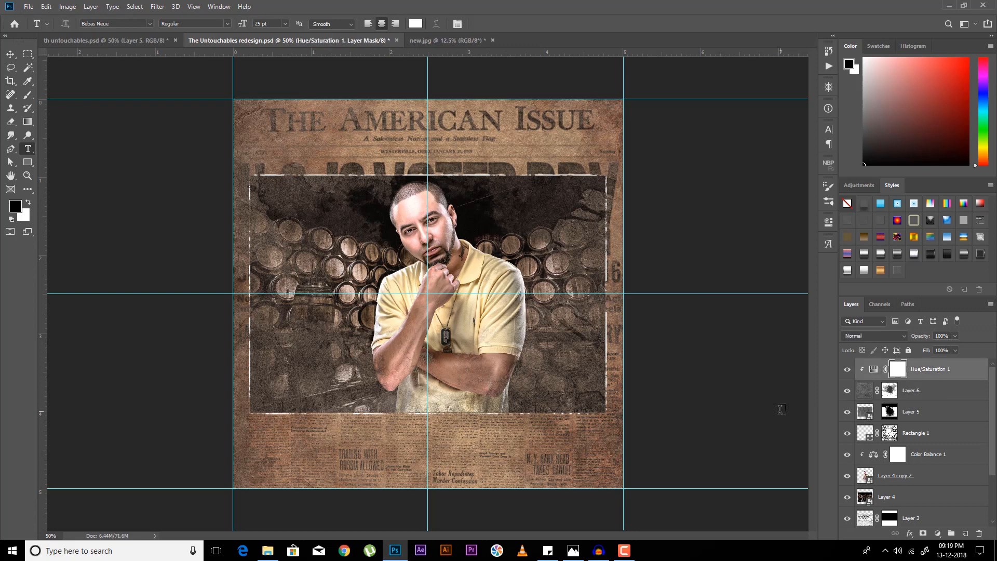
{"action": "key", "text": "ctrl+alt+shift+e"}
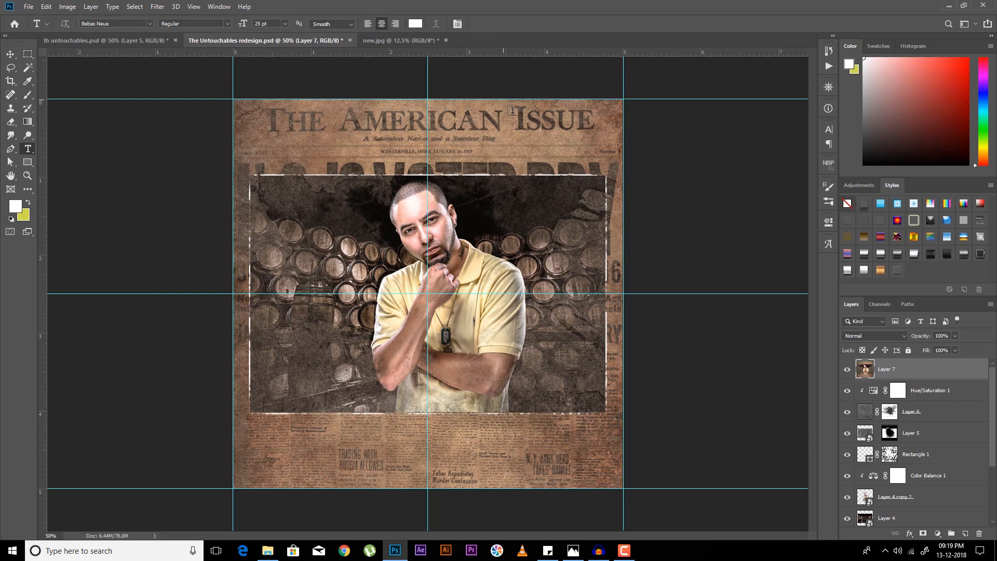
{"action": "left_click", "coordinate": [120, 38]}
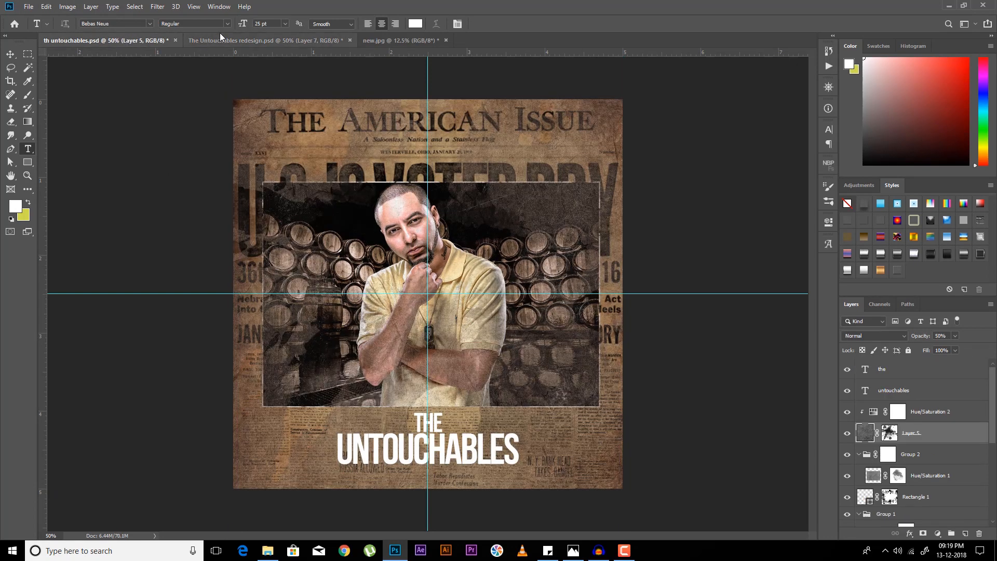
{"action": "left_click", "coordinate": [222, 42]}
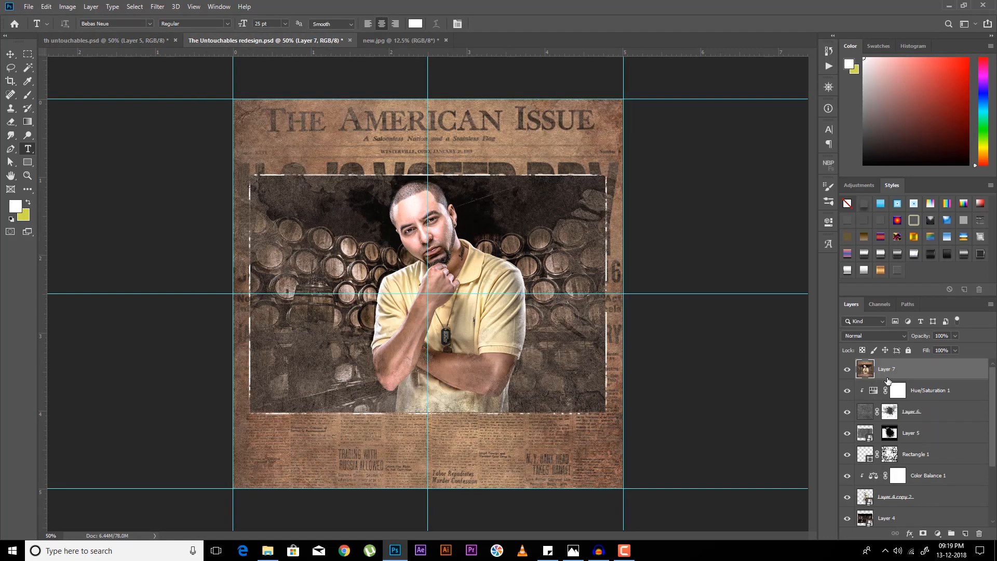
{"action": "key", "text": "ctrl+z"}
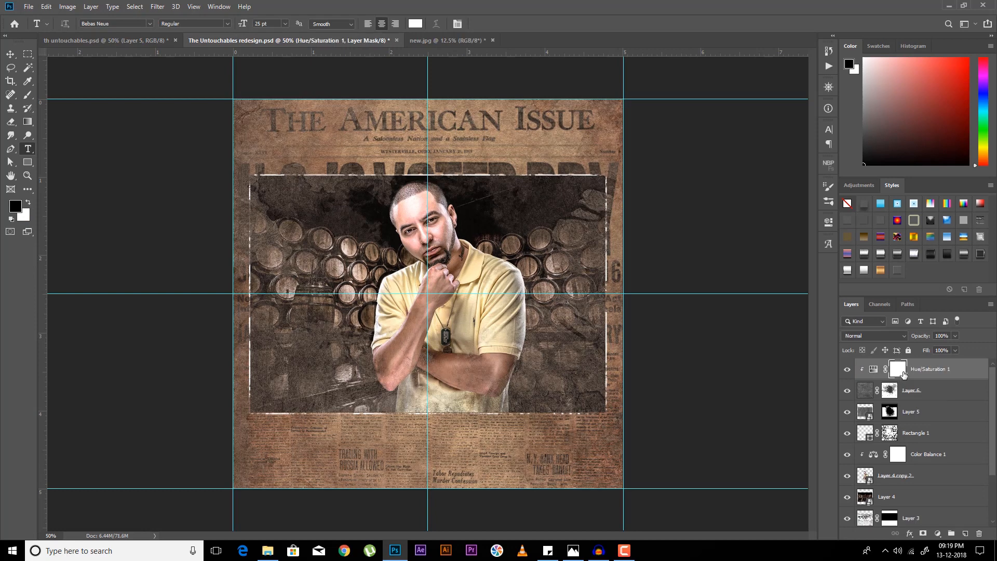
Step: Try scaling the layers from Layer 4 up to Hue/Saturation 1 together, testing 90% up to 99%
{"action": "left_click", "coordinate": [899, 497]}
{"action": "left_click", "coordinate": [920, 452], "text": "shift"}
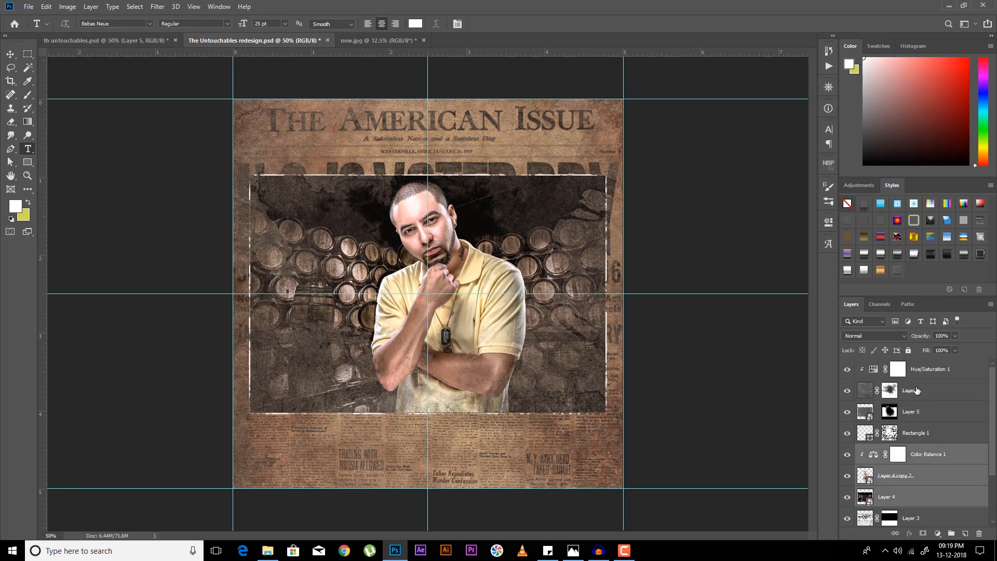
{"action": "left_click", "coordinate": [917, 390], "text": "shift"}
{"action": "left_click", "coordinate": [927, 377], "text": "shift"}
{"action": "key", "text": "ctrl+t"}
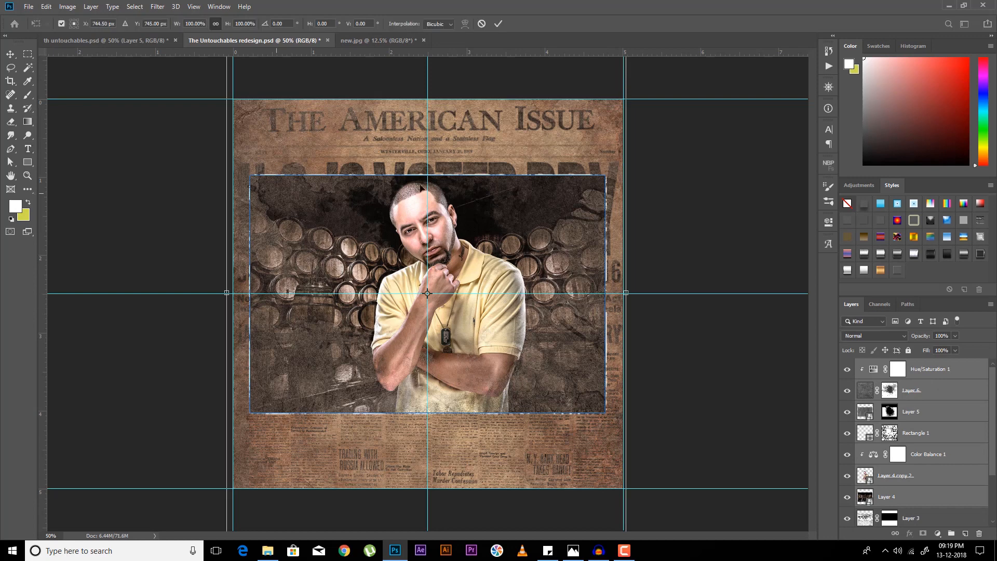
{"action": "left_click", "coordinate": [243, 22]}
{"action": "key", "text": "shift+Down"}
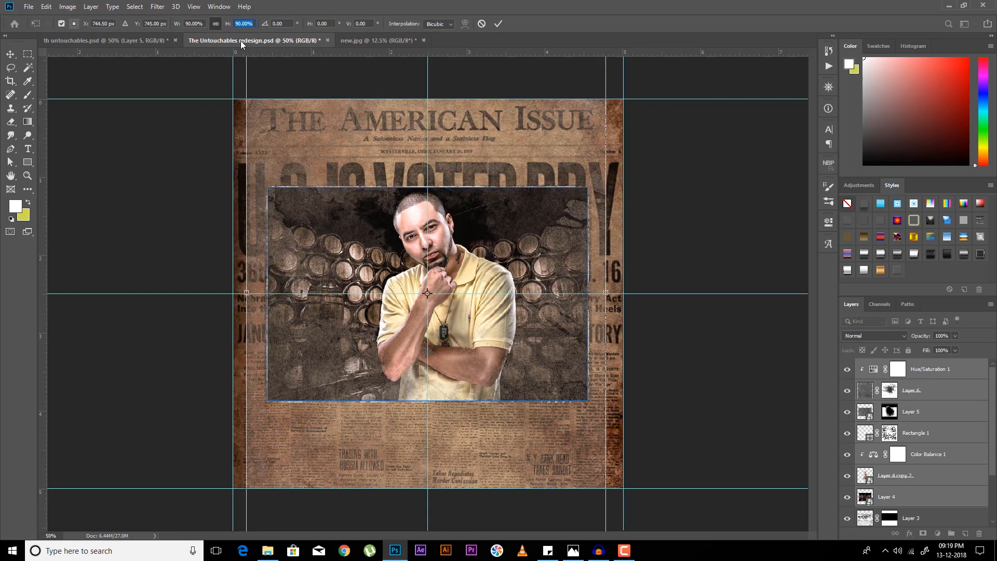
{"action": "key", "text": "Up"}
{"action": "key", "text": "Up"}
{"action": "key", "text": "Up"}
{"action": "key", "text": "Up"}
{"action": "key", "text": "Up"}
{"action": "key", "text": "Up"}
{"action": "key", "text": "Up"}
{"action": "key", "text": "Up"}
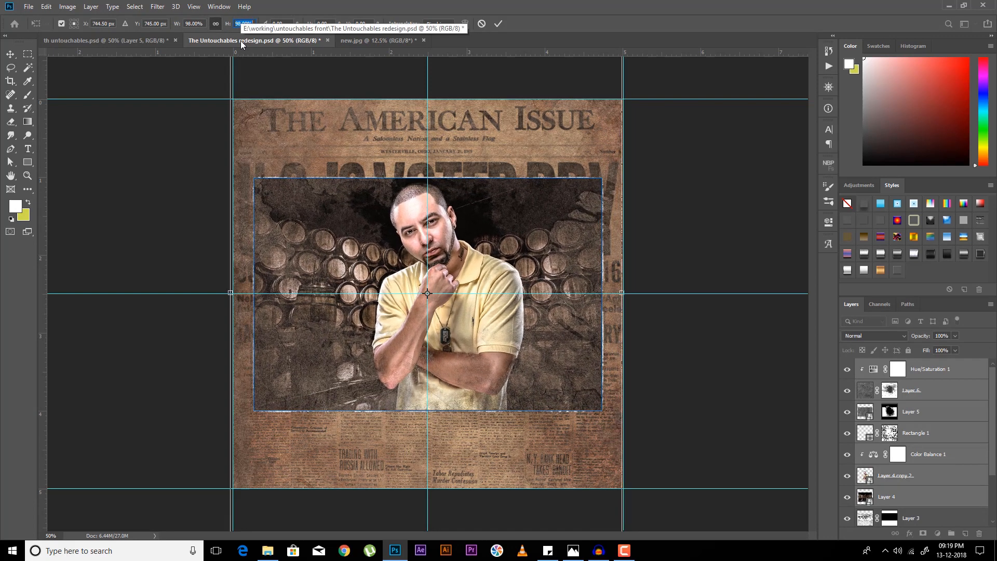
{"action": "key", "text": "Up"}
{"action": "key", "text": "Return"}
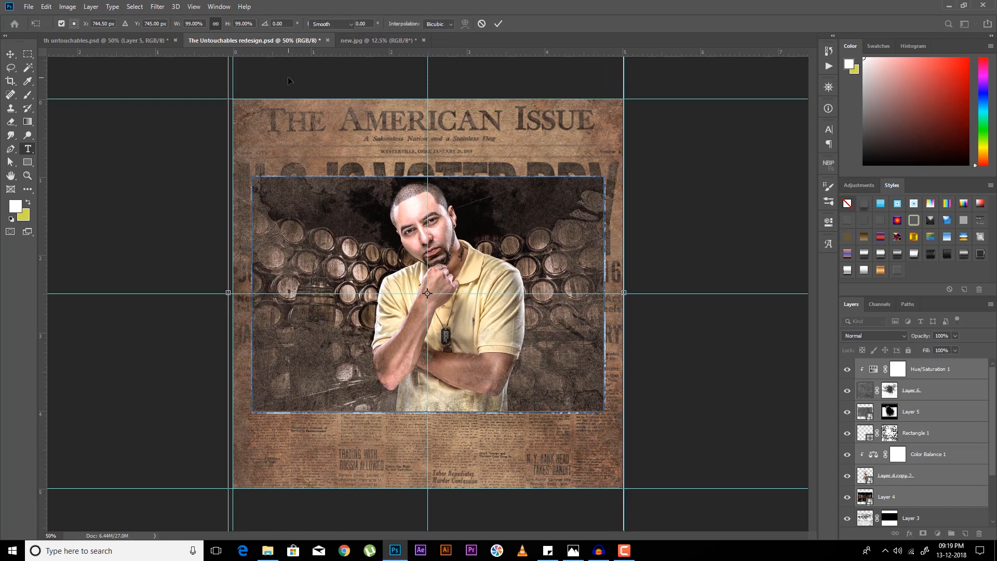
{"action": "key", "text": "t"}
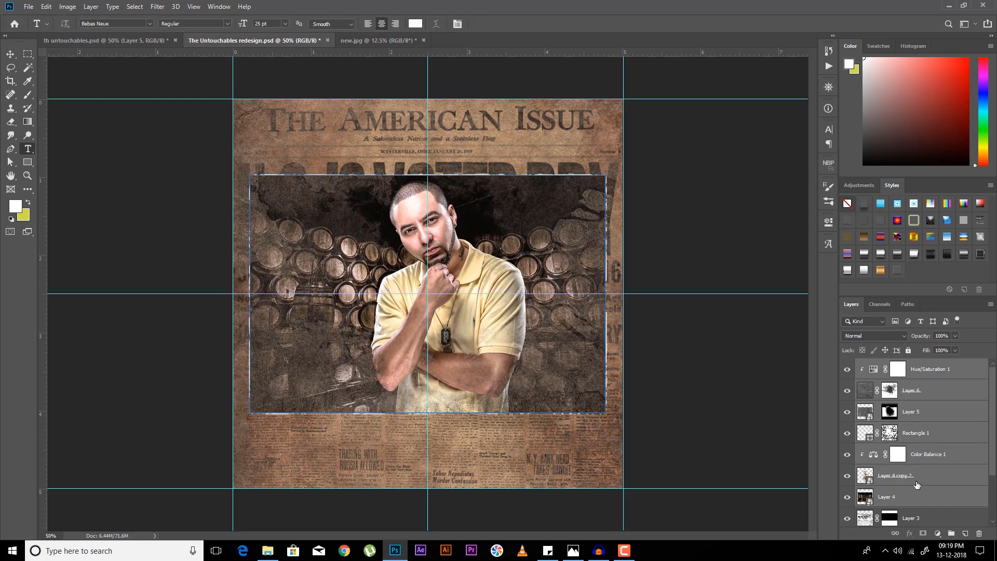
Step: Try scaling the layers from Layer 4 up to Layer 5 together to 90%
{"action": "left_click", "coordinate": [910, 422]}
{"action": "left_click", "coordinate": [846, 391]}
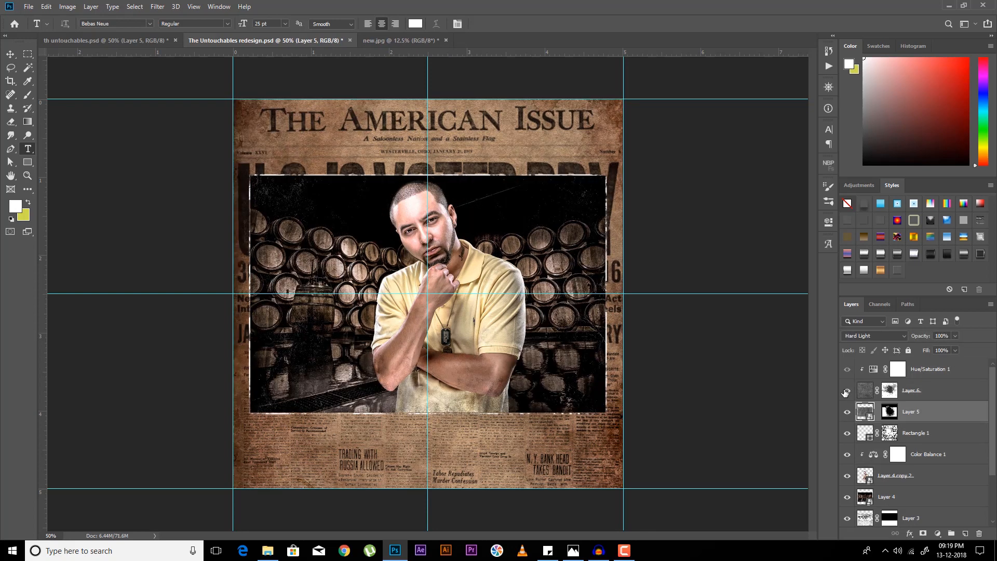
{"action": "left_click", "coordinate": [846, 391]}
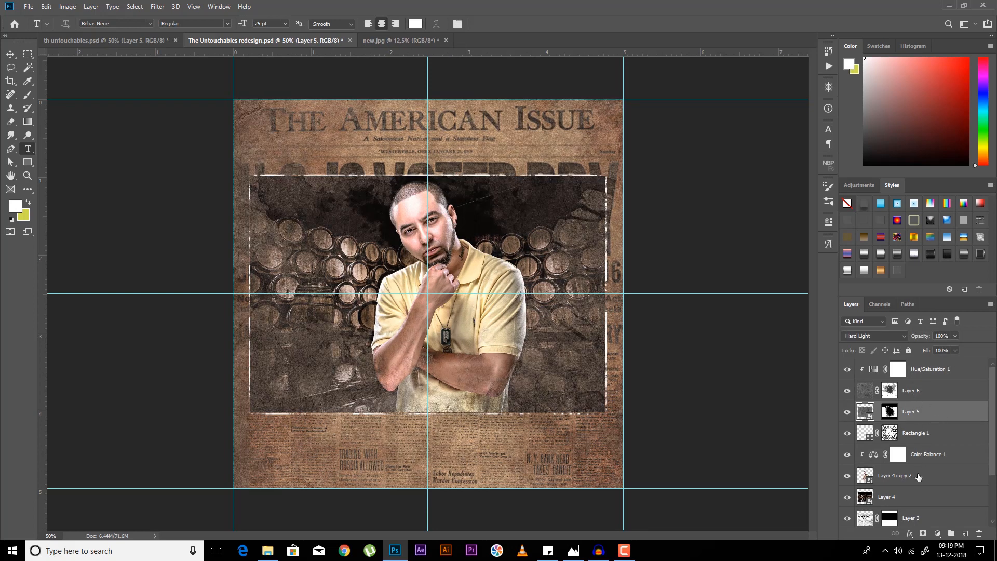
{"action": "left_click", "coordinate": [913, 495], "text": "shift"}
{"action": "key", "text": "ctrl+t"}
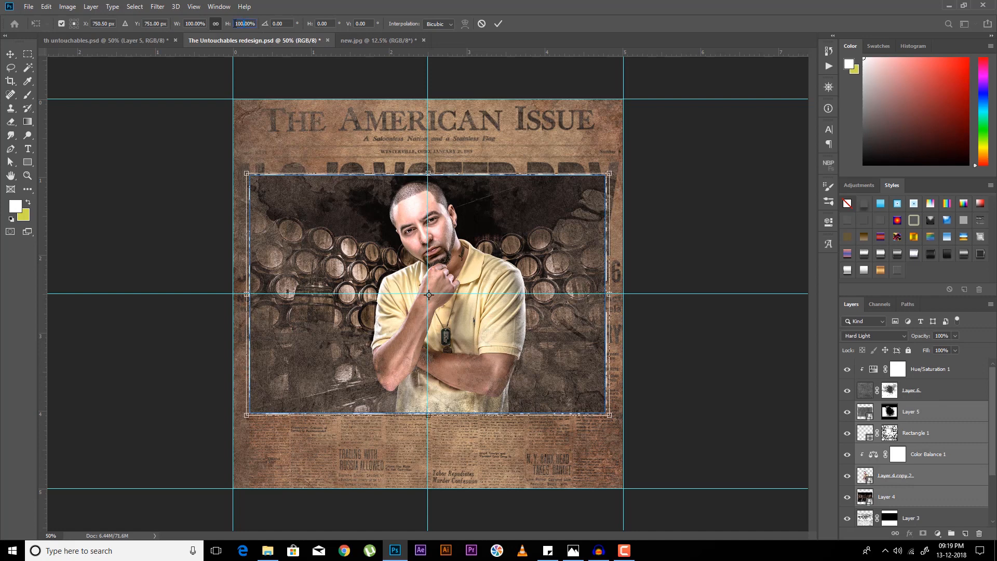
{"action": "type", "text": "90"}
{"action": "key", "text": "Return"}
{"action": "key", "text": "Return"}
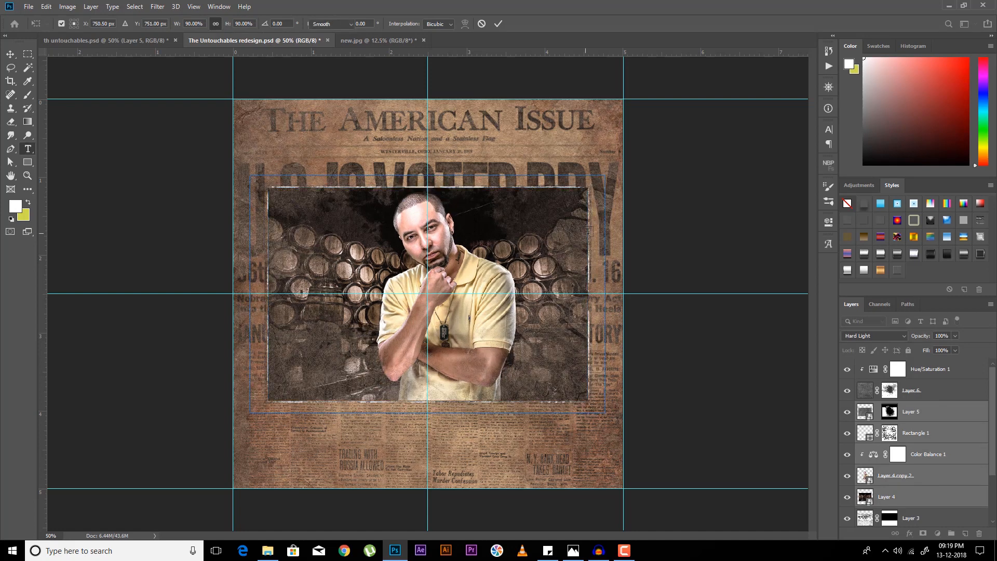
{"action": "key", "text": "t"}
{"action": "key", "text": "ctrl+z"}
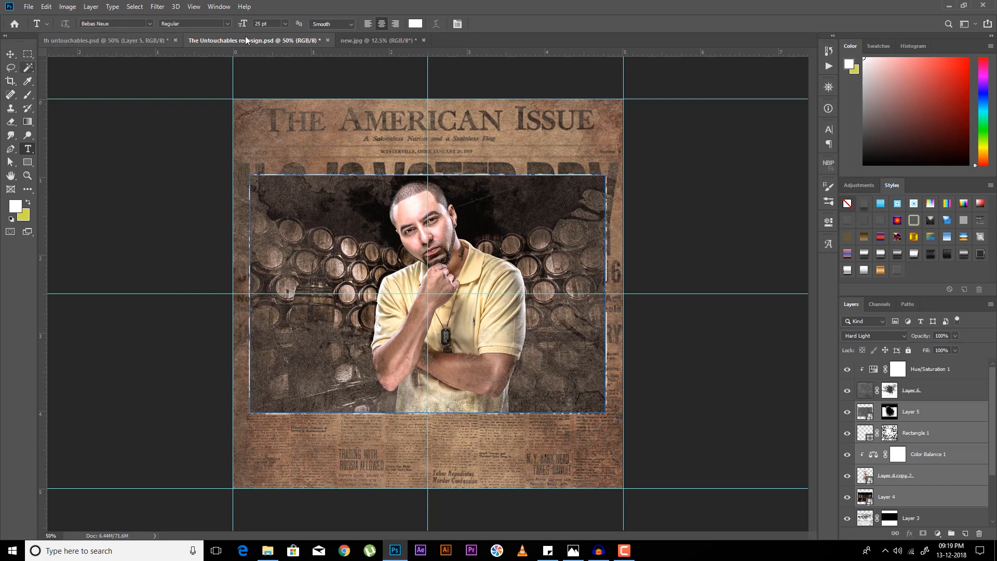
Step: Close new.jpg without saving its changes
{"action": "left_click", "coordinate": [379, 37]}
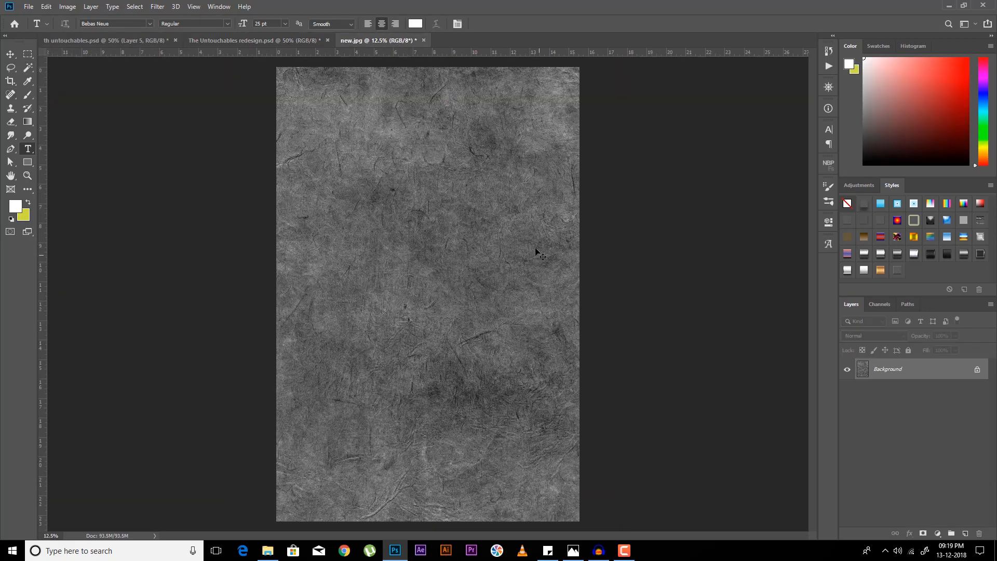
{"action": "key", "text": "ctrl+w"}
{"action": "left_click", "coordinate": [494, 206]}
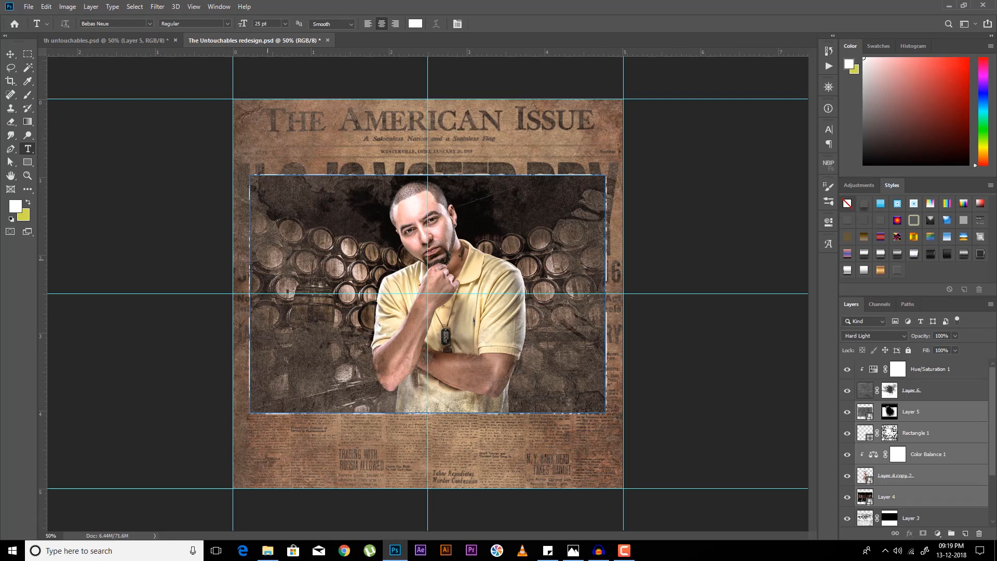
Step: Stamp all visible layers into a new layer above Hue/Saturation 1
{"action": "left_click", "coordinate": [948, 377]}
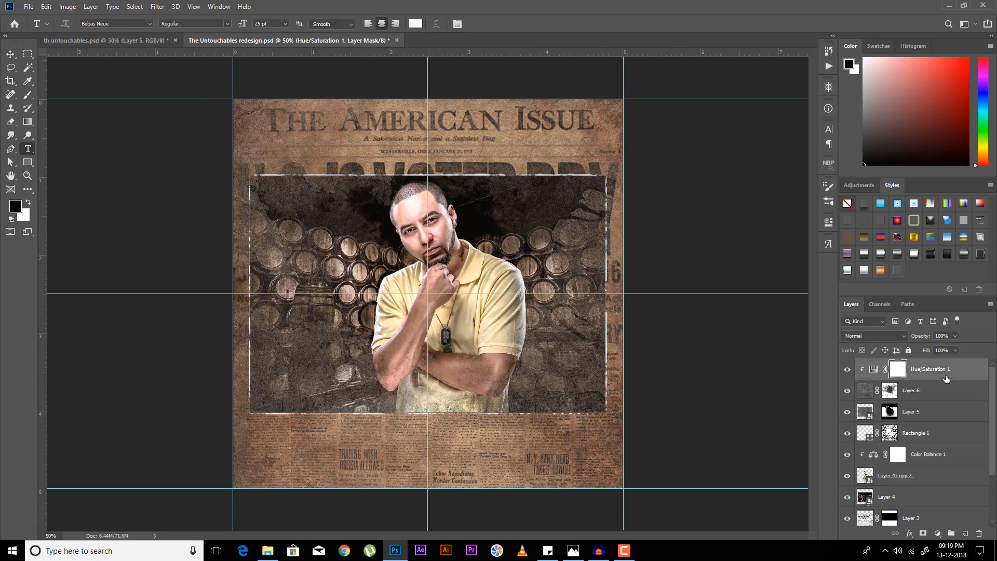
{"action": "left_click", "coordinate": [938, 533]}
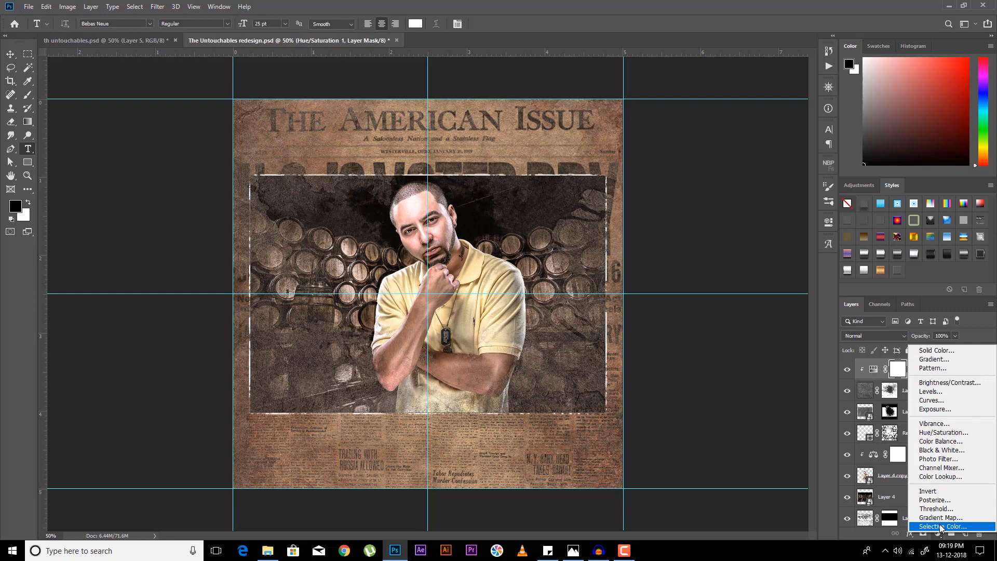
{"action": "left_click", "coordinate": [830, 423]}
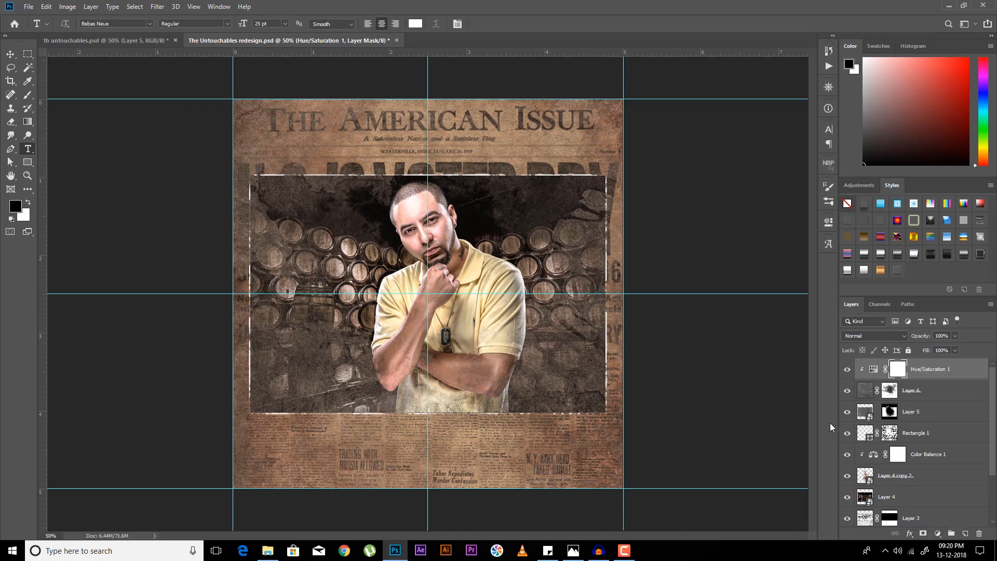
{"action": "key", "text": "ctrl+shift+alt+e"}
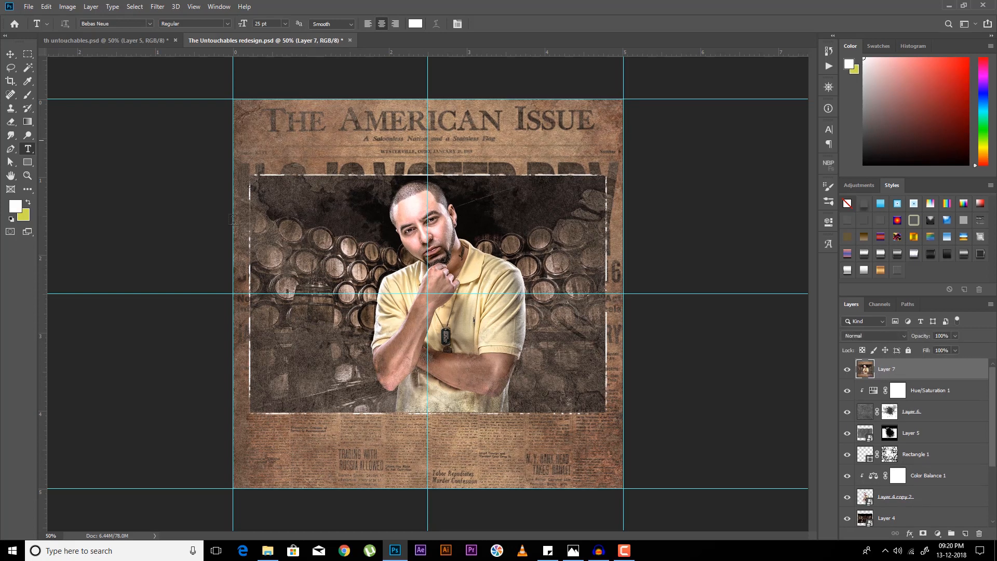
{"action": "scroll", "coordinate": [935, 468], "scroll_direction": "down", "scroll_amount": 3}
{"action": "left_click", "coordinate": [891, 516]}
{"action": "scroll", "coordinate": [896, 473], "scroll_direction": "up", "scroll_amount": 3}
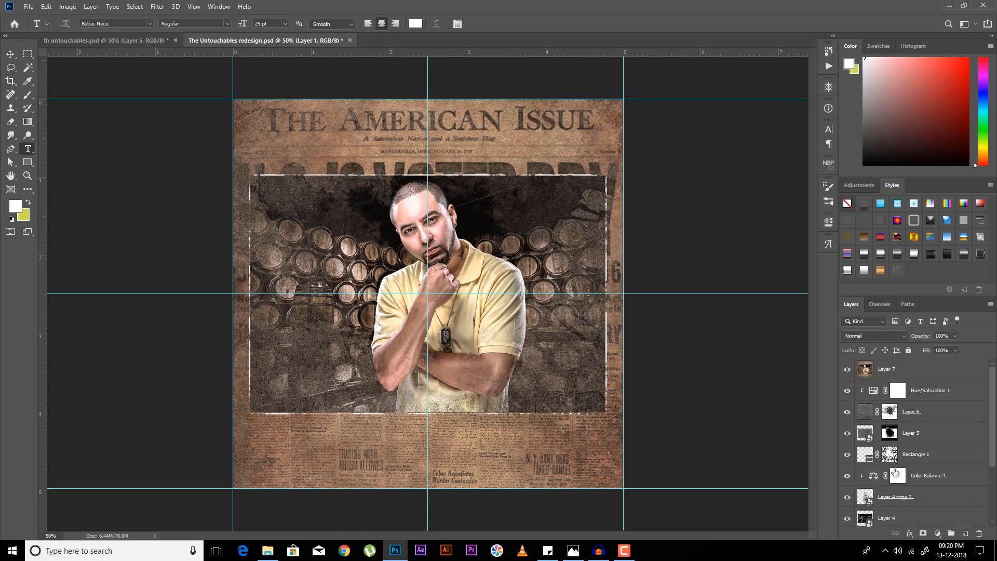
{"action": "left_click", "coordinate": [917, 391], "text": "shift"}
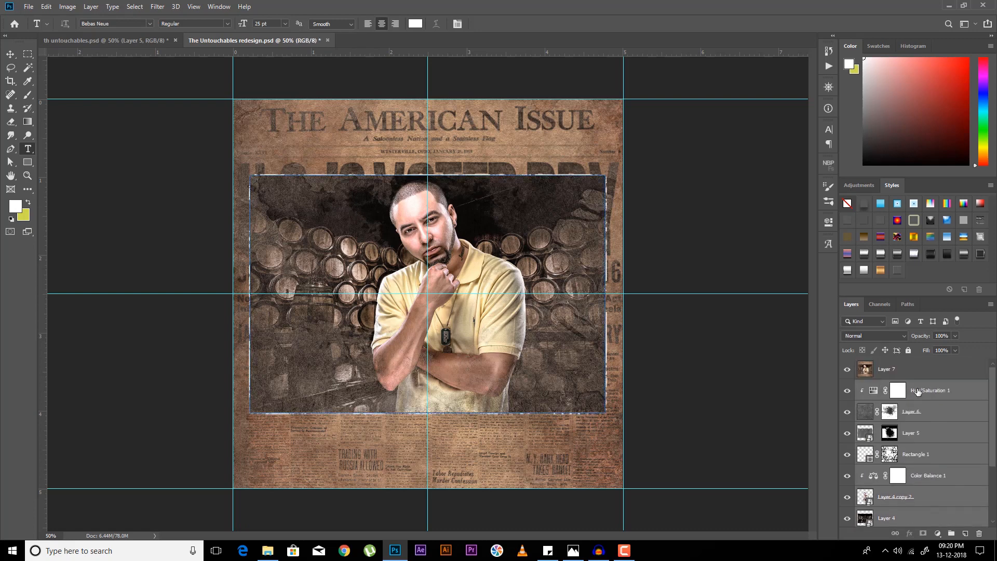
Step: Apply a High Pass filter with a 2.7-pixel radius to the stamped Layer 7
{"action": "left_click", "coordinate": [901, 373]}
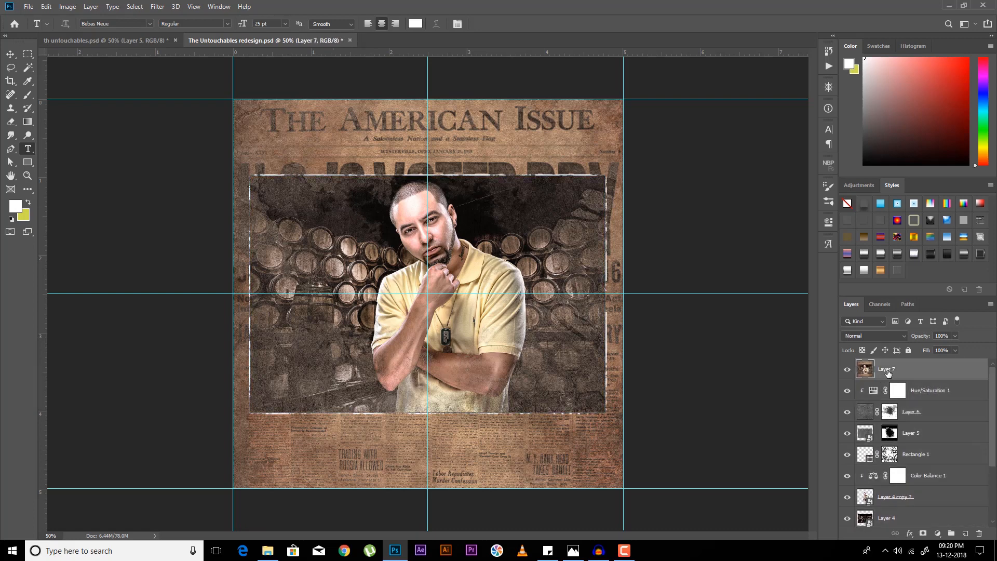
{"action": "left_click", "coordinate": [158, 6]}
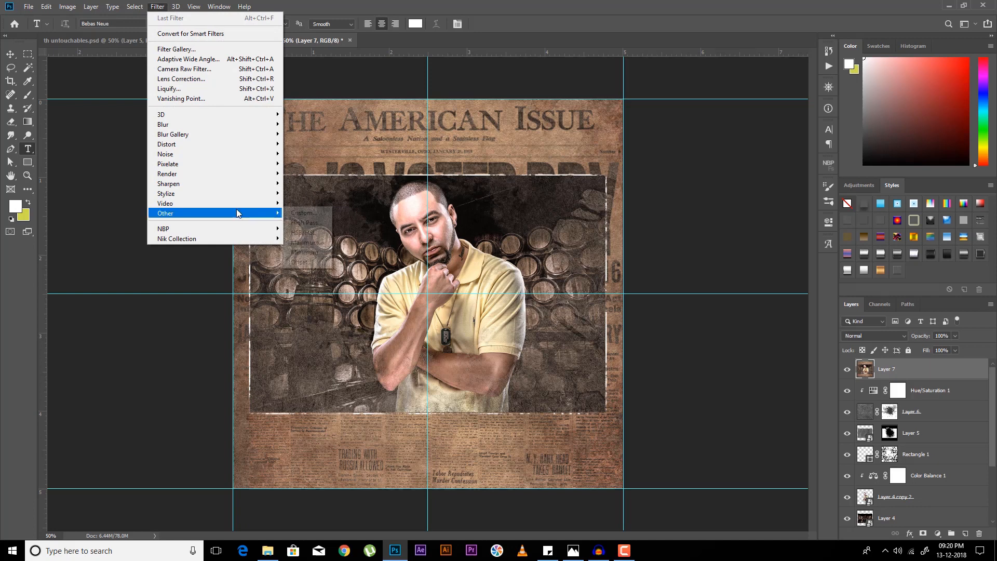
{"action": "mouse_move", "coordinate": [237, 209]}
{"action": "left_click", "coordinate": [306, 223]}
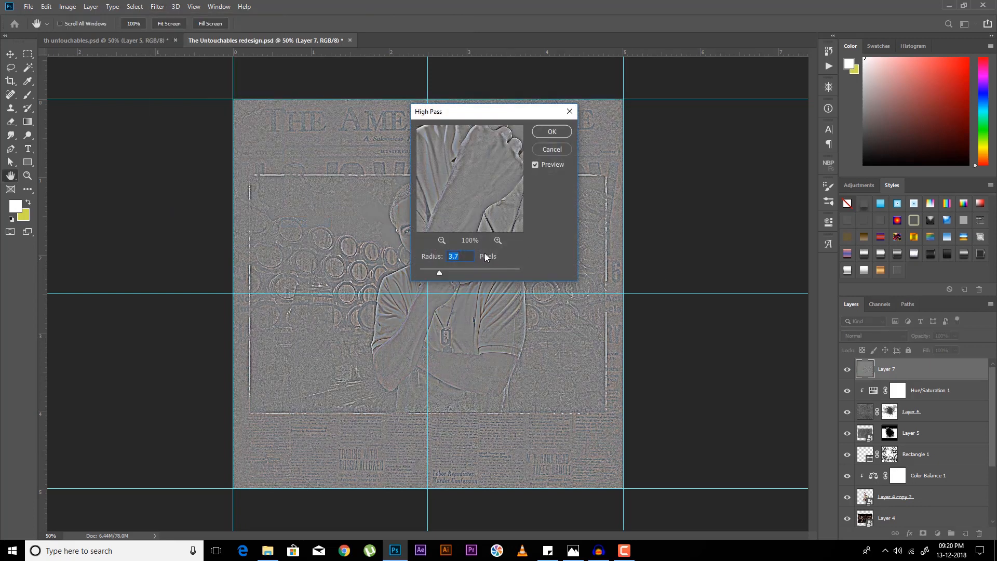
{"action": "left_click_drag", "start_coordinate": [459, 118], "coordinate": [669, 132]}
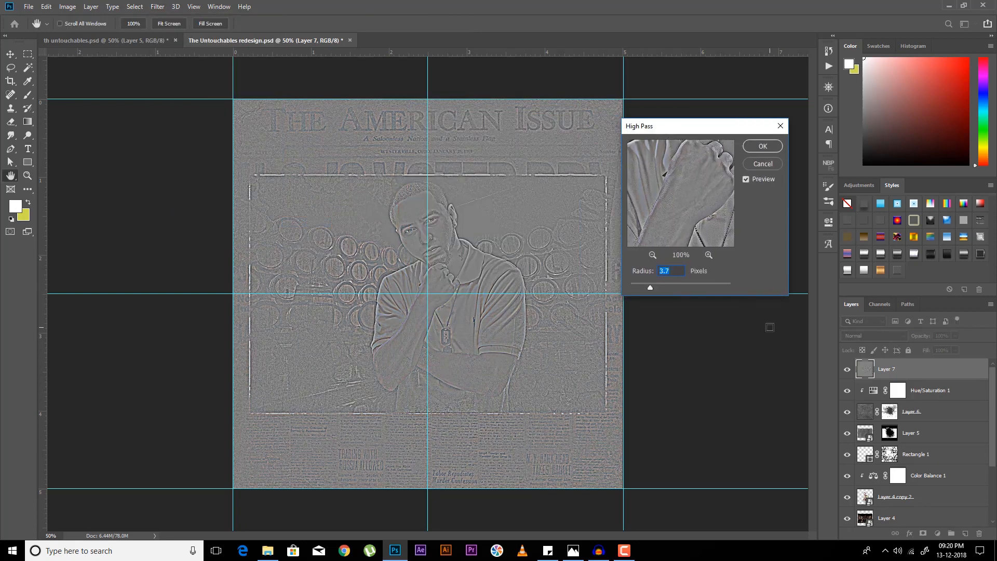
{"action": "type", "text": "2.7"}
{"action": "key", "text": "Return"}
{"action": "key", "text": "t"}
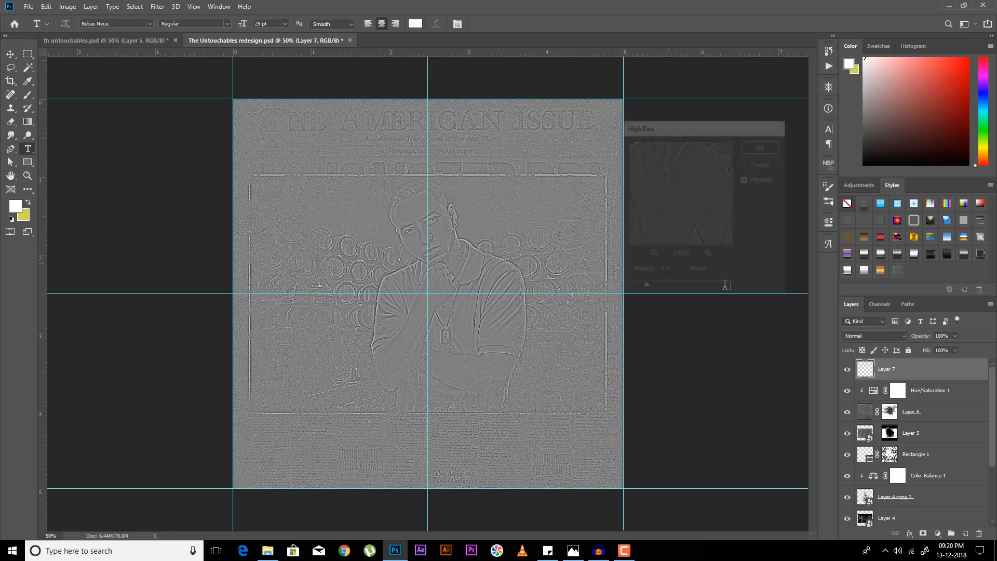
Step: Blend Layer 7 in Overlay mode at 80% opacity and compare the poster with and without it
{"action": "left_click", "coordinate": [876, 334]}
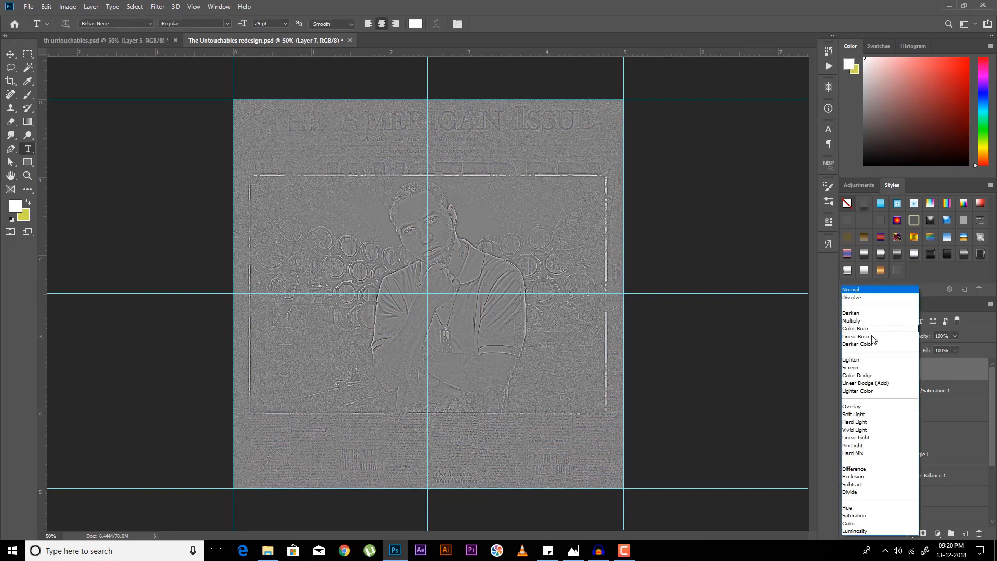
{"action": "left_click", "coordinate": [851, 407]}
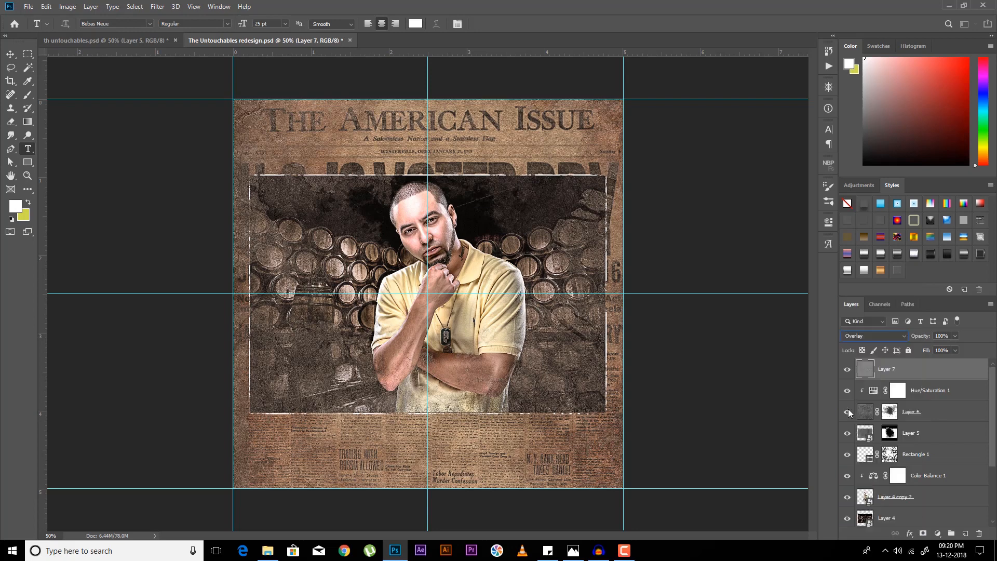
{"action": "left_click", "coordinate": [921, 338]}
{"action": "type", "text": "80"}
{"action": "key", "text": "Return"}
{"action": "left_click", "coordinate": [925, 370]}
{"action": "left_click", "coordinate": [849, 369]}
{"action": "left_click", "coordinate": [849, 370]}
{"action": "left_click", "coordinate": [849, 370]}
Step: Stamp all visible layers above Layer 7 and apply the custom "garry sandhu love u jatta" recipe from Color Efex Pro 4
{"action": "key", "text": "ctrl+shift+alt+e"}
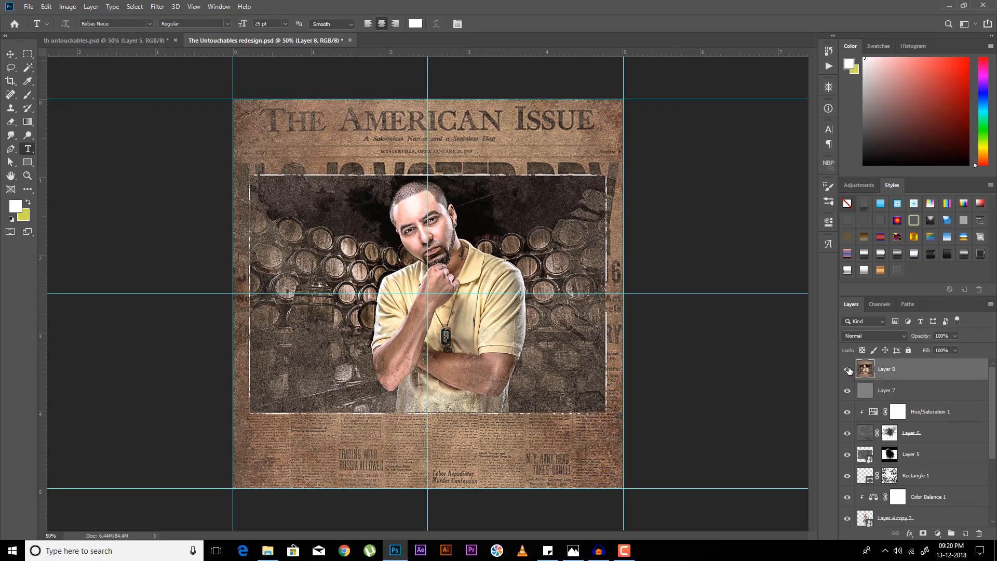
{"action": "left_click", "coordinate": [158, 7]}
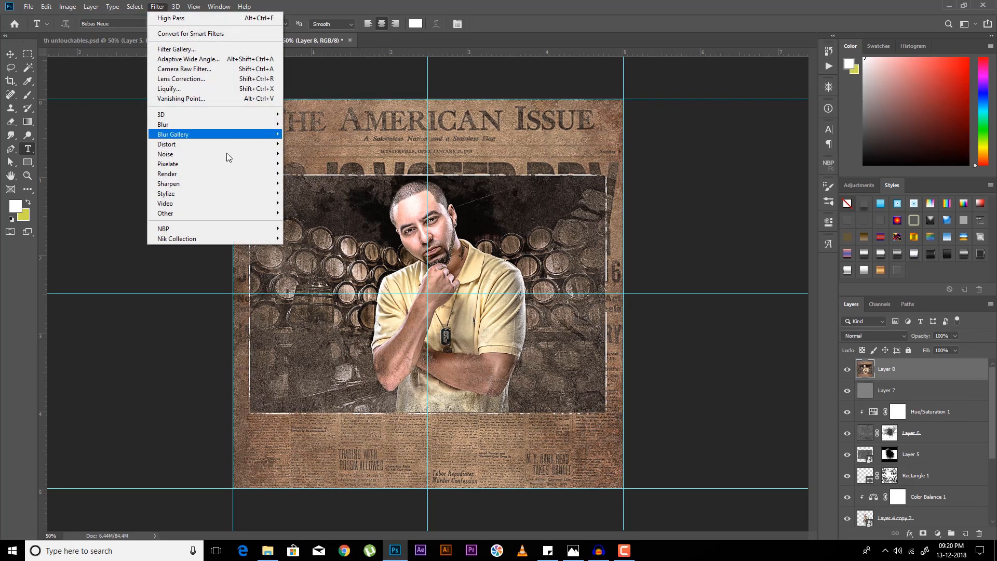
{"action": "mouse_move", "coordinate": [250, 238]}
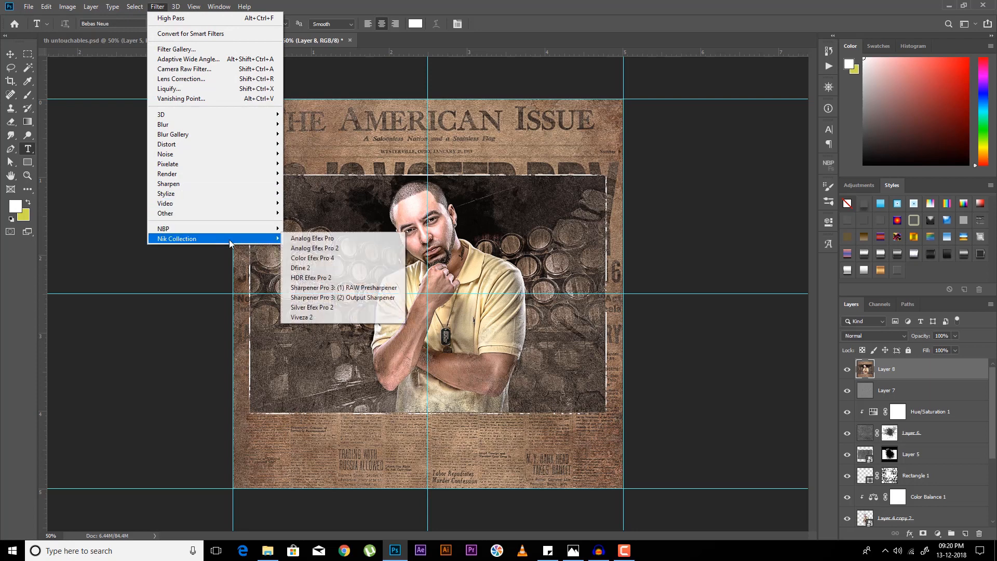
{"action": "left_click", "coordinate": [321, 259]}
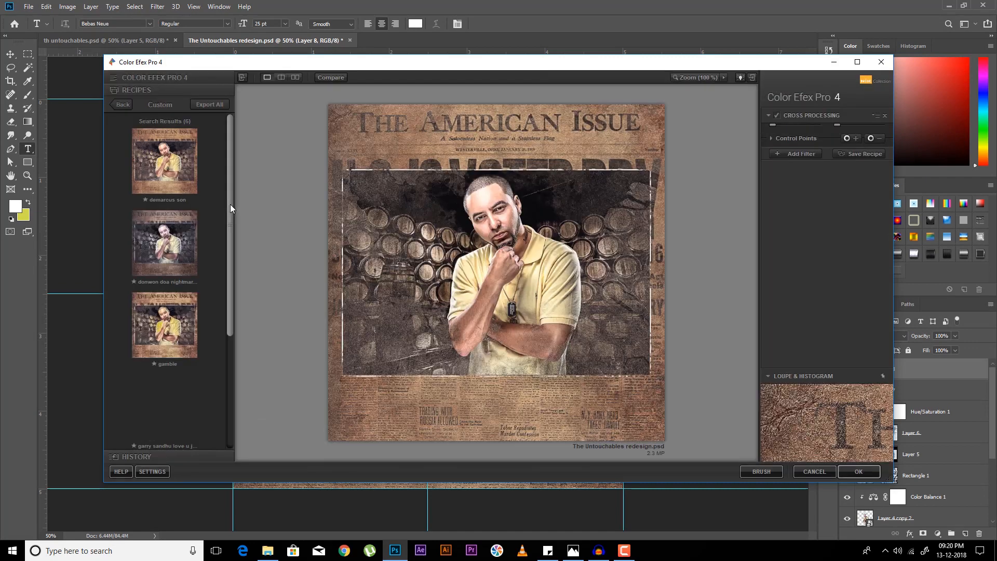
{"action": "left_click_drag", "start_coordinate": [229, 205], "coordinate": [224, 329]}
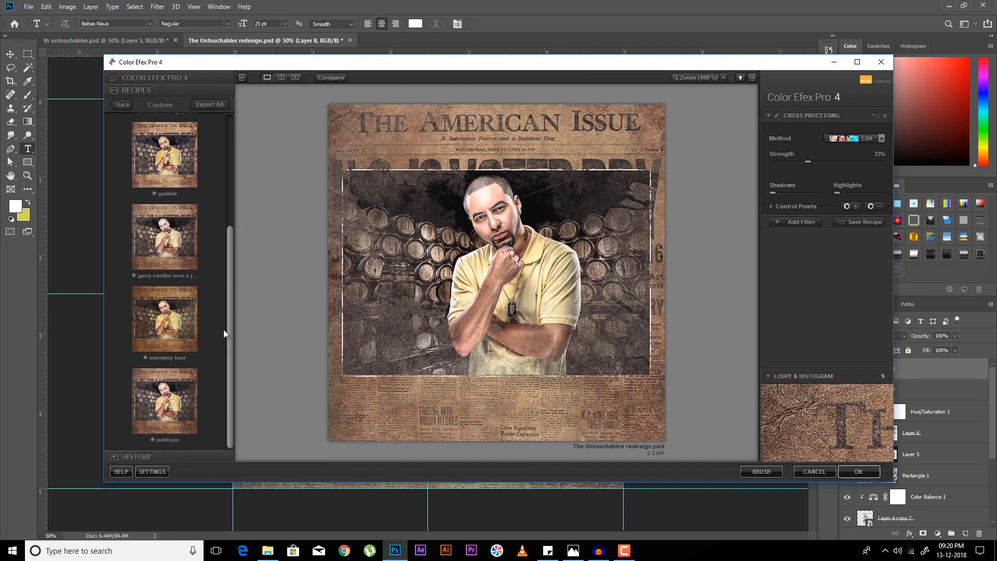
{"action": "left_click", "coordinate": [167, 251]}
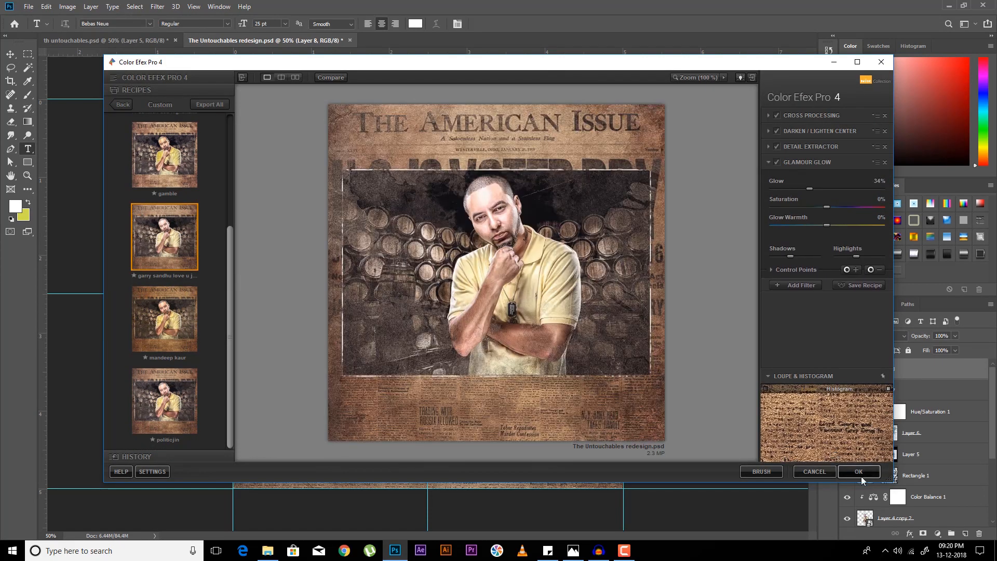
{"action": "left_click", "coordinate": [859, 470]}
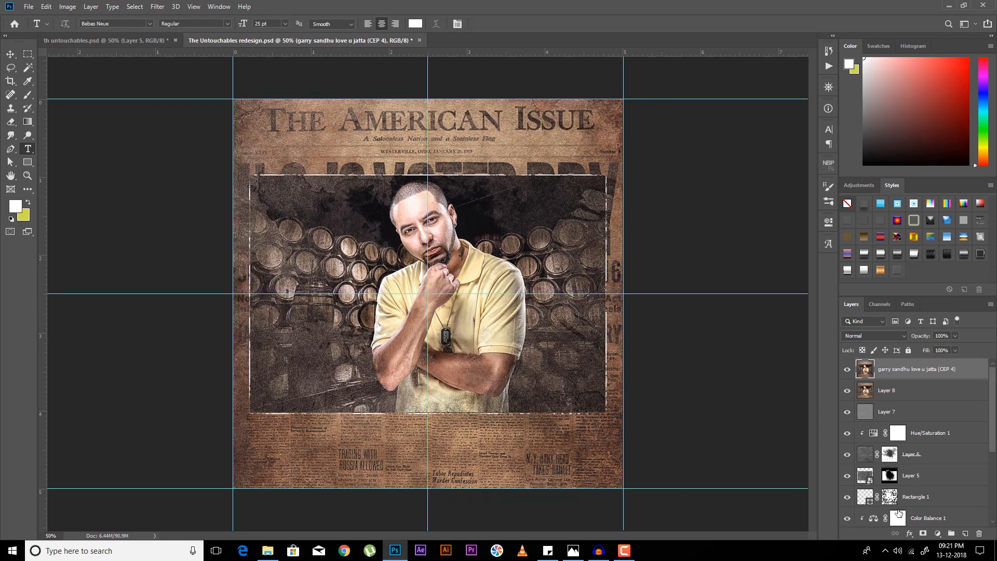
Step: Add a Selective Color adjustment layer on top of the stack and tune its Reds, lowering their Black amount
{"action": "left_click", "coordinate": [938, 533]}
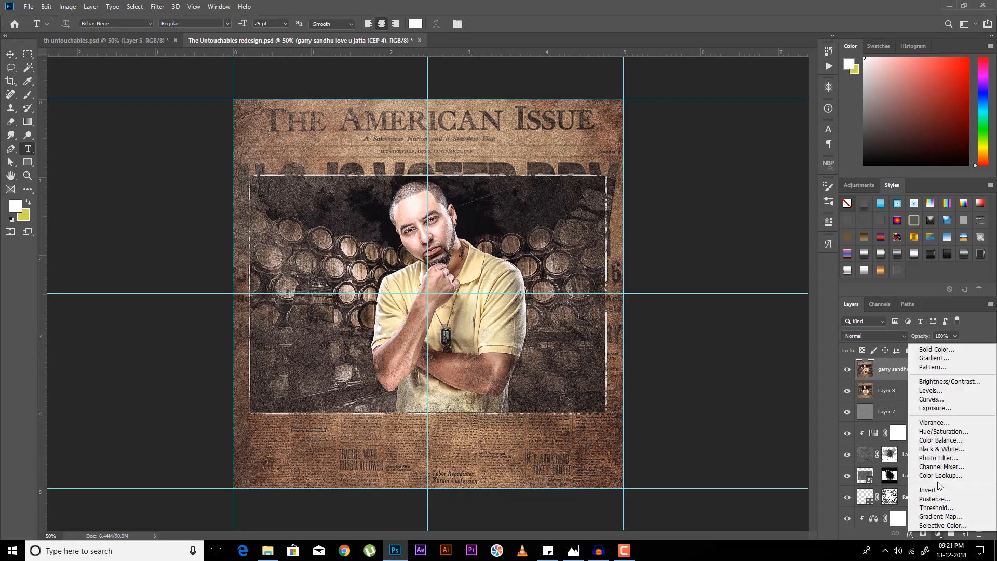
{"action": "left_click", "coordinate": [938, 525]}
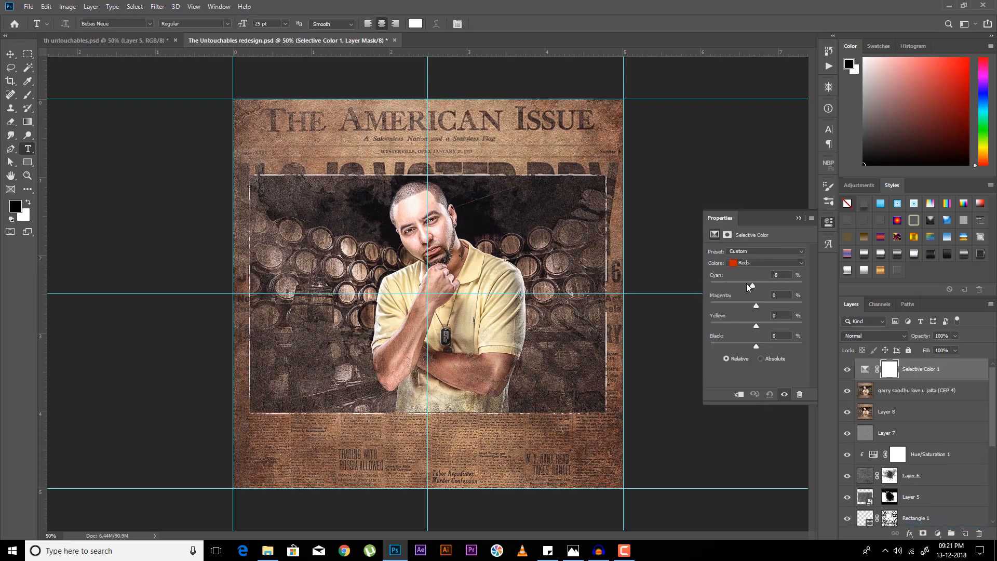
{"action": "left_click_drag", "start_coordinate": [747, 284], "coordinate": [760, 307]}
{"action": "key", "text": "shift+Up"}
{"action": "key", "text": "shift+Up"}
{"action": "key", "text": "shift+Up"}
{"action": "key", "text": "shift+Up"}
{"action": "key", "text": "shift+Up"}
{"action": "key", "text": "shift+Up"}
{"action": "key", "text": "shift+Up"}
{"action": "key", "text": "shift+Up"}
{"action": "key", "text": "shift+Up"}
{"action": "key", "text": "shift+Up"}
{"action": "key", "text": "shift+Up"}
{"action": "key", "text": "shift+Up"}
{"action": "key", "text": "shift+Up"}
{"action": "key", "text": "shift+Up"}
{"action": "key", "text": "shift+Up"}
{"action": "left_click", "coordinate": [780, 336]}
{"action": "key", "text": "shift+Down"}
{"action": "key", "text": "shift+Down"}
Step: Tune the Yellows of Selective Color 1, strongly lowering Cyan and reducing Black to about -40%
{"action": "left_click", "coordinate": [755, 264]}
{"action": "left_click", "coordinate": [757, 284]}
{"action": "left_click_drag", "start_coordinate": [758, 284], "coordinate": [679, 291]}
{"action": "key", "text": "shift+Up"}
{"action": "key", "text": "shift+Up"}
{"action": "left_click_drag", "start_coordinate": [740, 284], "coordinate": [768, 299]}
{"action": "type", "text": "0"}
{"action": "key", "text": "shift+Down"}
{"action": "key", "text": "shift+Down"}
{"action": "left_click", "coordinate": [780, 336]}
{"action": "key", "text": "shift+Up"}
{"action": "key", "text": "shift+Down"}
{"action": "key", "text": "shift+Down"}
{"action": "key", "text": "shift+Down"}
{"action": "key", "text": "shift+Down"}
{"action": "key", "text": "shift+Down"}
{"action": "key", "text": "shift+Down"}
{"action": "key", "text": "shift+Up"}
Step: Try the Whites of Selective Color 1 with Cyan at -100% and Black at -49%, and reset both to 0
{"action": "left_click", "coordinate": [755, 263]}
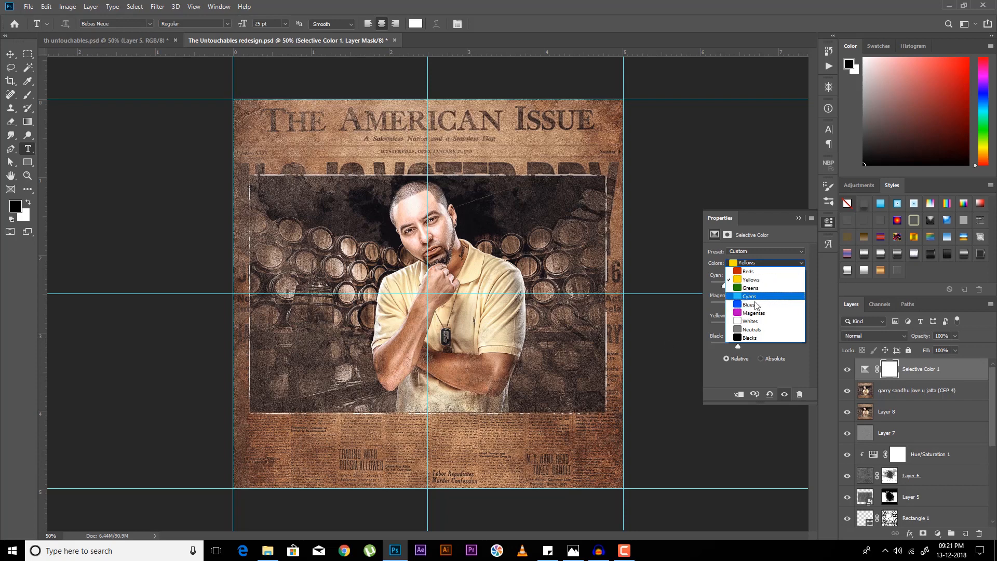
{"action": "left_click", "coordinate": [754, 321]}
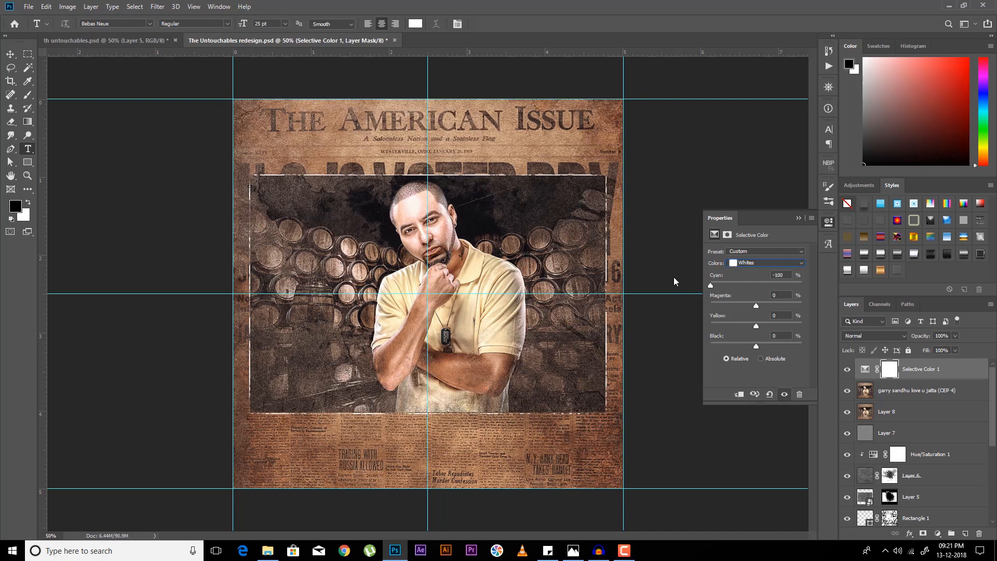
{"action": "left_click_drag", "start_coordinate": [825, 278], "coordinate": [656, 278]}
{"action": "left_click_drag", "start_coordinate": [786, 344], "coordinate": [727, 340]}
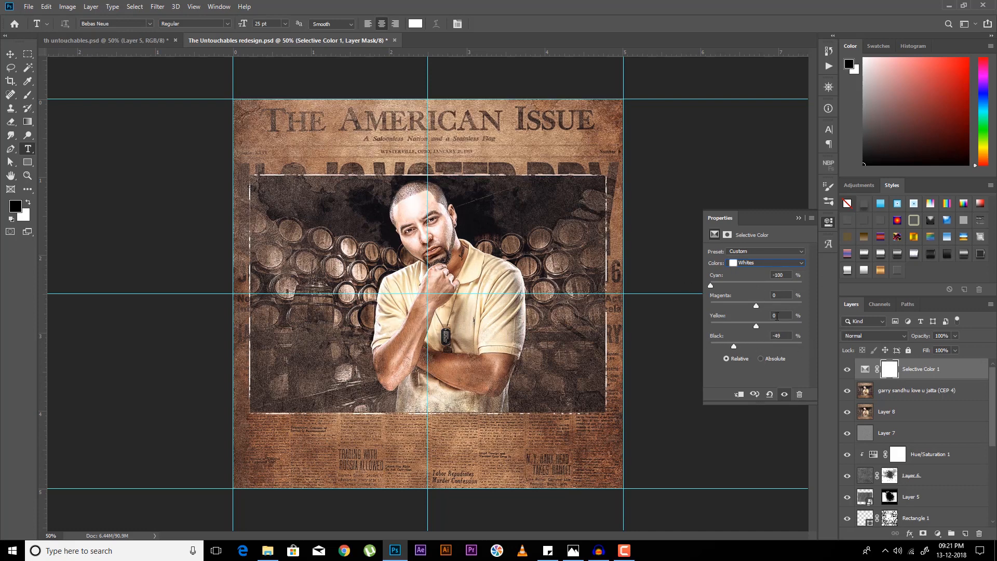
{"action": "left_click", "coordinate": [792, 275]}
{"action": "type", "text": "0"}
{"action": "left_click", "coordinate": [783, 336]}
{"action": "type", "text": "0"}
Step: Try lowering the Whites' Black amount in steps of 10% and bring it back up to its starting value
{"action": "left_click_drag", "start_coordinate": [705, 325], "coordinate": [743, 325]}
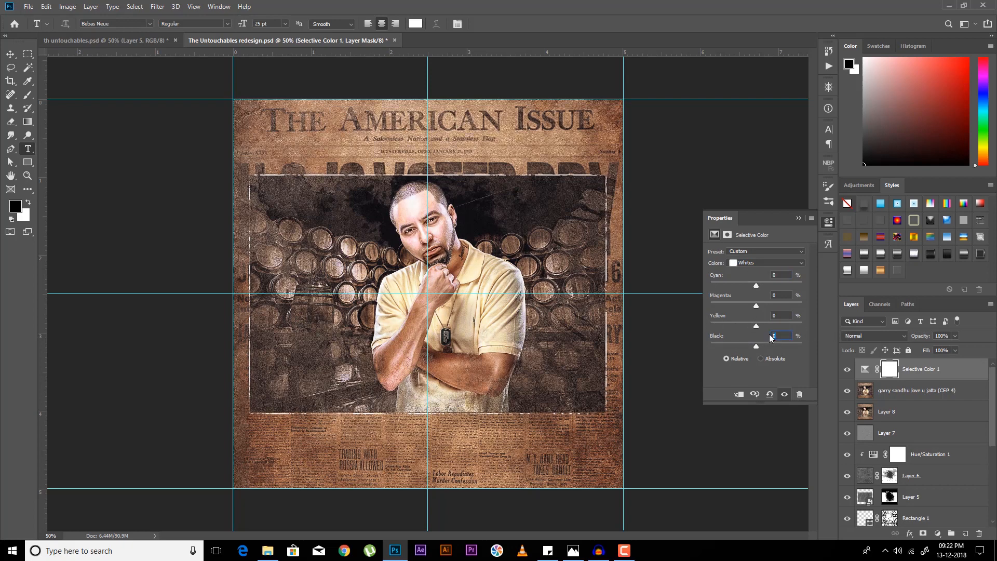
{"action": "key", "text": "shift+Down"}
{"action": "key", "text": "shift+Down"}
{"action": "key", "text": "shift+Down"}
{"action": "key", "text": "shift+Down"}
{"action": "key", "text": "shift+Down"}
{"action": "key", "text": "shift+Down"}
{"action": "key", "text": "shift+Down"}
{"action": "key", "text": "shift+Up"}
{"action": "key", "text": "shift+Up"}
{"action": "key", "text": "shift+Up"}
{"action": "key", "text": "shift+Up"}
{"action": "key", "text": "shift+Up"}
{"action": "key", "text": "shift+Up"}
{"action": "key", "text": "shift+Up"}
Step: Switch Selective Color 1 to the Neutrals and set Cyan to -5%, Magenta to +2% and Yellow to +1%
{"action": "left_click", "coordinate": [766, 263]}
{"action": "left_click", "coordinate": [768, 334]}
{"action": "key", "text": "Up"}
{"action": "key", "text": "Up"}
{"action": "left_click", "coordinate": [782, 295]}
{"action": "key", "text": "shift+Up"}
{"action": "key", "text": "shift+Down"}
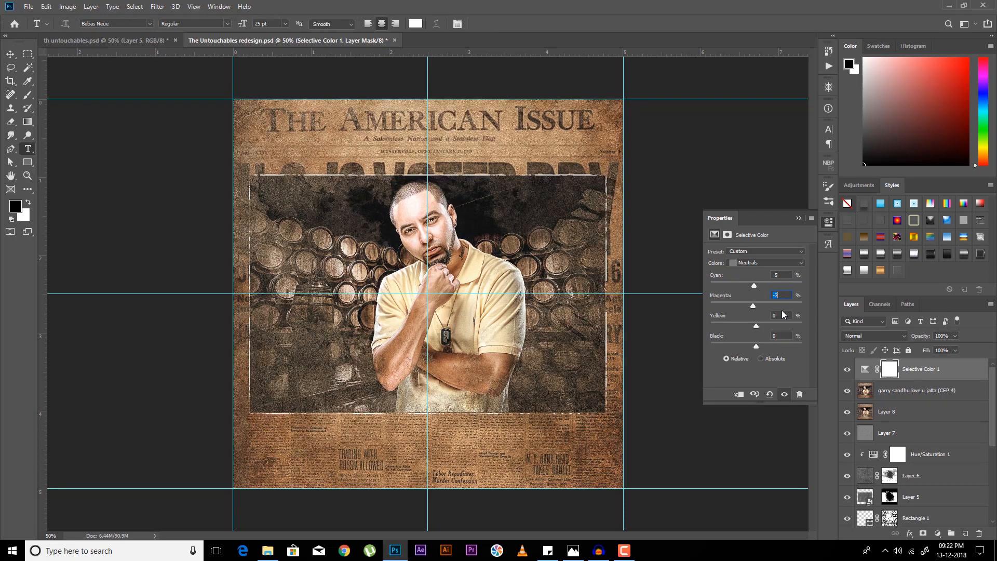
{"action": "key", "text": "shift+Up"}
{"action": "key", "text": "shift+Down"}
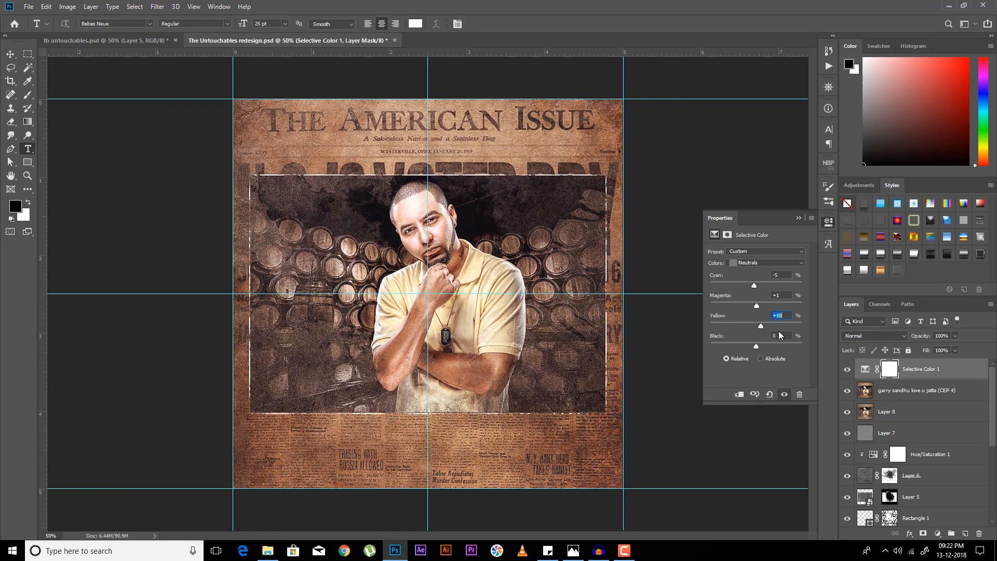
{"action": "left_click", "coordinate": [774, 300]}
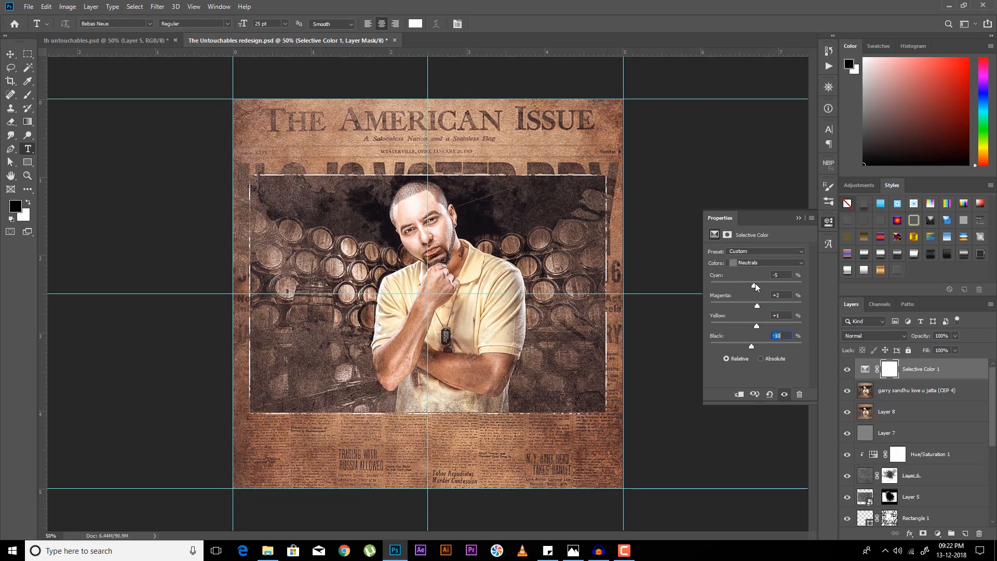
Step: Fine-tune the Neutrals' Black amount, easing it up from -10% in 1% steps
{"action": "key", "text": "shift+Up"}
{"action": "key", "text": "shift+Down"}
{"action": "key", "text": "Up"}
{"action": "key", "text": "Up"}
{"action": "key", "text": "Up"}
{"action": "key", "text": "Up"}
{"action": "key", "text": "Up"}
{"action": "key", "text": "Up"}
{"action": "key", "text": "Up"}
{"action": "key", "text": "Up"}
Step: Switch Selective Color 1 to the Blacks and try 10% shifts of Cyan, Magenta and Yellow, returning each to 0
{"action": "left_click", "coordinate": [759, 263]}
{"action": "left_click", "coordinate": [760, 279]}
{"action": "left_click", "coordinate": [758, 331]}
{"action": "left_click", "coordinate": [775, 276]}
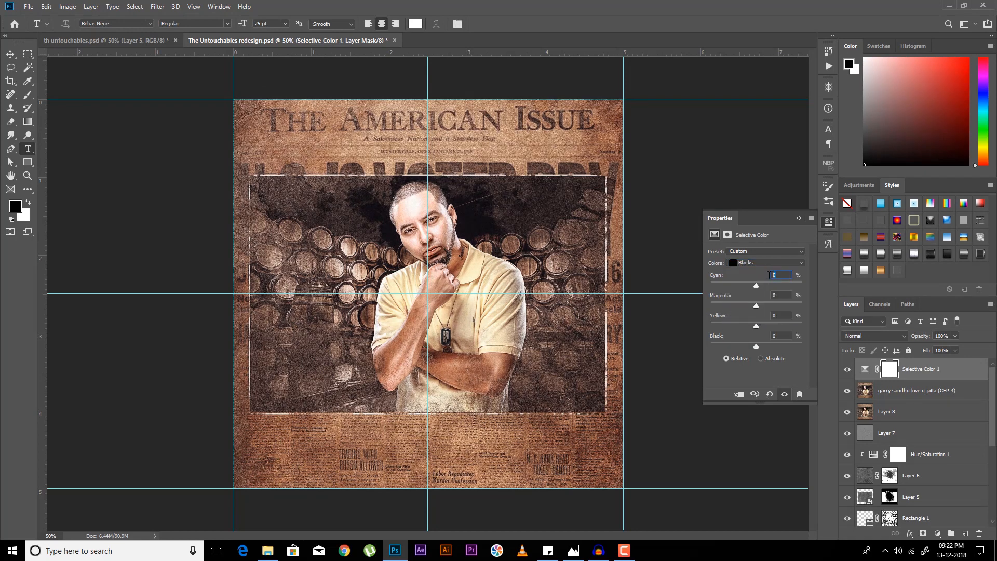
{"action": "key", "text": "shift+Down"}
{"action": "key", "text": "shift+Up"}
{"action": "key", "text": "shift+Down"}
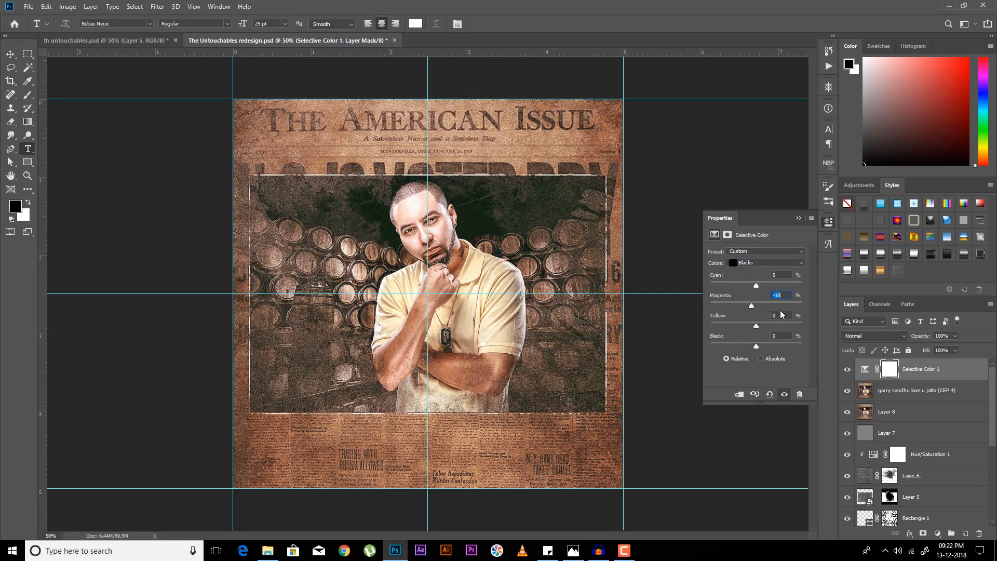
{"action": "key", "text": "shift+Up"}
{"action": "left_click", "coordinate": [781, 316]}
{"action": "key", "text": "shift+Down"}
{"action": "key", "text": "shift+Up"}
Step: Set the Blacks' Black amount to -6% and collapse the adjustment's properties
{"action": "left_click", "coordinate": [779, 335]}
{"action": "key", "text": "shift+Down"}
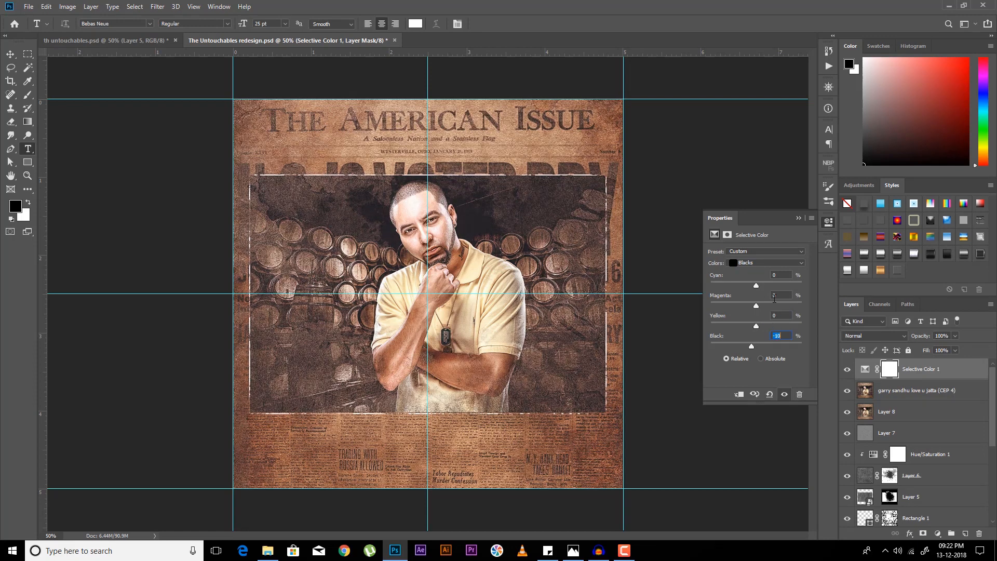
{"action": "key", "text": "Up"}
{"action": "key", "text": "Up"}
{"action": "key", "text": "Up"}
{"action": "key", "text": "Up"}
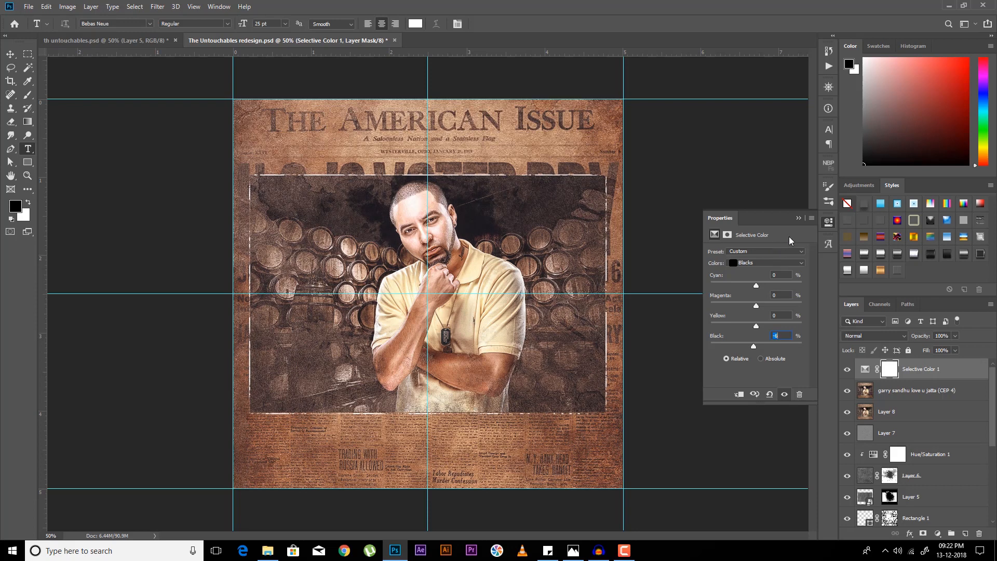
{"action": "left_click", "coordinate": [797, 219]}
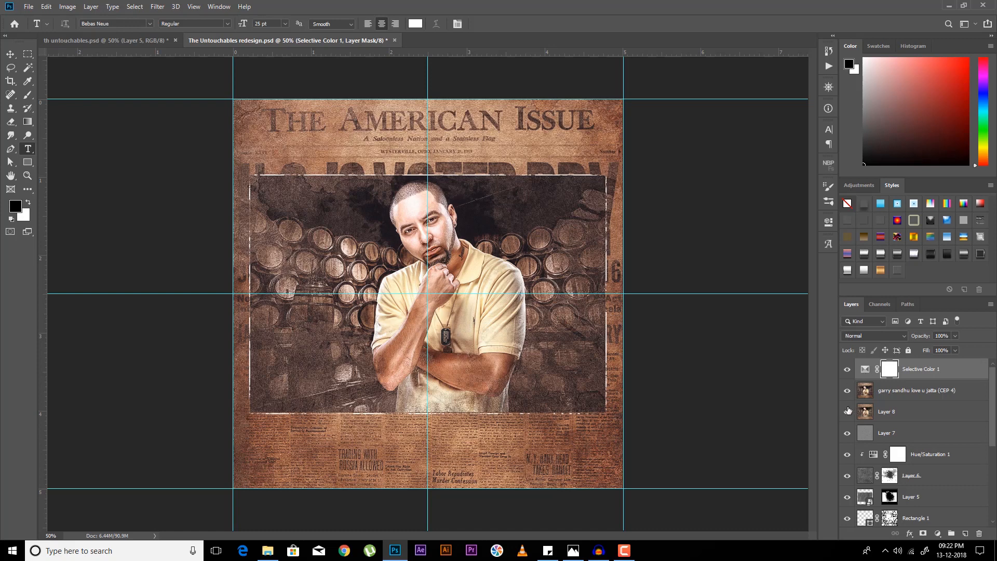
Step: Compare the poster with and without Selective Color 1, the CEP 4 layer and Layer 8, and against th untouchables.psd
{"action": "left_click_drag", "start_coordinate": [848, 368], "coordinate": [846, 430]}
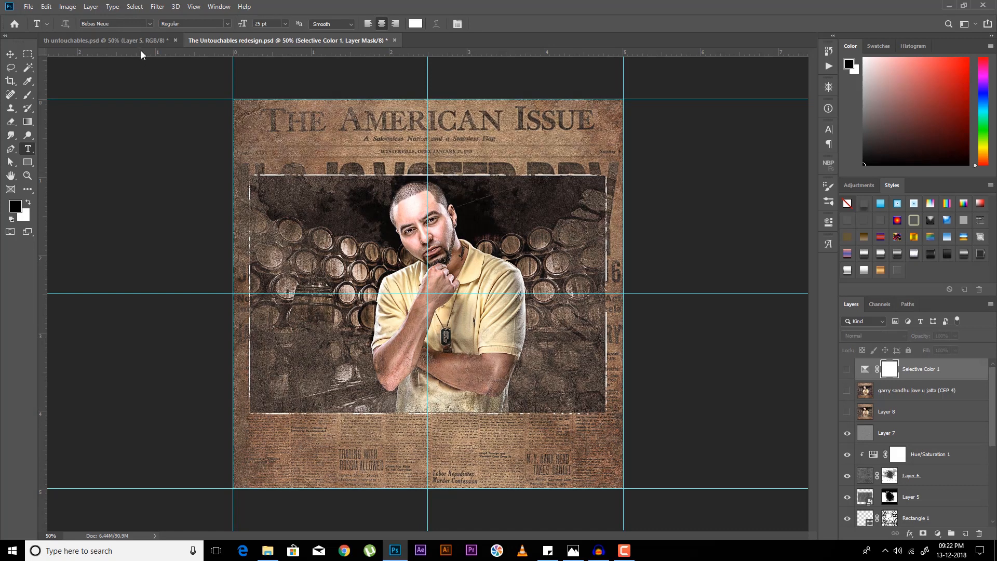
{"action": "left_click", "coordinate": [154, 45]}
{"action": "left_click", "coordinate": [259, 41]}
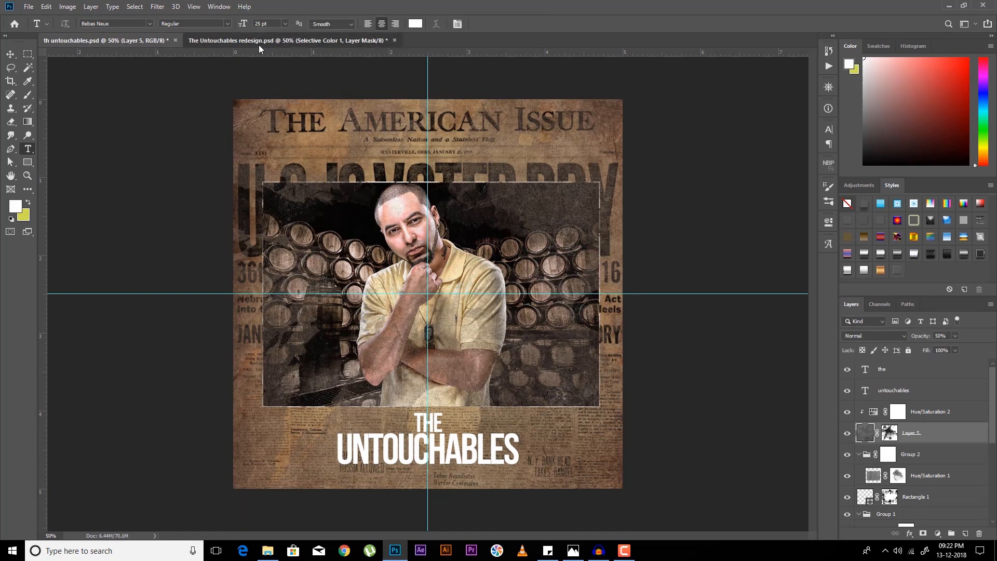
{"action": "left_click_drag", "start_coordinate": [848, 412], "coordinate": [847, 369]}
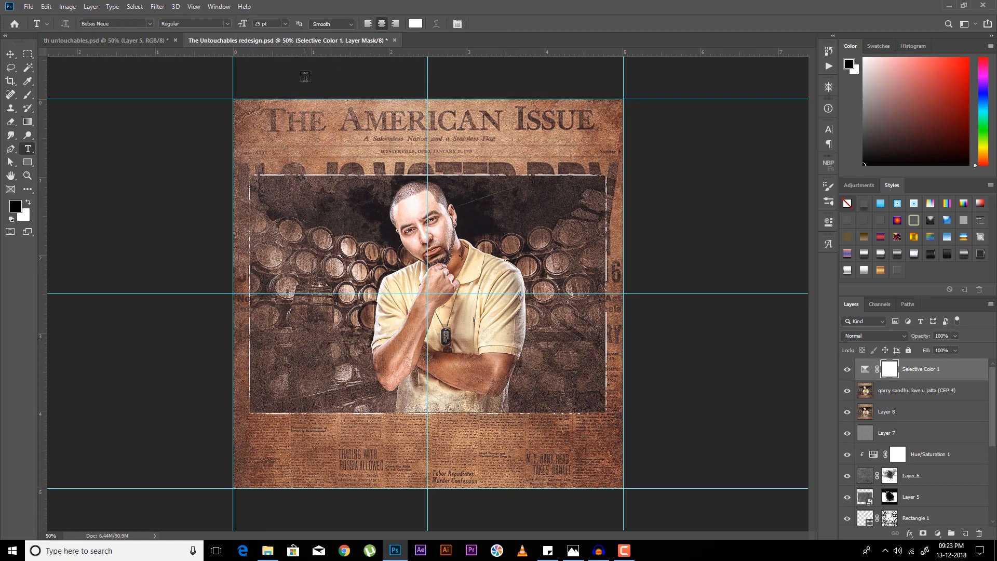
Step: Add a white, centre-aligned "THE" text on the vertical centre guide just below the photo, and nudge it slightly upward
{"action": "left_click", "coordinate": [428, 446]}
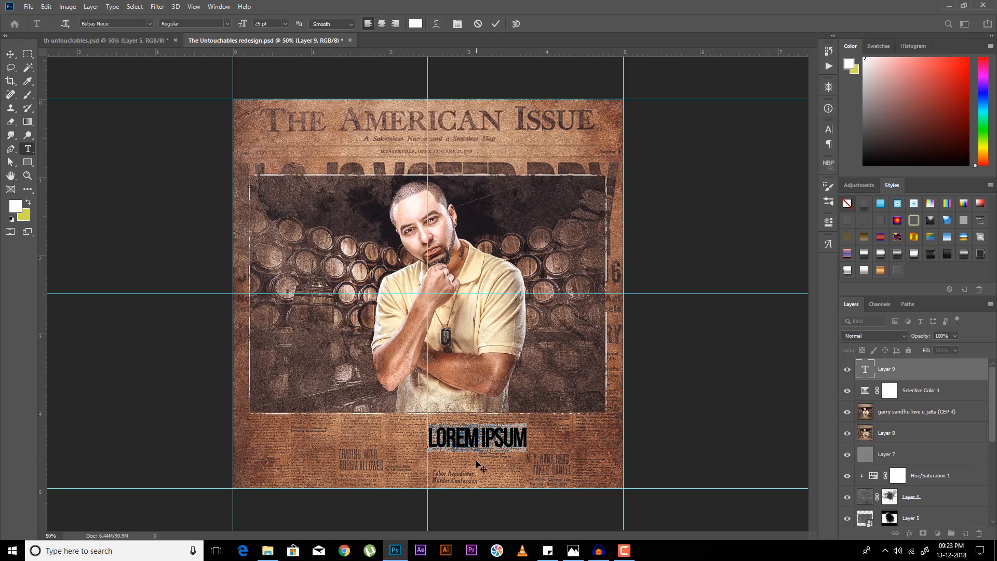
{"action": "type", "text": "THE"}
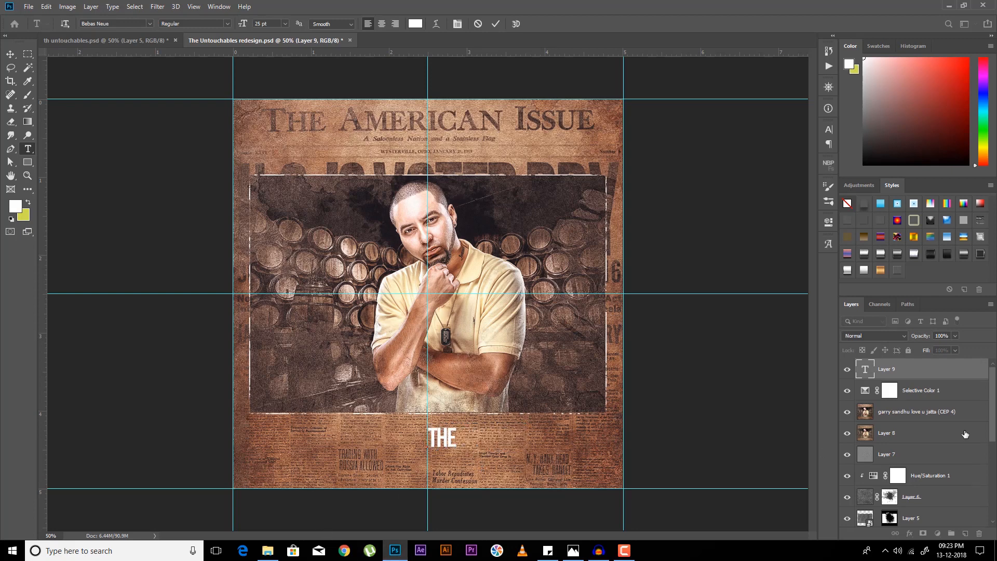
{"action": "left_click", "coordinate": [930, 372]}
{"action": "left_click", "coordinate": [382, 24]}
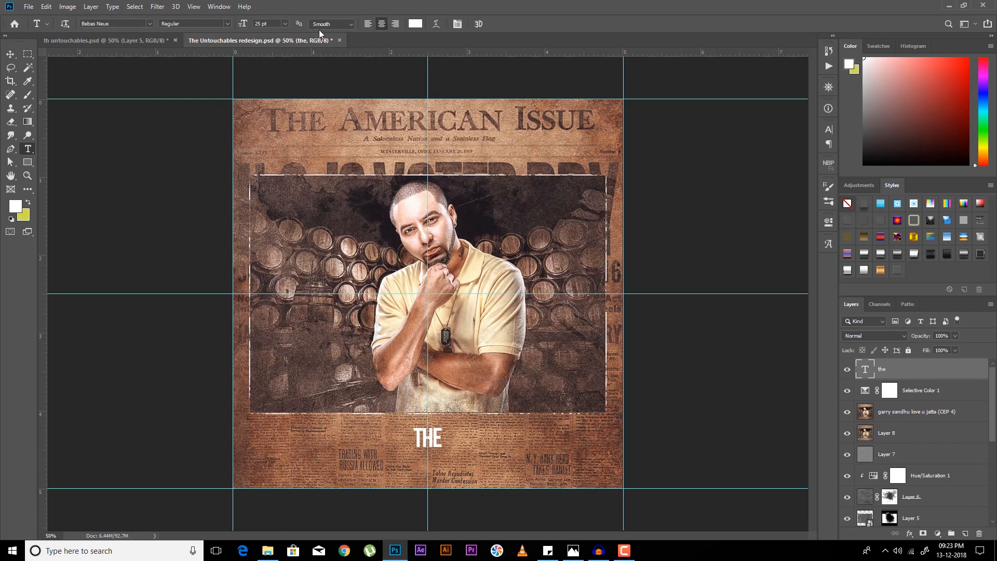
{"action": "left_click", "coordinate": [10, 54]}
{"action": "left_click_drag", "start_coordinate": [536, 350], "coordinate": [534, 343]}
Step: Set the tracking of the "THE" text to -40 and its leading to 10 pt
{"action": "left_click", "coordinate": [32, 149]}
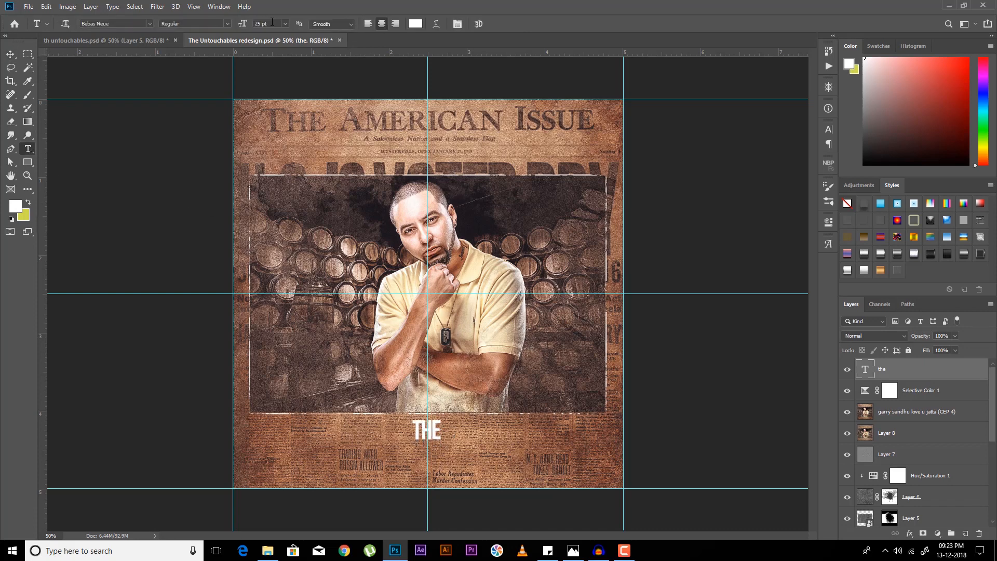
{"action": "left_click_drag", "start_coordinate": [793, 167], "coordinate": [780, 169]}
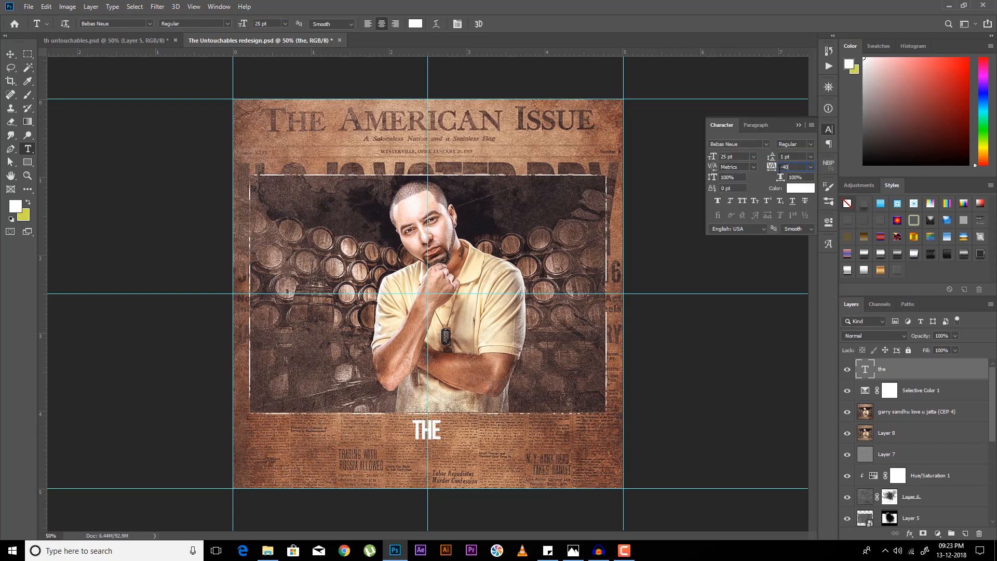
{"action": "left_click", "coordinate": [792, 156]}
Step: Try a duplicate of the "THE" text layer placed lower, and delete the copy
{"action": "key", "text": "ctrl+j"}
{"action": "left_click", "coordinate": [11, 54]}
{"action": "key", "text": "shift+Down"}
{"action": "key", "text": "shift+Down"}
{"action": "key", "text": "shift+Down"}
{"action": "key", "text": "shift+Down"}
{"action": "key", "text": "shift+Down"}
{"action": "key", "text": "shift+Down"}
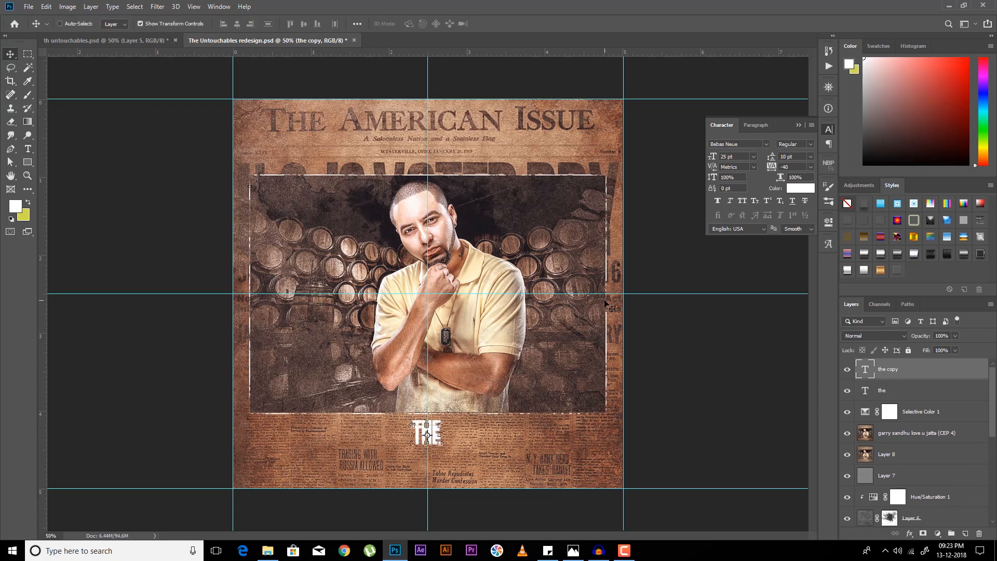
{"action": "key", "text": "Delete"}
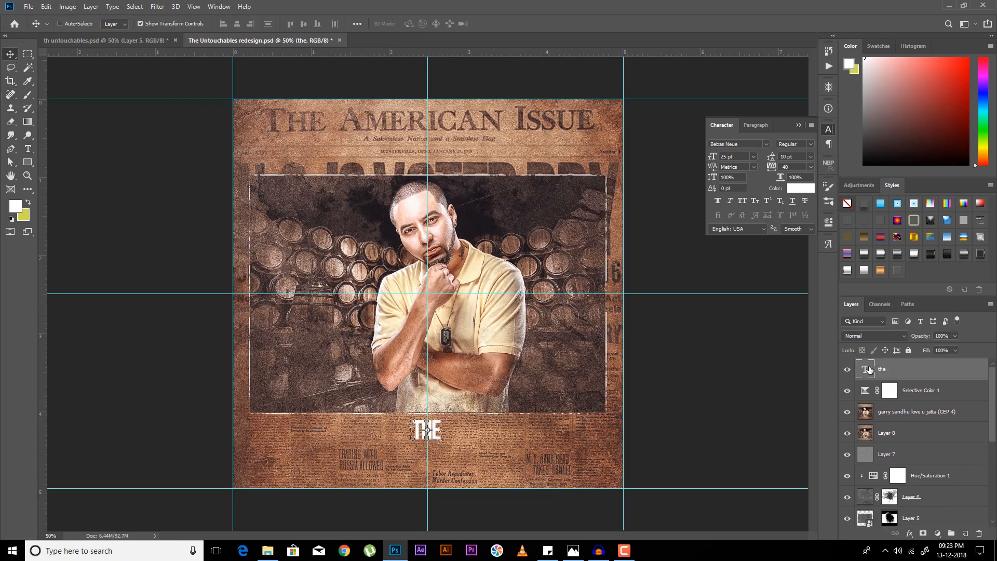
Step: Extend the "THE" text with a second line reading "UNTOUCHABLES" and commit the edit
{"action": "double_click", "coordinate": [869, 369]}
{"action": "key", "text": "Return"}
{"action": "type", "text": "UNST"}
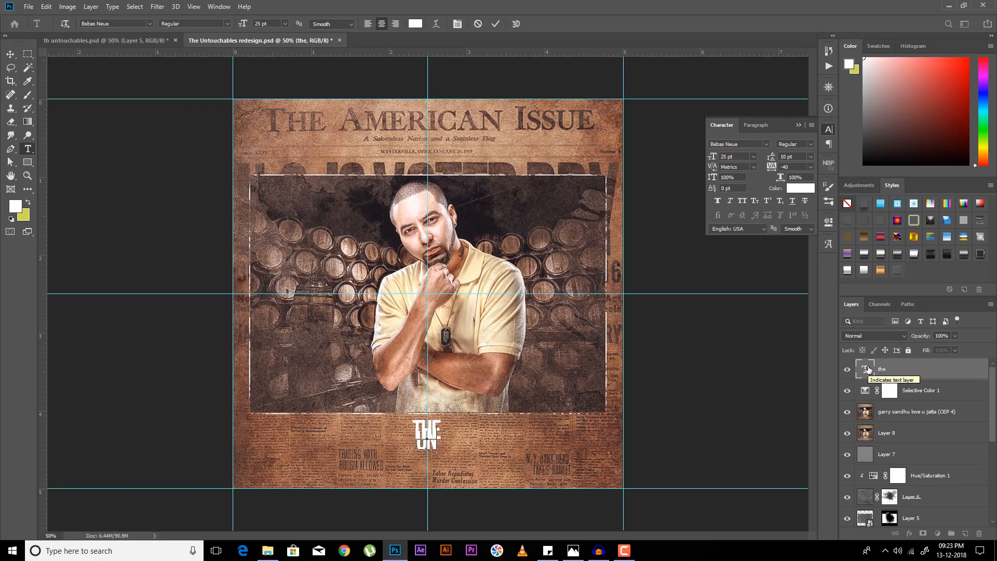
{"action": "key", "text": "BackSpace"}
{"action": "key", "text": "BackSpace"}
{"action": "type", "text": "TOUCHABLES"}
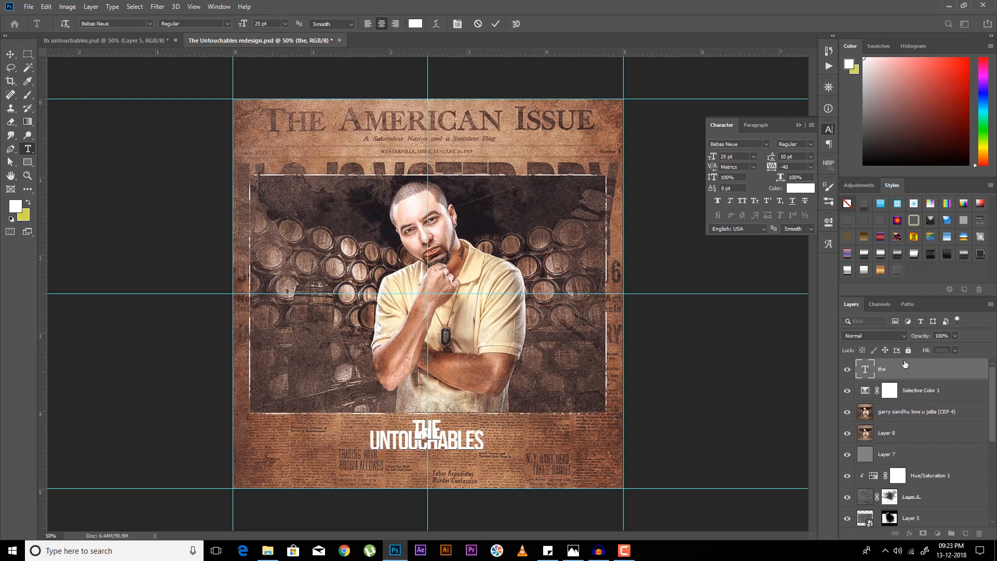
{"action": "key", "text": "ctrl+Return"}
Step: Set the leading of the two-line title text to 20 pt
{"action": "left_click", "coordinate": [797, 157]}
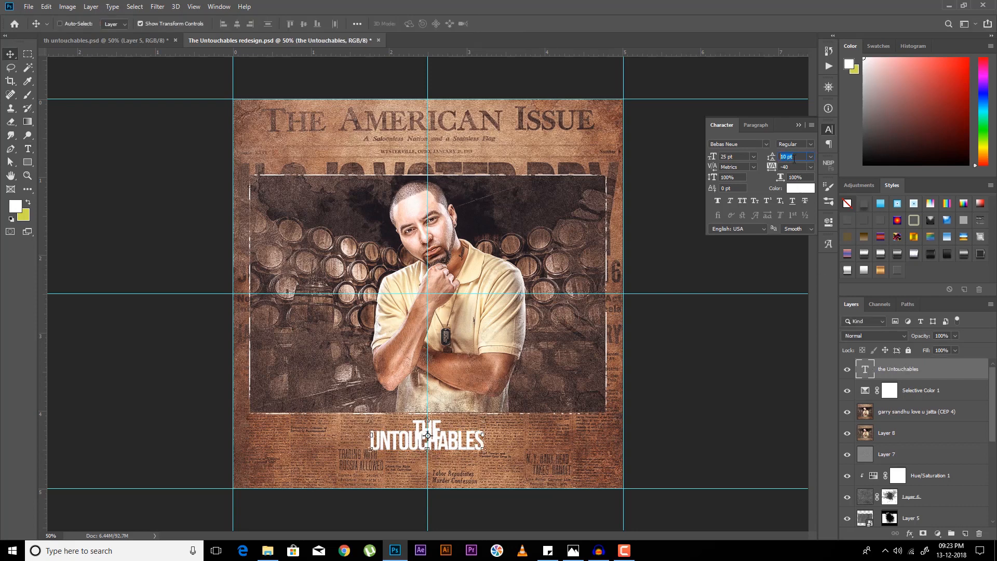
{"action": "type", "text": "40"}
{"action": "key", "text": "Return"}
{"action": "key", "text": "shift+Down"}
{"action": "key", "text": "shift+Down"}
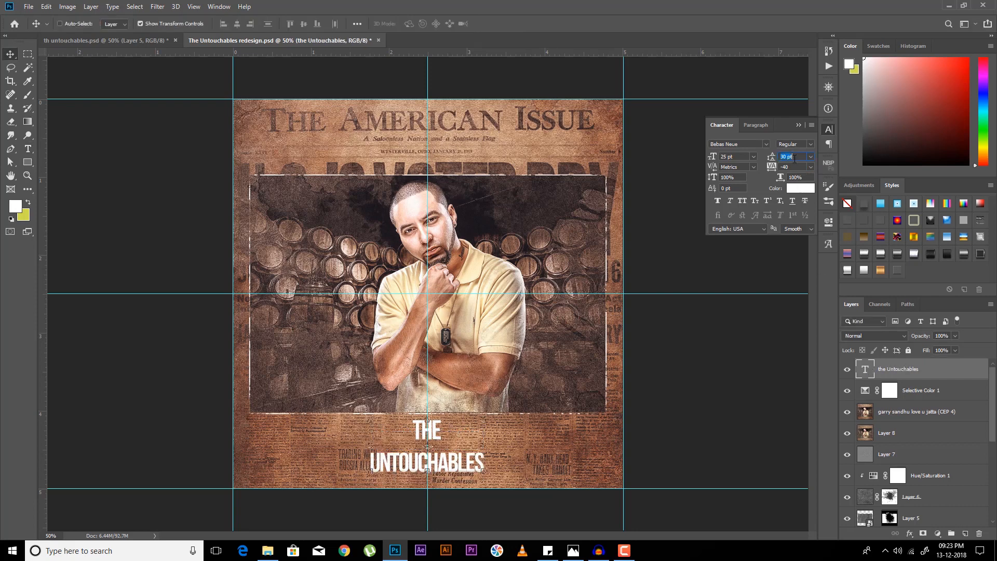
Step: Try a font size of 50 pt on the whole title text, and undo it
{"action": "left_click", "coordinate": [734, 156]}
{"action": "type", "text": "50"}
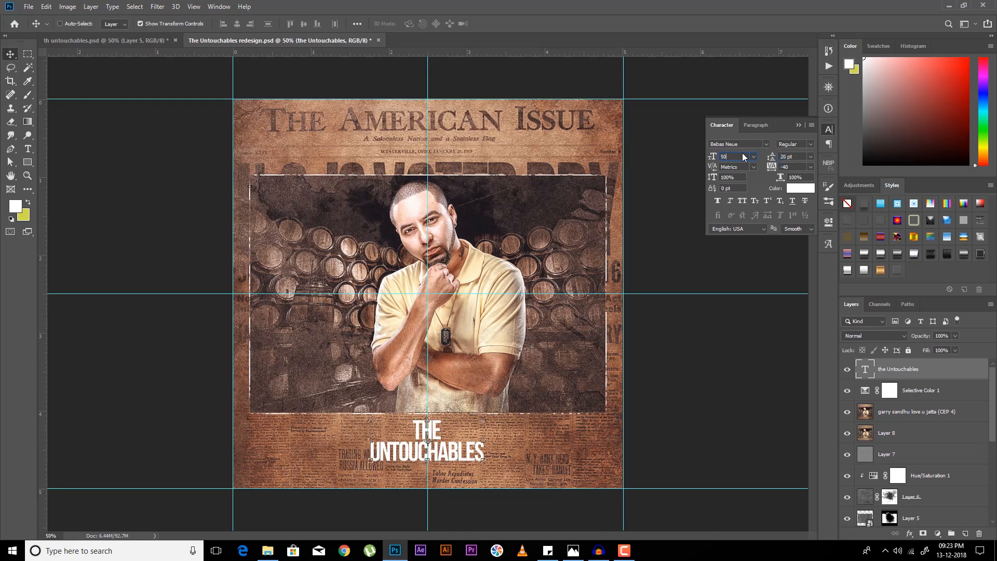
{"action": "key", "text": "Return"}
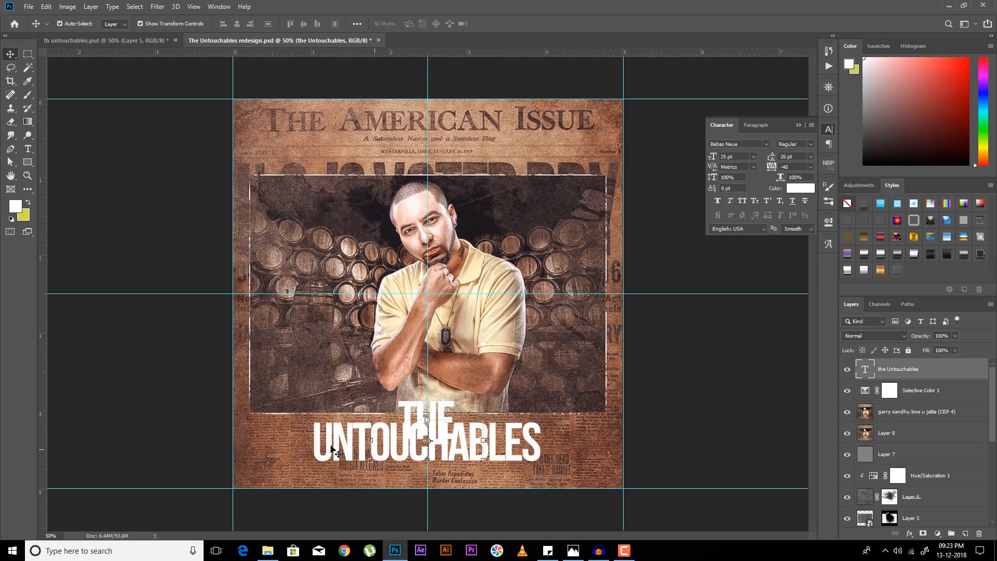
{"action": "key", "text": "ctrl+z"}
Step: Select only the word "UNTOUCHABLES" in the title and enlarge its font size to 50 pt
{"action": "key", "text": "t"}
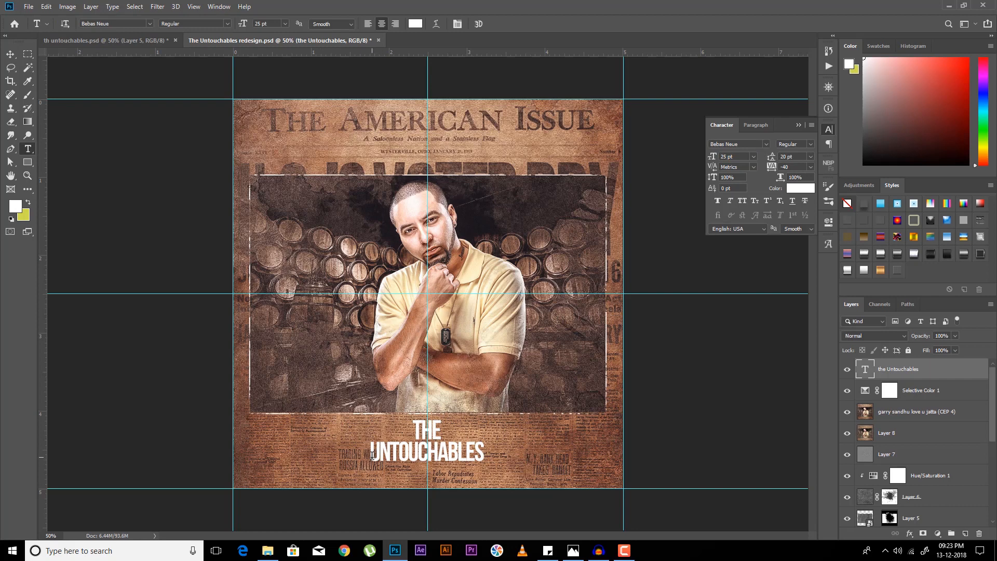
{"action": "left_click_drag", "start_coordinate": [372, 456], "coordinate": [691, 451]}
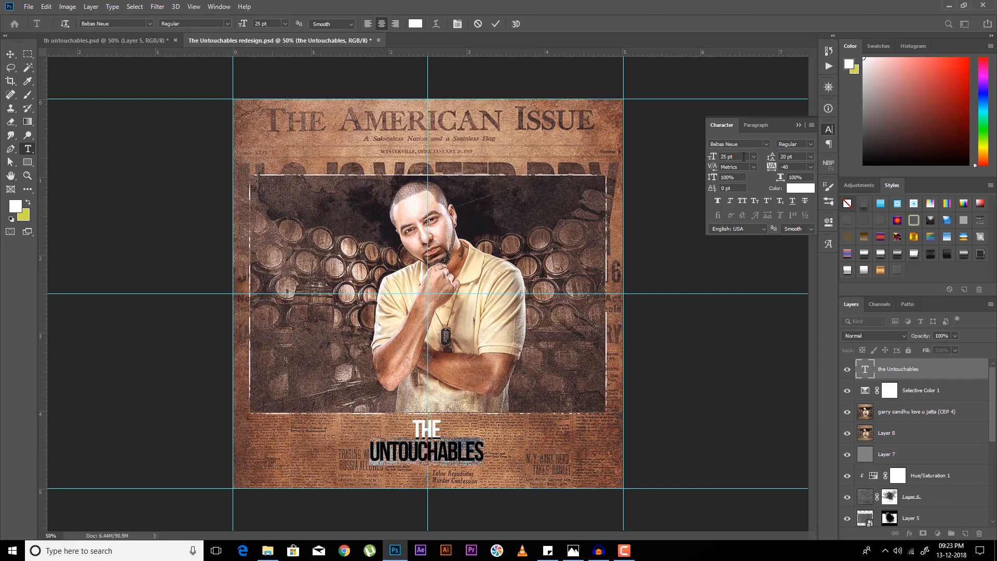
{"action": "key", "text": "shift+Up"}
{"action": "key", "text": "shift+Up"}
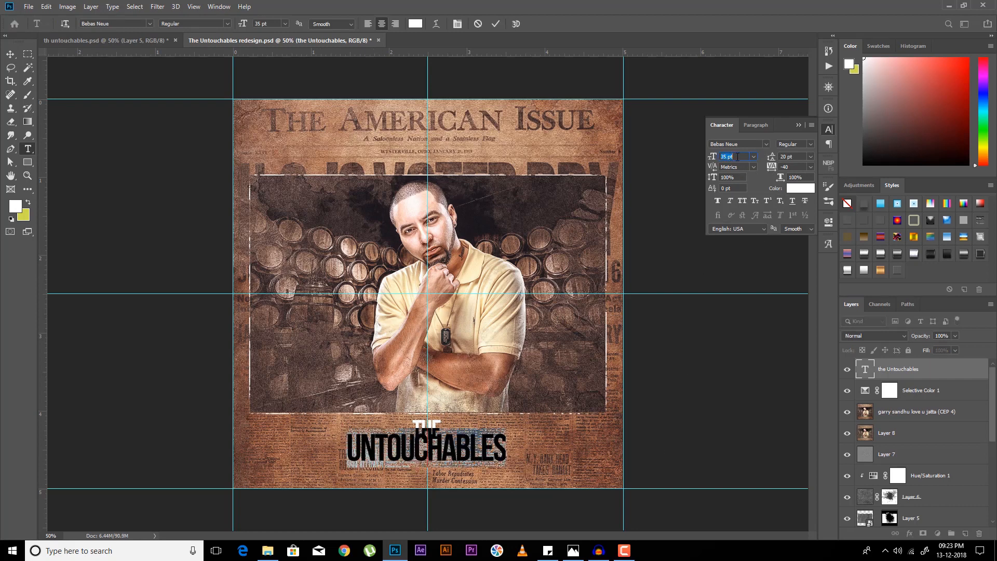
{"action": "key", "text": "Up"}
{"action": "key", "text": "Up"}
{"action": "key", "text": "Up"}
{"action": "key", "text": "Up"}
{"action": "key", "text": "Up"}
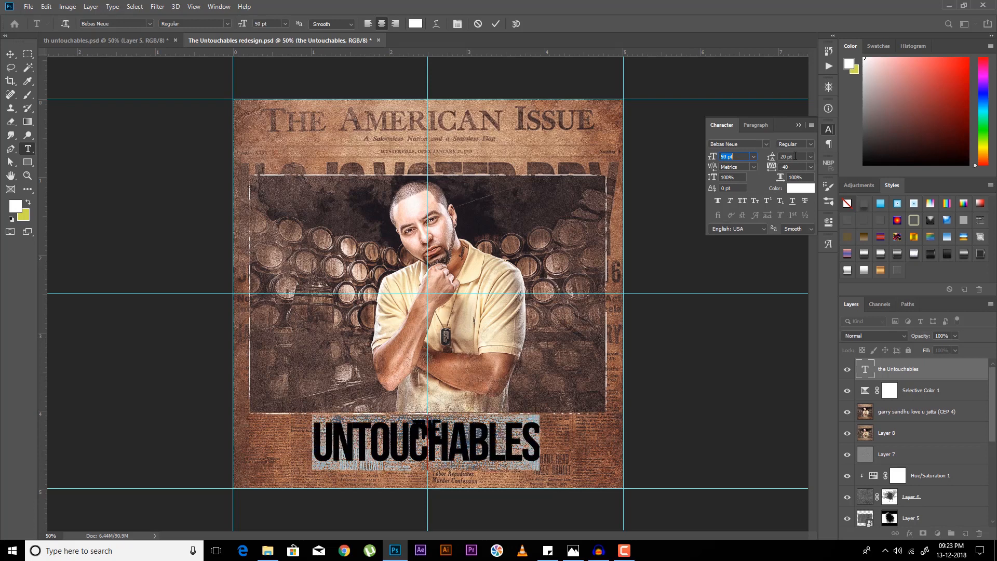
Step: Set the leading of the selected "UNTOUCHABLES" line to 38 pt
{"action": "left_click_drag", "start_coordinate": [796, 156], "coordinate": [774, 158]}
{"action": "key", "text": "shift+Up"}
{"action": "key", "text": "shift+Up"}
{"action": "key", "text": "Down"}
{"action": "key", "text": "Down"}
{"action": "key", "text": "Down"}
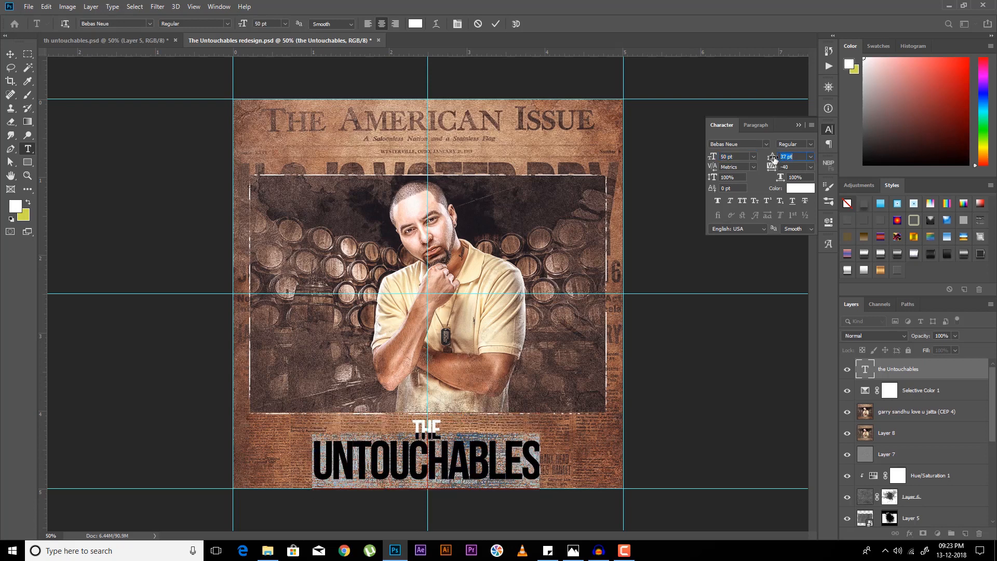
{"action": "key", "text": "Up"}
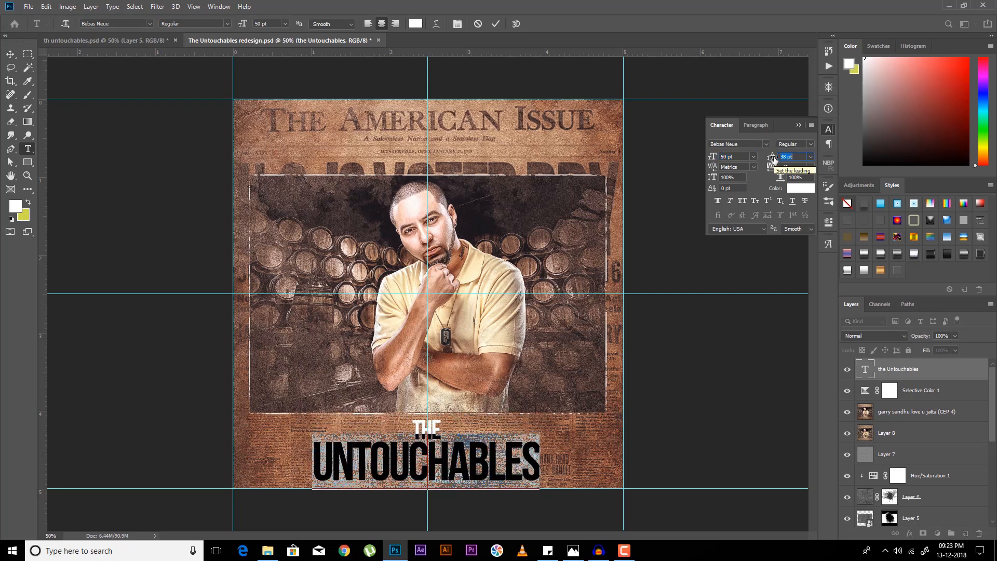
Step: Try a tracking of -60 on "UNTOUCHABLES", bring it back to -40 and commit the text edit
{"action": "left_click", "coordinate": [773, 166]}
{"action": "key", "text": "Down"}
{"action": "key", "text": "Down"}
{"action": "key", "text": "Up"}
{"action": "key", "text": "Up"}
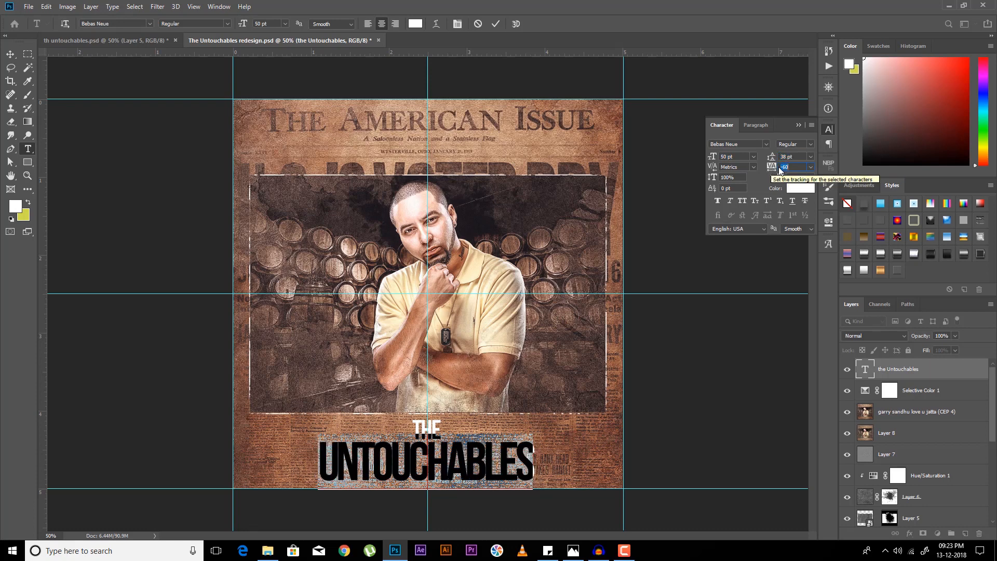
{"action": "key", "text": "ctrl+Return"}
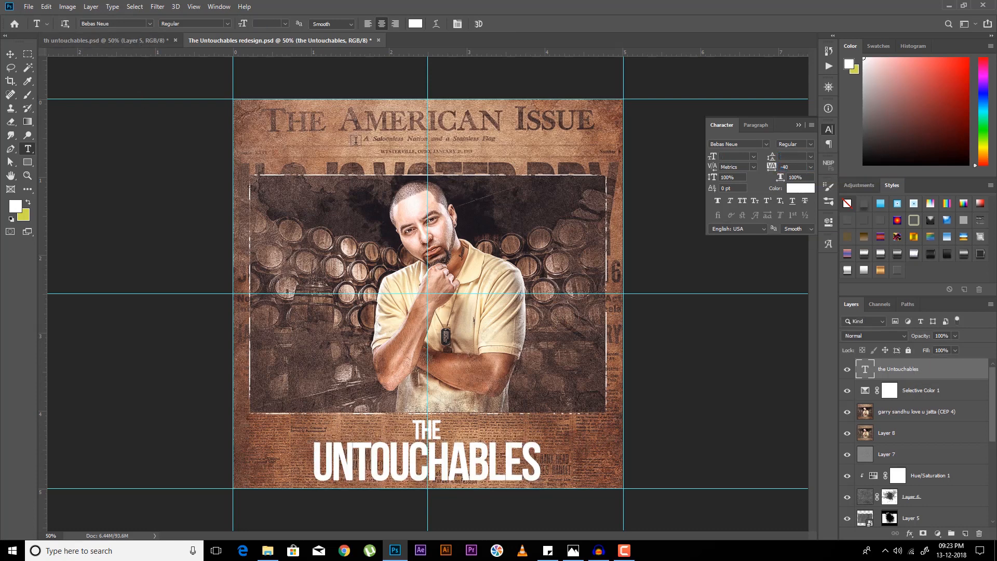
Step: Set the font size of the word "THE" in the title to 30 pt, commit the edit and switch to the Move tool
{"action": "left_click_drag", "start_coordinate": [414, 429], "coordinate": [442, 429]}
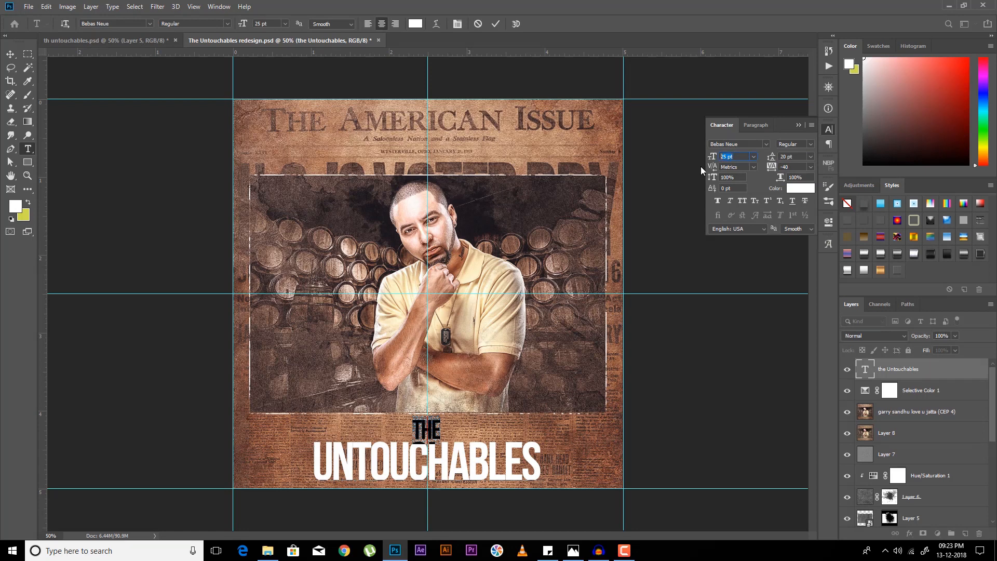
{"action": "left_click", "coordinate": [735, 159]}
{"action": "type", "text": "30"}
{"action": "key", "text": "Return"}
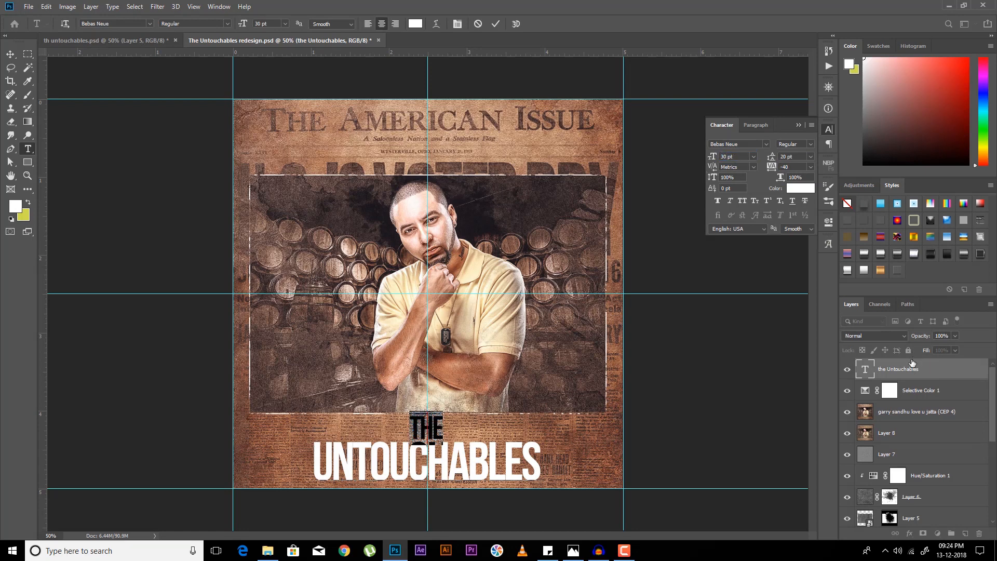
{"action": "key", "text": "ctrl+Return"}
{"action": "left_click", "coordinate": [13, 54]}
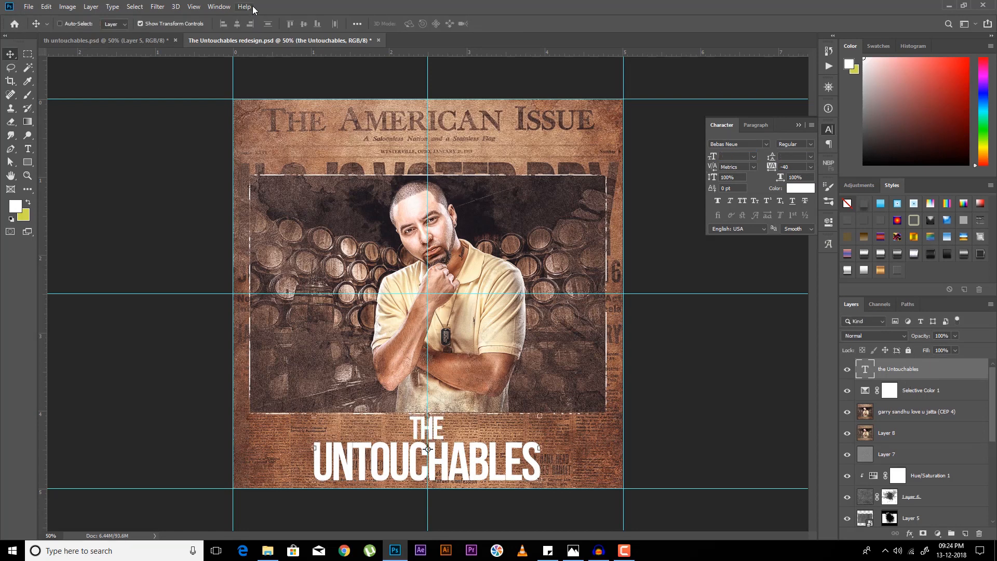
Step: Scale the title text down to 80% with Free Transform and recenter it on the vertical middle guide
{"action": "key", "text": "ctrl+t"}
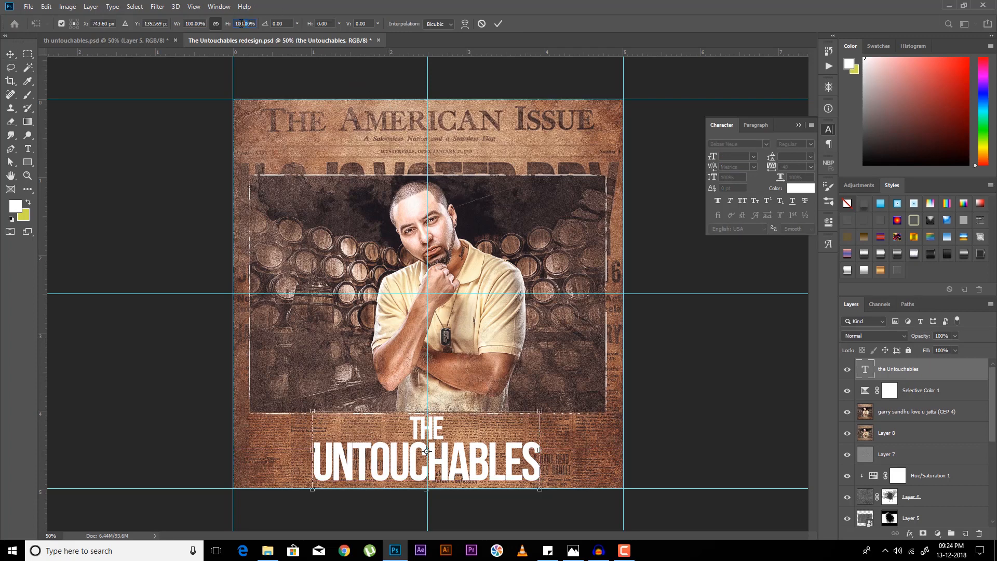
{"action": "type", "text": "80"}
{"action": "key", "text": "Return"}
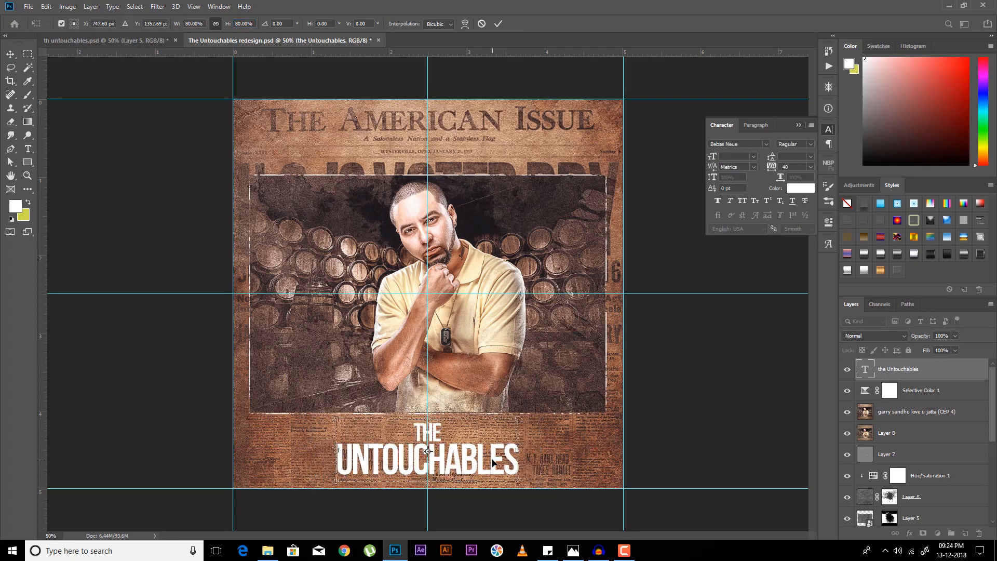
{"action": "key", "text": "Return"}
Step: Add a new layer at the bottom of the layer stack and fill it with the background color
{"action": "scroll", "coordinate": [911, 400], "scroll_direction": "down", "scroll_amount": 5}
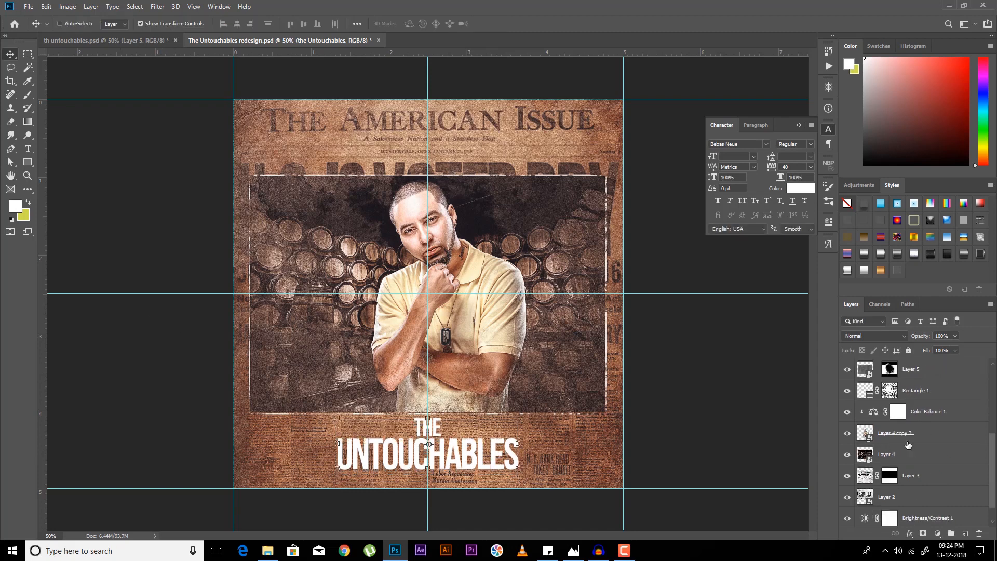
{"action": "left_click", "coordinate": [909, 515]}
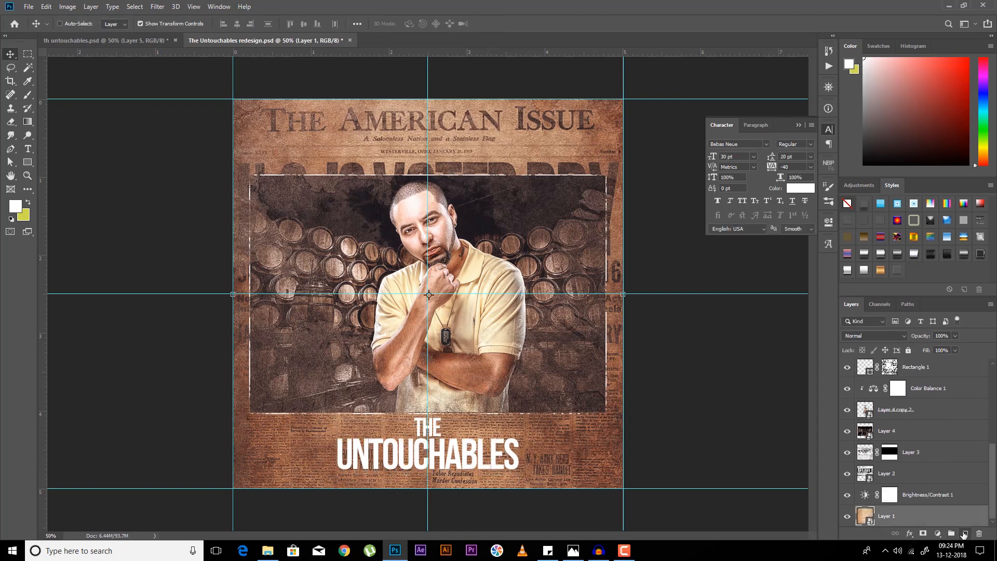
{"action": "left_click", "coordinate": [966, 534]}
{"action": "key", "text": "ctrl+BackSpace"}
{"action": "mouse_move", "coordinate": [43, 206]}
{"action": "left_mouse_down"}
{"action": "mouse_move", "coordinate": [334, 210]}
{"action": "mouse_move", "coordinate": [42, 207]}
{"action": "left_mouse_up"}
Step: Center the title horizontally on the filled layer, undo the extra vertical alignment and reselect only the title layer
{"action": "scroll", "coordinate": [909, 405], "scroll_direction": "up", "scroll_amount": 6}
{"action": "left_click", "coordinate": [906, 369]}
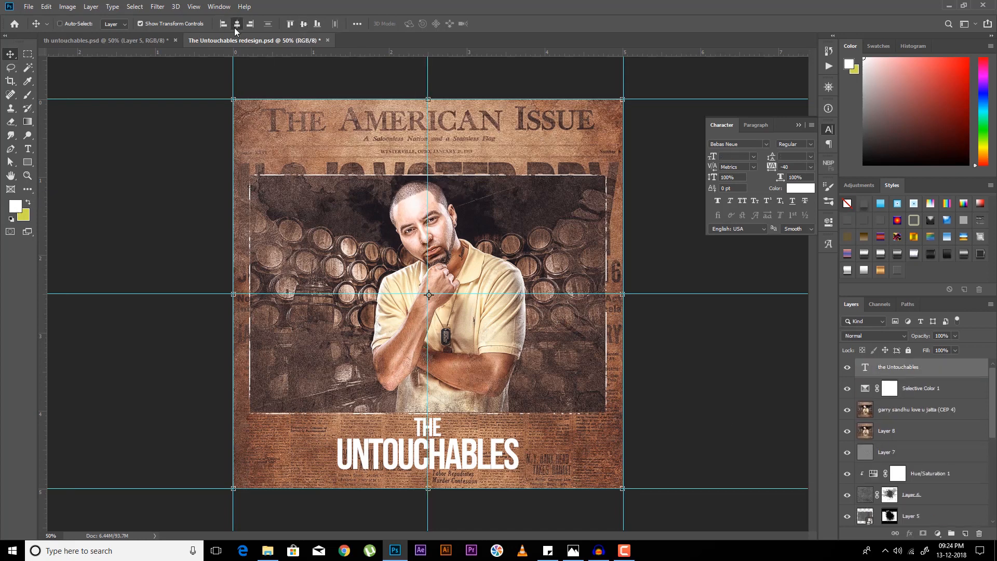
{"action": "left_click", "coordinate": [304, 24]}
{"action": "key", "text": "ctrl+z"}
{"action": "left_click", "coordinate": [920, 370]}
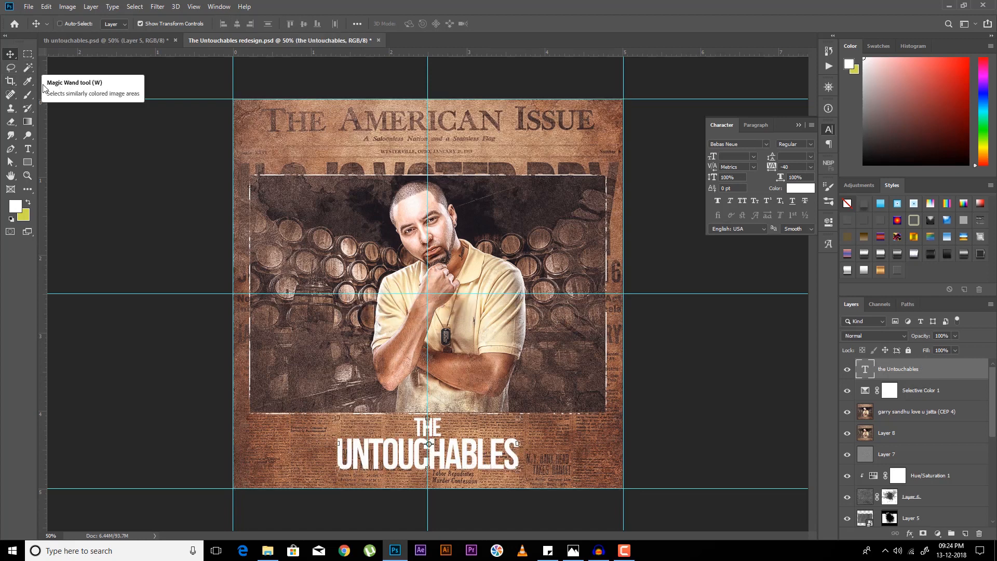
Step: Nudge the title up over the photo's lower edge and back down into the strip beneath the photo
{"action": "key", "text": "Up"}
{"action": "key", "text": "Up"}
{"action": "key", "text": "Up"}
{"action": "key", "text": "Up"}
{"action": "key", "text": "Up"}
{"action": "key", "text": "Up"}
{"action": "key", "text": "Up"}
{"action": "key", "text": "Up"}
{"action": "key", "text": "Up"}
{"action": "key", "text": "Up"}
{"action": "key", "text": "Up"}
{"action": "key", "text": "Up"}
{"action": "key", "text": "Up"}
{"action": "key", "text": "Up"}
{"action": "key", "text": "Up"}
{"action": "key", "text": "Up"}
{"action": "key", "text": "Up"}
{"action": "key", "text": "Up"}
{"action": "key", "text": "Up"}
{"action": "key", "text": "Up"}
{"action": "key", "text": "Up"}
{"action": "key", "text": "Up"}
{"action": "key", "text": "Up"}
{"action": "key", "text": "Up"}
{"action": "key", "text": "Up"}
{"action": "key", "text": "Up"}
{"action": "key", "text": "Up"}
{"action": "key", "text": "Up"}
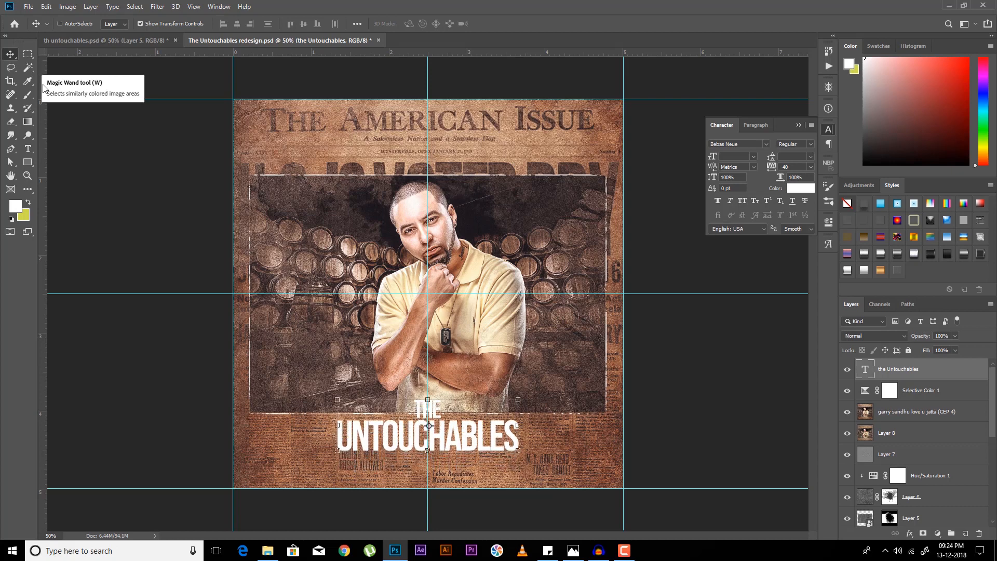
{"action": "key", "text": "Down"}
{"action": "key", "text": "Down"}
{"action": "key", "text": "Down"}
{"action": "key", "text": "Down"}
{"action": "key", "text": "Down"}
{"action": "key", "text": "Down"}
{"action": "key", "text": "Down"}
{"action": "key", "text": "Down"}
{"action": "key", "text": "Down"}
{"action": "key", "text": "Down"}
{"action": "key", "text": "Down"}
{"action": "key", "text": "Down"}
{"action": "key", "text": "Down"}
{"action": "key", "text": "Down"}
{"action": "key", "text": "Down"}
{"action": "key", "text": "Down"}
{"action": "key", "text": "Down"}
{"action": "key", "text": "Down"}
{"action": "key", "text": "Down"}
{"action": "key", "text": "Down"}
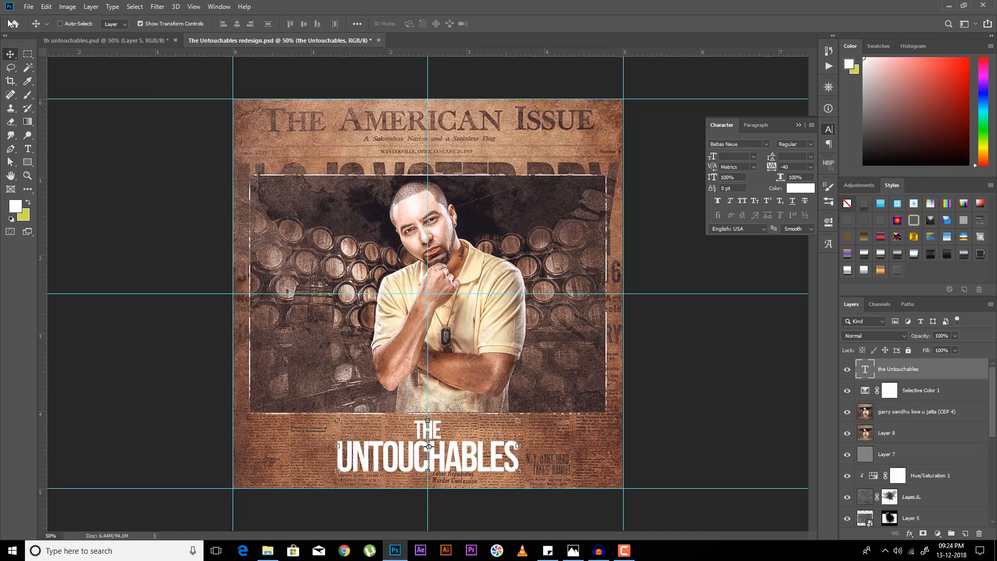
Step: Open the brown paper texture "new" through Camera Raw and dock it as a tab beside the poster documents
{"action": "left_click", "coordinate": [27, 54]}
{"action": "key", "text": "ctrl+o"}
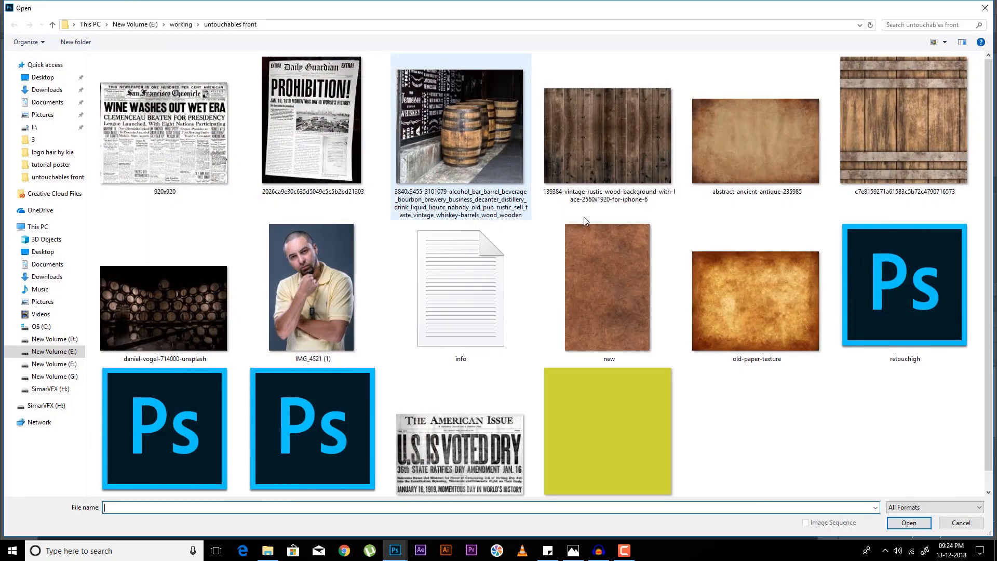
{"action": "left_click", "coordinate": [618, 307]}
{"action": "left_click", "coordinate": [793, 304]}
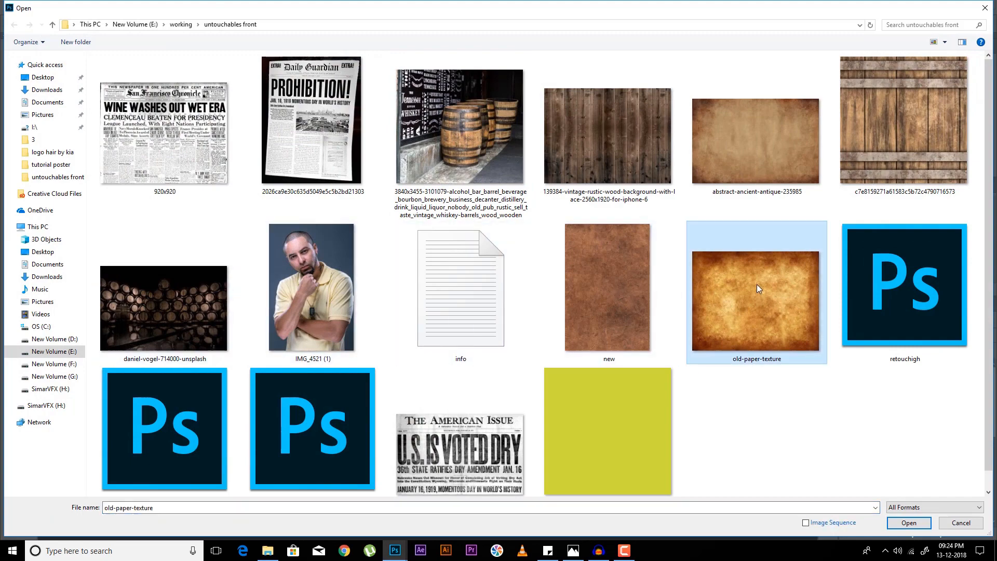
{"action": "double_click", "coordinate": [643, 293]}
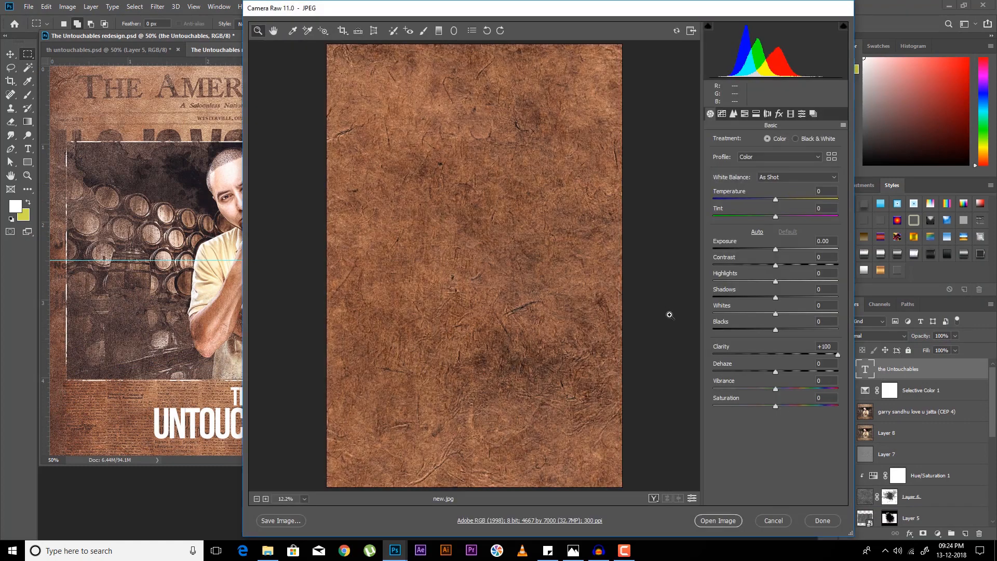
{"action": "left_click", "coordinate": [719, 521]}
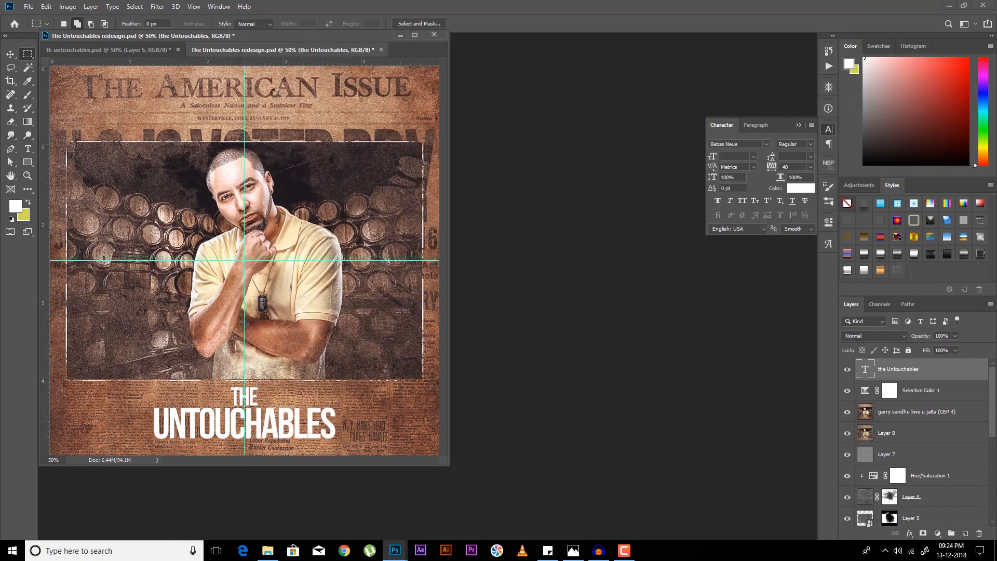
{"action": "left_click_drag", "start_coordinate": [299, 34], "coordinate": [339, 40]}
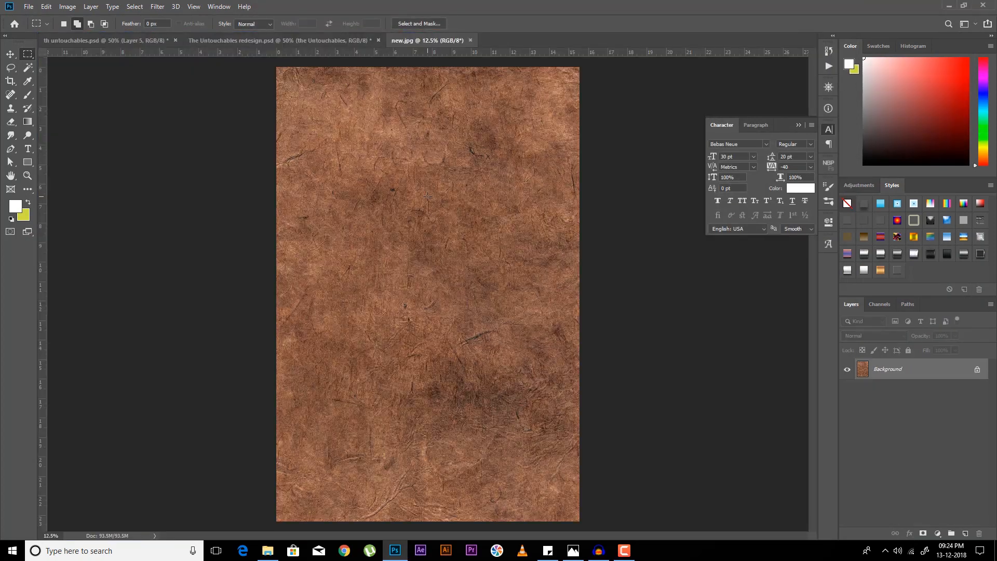
Step: Desaturate the paper texture and copy it into the redesign document as a centered layer above the title
{"action": "key", "text": "ctrl+shift+u"}
{"action": "left_click", "coordinate": [10, 54]}
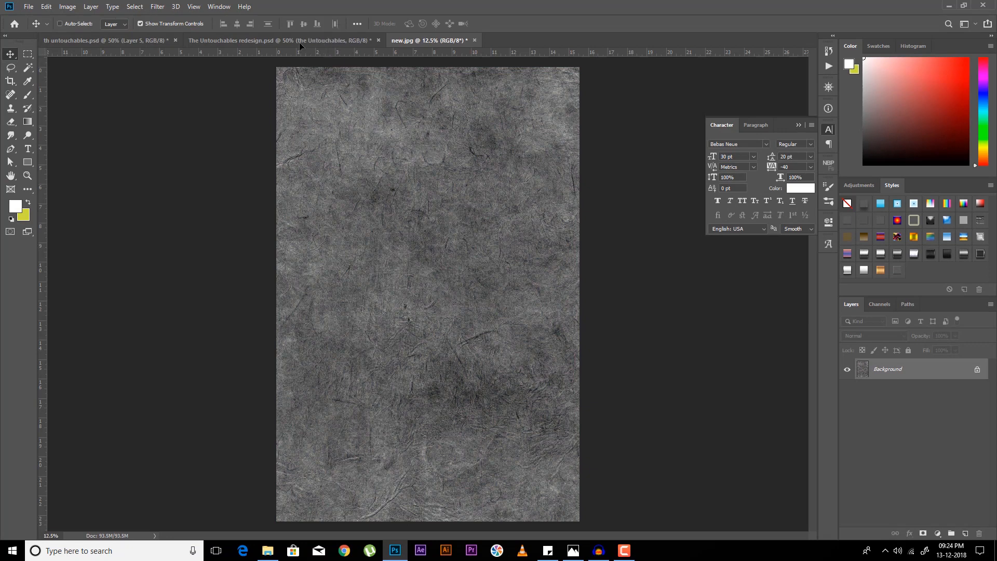
{"action": "left_click_drag", "start_coordinate": [299, 42], "coordinate": [429, 295]}
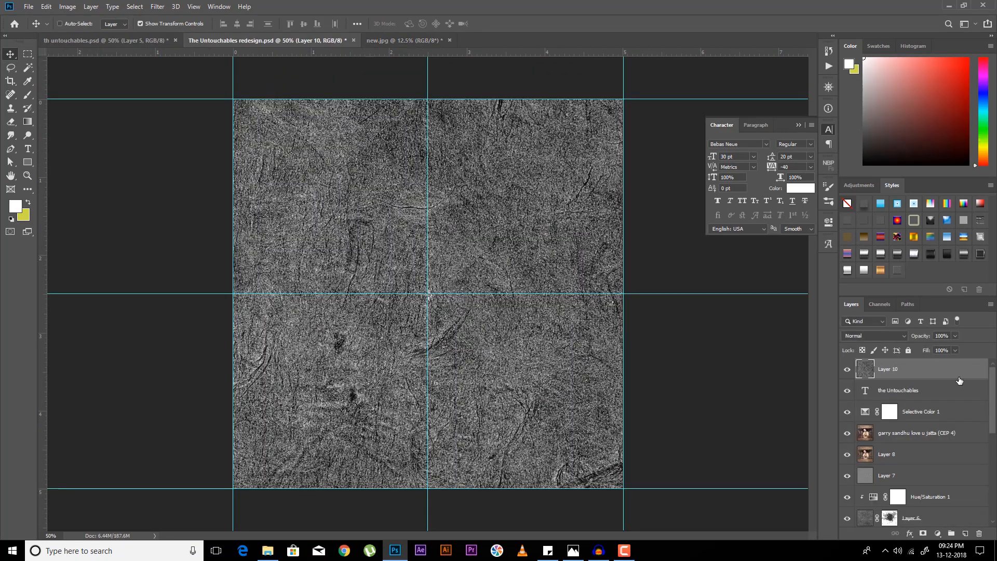
Step: Clip the texture layer to the title text and set its blend mode to Difference
{"action": "left_click", "coordinate": [902, 373], "text": "alt"}
{"action": "left_click", "coordinate": [865, 336]}
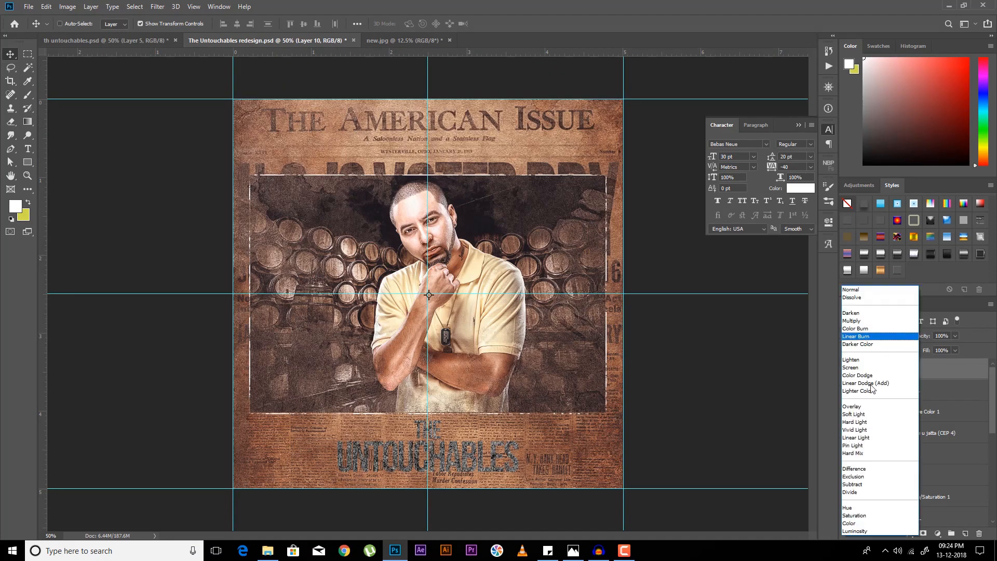
{"action": "left_click", "coordinate": [857, 468]}
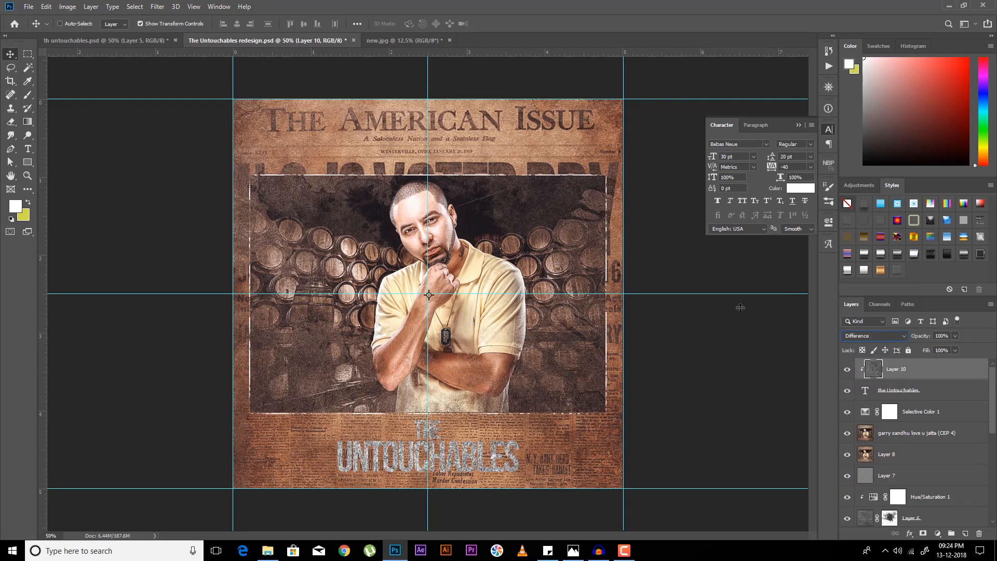
Step: Convert the clipped texture layer, Layer 10, to a smart object
{"action": "scroll", "coordinate": [971, 384], "scroll_direction": "down", "scroll_amount": 1}
{"action": "right_click", "coordinate": [971, 379]}
{"action": "left_click", "coordinate": [968, 370]}
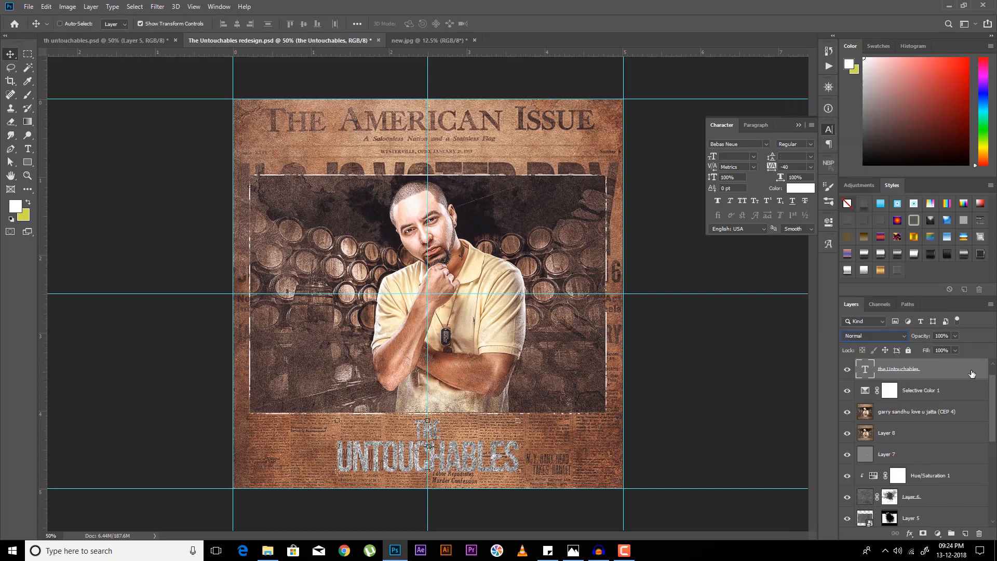
{"action": "scroll", "coordinate": [968, 371], "scroll_direction": "up", "scroll_amount": 1}
{"action": "right_click", "coordinate": [947, 368]}
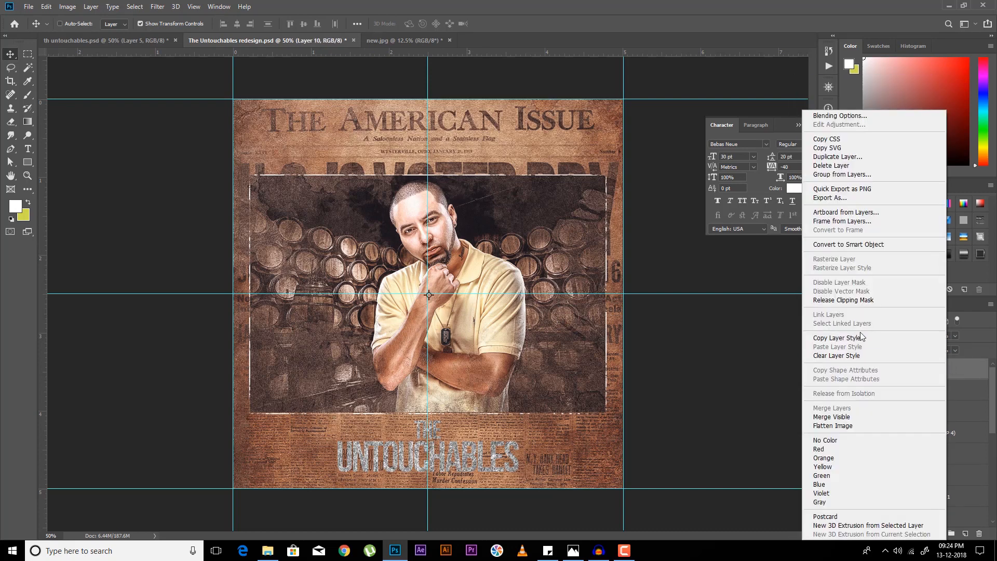
{"action": "left_click", "coordinate": [870, 245]}
Step: Scale the clipped texture to 20% and move it down over the title
{"action": "key", "text": "ctrl+t"}
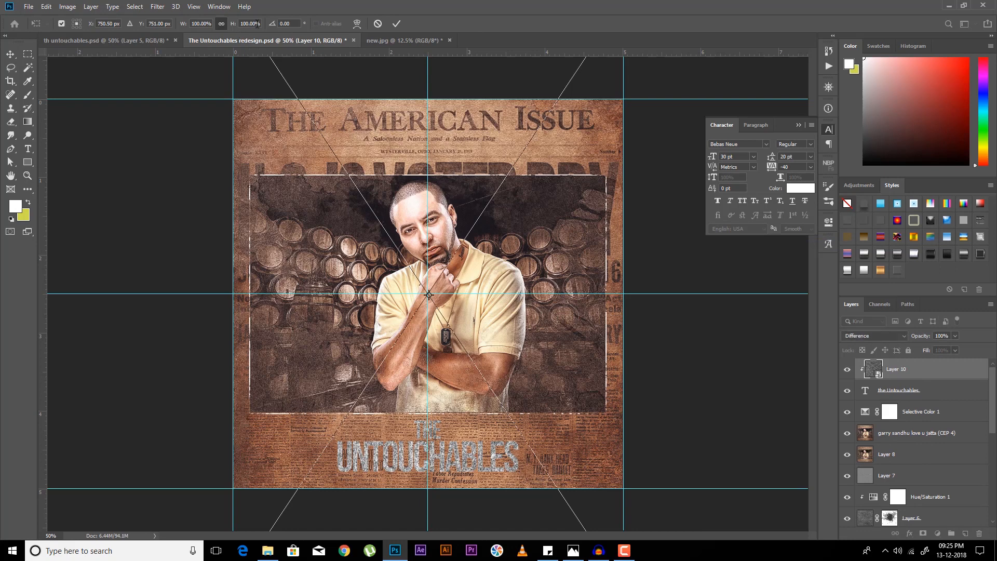
{"action": "double_click", "coordinate": [249, 23]}
{"action": "type", "text": "30"}
{"action": "key", "text": "Return"}
{"action": "type", "text": "20"}
{"action": "key", "text": "Return"}
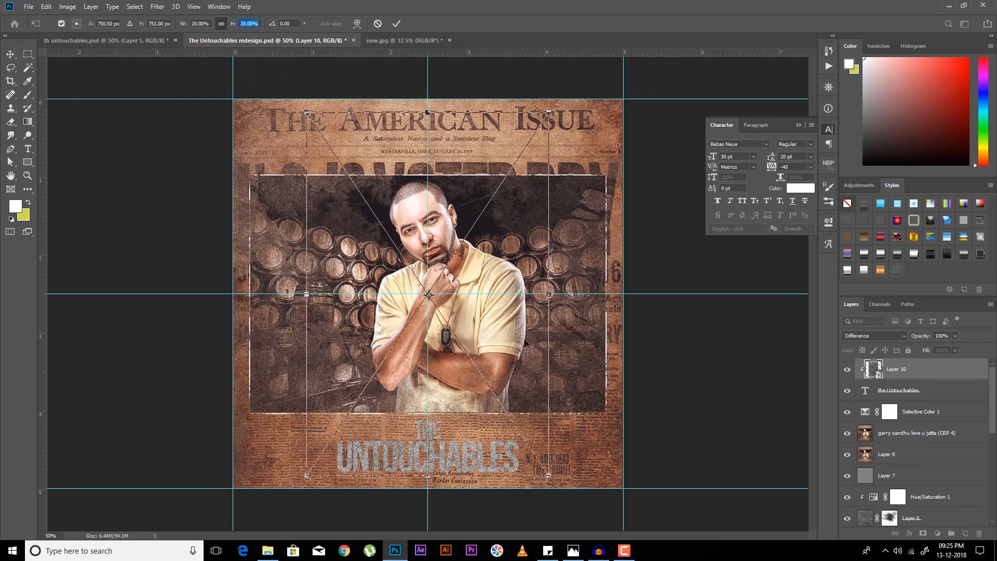
{"action": "left_click_drag", "start_coordinate": [516, 333], "coordinate": [517, 477]}
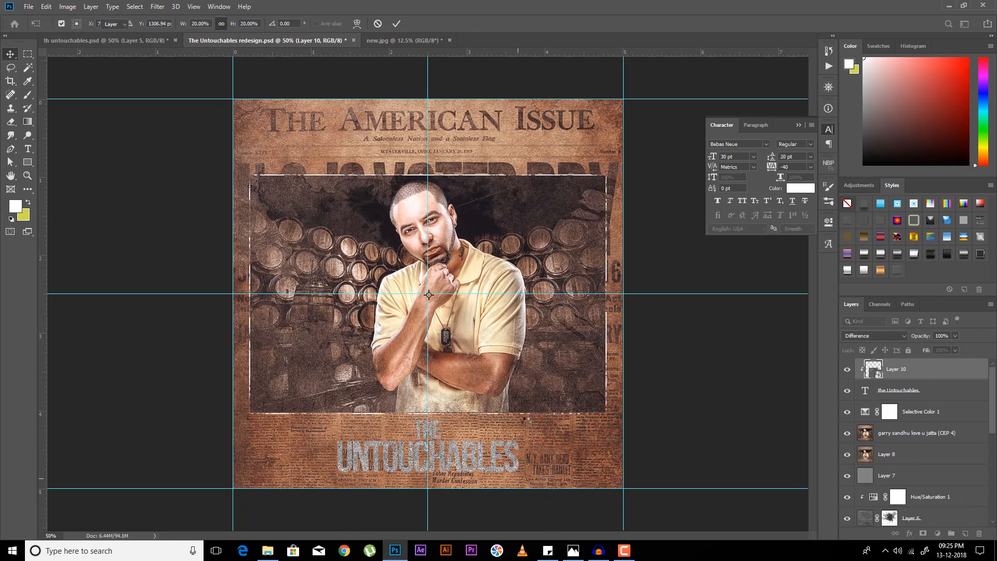
{"action": "key", "text": "Return"}
Step: Compare blend modes for the clipped texture on the title and settle on Hard Light
{"action": "key", "text": "ctrl+plus"}
{"action": "left_click_drag", "start_coordinate": [502, 431], "coordinate": [492, 274]}
{"action": "key", "text": "ctrl+plus"}
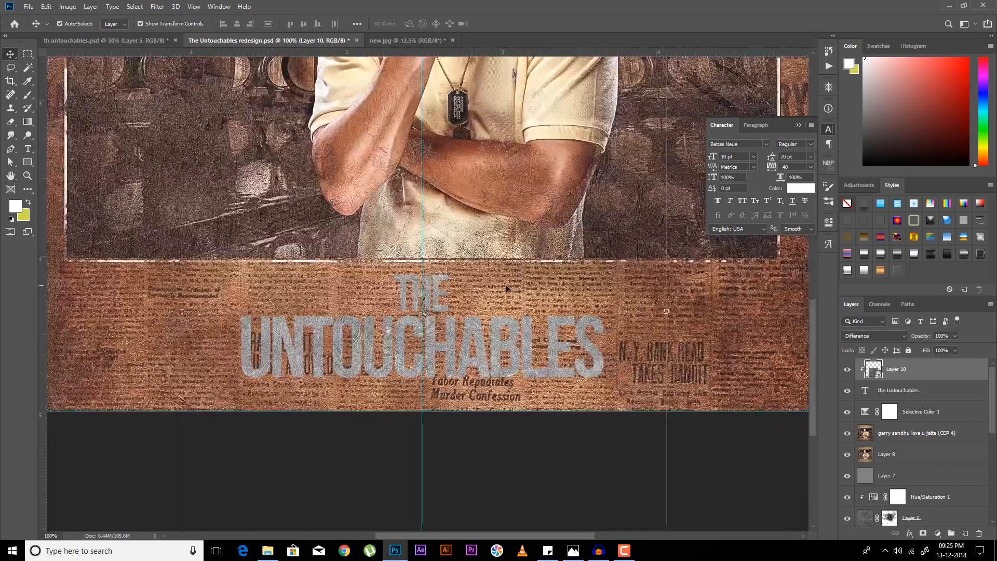
{"action": "left_click", "coordinate": [876, 336]}
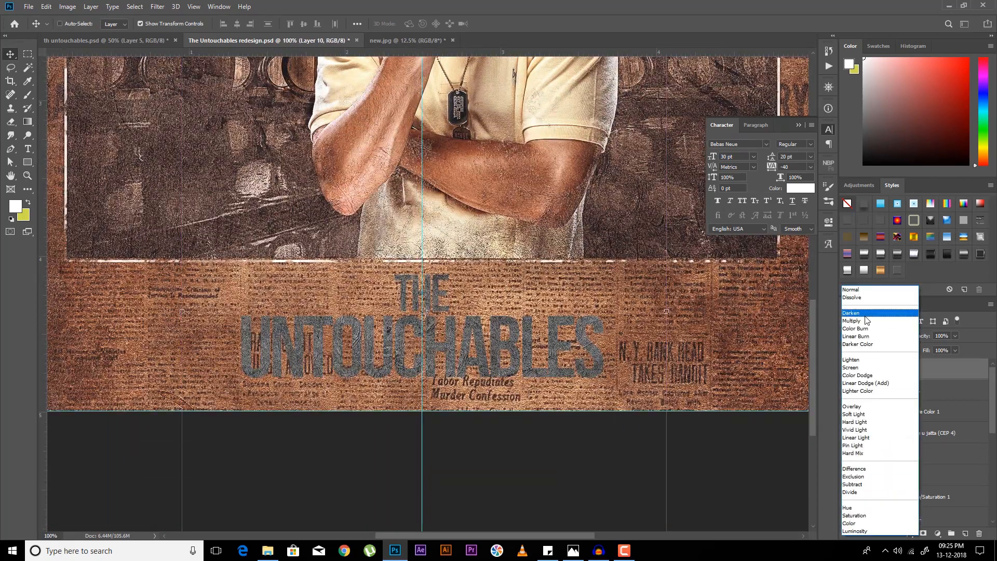
{"action": "left_click", "coordinate": [862, 337]}
{"action": "key", "text": "Down"}
{"action": "key", "text": "Down"}
{"action": "key", "text": "Down"}
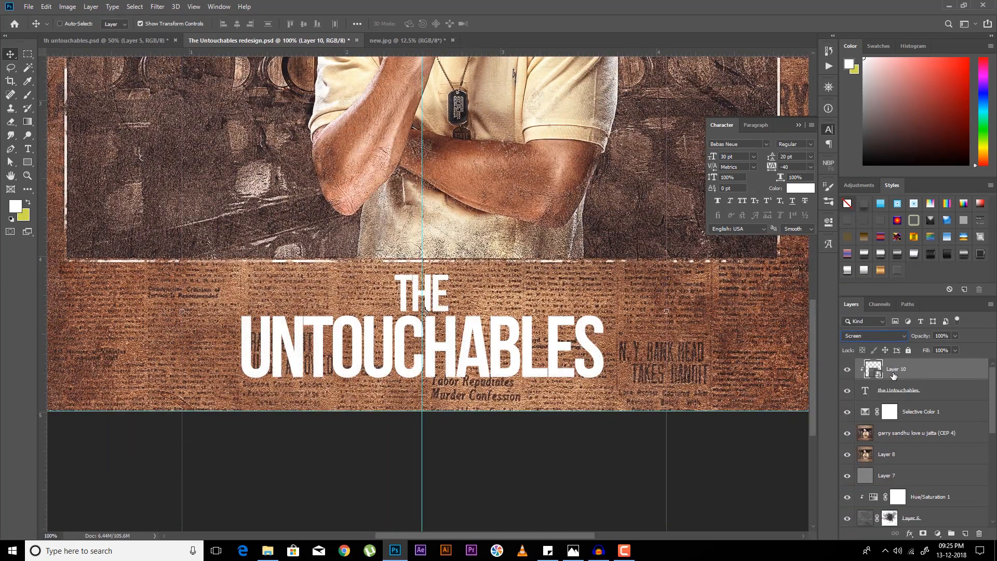
{"action": "key", "text": "Down"}
{"action": "key", "text": "Down"}
{"action": "key", "text": "Down"}
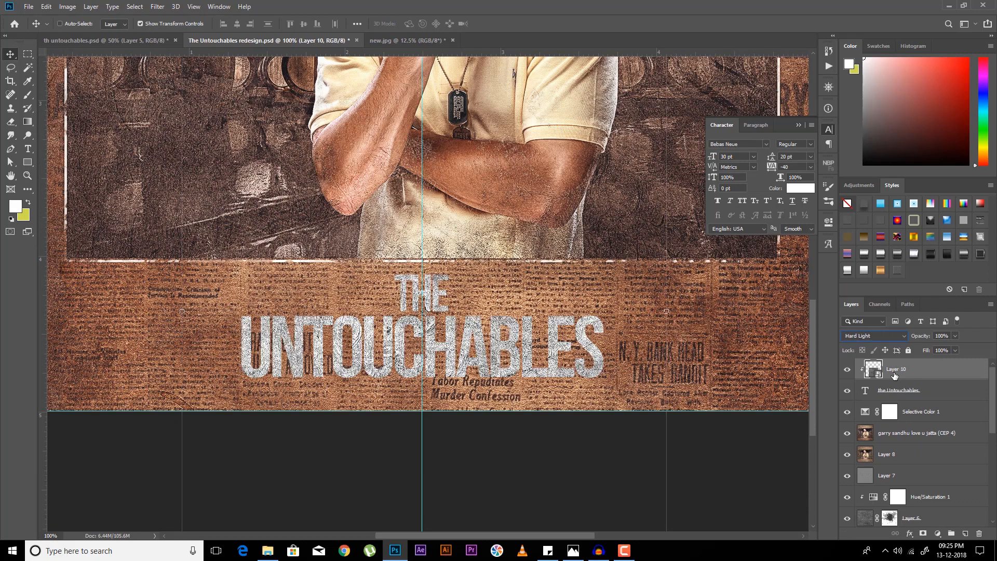
Step: Lower the fill of the clipped texture layer to 50%
{"action": "left_click", "coordinate": [932, 342]}
{"action": "left_click", "coordinate": [927, 351]}
{"action": "key", "text": "shift+Down"}
{"action": "key", "text": "shift+Down"}
{"action": "key", "text": "shift+Down"}
{"action": "key", "text": "shift+Down"}
{"action": "key", "text": "shift+Down"}
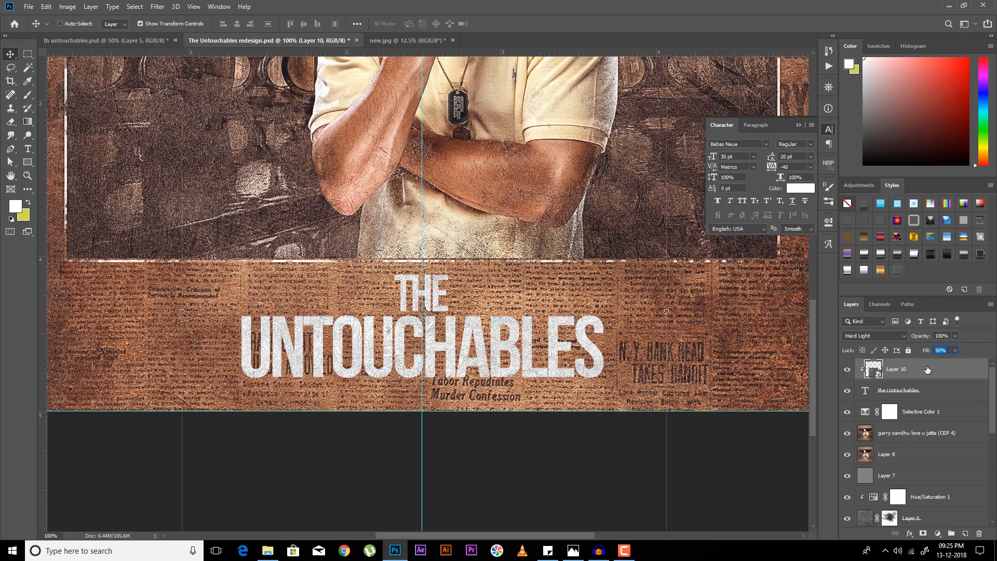
Step: Add a drop shadow to the title with 100% opacity, 10 px distance, 10% spread and 100 px size
{"action": "double_click", "coordinate": [941, 391]}
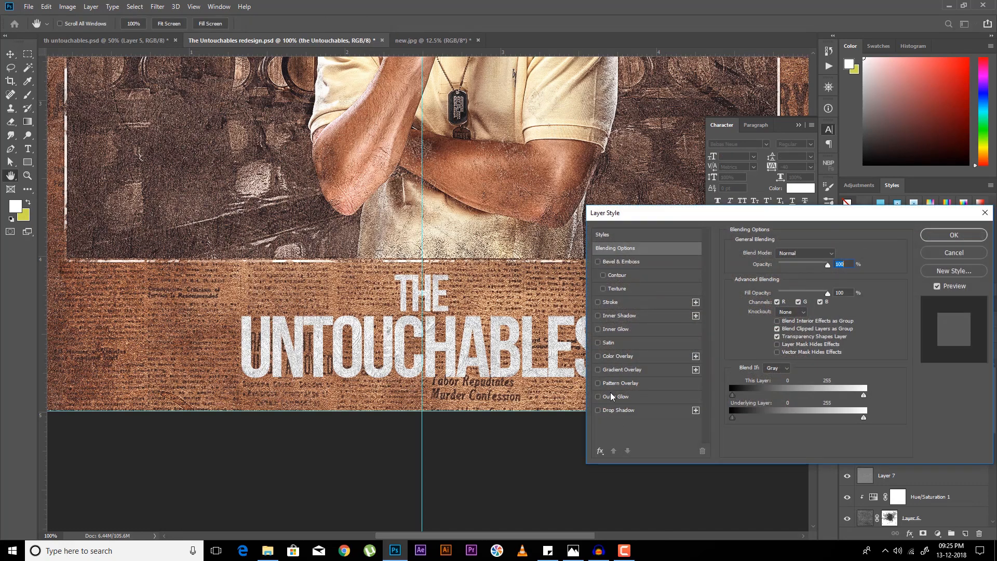
{"action": "left_click", "coordinate": [621, 410]}
{"action": "double_click", "coordinate": [830, 269]}
{"action": "type", "text": "100"}
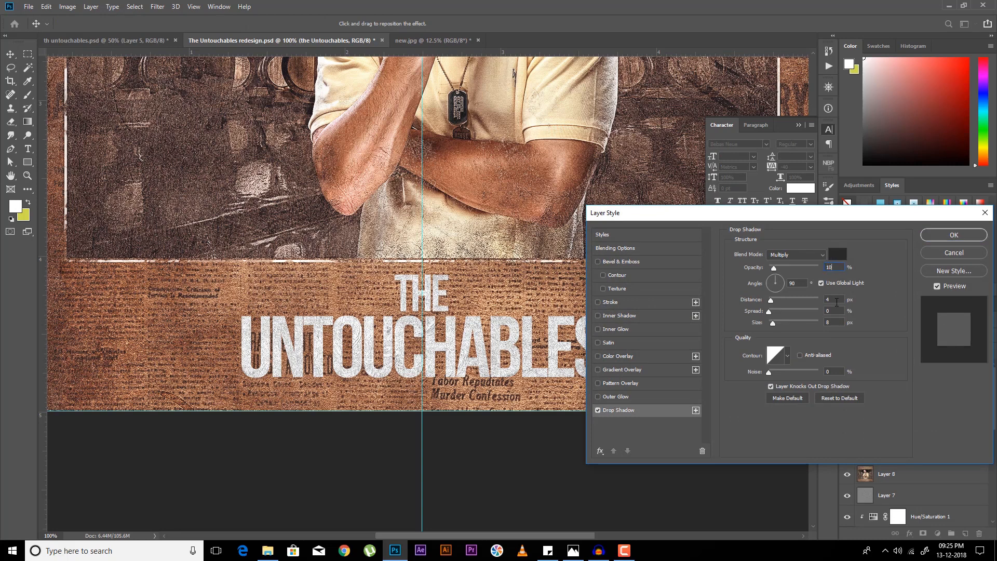
{"action": "double_click", "coordinate": [831, 301]}
{"action": "type", "text": "10"}
{"action": "double_click", "coordinate": [829, 312]}
{"action": "type", "text": "10"}
{"action": "double_click", "coordinate": [827, 324]}
{"action": "type", "text": "50"}
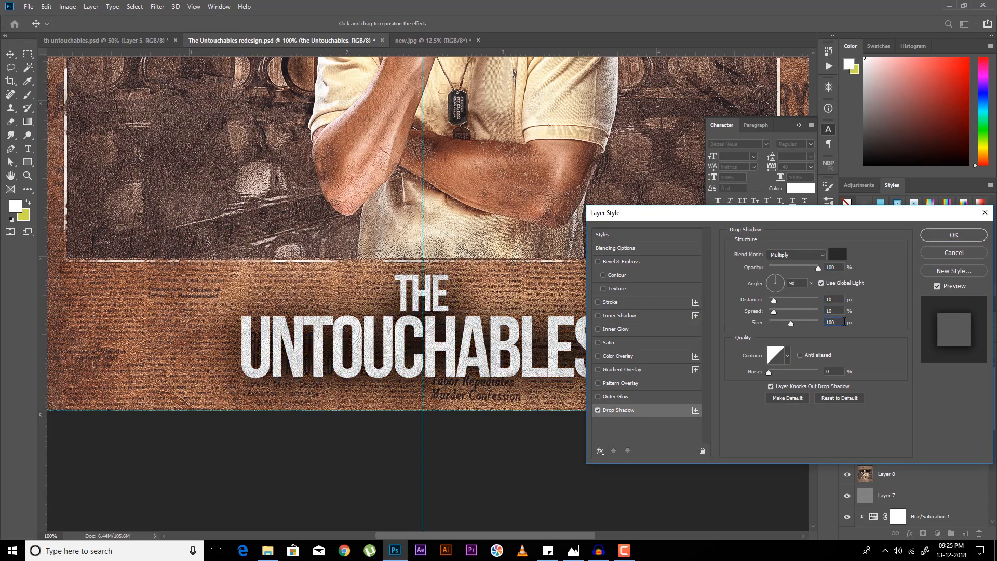
Step: Change the title's drop shadow color to black
{"action": "left_click", "coordinate": [837, 258]}
{"action": "left_click_drag", "start_coordinate": [779, 296], "coordinate": [775, 320]}
{"action": "key", "text": "Return"}
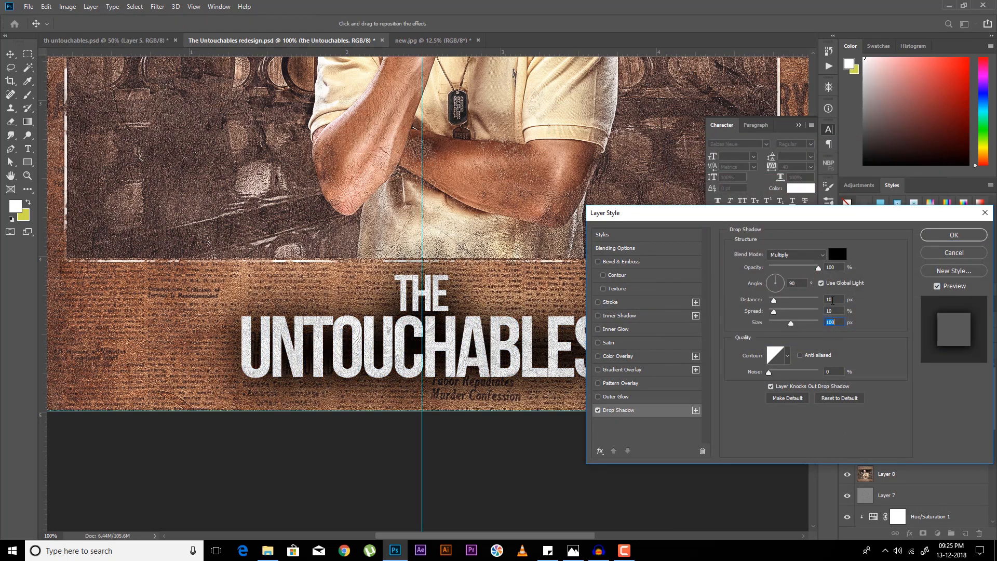
Step: Refine the title's drop shadow to 5 px distance, 5% spread and 30 px size
{"action": "double_click", "coordinate": [829, 300]}
{"action": "type", "text": "0"}
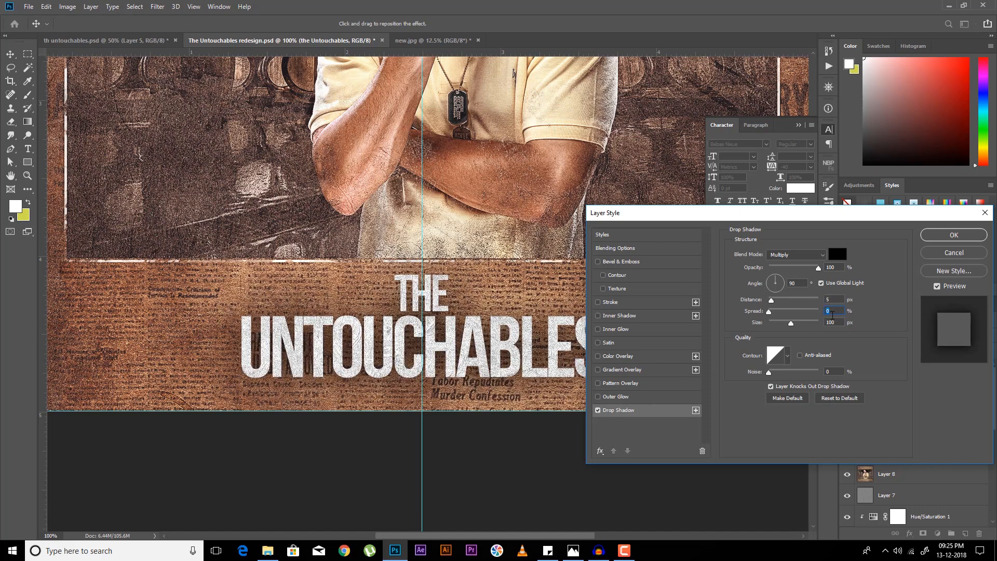
{"action": "key", "text": "shift+Down"}
{"action": "key", "text": "shift+Down"}
{"action": "key", "text": "shift+Down"}
{"action": "key", "text": "shift+Down"}
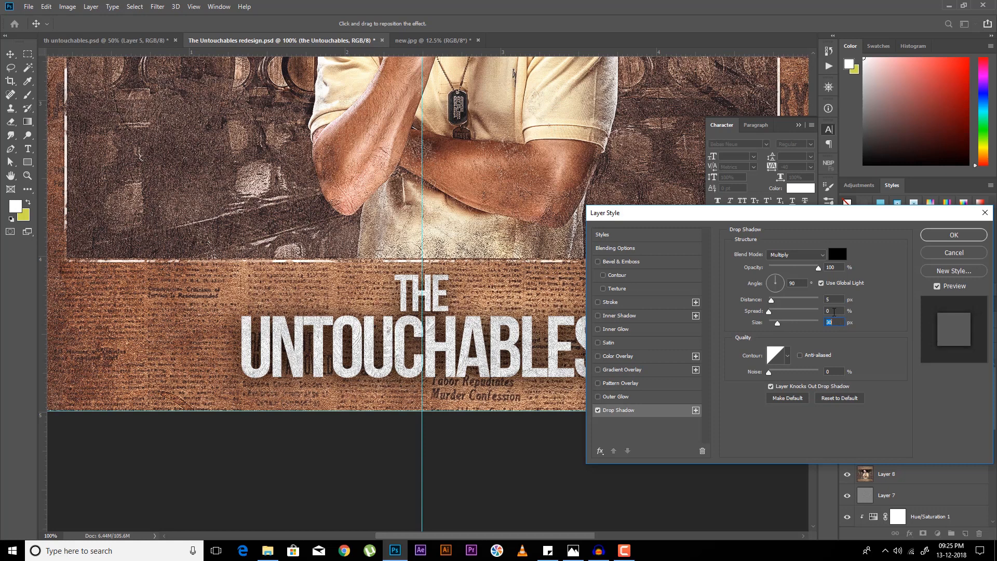
{"action": "key", "text": "shift+Up"}
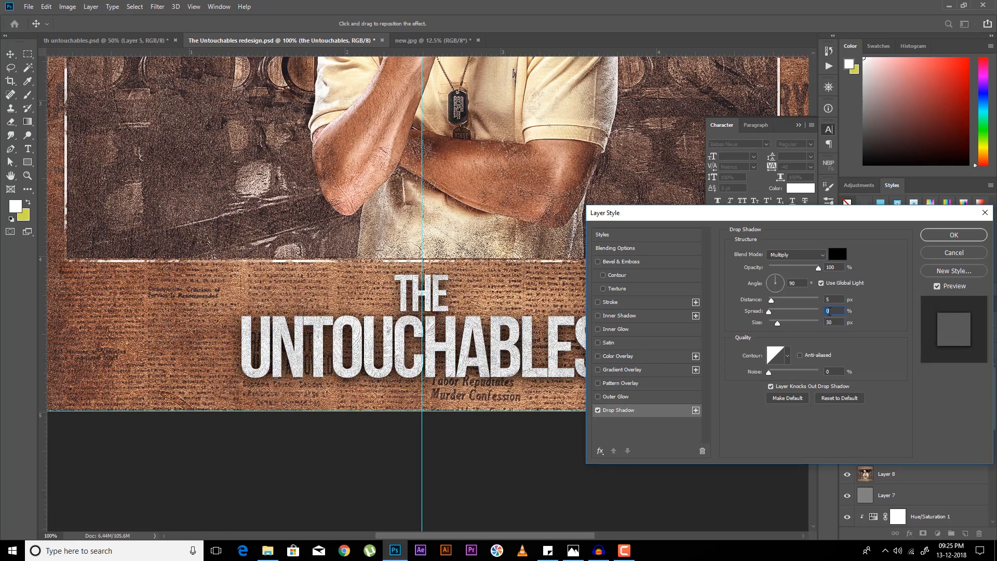
{"action": "key", "text": "shift+Up"}
{"action": "key", "text": "Down"}
{"action": "key", "text": "Down"}
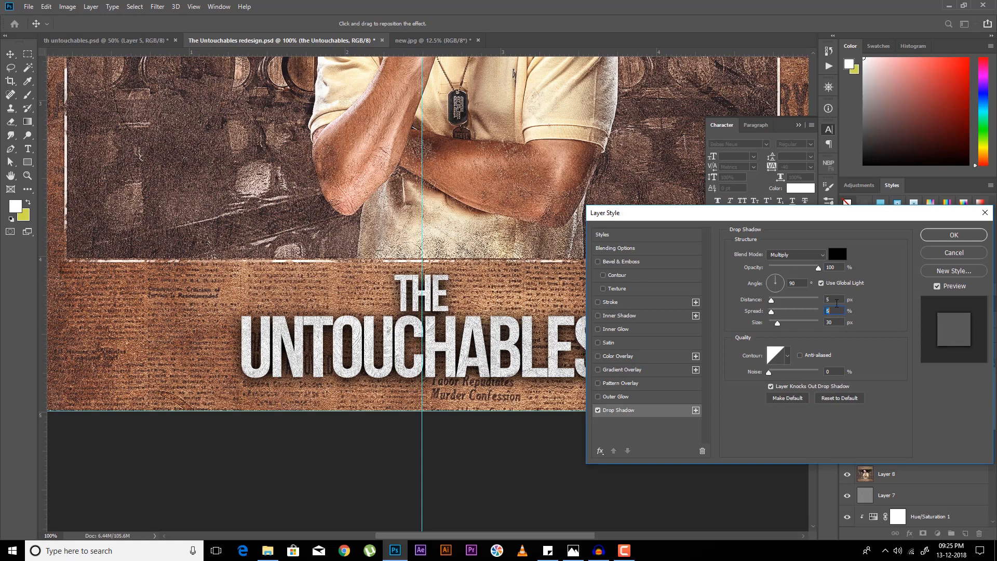
Step: Add a satin effect to the title with Color Dodge blending, a white (ffffff) color and 50% opacity
{"action": "left_click", "coordinate": [616, 355]}
{"action": "left_click", "coordinate": [596, 354]}
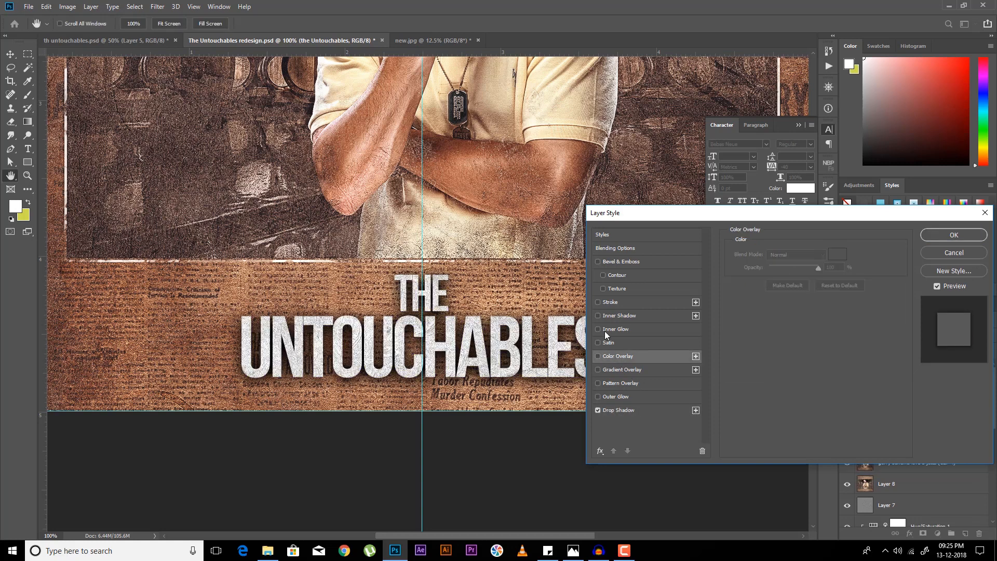
{"action": "left_click", "coordinate": [603, 341]}
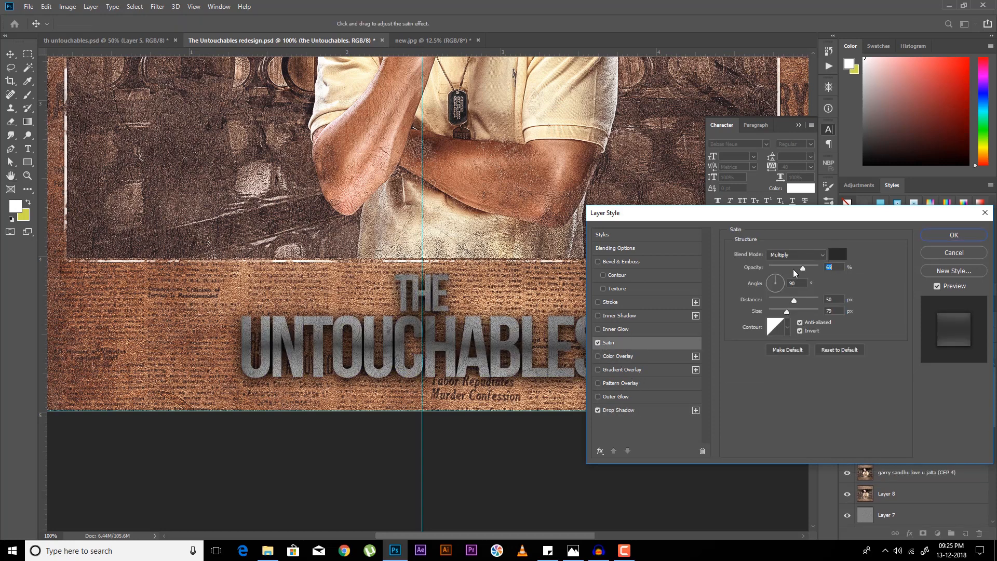
{"action": "left_click", "coordinate": [795, 255]}
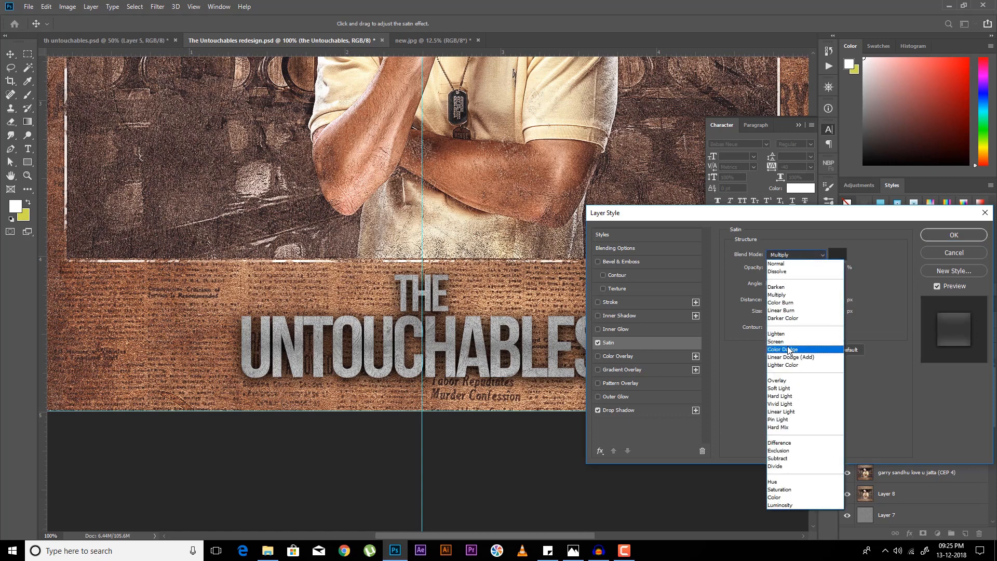
{"action": "left_click", "coordinate": [787, 345]}
{"action": "left_click", "coordinate": [838, 254]}
{"action": "left_click_drag", "start_coordinate": [713, 215], "coordinate": [650, 140]}
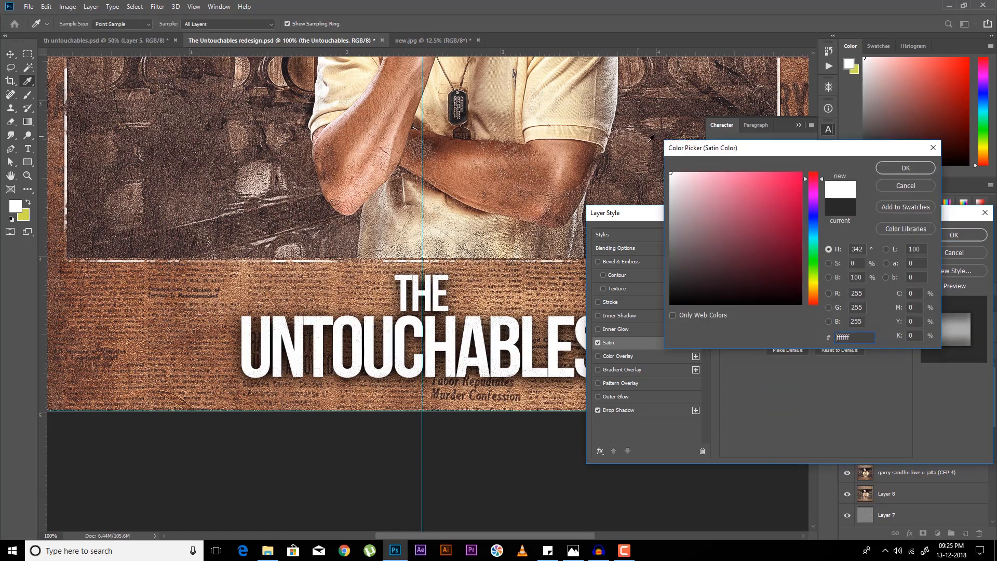
{"action": "key", "text": "Return"}
{"action": "key", "text": "Up"}
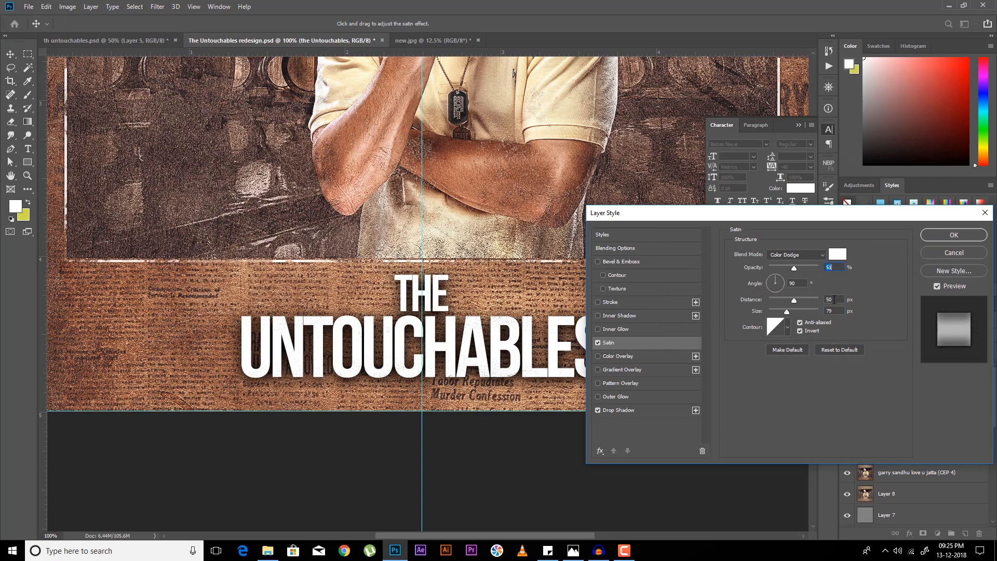
Step: Set the satin effect's distance to 90 px and its size to 10 px
{"action": "left_click_drag", "start_coordinate": [836, 300], "coordinate": [818, 300]}
{"action": "key", "text": "shift+Up"}
{"action": "key", "text": "shift+Up"}
{"action": "key", "text": "shift+Up"}
{"action": "key", "text": "shift+Down"}
{"action": "key", "text": "shift+Down"}
{"action": "key", "text": "shift+Down"}
{"action": "key", "text": "shift+Down"}
{"action": "key", "text": "shift+Down"}
{"action": "key", "text": "shift+Down"}
{"action": "key", "text": "shift+Down"}
{"action": "key", "text": "shift+Up"}
{"action": "key", "text": "shift+Up"}
{"action": "key", "text": "shift+Up"}
{"action": "key", "text": "shift+Up"}
{"action": "key", "text": "shift+Up"}
{"action": "key", "text": "shift+Up"}
{"action": "key", "text": "shift+Up"}
{"action": "key", "text": "shift+Up"}
{"action": "key", "text": "shift+Up"}
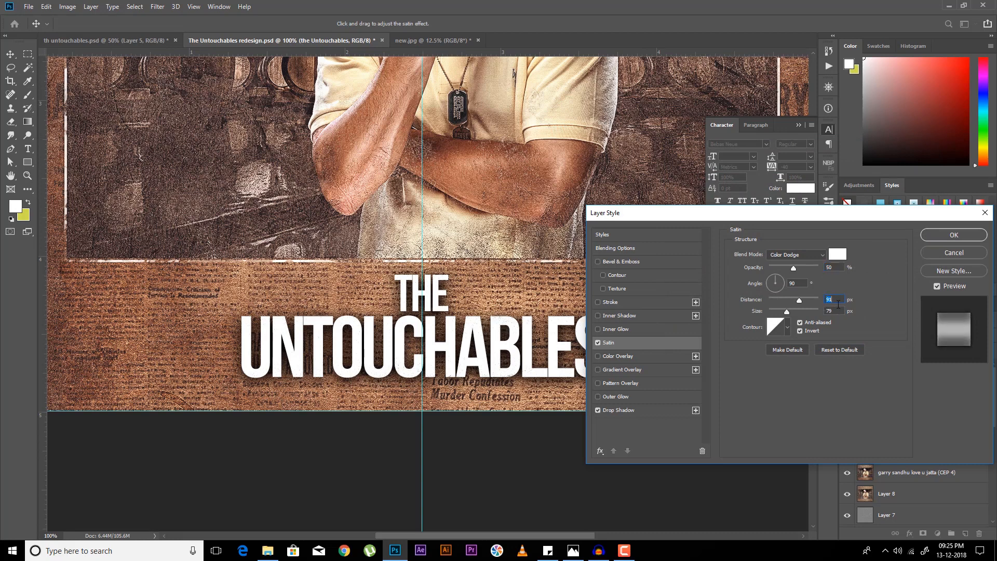
{"action": "double_click", "coordinate": [829, 310]}
{"action": "type", "text": "10"}
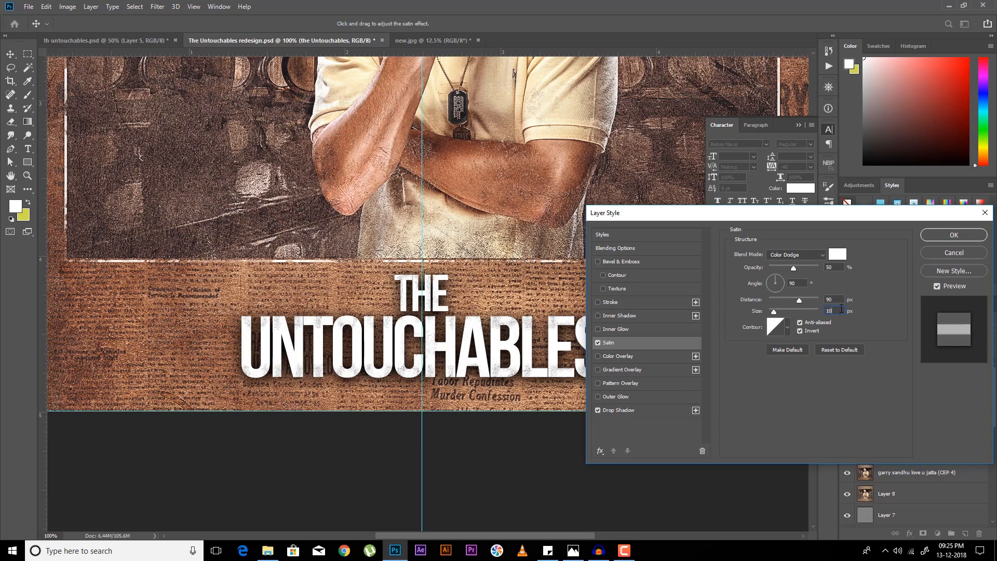
Step: Reduce the satin effect's opacity and apply the title's layer style
{"action": "left_click_drag", "start_coordinate": [834, 267], "coordinate": [823, 268]}
{"action": "key", "text": "shift+Down"}
{"action": "key", "text": "shift+Down"}
{"action": "key", "text": "shift+Down"}
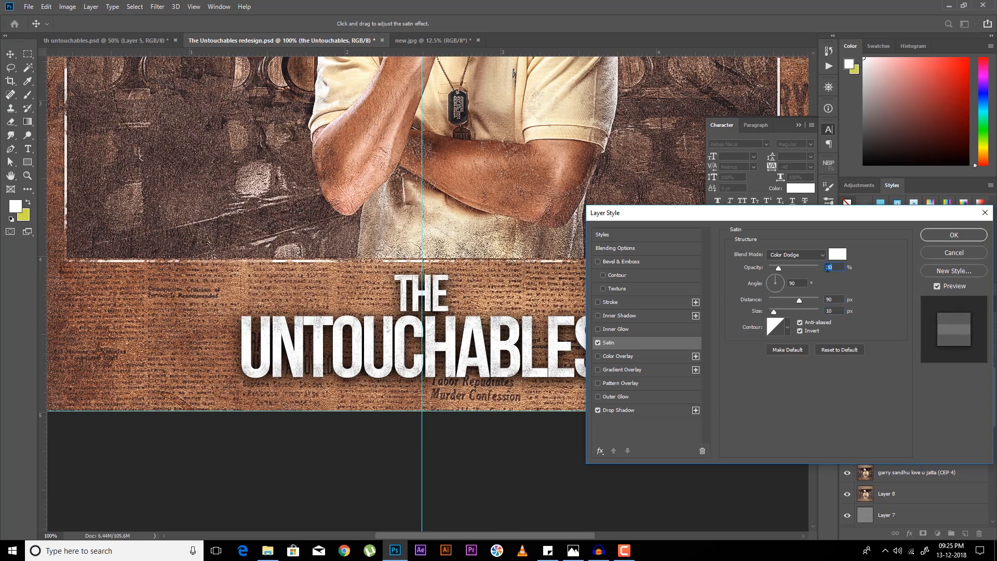
{"action": "key", "text": "shift+Up"}
{"action": "key", "text": "Return"}
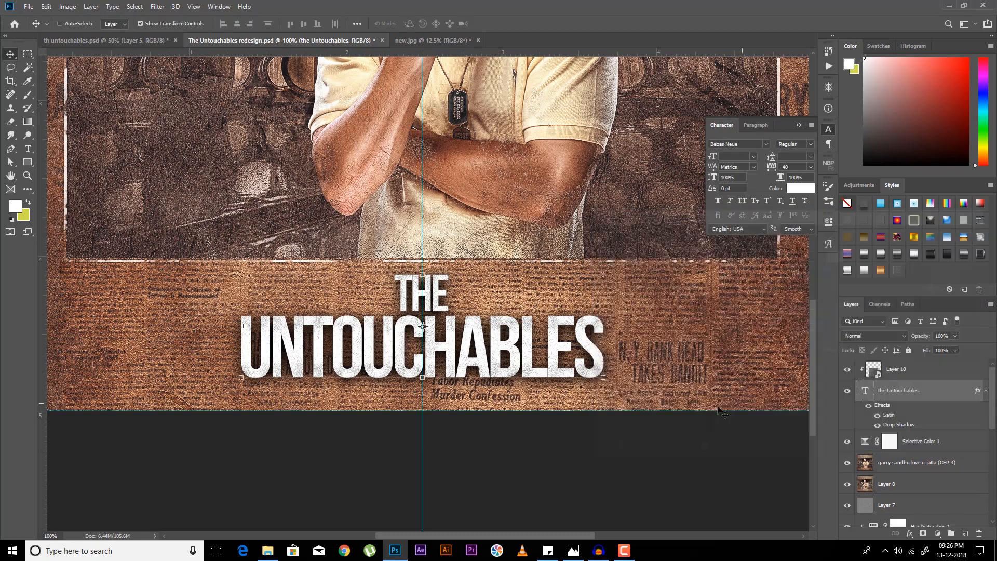
Step: Raise the fill of the clipped texture layer, Layer 10, to 80%
{"action": "left_click", "coordinate": [938, 369]}
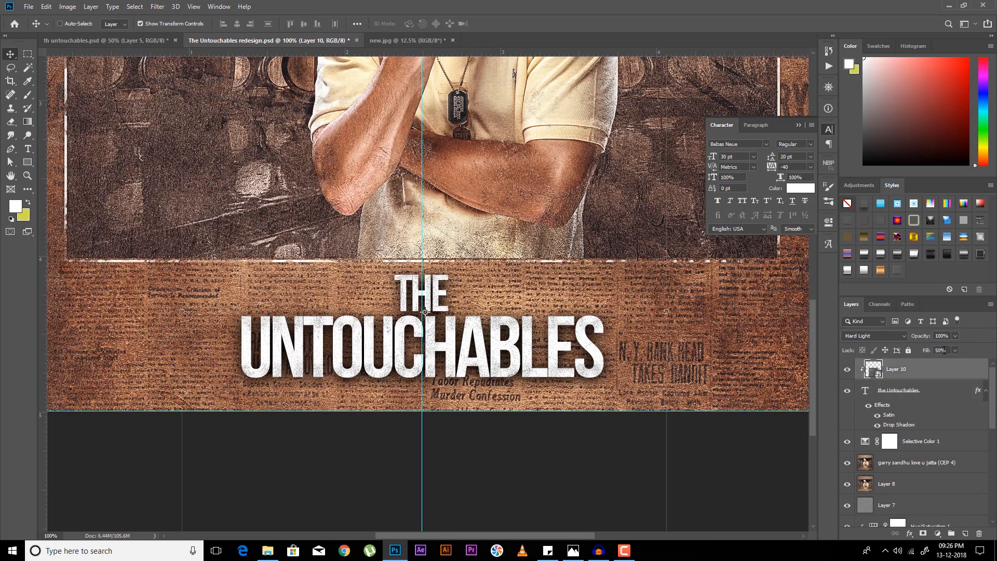
{"action": "key", "text": "shift+alt+h"}
{"action": "key", "text": "shift+9"}
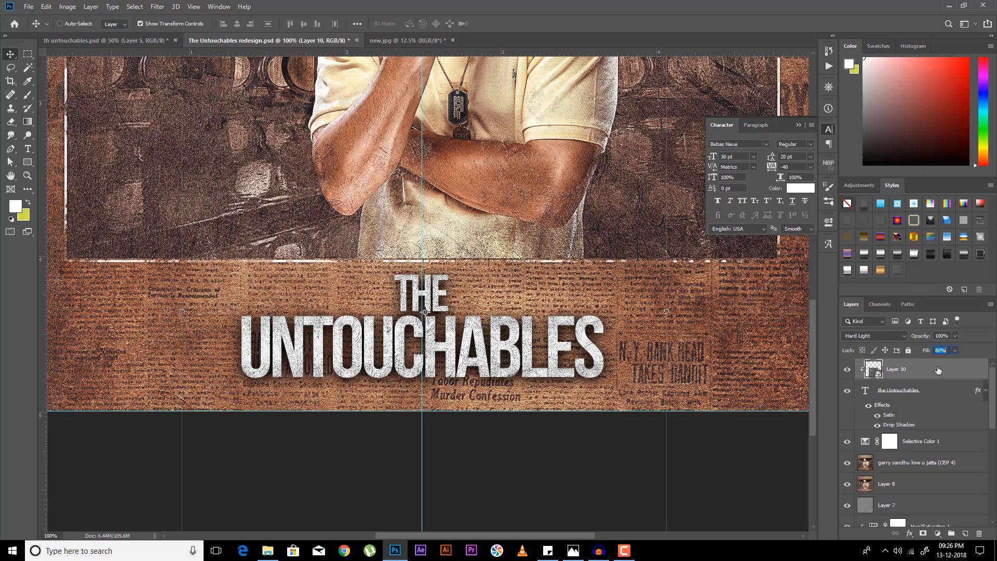
Step: Group the title text layer together with its clipped texture layer
{"action": "left_click", "coordinate": [27, 54]}
{"action": "key", "text": "ctrl+minus"}
{"action": "scroll", "coordinate": [593, 266], "scroll_direction": "up", "scroll_amount": 2}
{"action": "scroll", "coordinate": [594, 266], "scroll_direction": "up", "scroll_amount": 1}
{"action": "key", "text": "ctrl+minus"}
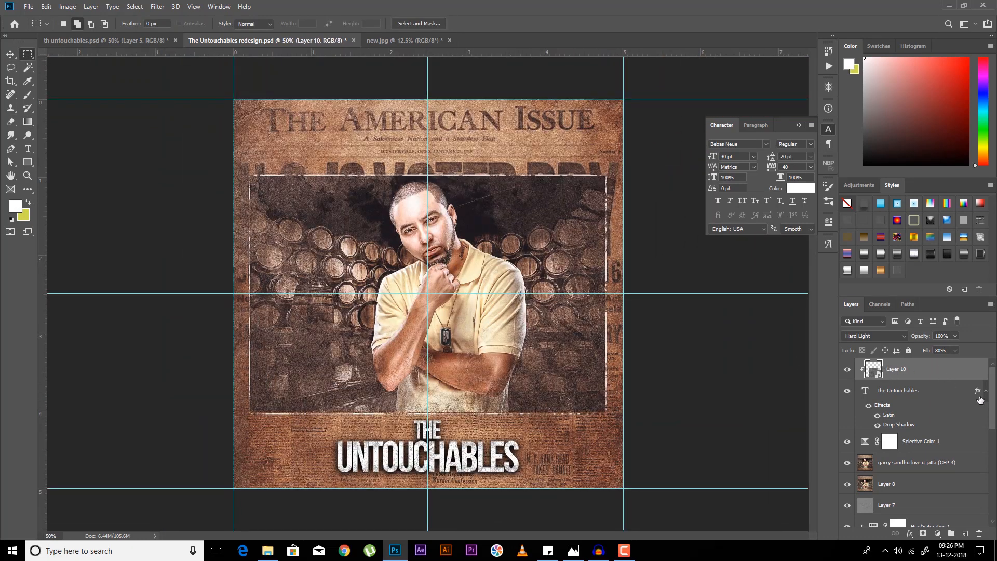
{"action": "left_click", "coordinate": [964, 390]}
{"action": "left_click", "coordinate": [930, 364], "text": "shift"}
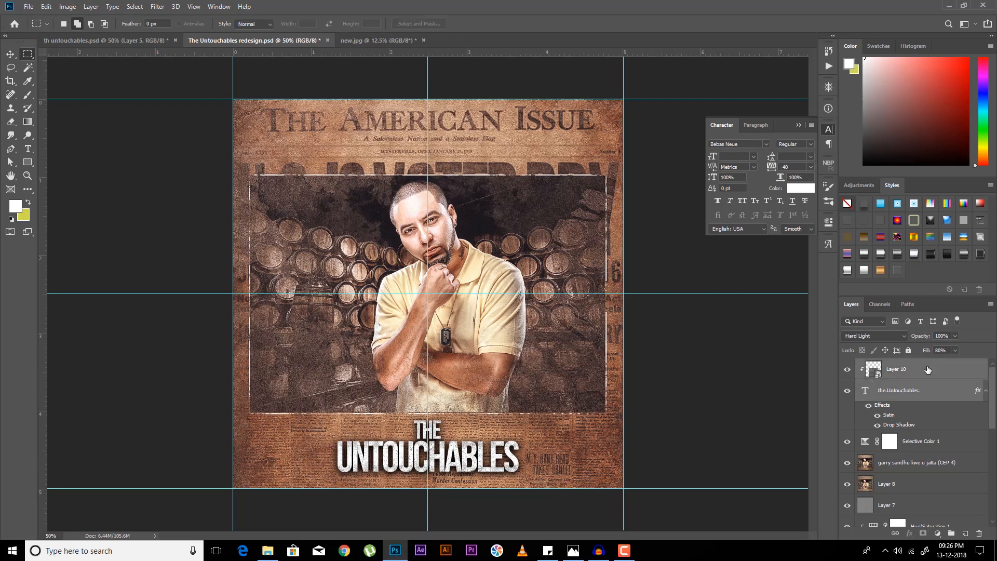
{"action": "key", "text": "ctrl+g"}
Step: Try a clipped, colorized Hue/Saturation adjustment on the title group with hue 174 and lightness -55, and delete it
{"action": "left_click", "coordinate": [938, 534]}
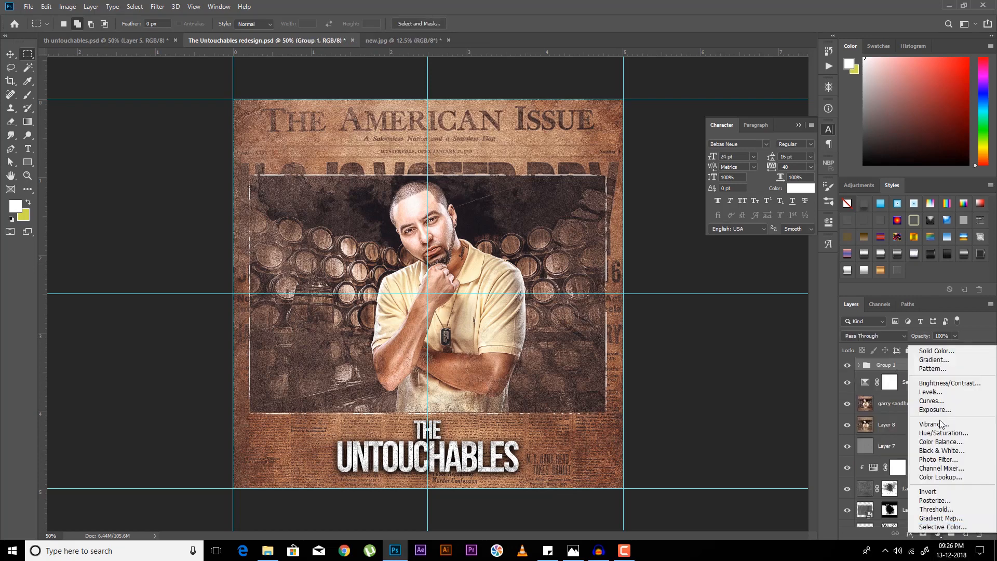
{"action": "left_click", "coordinate": [942, 432]}
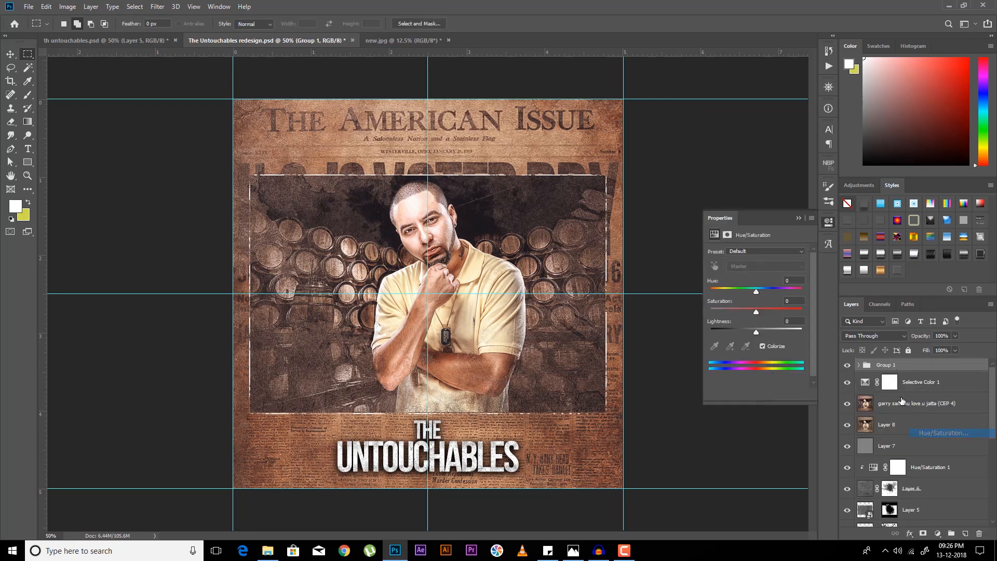
{"action": "left_click", "coordinate": [763, 346]}
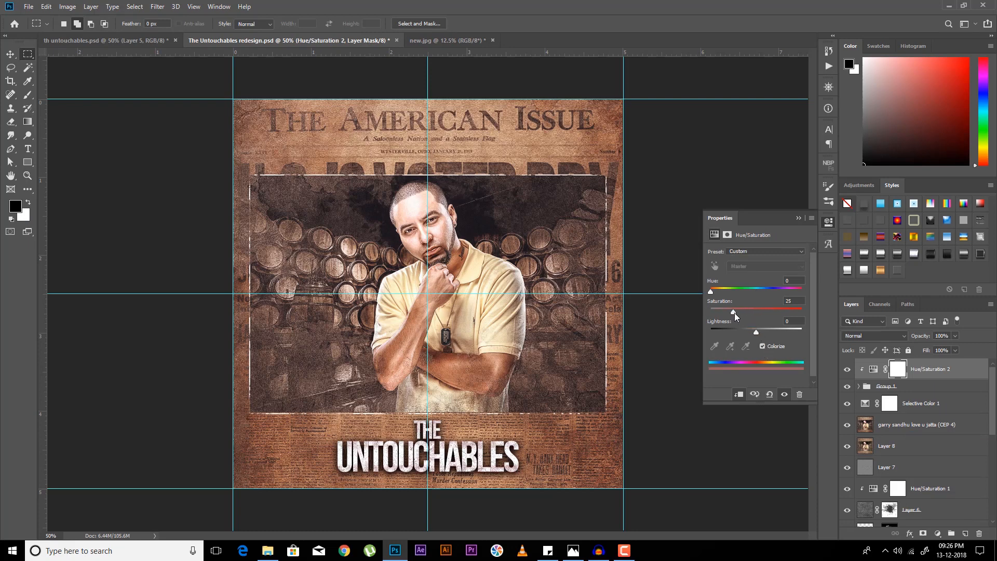
{"action": "left_click_drag", "start_coordinate": [735, 311], "coordinate": [817, 311]}
{"action": "left_click_drag", "start_coordinate": [711, 290], "coordinate": [756, 292]}
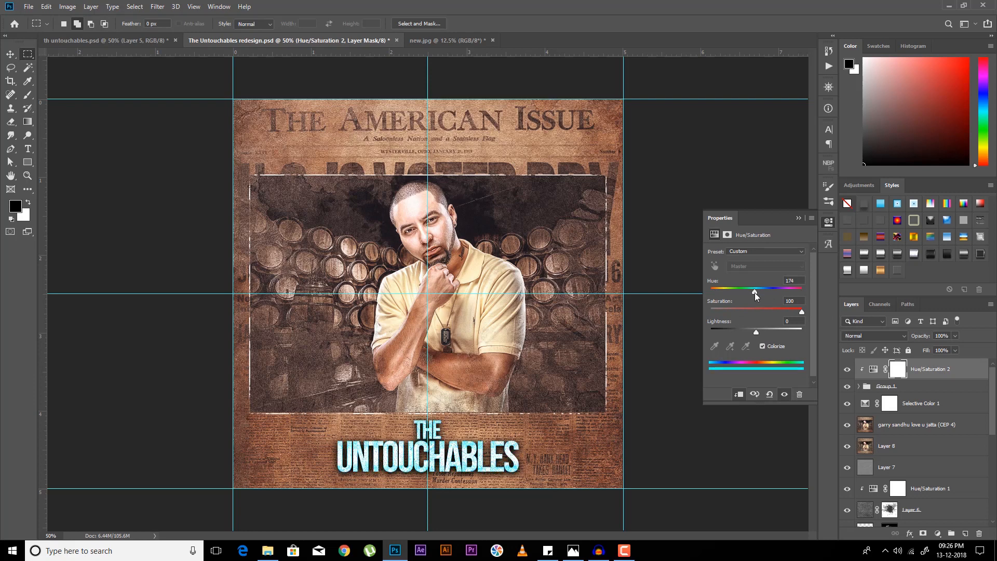
{"action": "left_click_drag", "start_coordinate": [768, 330], "coordinate": [732, 330]}
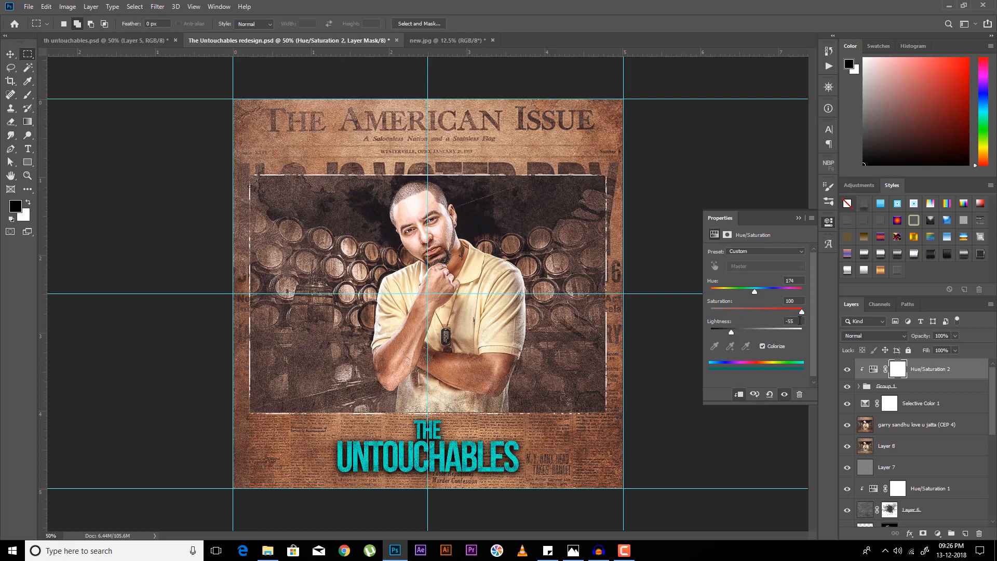
{"action": "left_click_drag", "start_coordinate": [802, 313], "coordinate": [767, 312]}
{"action": "left_click", "coordinate": [799, 218]}
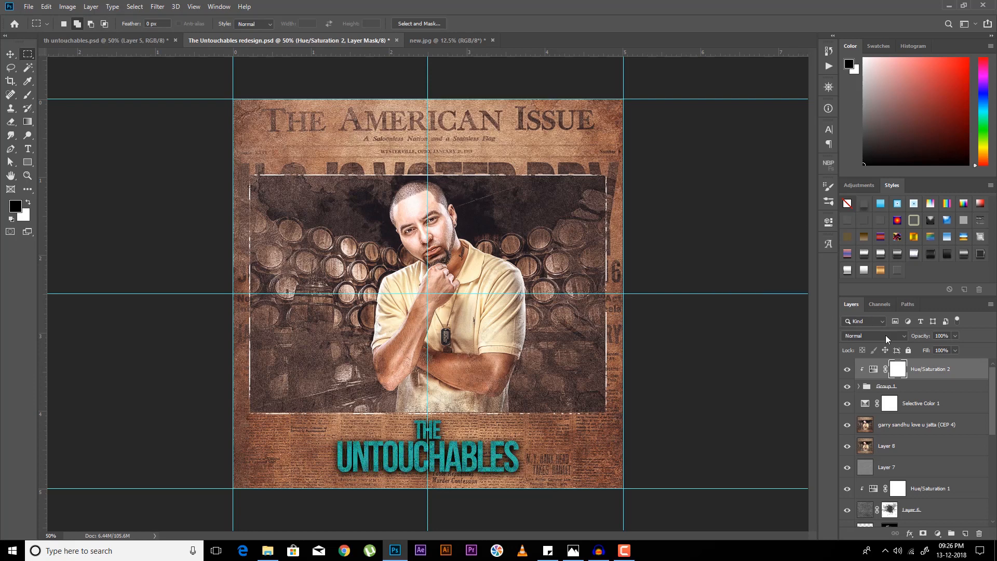
{"action": "key", "text": "Delete"}
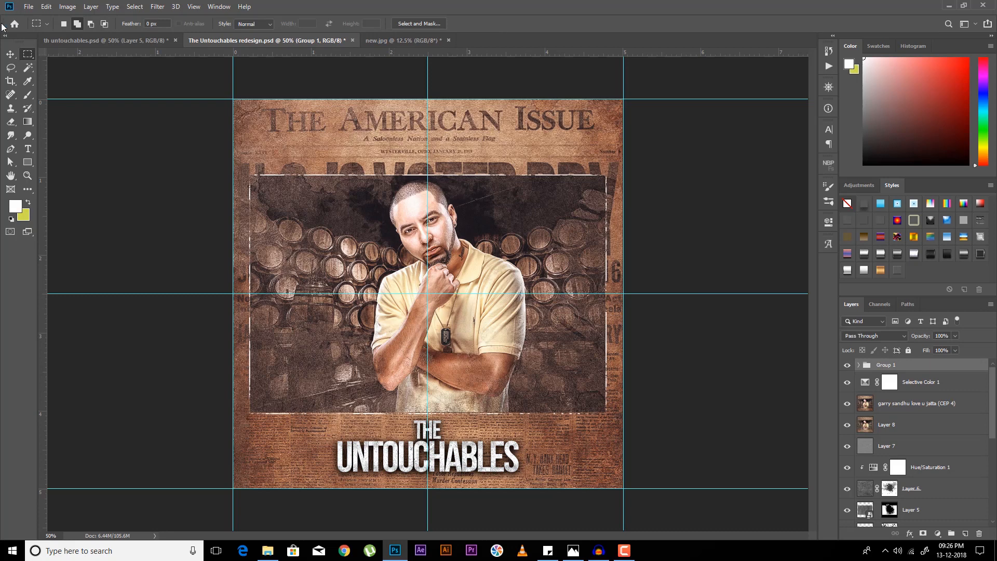
Step: Close the new.jpg texture document without saving its changes
{"action": "left_click", "coordinate": [9, 53]}
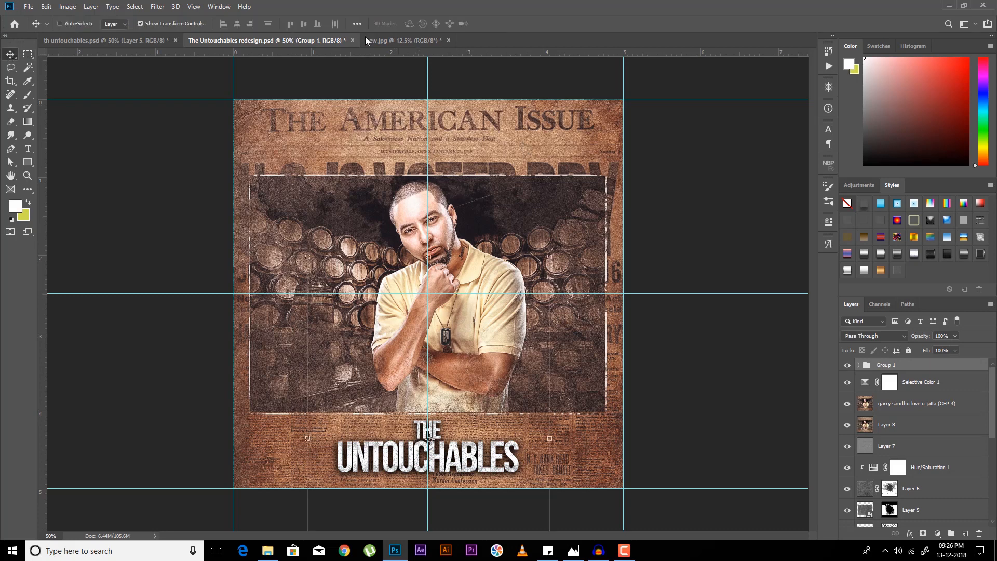
{"action": "left_click", "coordinate": [410, 40]}
{"action": "key", "text": "ctrl+w"}
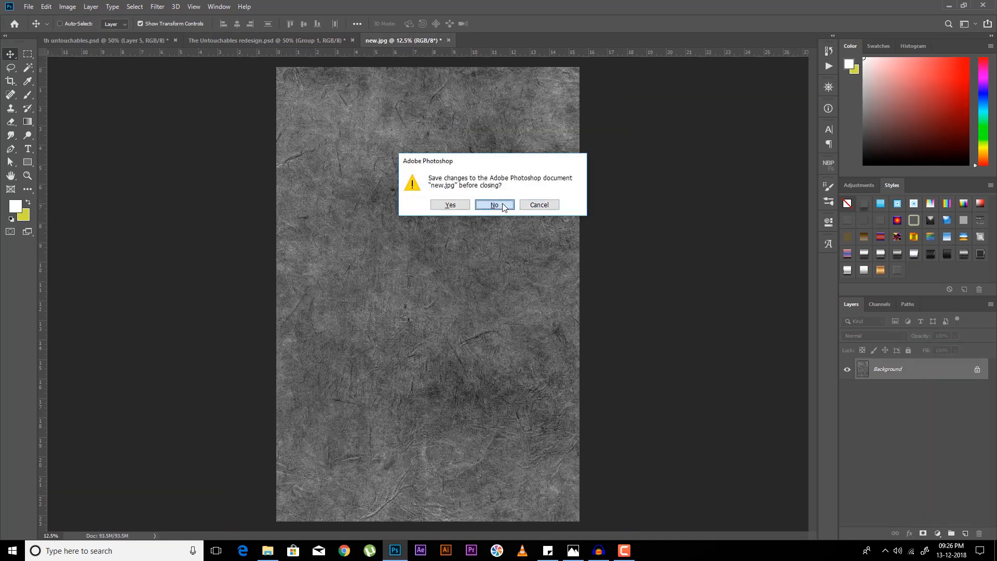
{"action": "left_click", "coordinate": [495, 205]}
Step: Save and close the reference document th untouchables.psd
{"action": "left_click", "coordinate": [101, 39]}
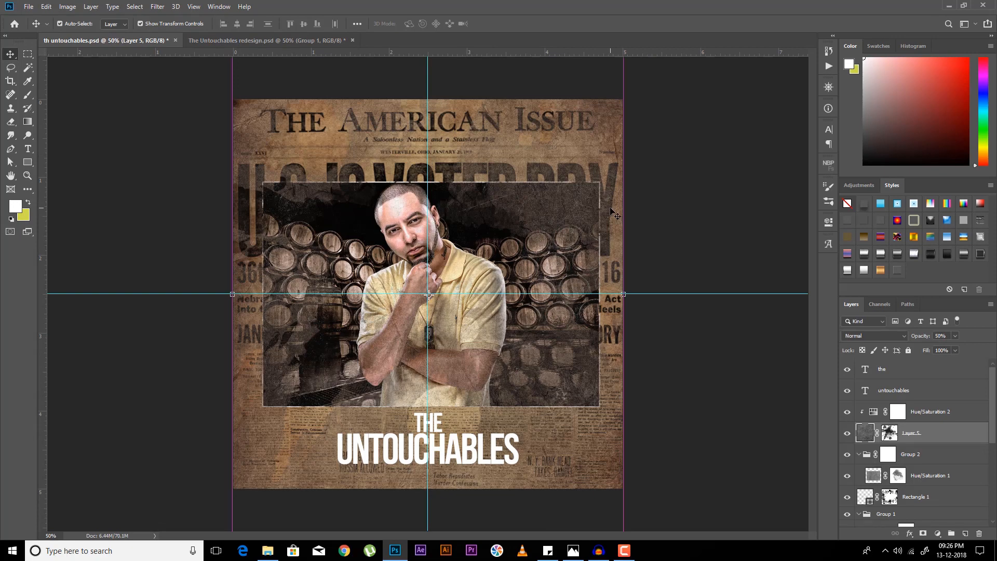
{"action": "key", "text": "ctrl+s"}
{"action": "key", "text": "ctrl+w"}
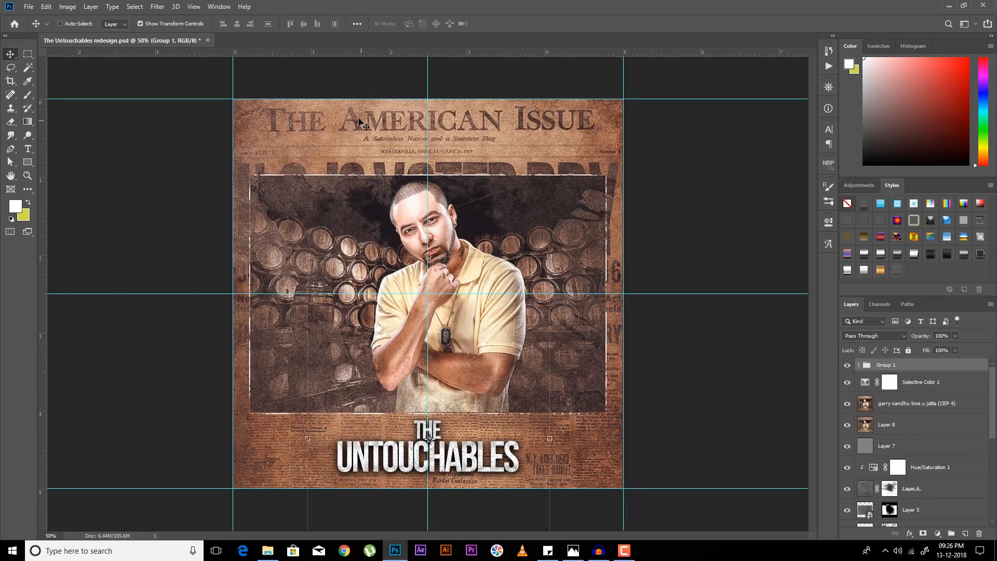
Step: Open the info text file from the untouchables front folder in Notepad and copy "NSA Entertainment Presents"
{"action": "double_click", "coordinate": [335, 42]}
{"action": "key", "text": "ctrl+o"}
{"action": "left_click", "coordinate": [406, 267]}
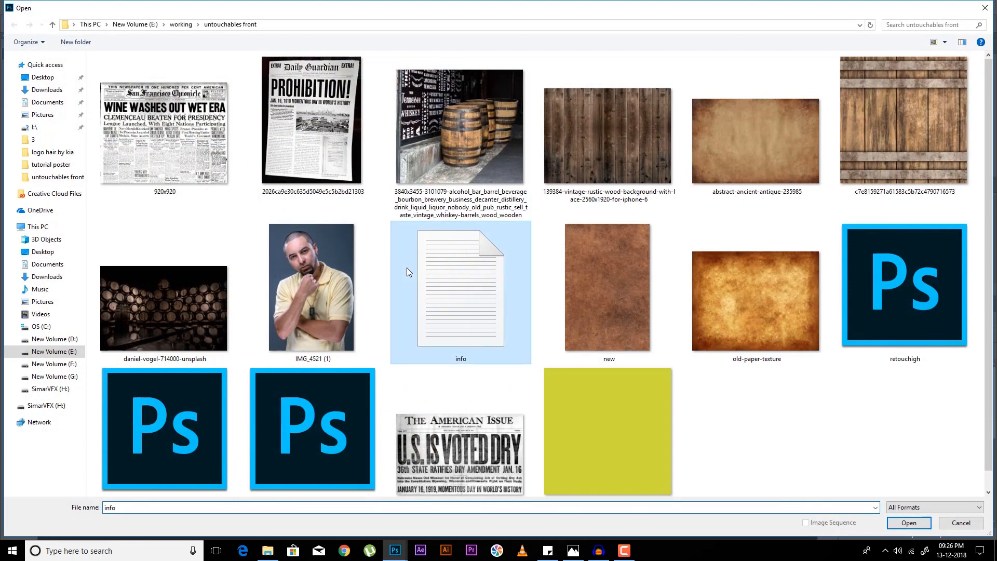
{"action": "right_click", "coordinate": [476, 292]}
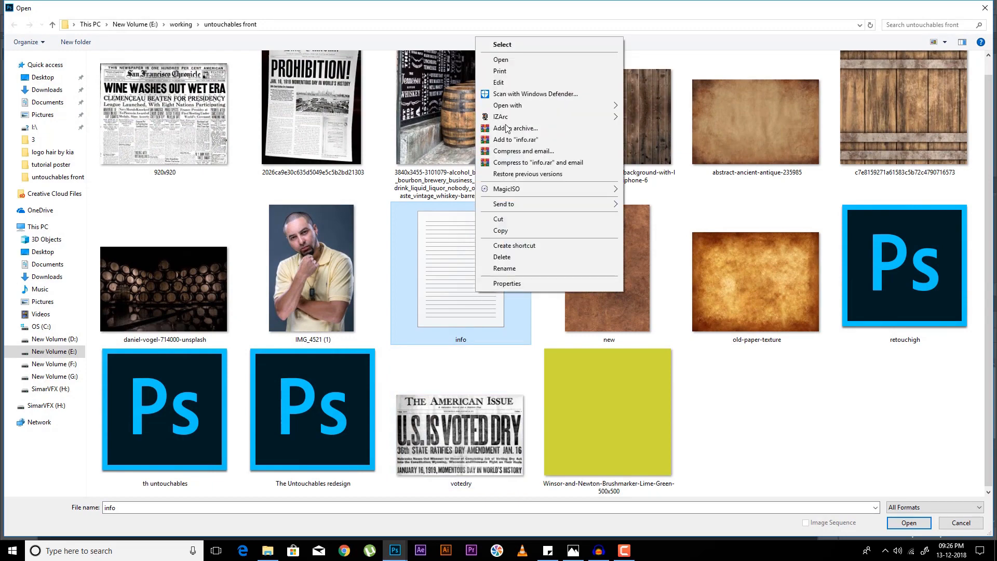
{"action": "left_click", "coordinate": [503, 59]}
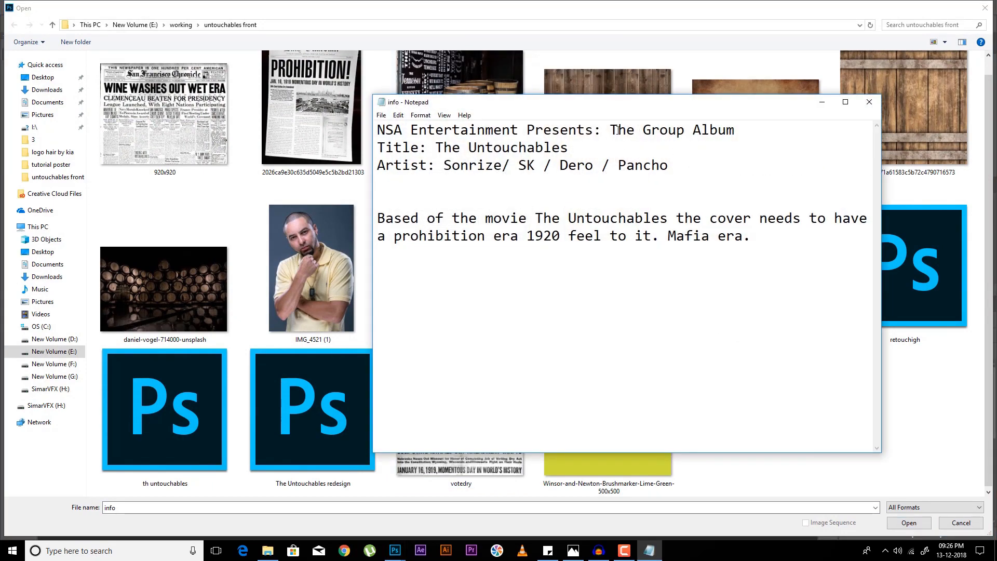
{"action": "left_click_drag", "start_coordinate": [619, 130], "coordinate": [742, 129]}
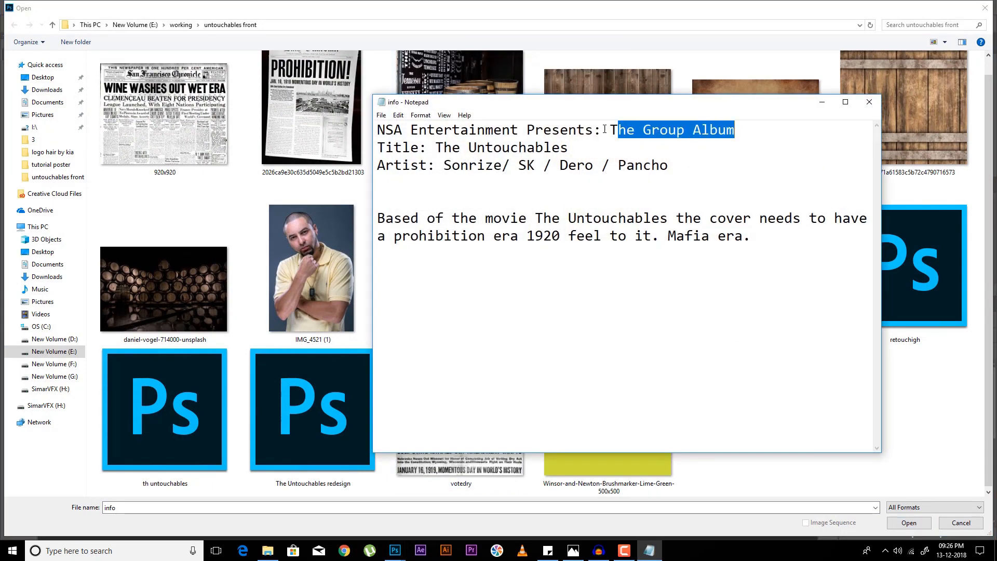
{"action": "left_click_drag", "start_coordinate": [594, 130], "coordinate": [304, 136]}
{"action": "key", "text": "ctrl+c"}
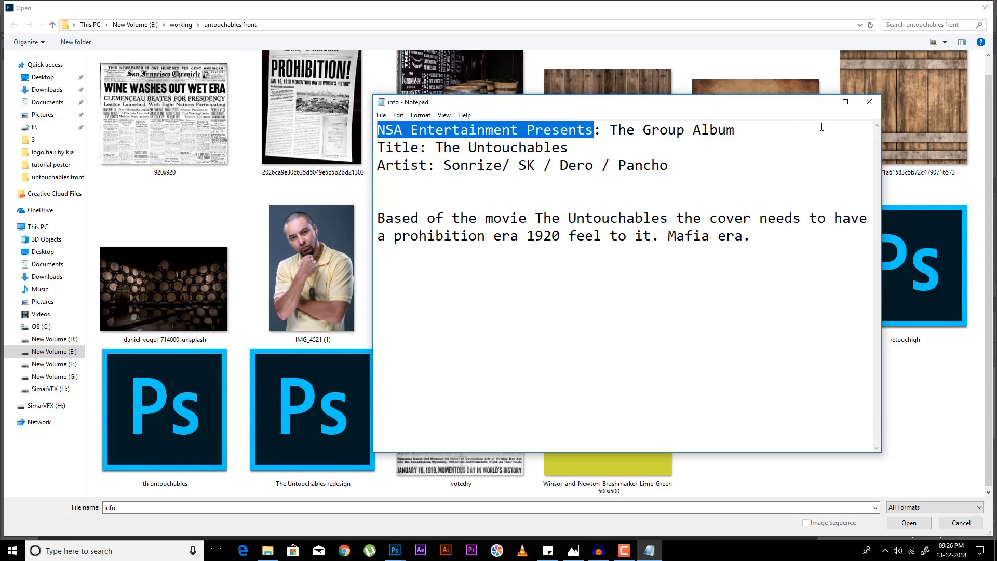
{"action": "left_click", "coordinate": [870, 102]}
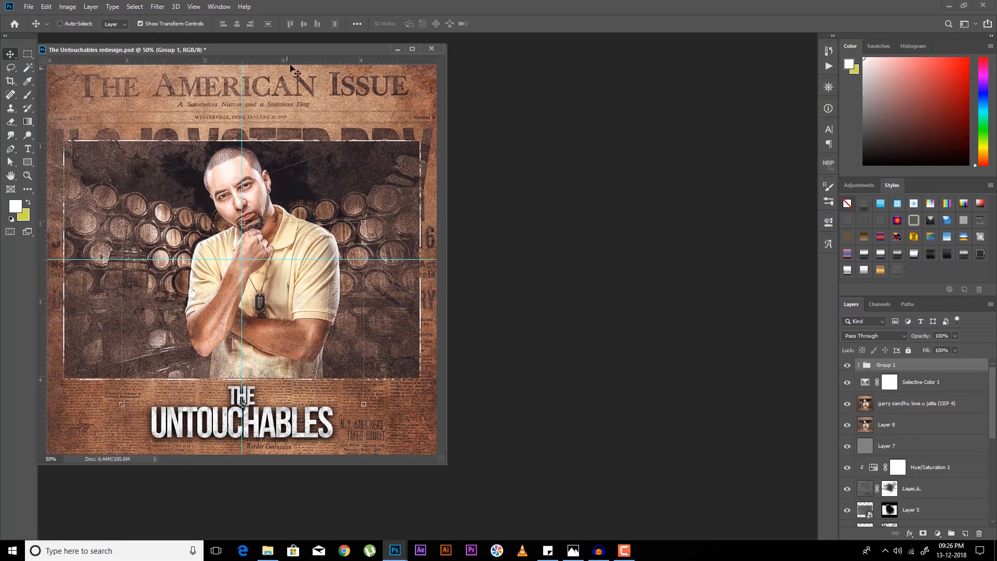
Step: Dock the redesign document and add the copied text "NSA Entertainment Presents" as a white text layer at the poster's upper edge
{"action": "left_click_drag", "start_coordinate": [314, 47], "coordinate": [374, 39]}
{"action": "key", "text": "t"}
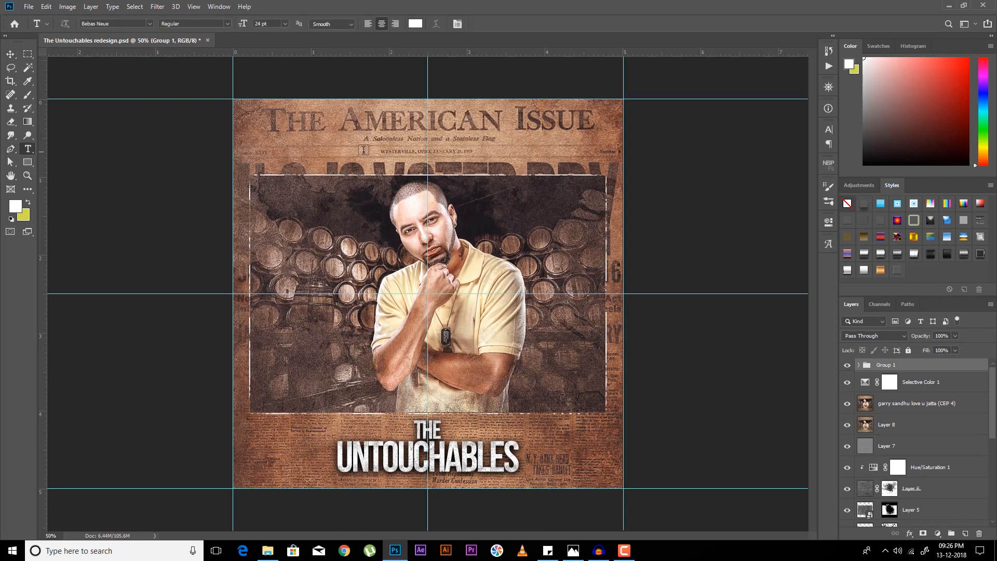
{"action": "left_click", "coordinate": [427, 113]}
{"action": "key", "text": "ctrl+v"}
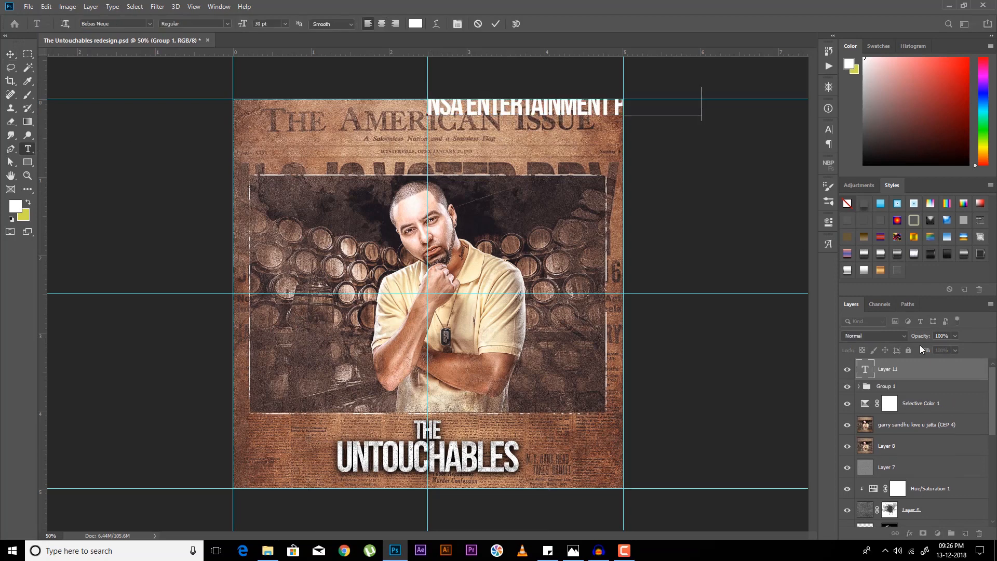
{"action": "key", "text": "ctrl+Return"}
Step: Set the NSA Entertainment Presents text to Big Ten Block at 5 pt and centre it along the poster's upper edge
{"action": "left_click", "coordinate": [138, 26]}
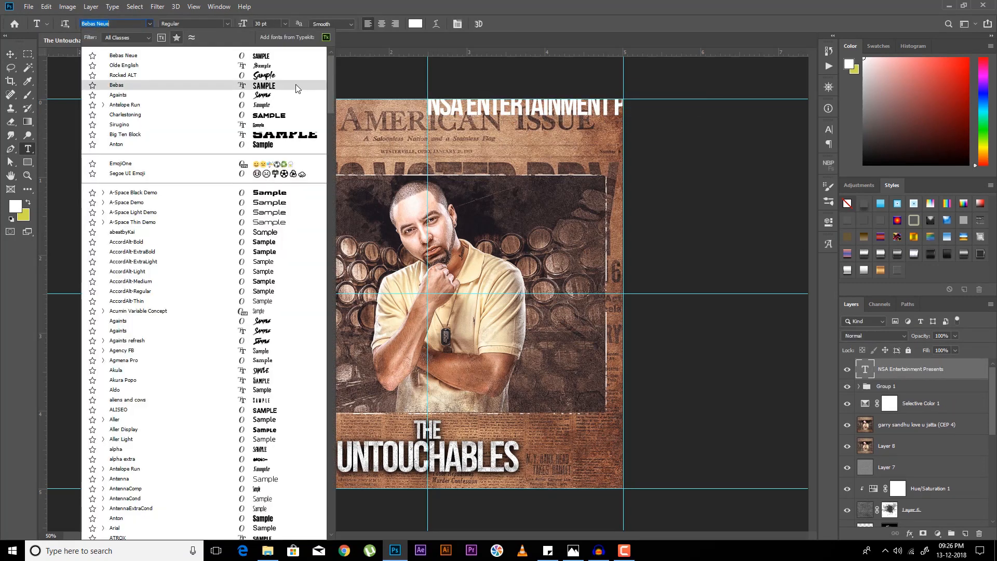
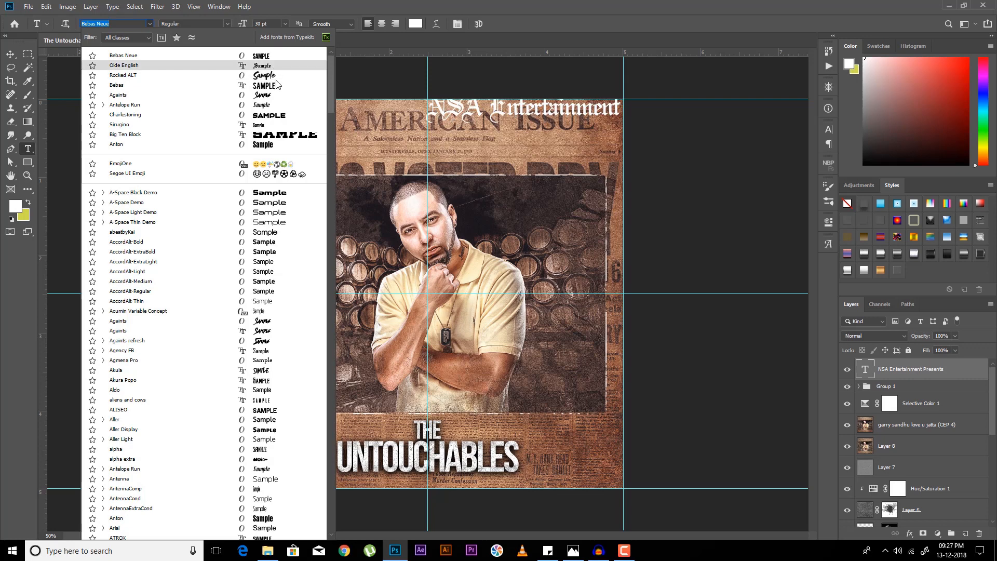
{"action": "left_click", "coordinate": [279, 137]}
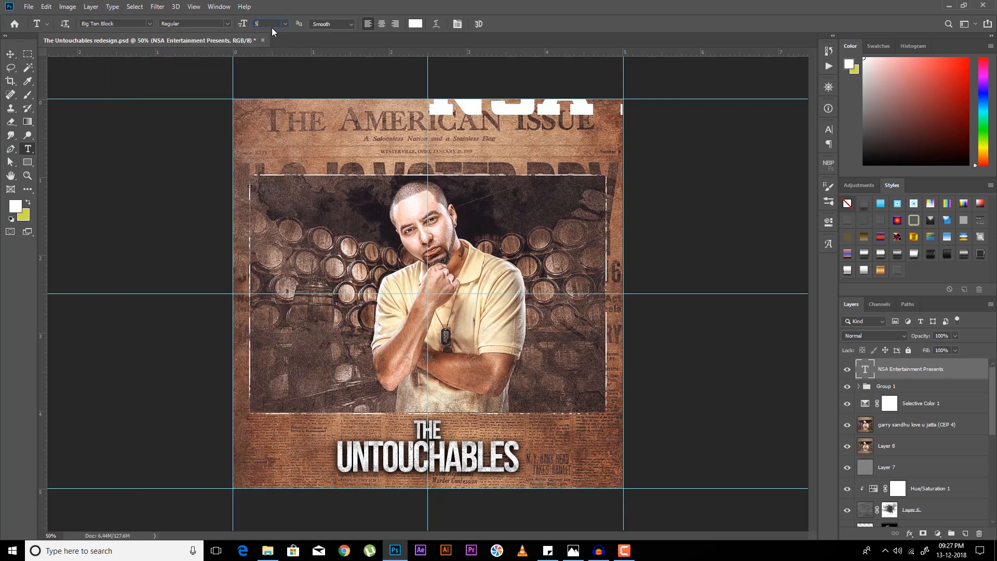
{"action": "key", "text": "Return"}
{"action": "left_click", "coordinate": [9, 55]}
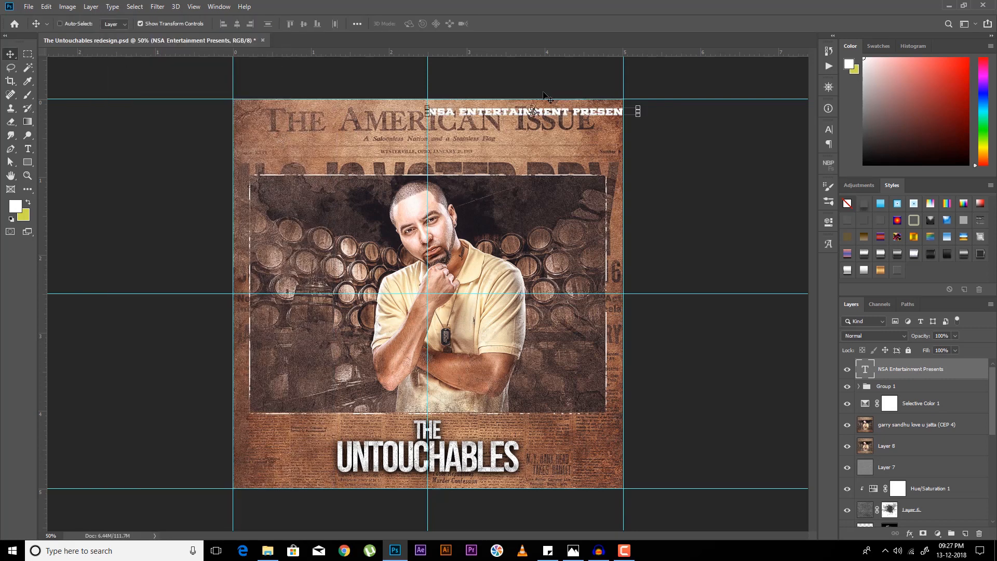
{"action": "left_click_drag", "start_coordinate": [580, 115], "coordinate": [486, 110]}
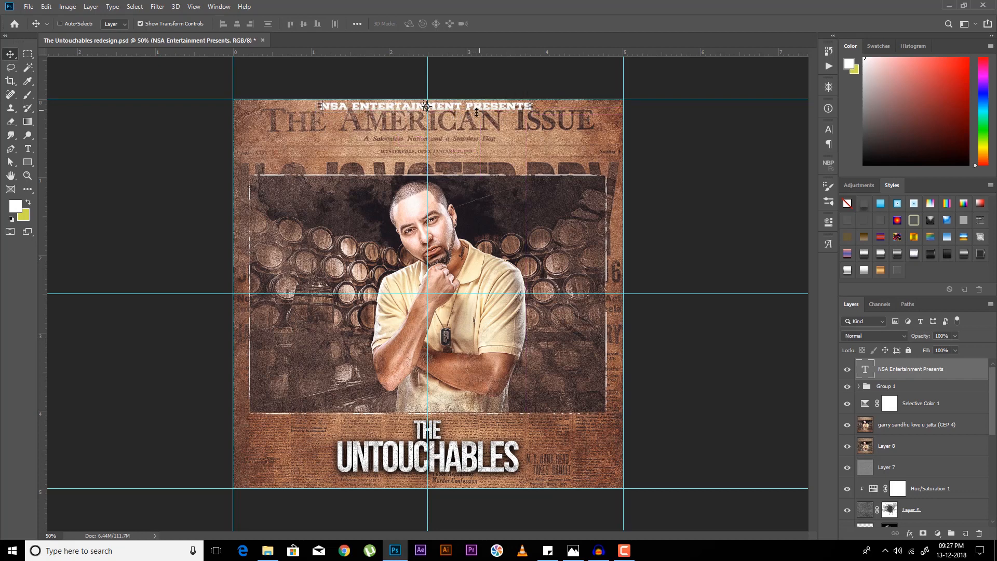
Step: Search the fonts for "vintag" and "typ", and apply Optotypo Regular to the NSA Entertainment Presents text
{"action": "left_click", "coordinate": [29, 150]}
{"action": "left_click", "coordinate": [139, 21]}
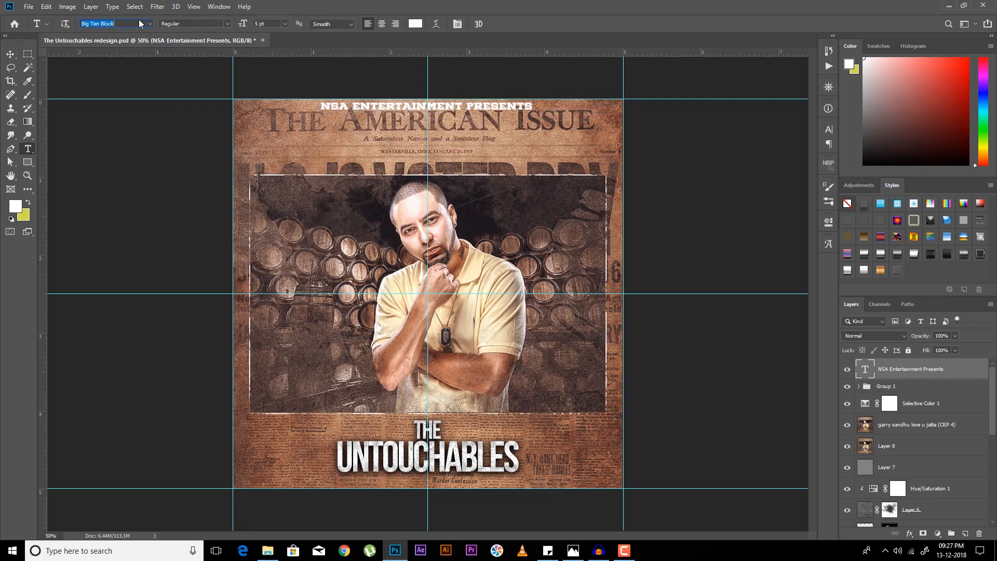
{"action": "type", "text": "vintag"}
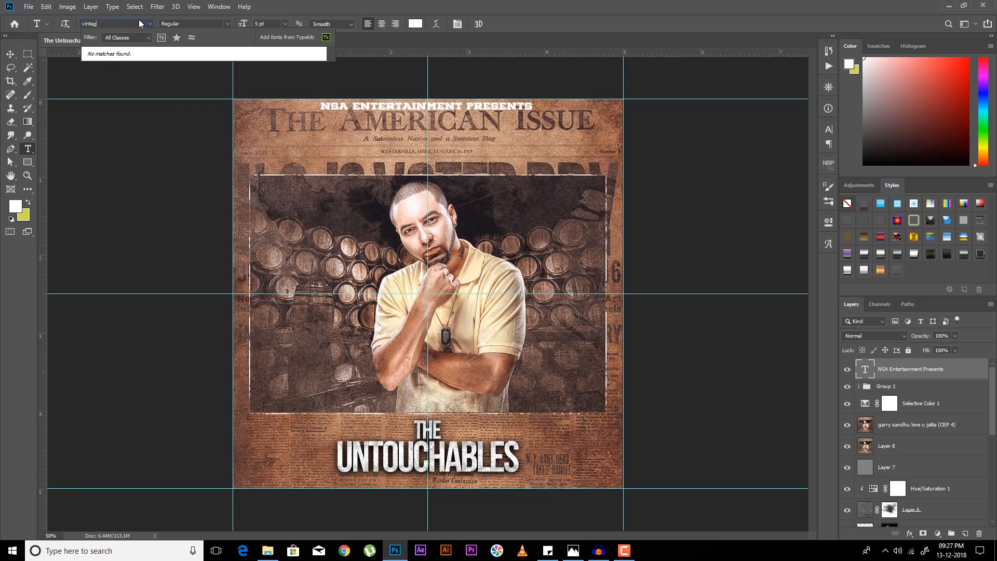
{"action": "key", "text": "BackSpace"}
{"action": "key", "text": "BackSpace"}
{"action": "key", "text": "BackSpace"}
{"action": "key", "text": "BackSpace"}
{"action": "key", "text": "BackSpace"}
{"action": "key", "text": "BackSpace"}
{"action": "key", "text": "BackSpace"}
{"action": "type", "text": "typ"}
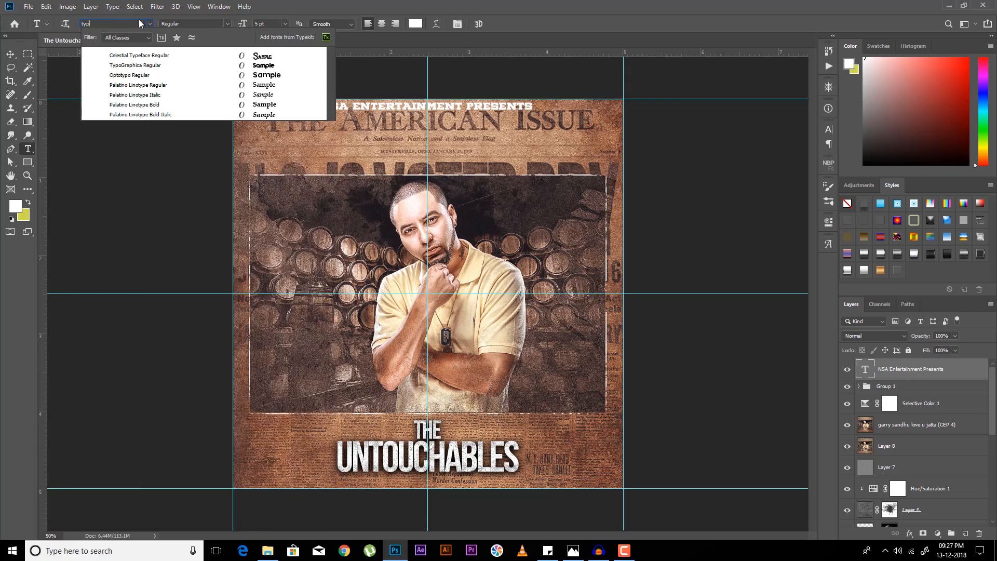
{"action": "left_click", "coordinate": [204, 76]}
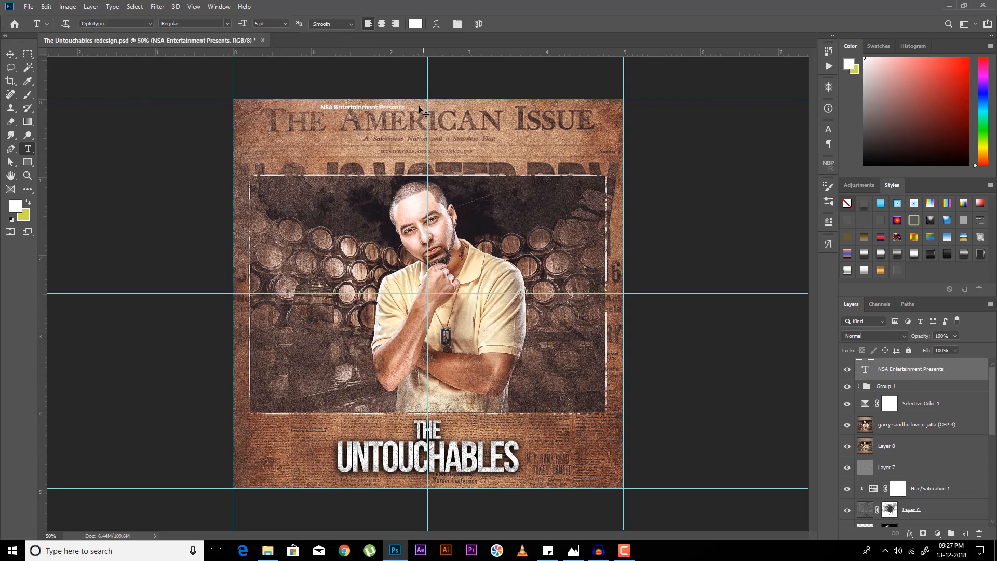
Step: Scale the NSA Entertainment Presents text to about 336% and centre it on the vertical guide above the newspaper headline
{"action": "key", "text": "ctrl+t"}
{"action": "left_click_drag", "start_coordinate": [407, 103], "coordinate": [503, 82]}
{"action": "left_click_drag", "start_coordinate": [439, 111], "coordinate": [504, 113]}
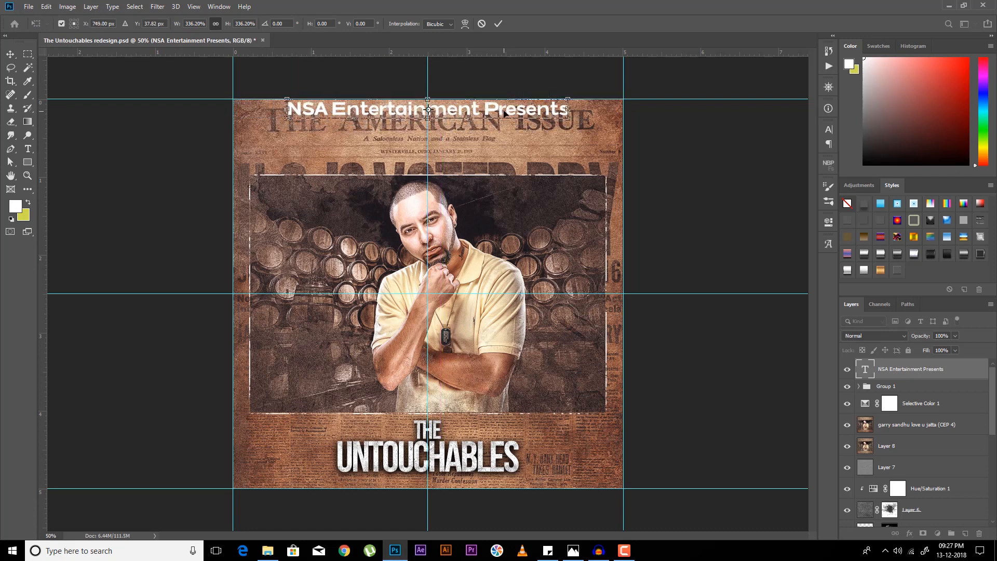
{"action": "key", "text": "Return"}
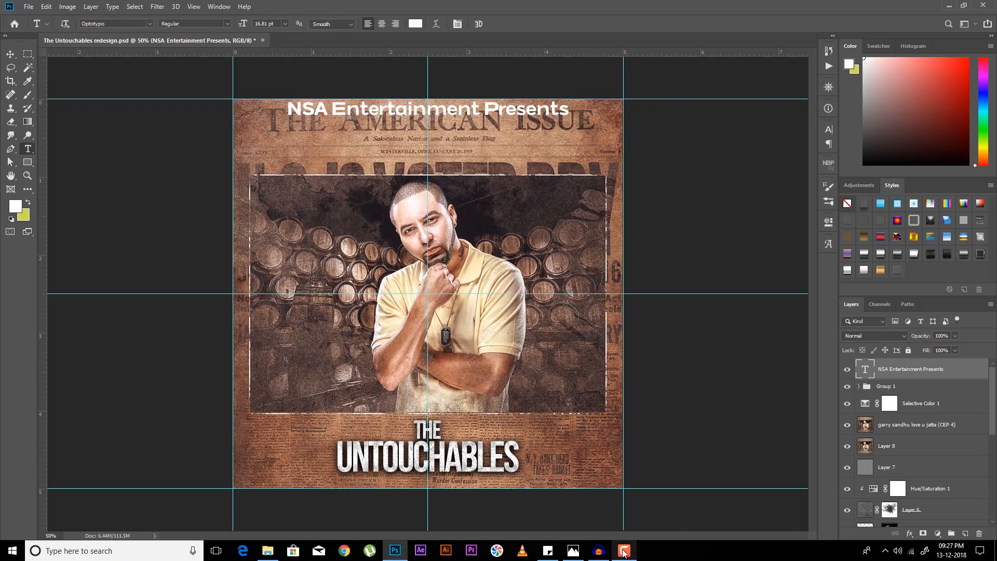
{"action": "mouse_move", "coordinate": [625, 555]}
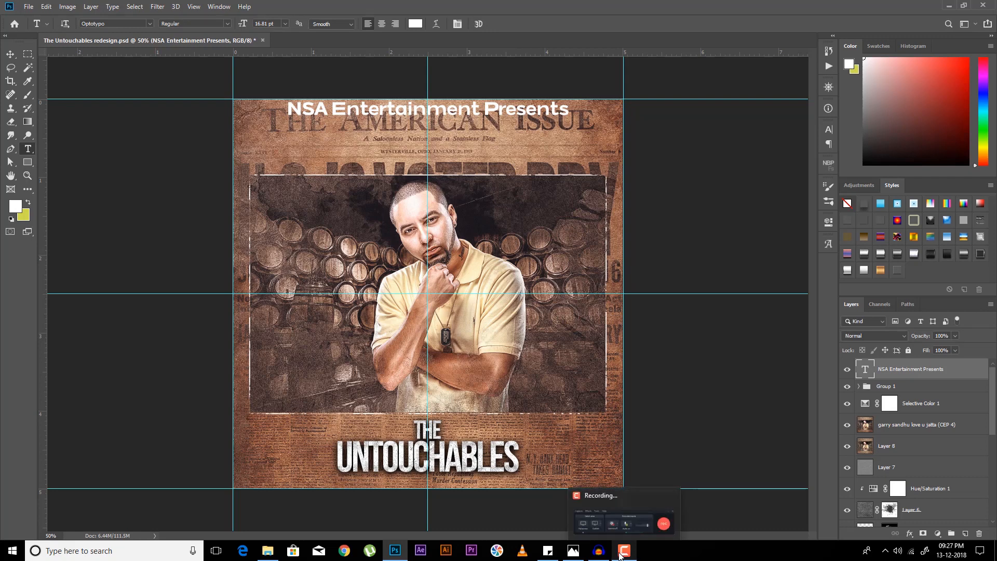
{"action": "left_click", "coordinate": [620, 555]}
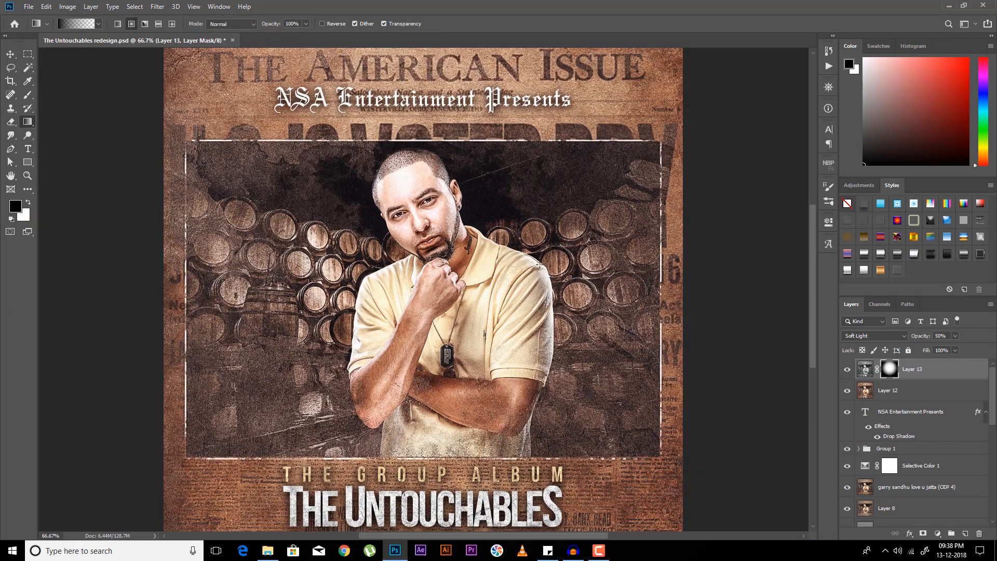
Step: Hide Layer 13, Layer 12, the NSA Entertainment Presents text layer and Group 1
{"action": "scroll", "coordinate": [540, 265], "scroll_direction": "down", "scroll_amount": 2}
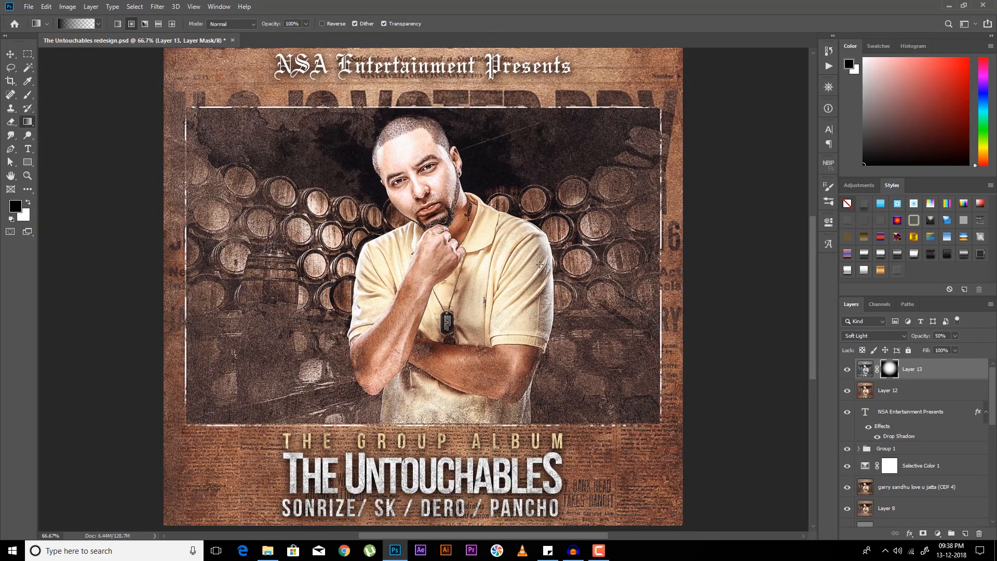
{"action": "scroll", "coordinate": [540, 265], "scroll_direction": "down", "scroll_amount": 1}
{"action": "scroll", "coordinate": [423, 283], "scroll_direction": "up", "scroll_amount": 1}
{"action": "left_click_drag", "start_coordinate": [847, 369], "coordinate": [845, 451]}
{"action": "scroll", "coordinate": [625, 358], "scroll_direction": "up", "scroll_amount": 2}
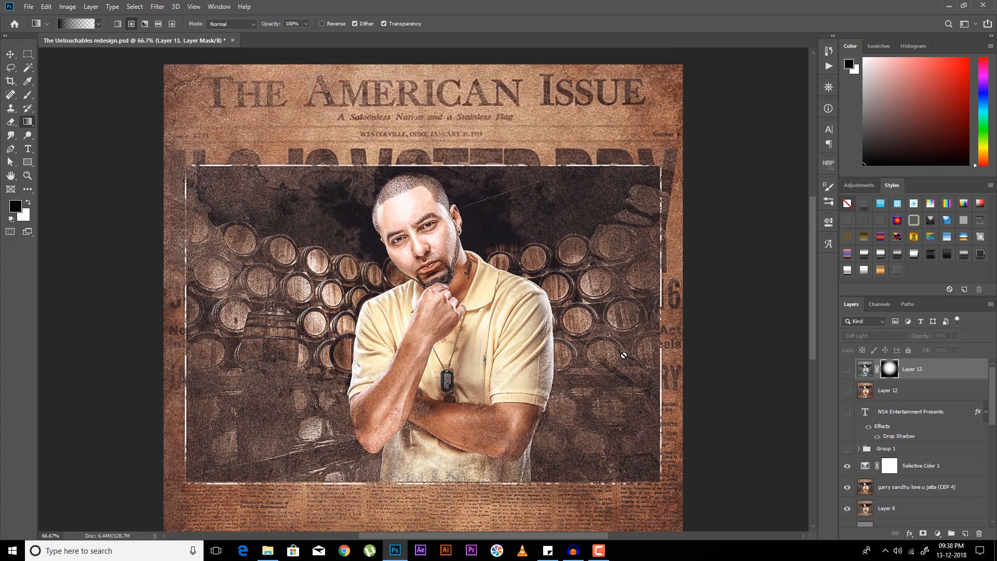
{"action": "key", "text": "ctrl+minus"}
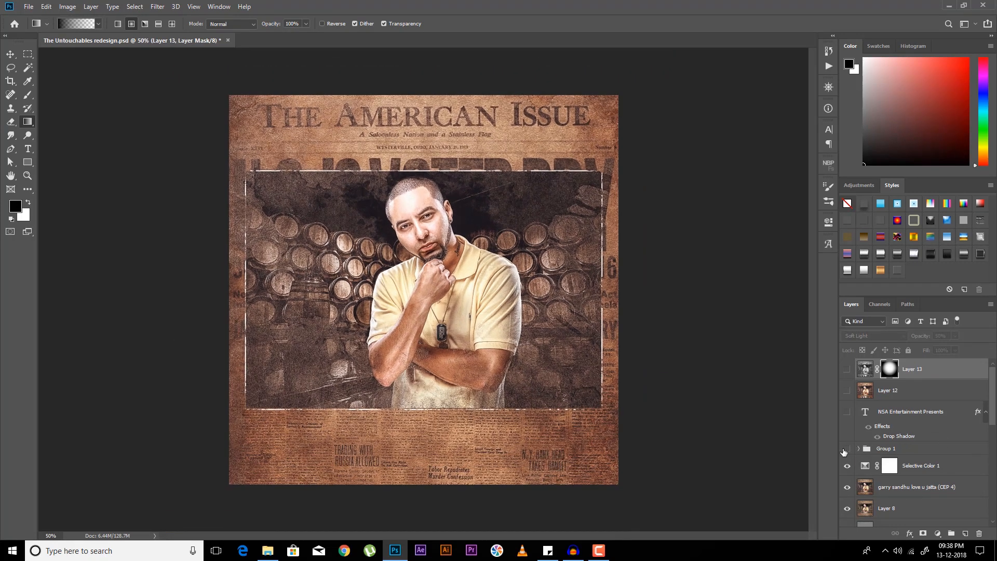
Step: Make Group 1 visible again and expand it to show its layers
{"action": "left_click", "coordinate": [847, 450]}
{"action": "left_click", "coordinate": [863, 451]}
{"action": "left_click", "coordinate": [859, 449]}
{"action": "scroll", "coordinate": [890, 463], "scroll_direction": "down", "scroll_amount": 3}
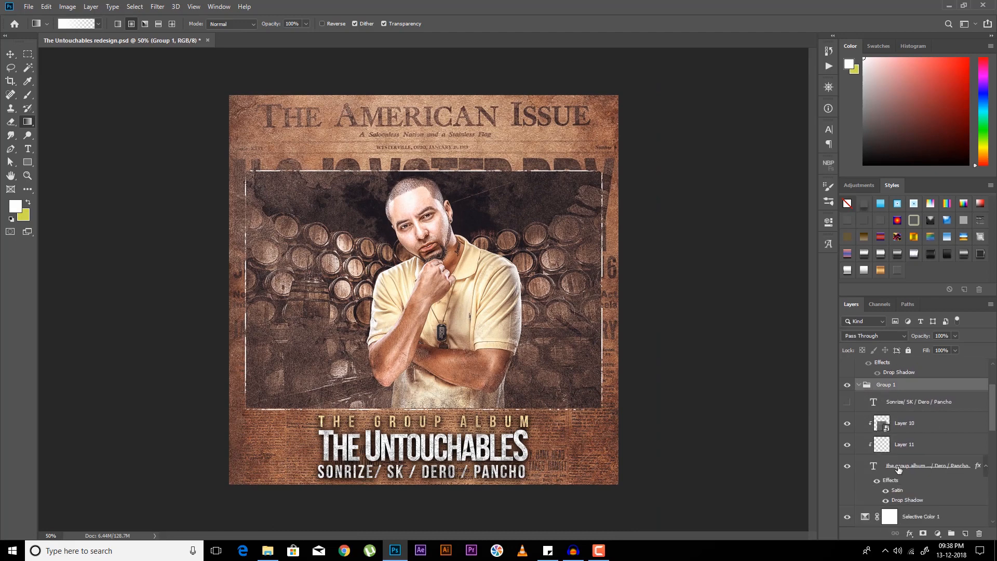
Step: Toggle the clipped Layer 10 and Layer 11 off and on to compare their effect on the title text
{"action": "left_click", "coordinate": [905, 474]}
{"action": "left_click", "coordinate": [847, 423]}
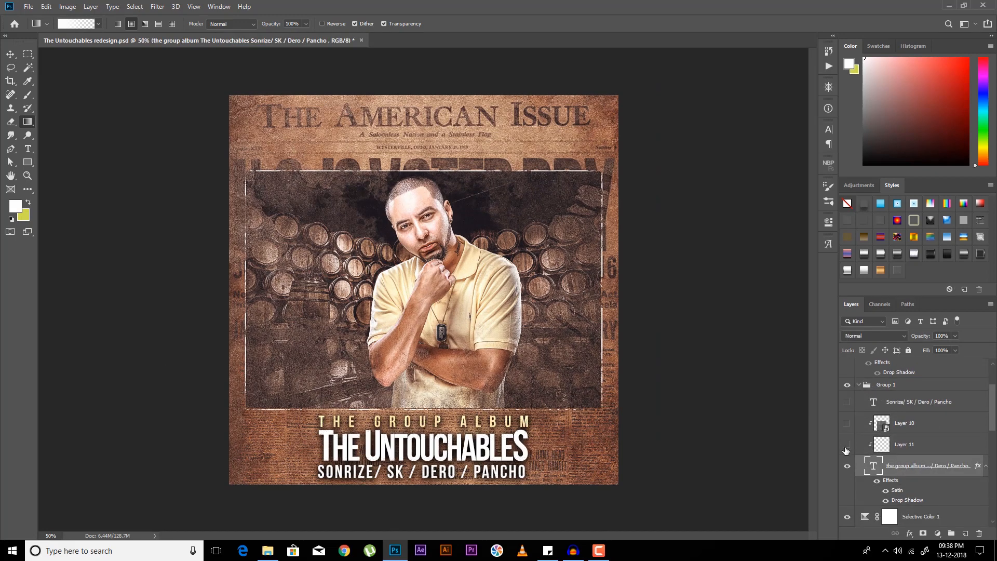
{"action": "left_click", "coordinate": [847, 446]}
{"action": "left_click", "coordinate": [846, 424]}
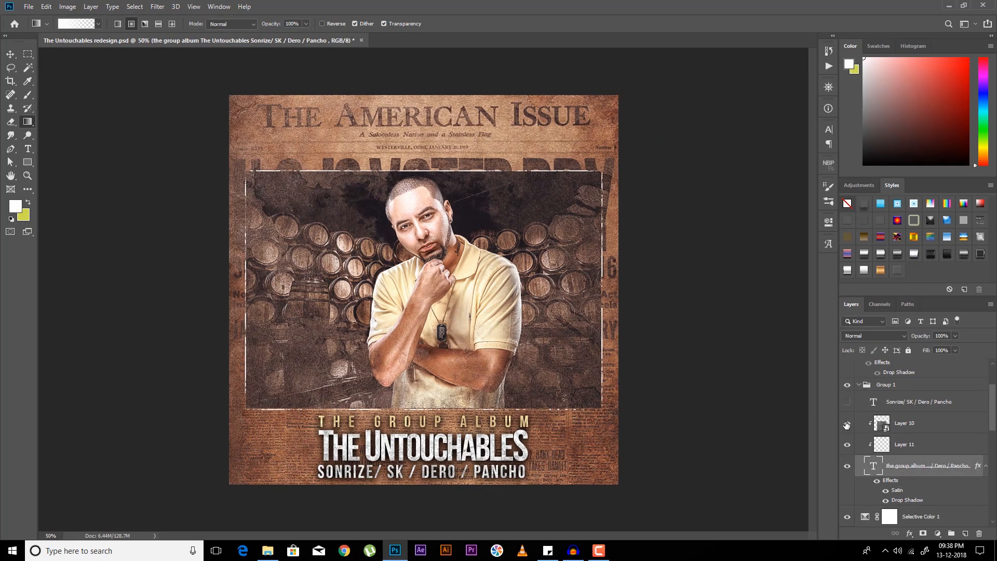
{"action": "left_click", "coordinate": [987, 465]}
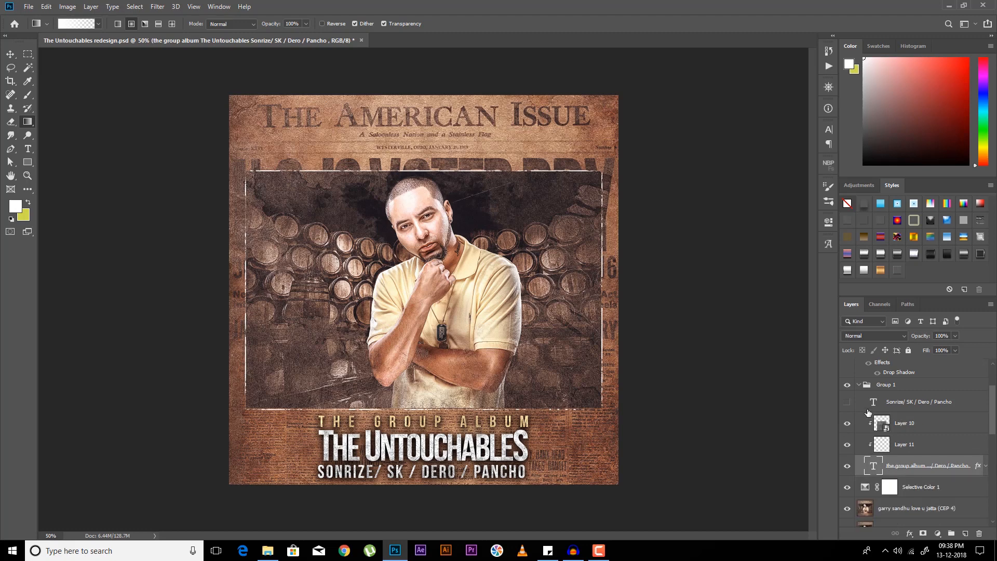
Step: Delete the hidden duplicate text layer with the artist names from Group 1
{"action": "left_click", "coordinate": [848, 403]}
{"action": "left_click", "coordinate": [847, 403]}
{"action": "left_click", "coordinate": [900, 404]}
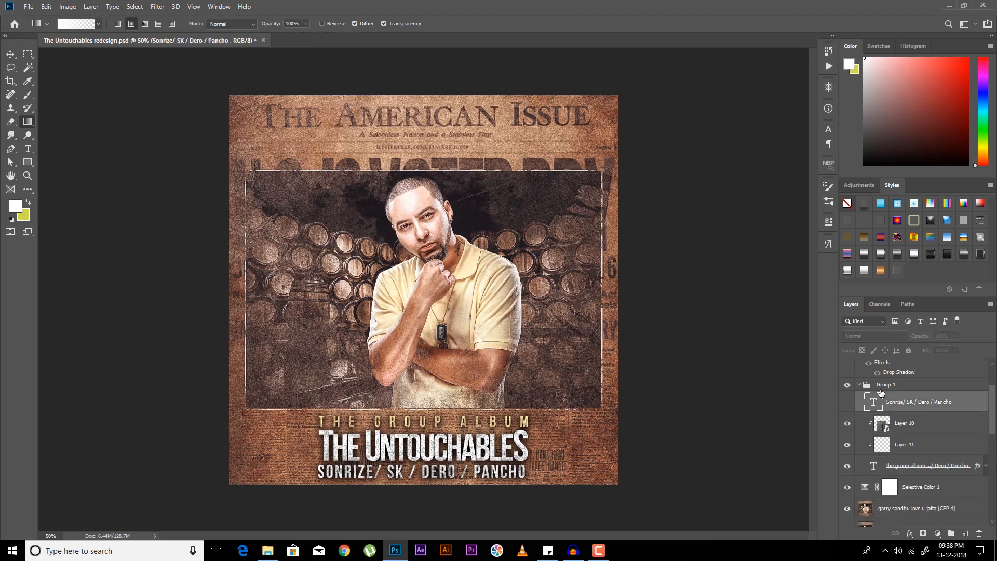
{"action": "key", "text": "Delete"}
Step: Make the NSA Entertainment Presents text layer visible again and collapse Group 1
{"action": "left_click", "coordinate": [863, 389]}
{"action": "scroll", "coordinate": [863, 389], "scroll_direction": "up", "scroll_amount": 3}
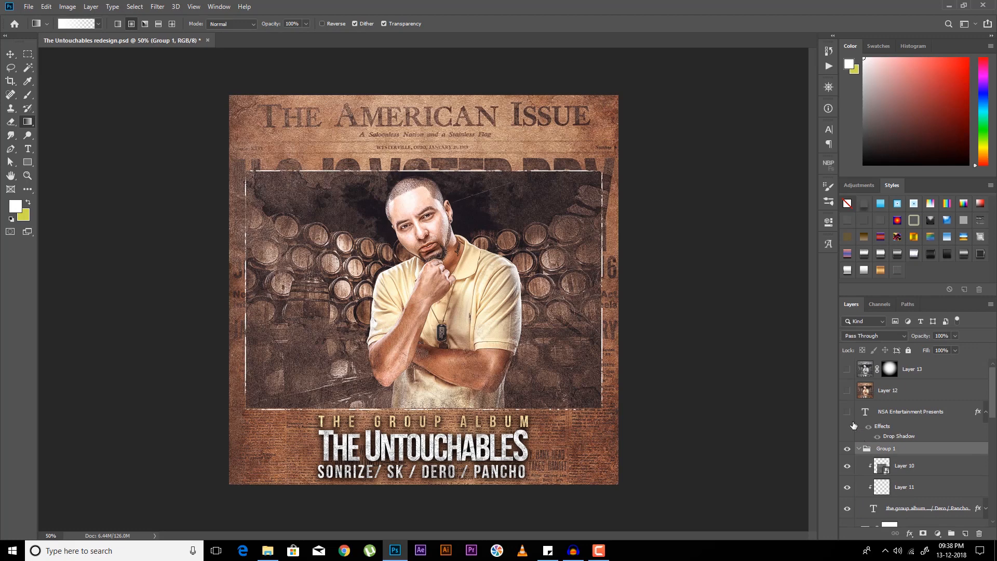
{"action": "left_click", "coordinate": [847, 412]}
{"action": "left_click", "coordinate": [859, 449]}
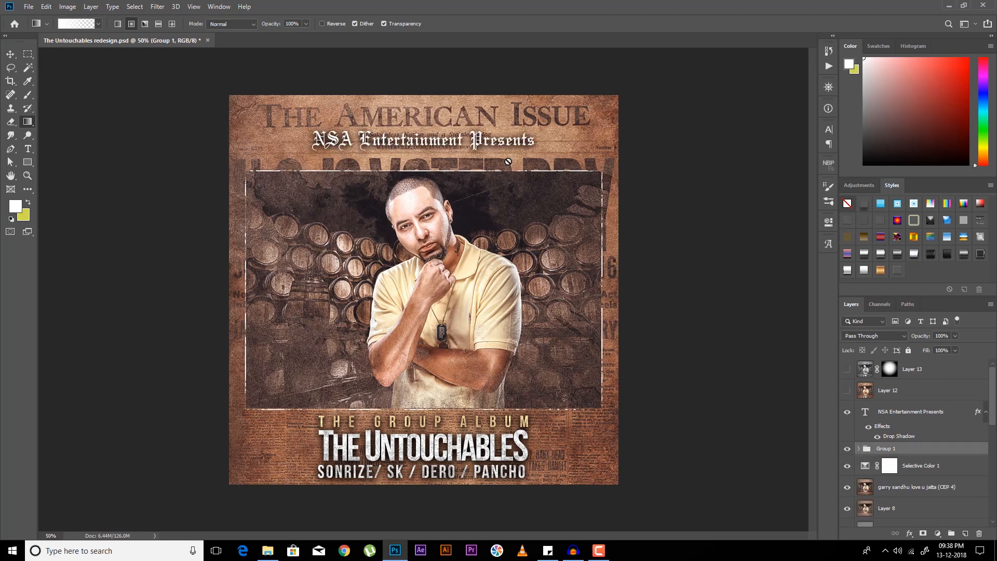
Step: Try clipping a copy of the Layer 10 texture to the NSA Entertainment Presents text, moved up over the lettering, and delete it
{"action": "left_click", "coordinate": [859, 449]}
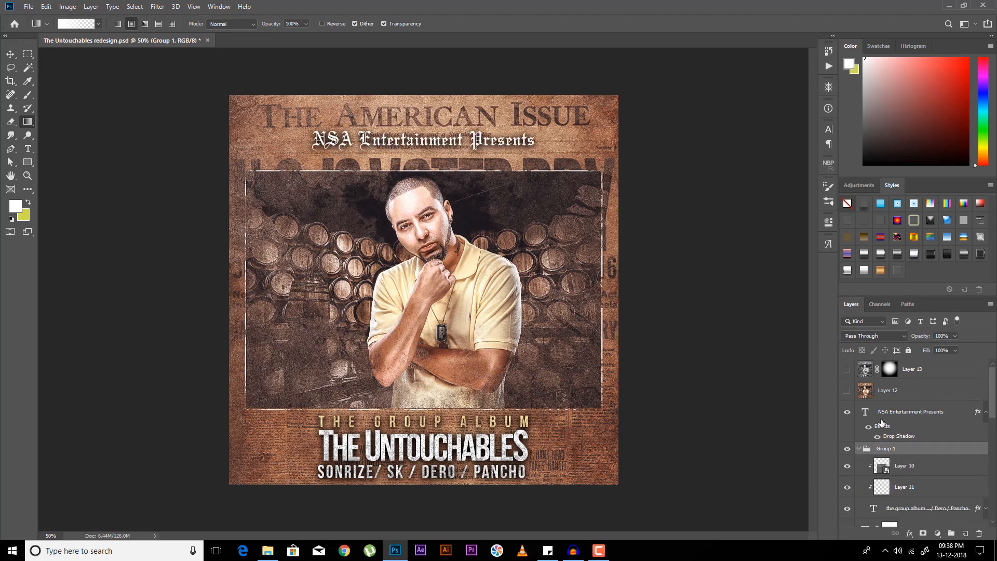
{"action": "mouse_move", "coordinate": [884, 414]}
{"action": "left_mouse_down"}
{"action": "mouse_move", "coordinate": [883, 517]}
{"action": "mouse_move", "coordinate": [883, 415]}
{"action": "left_mouse_up"}
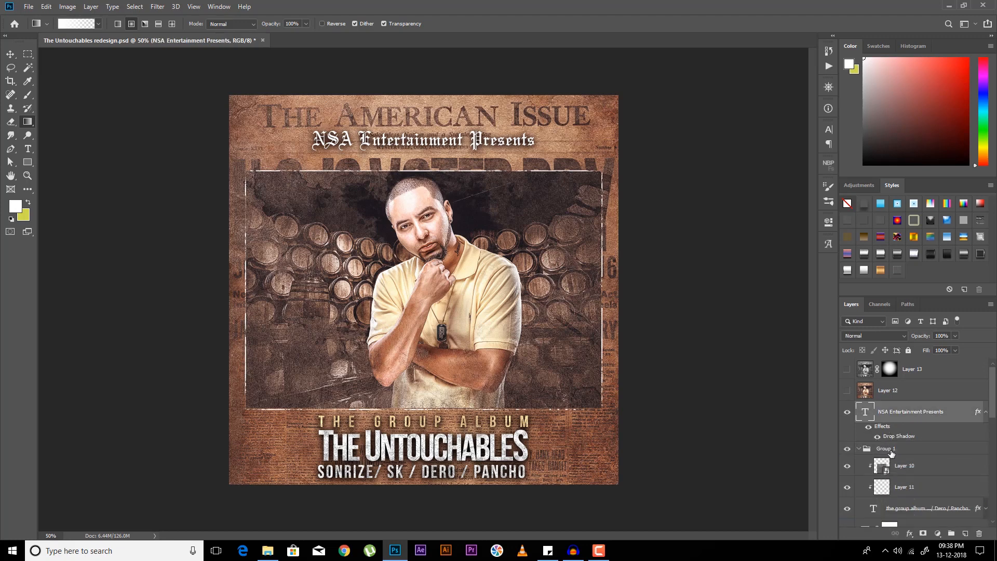
{"action": "left_click", "coordinate": [910, 469]}
{"action": "left_click_drag", "start_coordinate": [910, 469], "coordinate": [880, 429]}
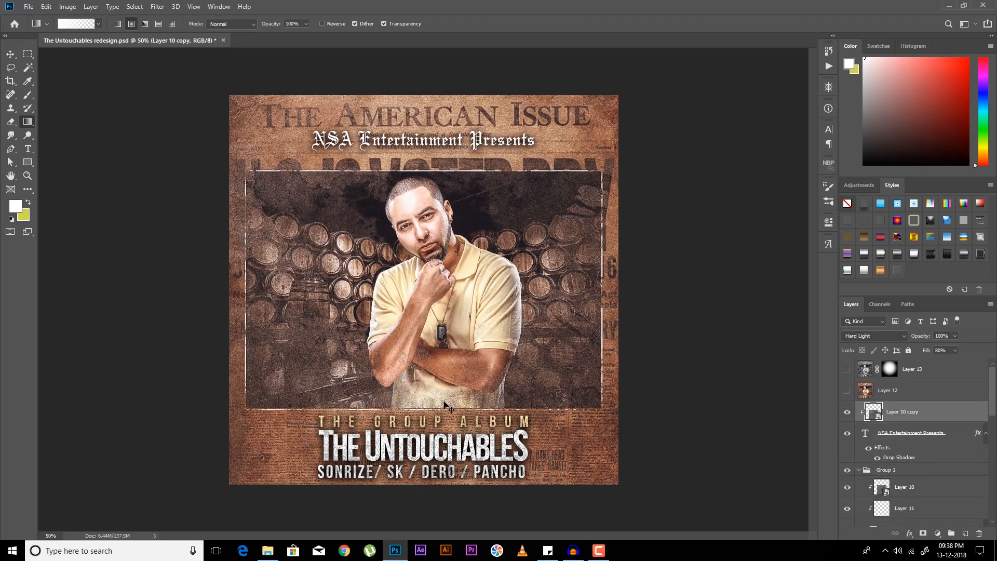
{"action": "key", "text": "ctrl+t"}
{"action": "left_click_drag", "start_coordinate": [495, 397], "coordinate": [497, 161]}
{"action": "key", "text": "Return"}
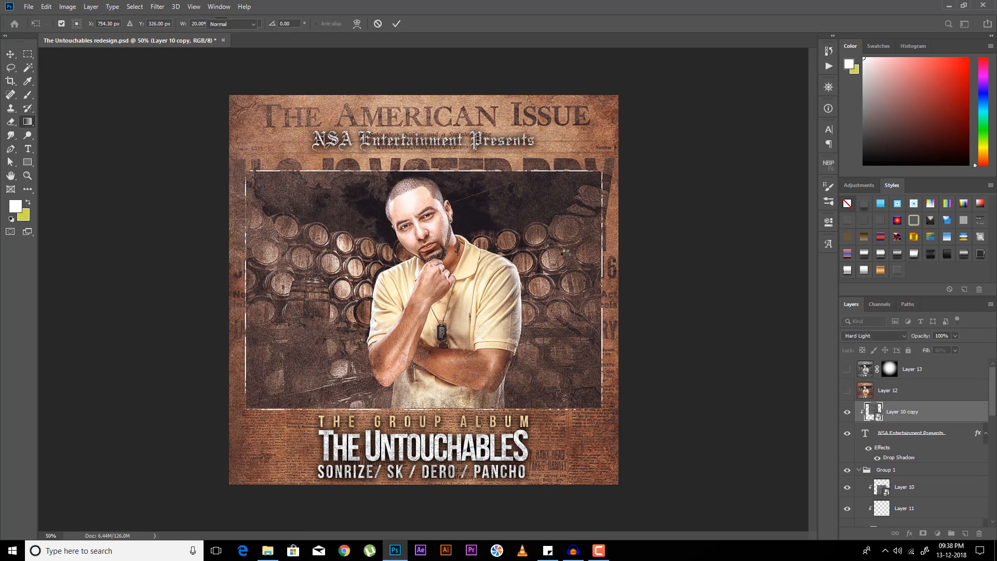
{"action": "key", "text": "Delete"}
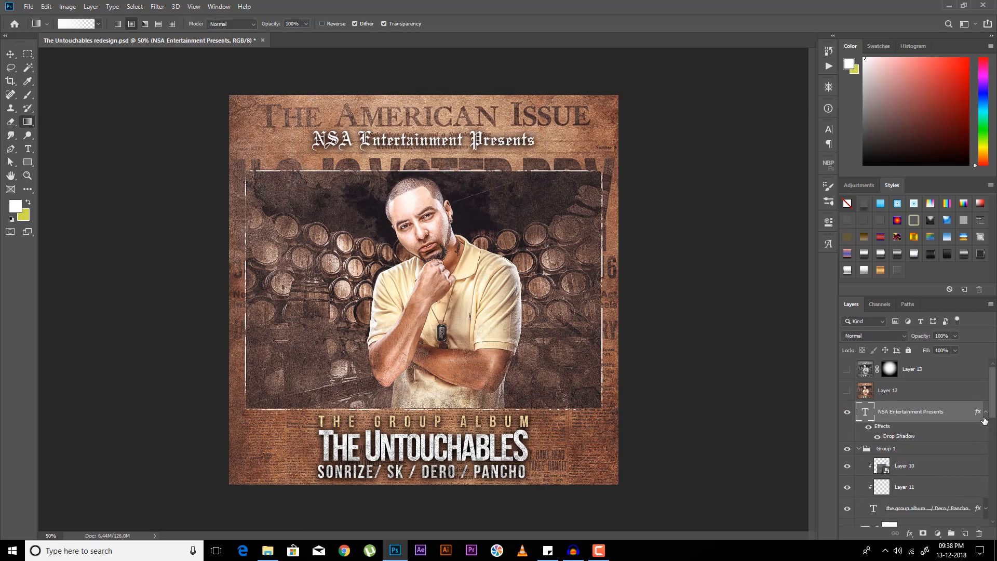
Step: Nudge the NSA Entertainment Presents text vertically so it sits slightly lower, between the newspaper headline and the photo
{"action": "left_click", "coordinate": [985, 414]}
{"action": "left_click", "coordinate": [860, 430]}
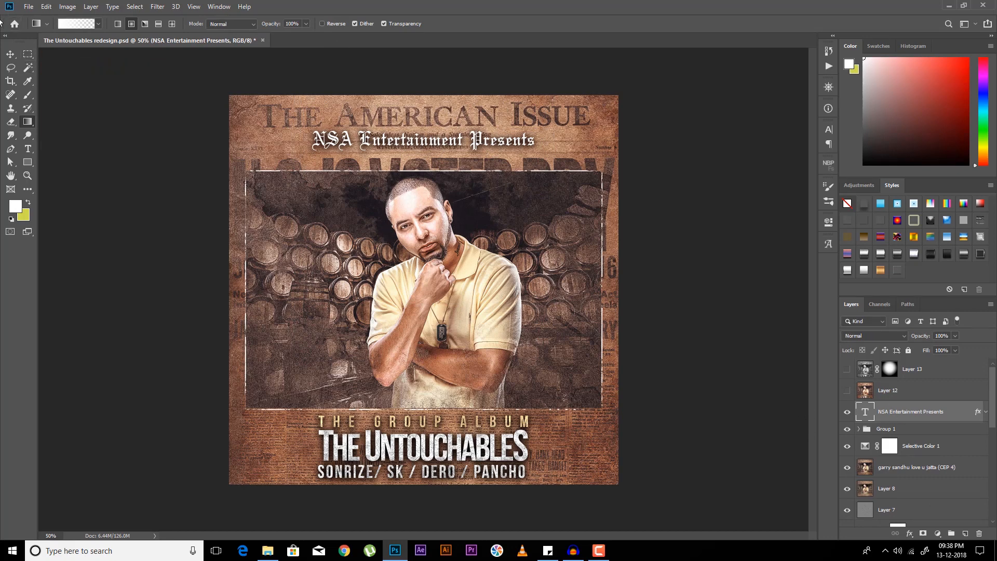
{"action": "left_click", "coordinate": [10, 55]}
{"action": "key", "text": "shift+Up"}
{"action": "key", "text": "shift+Up"}
{"action": "key", "text": "shift+Up"}
{"action": "key", "text": "shift+Up"}
{"action": "key", "text": "shift+Up"}
{"action": "key", "text": "shift+Up"}
{"action": "key", "text": "shift+Up"}
{"action": "key", "text": "shift+Up"}
{"action": "key", "text": "shift+Up"}
{"action": "key", "text": "shift+Up"}
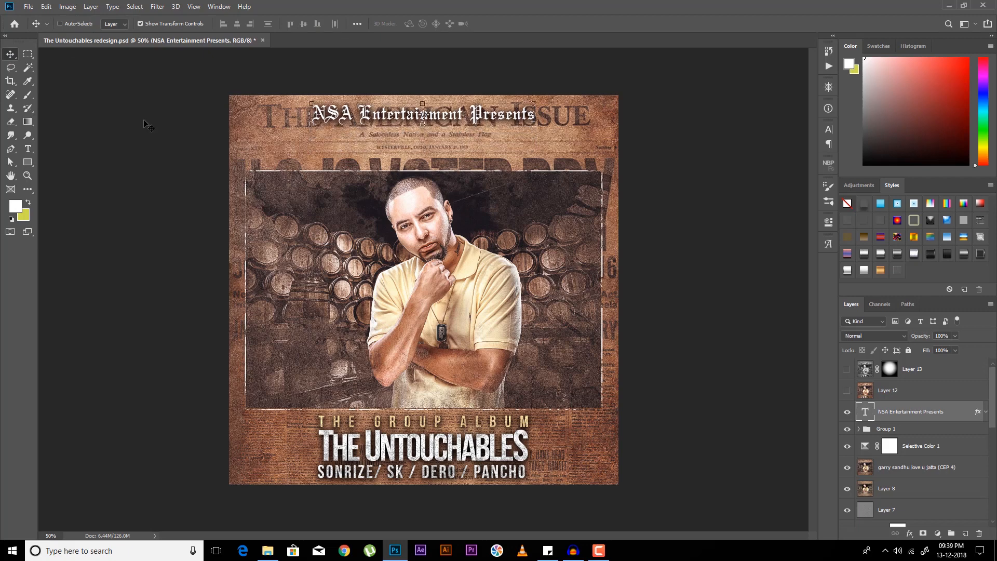
{"action": "key", "text": "shift+Up"}
{"action": "key", "text": "shift+Up"}
{"action": "key", "text": "shift+Up"}
{"action": "key", "text": "shift+Down"}
{"action": "key", "text": "shift+Down"}
{"action": "key", "text": "shift+Down"}
{"action": "key", "text": "shift+Down"}
{"action": "key", "text": "shift+Down"}
{"action": "key", "text": "shift+Down"}
{"action": "key", "text": "shift+Down"}
{"action": "key", "text": "shift+Down"}
{"action": "key", "text": "shift+Down"}
{"action": "key", "text": "shift+Down"}
{"action": "key", "text": "shift+Down"}
{"action": "key", "text": "shift+Down"}
{"action": "key", "text": "shift+Down"}
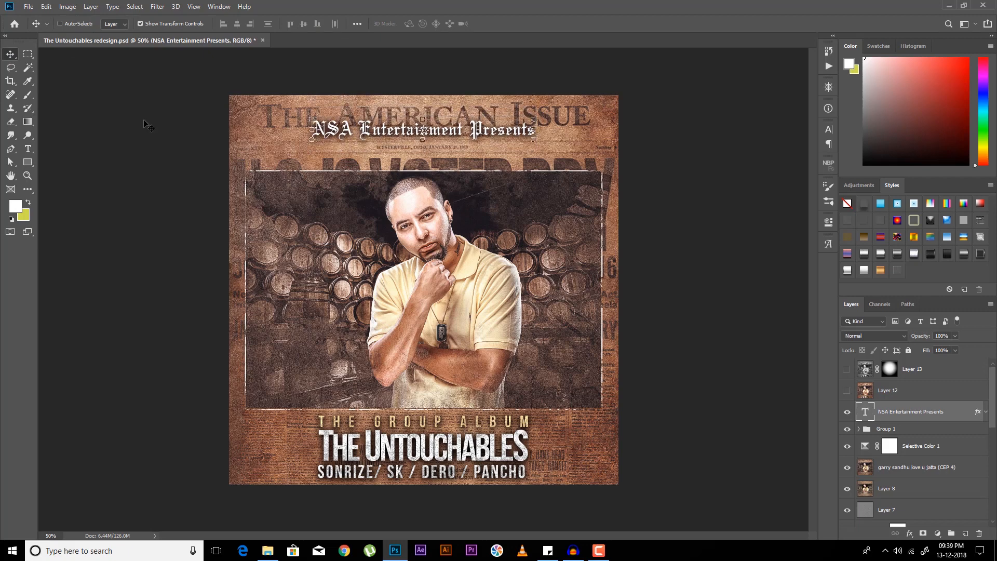
{"action": "key", "text": "shift+Down"}
{"action": "key", "text": "shift+Down"}
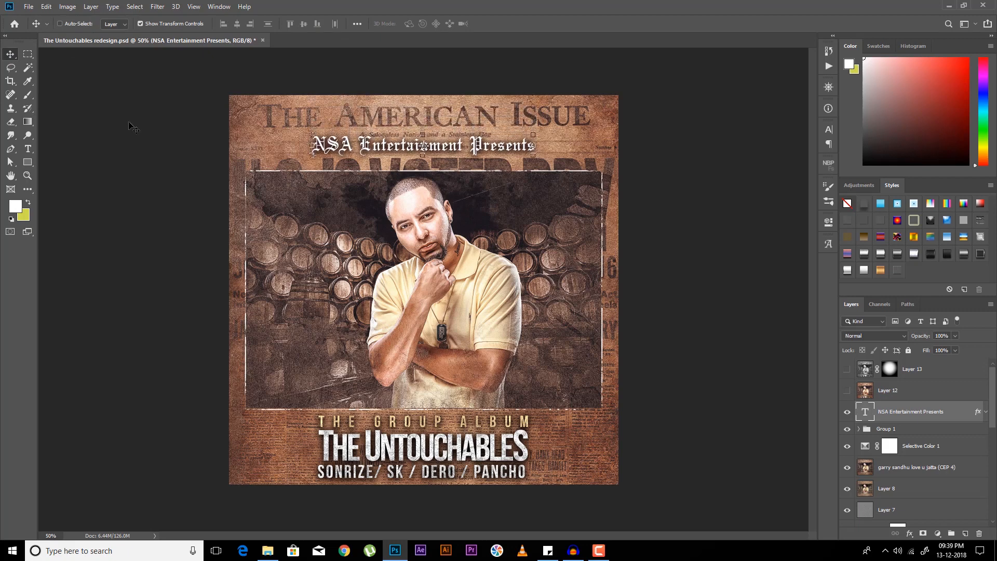
{"action": "left_click", "coordinate": [26, 57]}
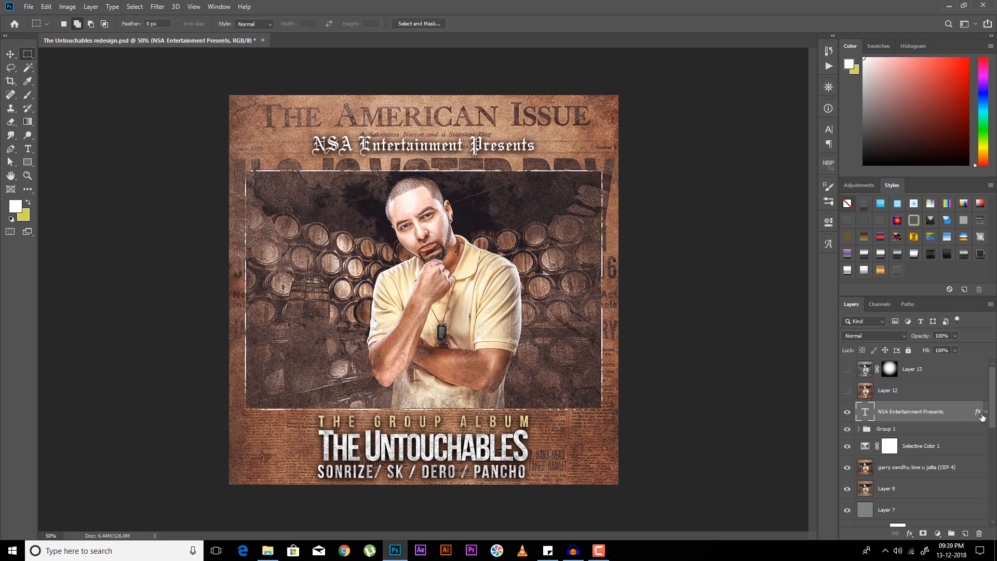
Step: Tighten the drop shadow of the NSA Entertainment Presents text by reducing its size, starting from 15 px and fine-tuning it smaller
{"action": "double_click", "coordinate": [980, 415]}
{"action": "left_click", "coordinate": [625, 411]}
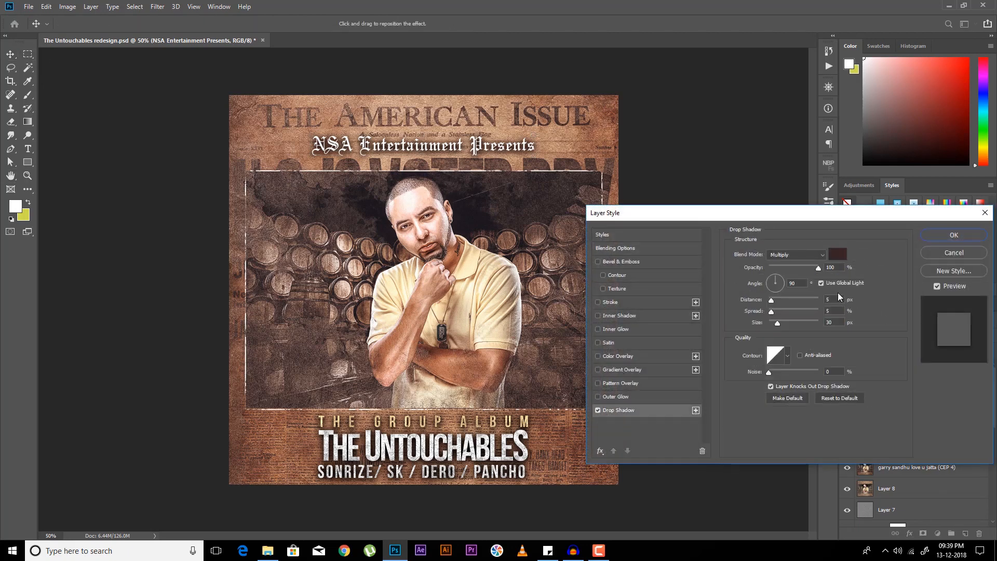
{"action": "double_click", "coordinate": [831, 322]}
{"action": "type", "text": "15"}
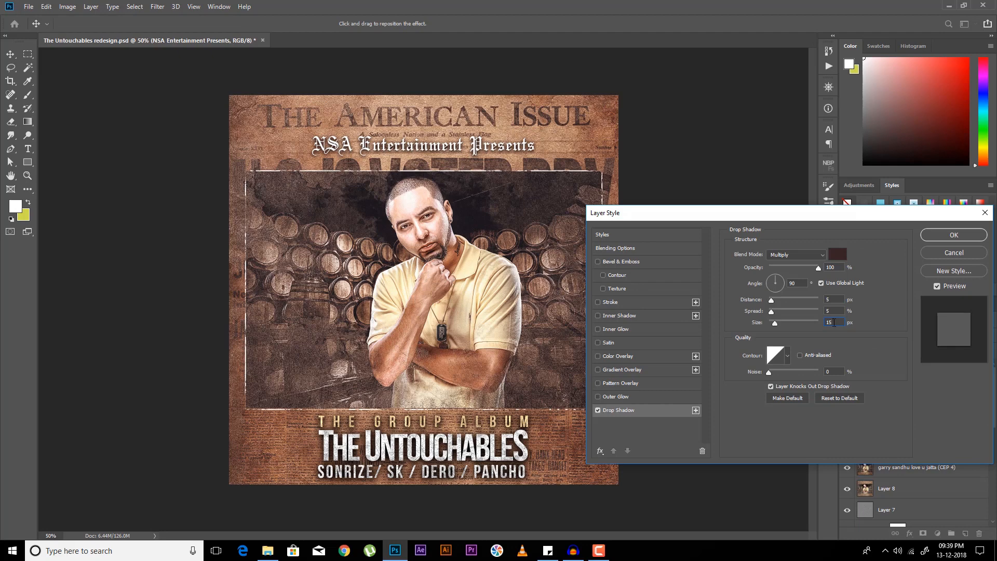
{"action": "key", "text": "shift+Down"}
{"action": "key", "text": "Up"}
{"action": "key", "text": "Up"}
{"action": "key", "text": "Up"}
{"action": "key", "text": "Return"}
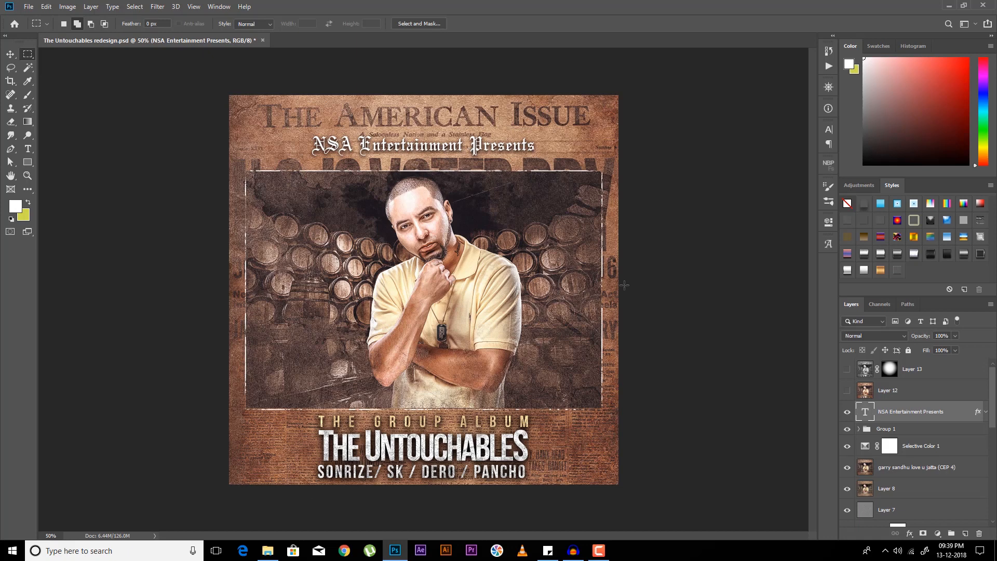
Step: Delete the outdated merged Layer 12 and stamp all visible layers into a new layer above the NSA Entertainment Presents text
{"action": "left_click", "coordinate": [847, 391]}
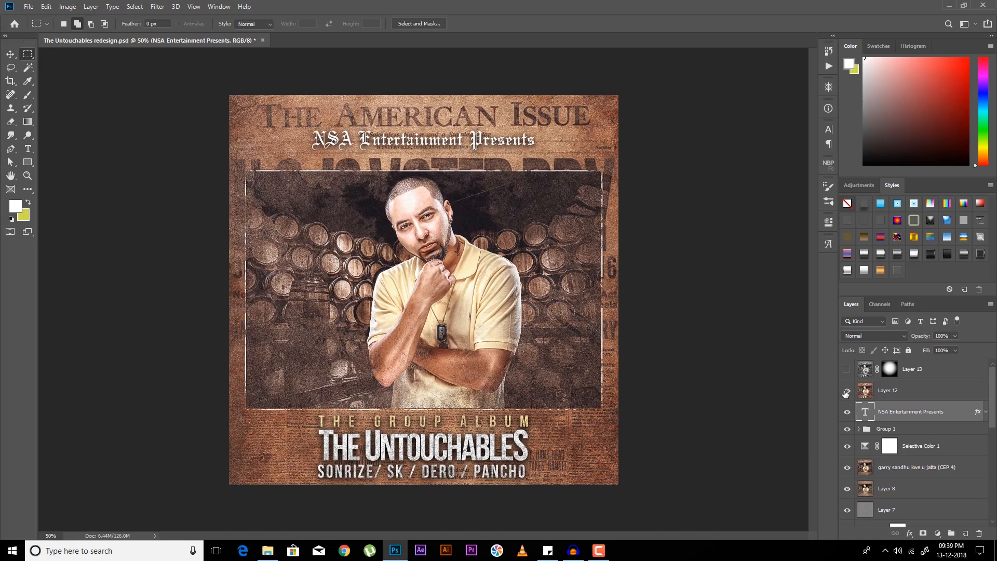
{"action": "left_click", "coordinate": [846, 394]}
{"action": "left_click", "coordinate": [886, 391]}
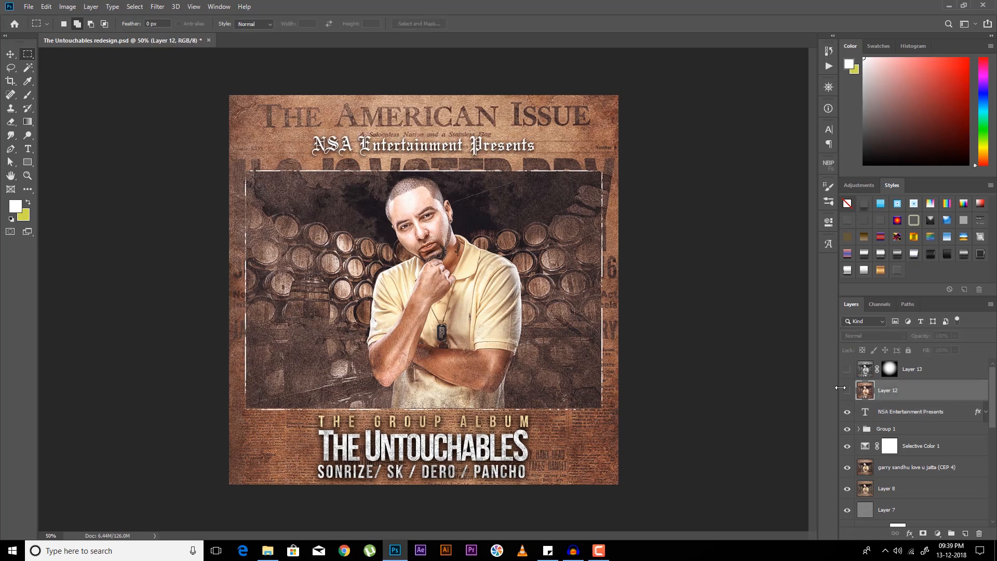
{"action": "left_click", "coordinate": [846, 394]}
{"action": "left_click", "coordinate": [847, 393]}
{"action": "key", "text": "Delete"}
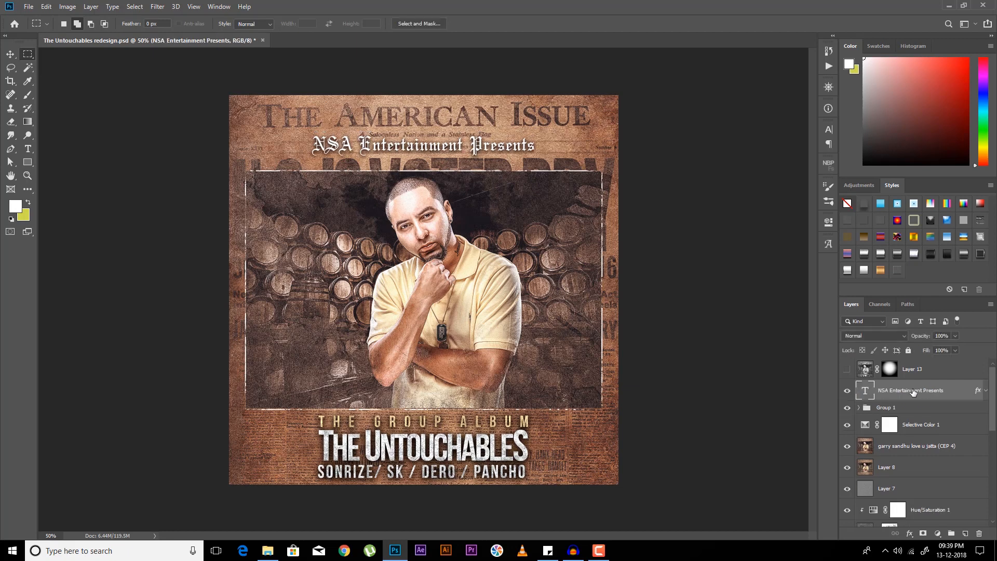
{"action": "key", "text": "ctrl+shift+alt+e"}
Step: Check the effect of the old masked black-and-white Layer 13 and delete it
{"action": "left_click", "coordinate": [912, 370]}
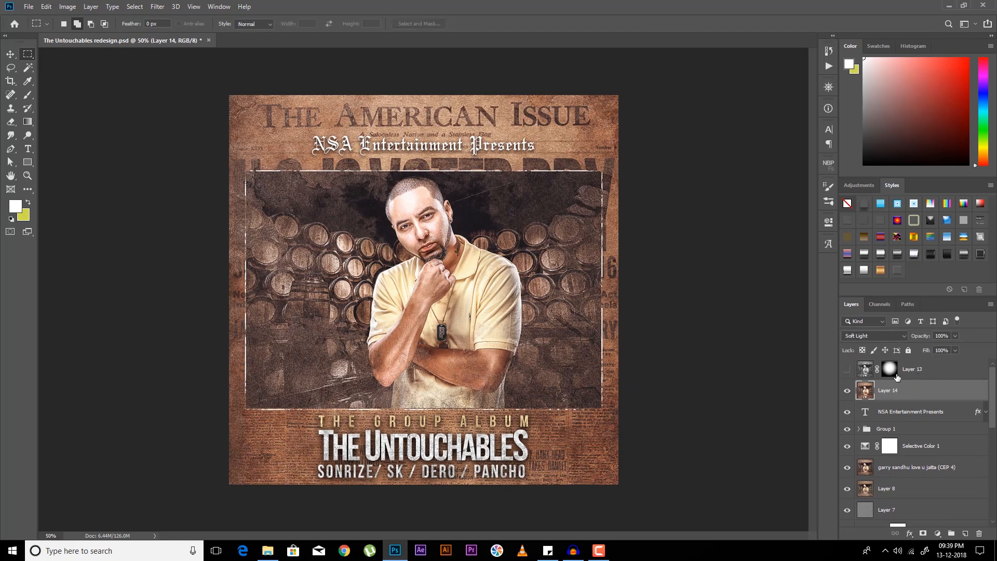
{"action": "left_click", "coordinate": [848, 370]}
{"action": "left_click", "coordinate": [847, 372]}
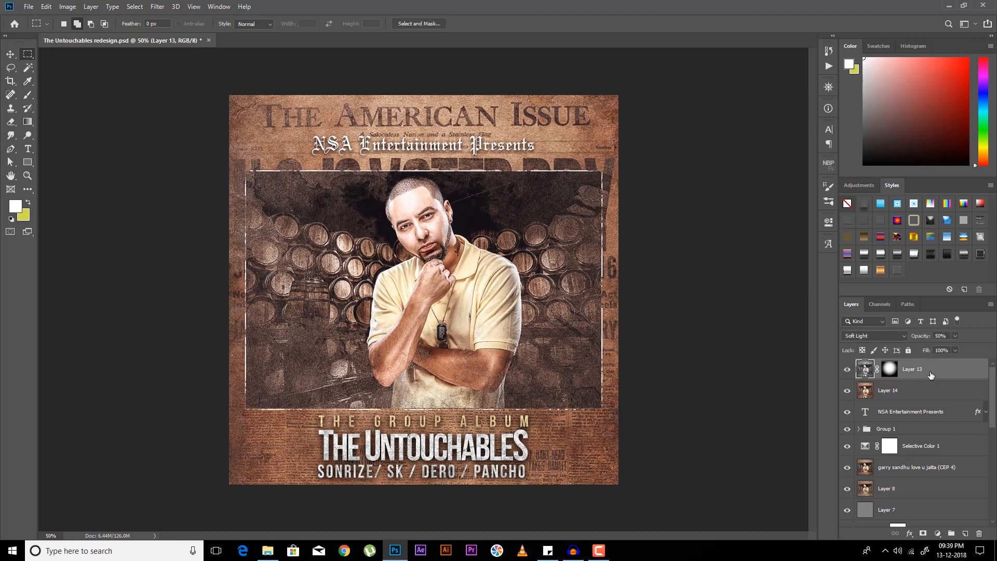
{"action": "key", "text": "Delete"}
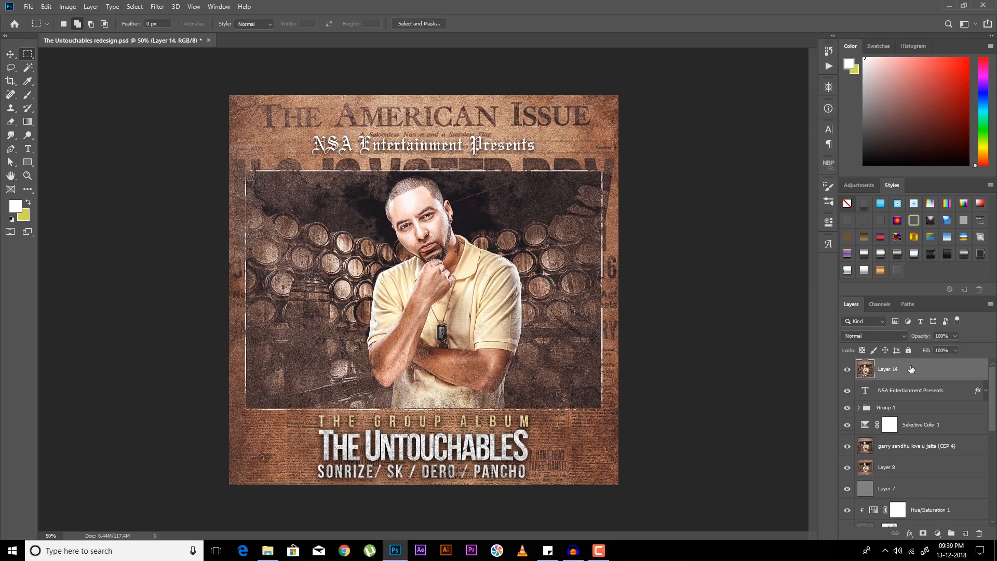
Step: Duplicate Layer 14, desaturate the copy, and blend it with Soft Light at 50% opacity
{"action": "key", "text": "ctrl+j"}
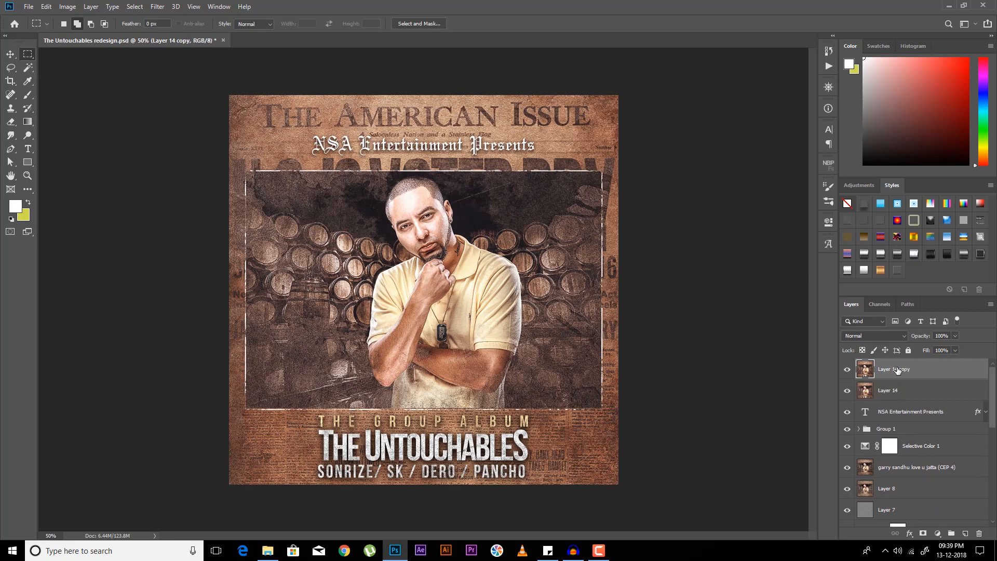
{"action": "key", "text": "ctrl+shift+u"}
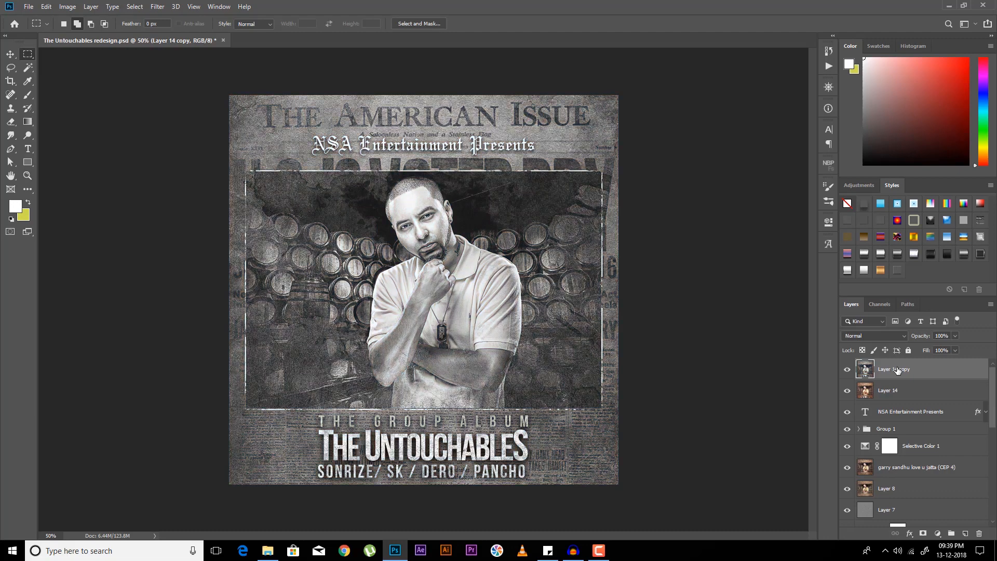
{"action": "left_click", "coordinate": [875, 336]}
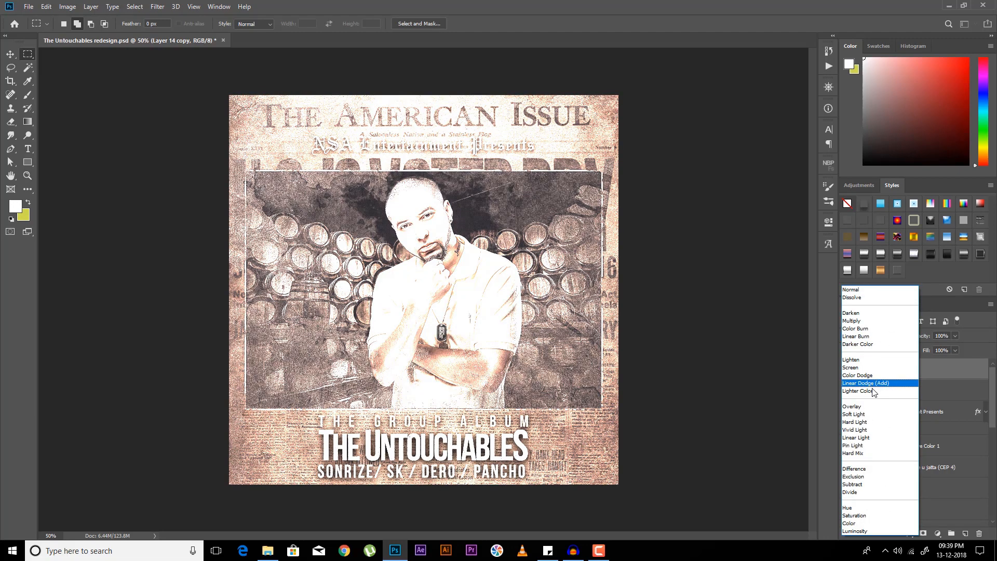
{"action": "left_click", "coordinate": [878, 401]}
{"action": "key", "text": "5"}
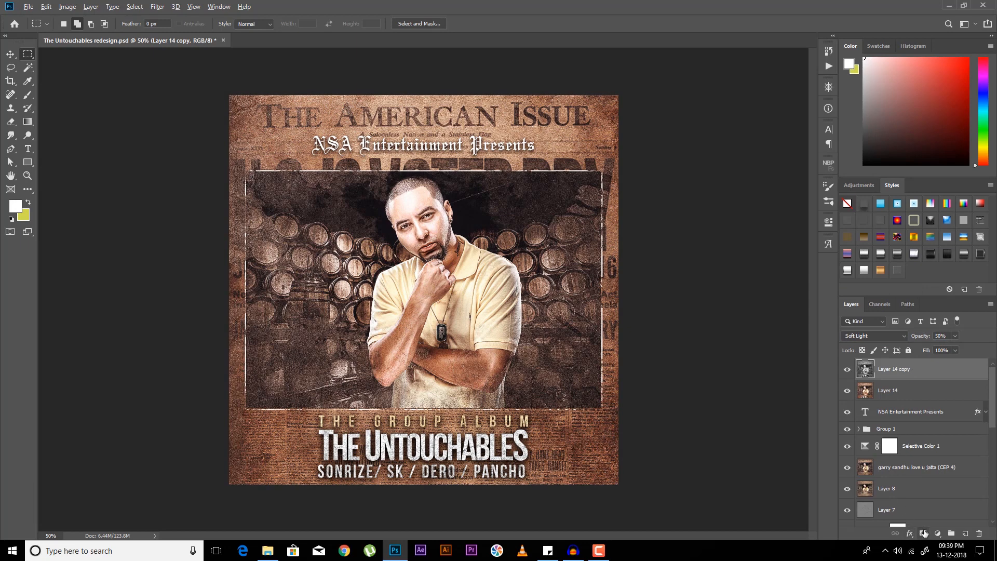
Step: Add a black mask to Layer 14 copy and reveal the effect around the man's face with a white radial gradient
{"action": "left_click", "coordinate": [924, 533], "text": "alt"}
{"action": "left_click", "coordinate": [27, 121]}
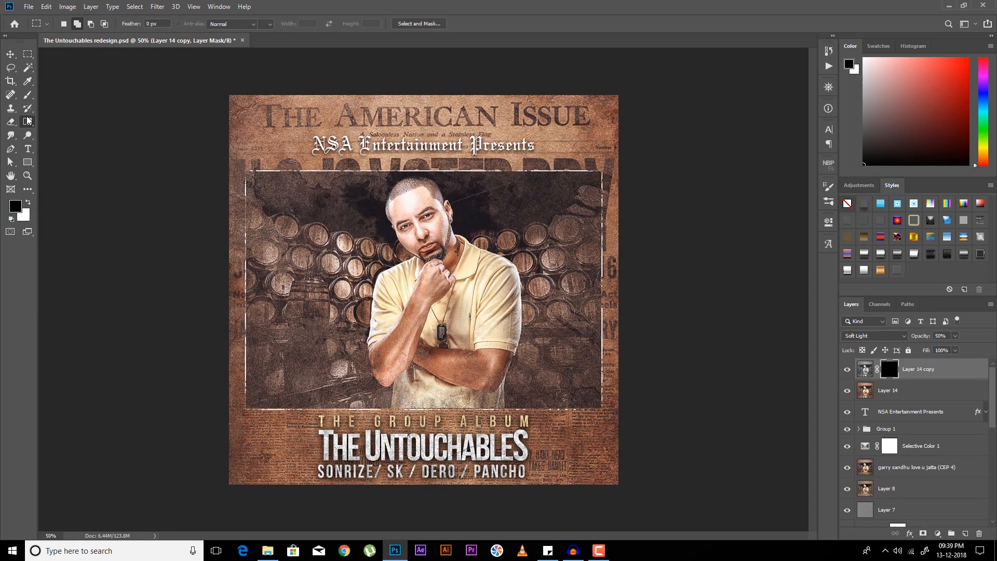
{"action": "key", "text": "x"}
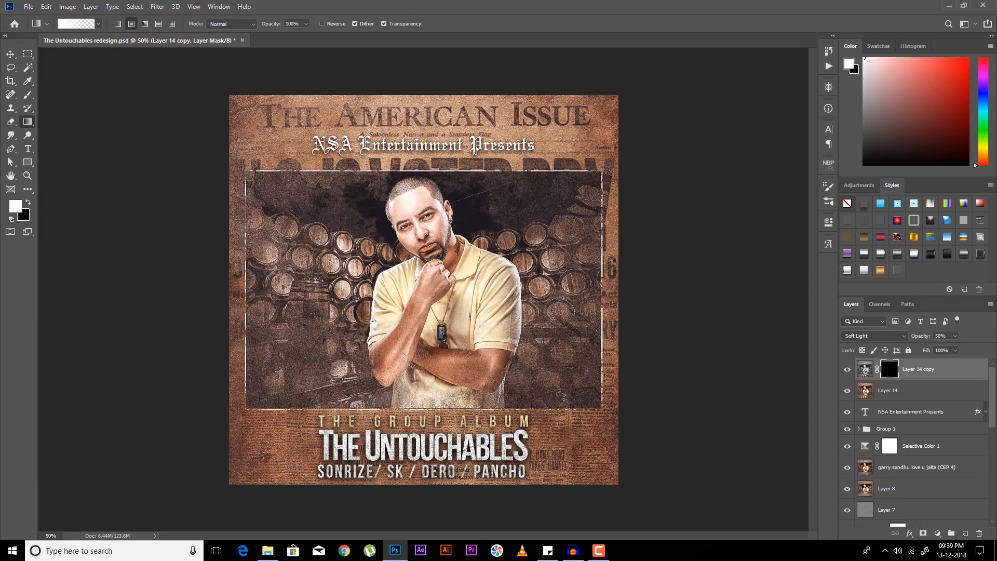
{"action": "left_click_drag", "start_coordinate": [424, 227], "coordinate": [565, 235]}
{"action": "left_click_drag", "start_coordinate": [420, 243], "coordinate": [615, 244]}
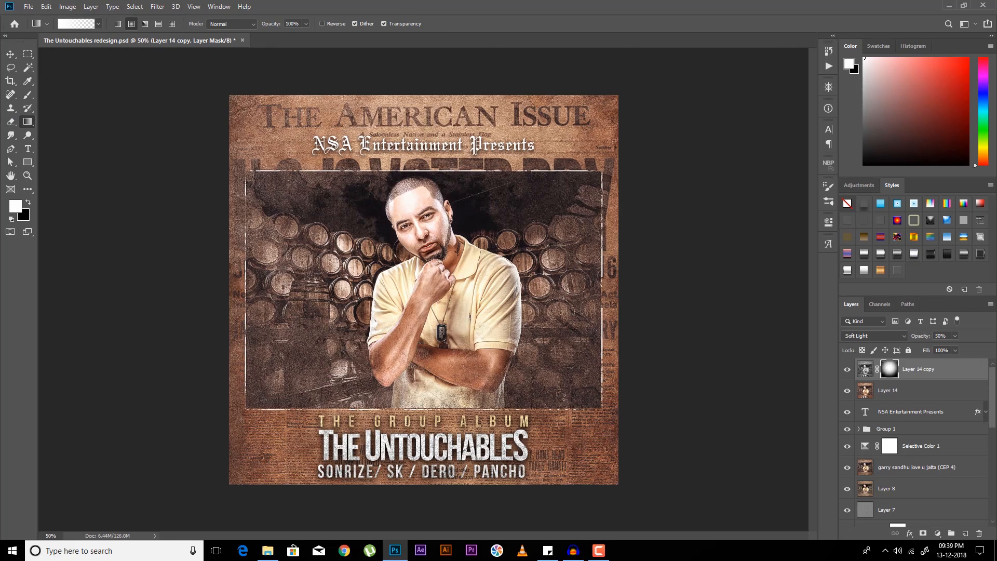
{"action": "key", "text": "ctrl+BackSpace"}
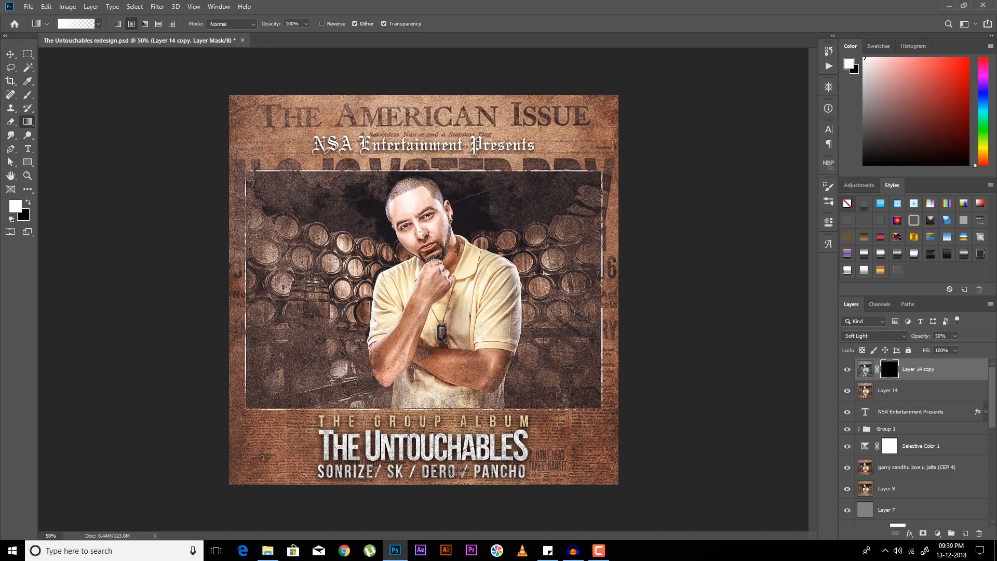
{"action": "left_click_drag", "start_coordinate": [431, 234], "coordinate": [433, 380]}
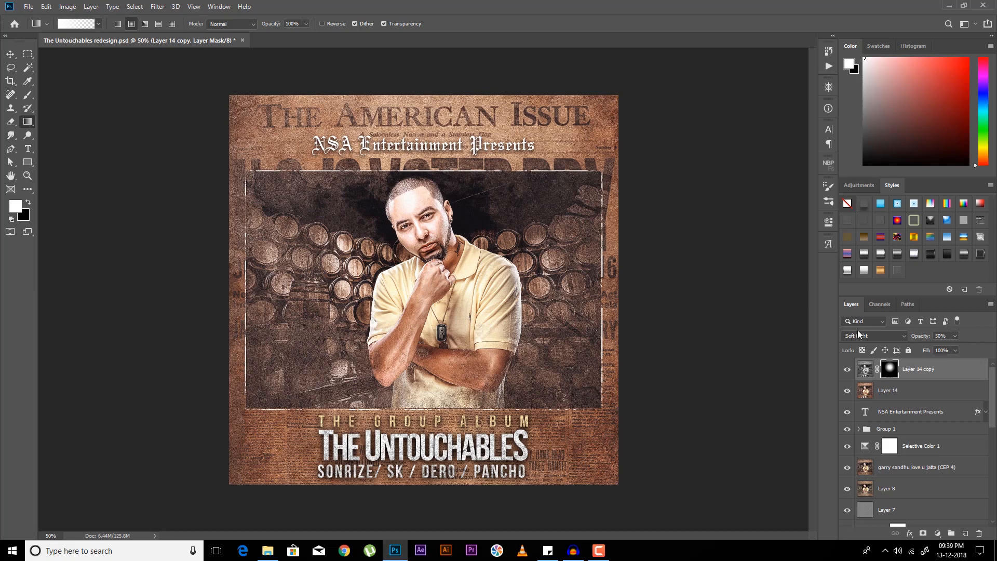
Step: Create a new top layer and fill it with the dark colour #1b1619 sampled from the photo's backdrop
{"action": "left_click", "coordinate": [965, 533]}
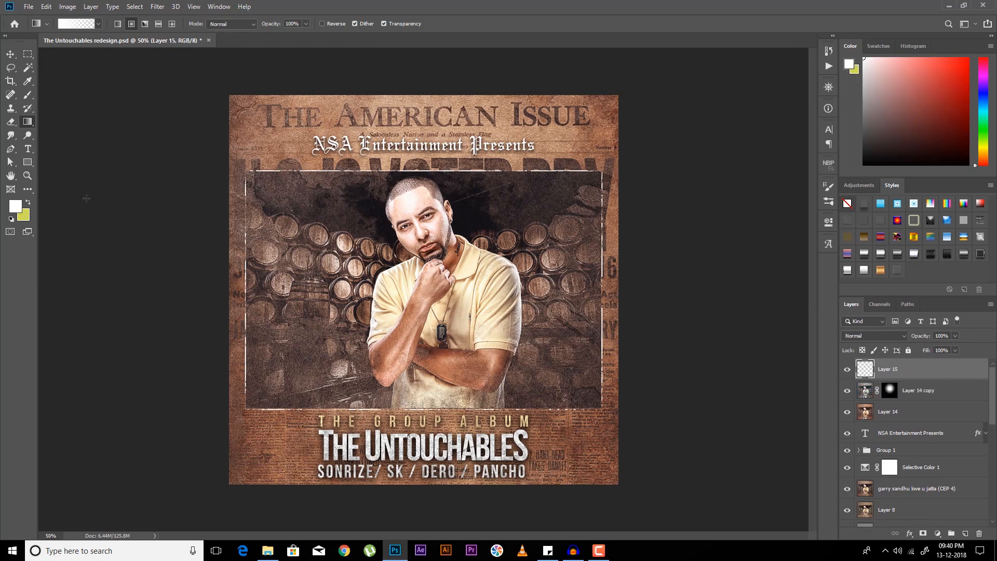
{"action": "left_click", "coordinate": [17, 211]}
{"action": "left_click", "coordinate": [393, 216]}
{"action": "left_click", "coordinate": [367, 215]}
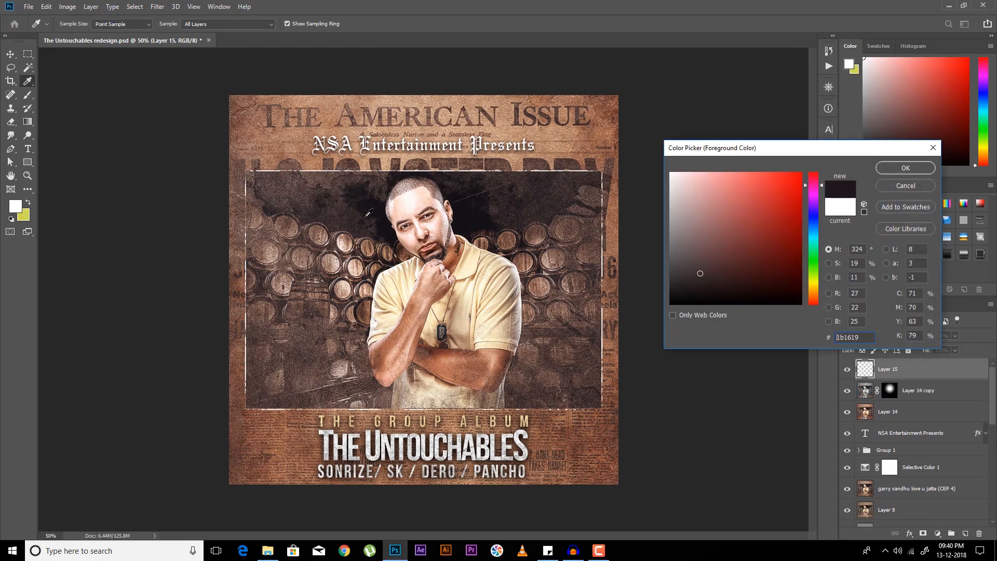
{"action": "key", "text": "Return"}
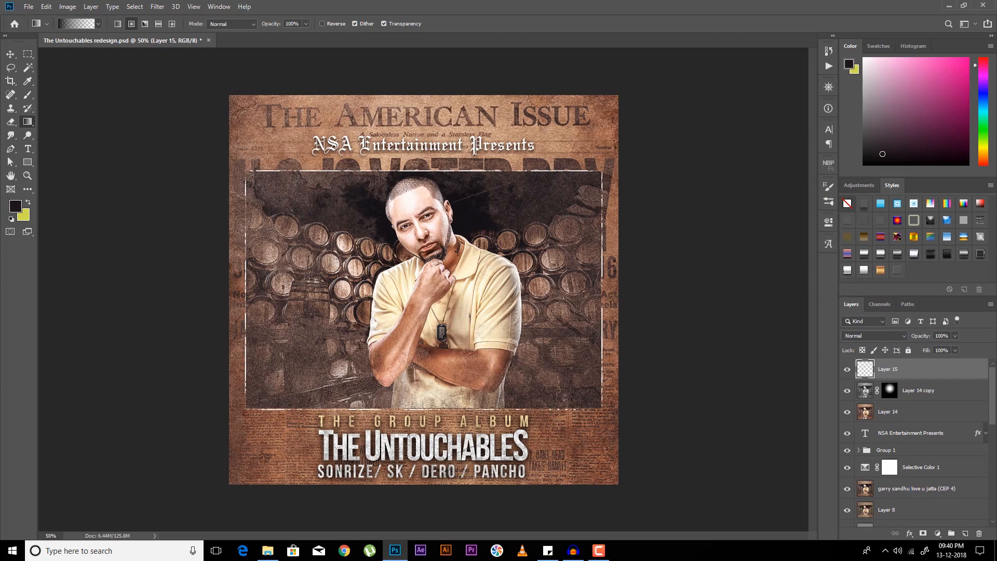
{"action": "key", "text": "alt+BackSpace"}
{"action": "key", "text": "x"}
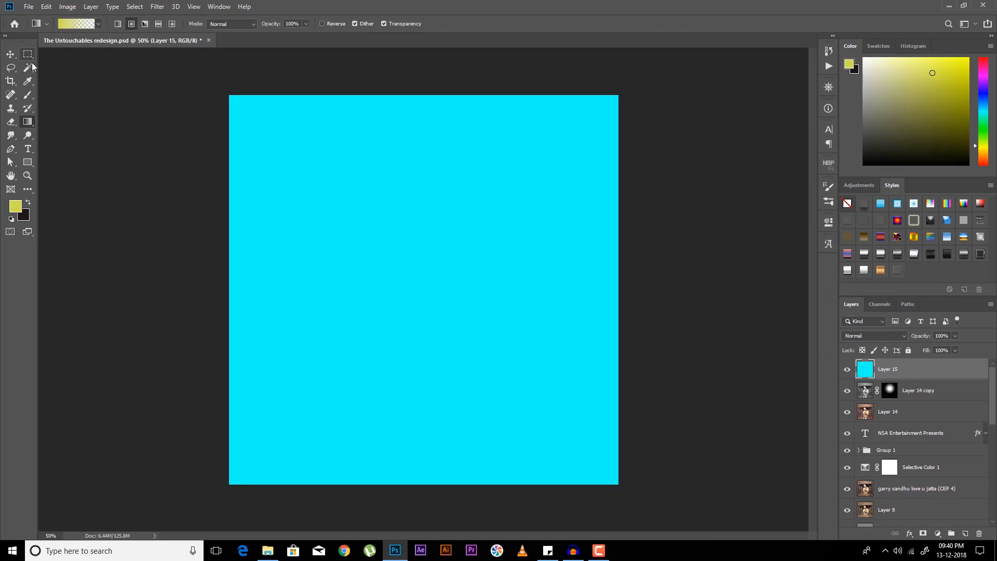
{"action": "key", "text": "ctrl+BackSpace"}
{"action": "left_click", "coordinate": [10, 54]}
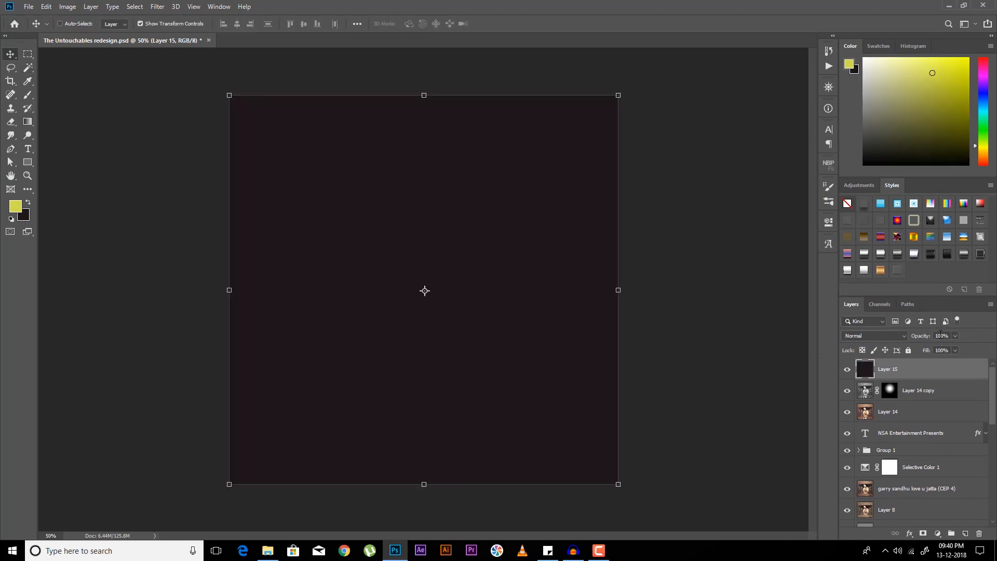
Step: Set the dark fill layer's blend mode to Soft Light and give it an inverted copy of the Layer 14 copy mask
{"action": "left_click", "coordinate": [875, 336]}
{"action": "left_click", "coordinate": [860, 326]}
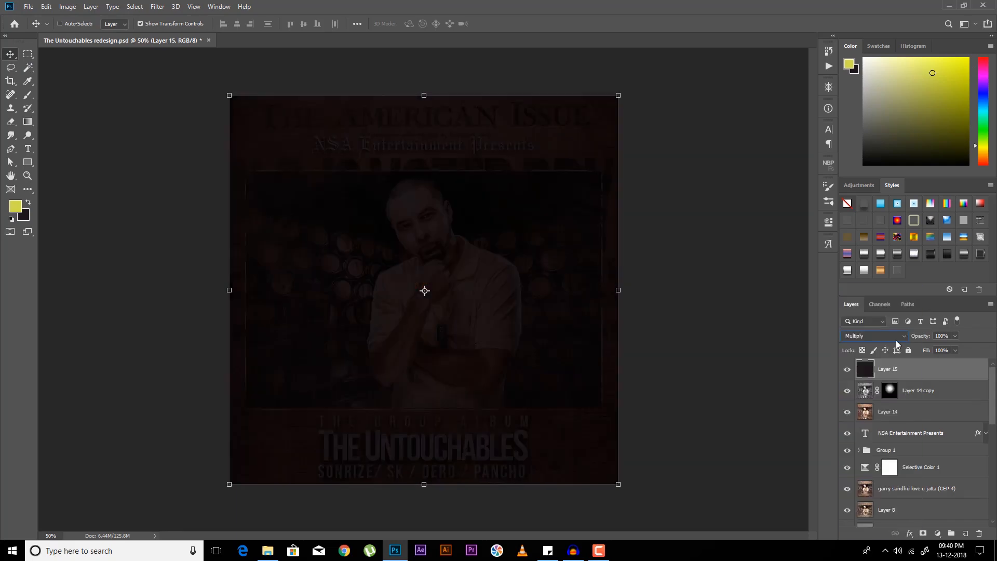
{"action": "left_click", "coordinate": [869, 339]}
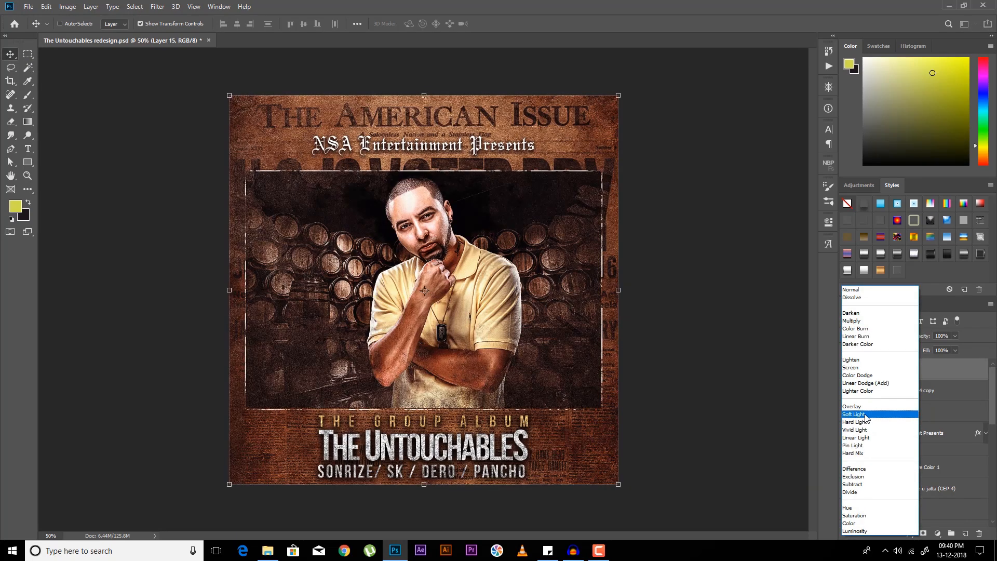
{"action": "left_click", "coordinate": [865, 415]}
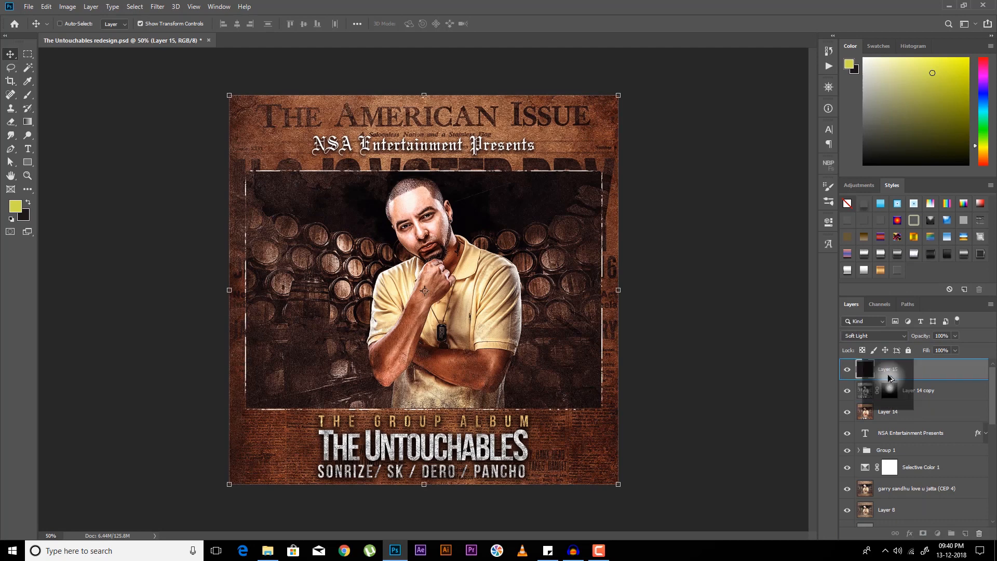
{"action": "left_click_drag", "start_coordinate": [889, 377], "coordinate": [889, 370]}
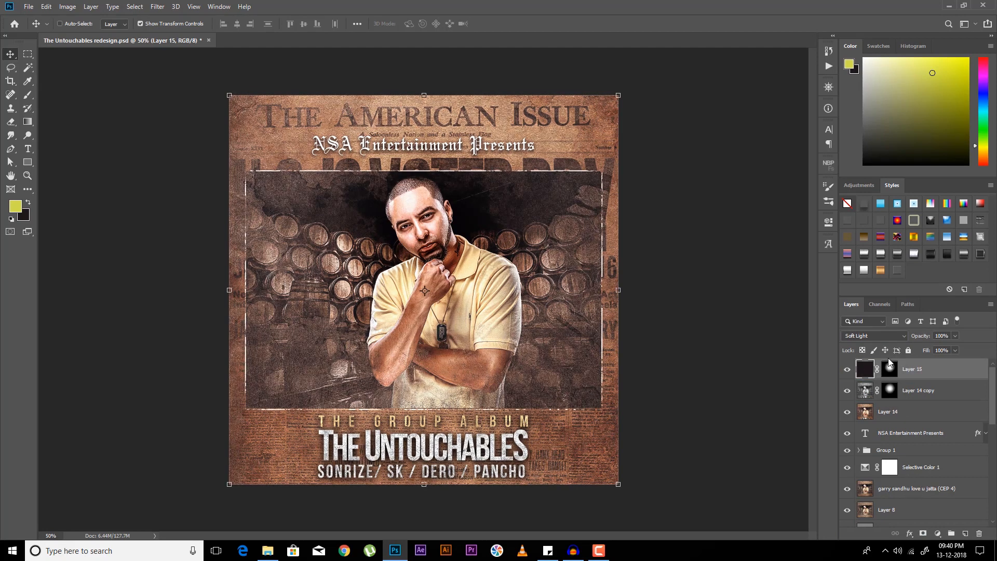
{"action": "left_click", "coordinate": [889, 368]}
Step: Draw black radial gradients on the Layer 15 mask to clear the darkening from the man's face, body and the title area
{"action": "left_click", "coordinate": [29, 123]}
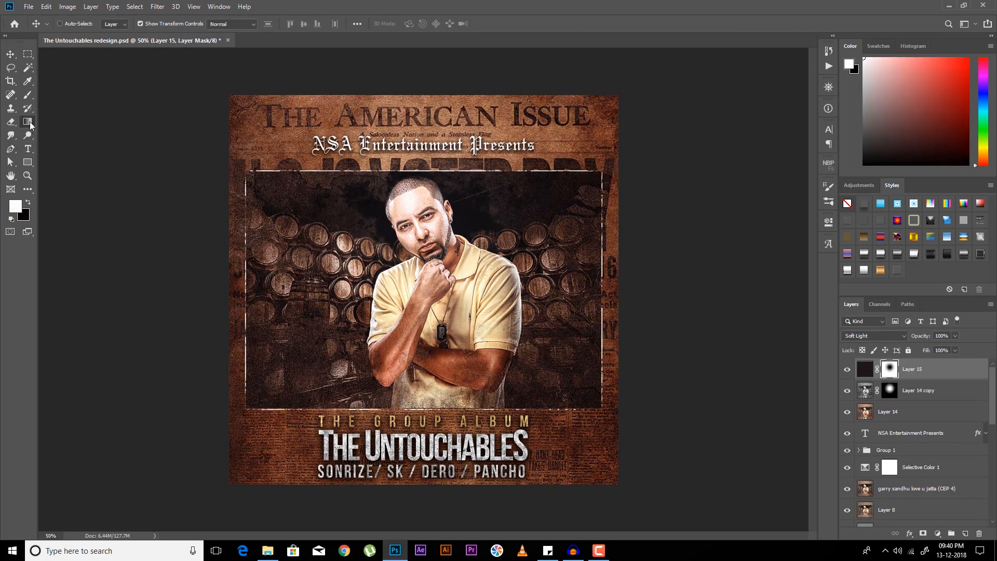
{"action": "key", "text": "x"}
{"action": "left_click_drag", "start_coordinate": [420, 237], "coordinate": [422, 526]}
{"action": "left_click_drag", "start_coordinate": [419, 236], "coordinate": [808, 237]}
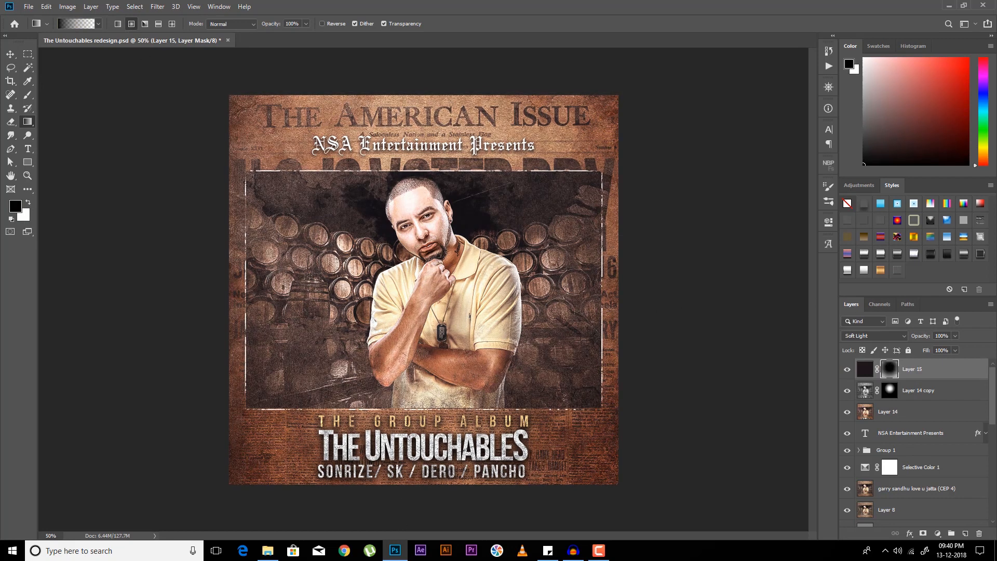
{"action": "left_click_drag", "start_coordinate": [431, 236], "coordinate": [431, 462]}
{"action": "left_click_drag", "start_coordinate": [439, 384], "coordinate": [439, 287]}
{"action": "left_click_drag", "start_coordinate": [437, 435], "coordinate": [439, 321]}
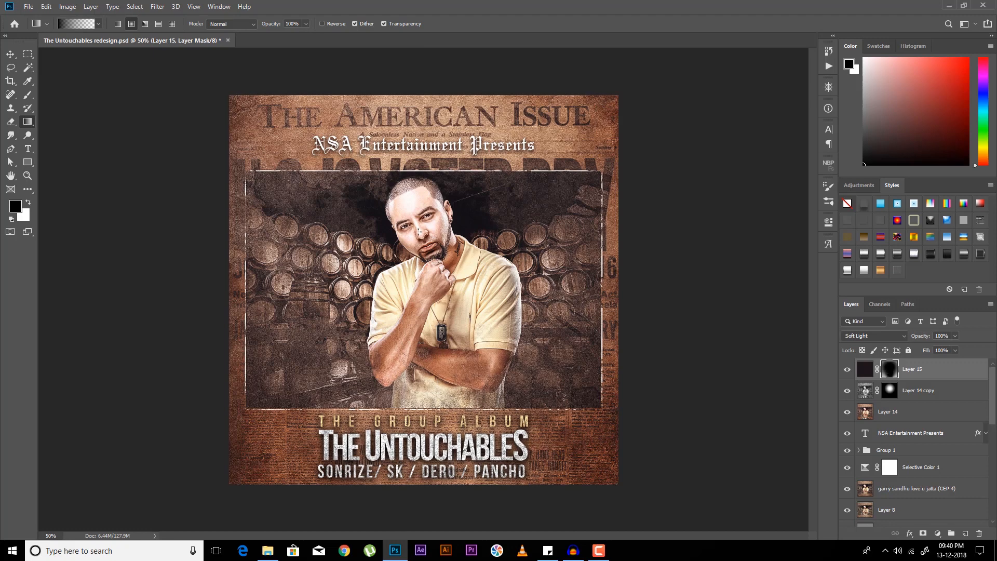
Step: Try white radial gradients at the poster's four corners and a black one over the man on the Layer 15 mask, and undo them
{"action": "key", "text": "x"}
{"action": "left_click_drag", "start_coordinate": [177, 71], "coordinate": [178, 237]}
{"action": "left_click_drag", "start_coordinate": [608, 86], "coordinate": [595, 353]}
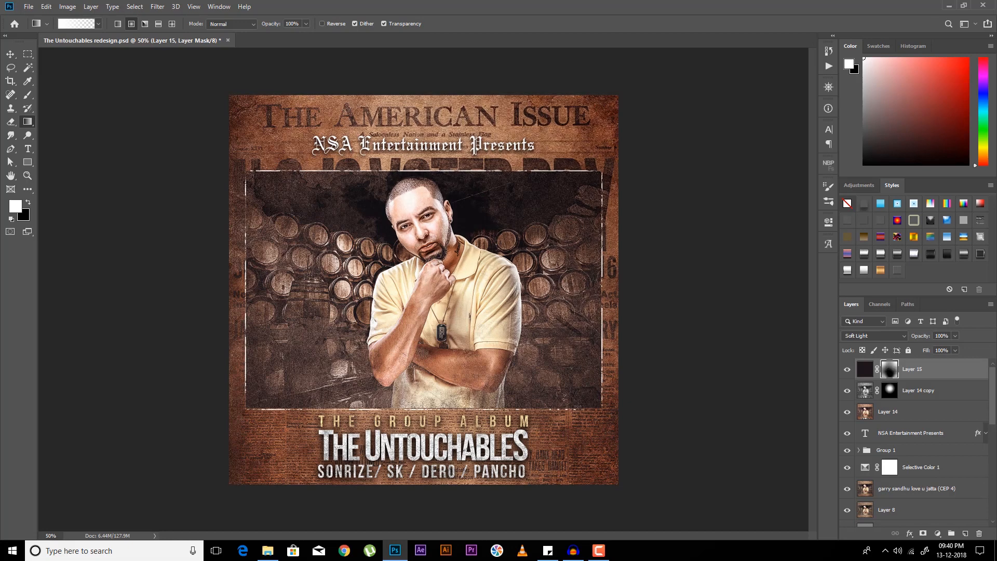
{"action": "left_click_drag", "start_coordinate": [640, 494], "coordinate": [635, 301]}
{"action": "left_click_drag", "start_coordinate": [192, 508], "coordinate": [193, 364]}
{"action": "key", "text": "x"}
{"action": "left_click_drag", "start_coordinate": [396, 253], "coordinate": [396, 426]}
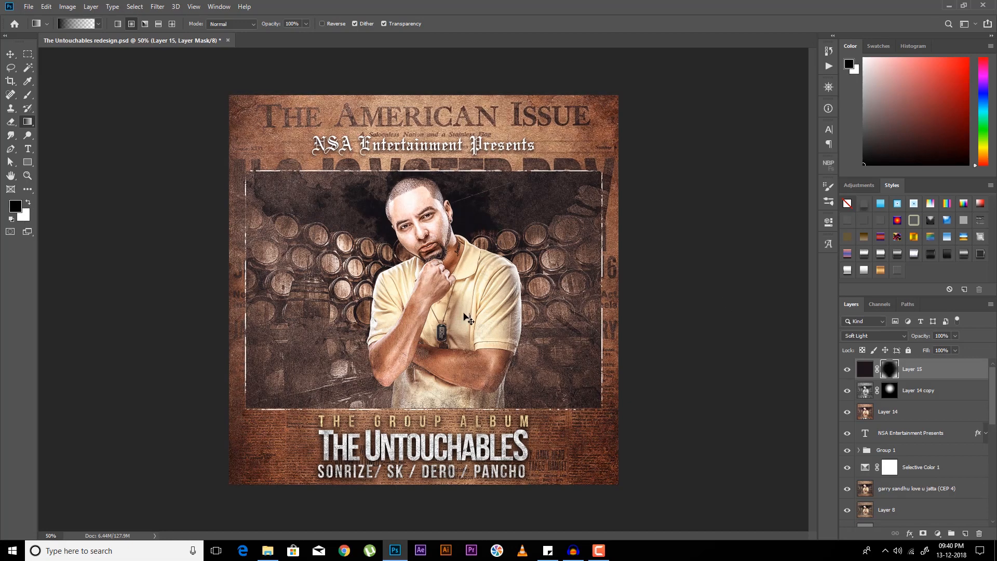
{"action": "key", "text": "ctrl+z"}
{"action": "key", "text": "ctrl+z"}
{"action": "key", "text": "ctrl+shift+z"}
Step: Darken the poster's corners with white radial gradients on the Layer 15 mask, started outside the canvas edges
{"action": "key", "text": "x"}
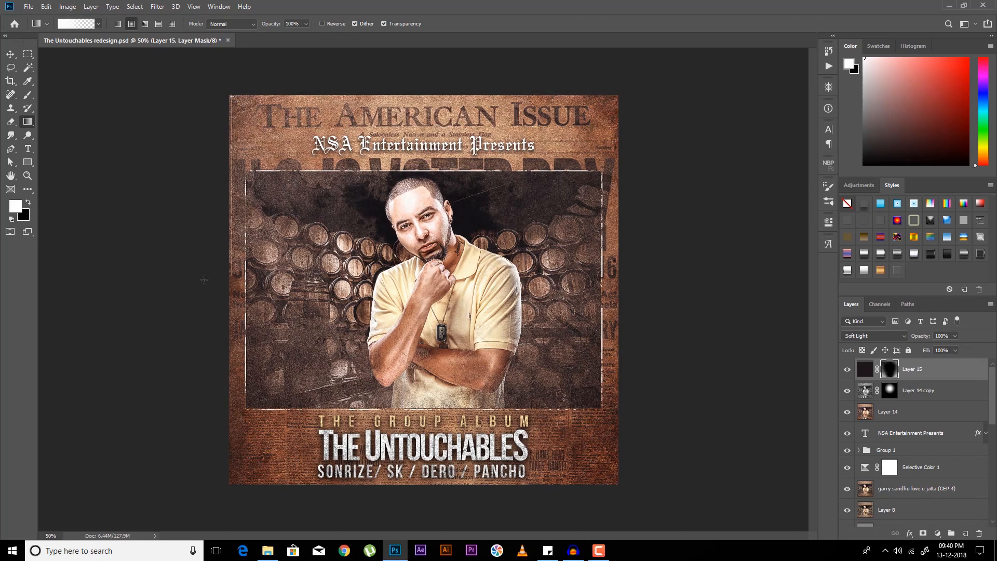
{"action": "left_click_drag", "start_coordinate": [651, 464], "coordinate": [650, 281]}
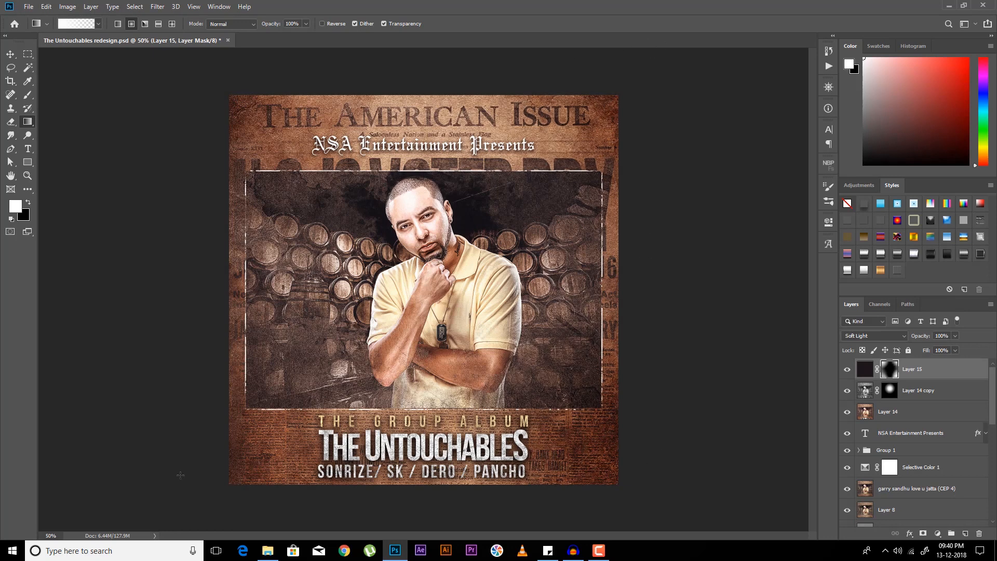
{"action": "left_click_drag", "start_coordinate": [172, 487], "coordinate": [187, 359]}
{"action": "key", "text": "x"}
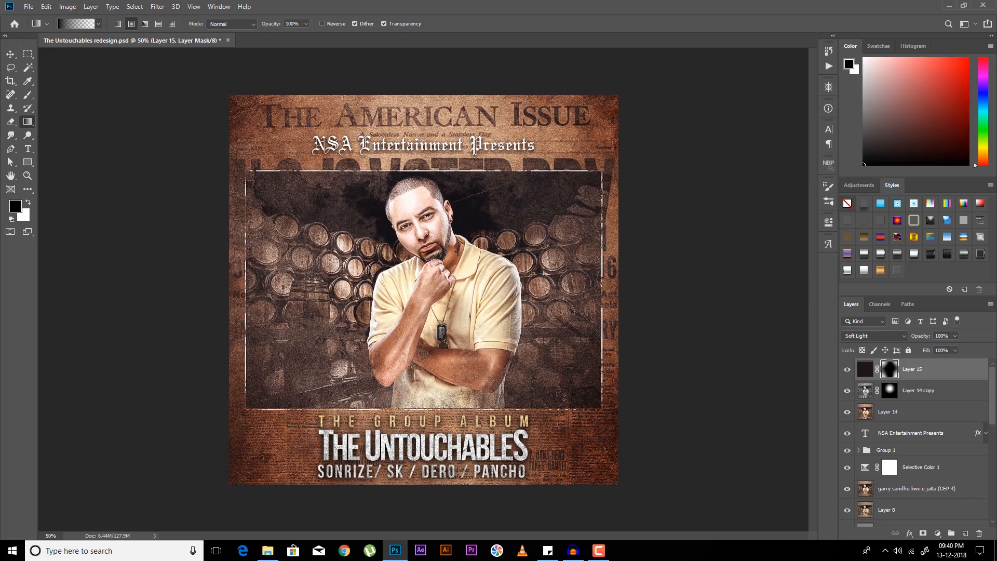
Step: Stamp all visible layers into a new desaturated layer at the top of the stack and set its blend mode to Luminosity
{"action": "key", "text": "ctrl+alt+shift+e"}
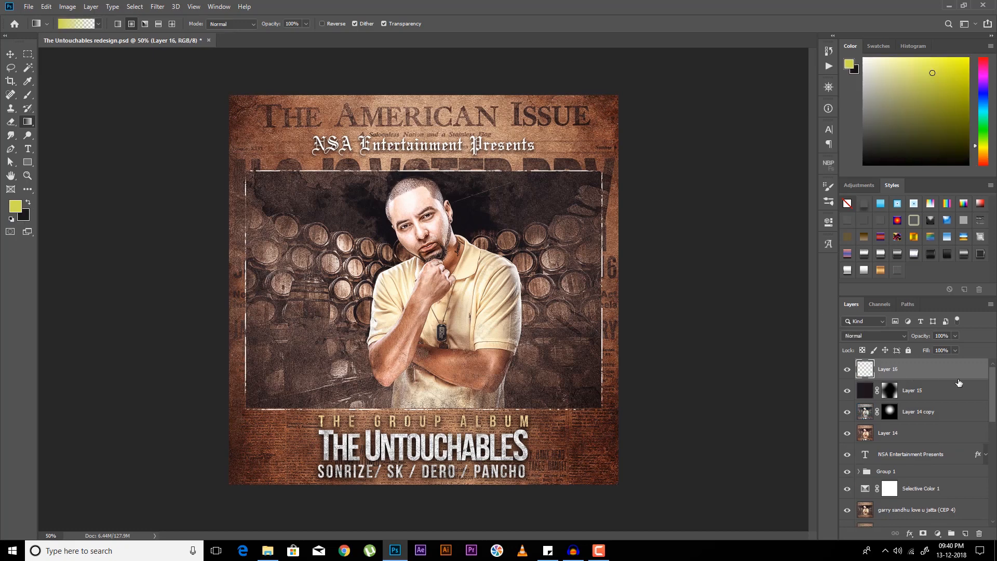
{"action": "key", "text": "ctrl+shift+u"}
{"action": "left_click", "coordinate": [883, 336]}
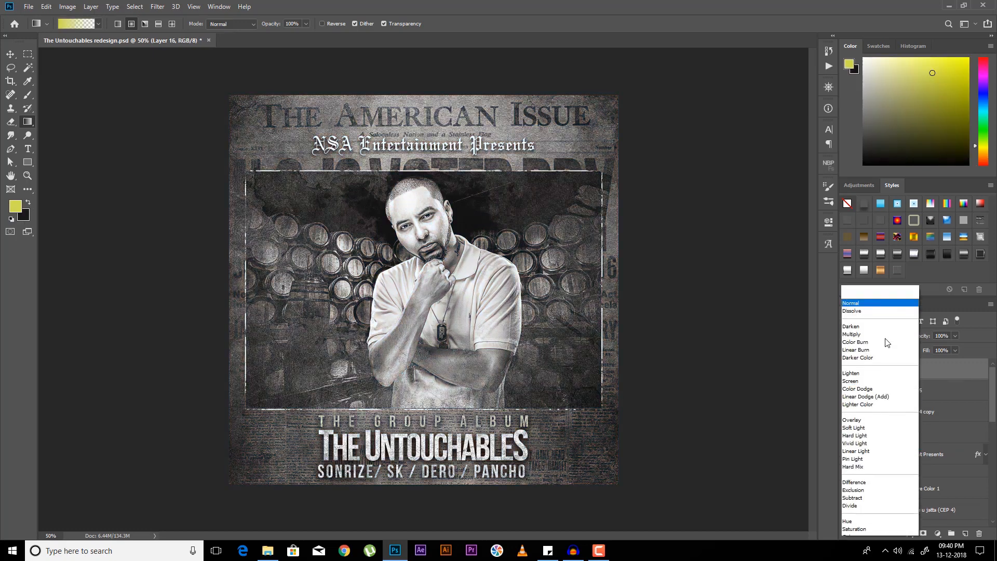
{"action": "left_click", "coordinate": [855, 534]}
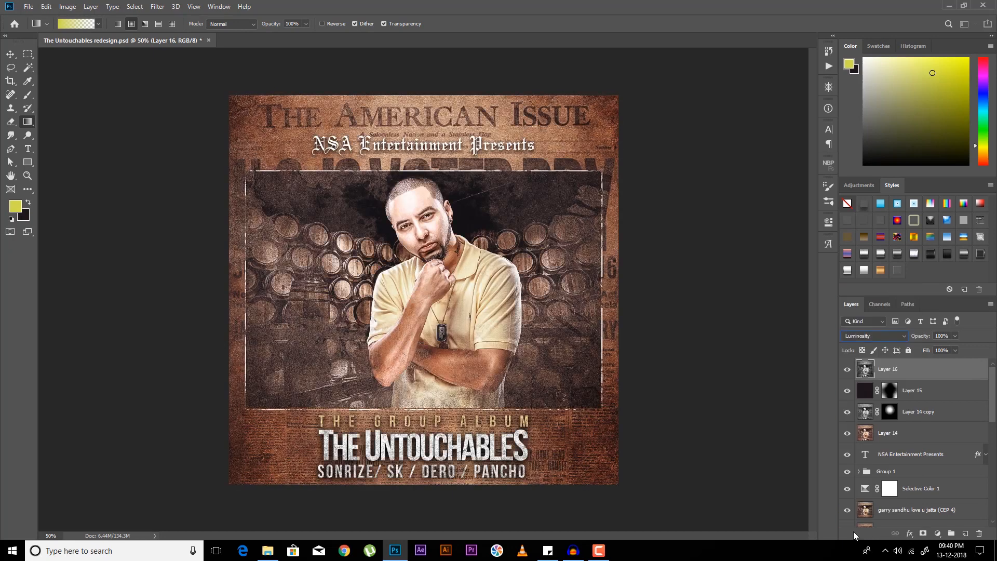
Step: Apply the custom politicjin recipe from Color Efex Pro 4 to the desaturated merged layer
{"action": "left_click", "coordinate": [158, 6]}
{"action": "mouse_move", "coordinate": [229, 239]}
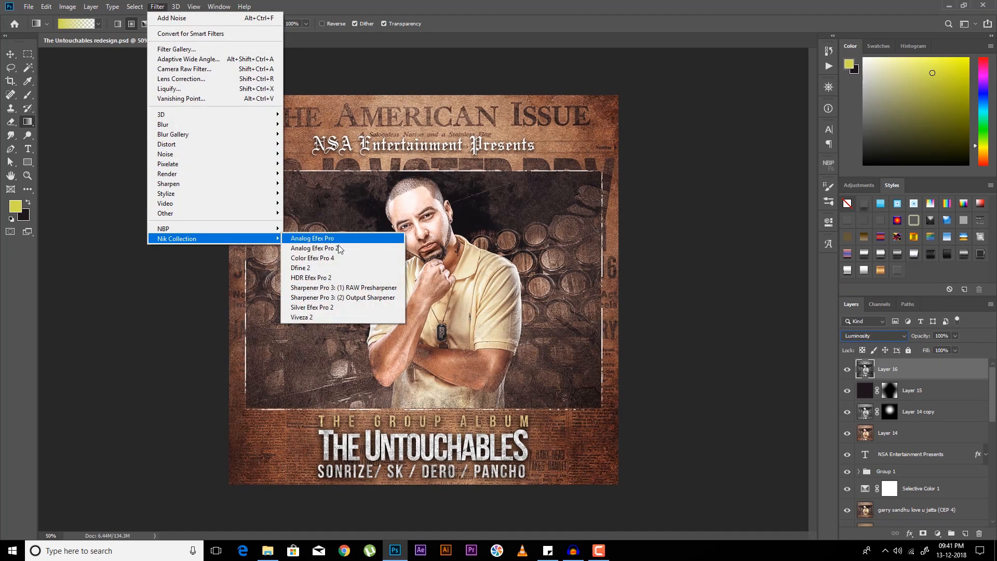
{"action": "left_click", "coordinate": [332, 258]}
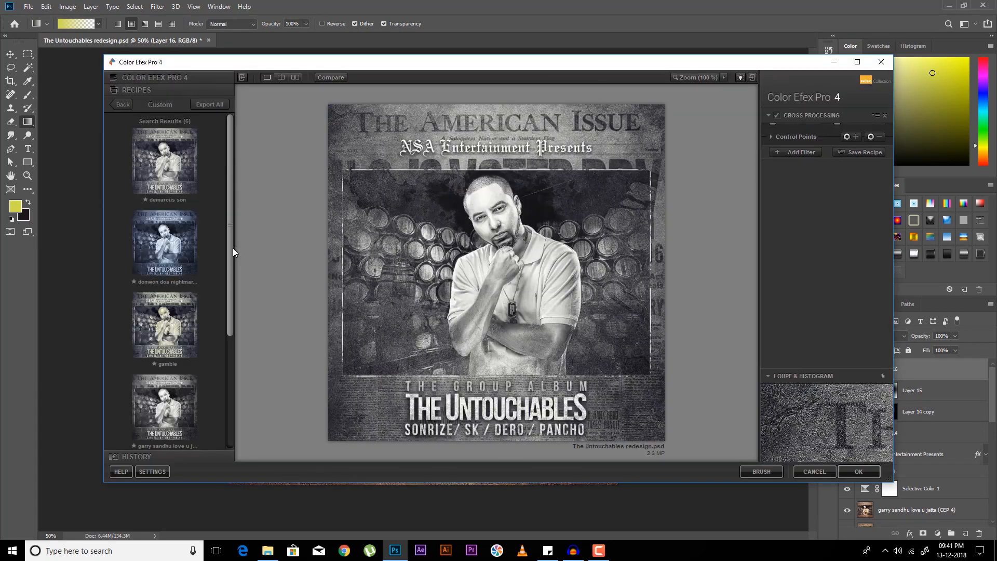
{"action": "left_click_drag", "start_coordinate": [233, 247], "coordinate": [227, 341]}
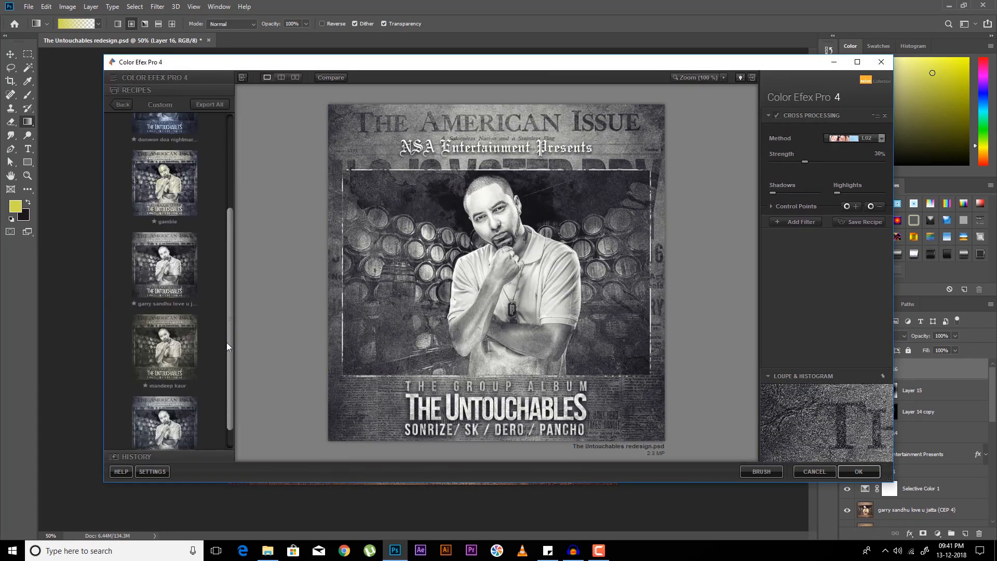
{"action": "left_click", "coordinate": [182, 411]}
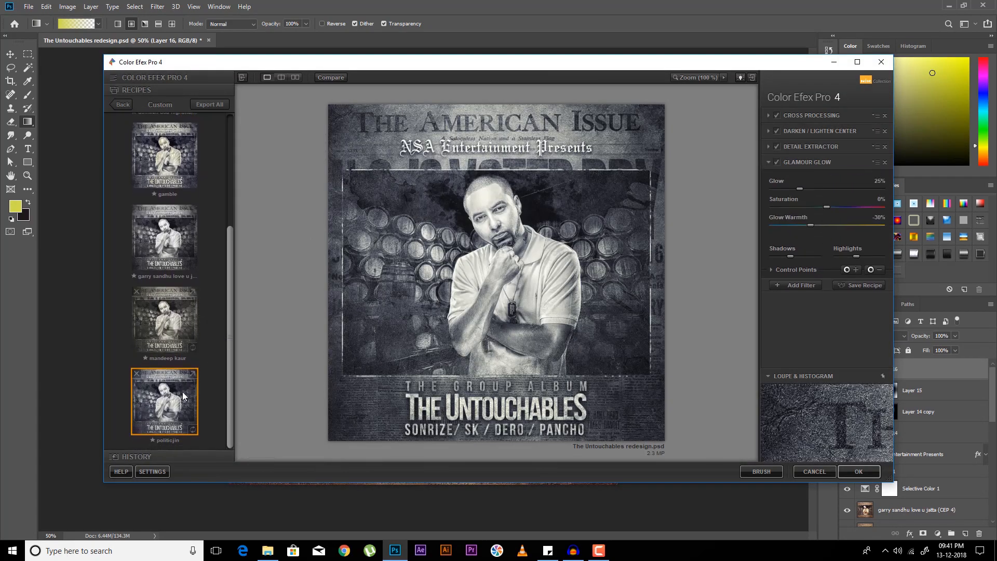
{"action": "left_click", "coordinate": [182, 249]}
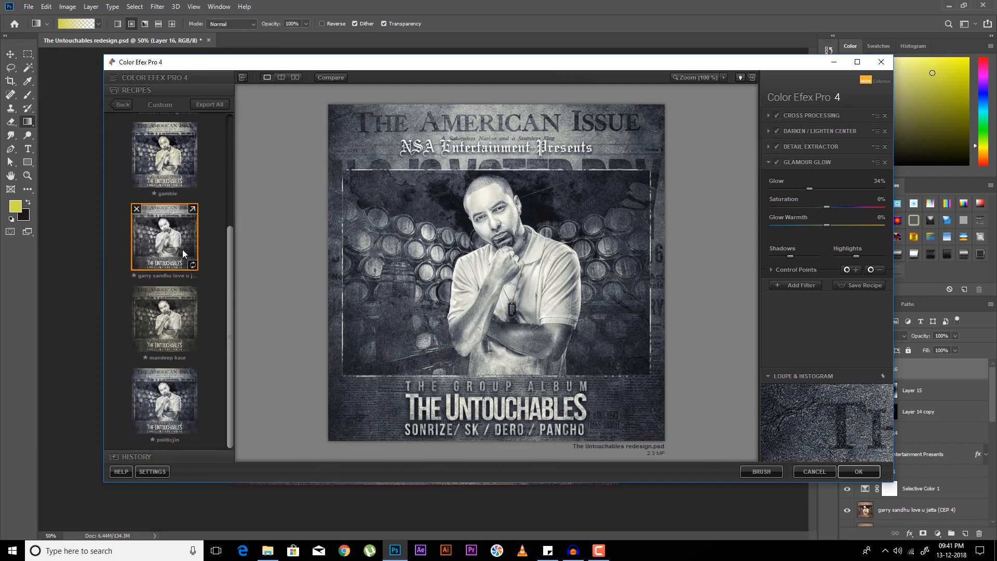
{"action": "left_click", "coordinate": [177, 405]}
{"action": "left_click", "coordinate": [858, 472]}
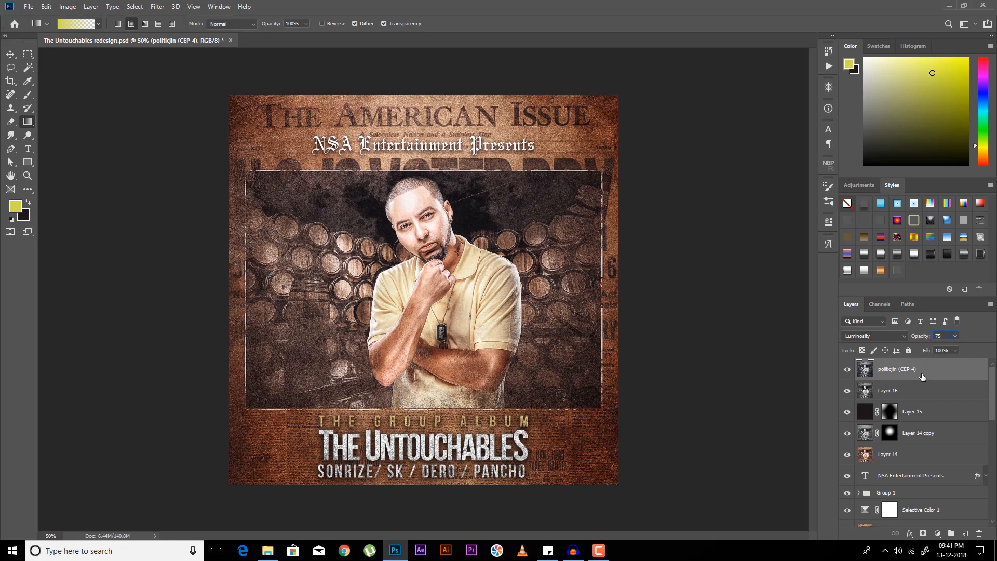
Step: Set the politicjin (CEP 4) layer's opacity to 95% and give it an inverted copy of the Layer 14 copy mask
{"action": "key", "text": "Return"}
{"action": "key", "text": "Return"}
{"action": "left_click_drag", "start_coordinate": [891, 433], "coordinate": [898, 376]}
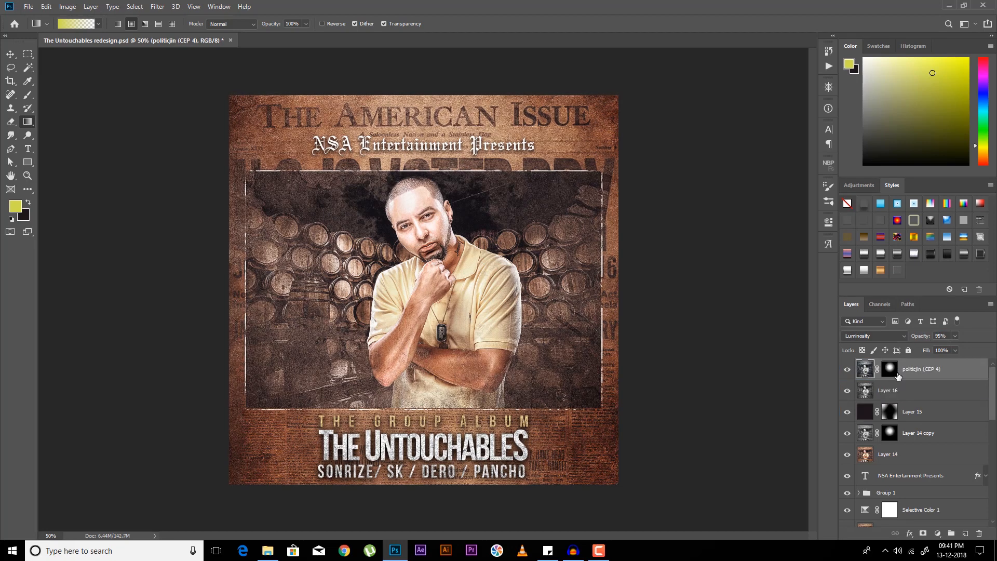
{"action": "left_click", "coordinate": [892, 372]}
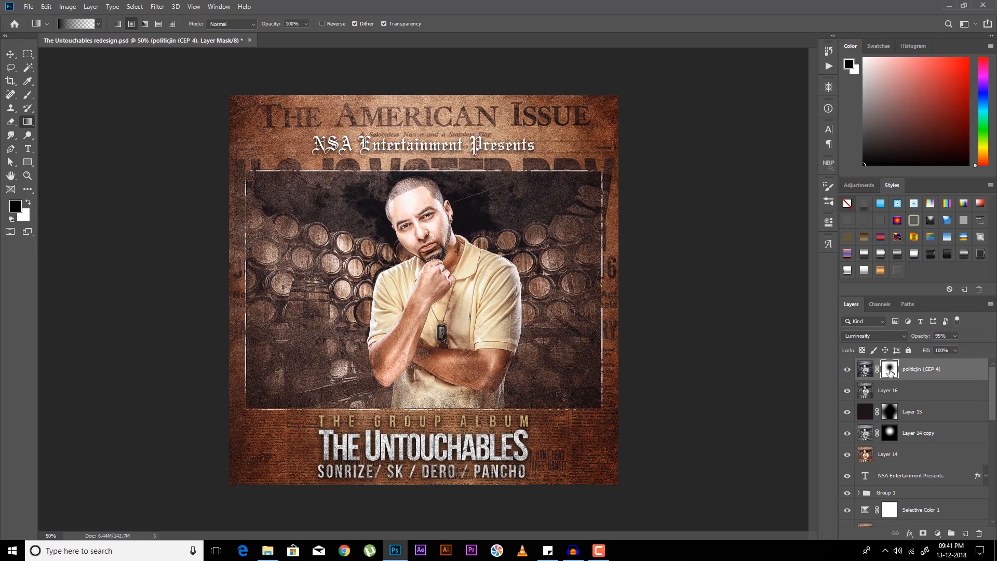
{"action": "left_click", "coordinate": [851, 370]}
{"action": "left_click", "coordinate": [851, 369]}
Step: Set the politicjin (CEP 4) layer's opacity to 100% and fill to 50%, and compare the poster with and without it
{"action": "left_click_drag", "start_coordinate": [943, 335], "coordinate": [916, 353]}
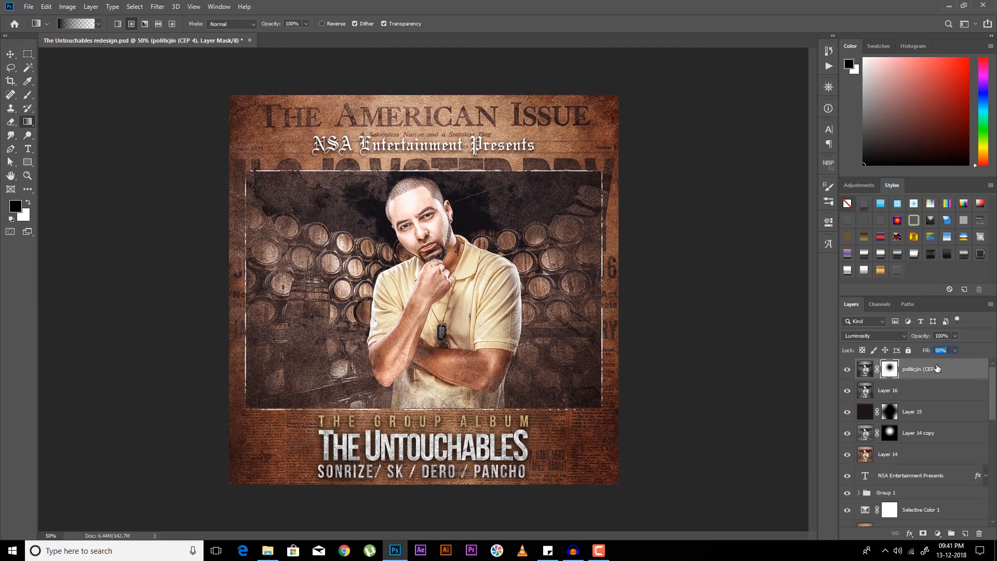
{"action": "left_click", "coordinate": [849, 369]}
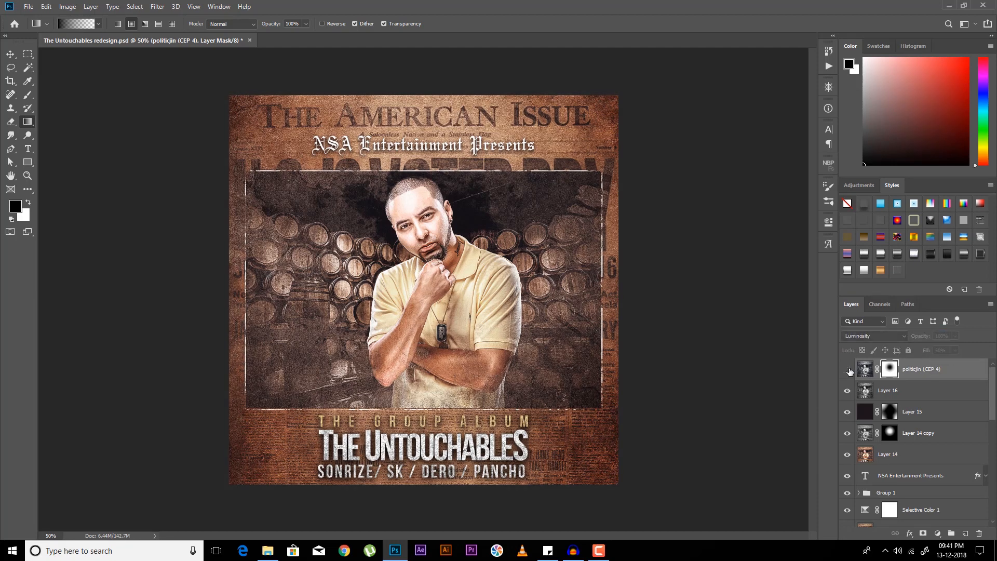
{"action": "left_click", "coordinate": [848, 370]}
{"action": "left_click", "coordinate": [847, 370]}
{"action": "left_click", "coordinate": [848, 370]}
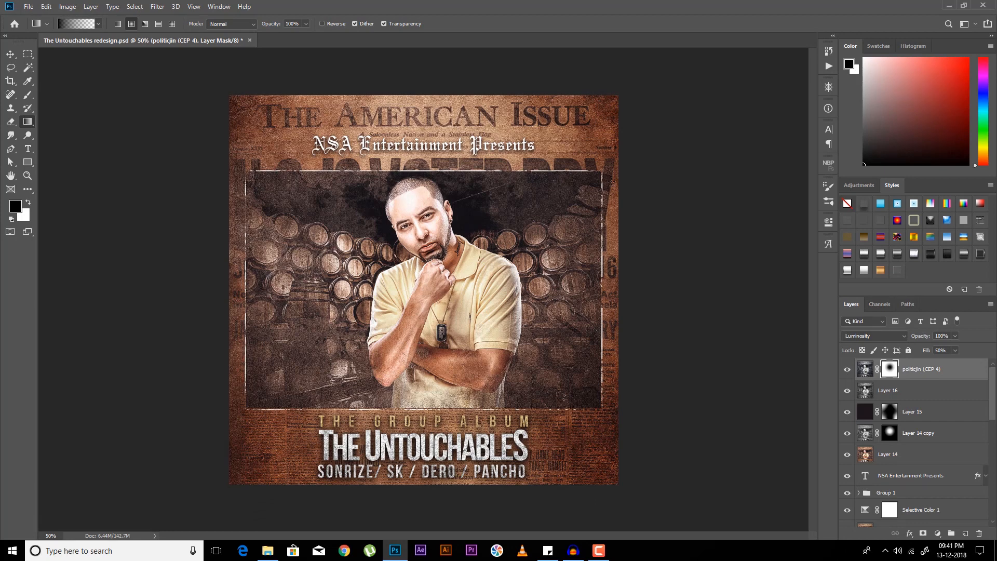